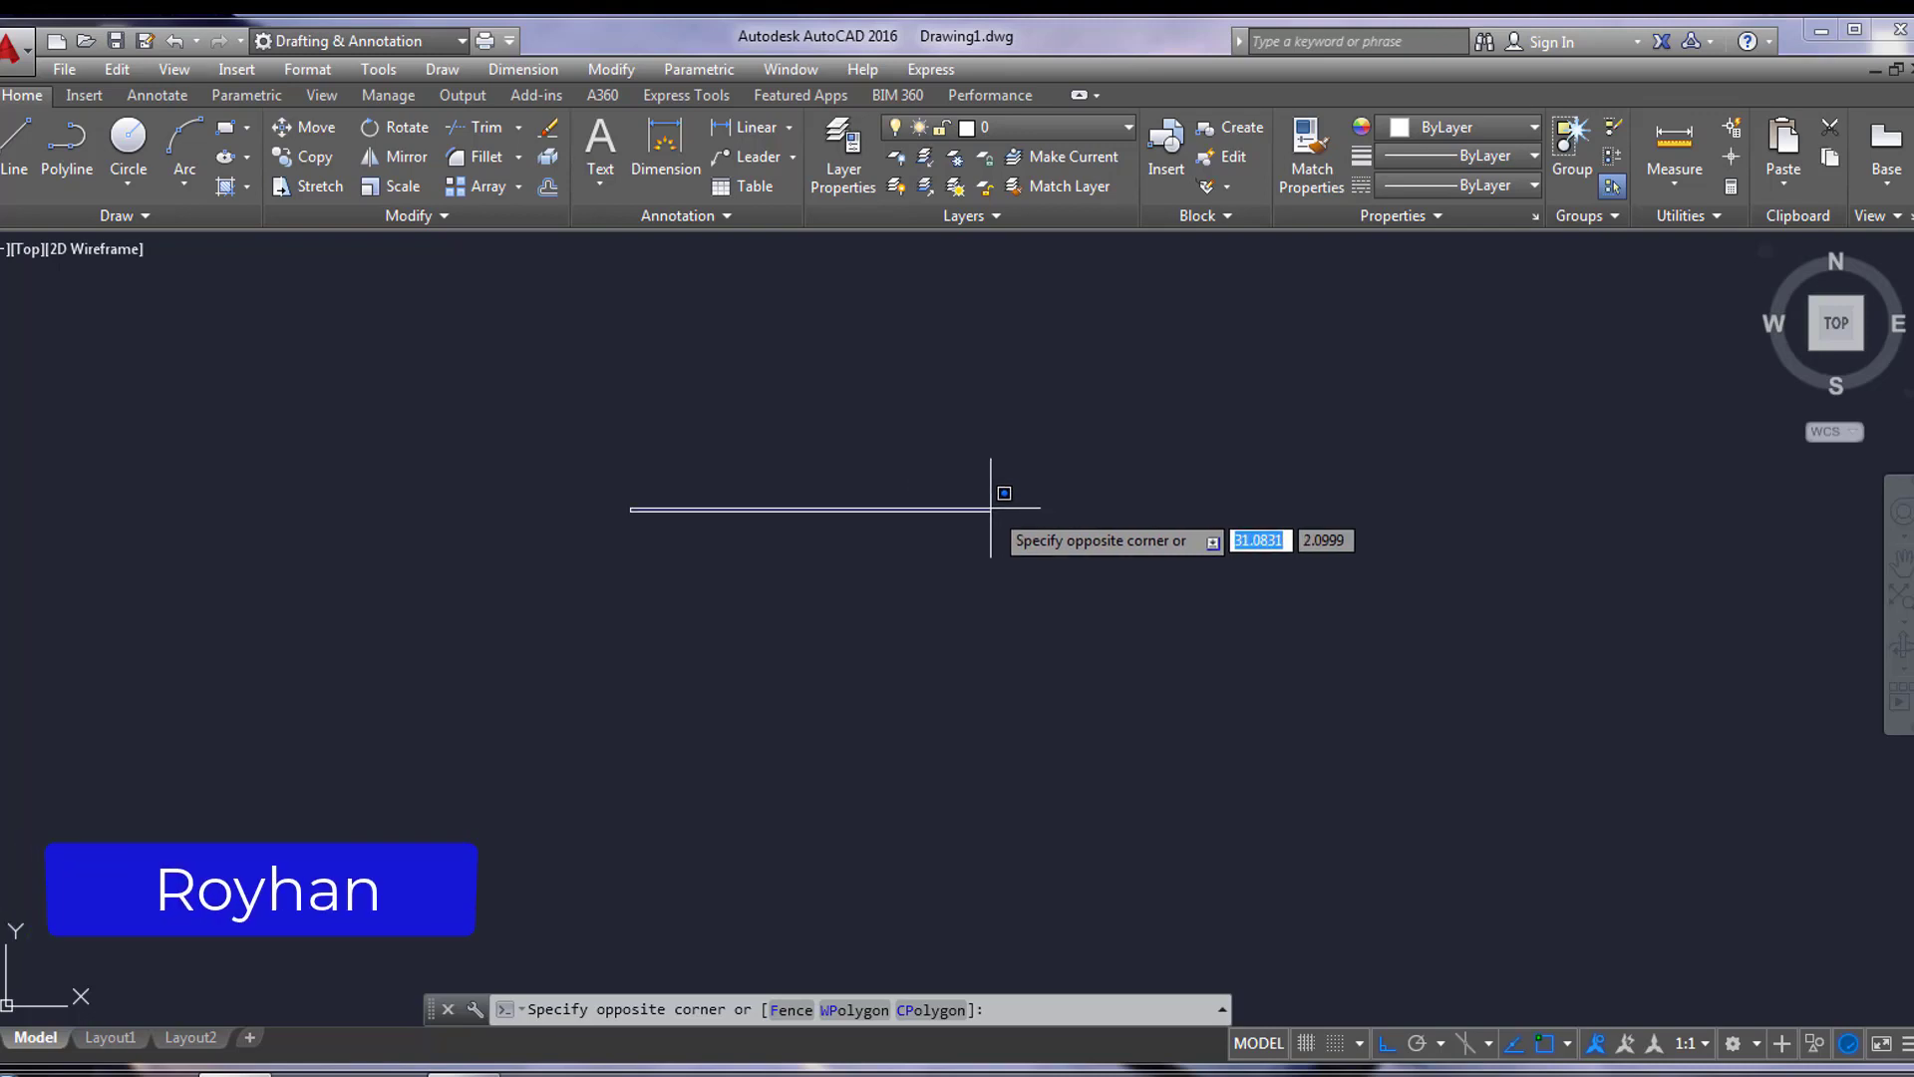
pyautogui.write('98')
pyautogui.press('Return')
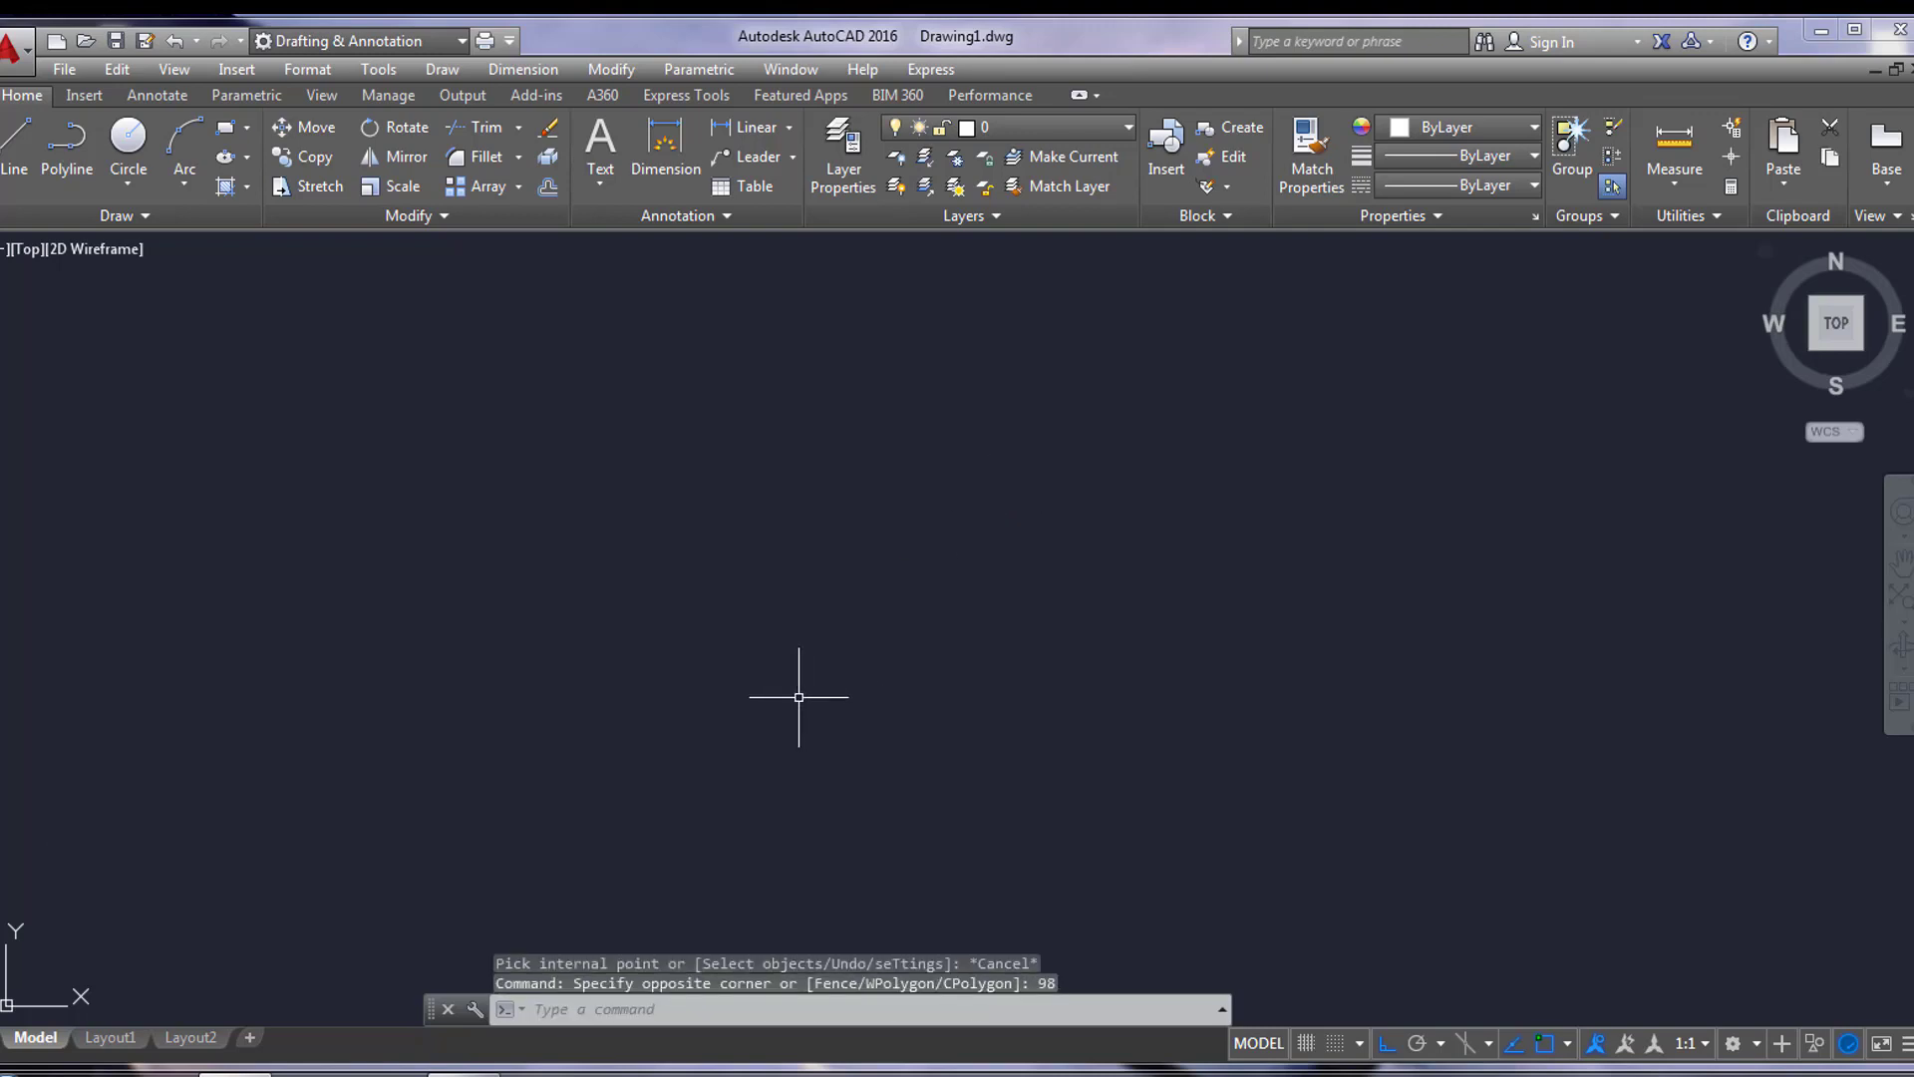
pyautogui.press('Escape')
pyautogui.click(16, 150)
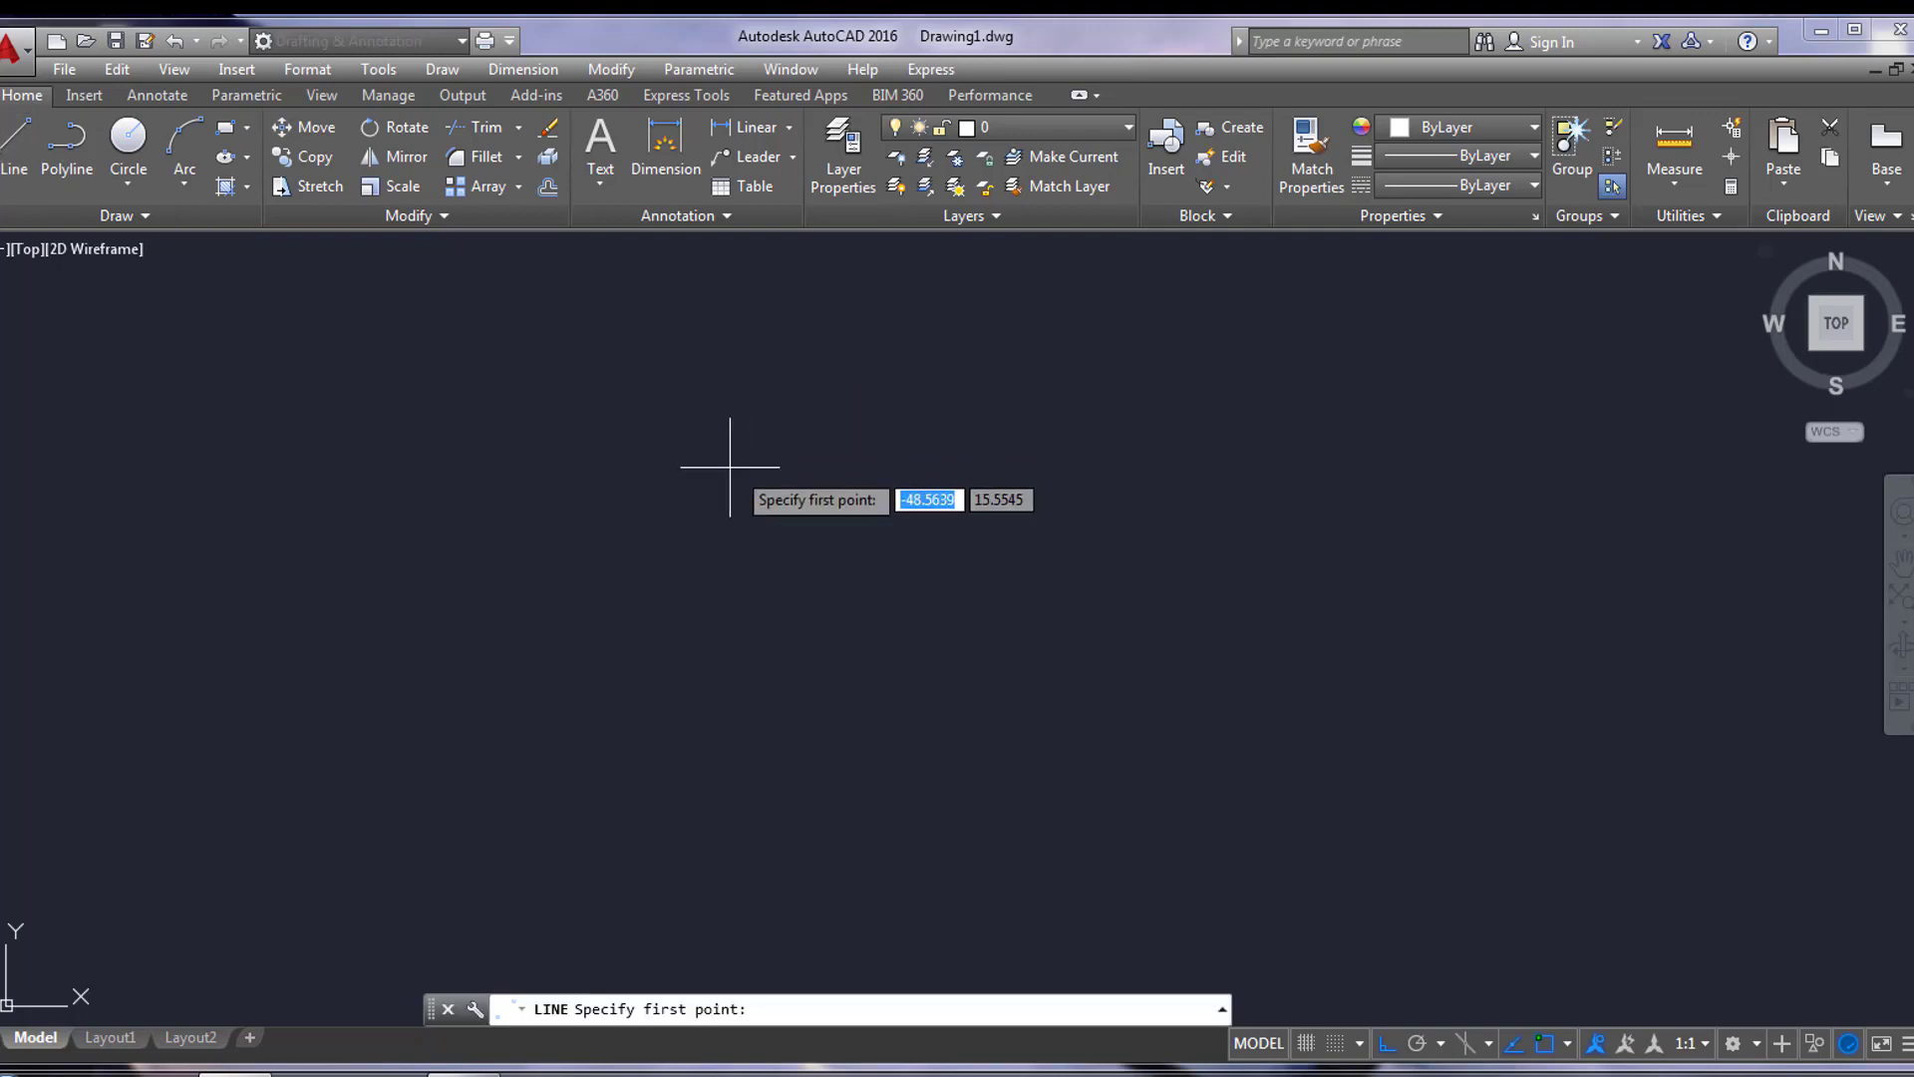
pyautogui.click(629, 504)
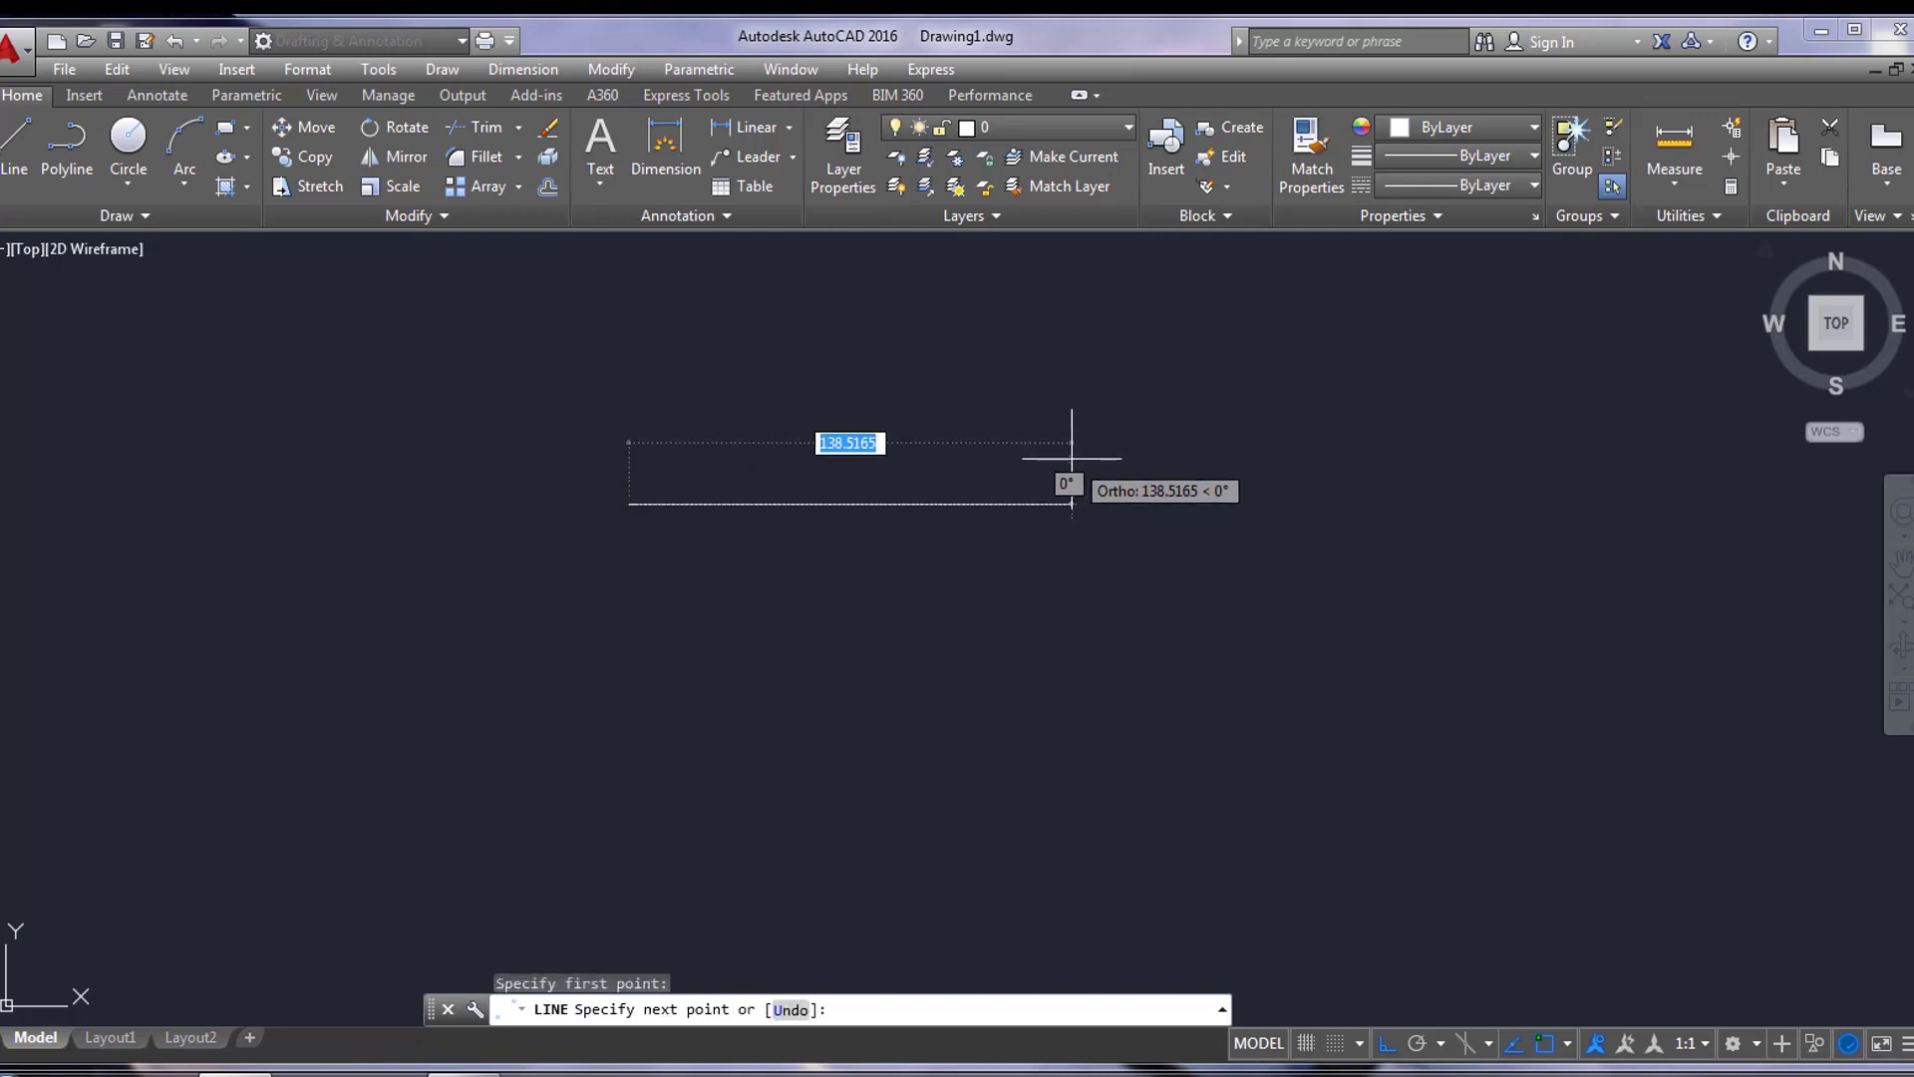
pyautogui.write('98')
pyautogui.press('Return')
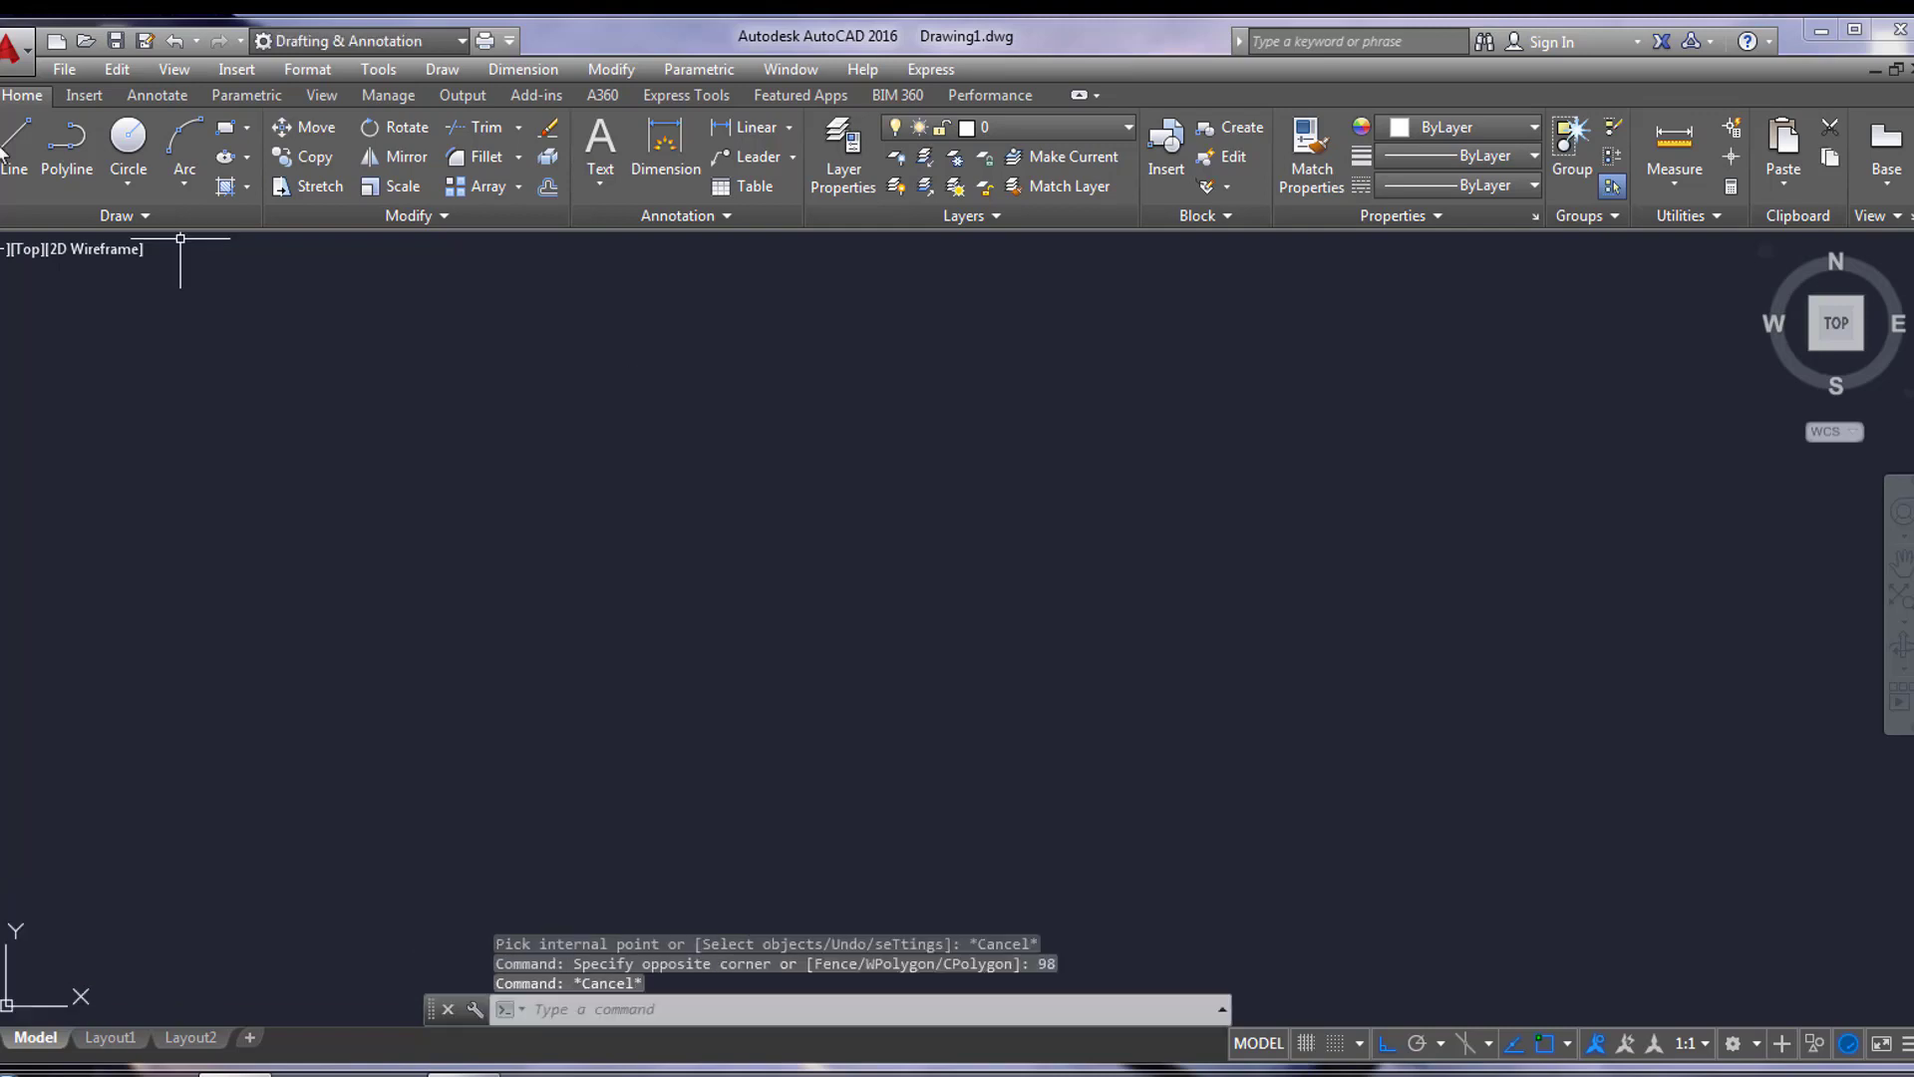
# Step: Start a line outline in the upper drawing area with segments 98 to the right, 13 down and 27 back left
pyautogui.click(16, 149)
pyautogui.click(629, 503)
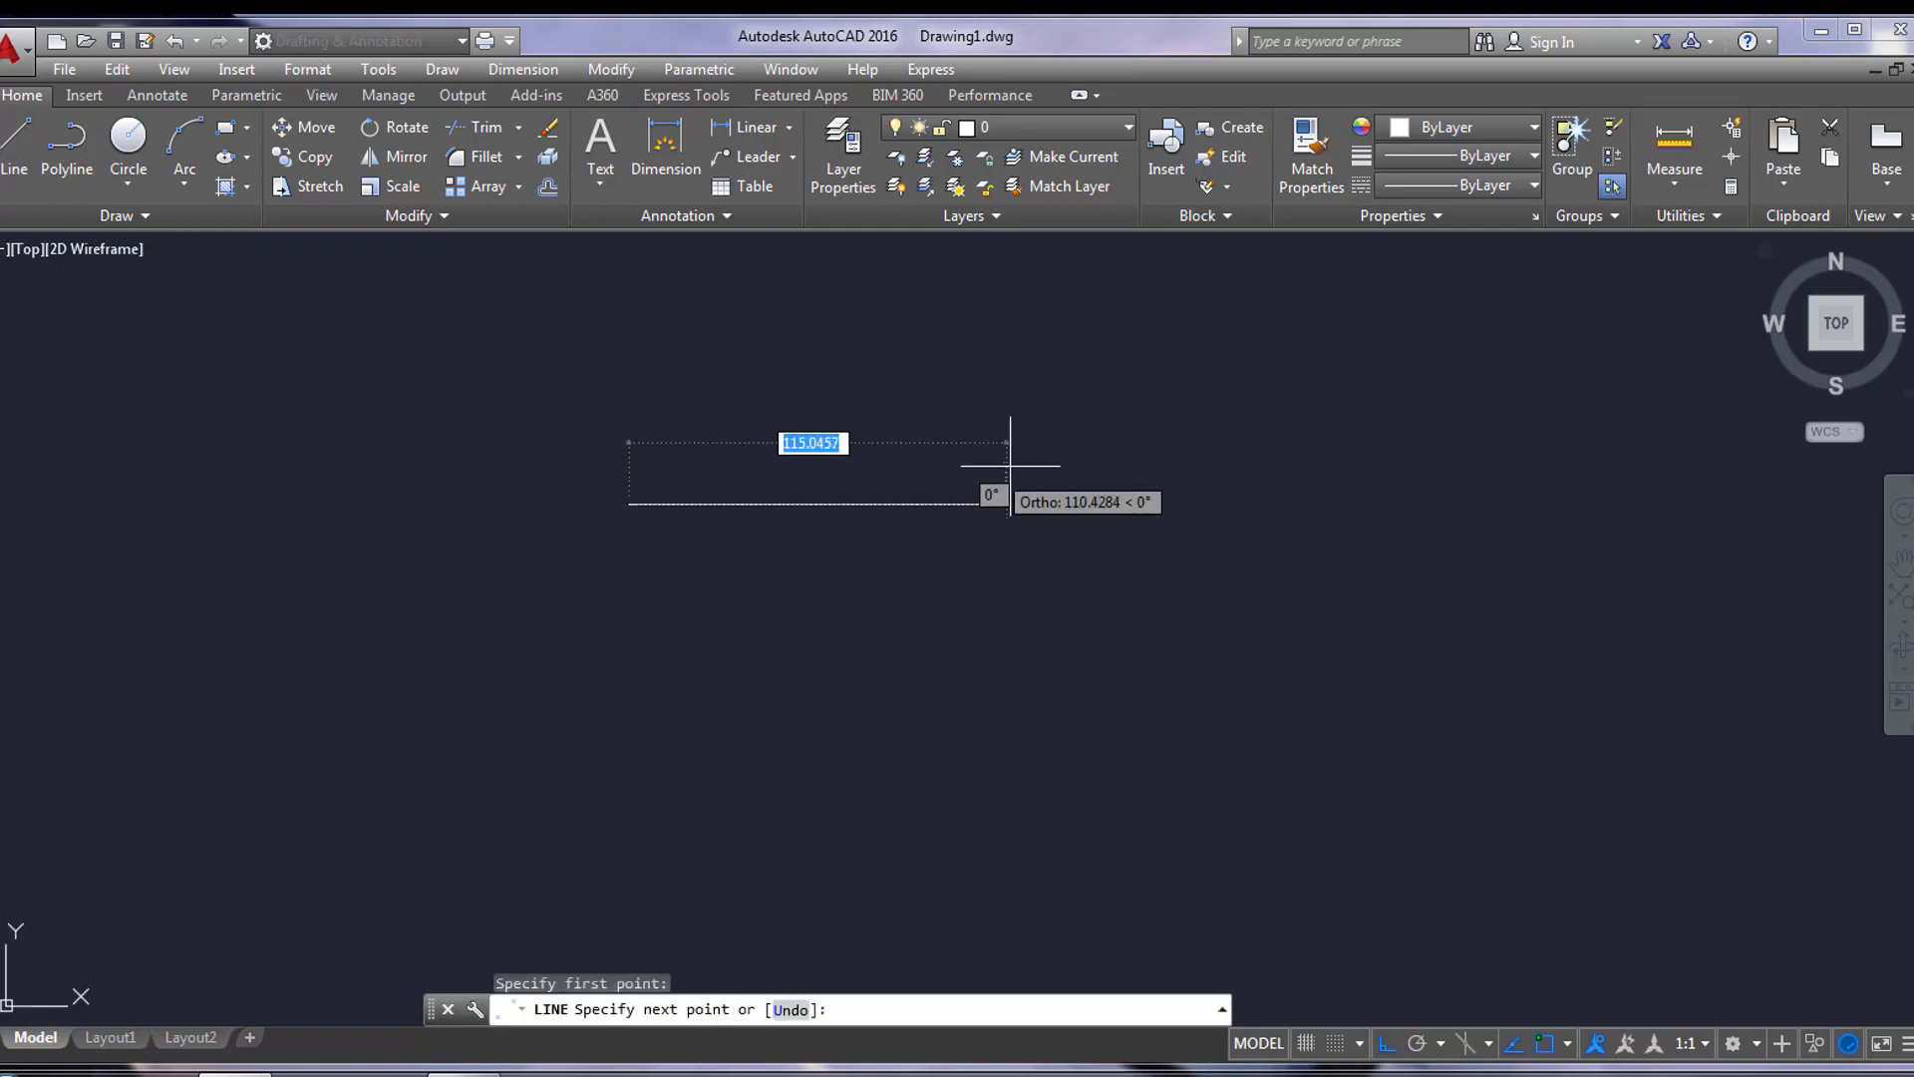
pyautogui.write('98')
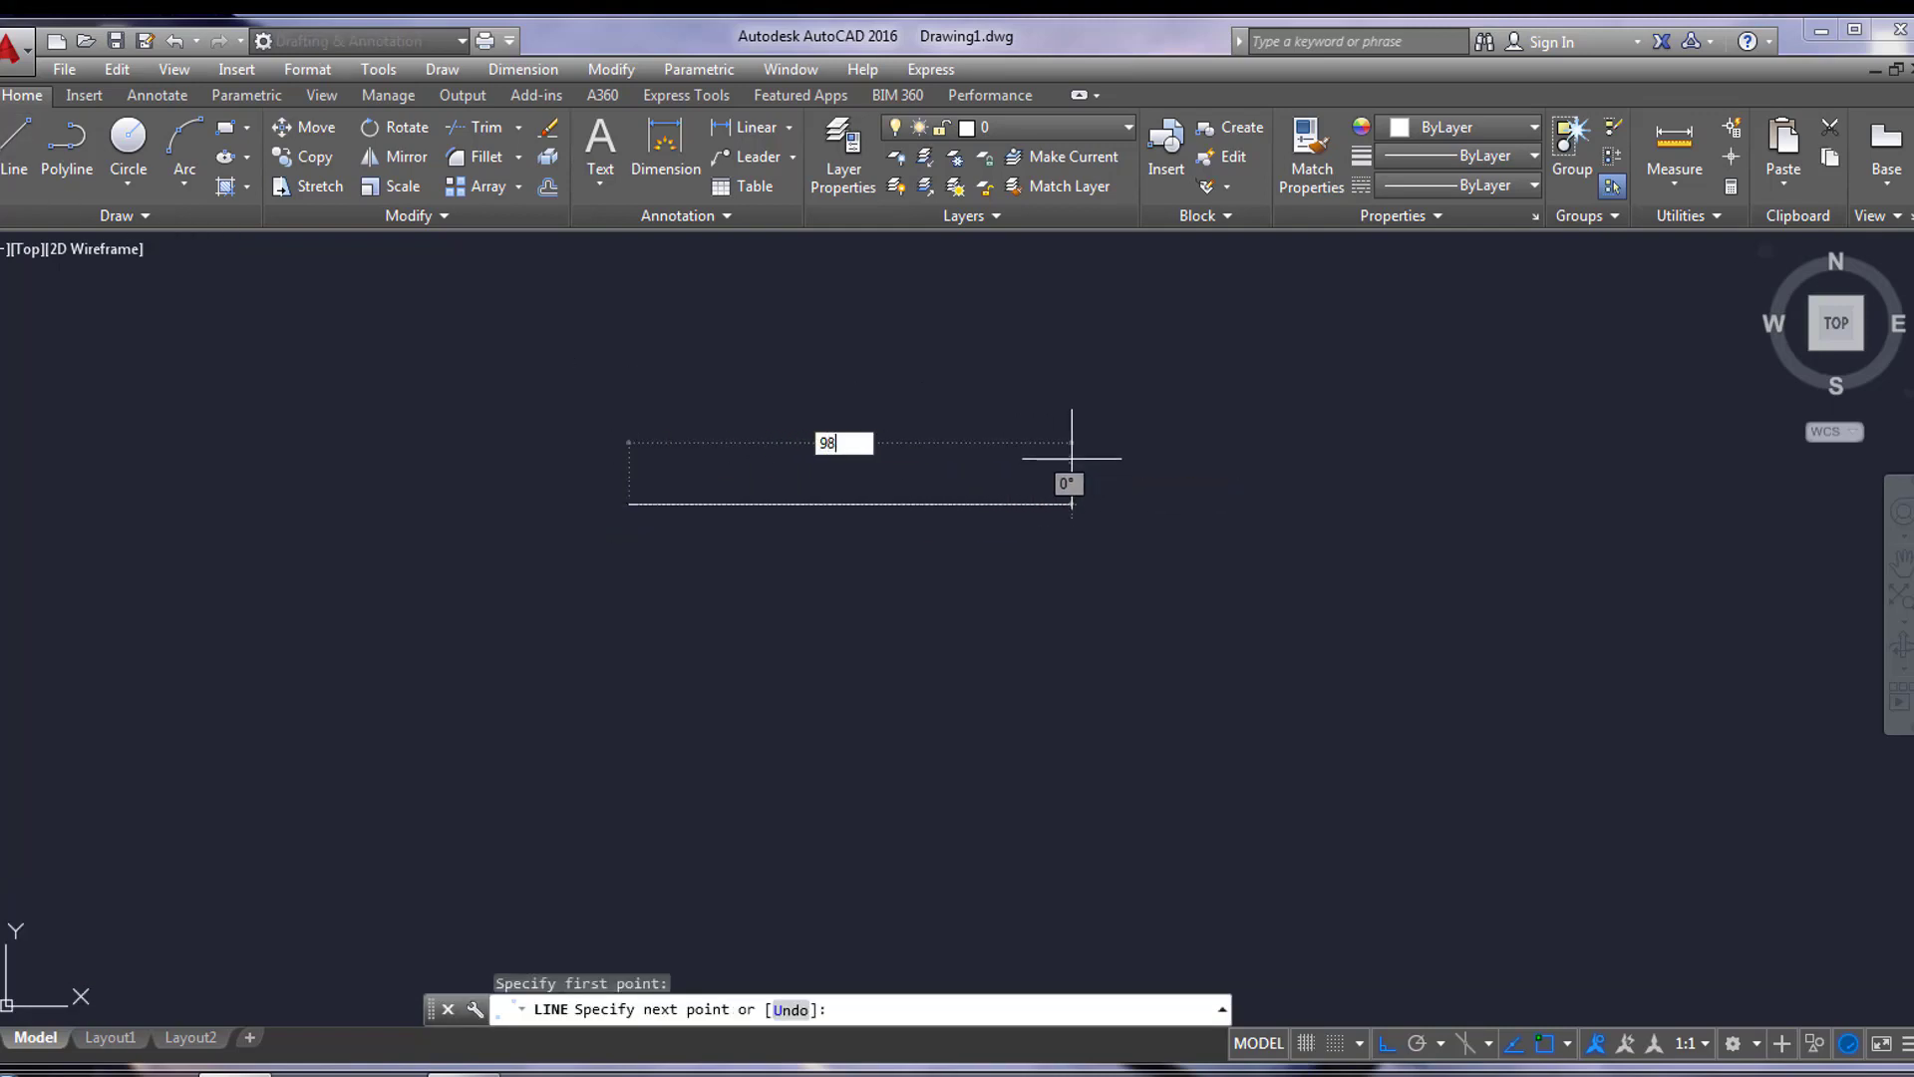
pyautogui.press('Return')
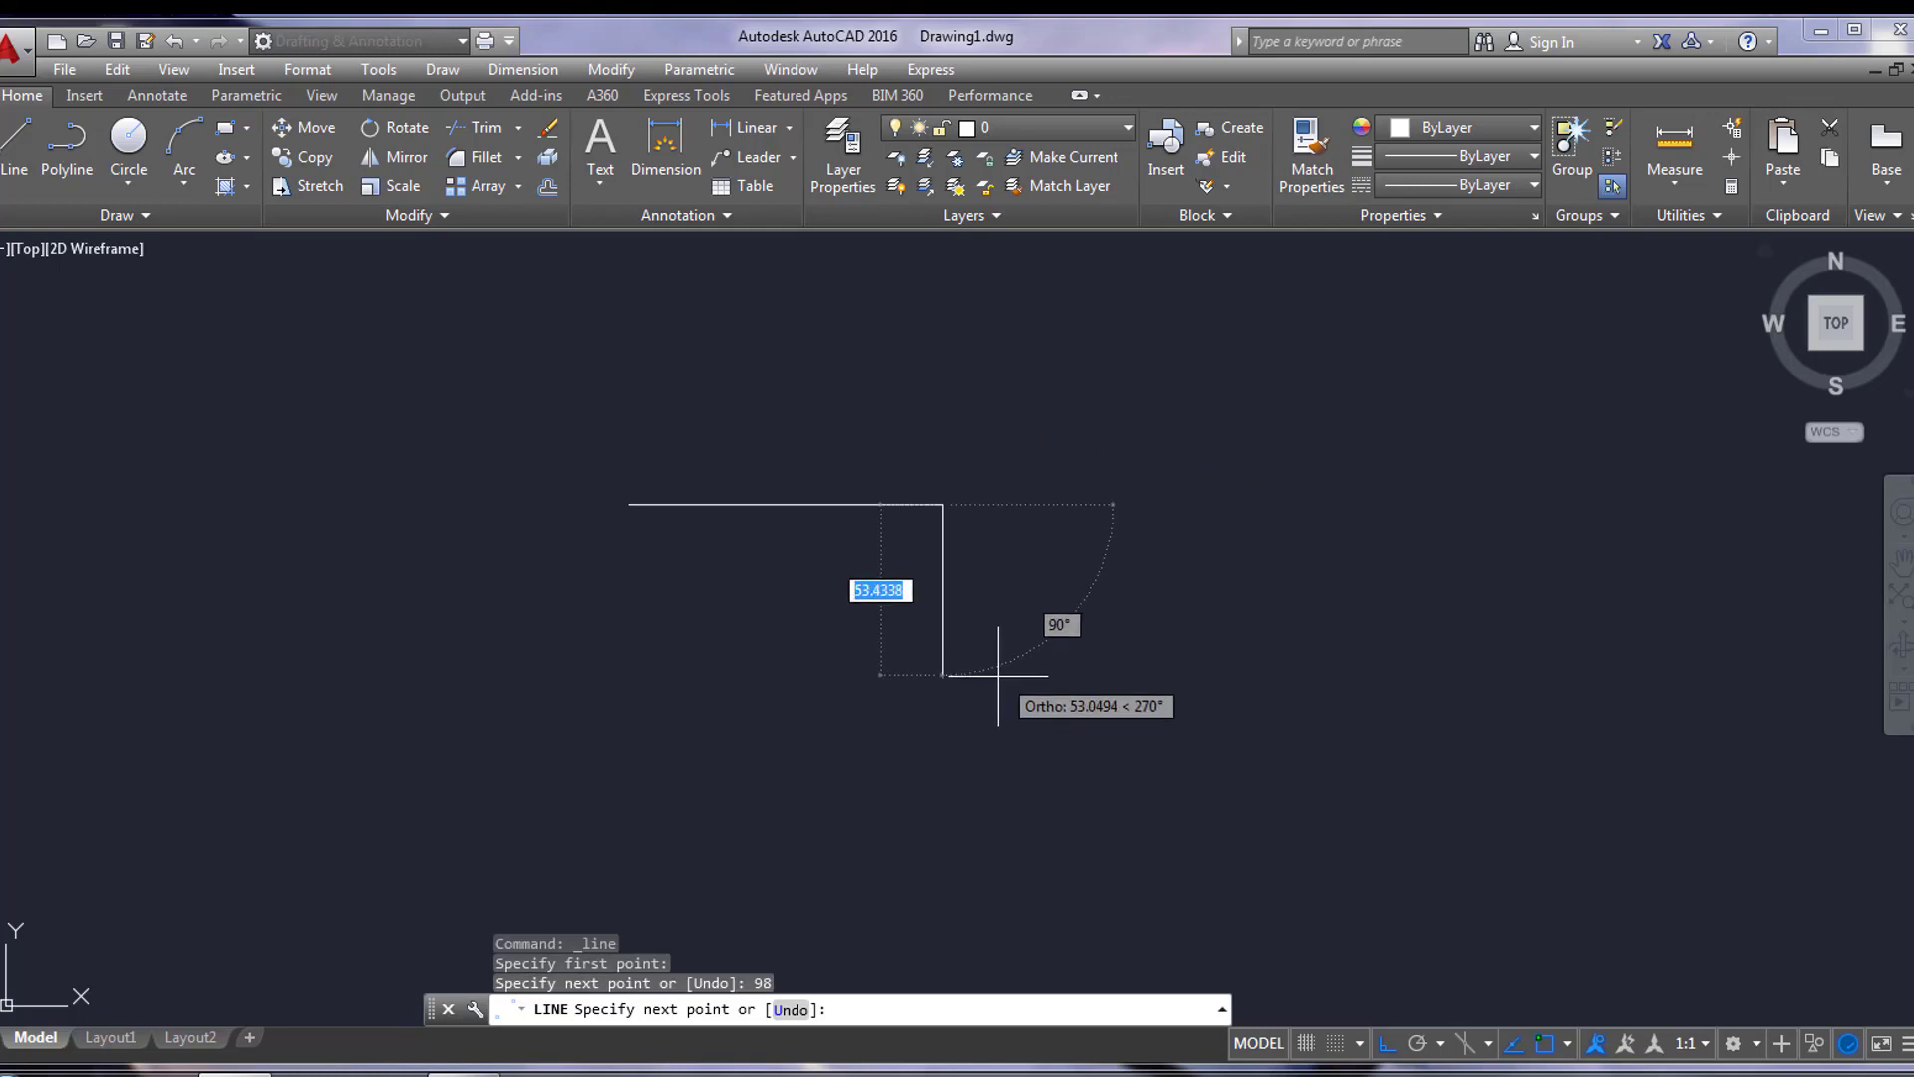
pyautogui.moveTo(995, 641); pyautogui.dragTo(998, 541, button='middle')
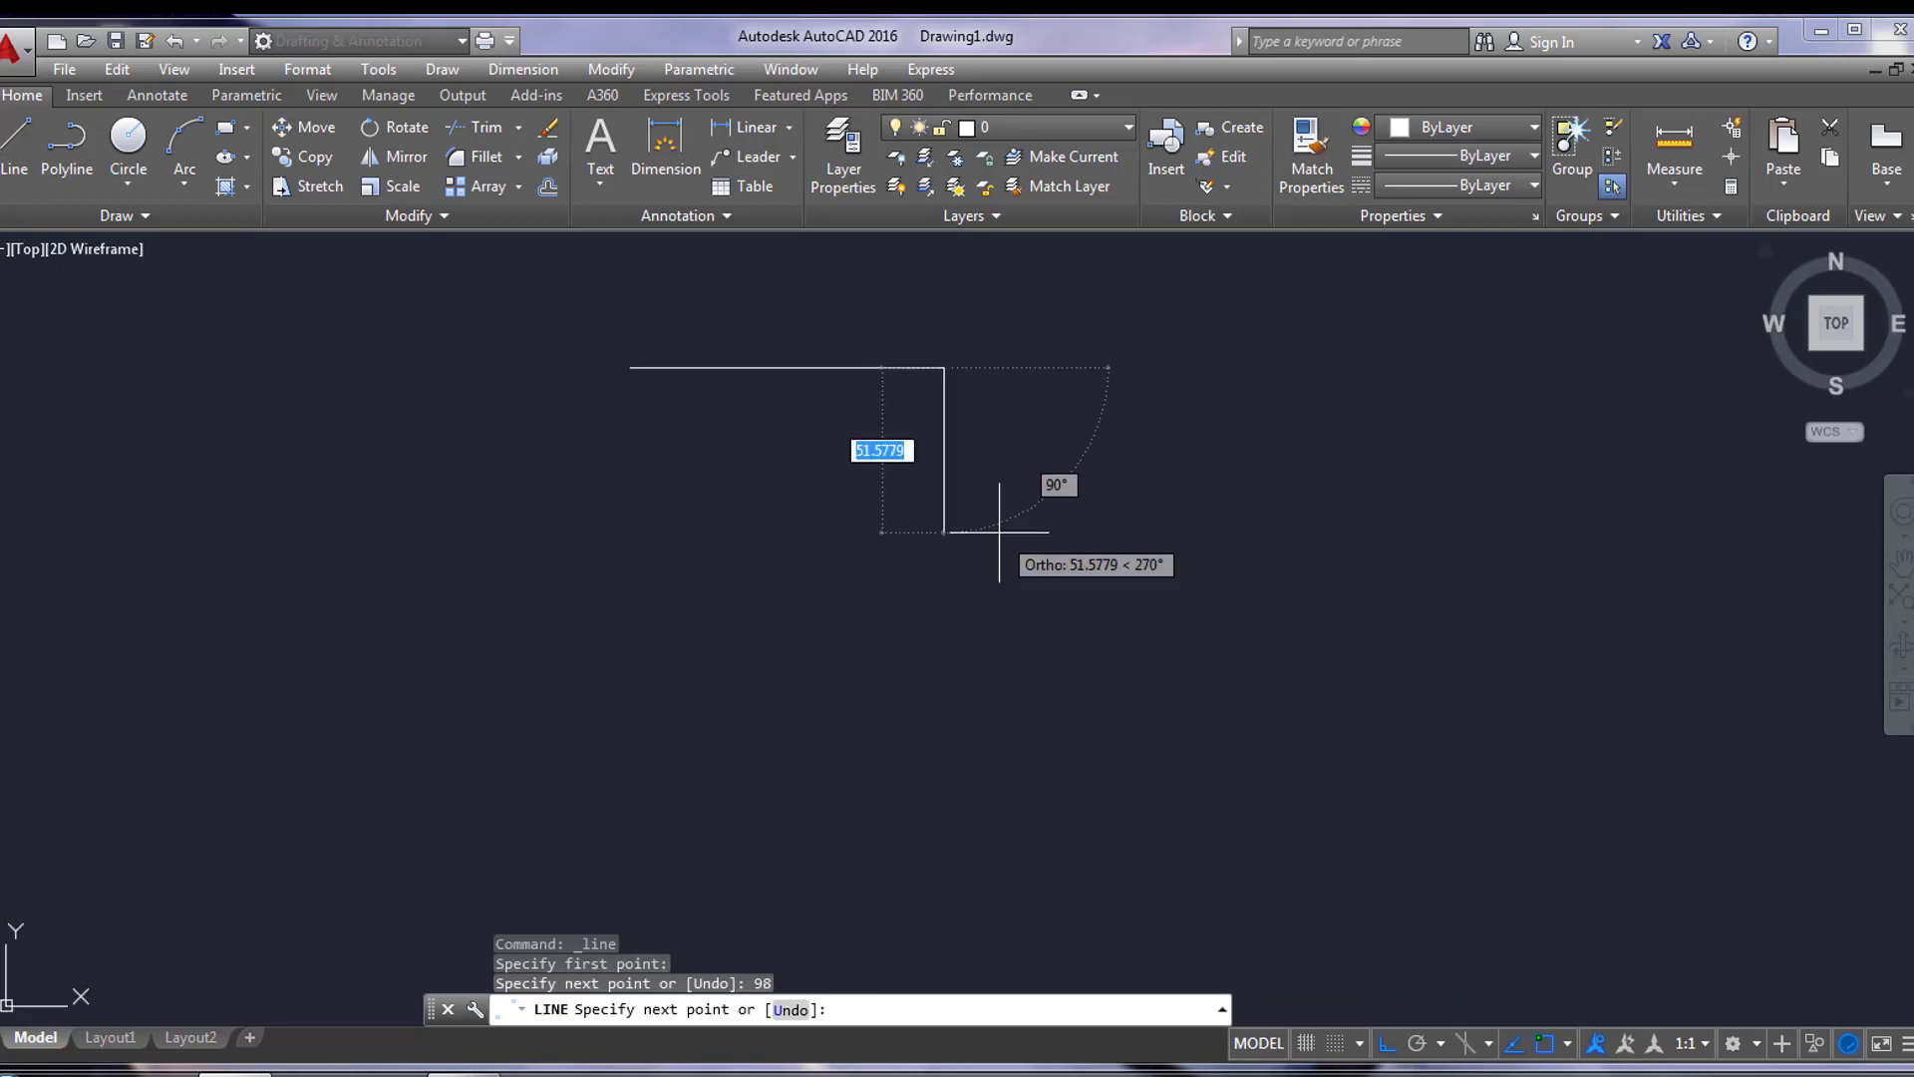
pyautogui.write('13')
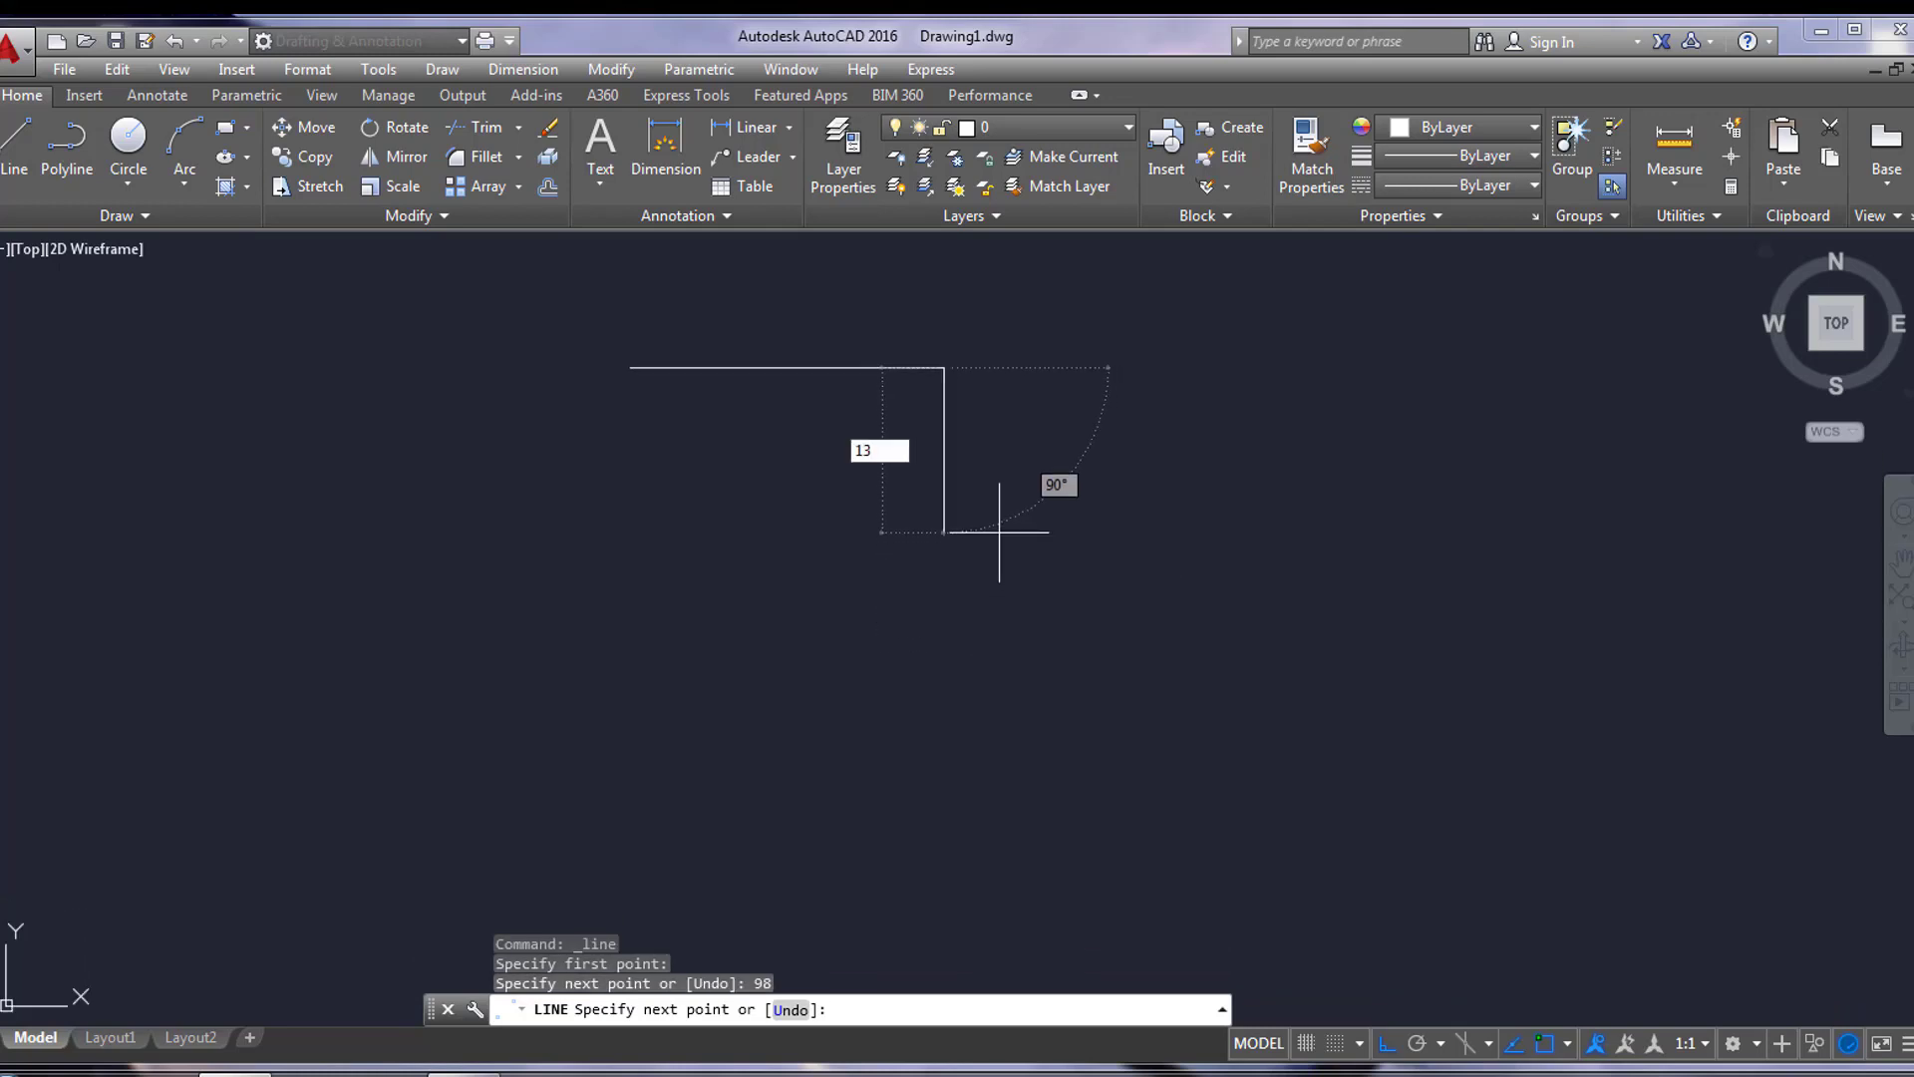
pyautogui.press('Return')
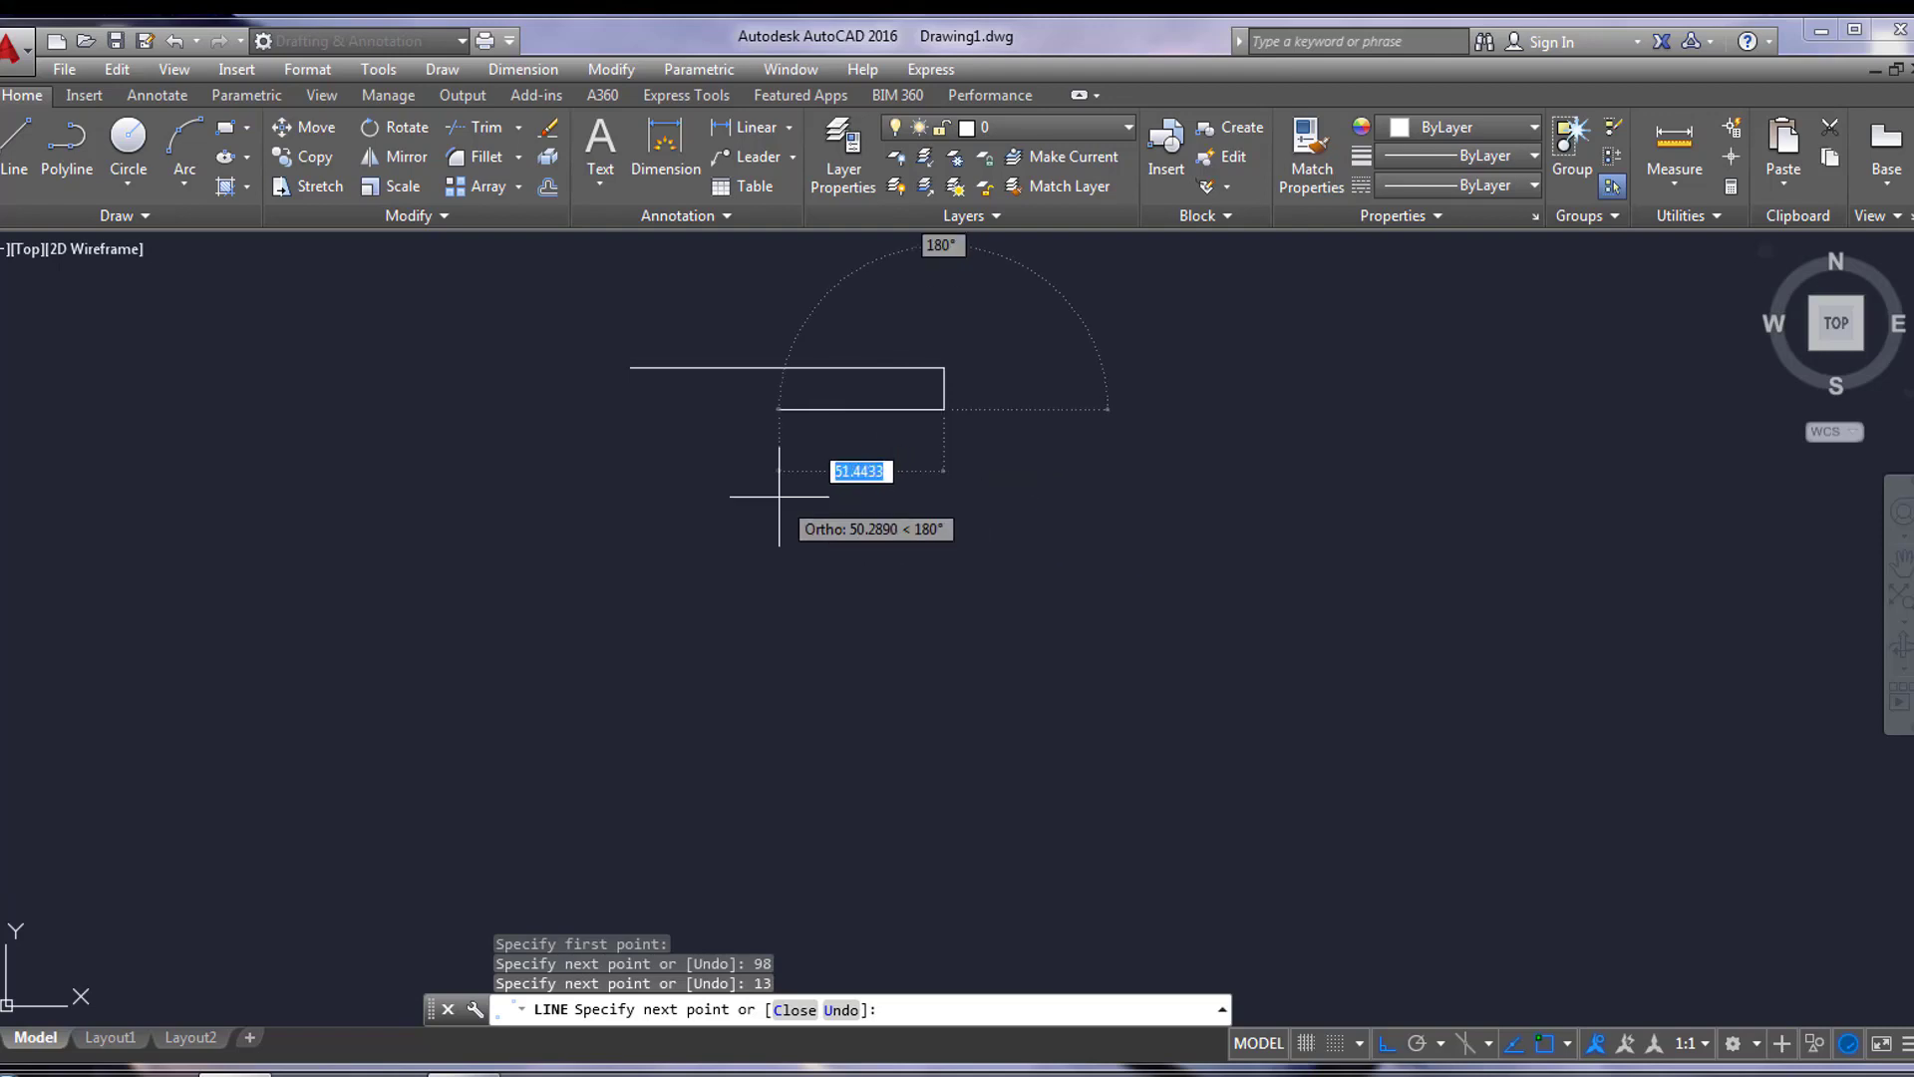
pyautogui.write('27')
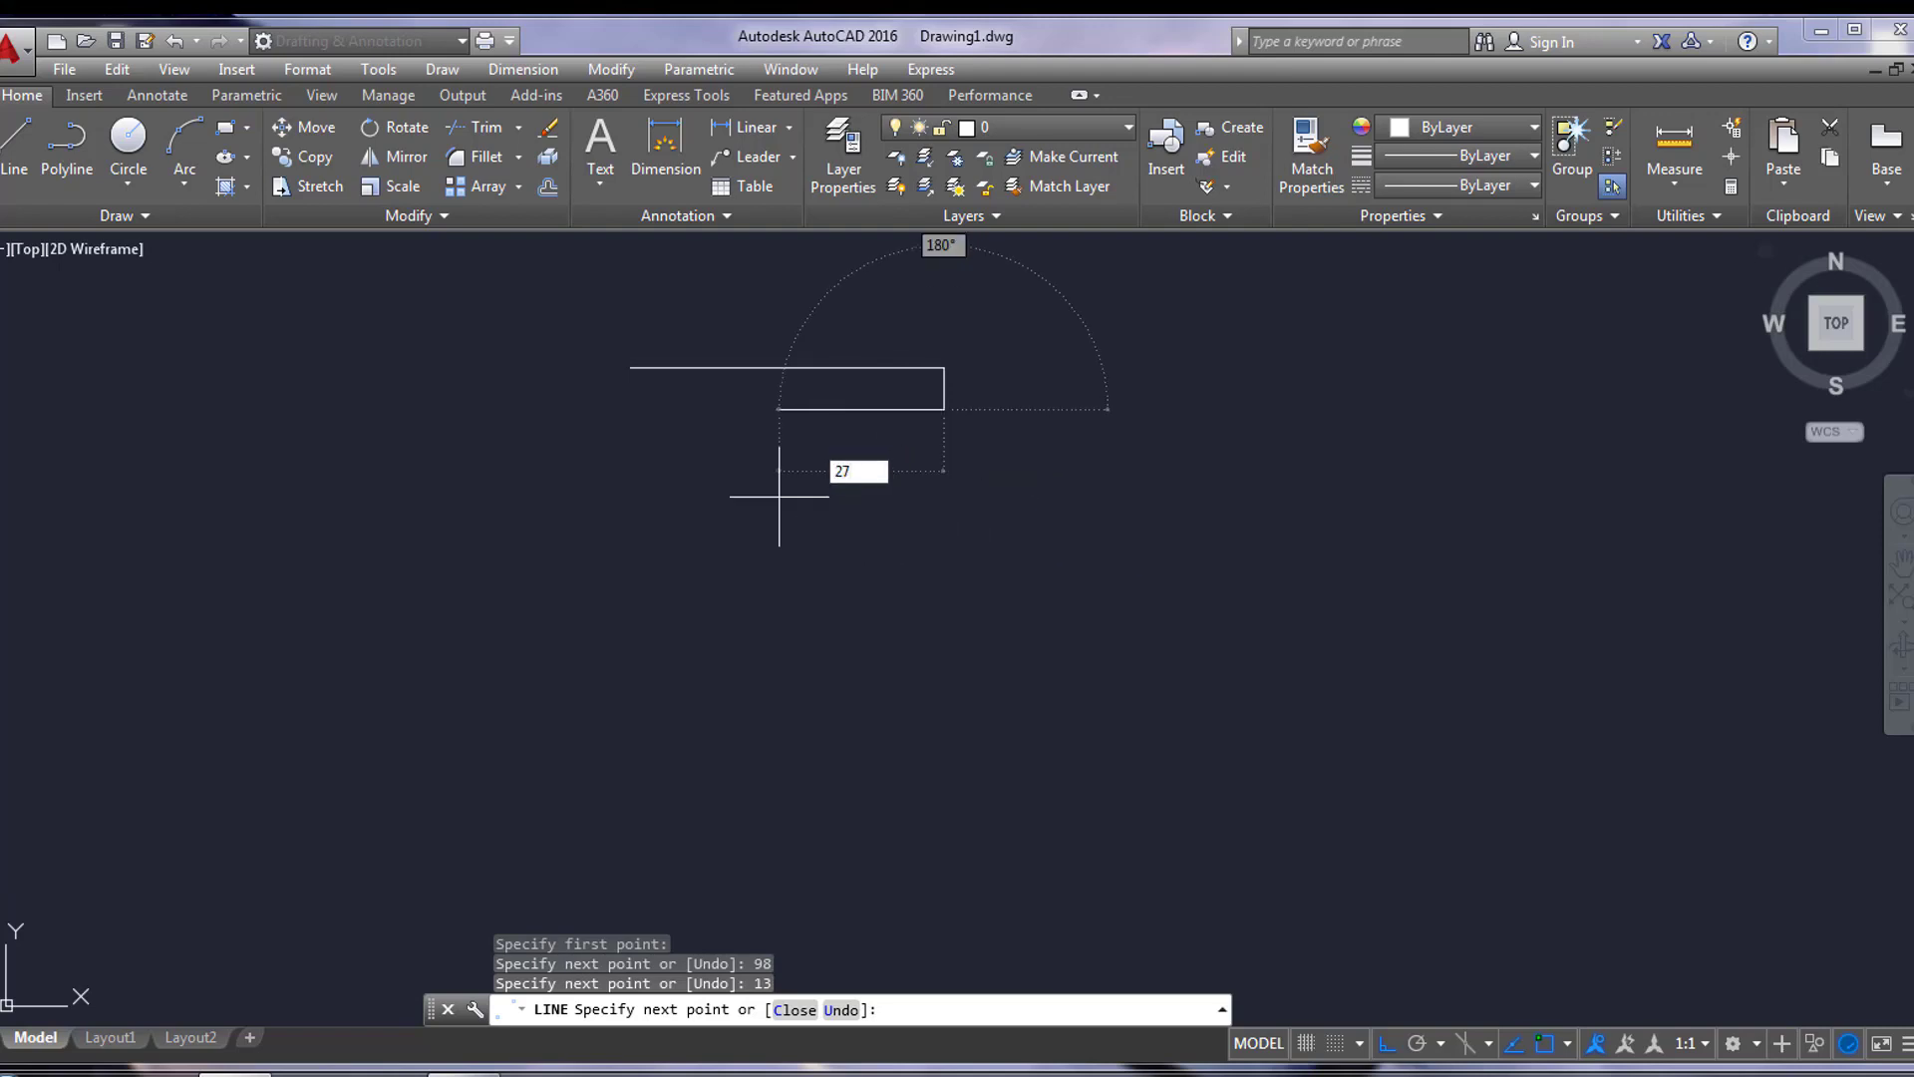
pyautogui.press('Return')
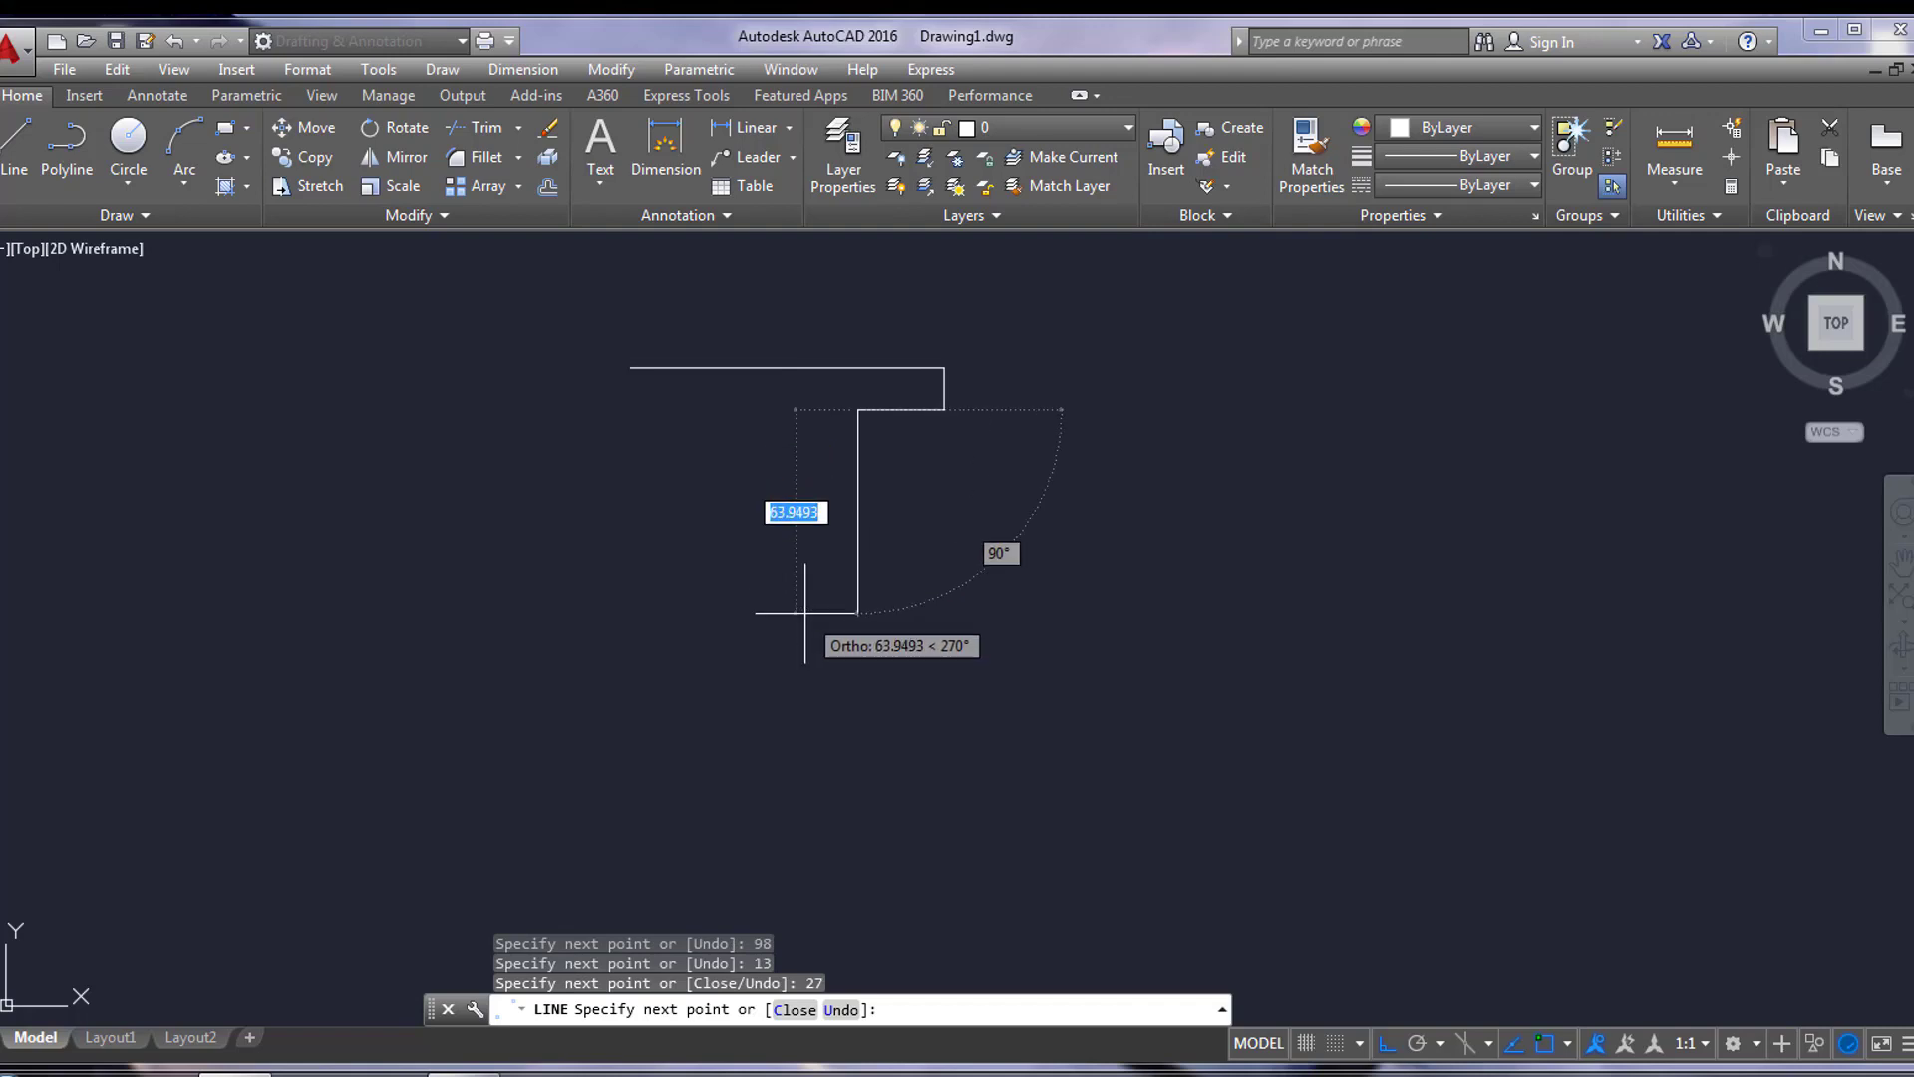
# Step: Continue the outline with segments 25 down, 36 to the right and 62 down to form the neck and body's right side
pyautogui.write('25')
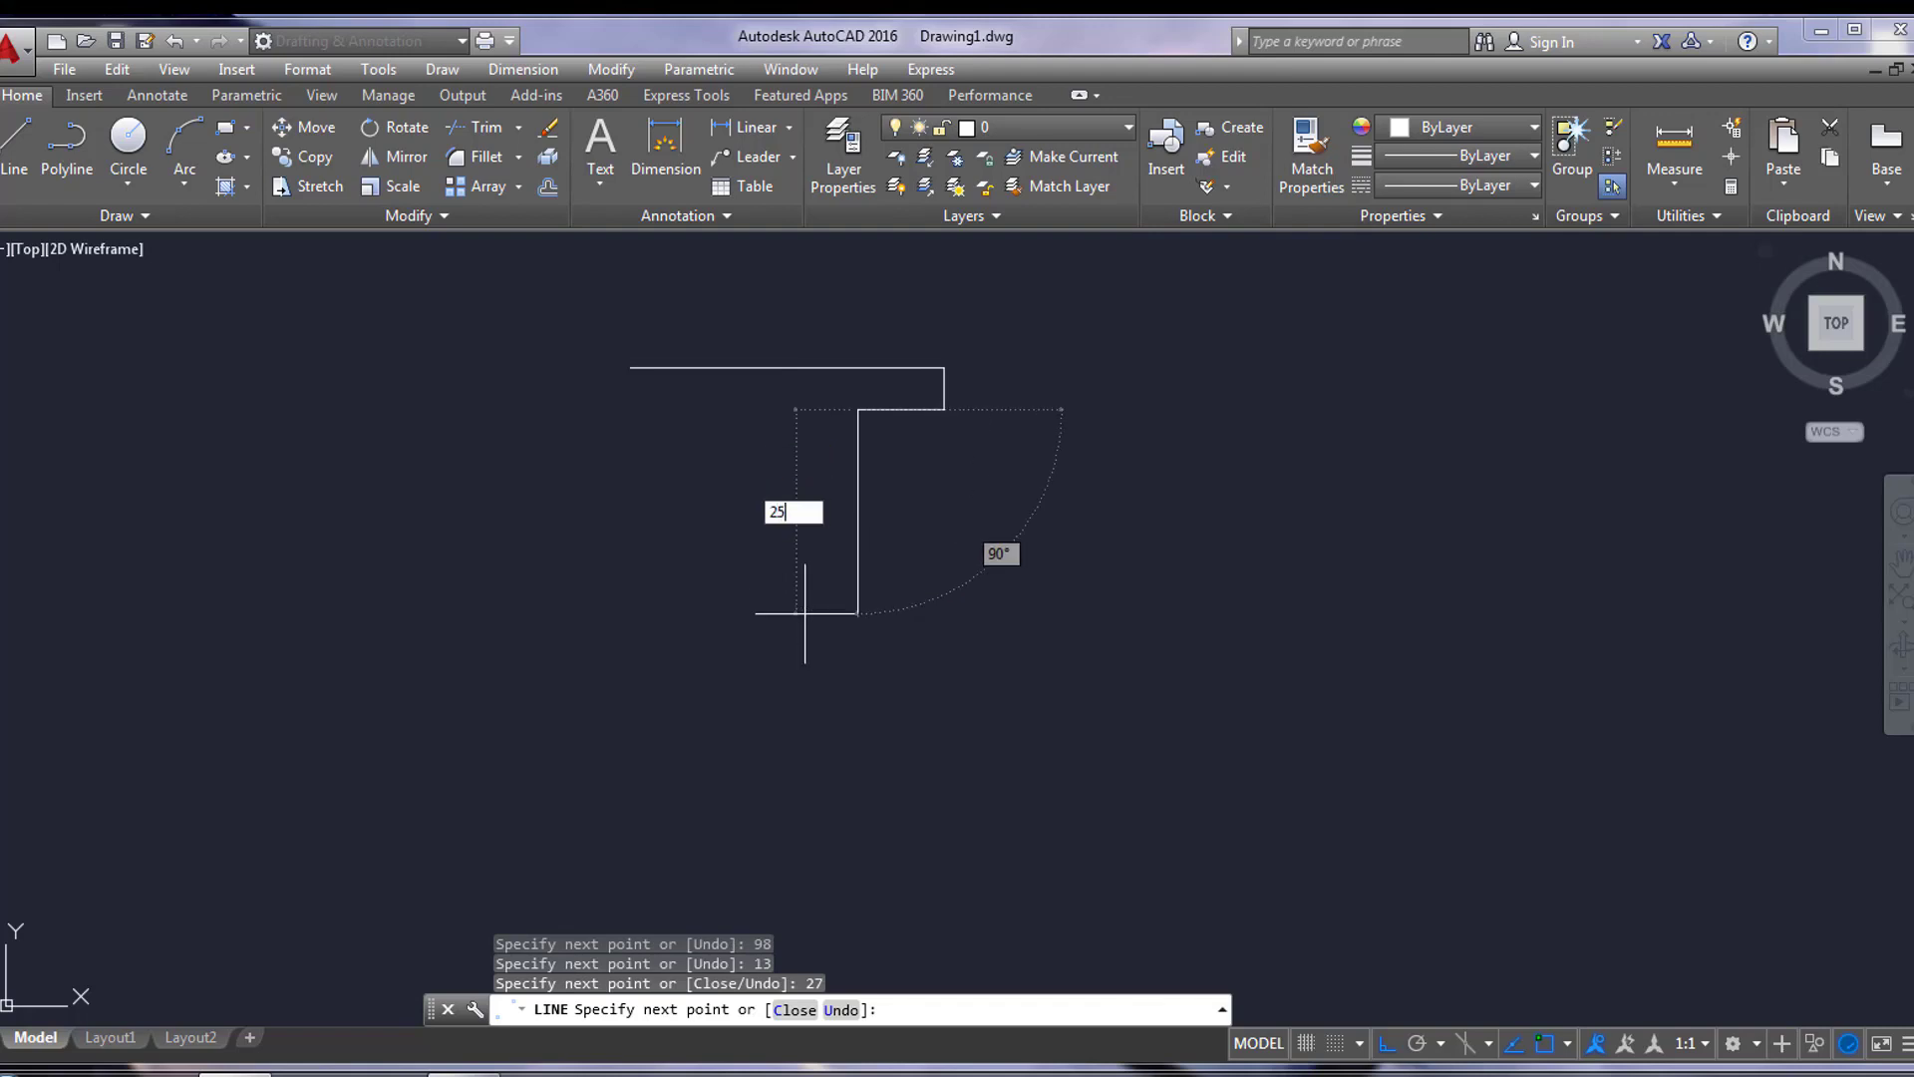
pyautogui.press('Return')
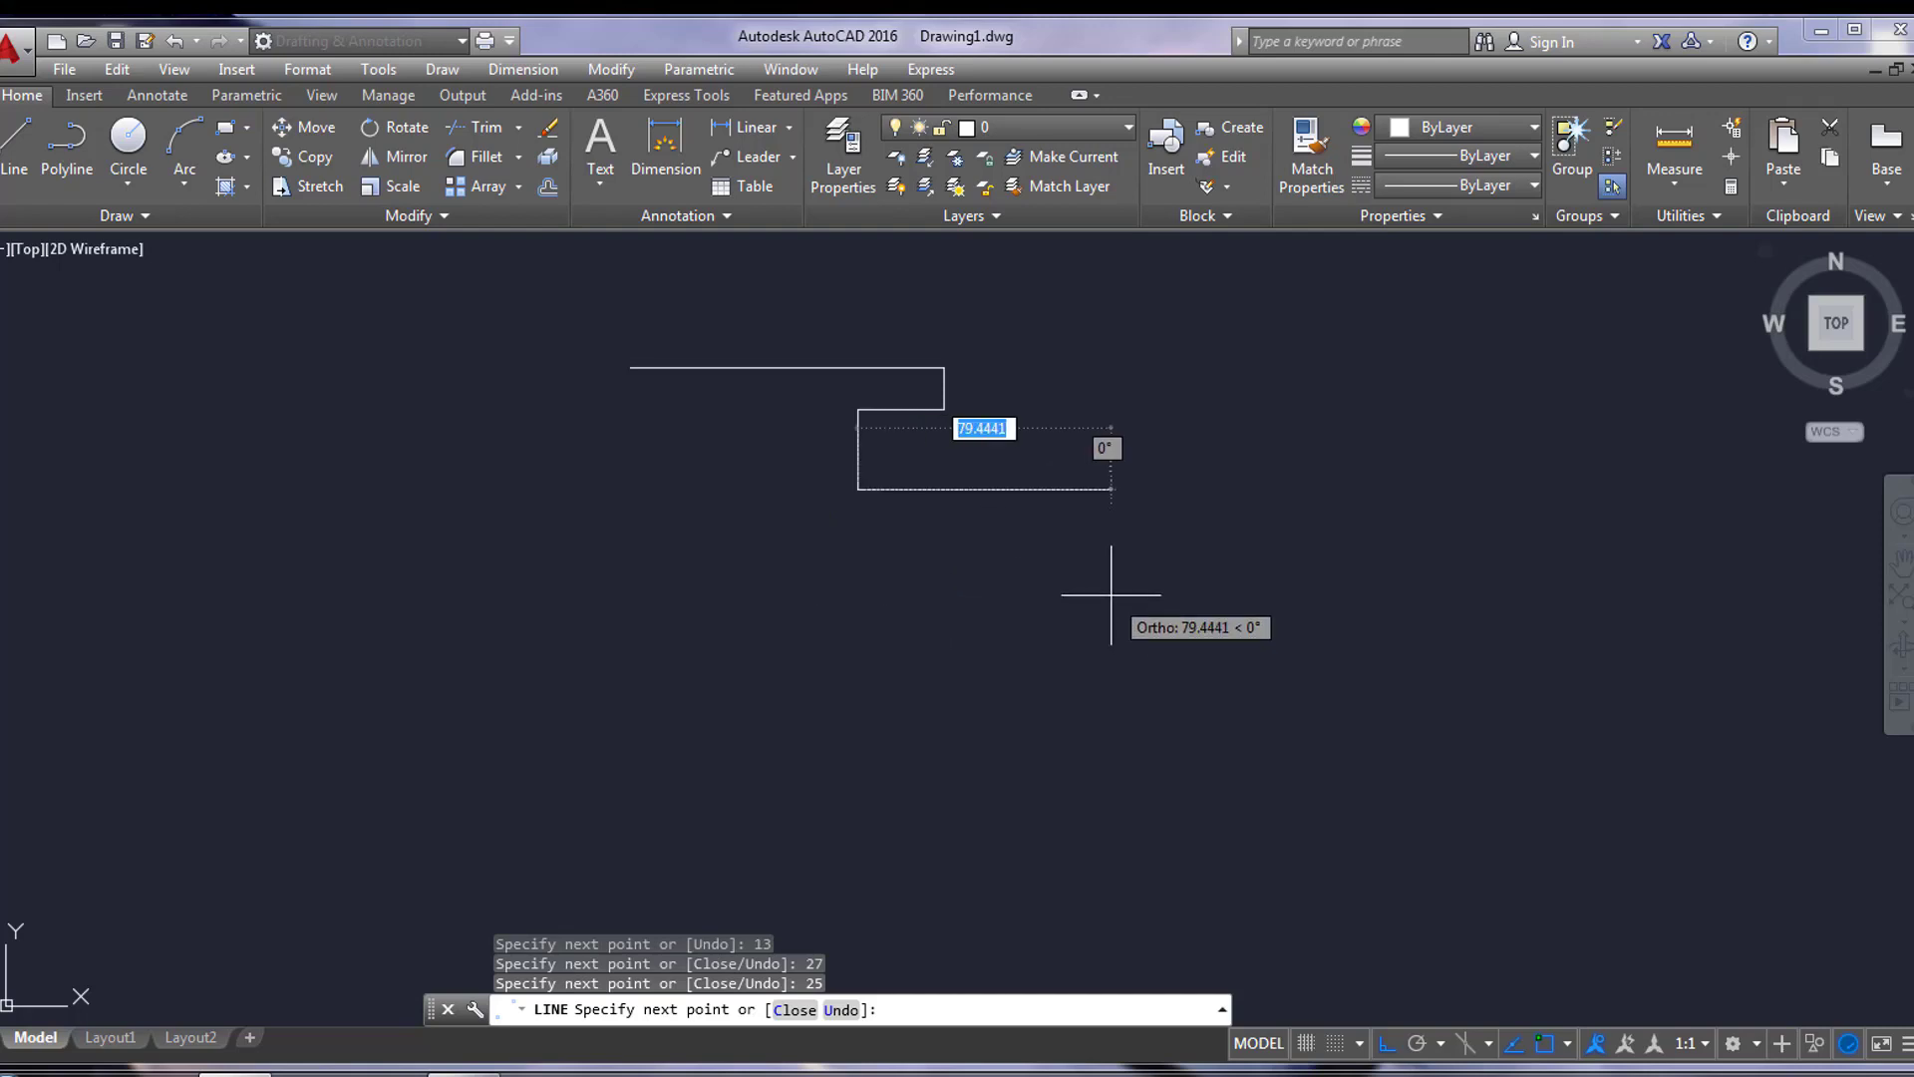
pyautogui.write('36')
pyautogui.press('Return')
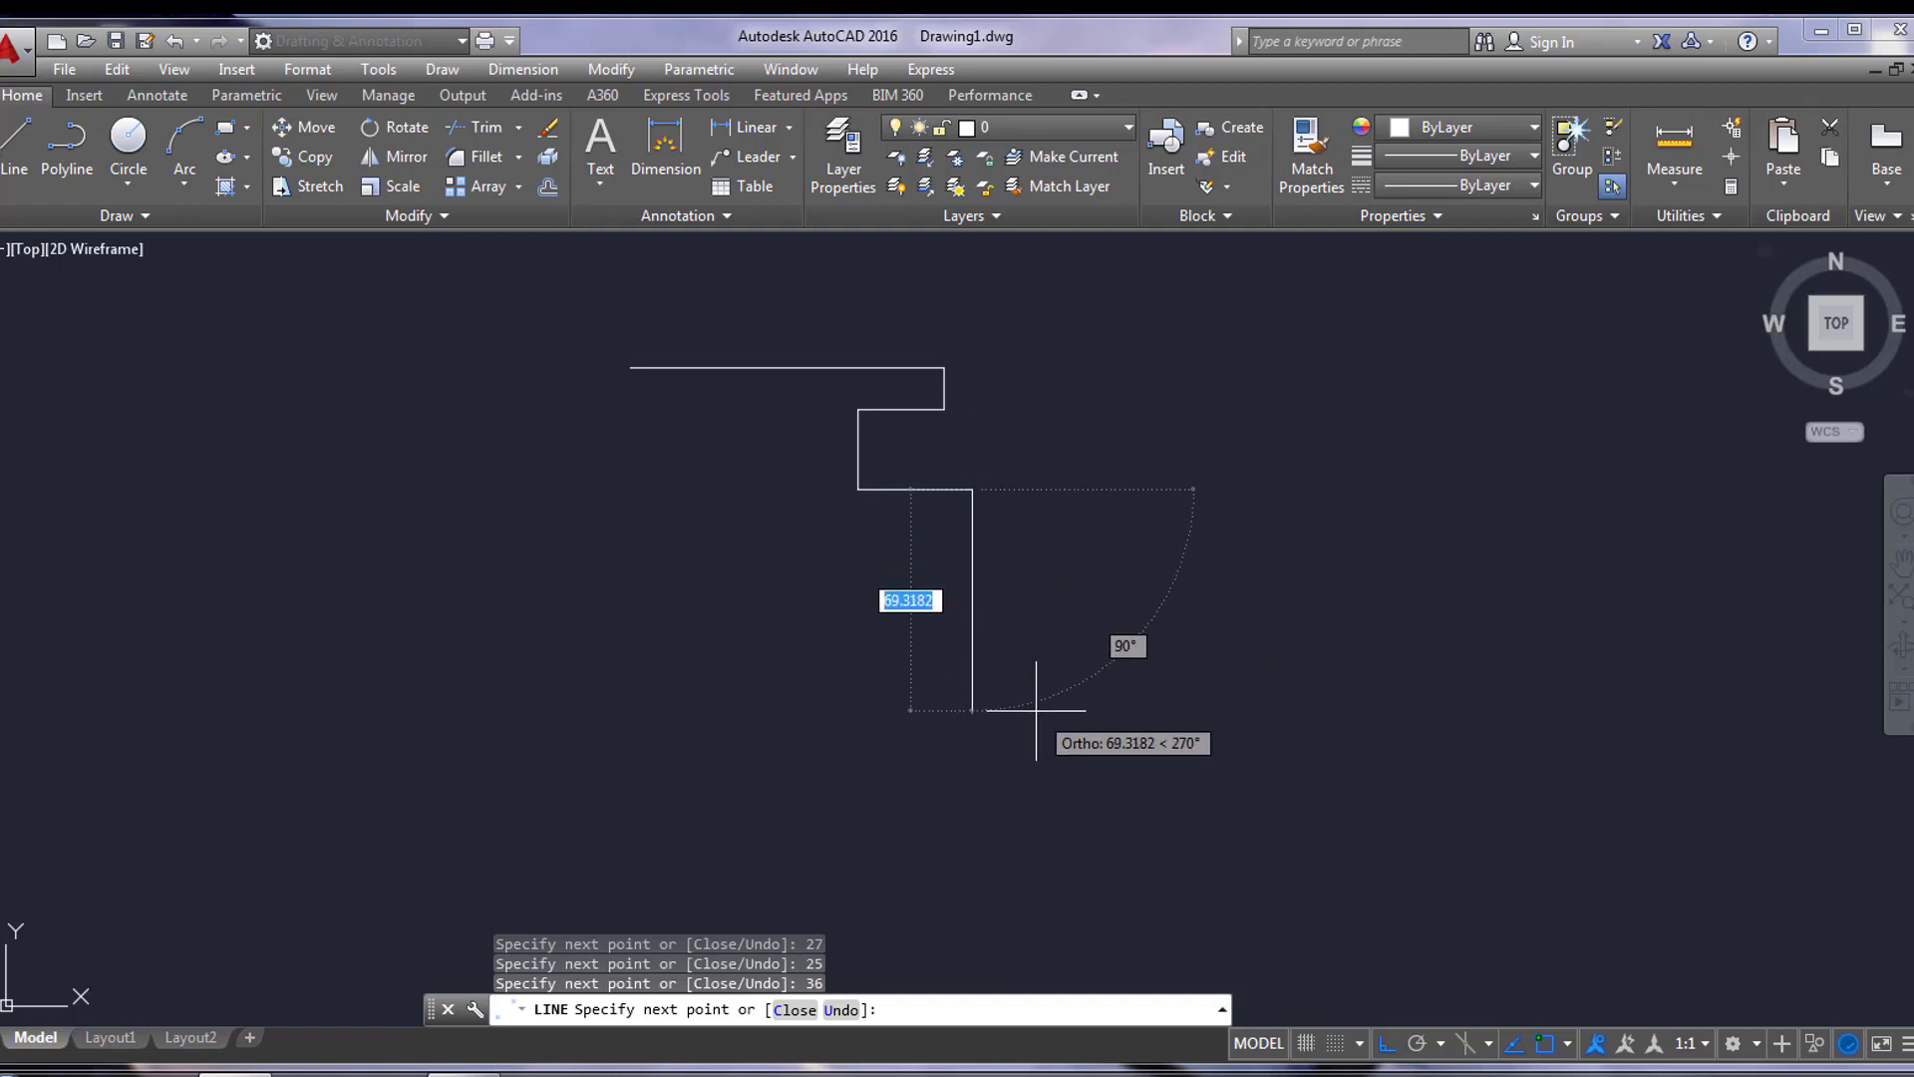
pyautogui.write('62')
pyautogui.press('Return')
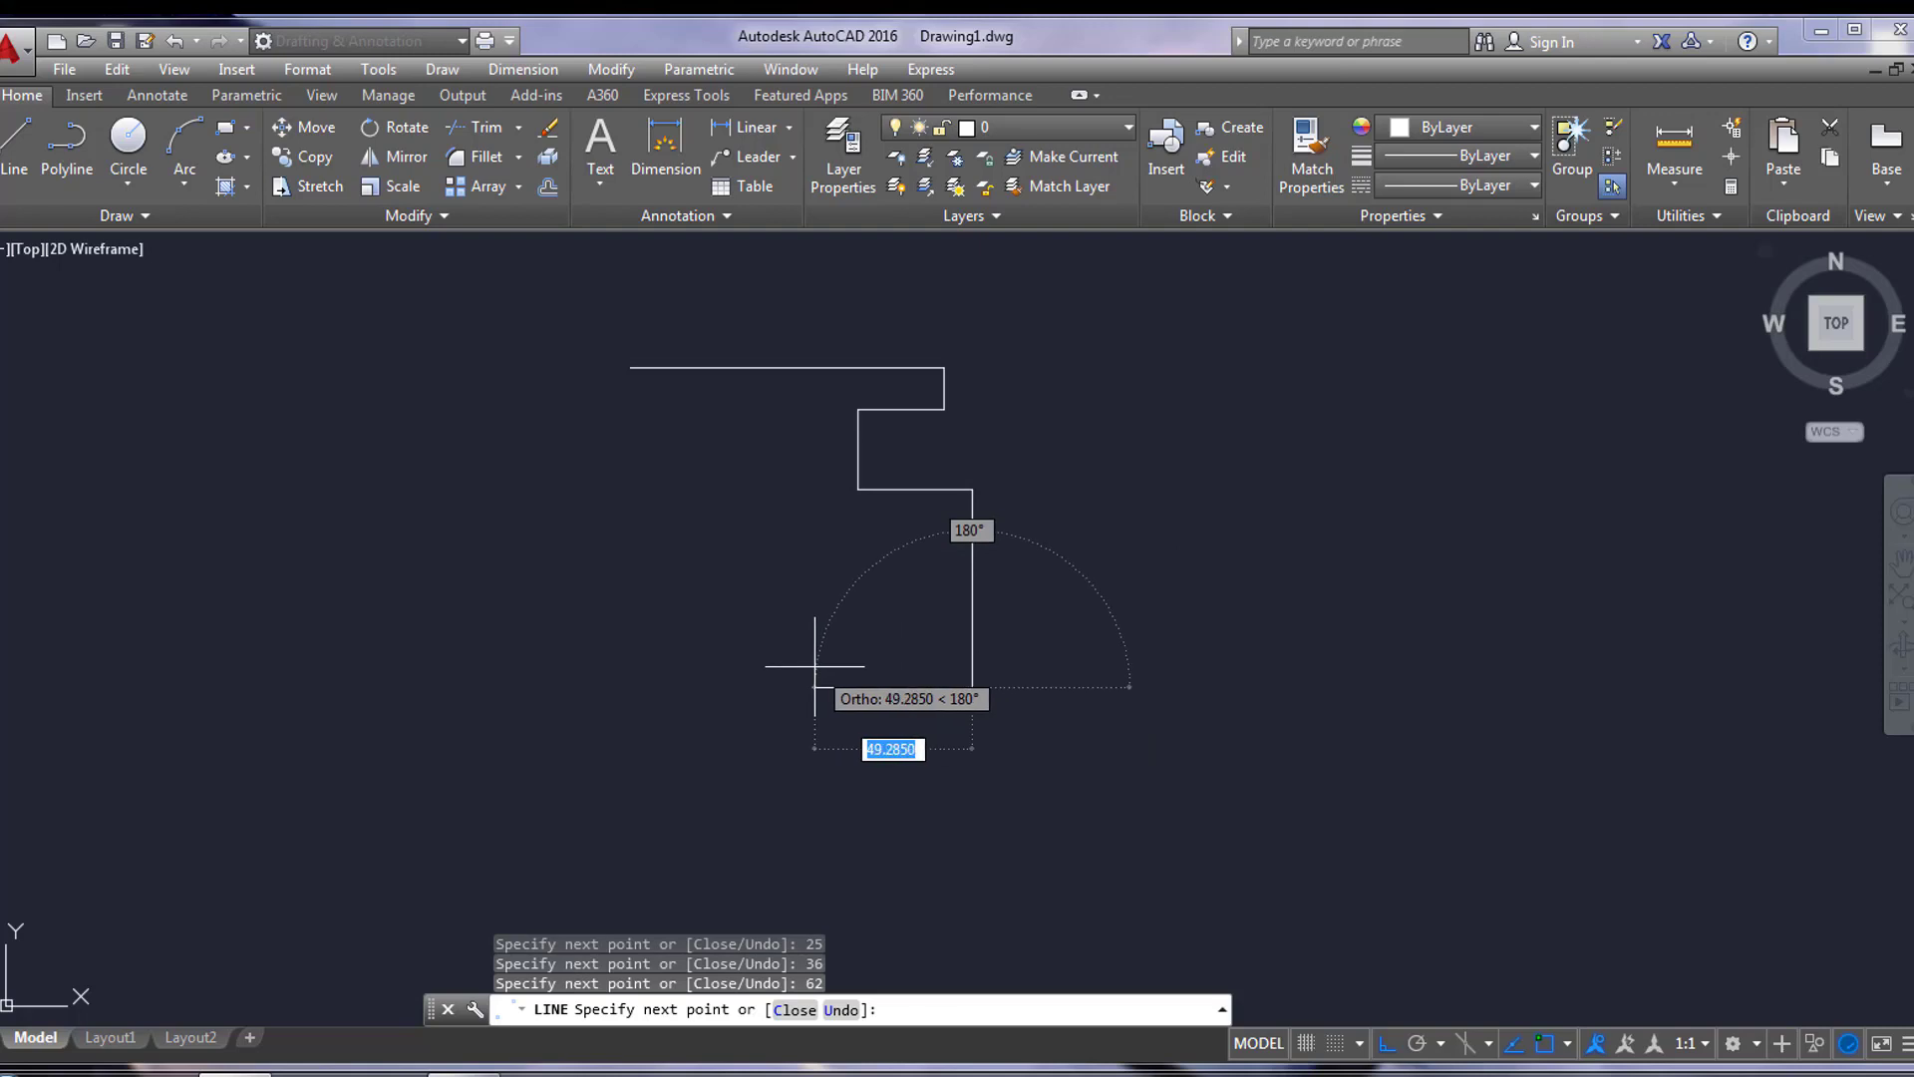
# Step: Draw the stepped lower right corner and bottom edge with segments 27 left, 13 down and 62 left
pyautogui.write('27')
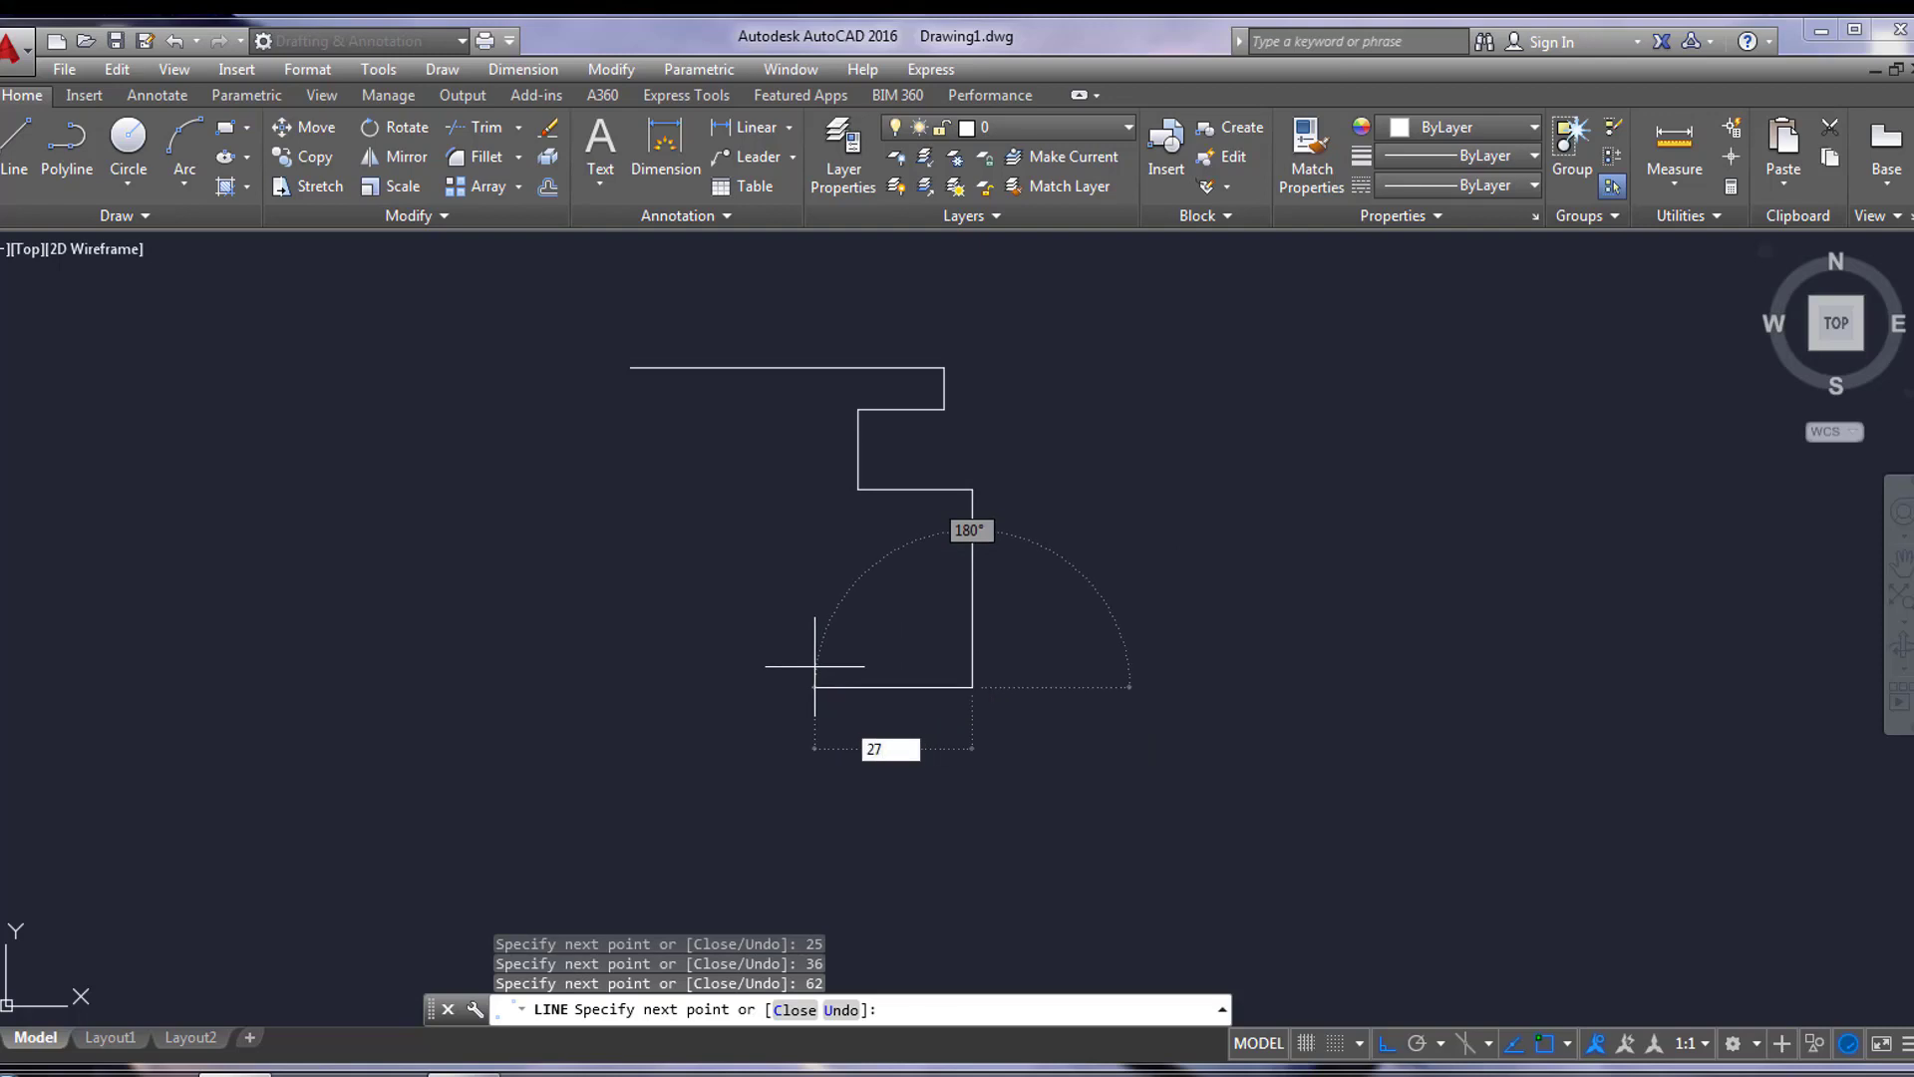
pyautogui.press('Return')
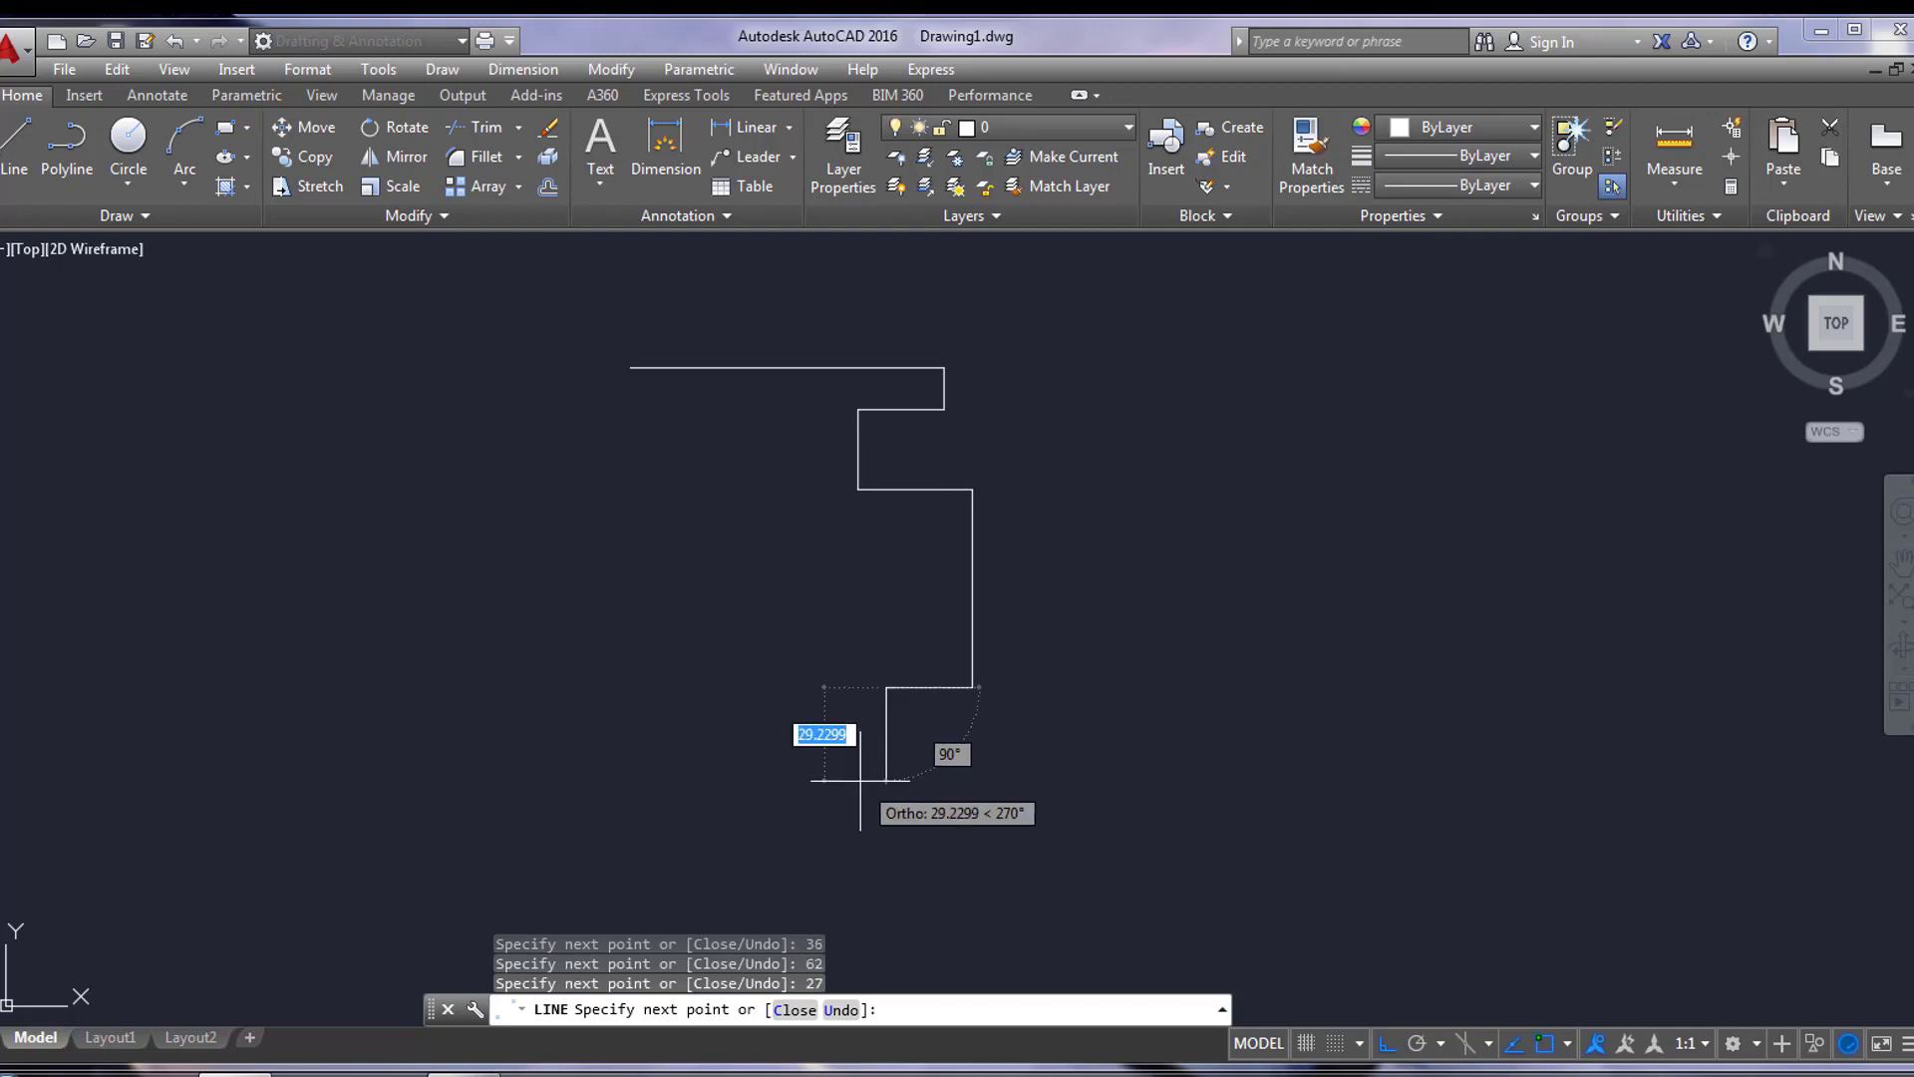
pyautogui.write('13')
pyautogui.press('Return')
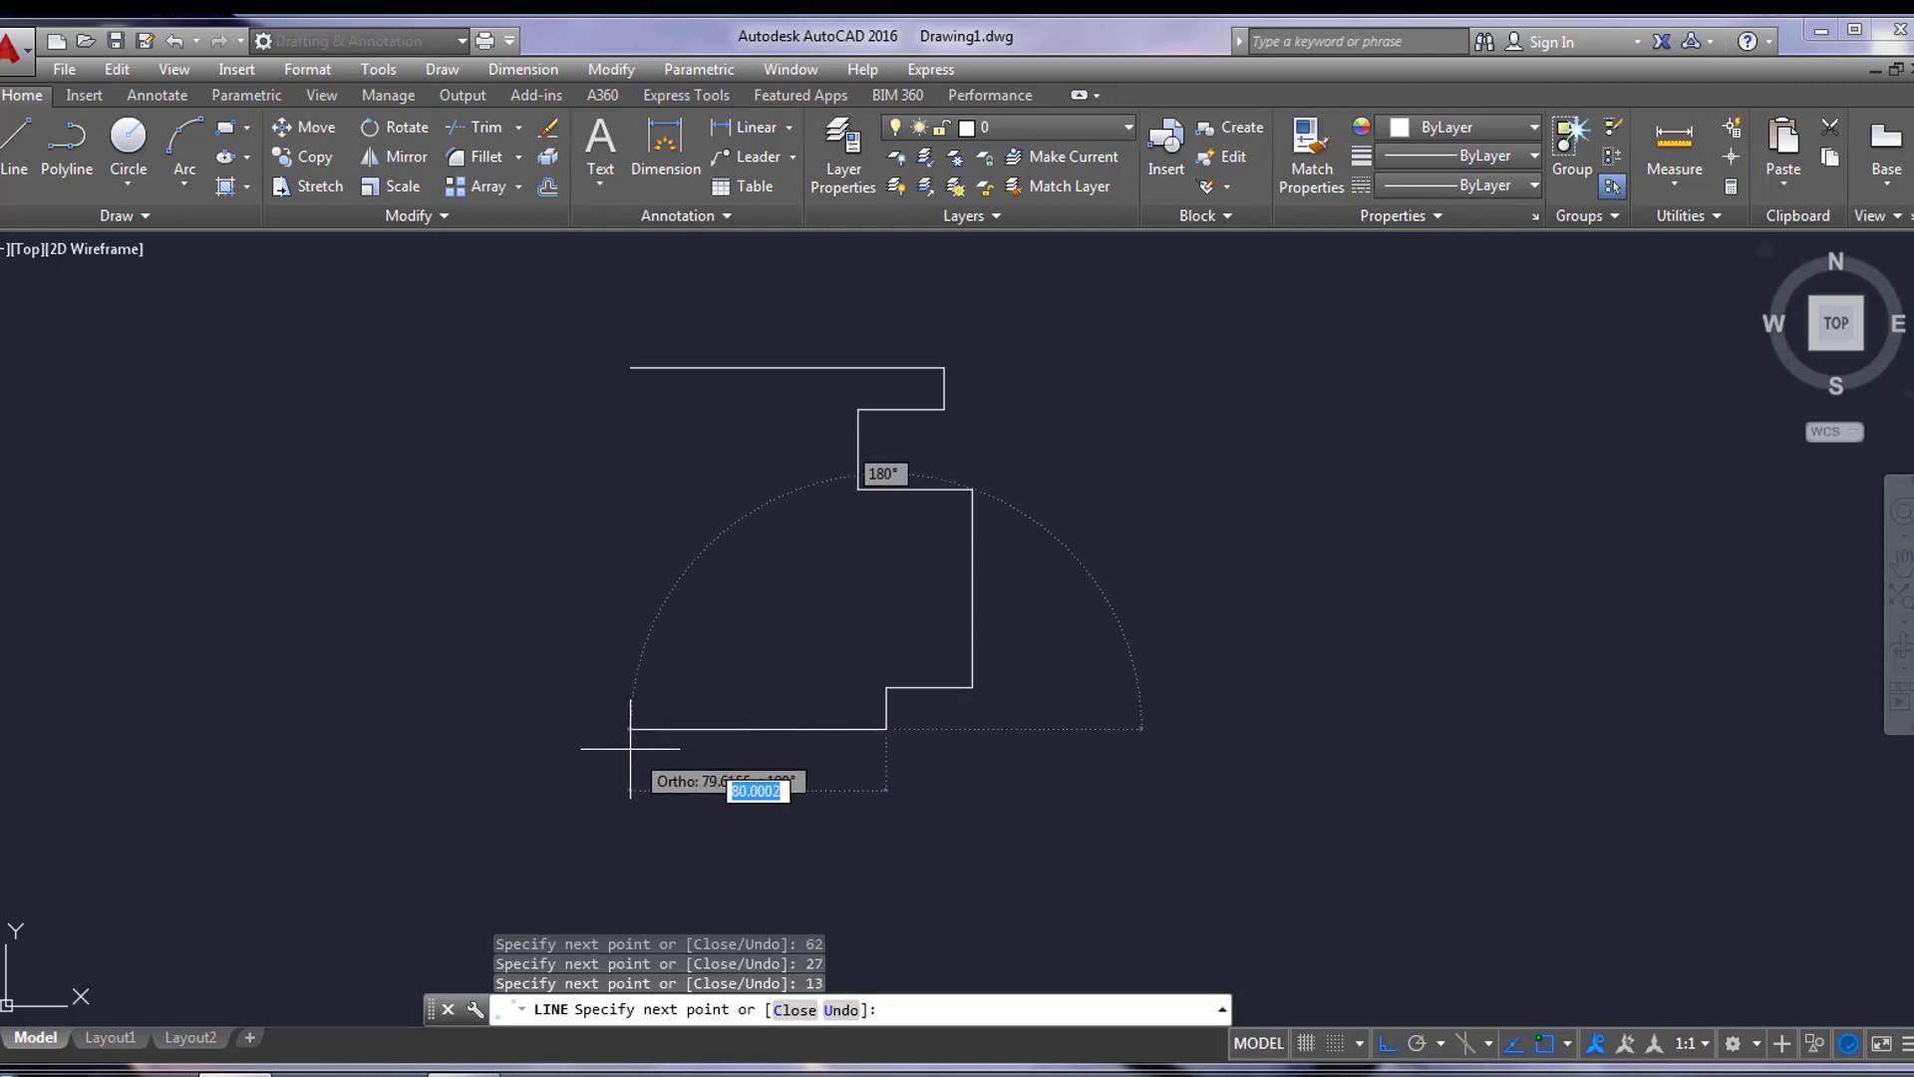
pyautogui.write('62')
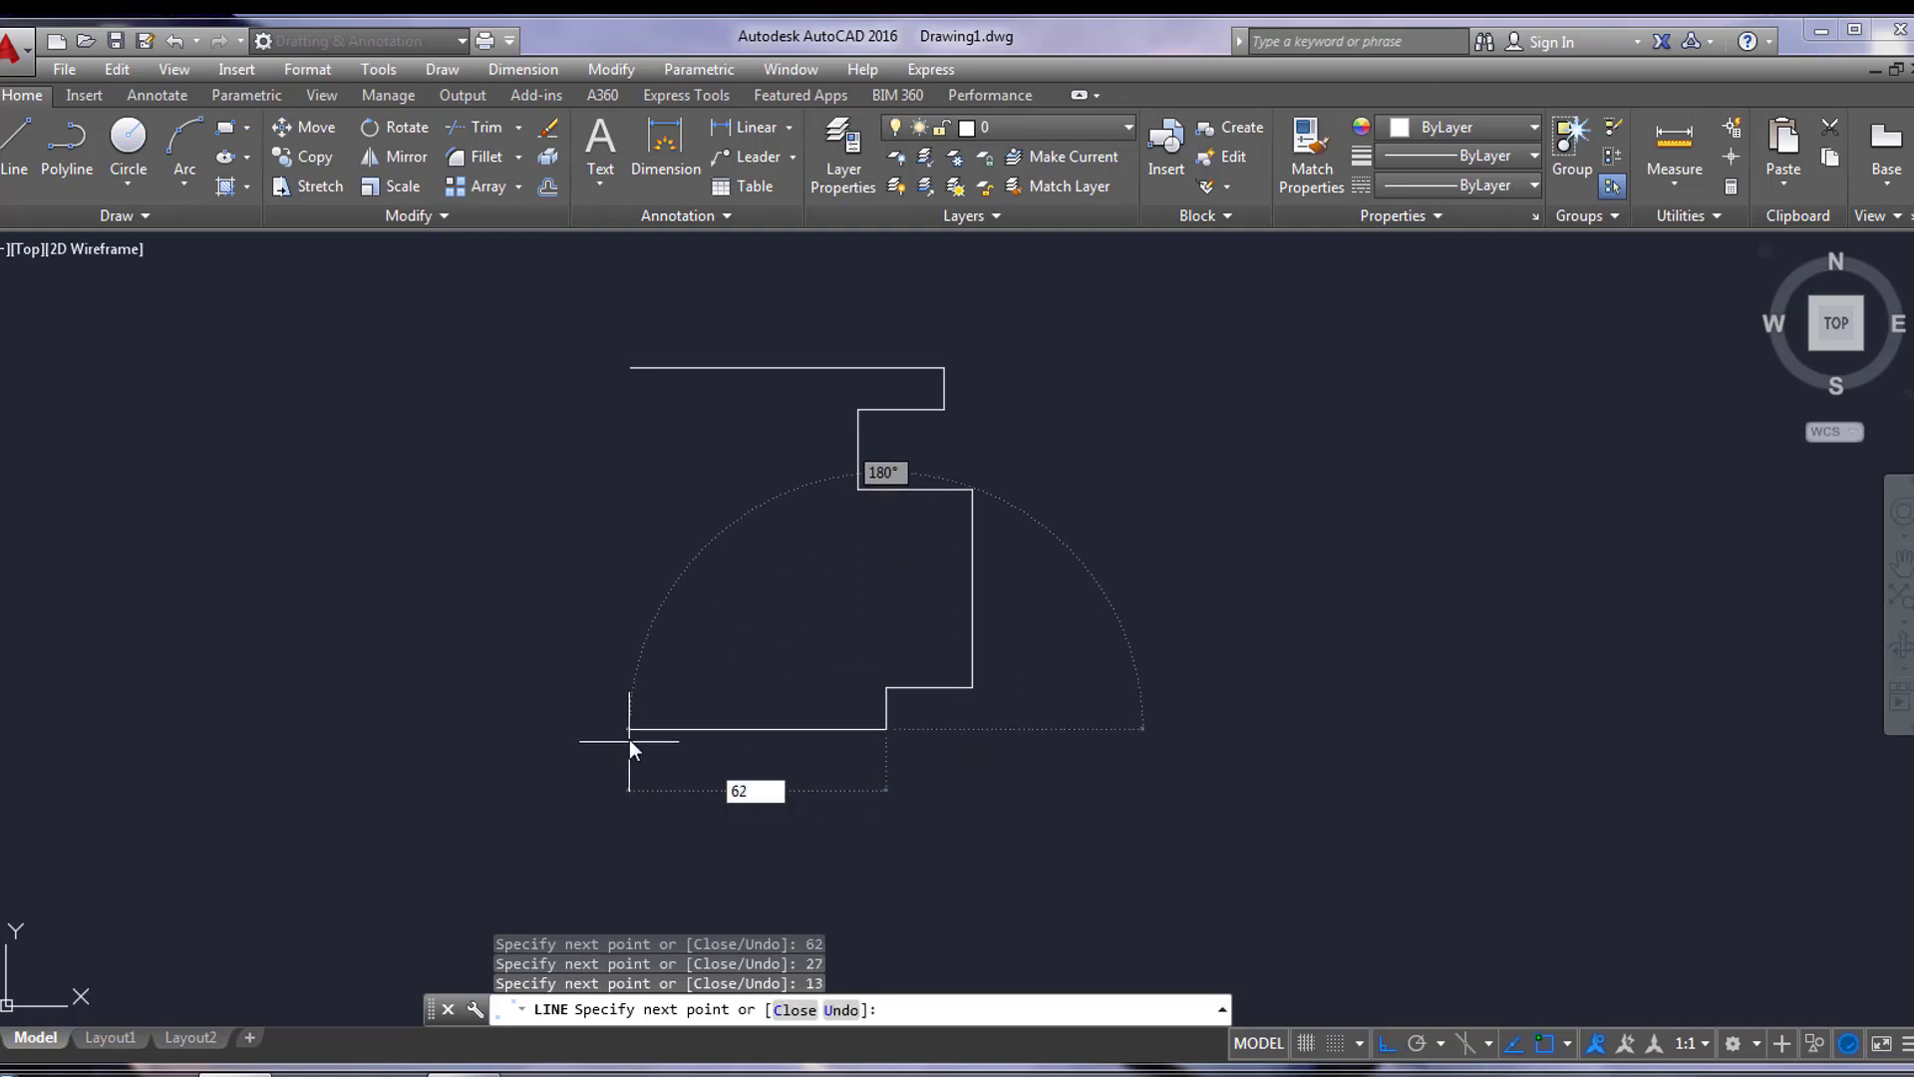
pyautogui.press('Return')
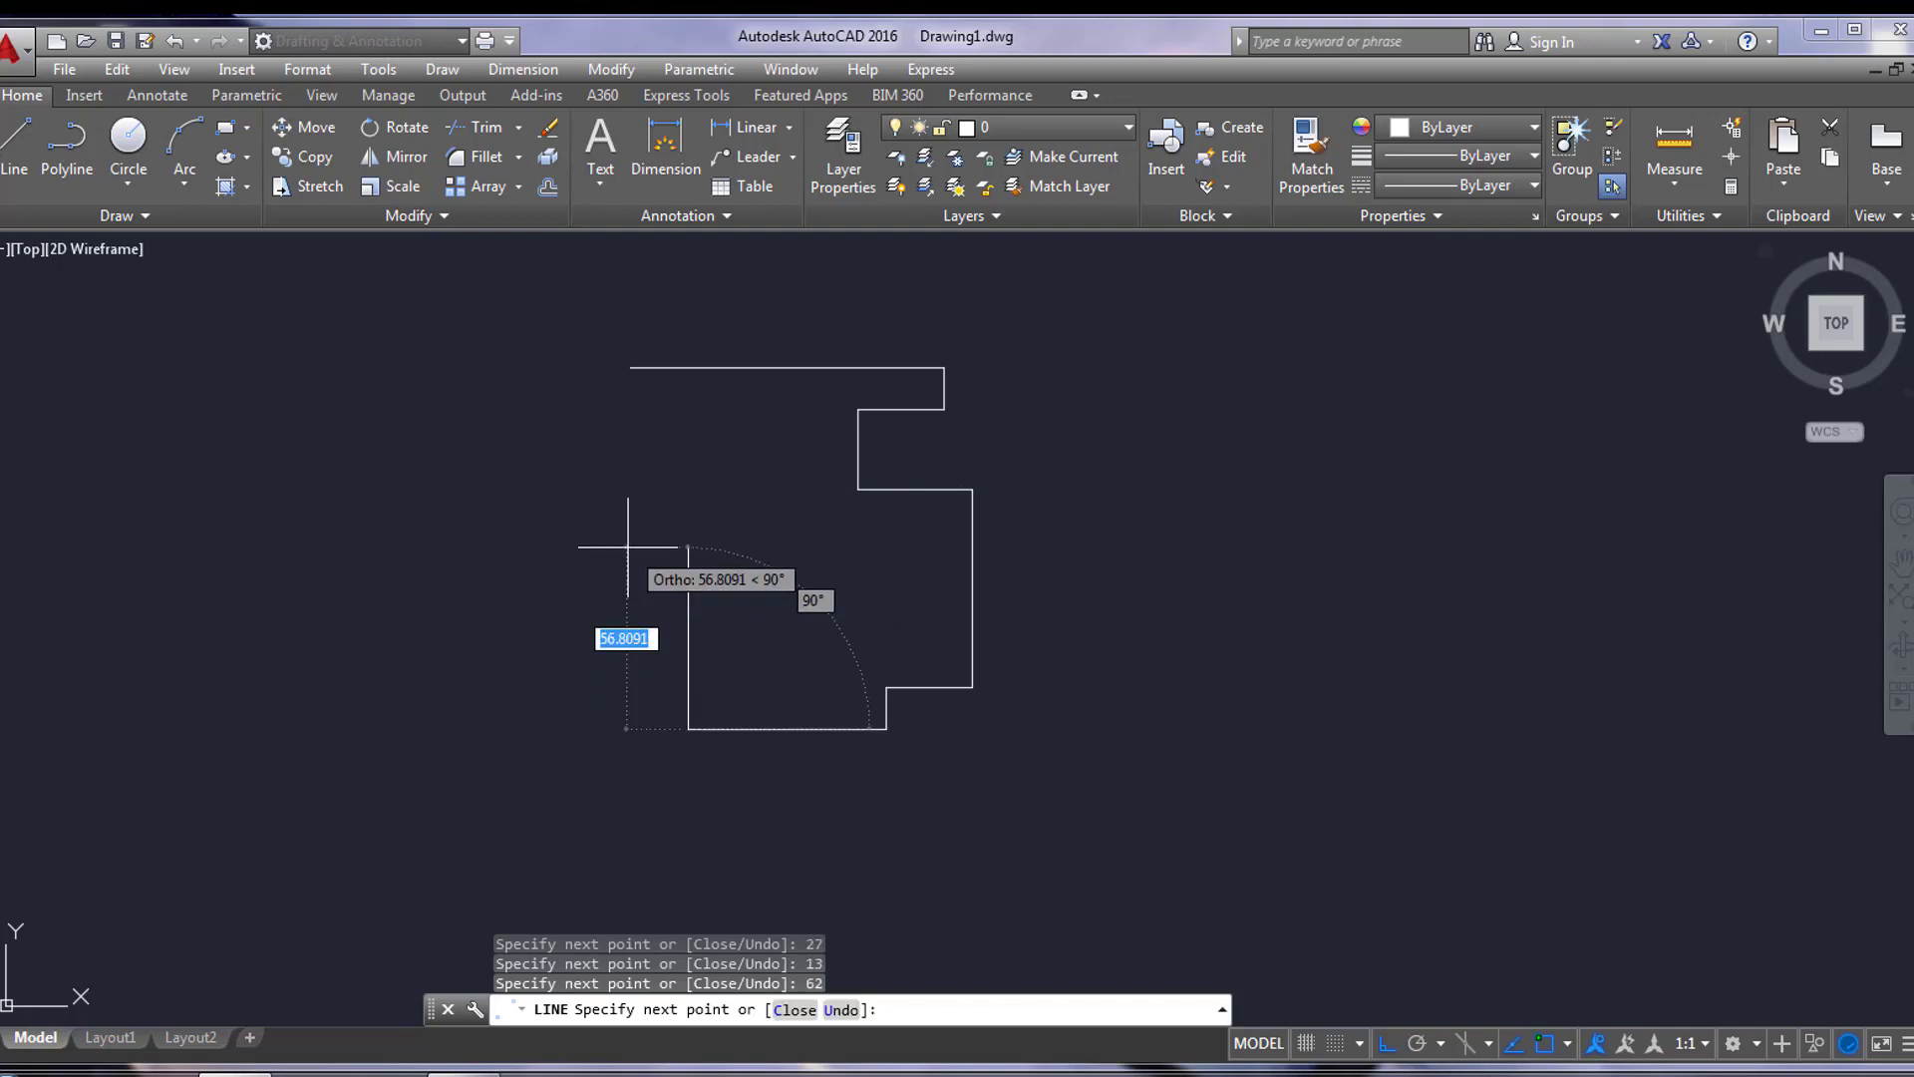
# Step: Draw the body's left side and neck with segments 75 up, 9 to the right and 25 up
pyautogui.write('75')
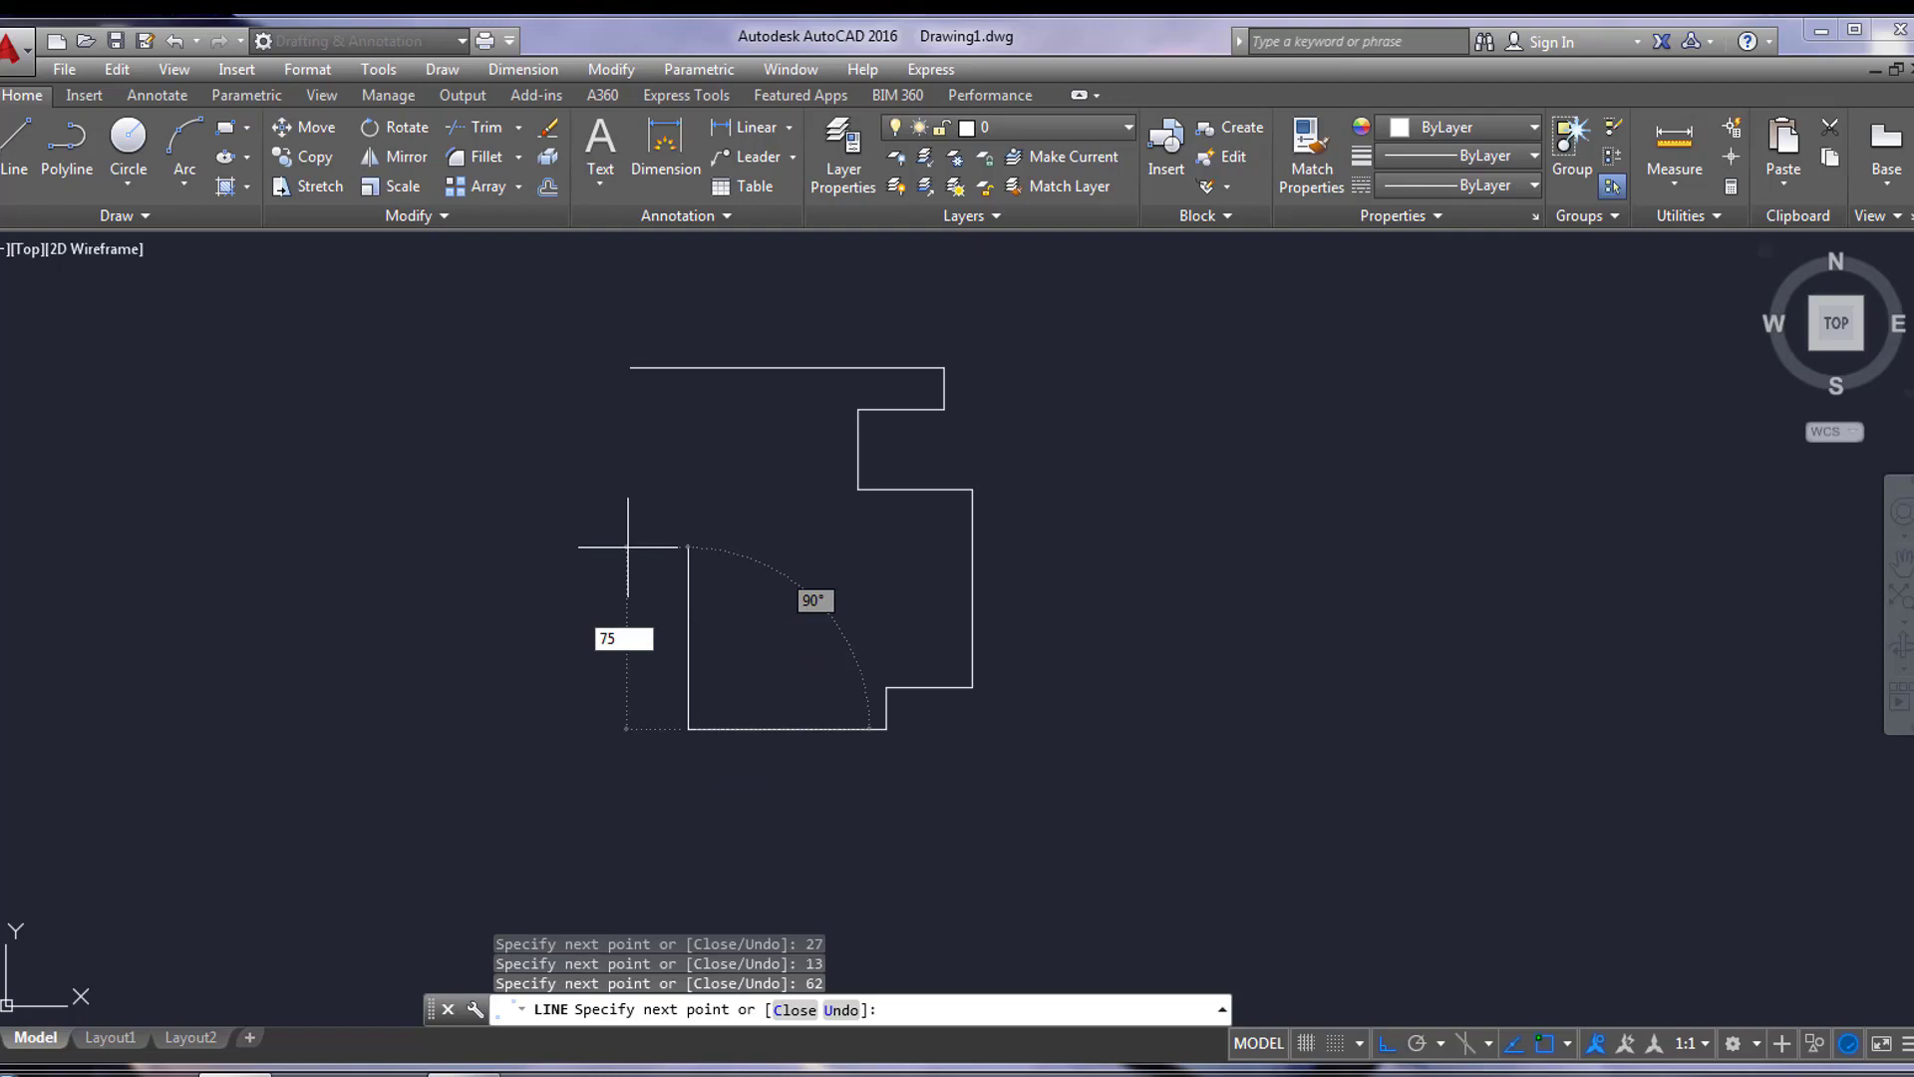
pyautogui.press('Return')
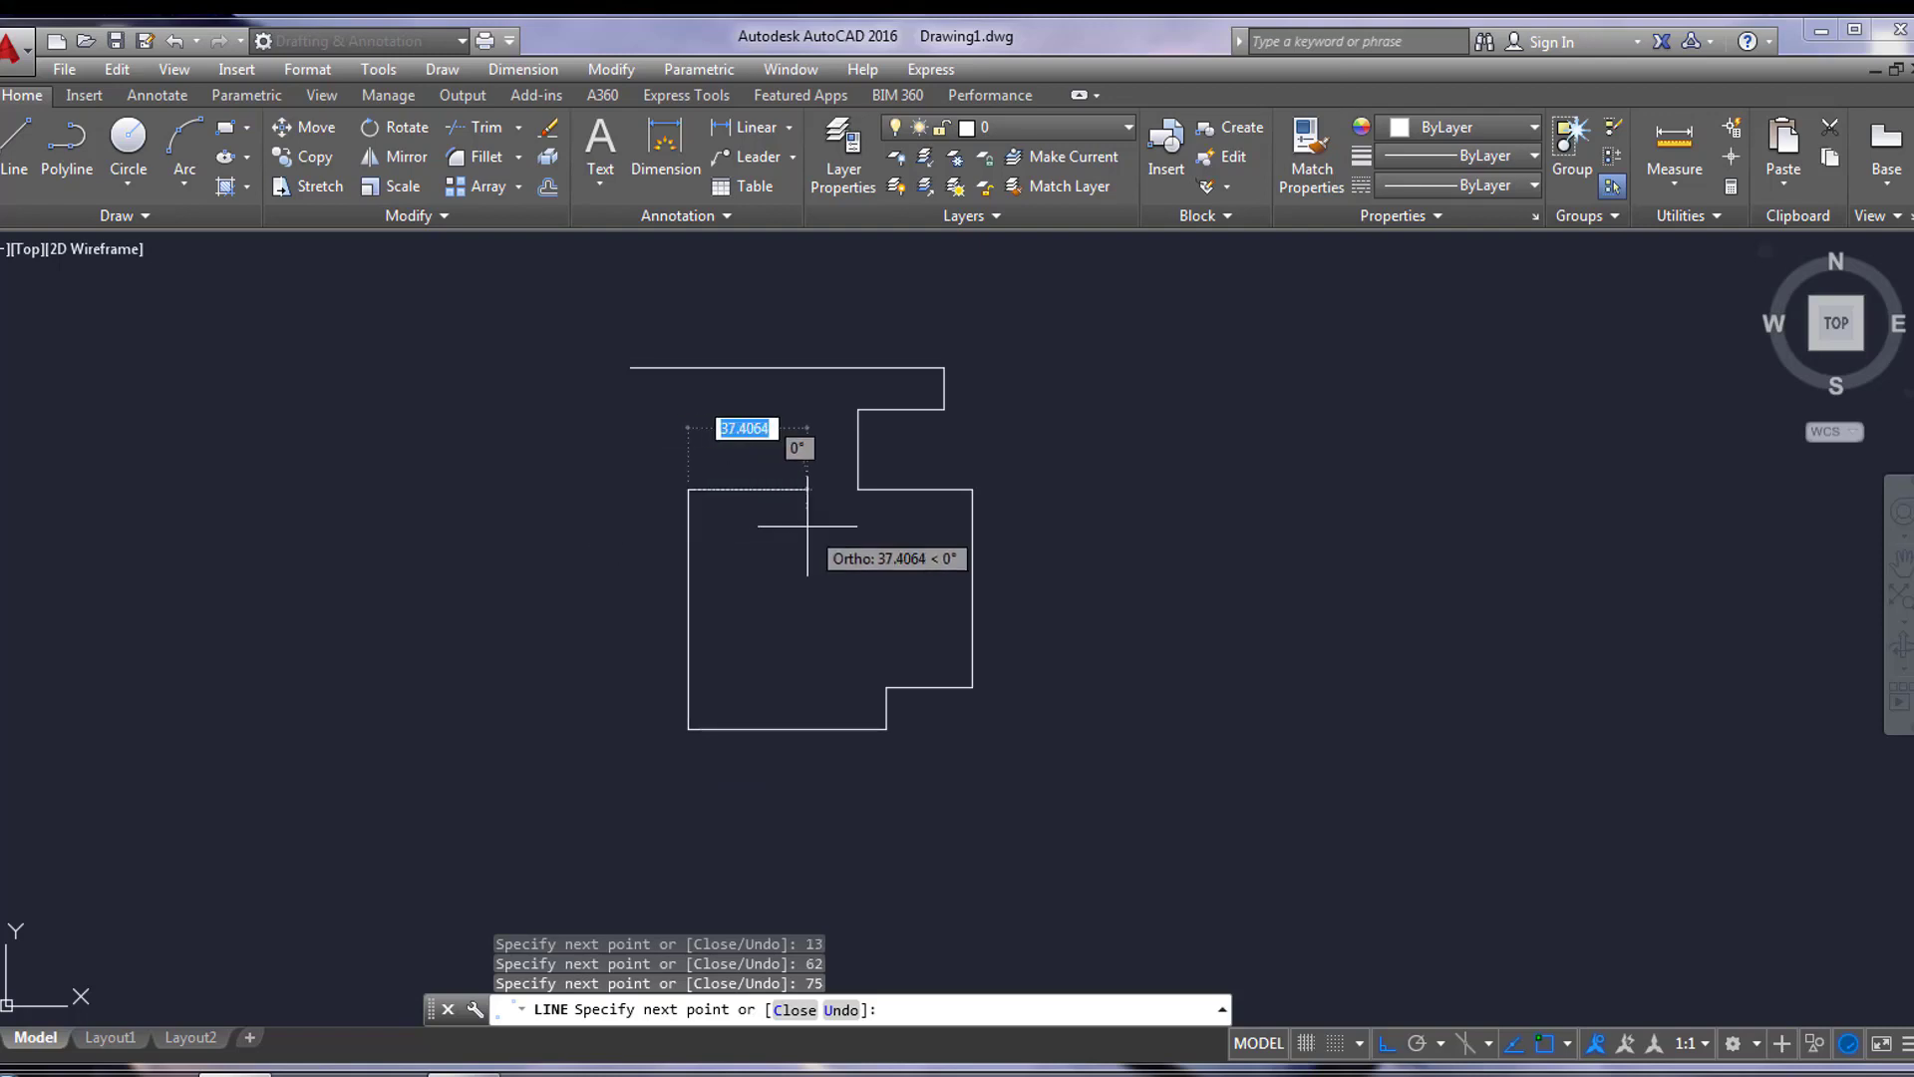
pyautogui.write('9')
pyautogui.press('Return')
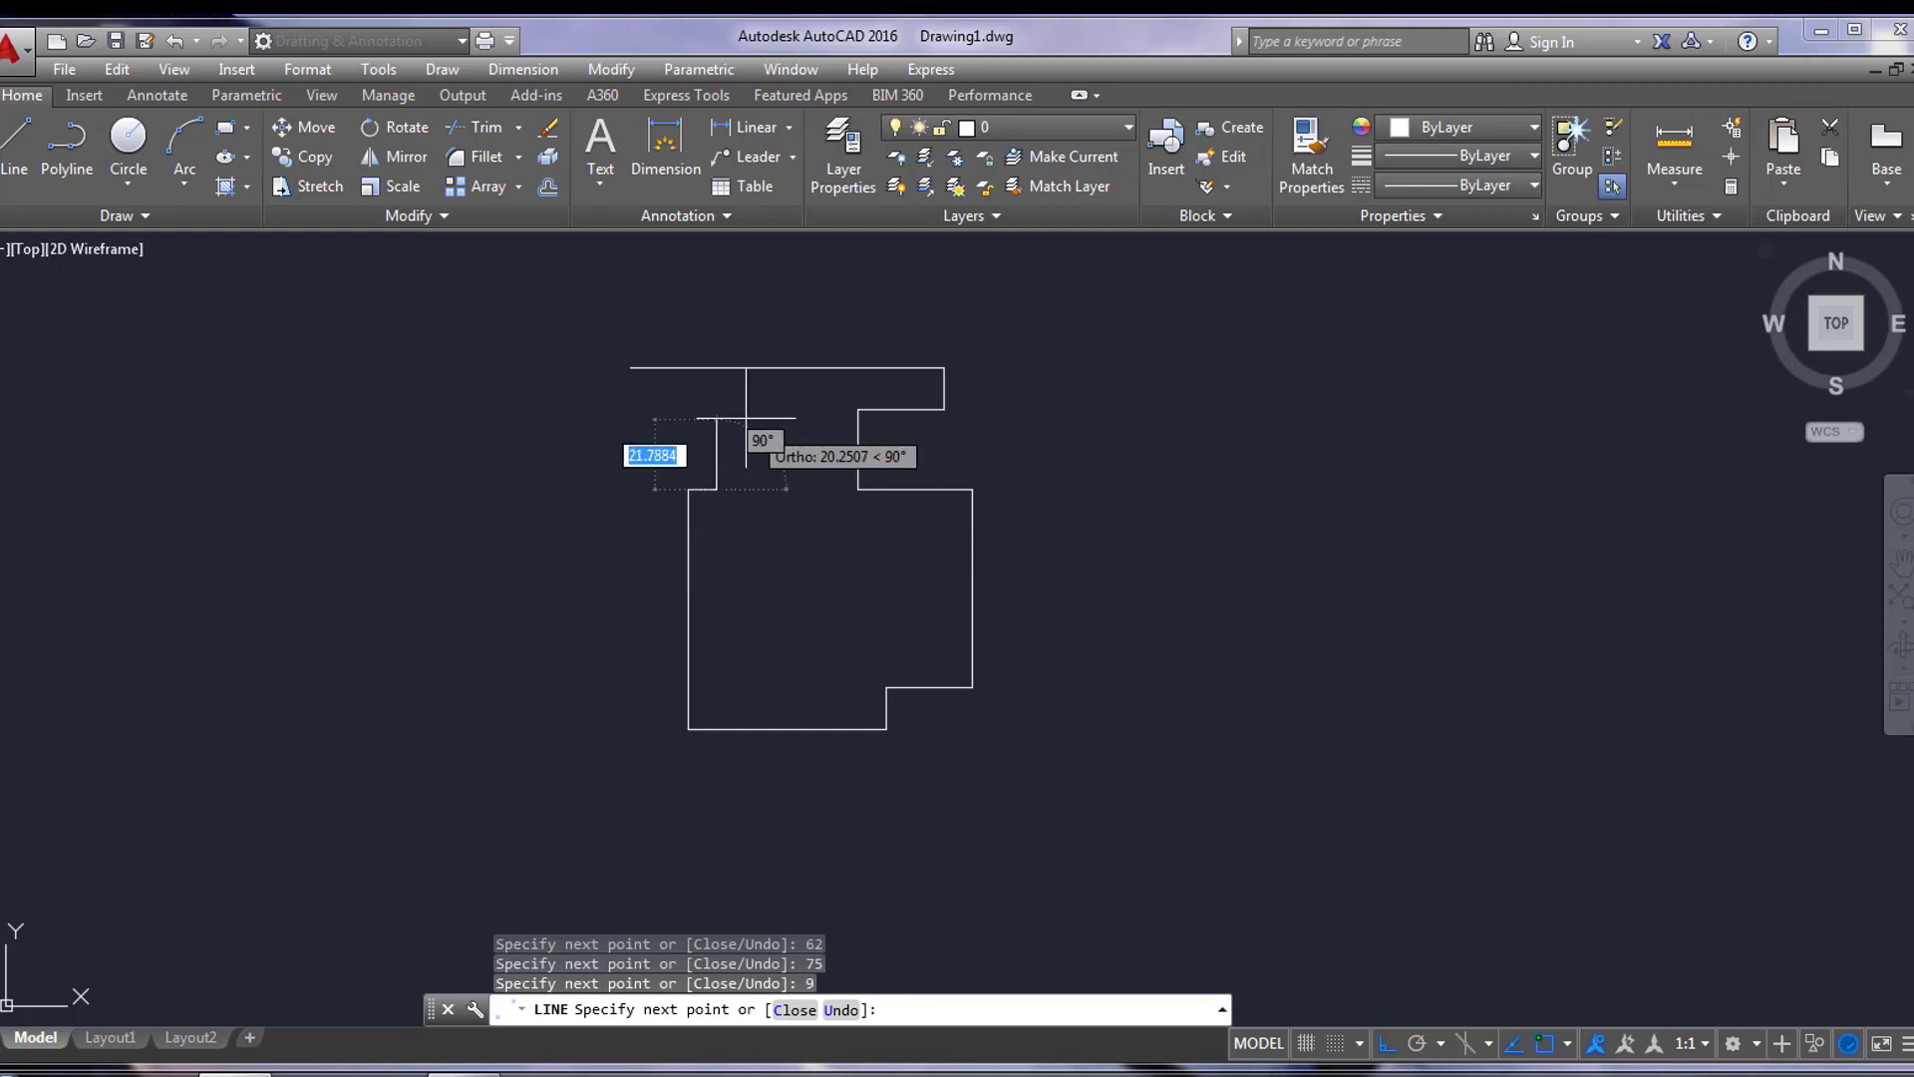
pyautogui.write('25')
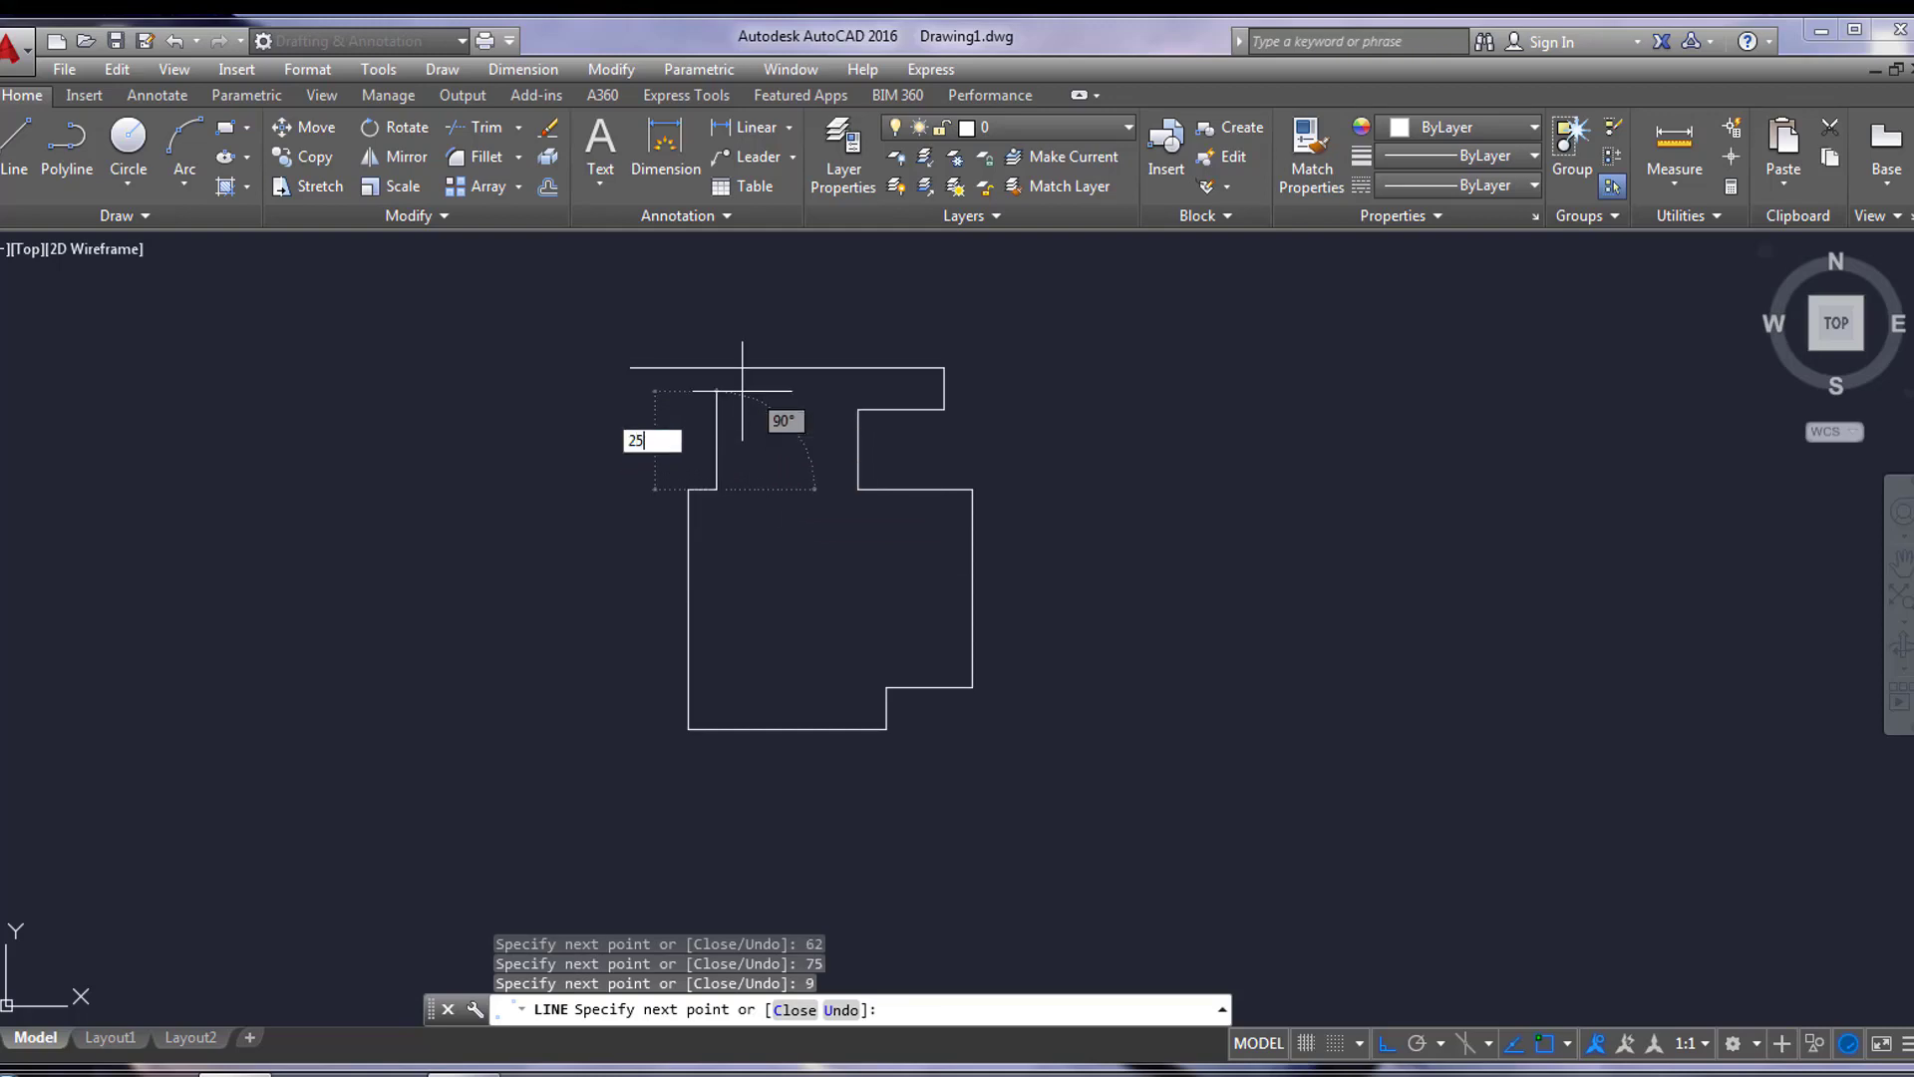
pyautogui.press('Return')
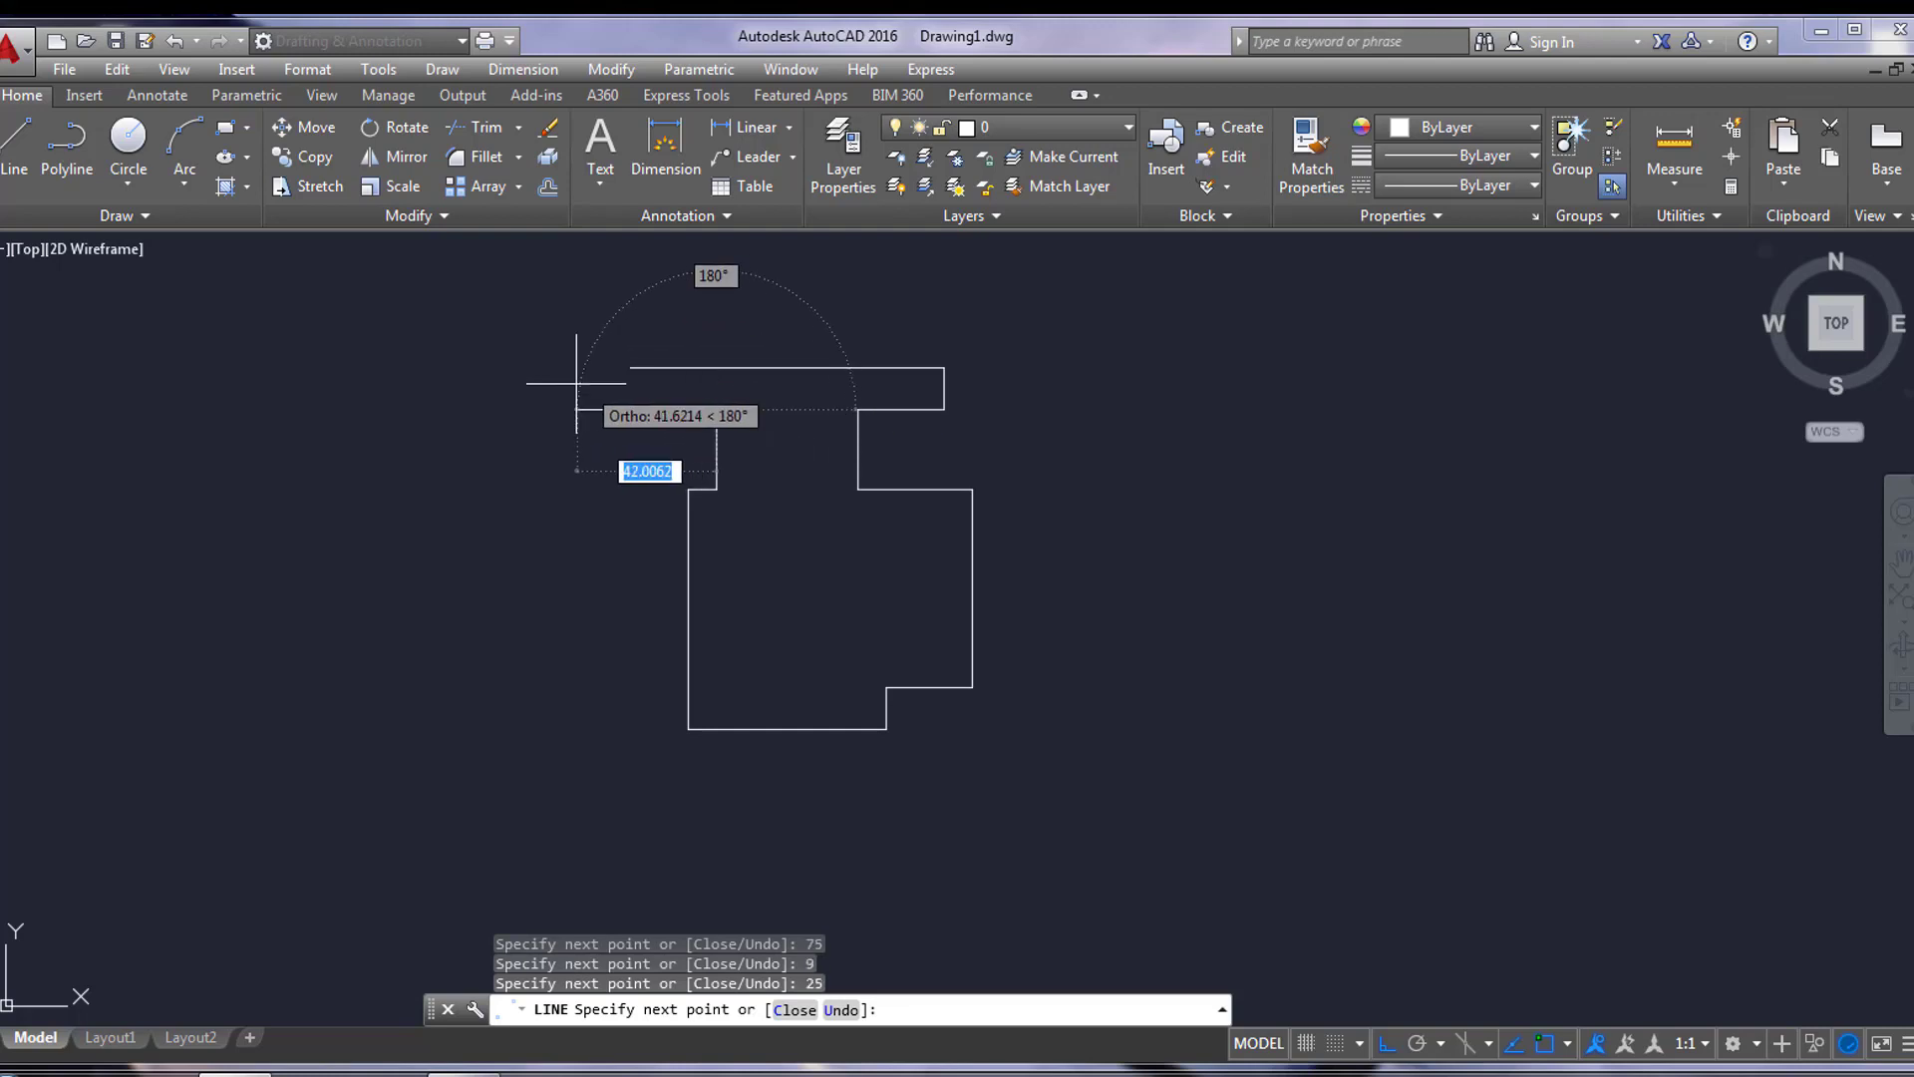
# Step: Draw a 27 segment to the left under the top bar and close the outline back to its starting point
pyautogui.write('27')
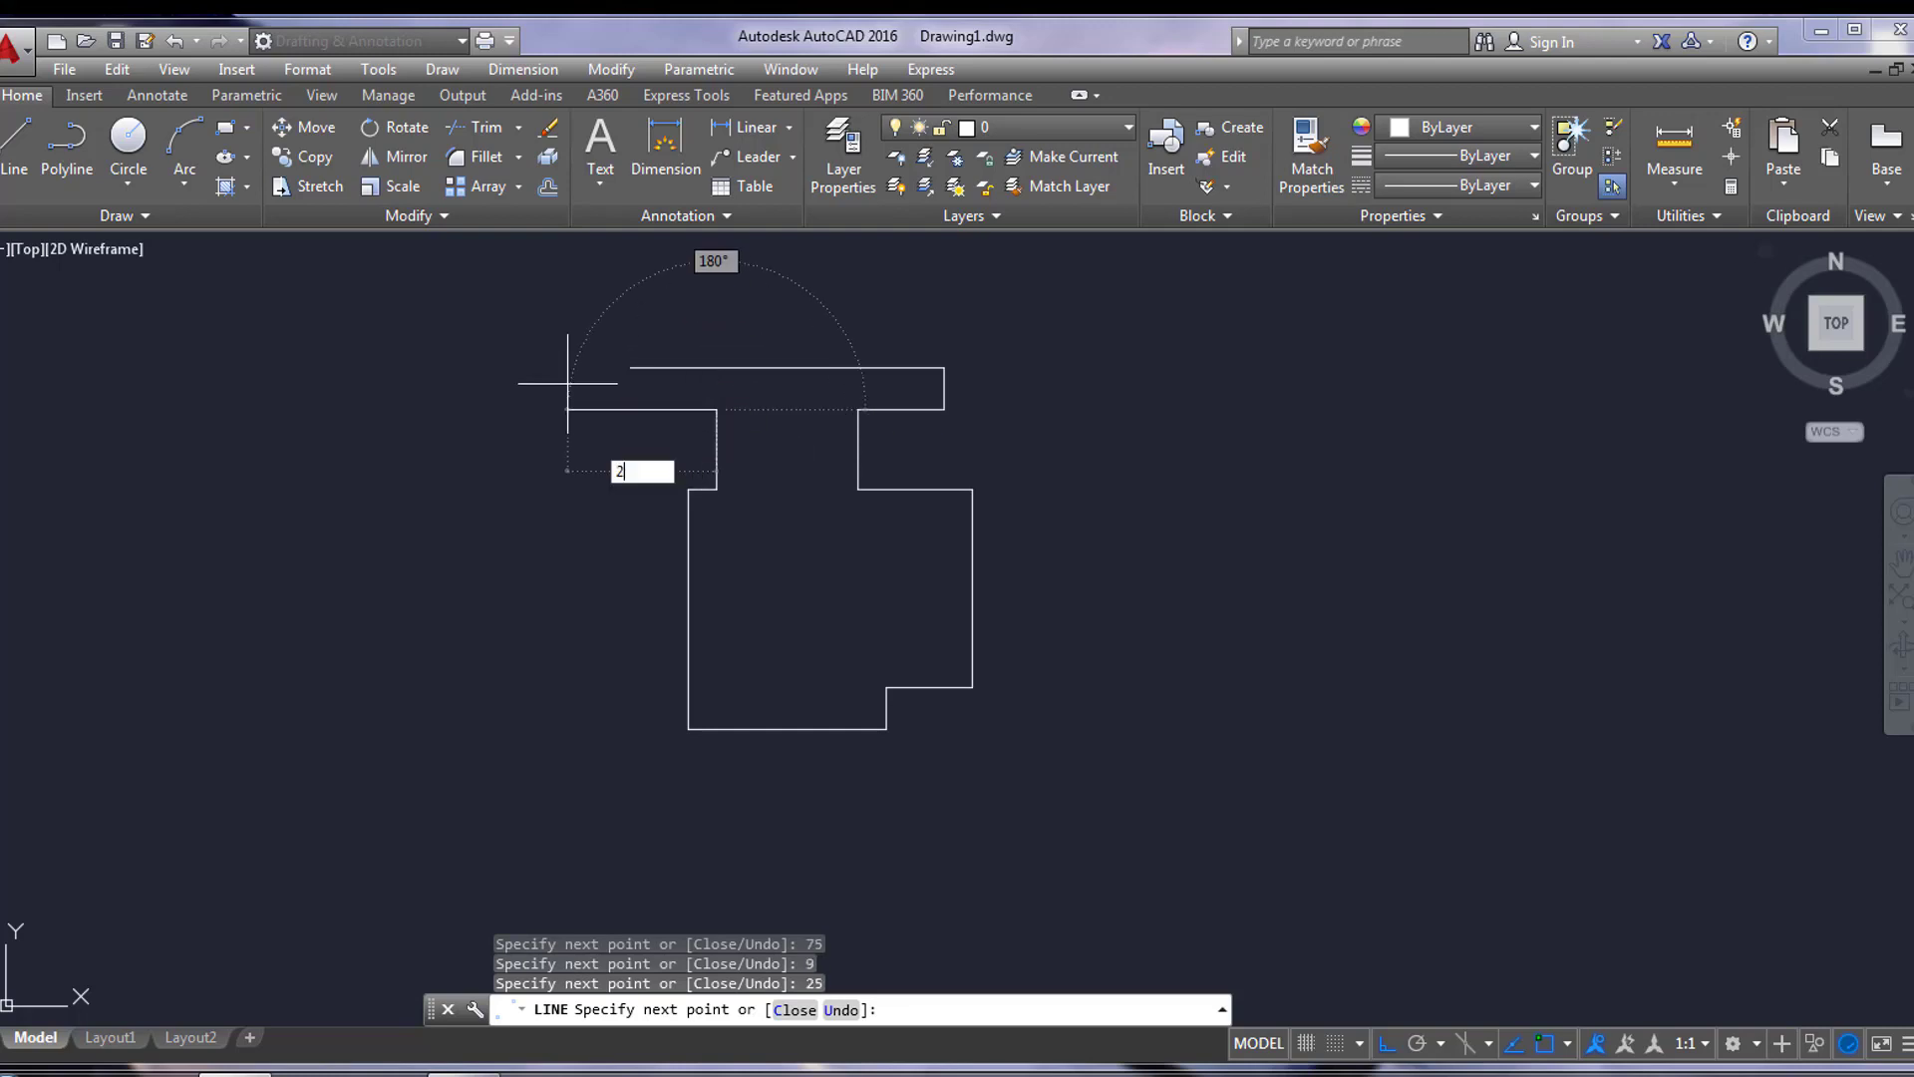
pyautogui.press('Return')
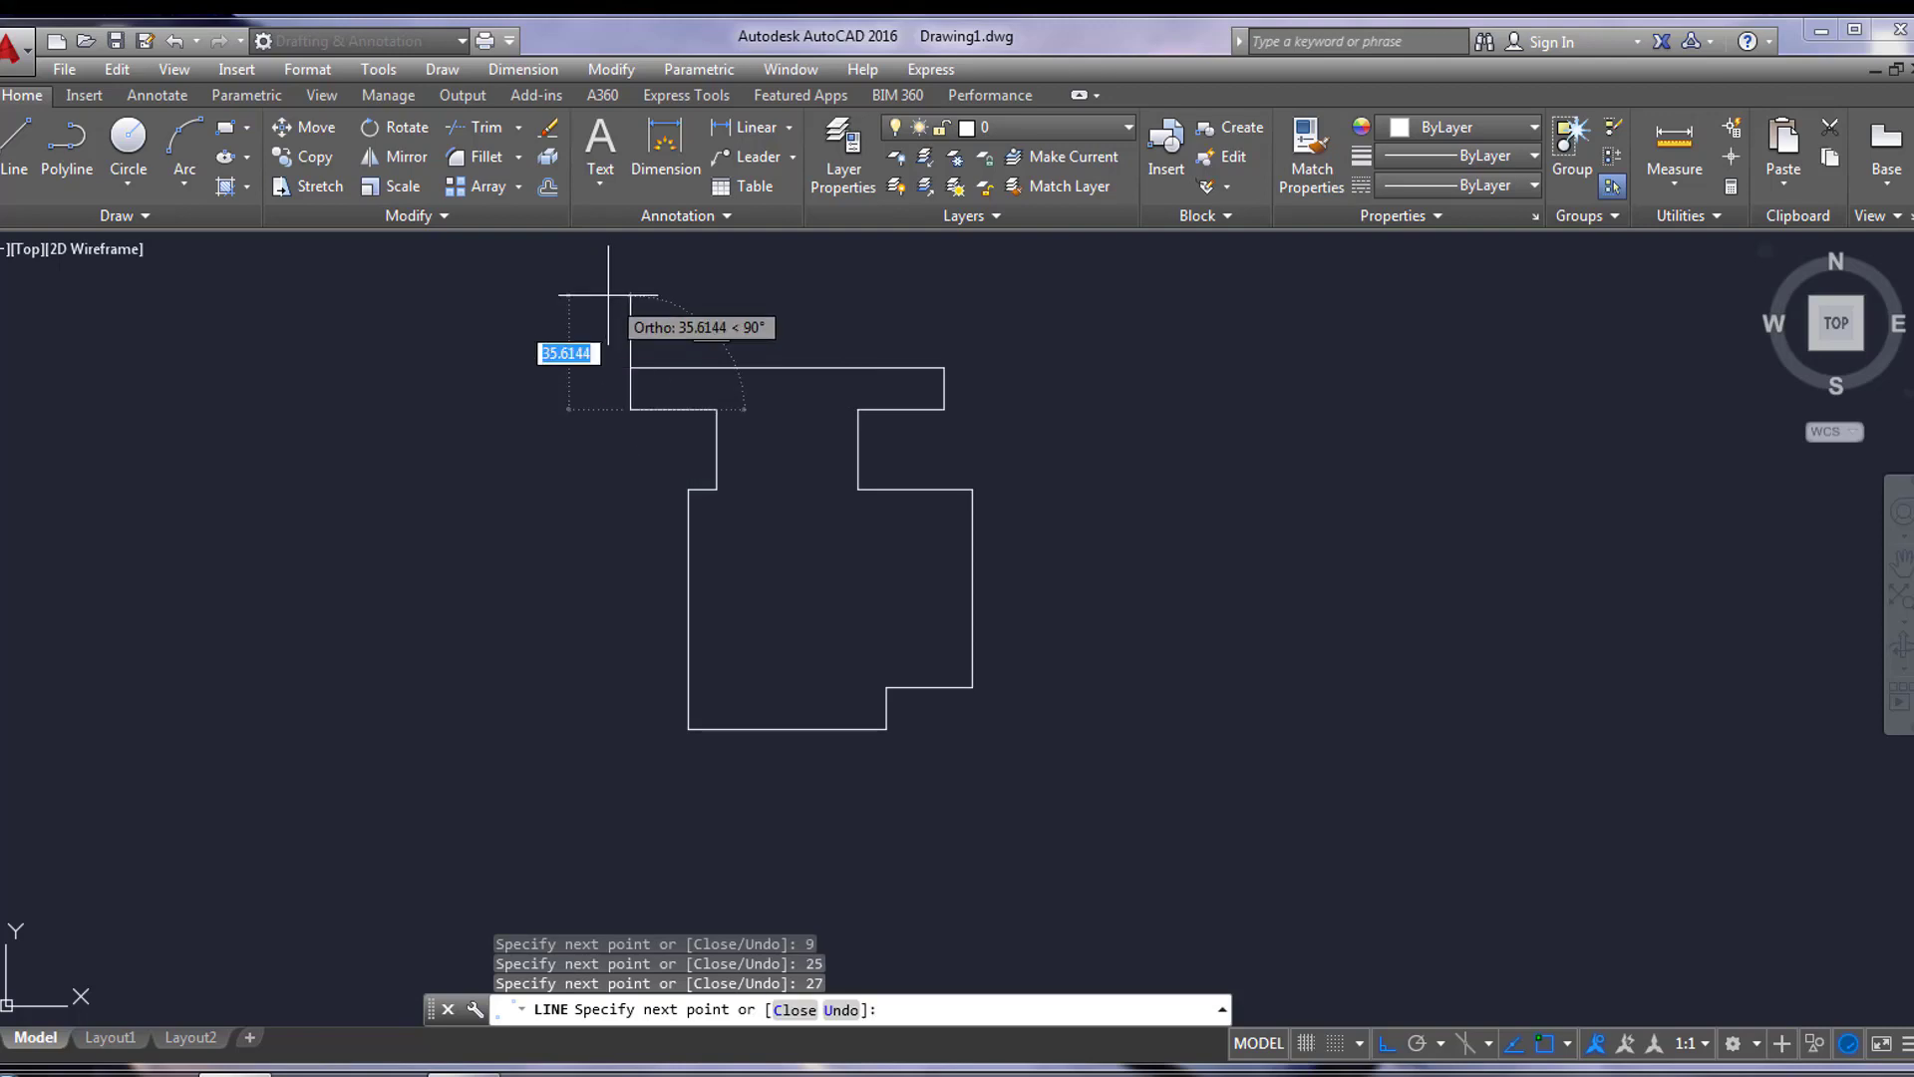
pyautogui.write('cl')
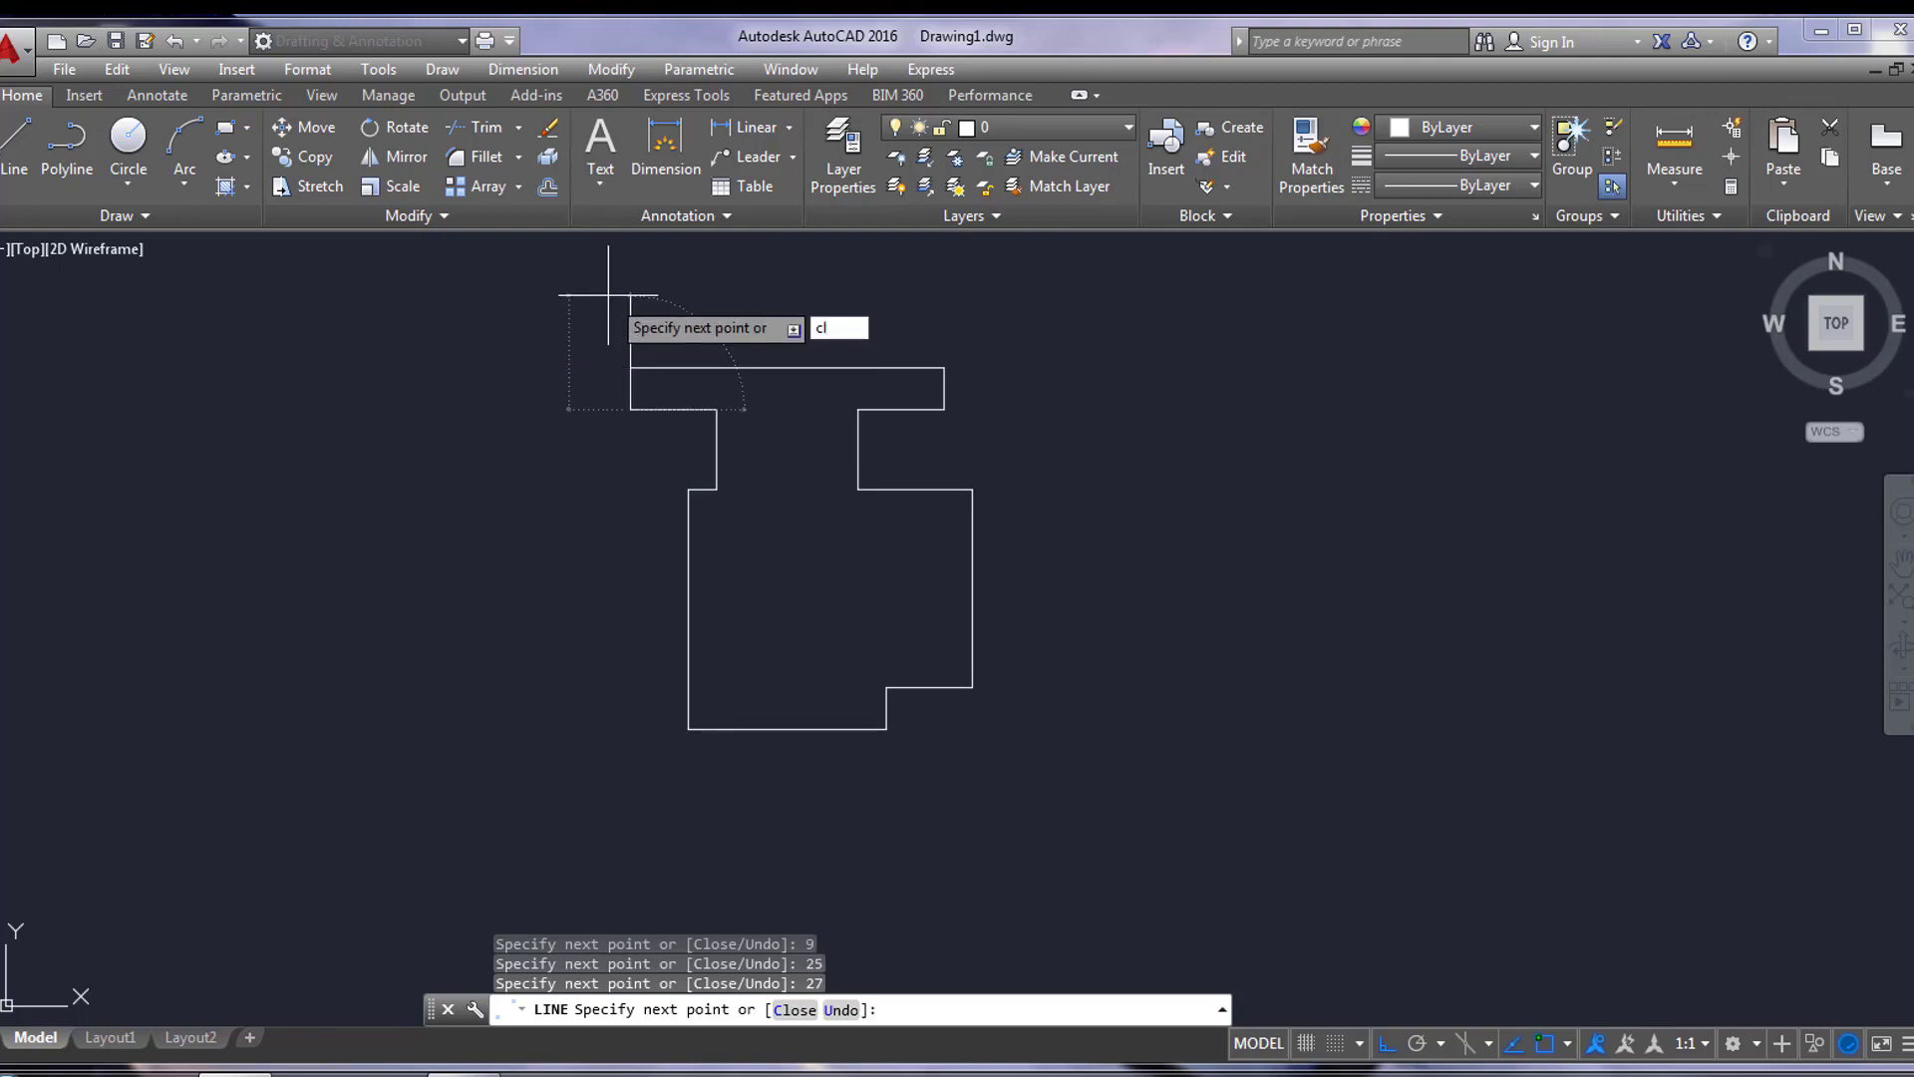
pyautogui.press('Return')
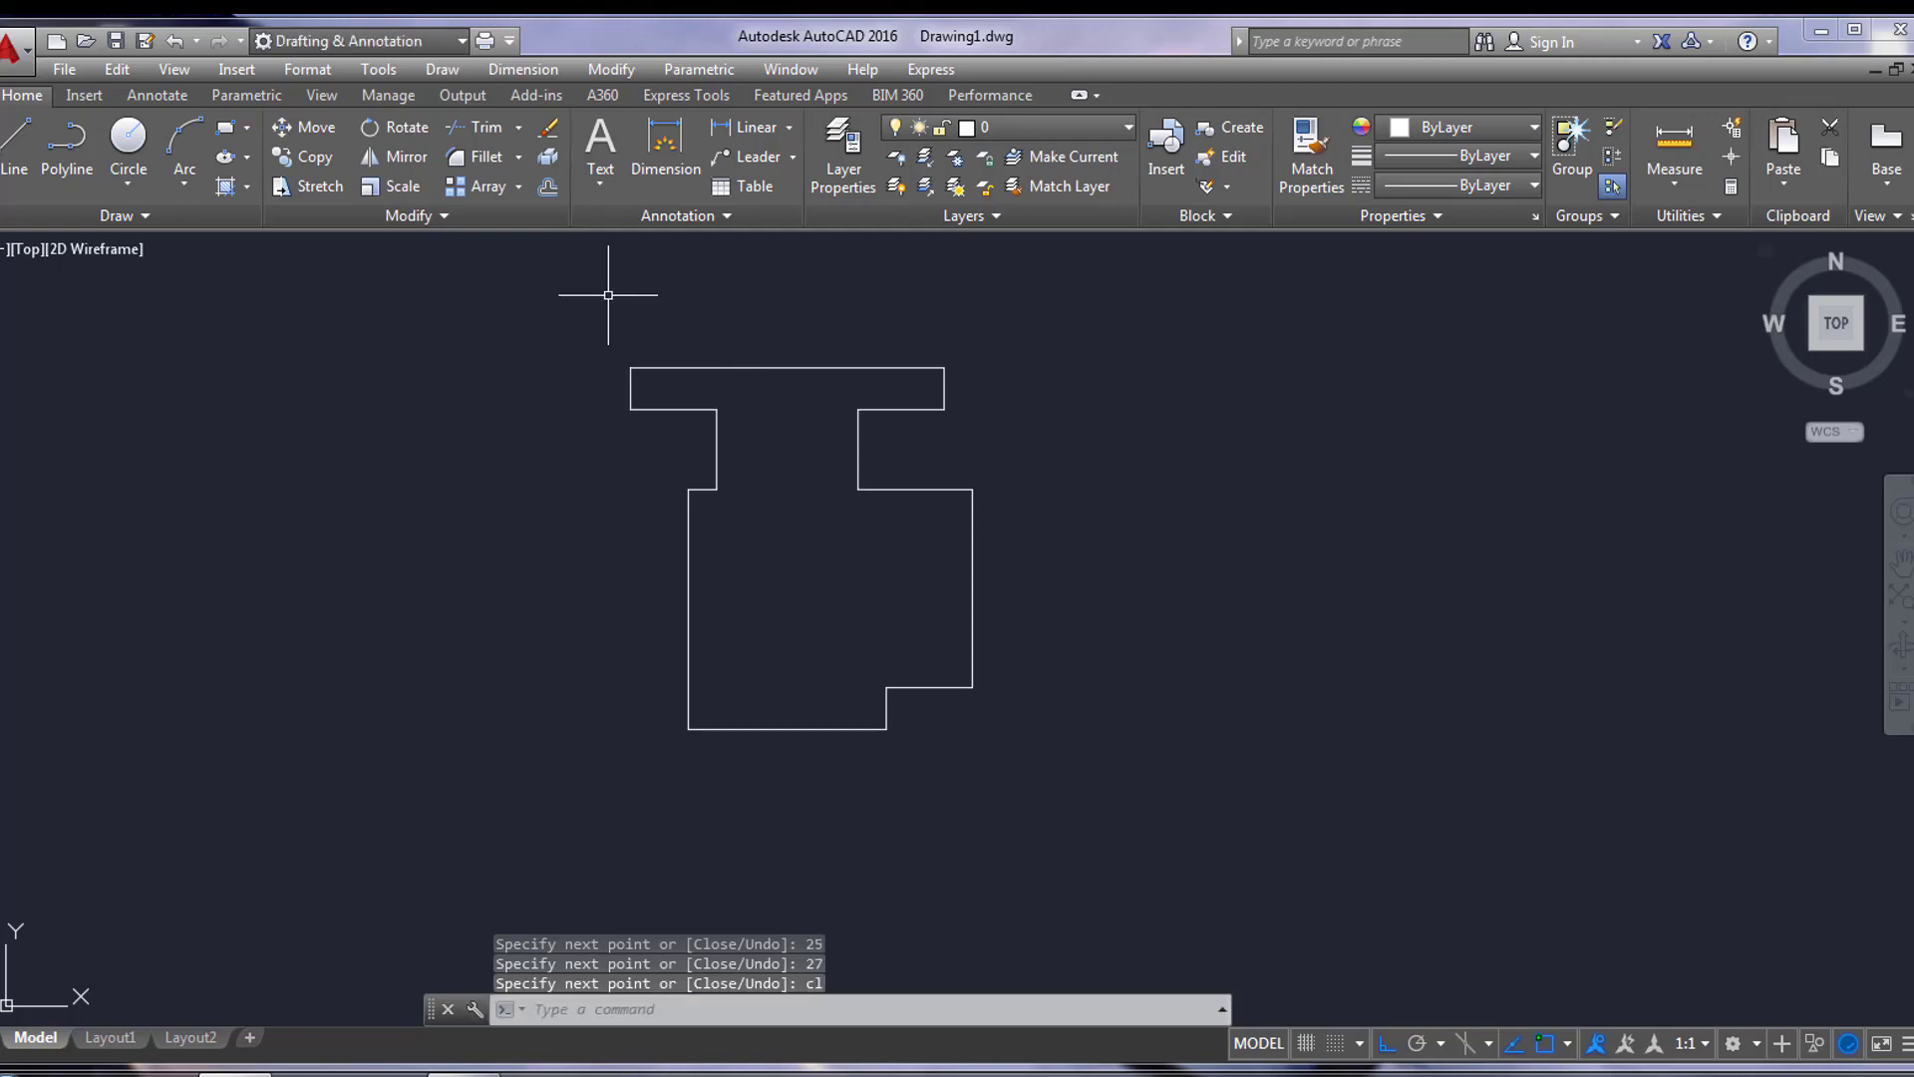
# Step: Draw a rectangle 25 long and 50 wide in the empty space left of the profile
pyautogui.click(230, 136)
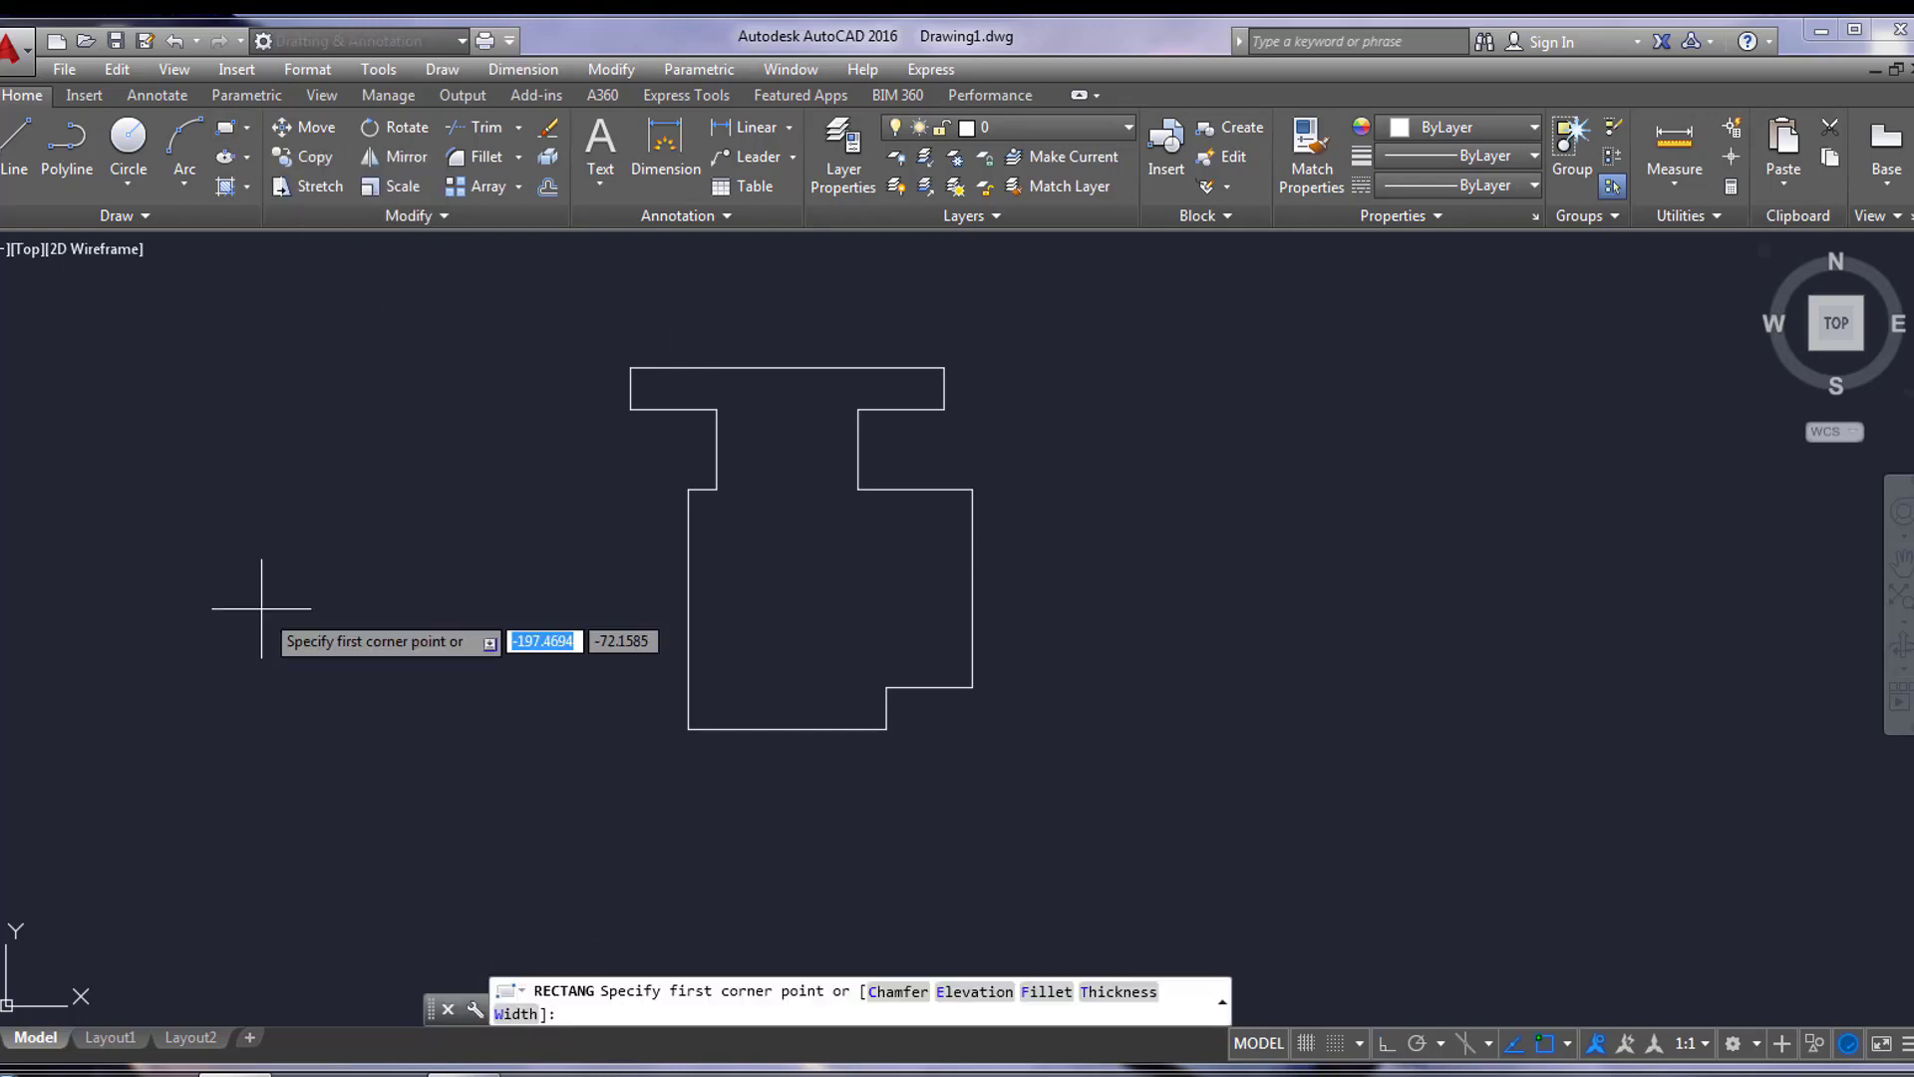
pyautogui.click(245, 645)
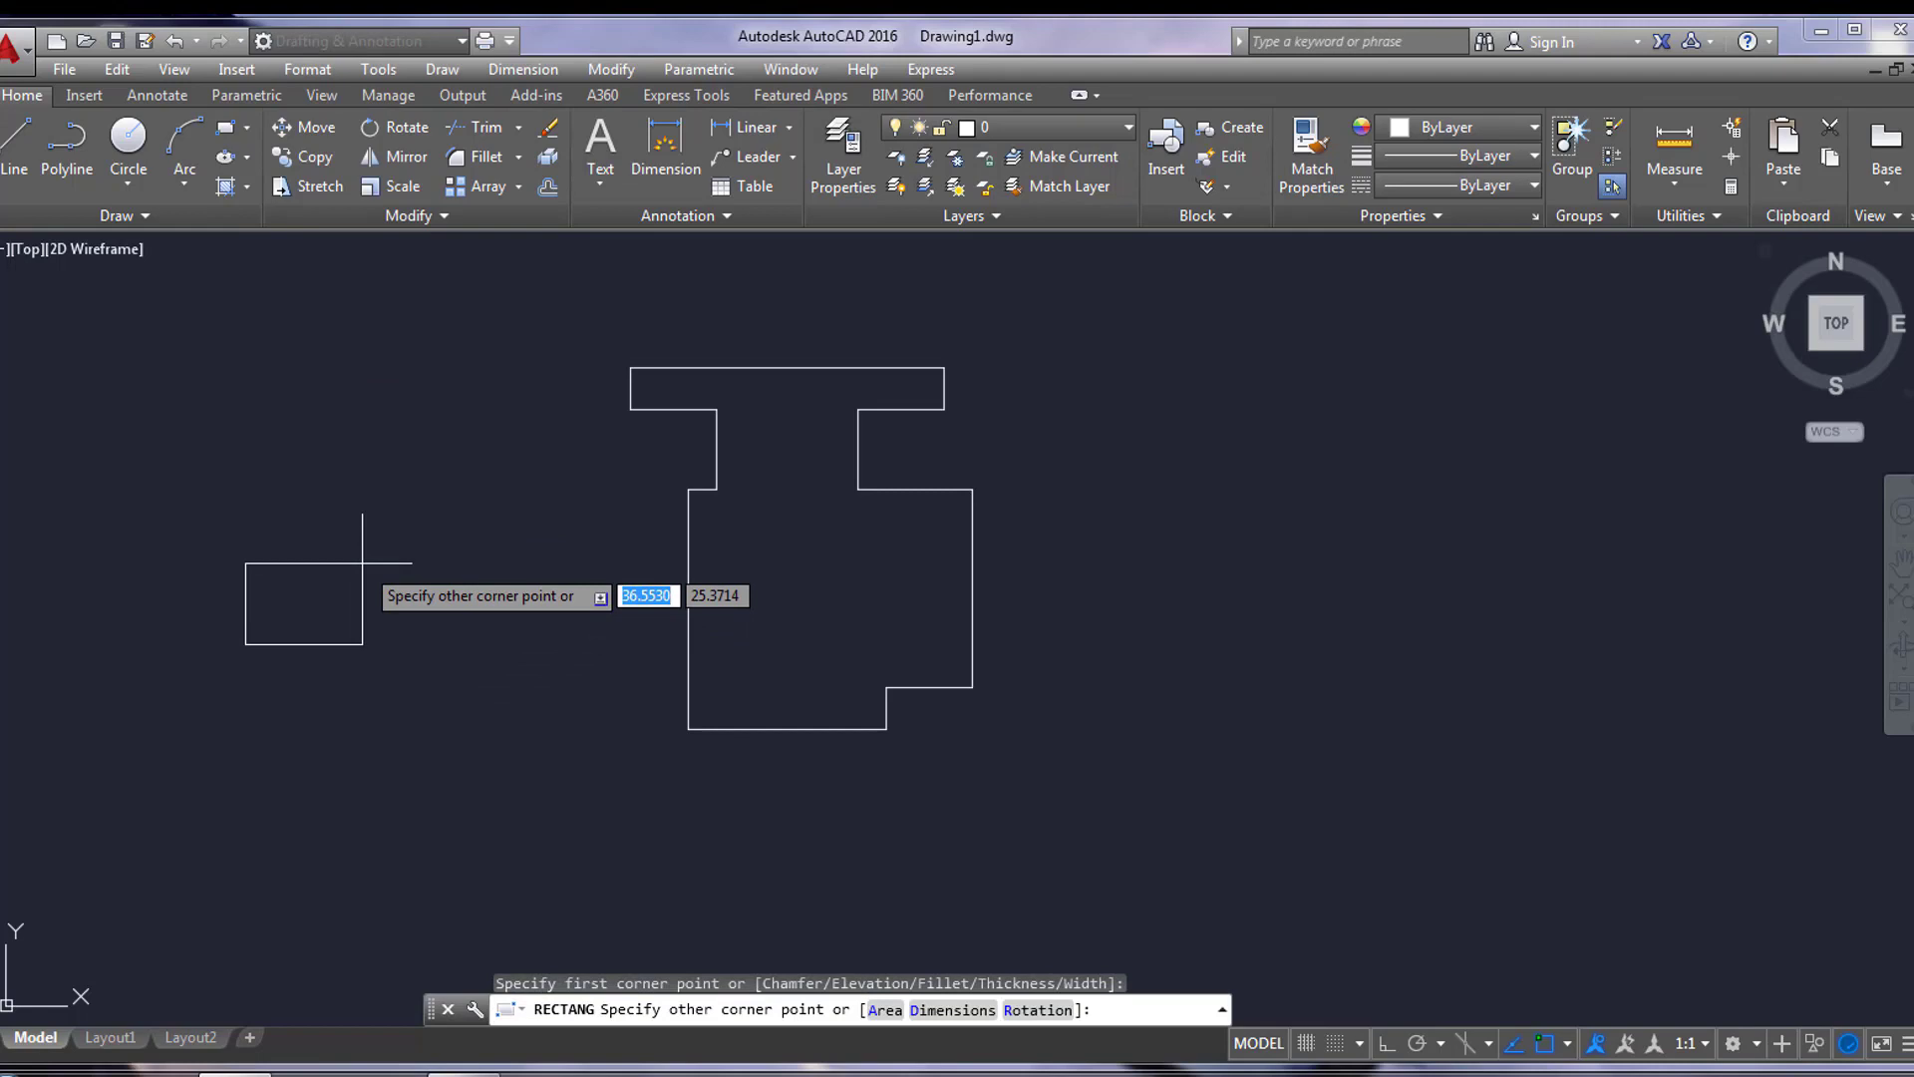
pyautogui.rightClick(362, 563)
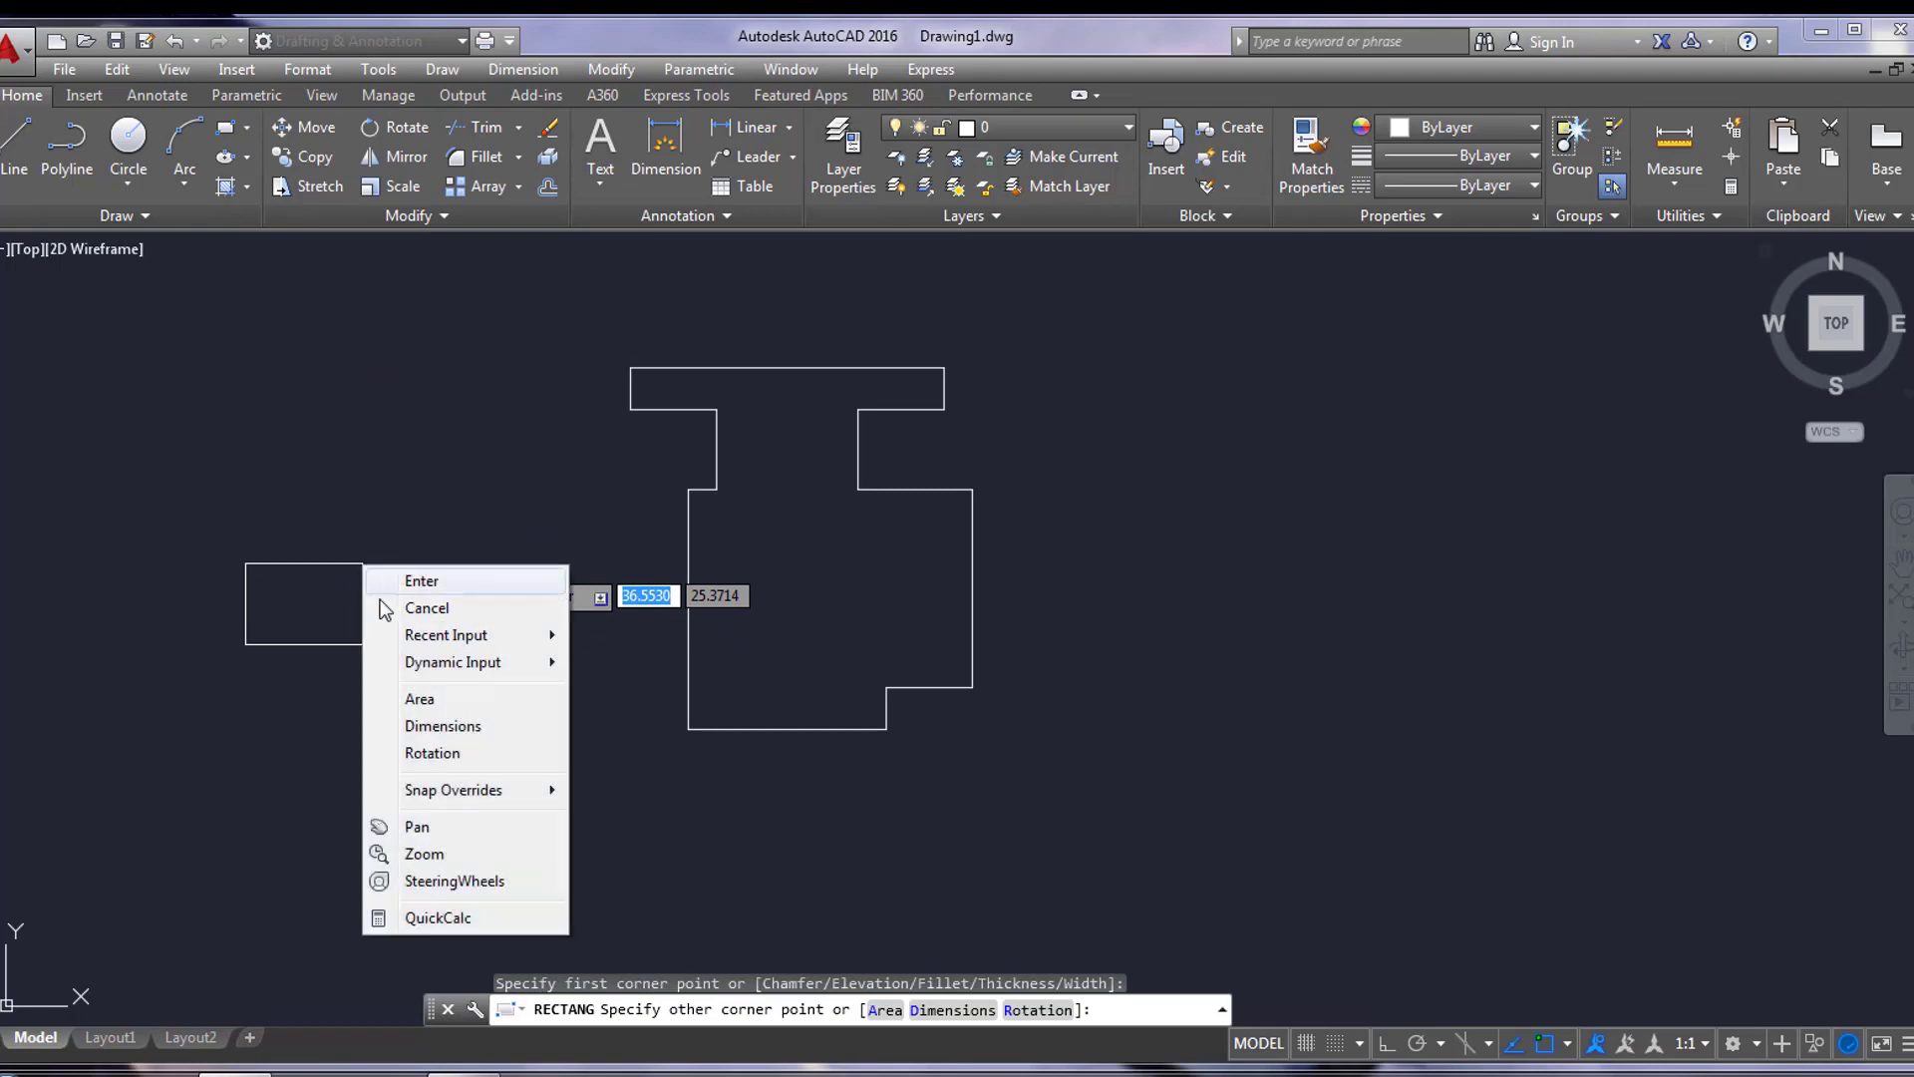
pyautogui.click(499, 729)
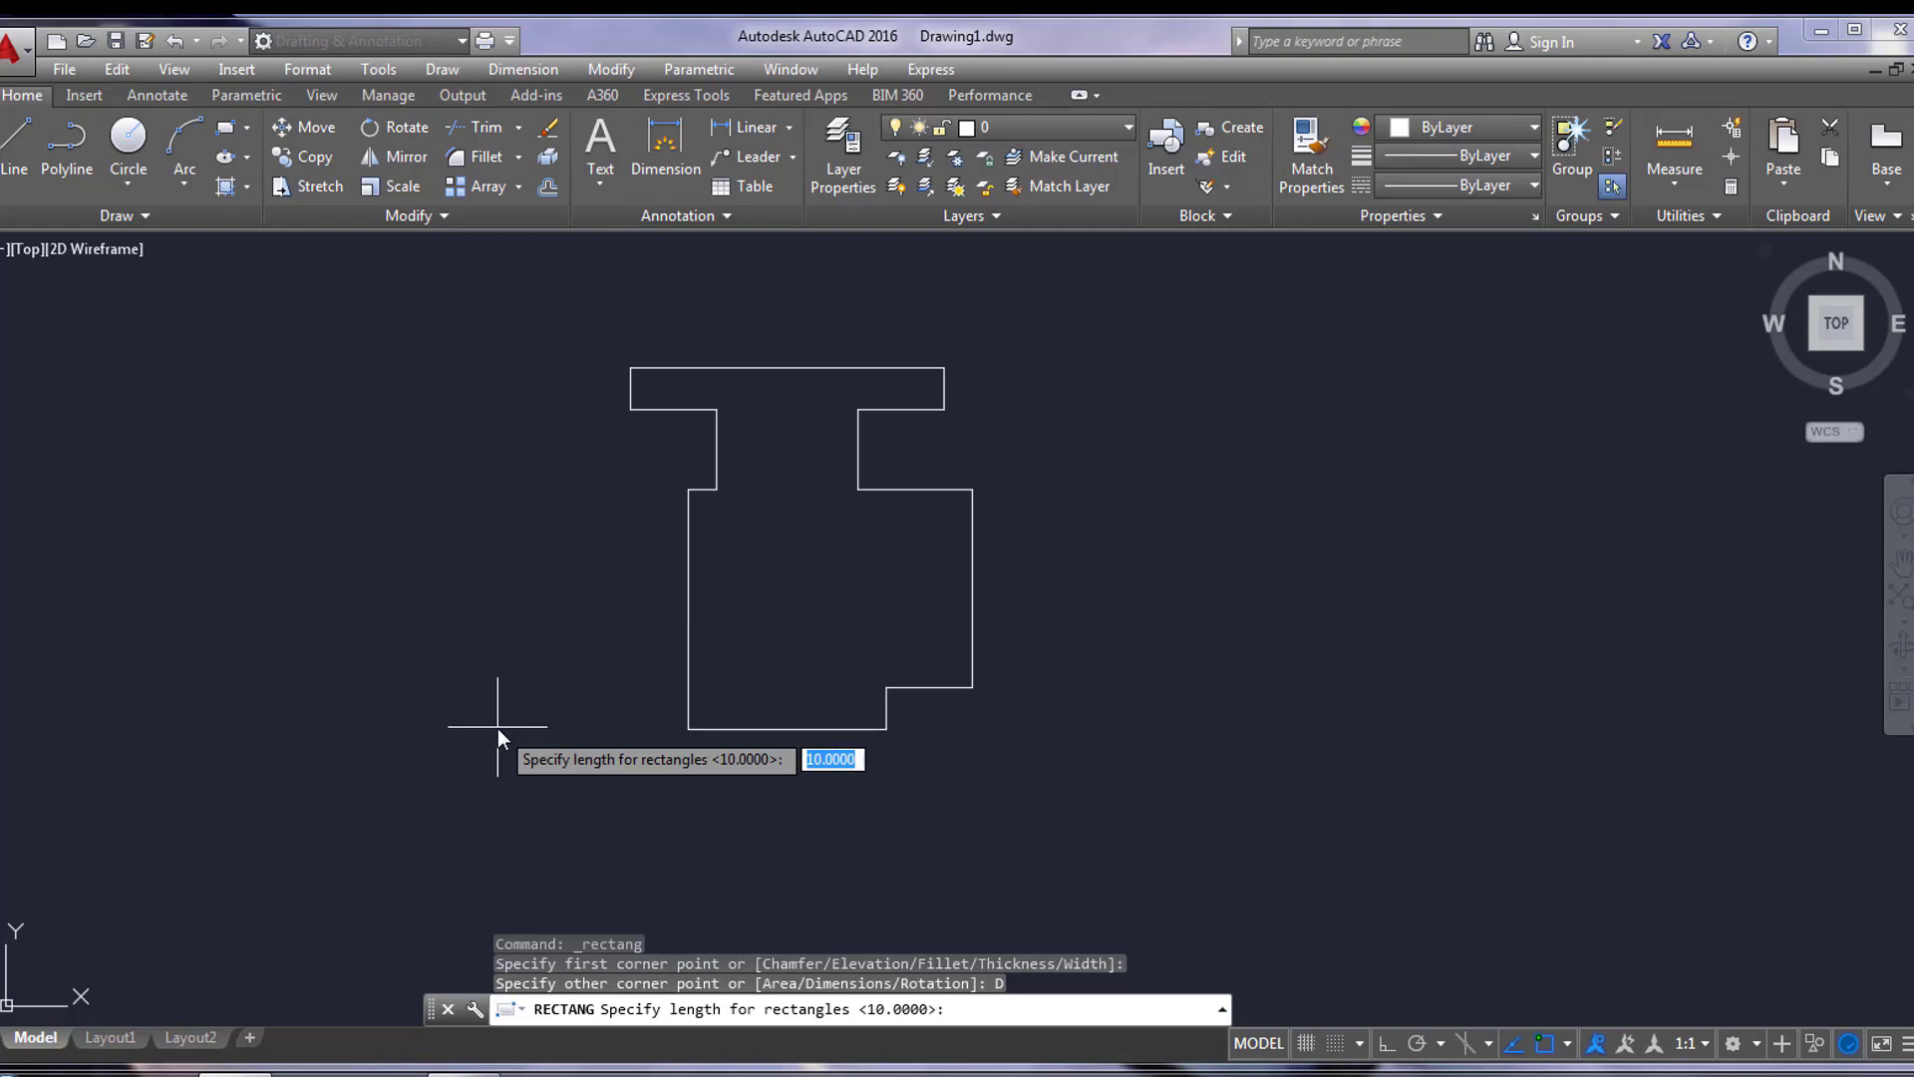
pyautogui.write('25')
pyautogui.press('Return')
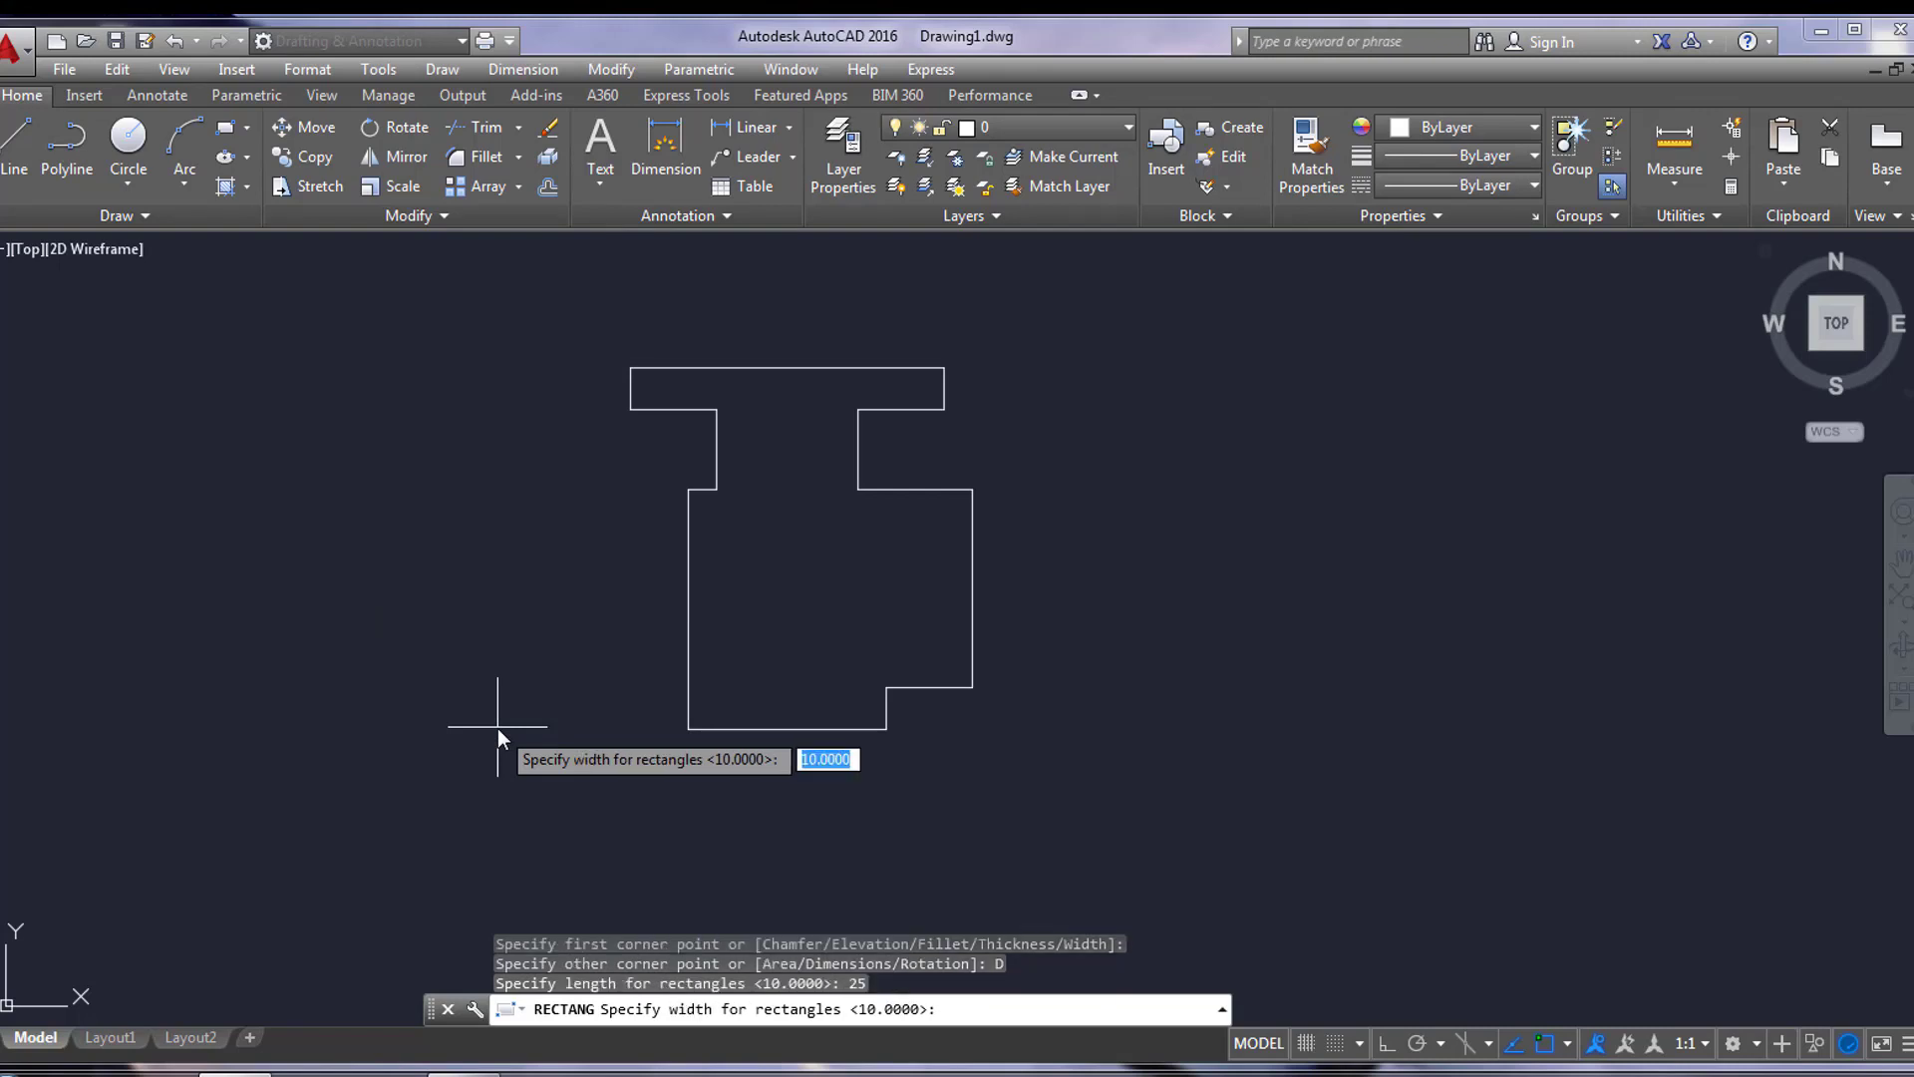
pyautogui.write('50')
pyautogui.press('Return')
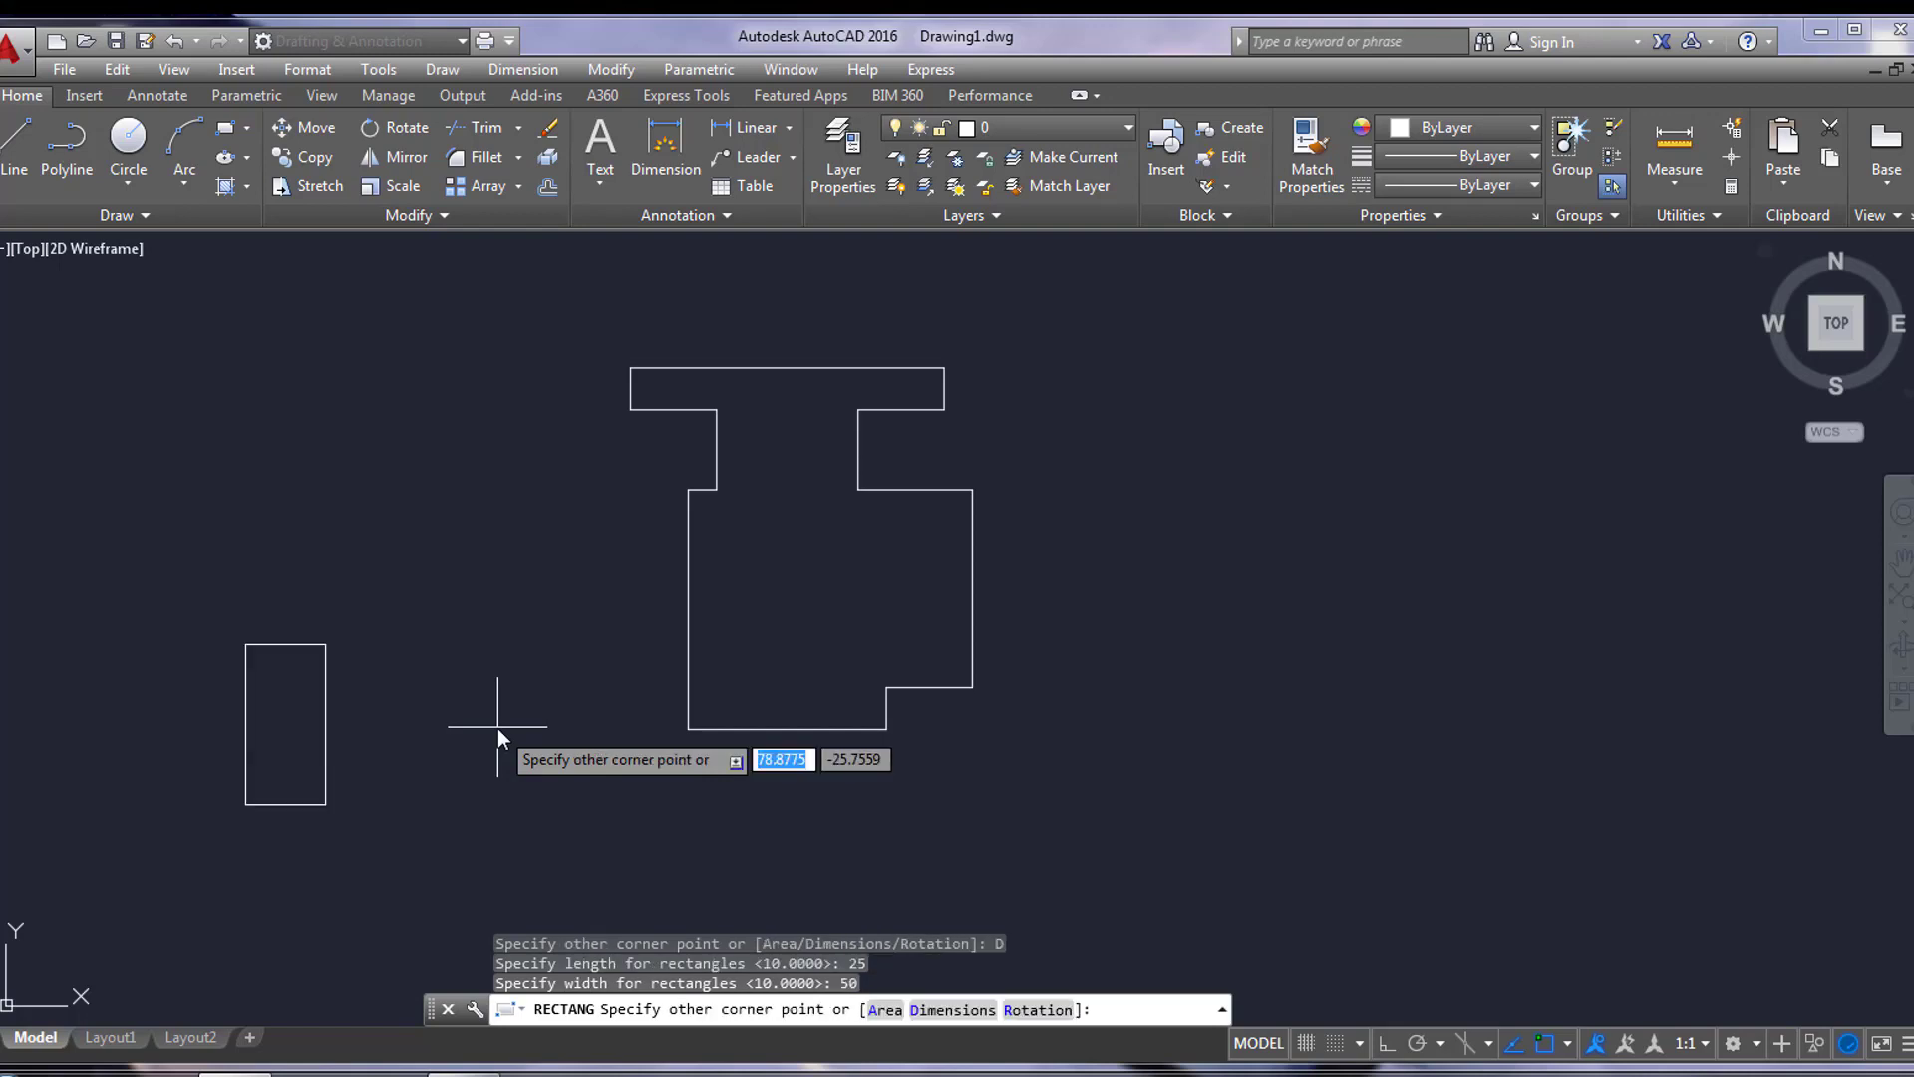
pyautogui.rightClick(484, 738)
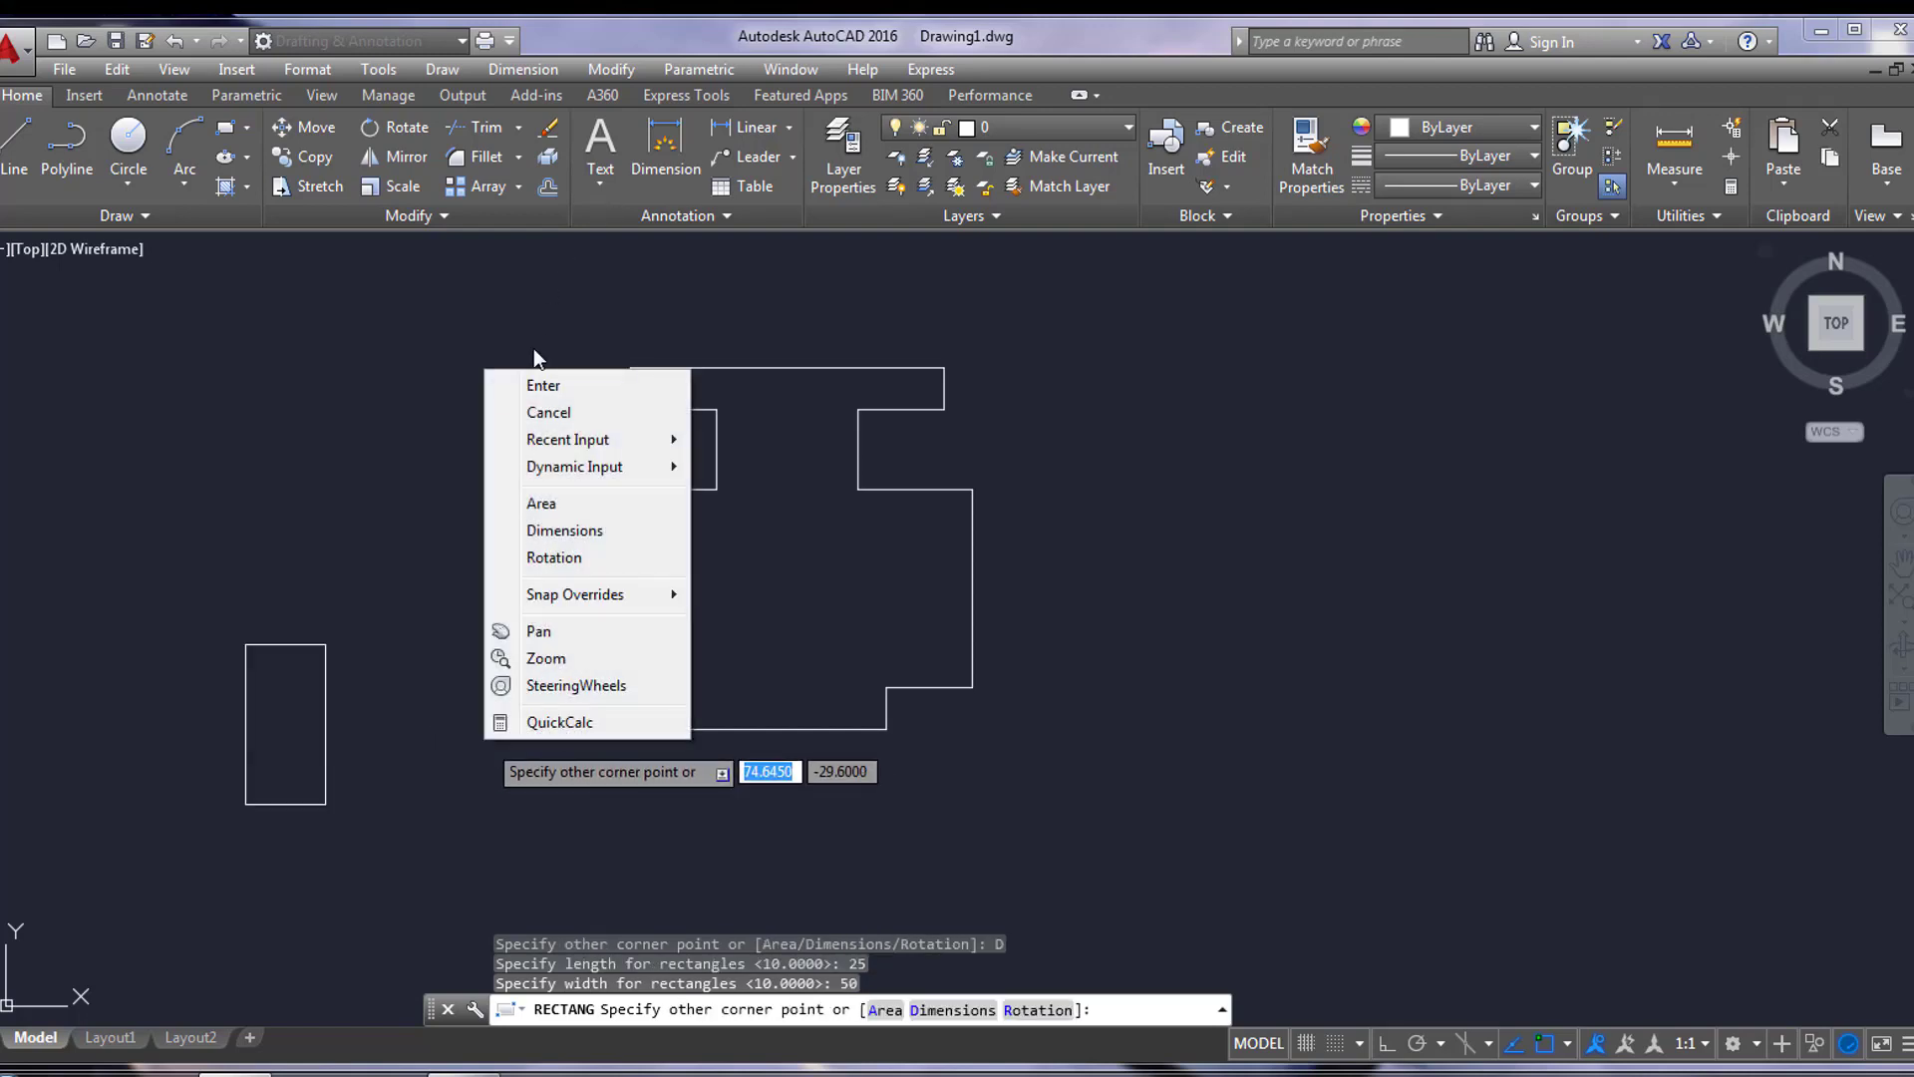
pyautogui.click(534, 376)
pyautogui.click(502, 395)
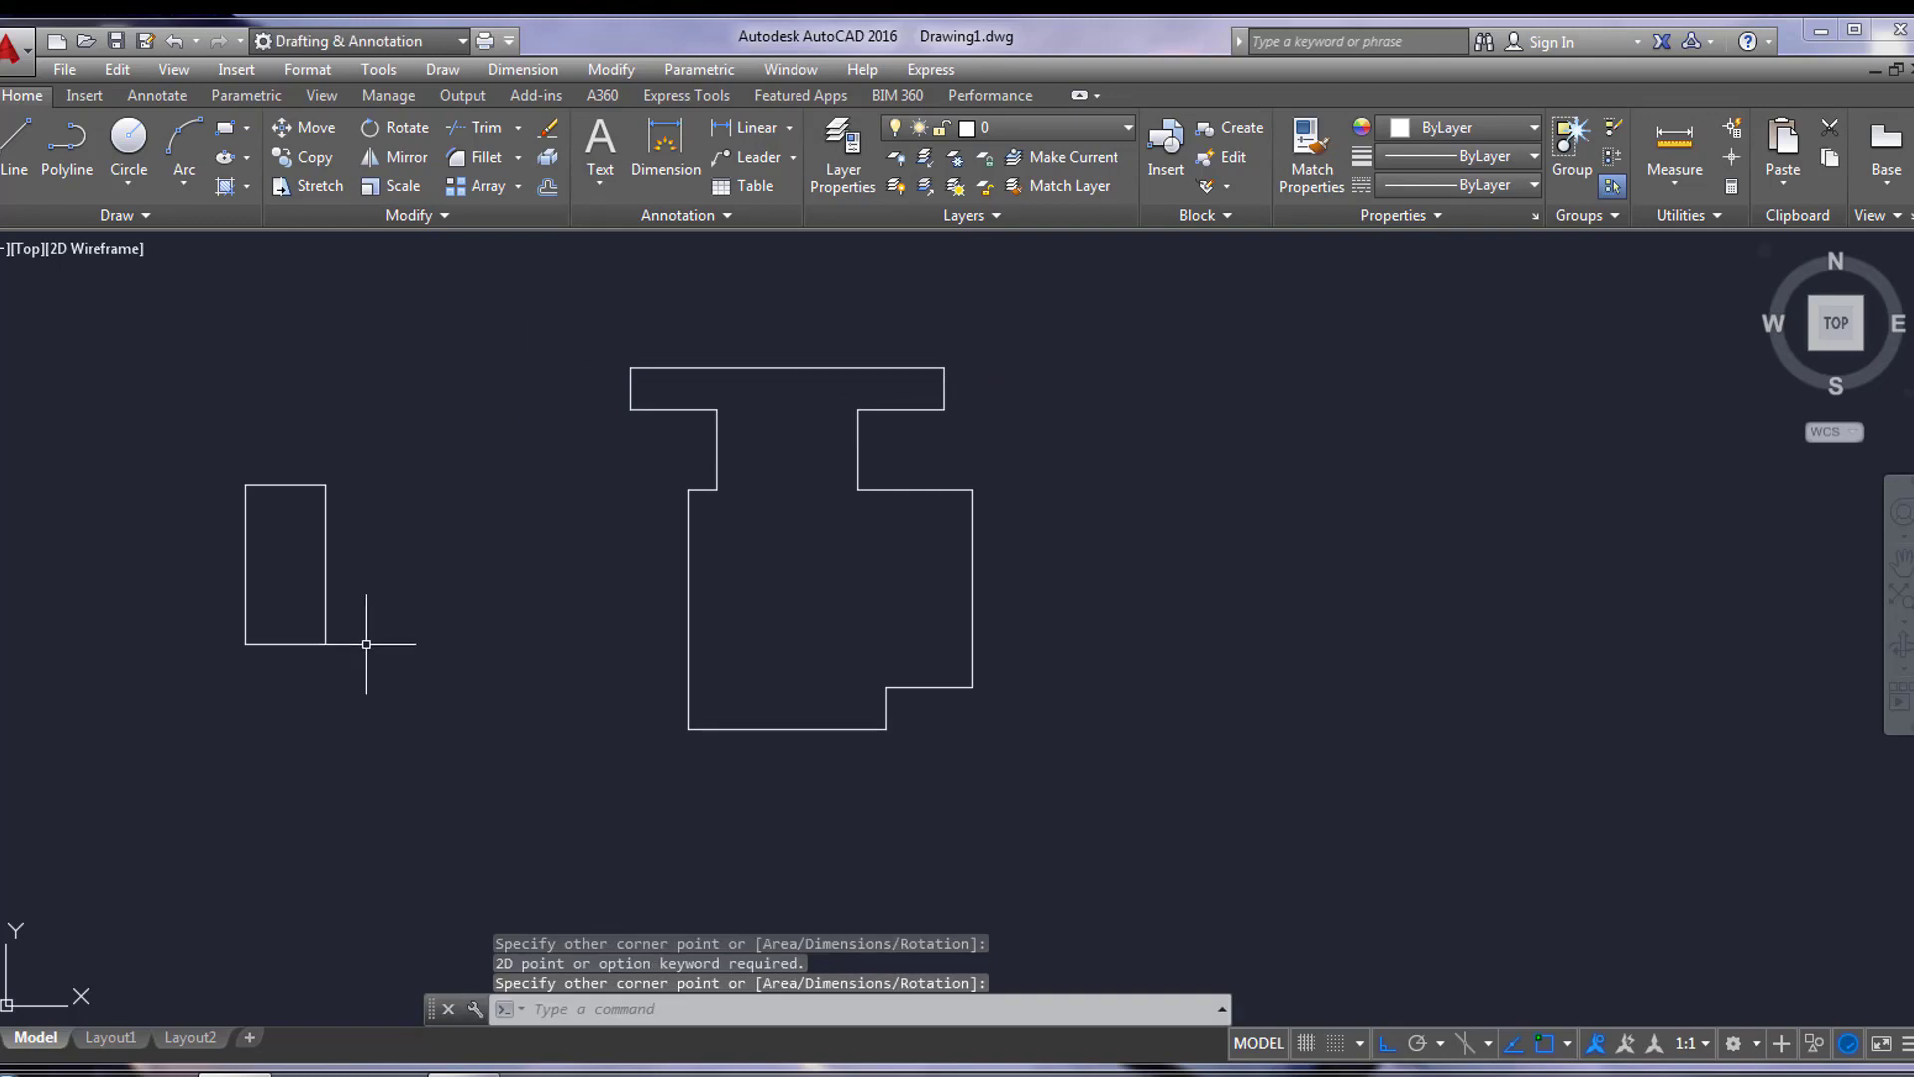
# Step: Move the 25 by 50 rectangle so its top edge midpoint lands on the midpoint of the profile's top edge
pyautogui.click(401, 714)
pyautogui.click(226, 458)
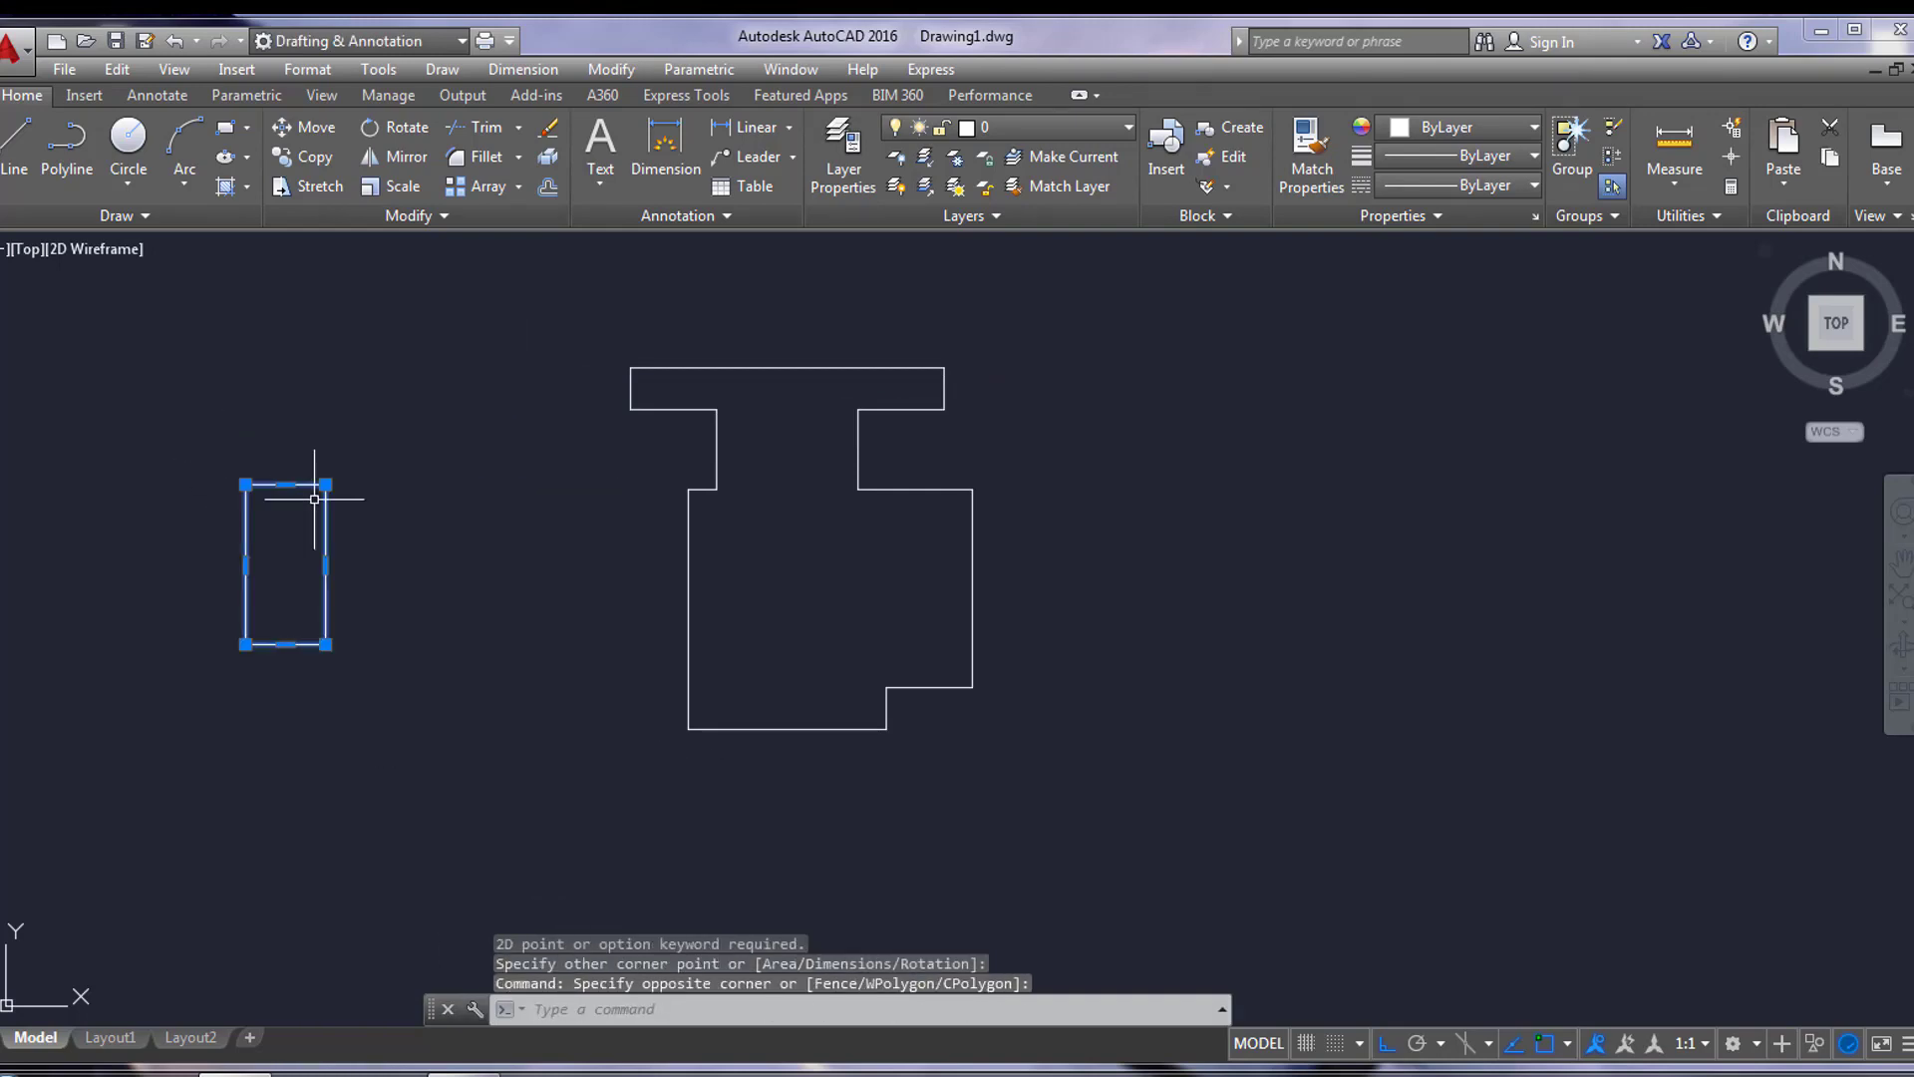
pyautogui.click(309, 129)
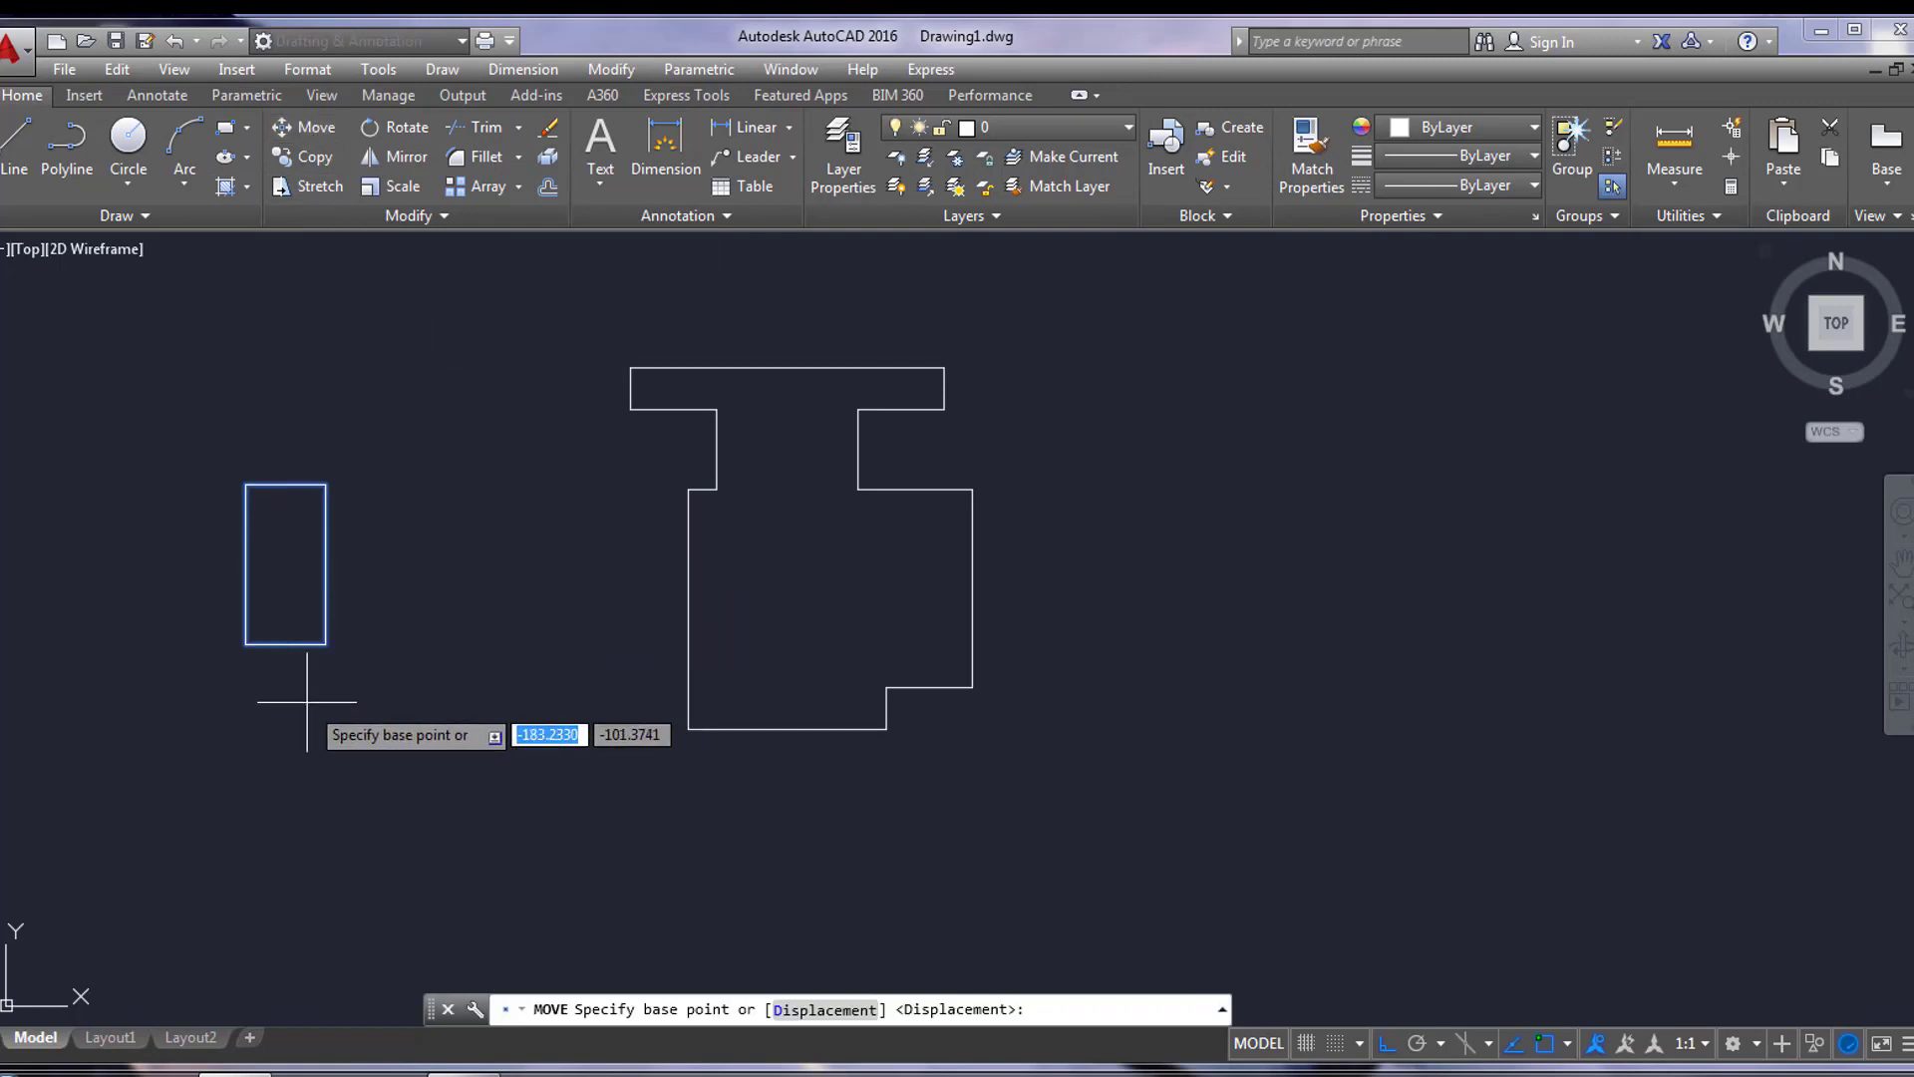
pyautogui.click(285, 486)
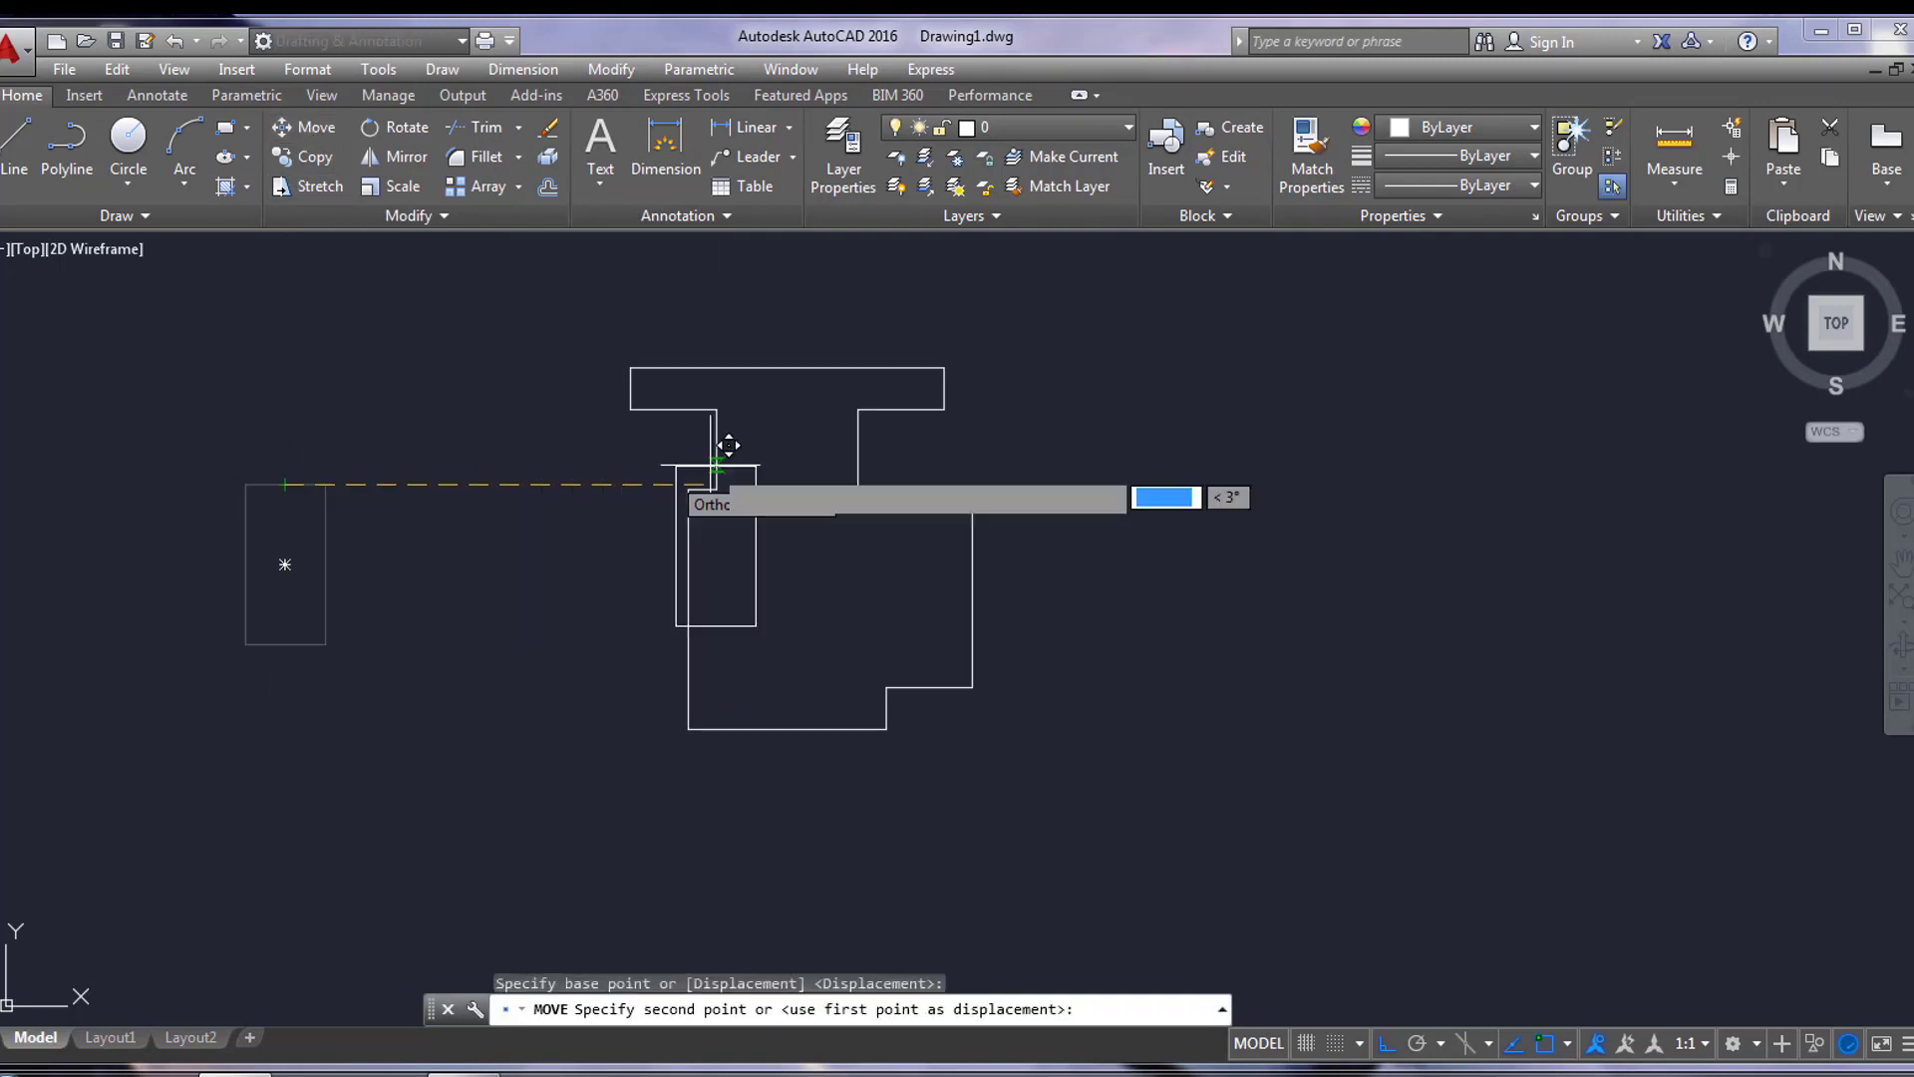
pyautogui.click(786, 369)
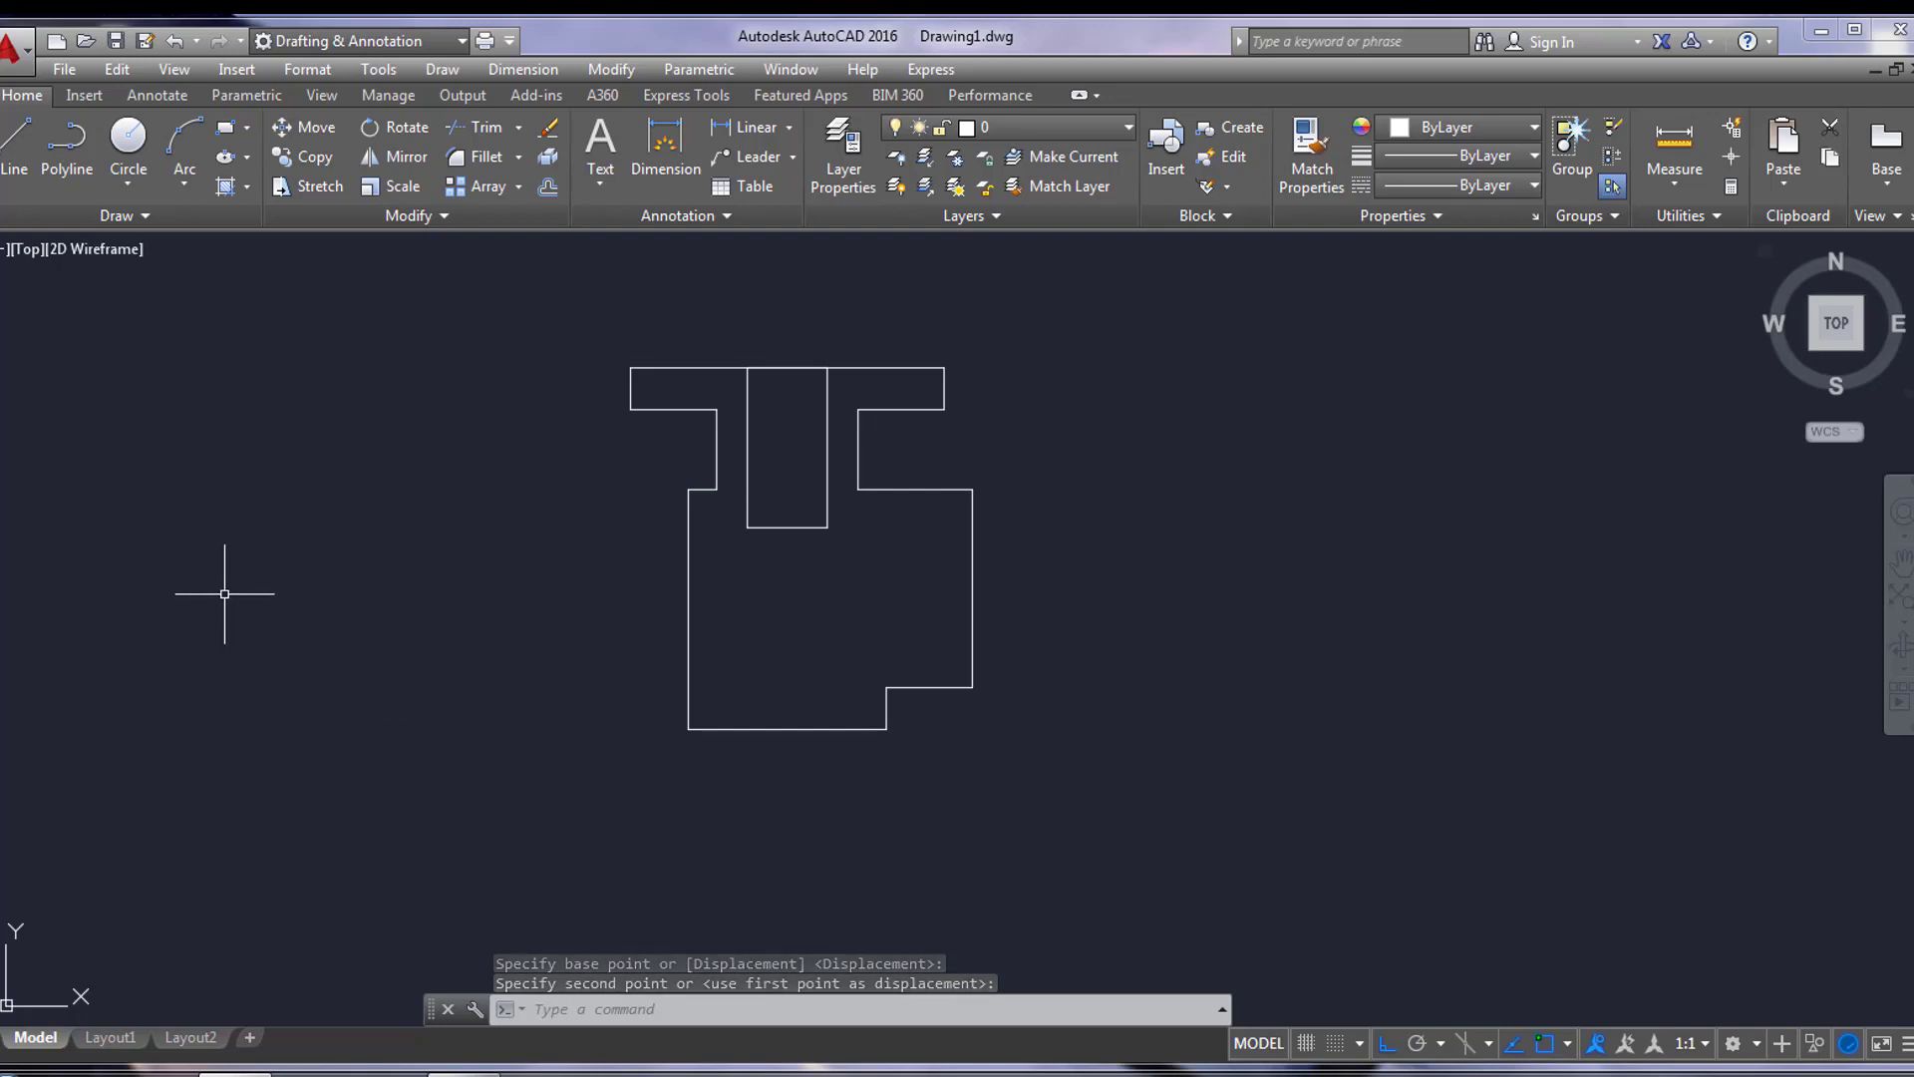
# Step: Draw a second rectangle 42 long and 19 wide in the empty space left of the profile
pyautogui.click(225, 128)
pyautogui.click(235, 670)
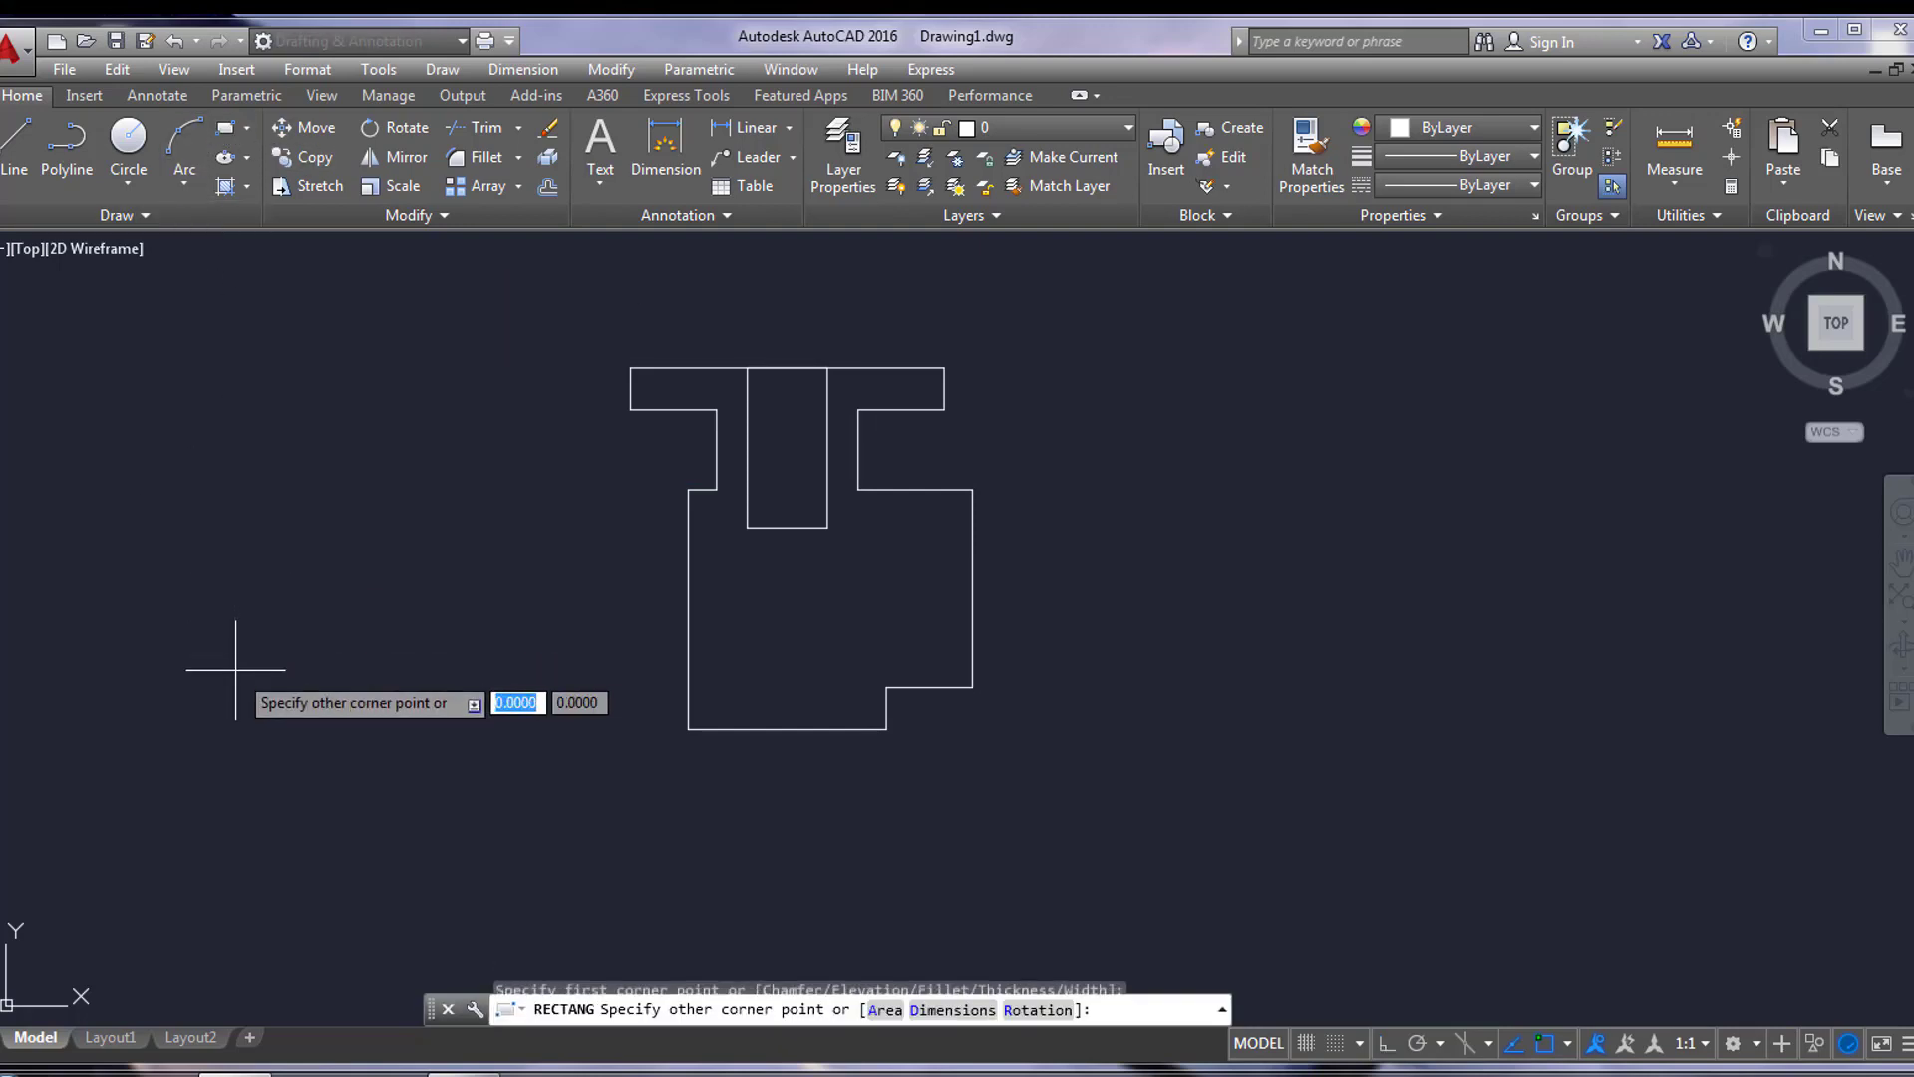
pyautogui.rightClick(323, 635)
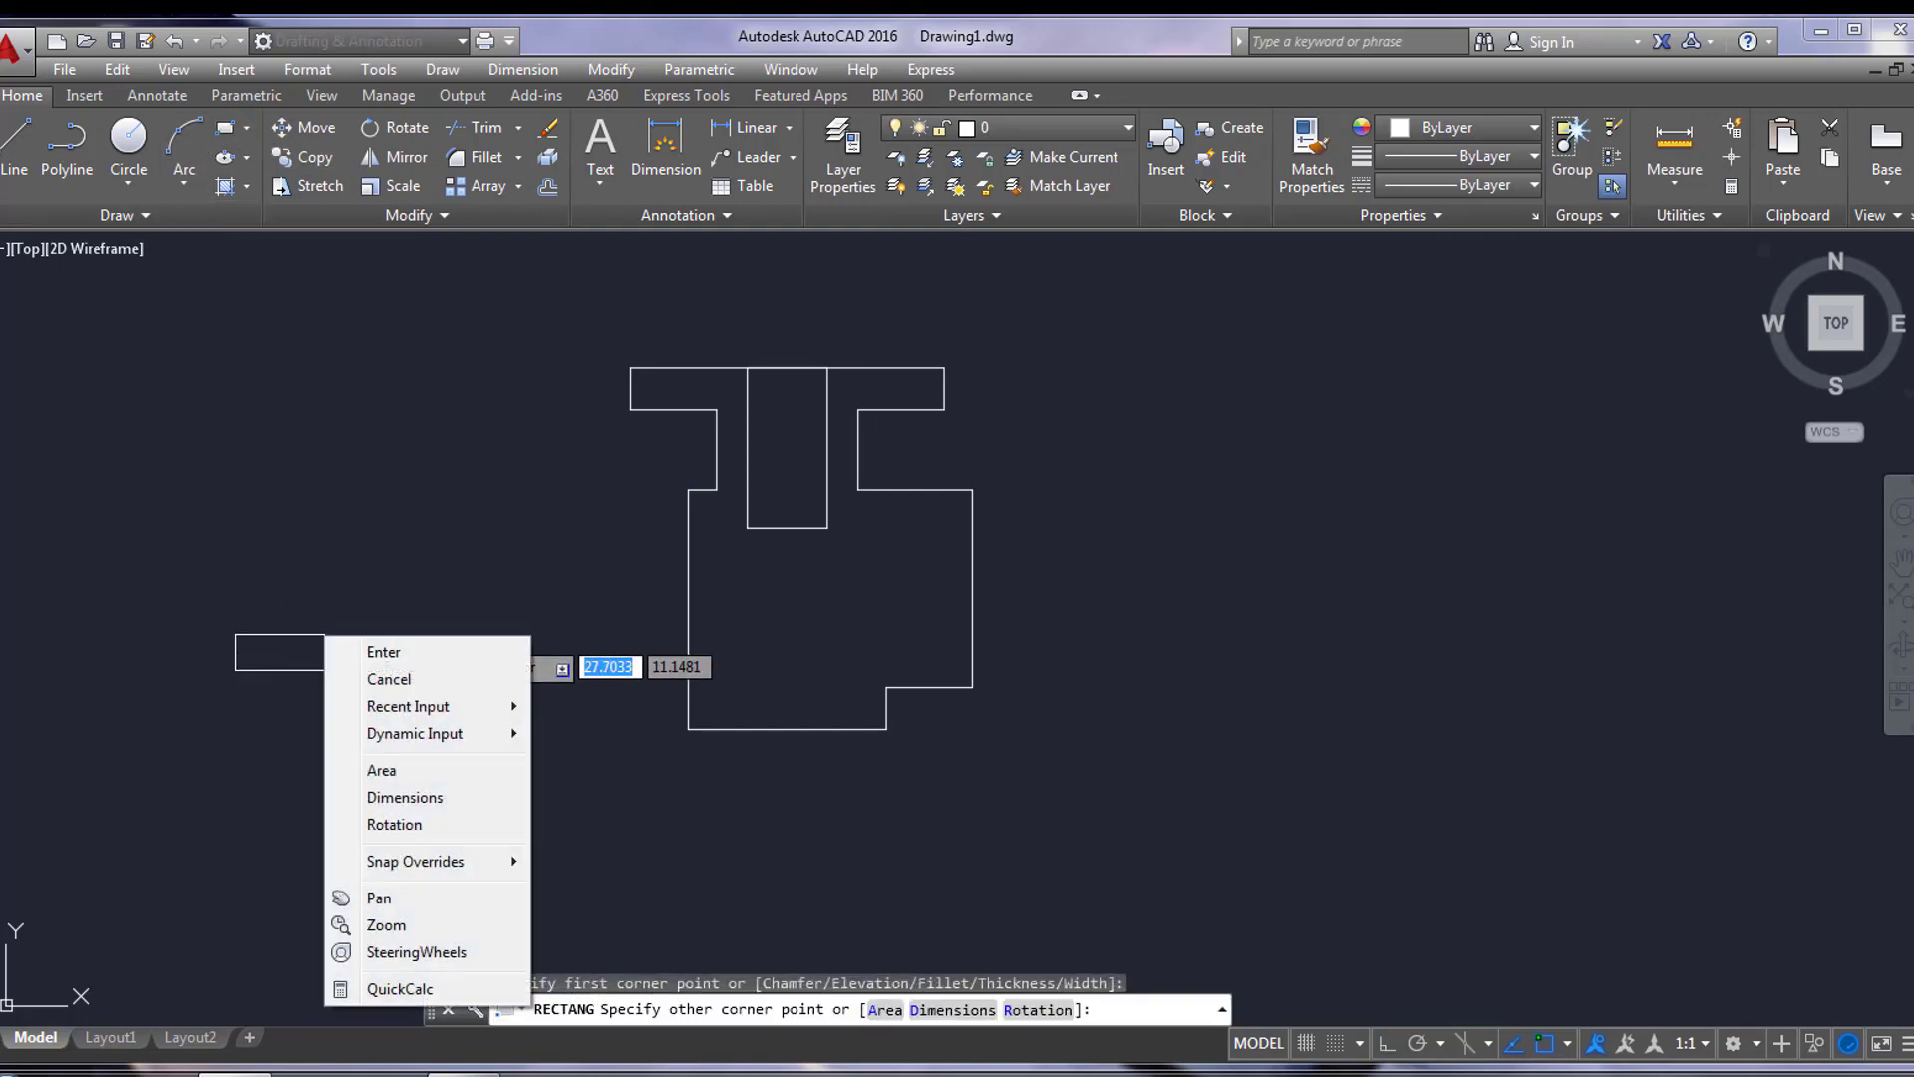
pyautogui.click(451, 806)
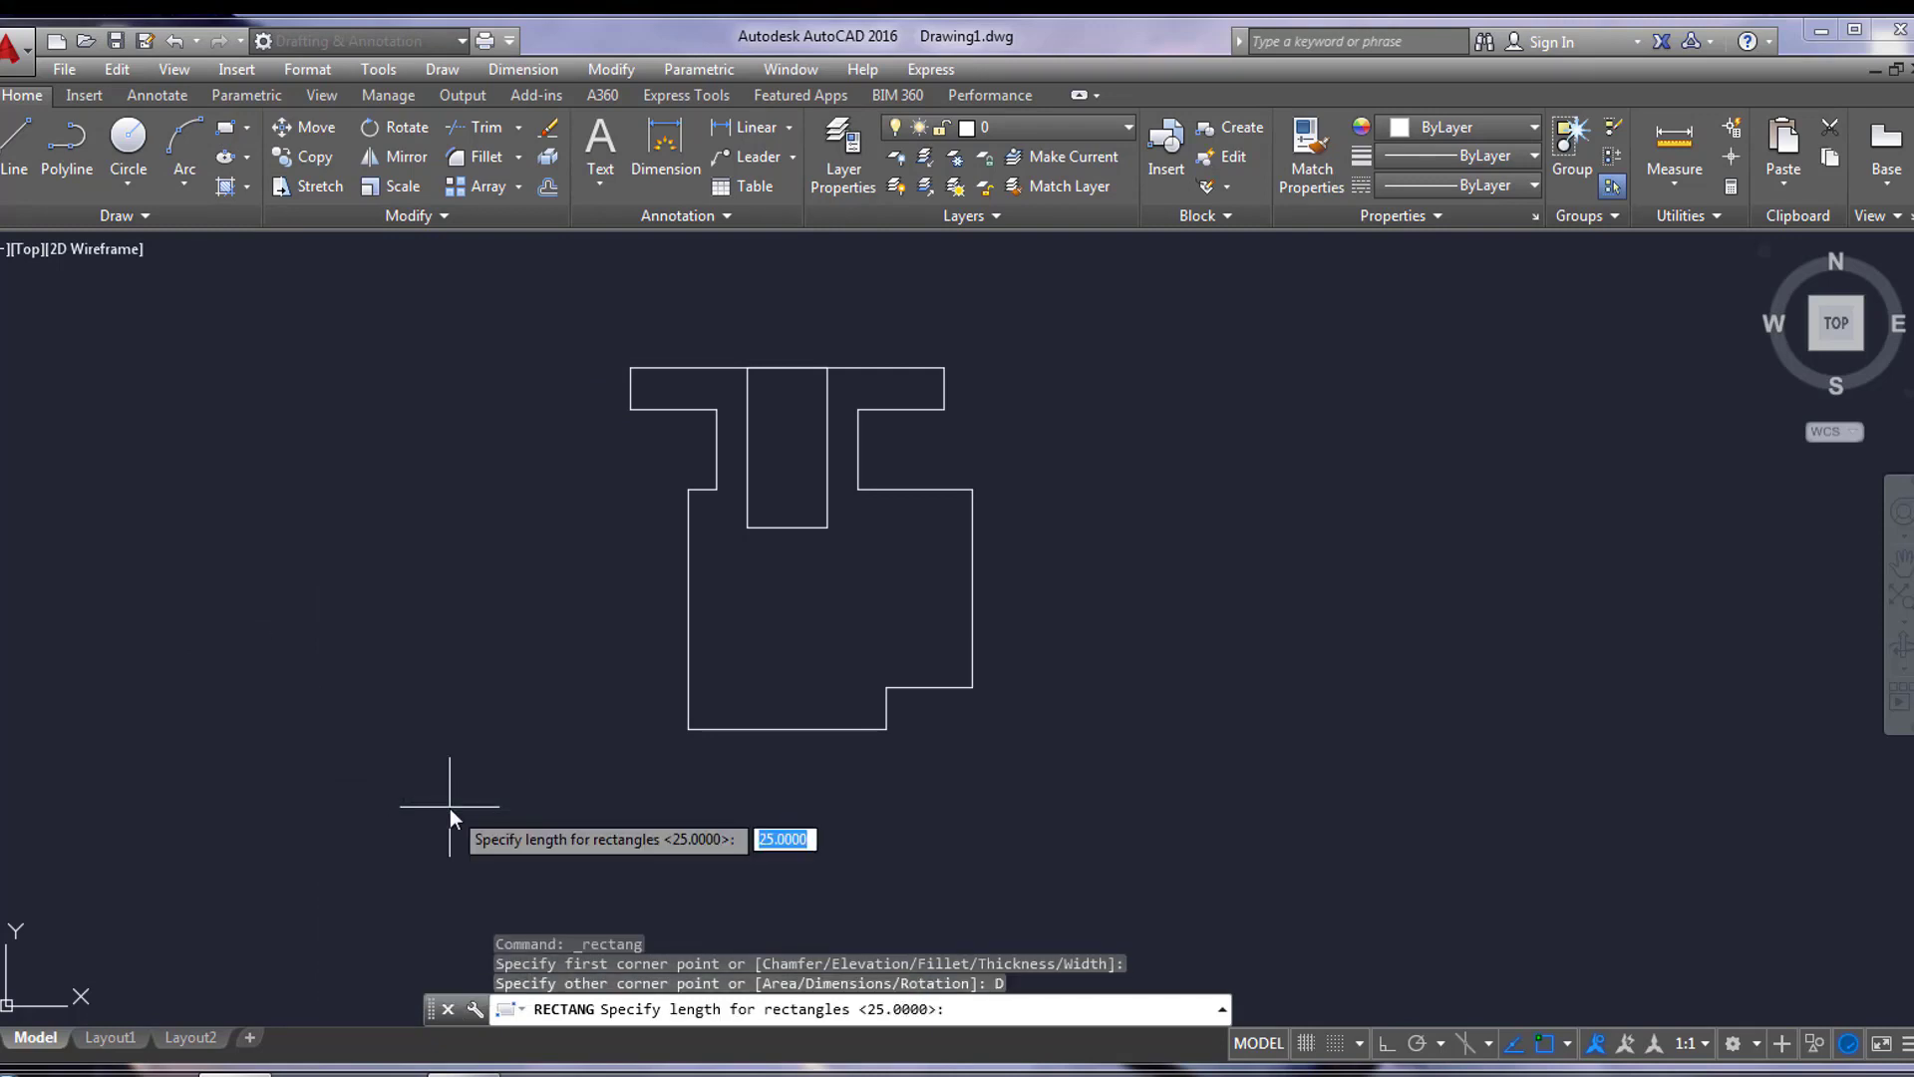
pyautogui.write('42')
pyautogui.press('Return')
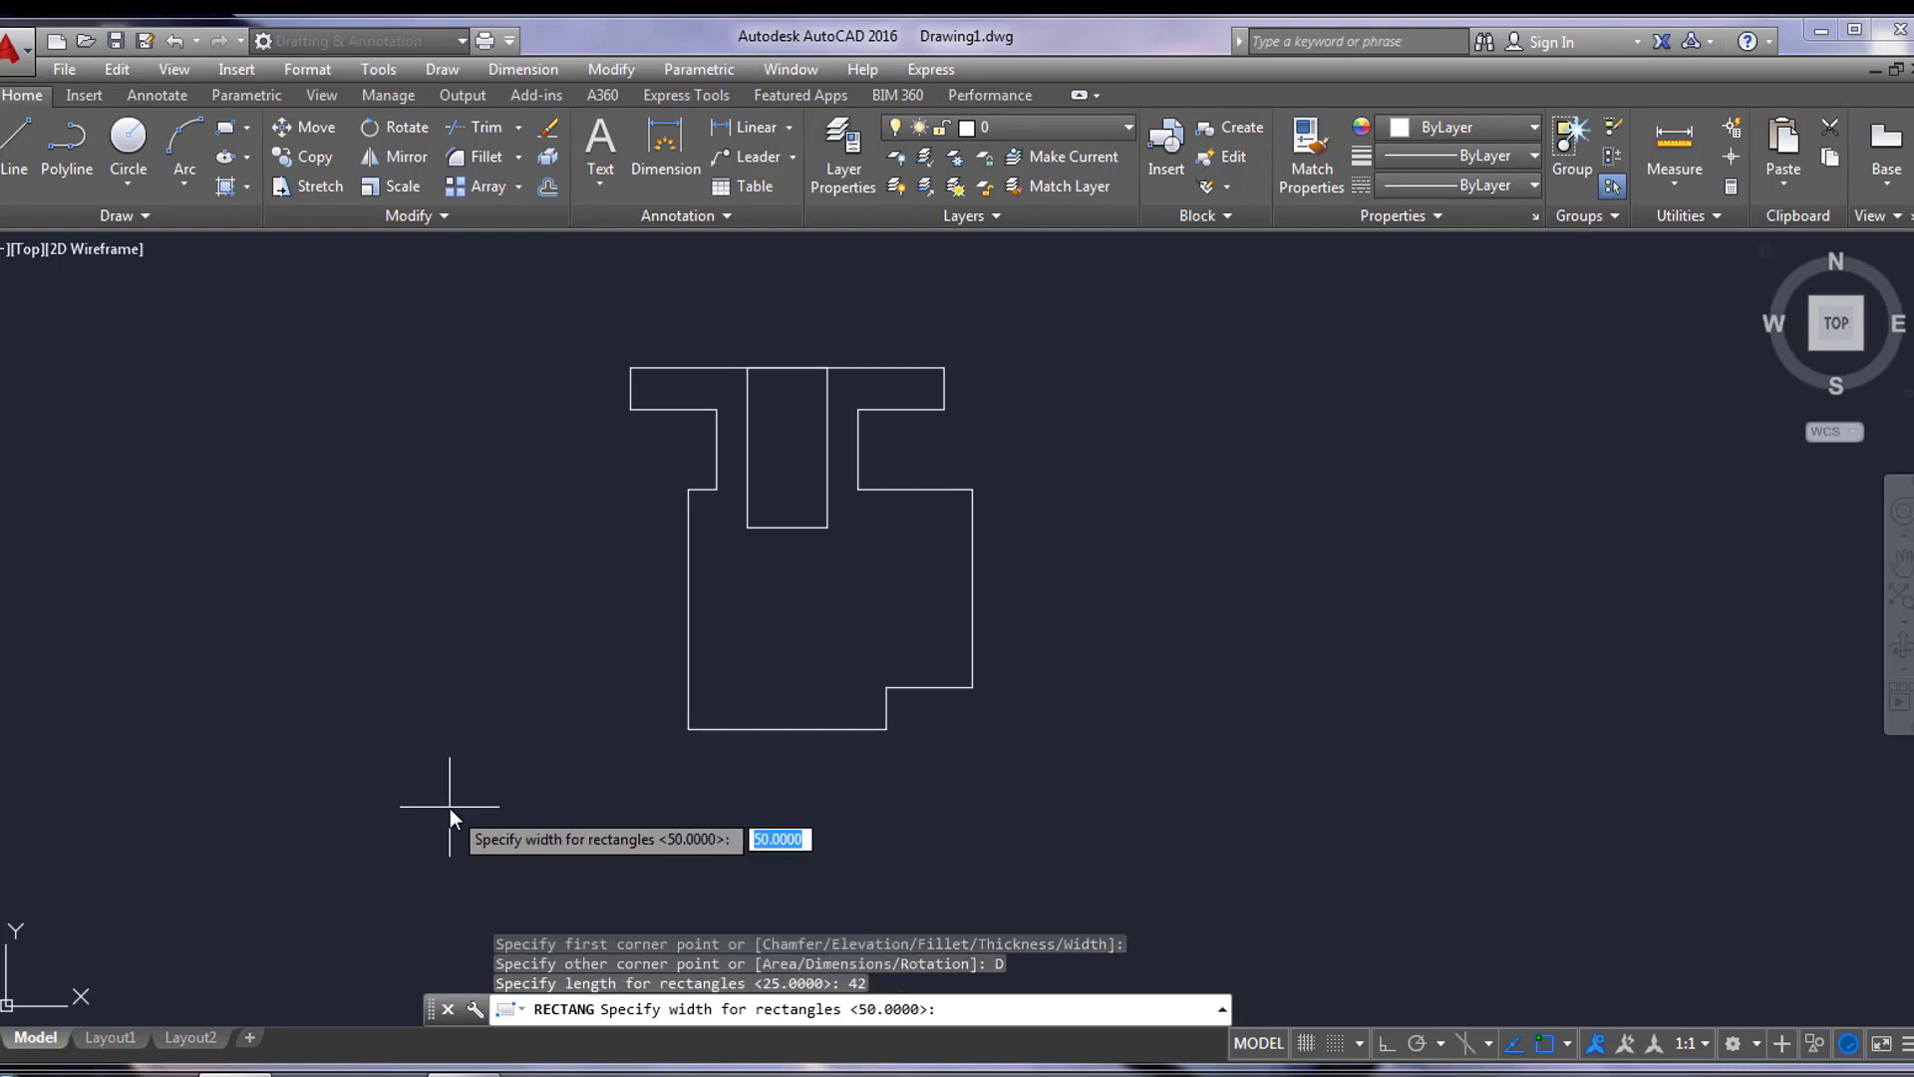
pyautogui.write('19')
pyautogui.press('Return')
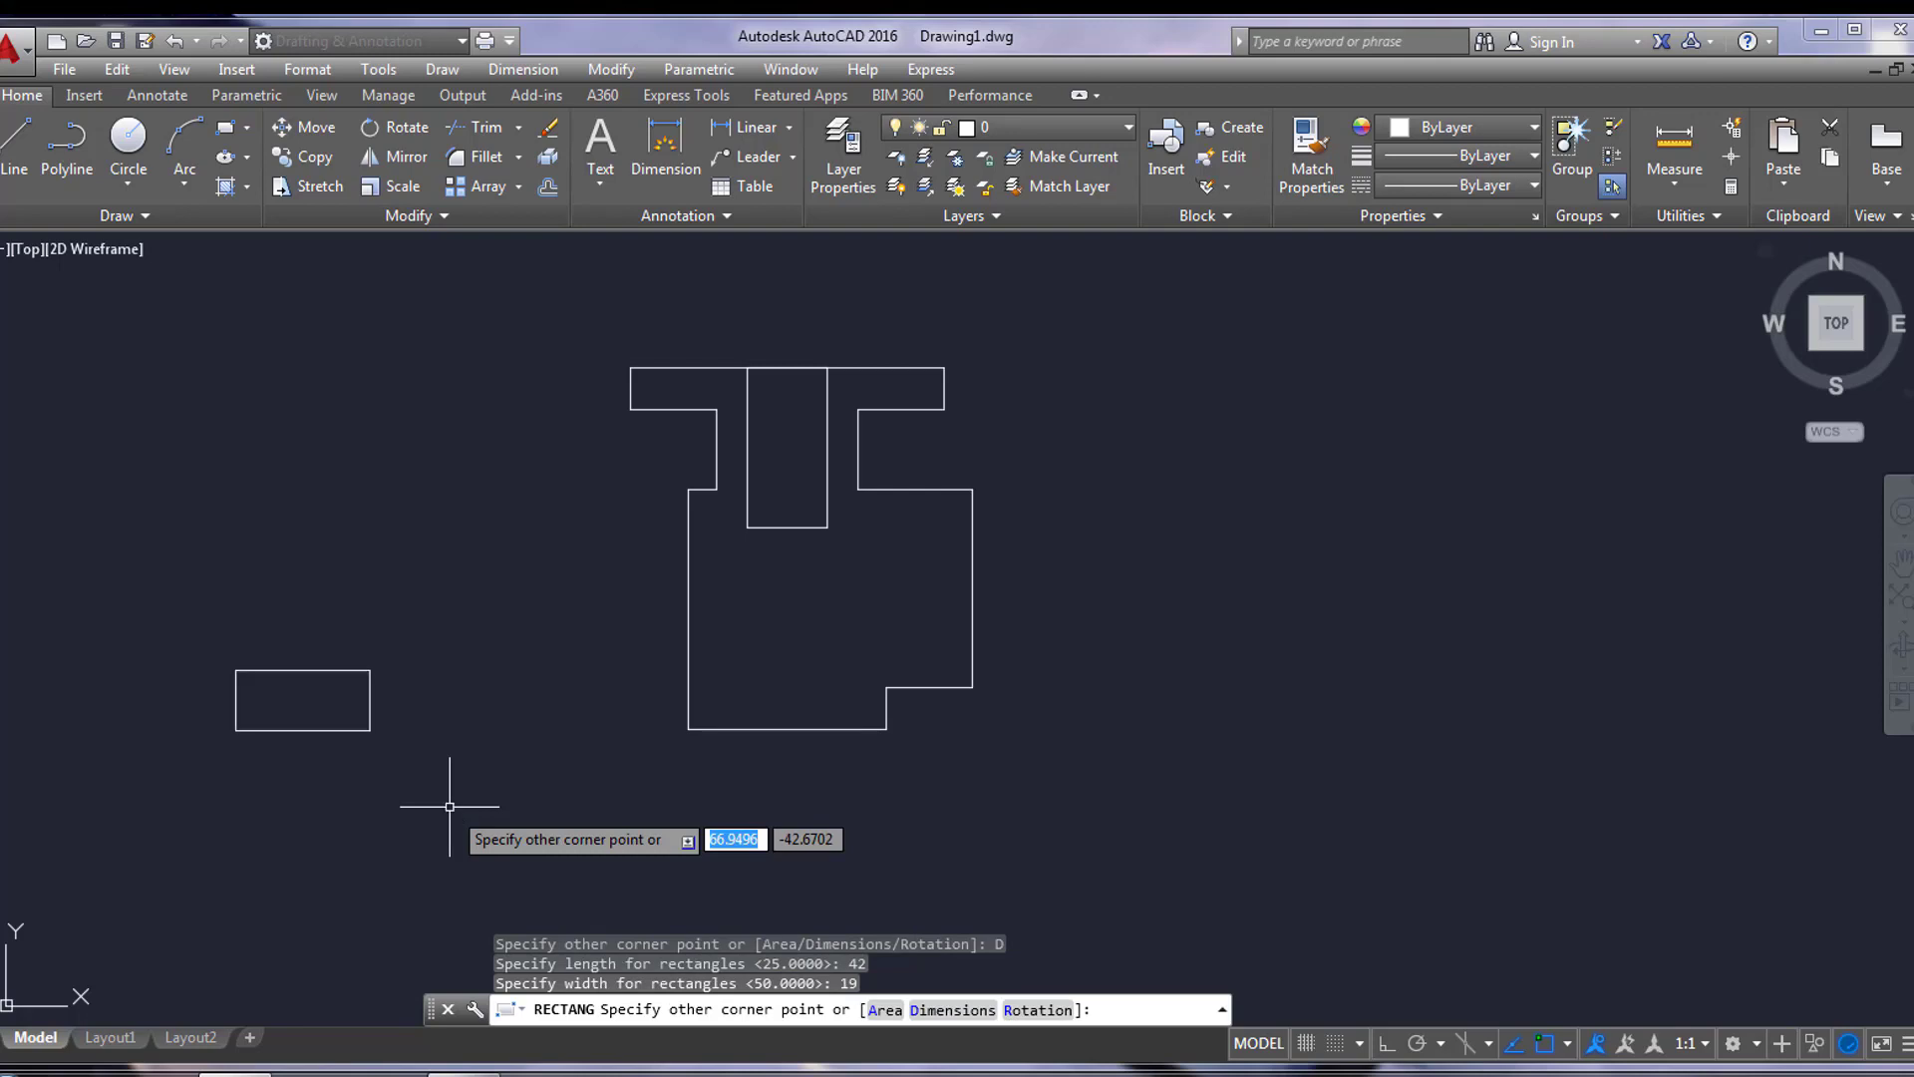
pyautogui.click(451, 807)
# Step: Move the 42 by 19 rectangle so its bottom edge midpoint lands on the midpoint of the profile's bottom edge
pyautogui.click(431, 781)
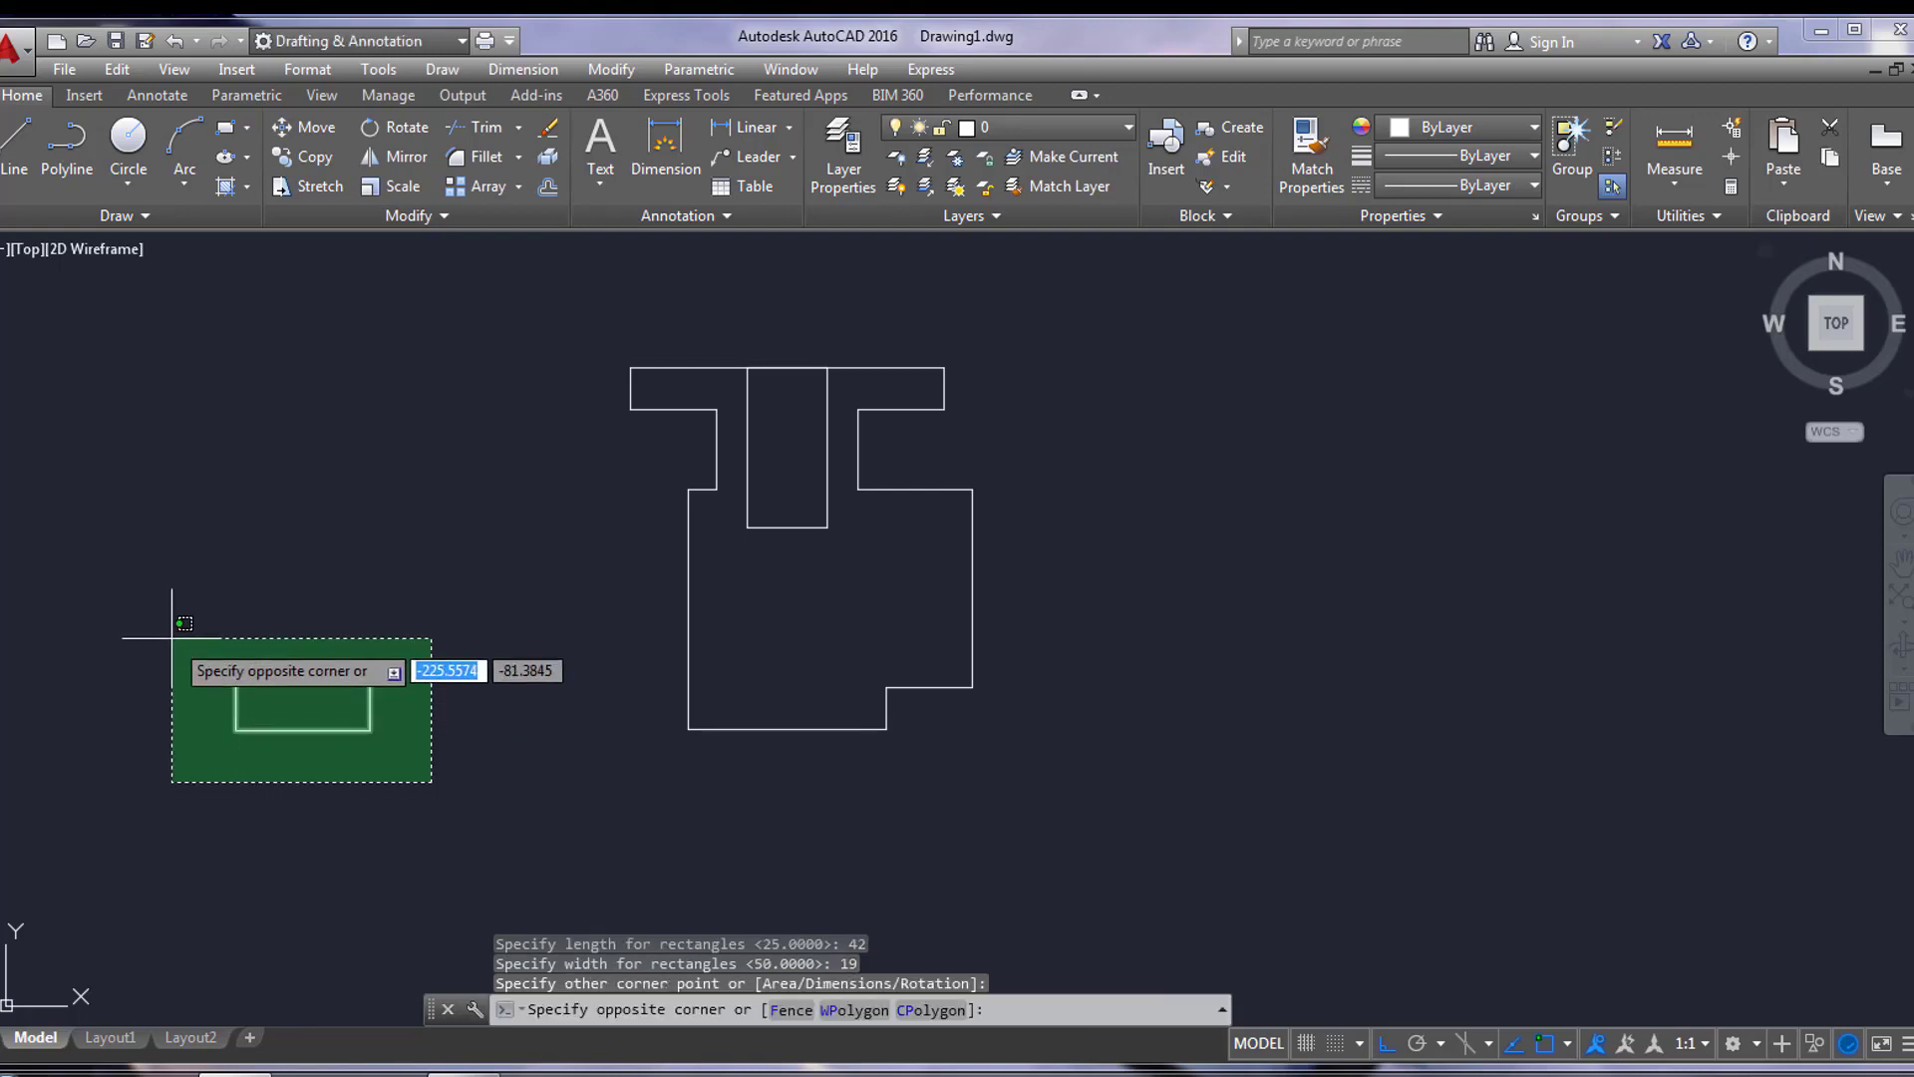
pyautogui.click(175, 641)
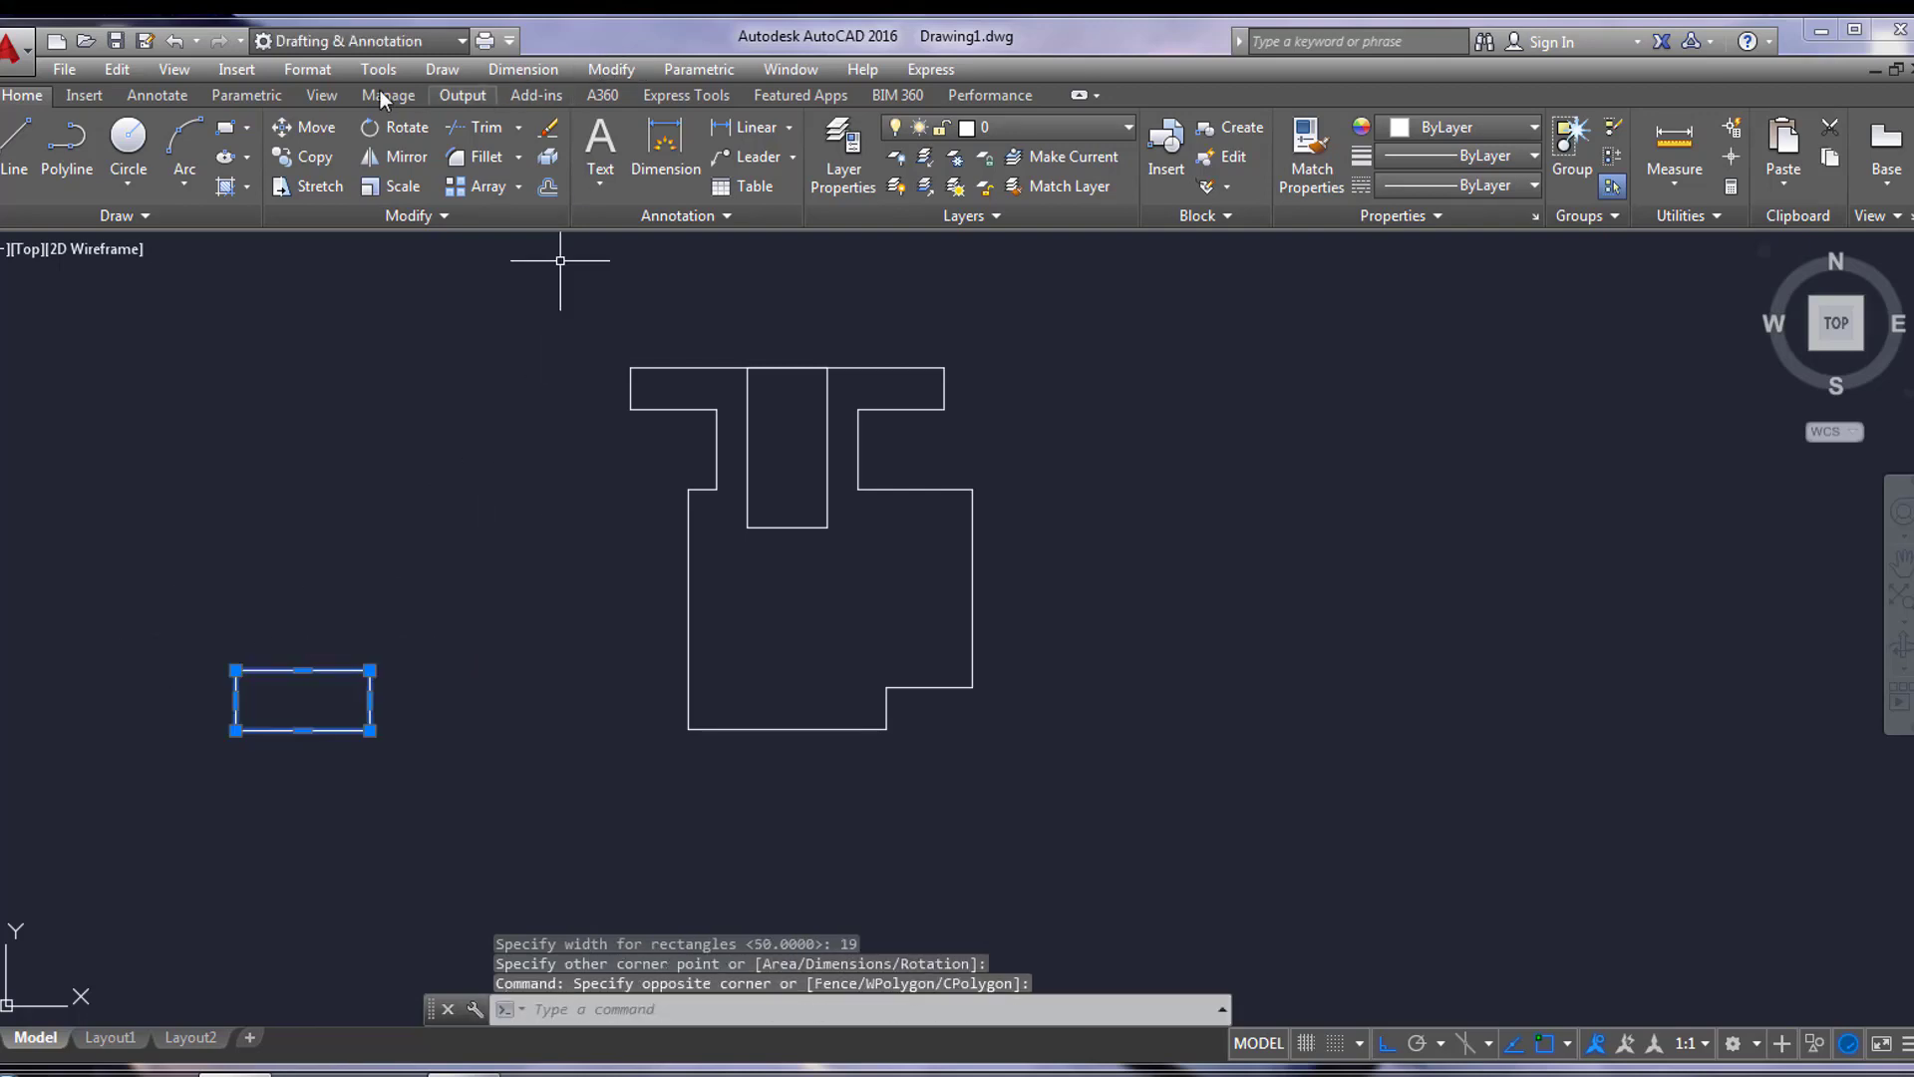
pyautogui.click(301, 128)
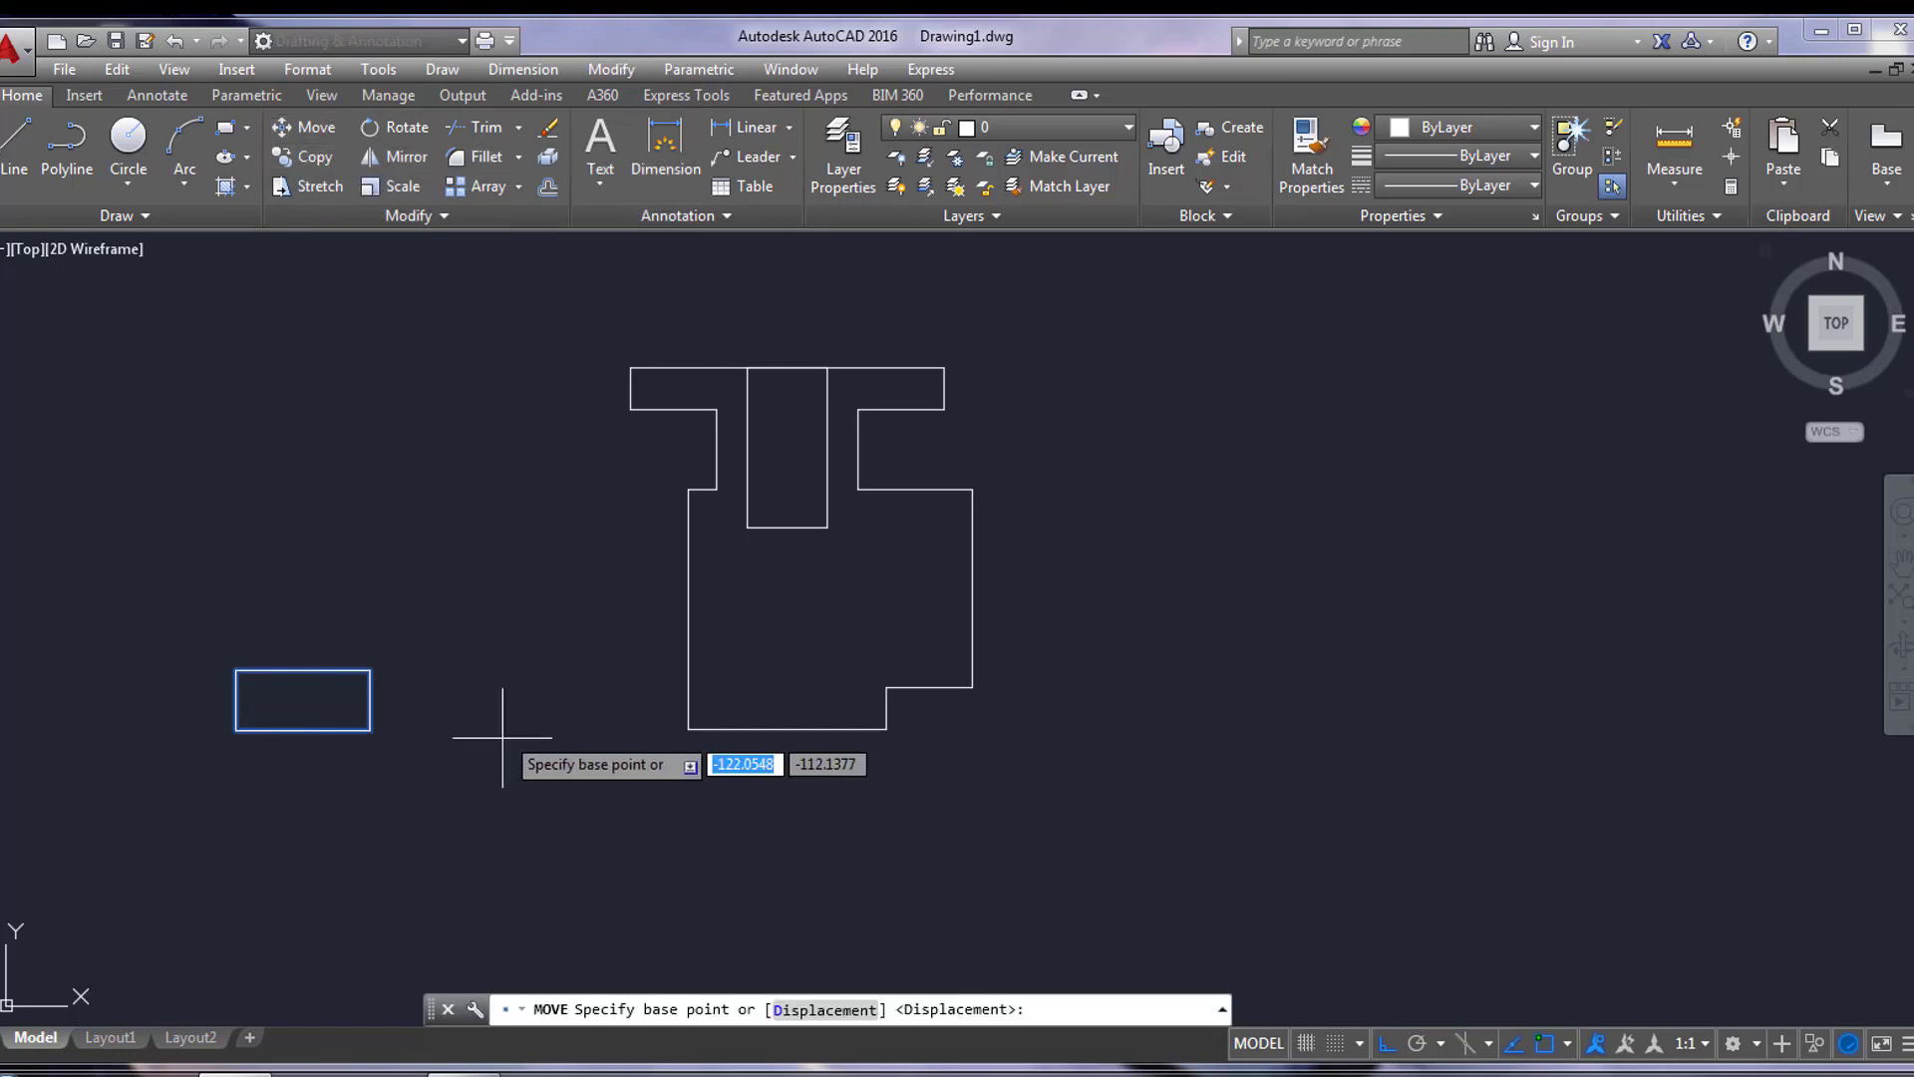
pyautogui.click(303, 730)
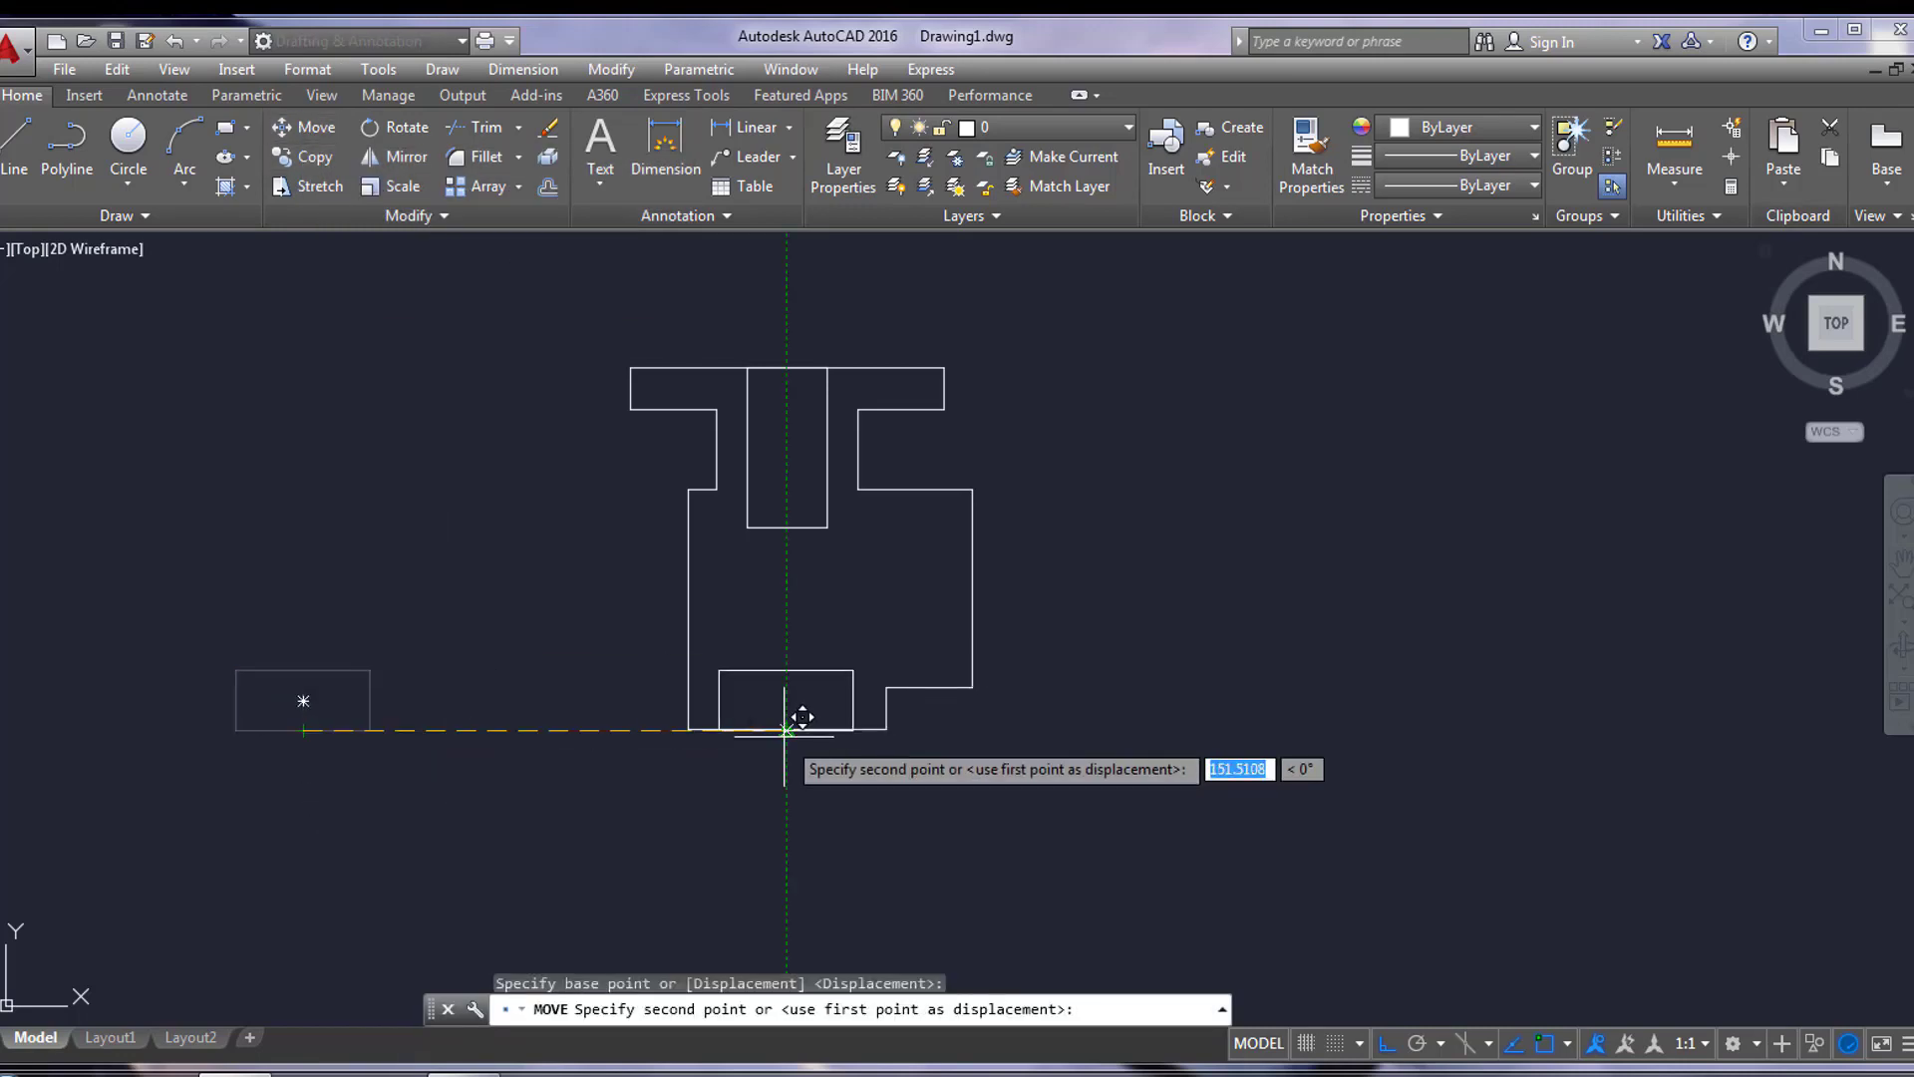
pyautogui.click(787, 731)
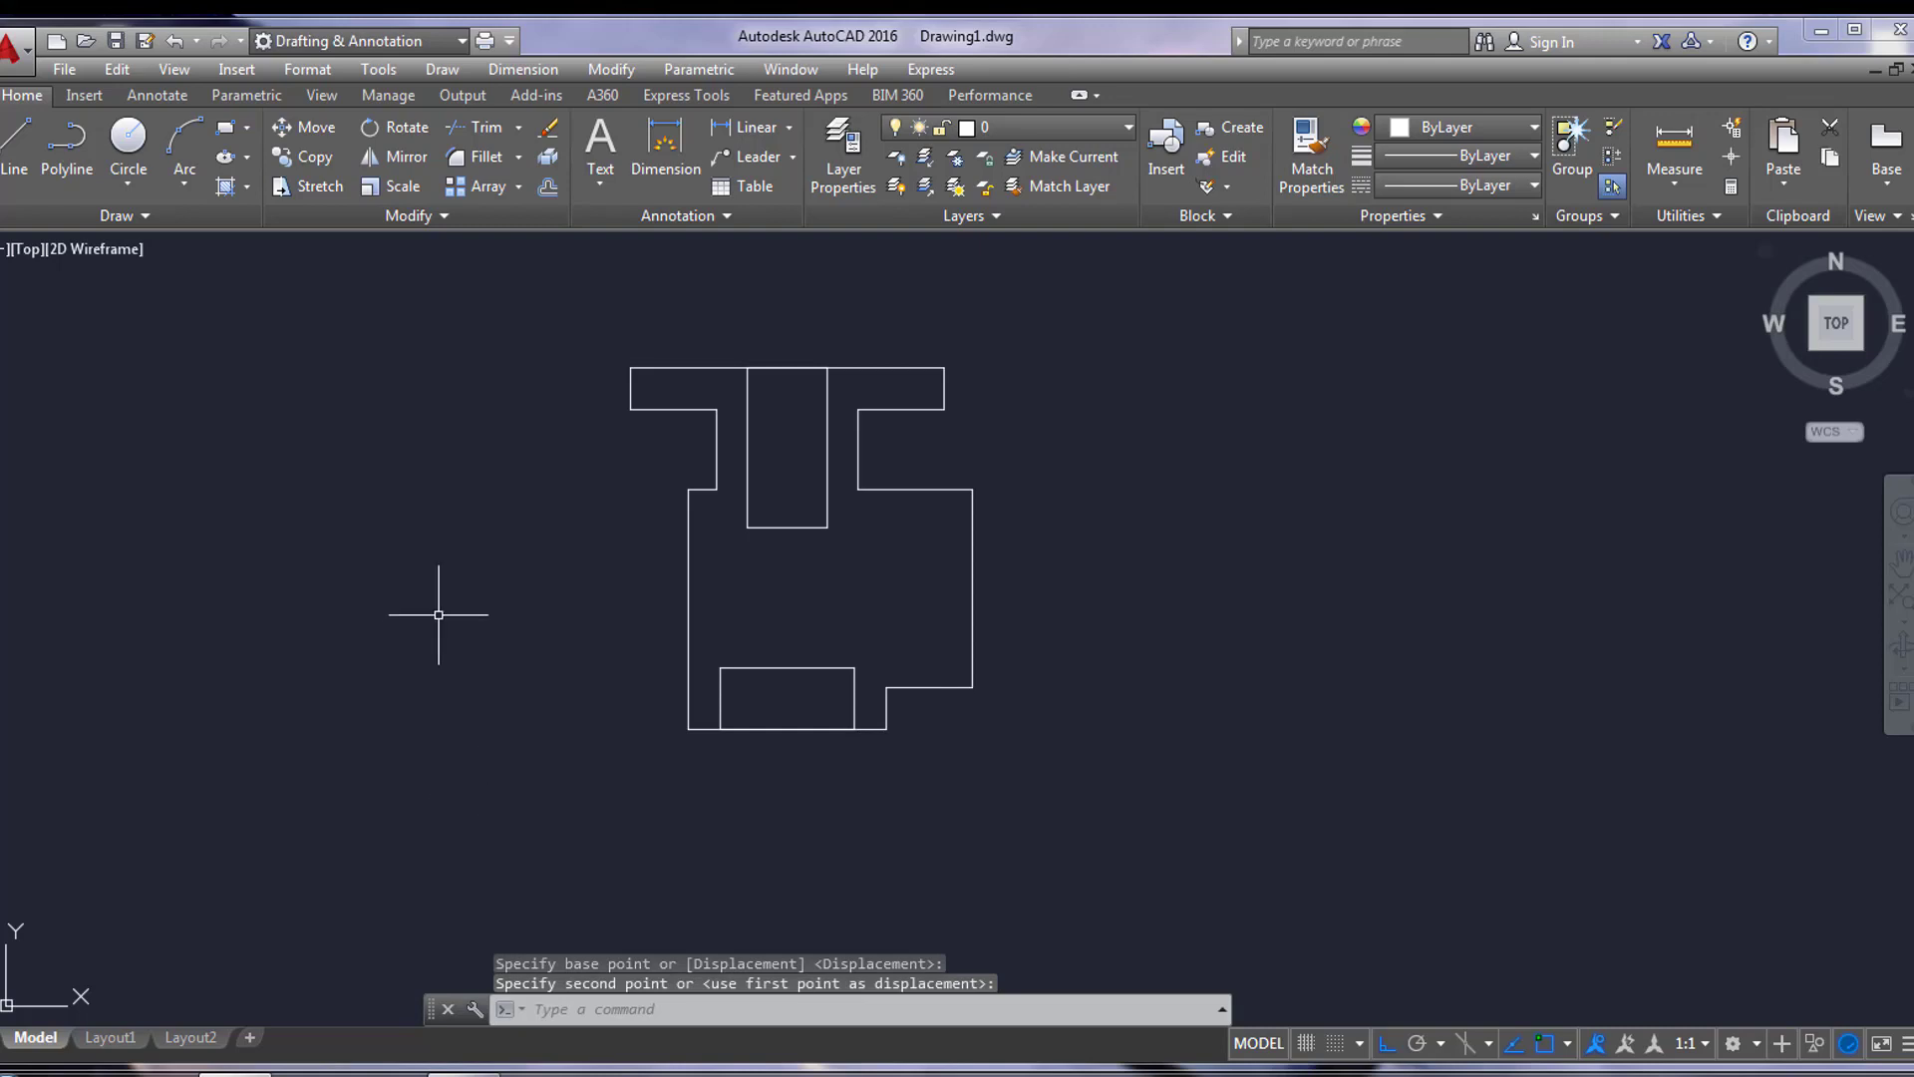
# Step: With Ortho off, draw a line 3 long at -45° from the lower right corner of the upper inner rectangle
pyautogui.click(15, 144)
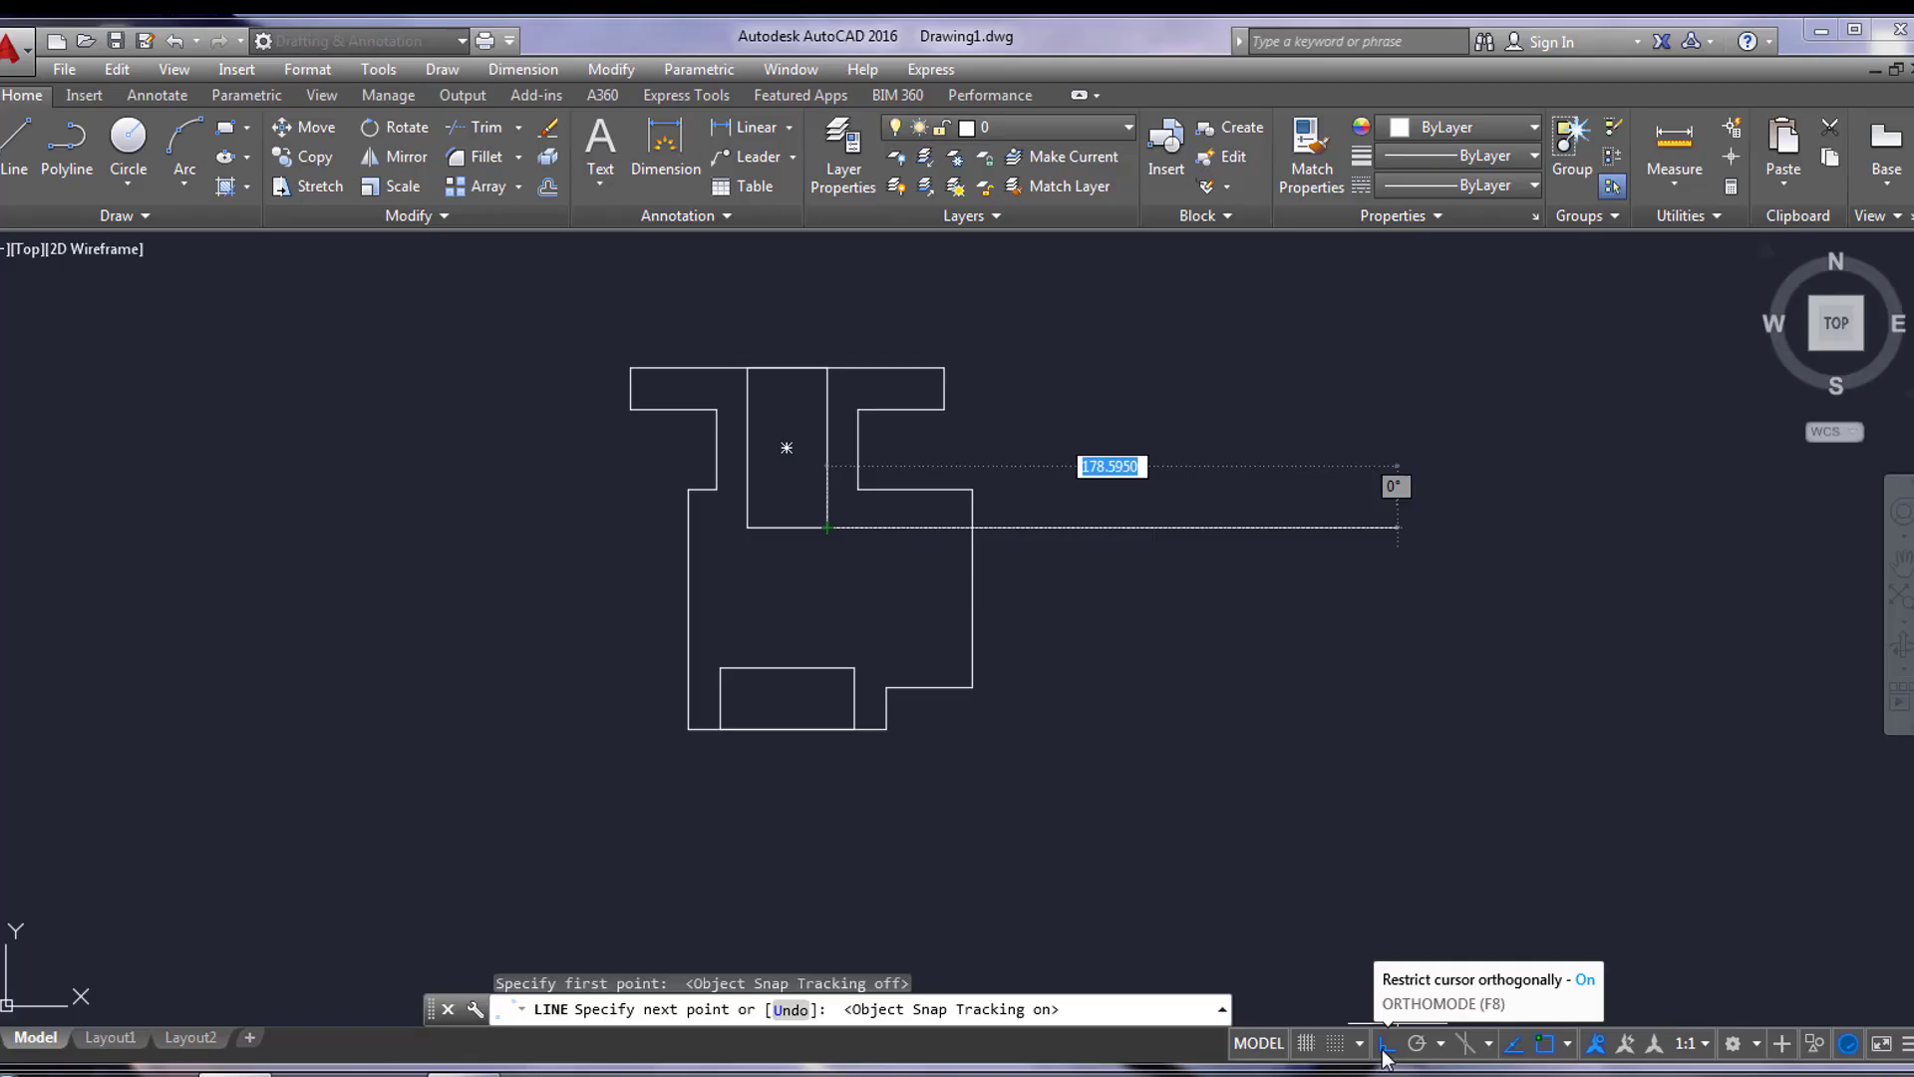
pyautogui.click(1386, 1043)
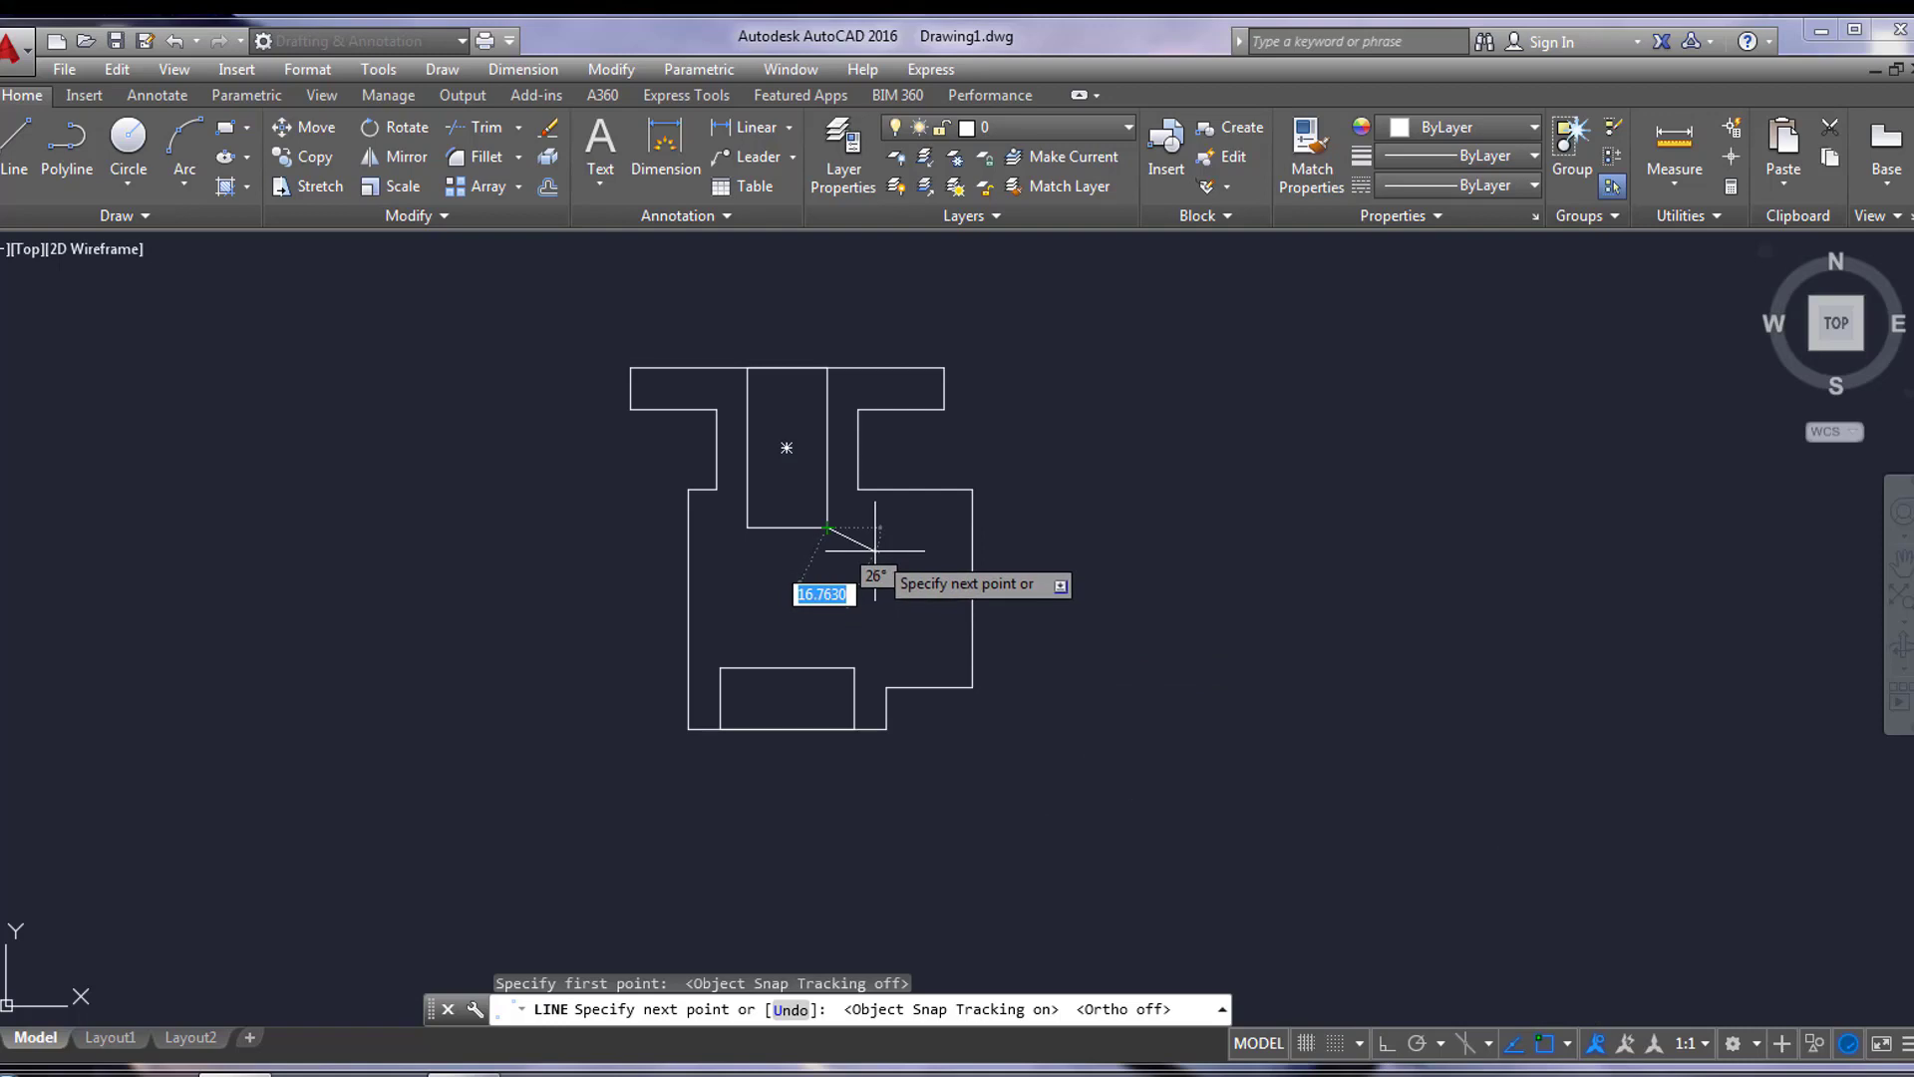
pyautogui.write('3')
pyautogui.press('Tab')
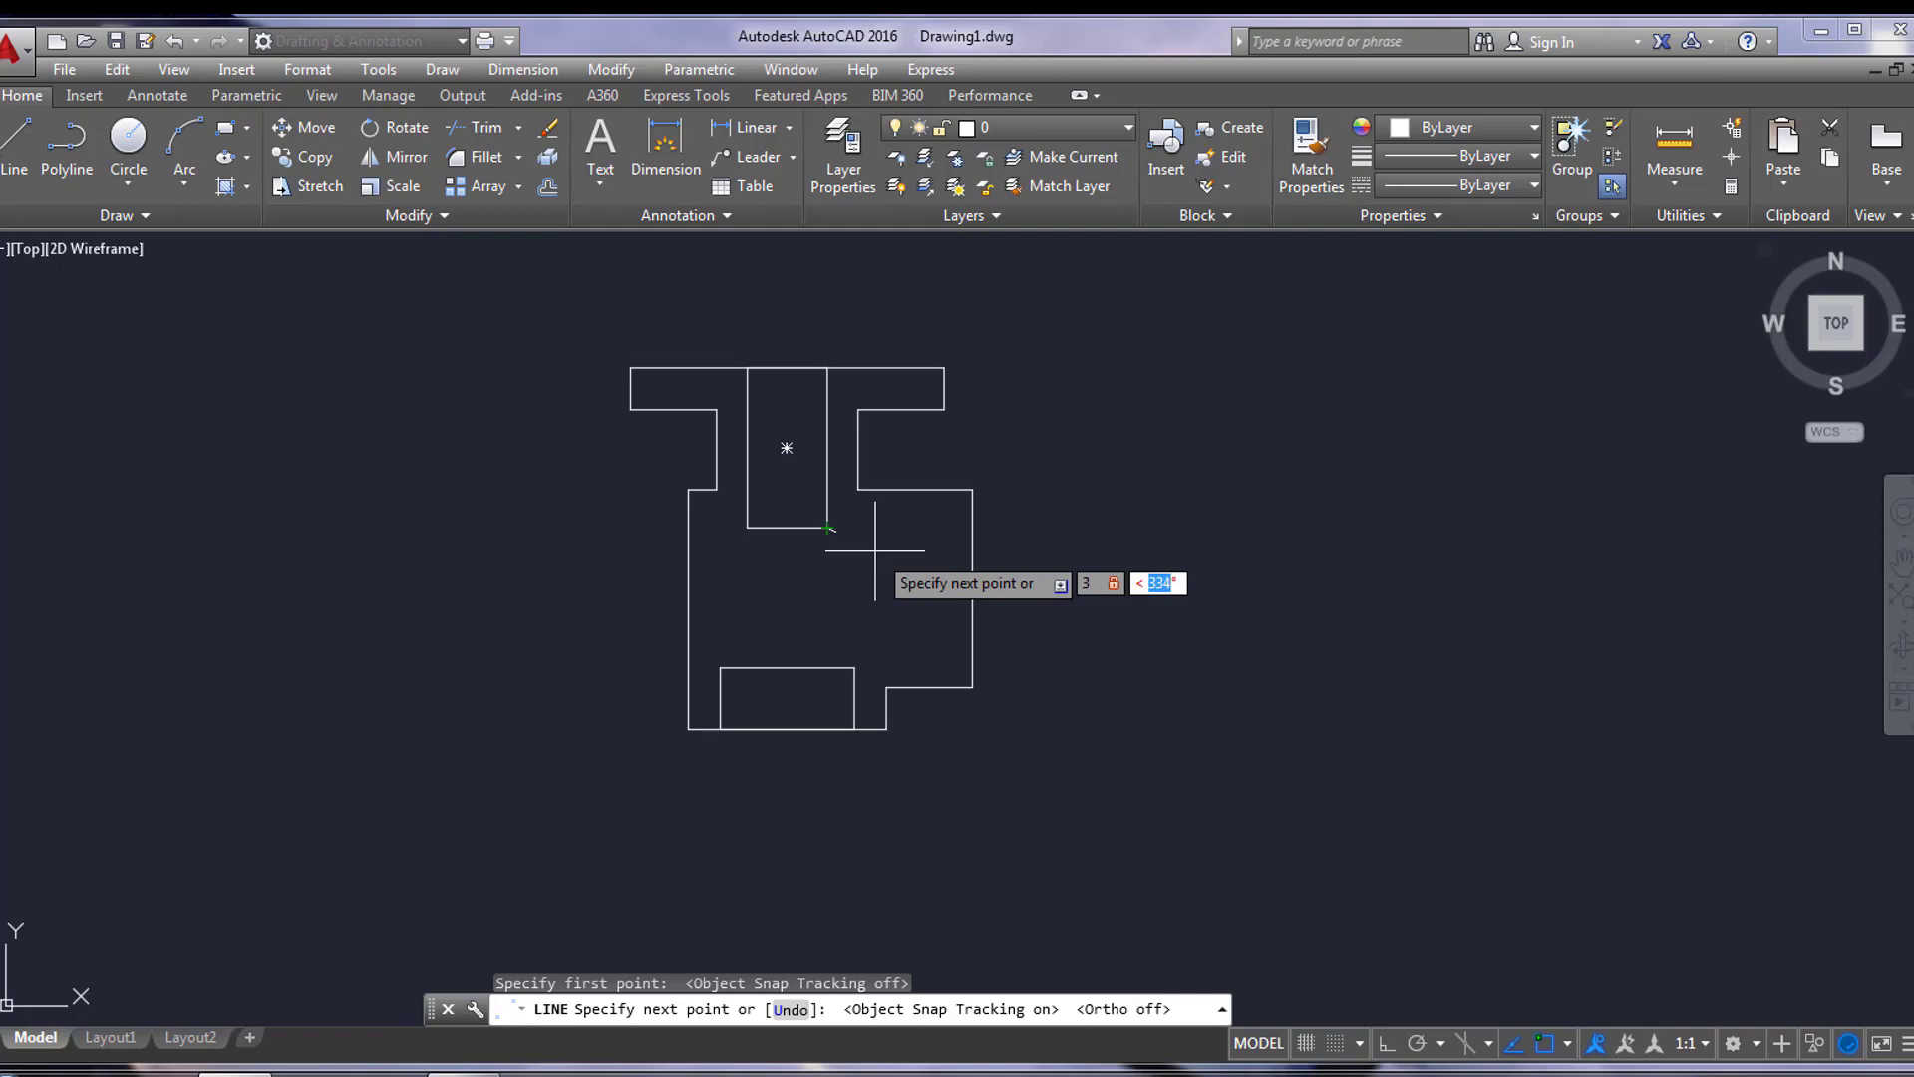
pyautogui.write('-496')
pyautogui.press('BackSpace')
pyautogui.press('BackSpace')
pyautogui.write('5')
pyautogui.press('Return')
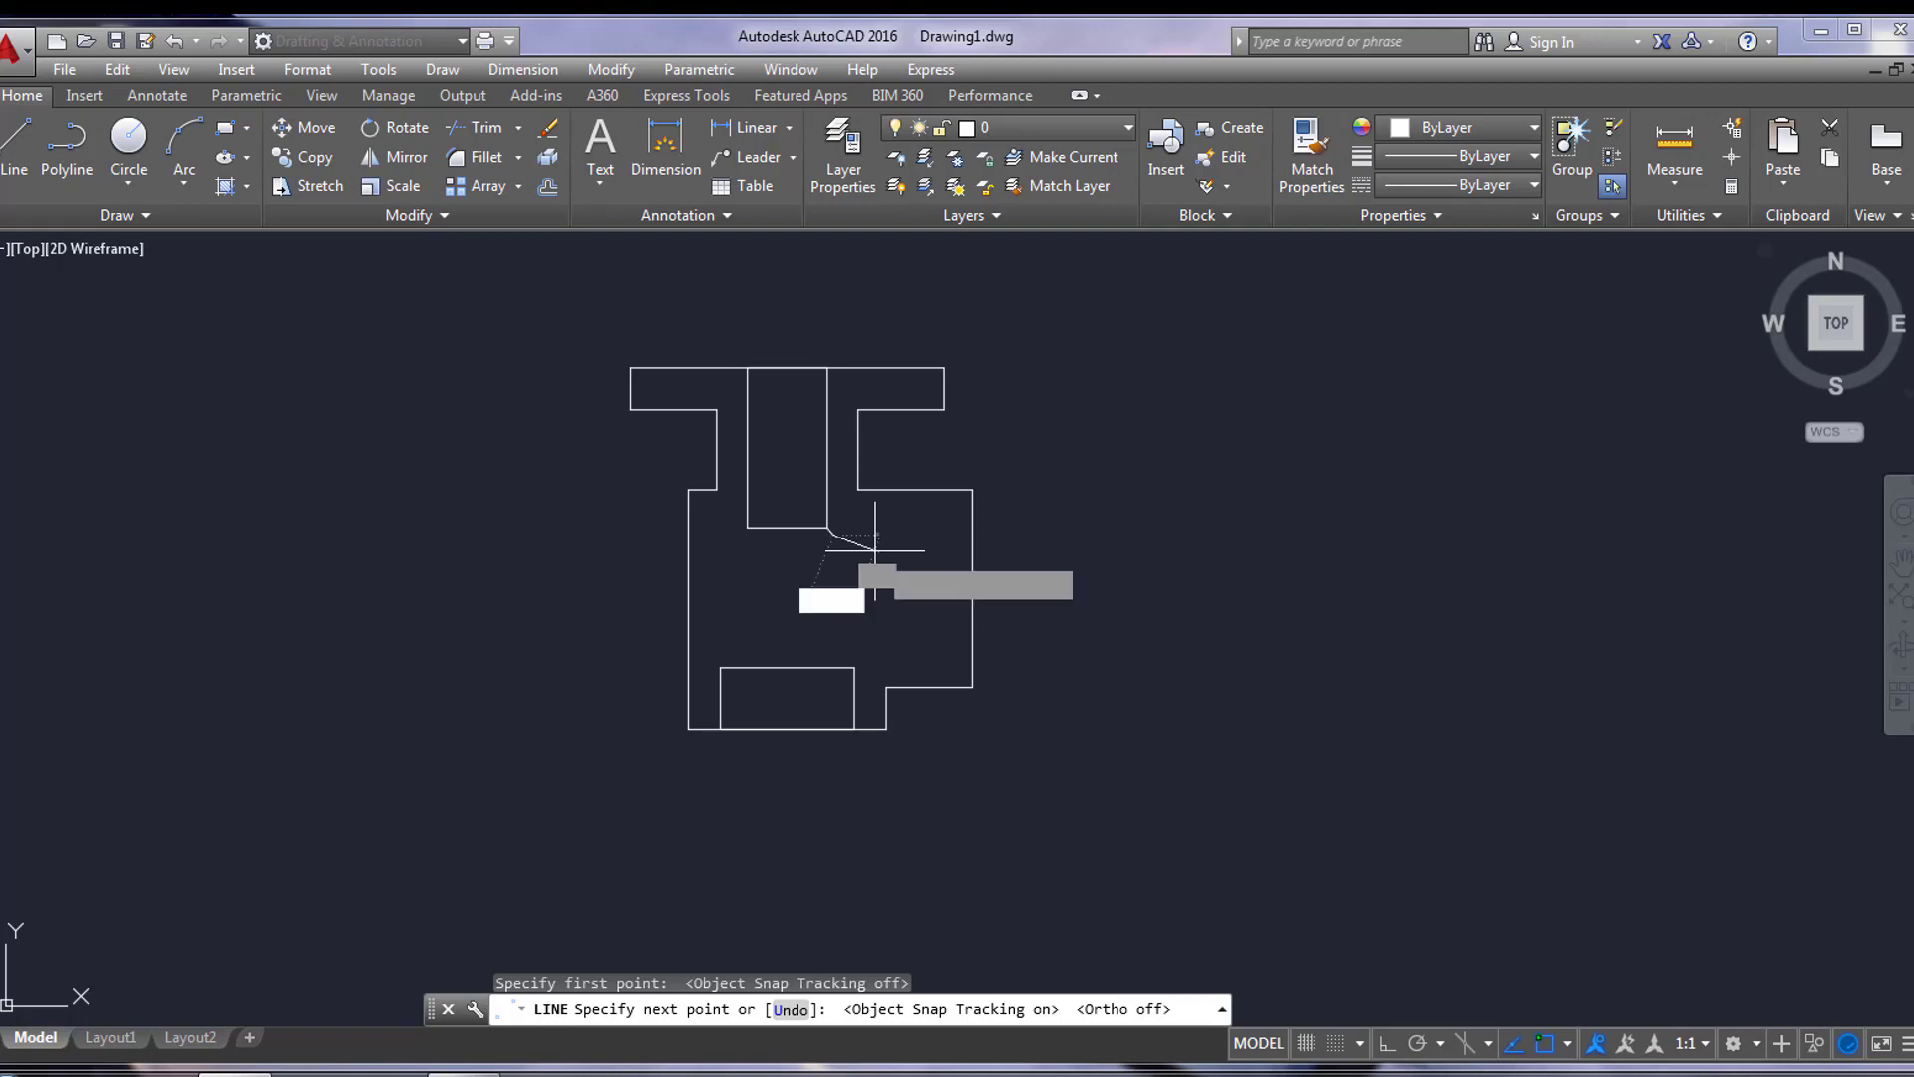
pyautogui.press('Return')
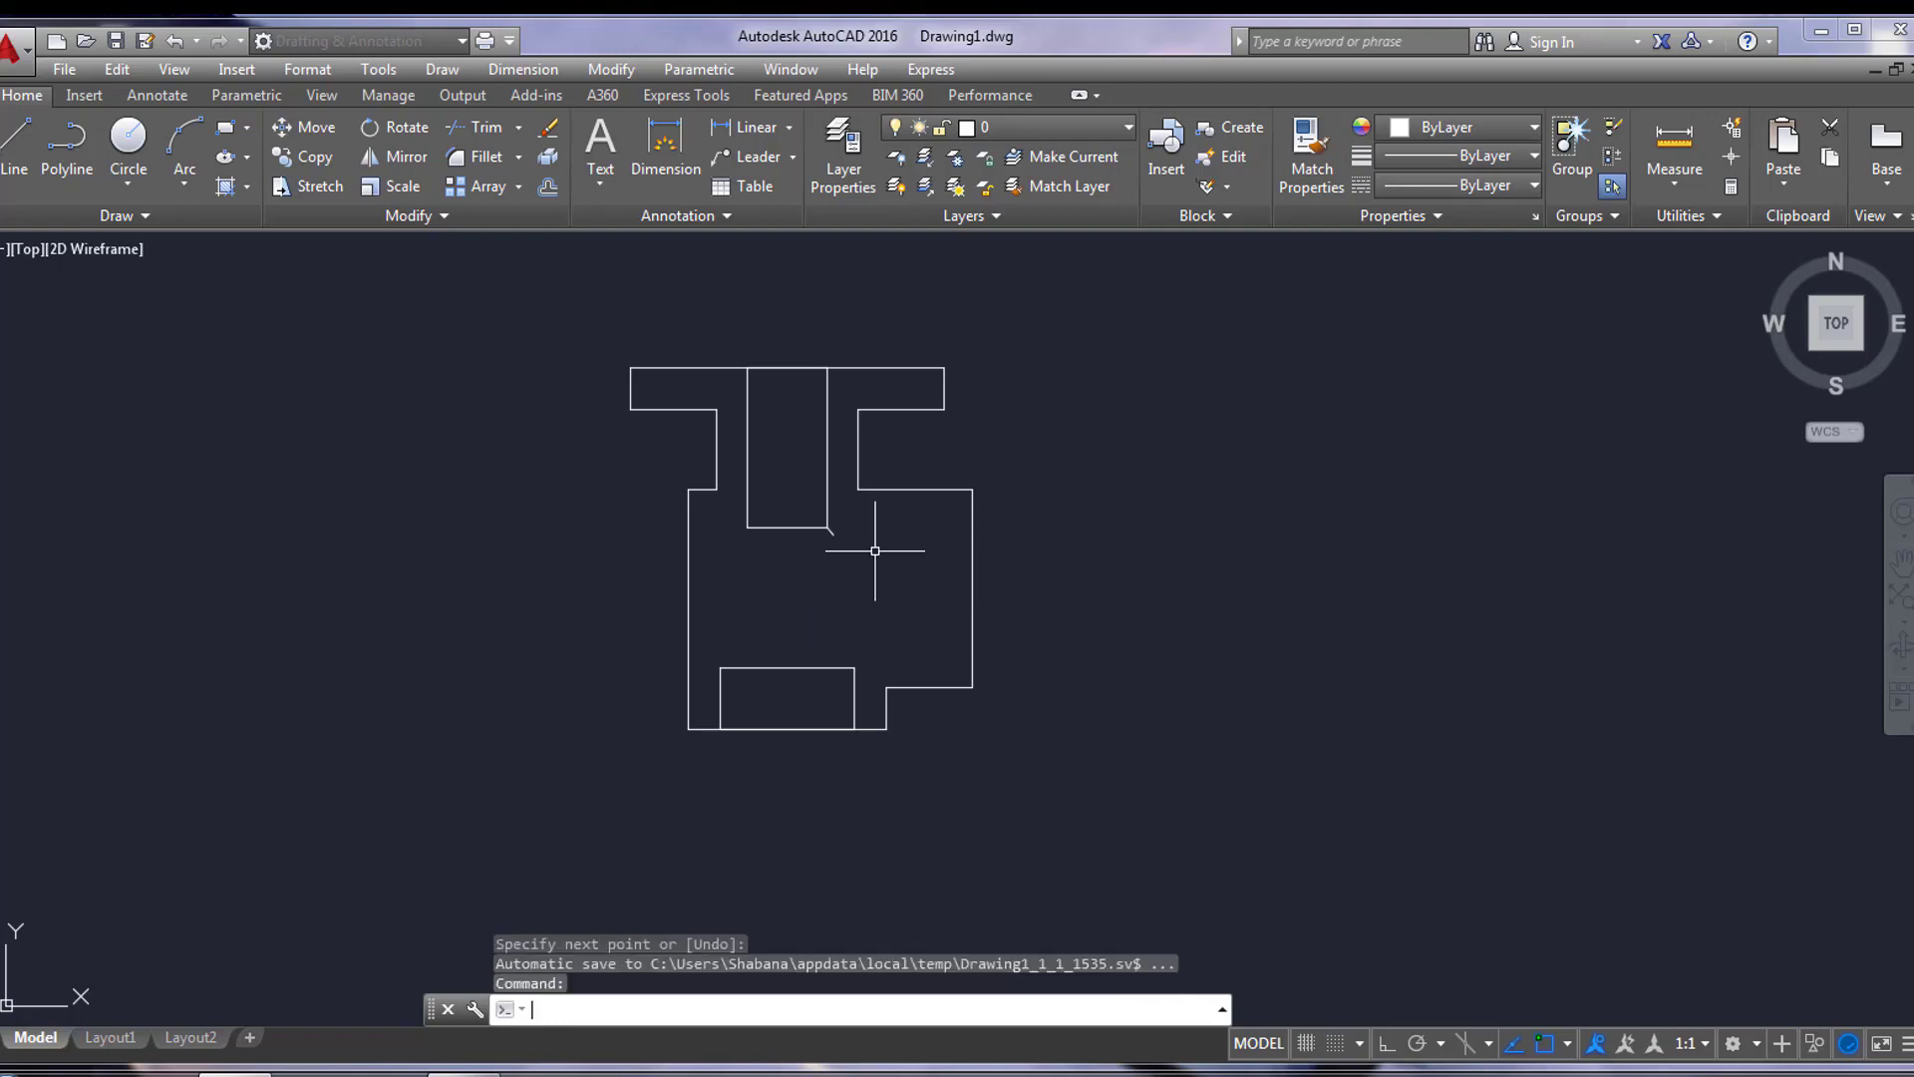
# Step: Mirror the short angled line about the upper inner rectangle's vertical centerline, keeping the source line
pyautogui.scroll(2, 812, 510)
pyautogui.click(863, 564)
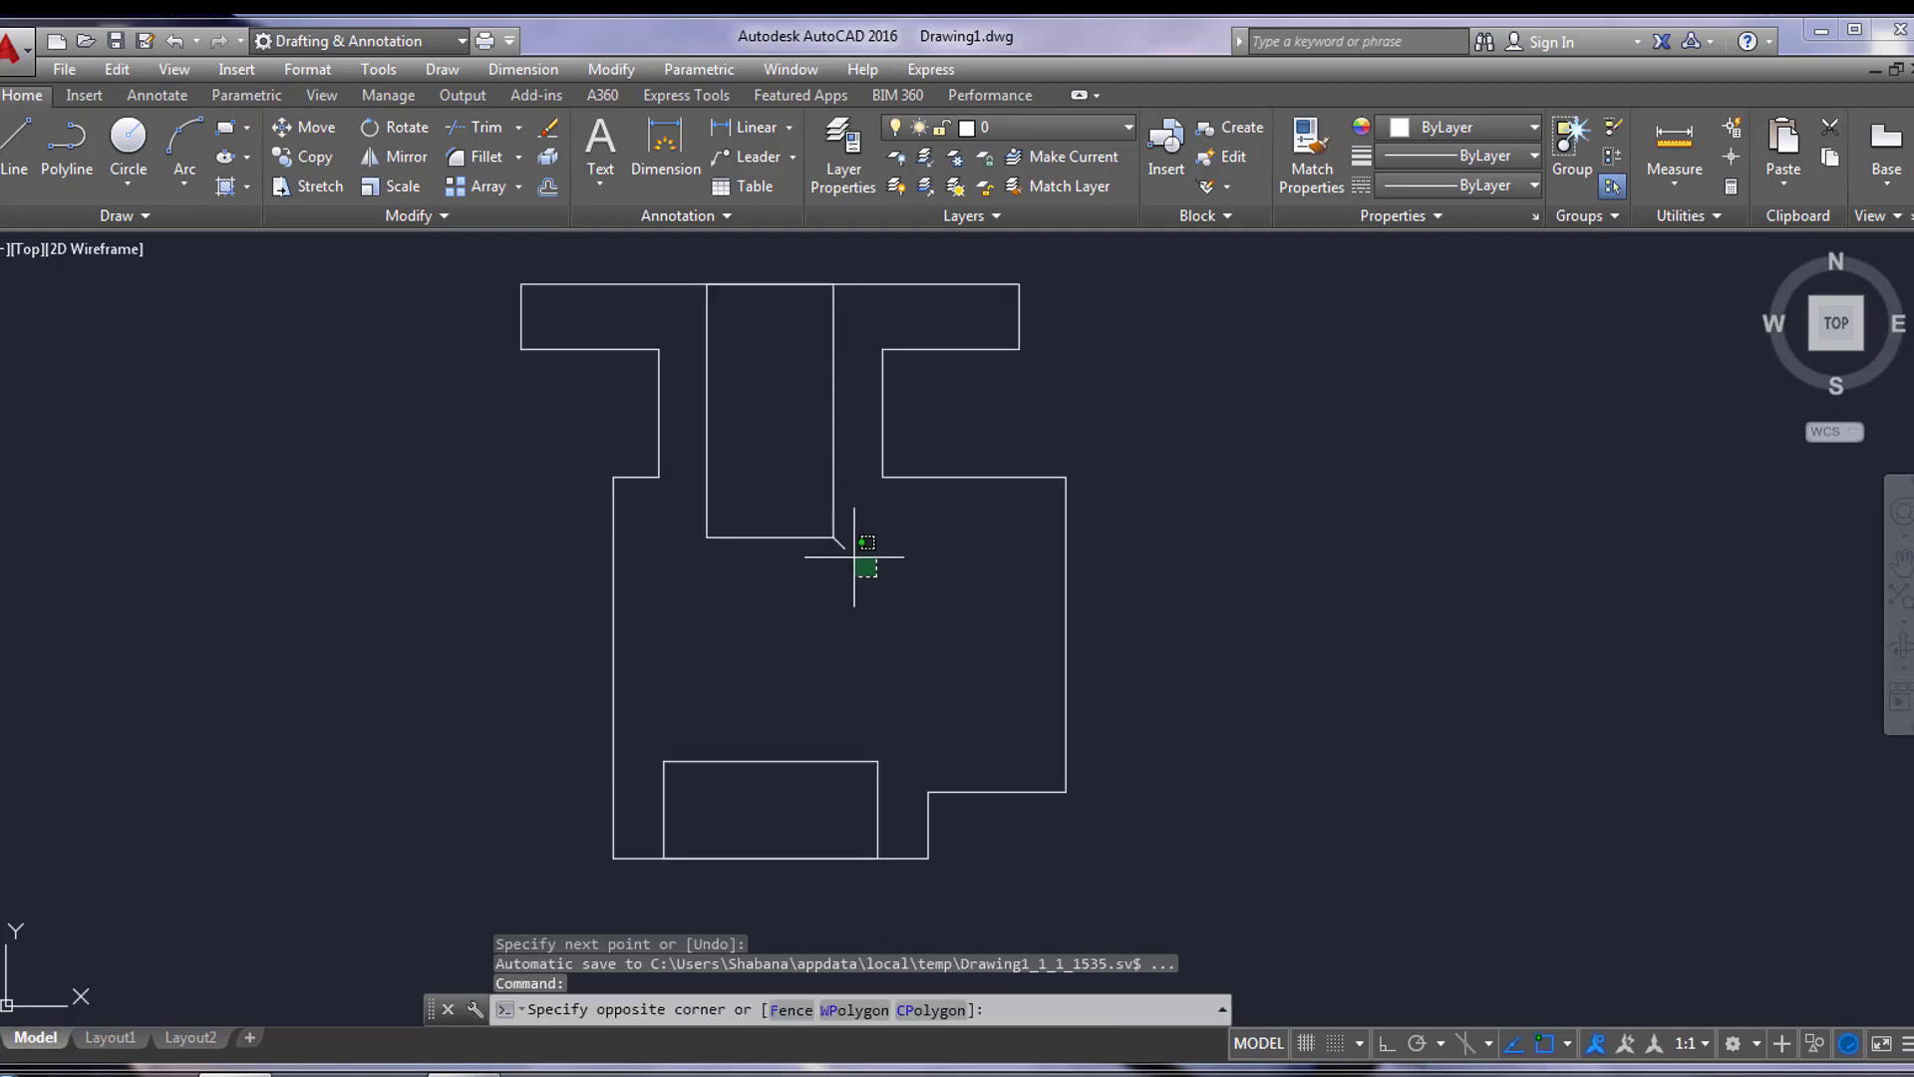
pyautogui.click(830, 533)
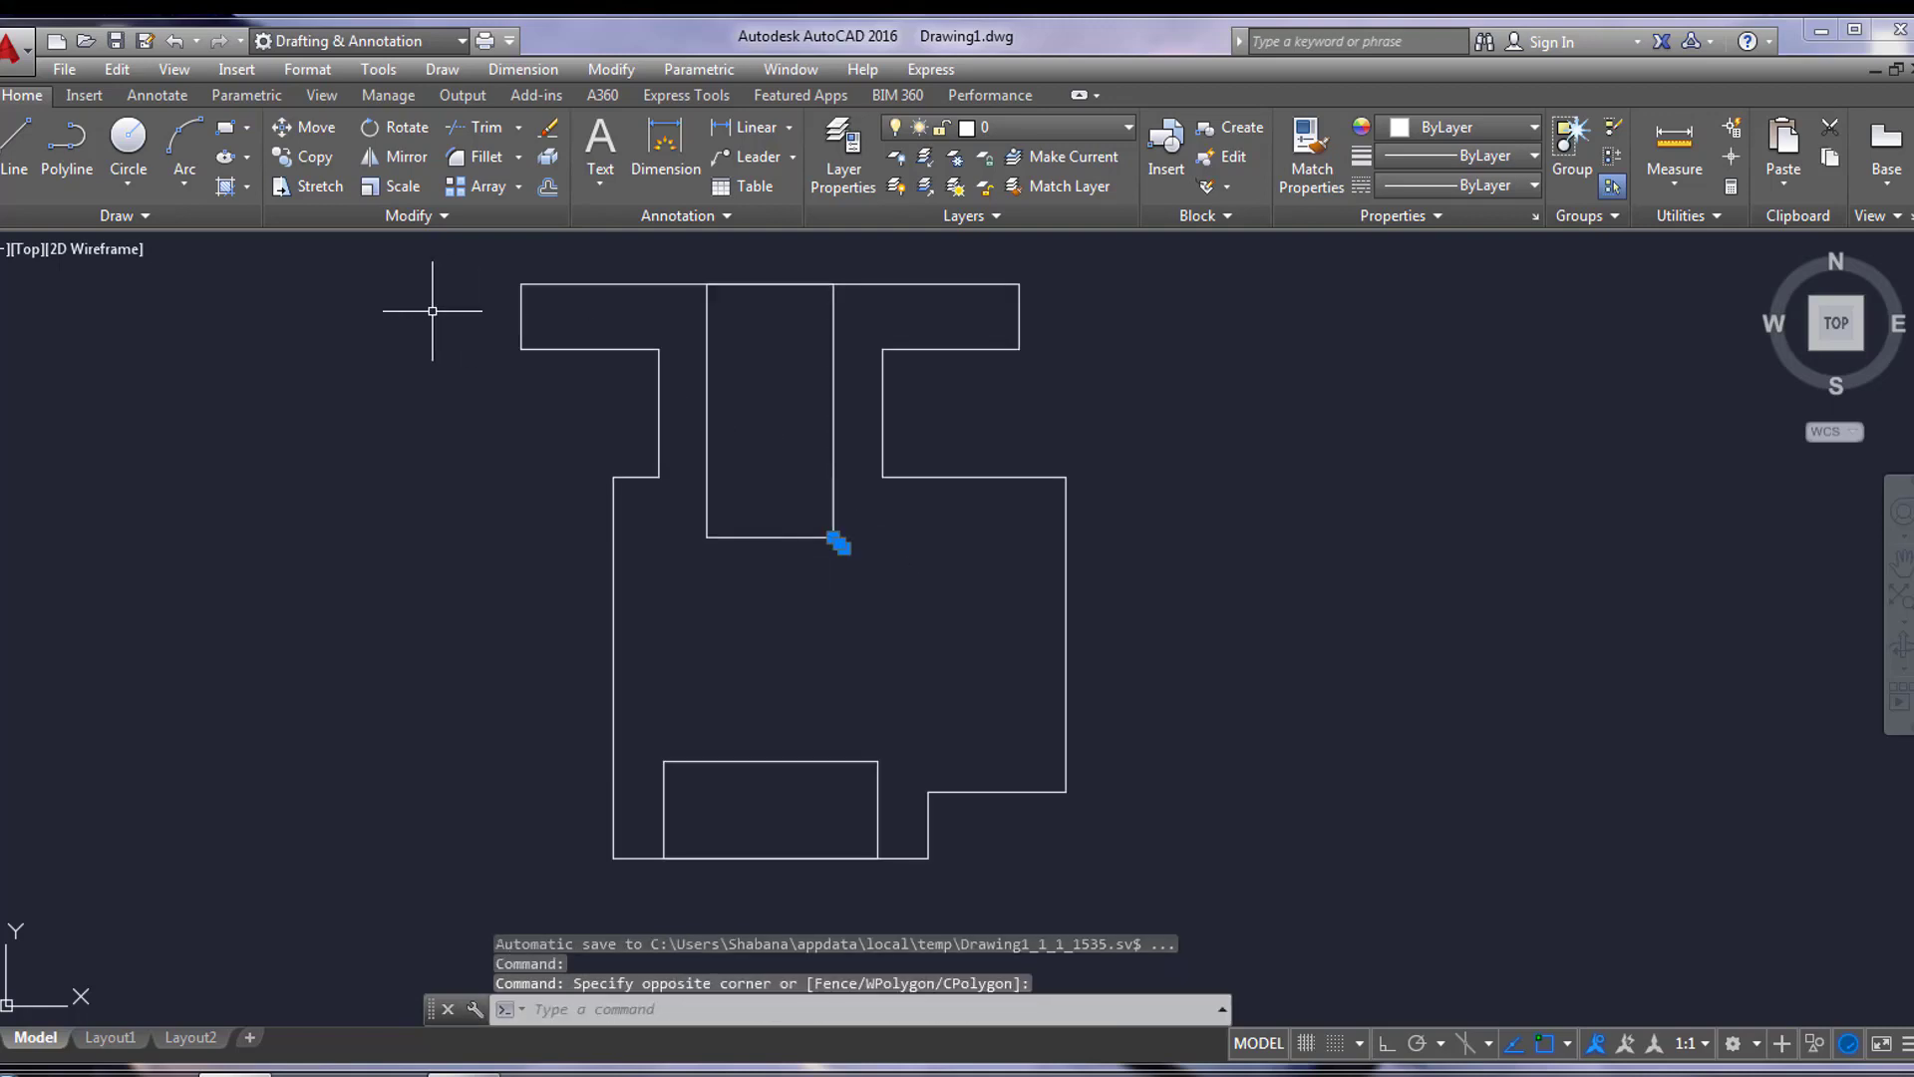
pyautogui.click(397, 162)
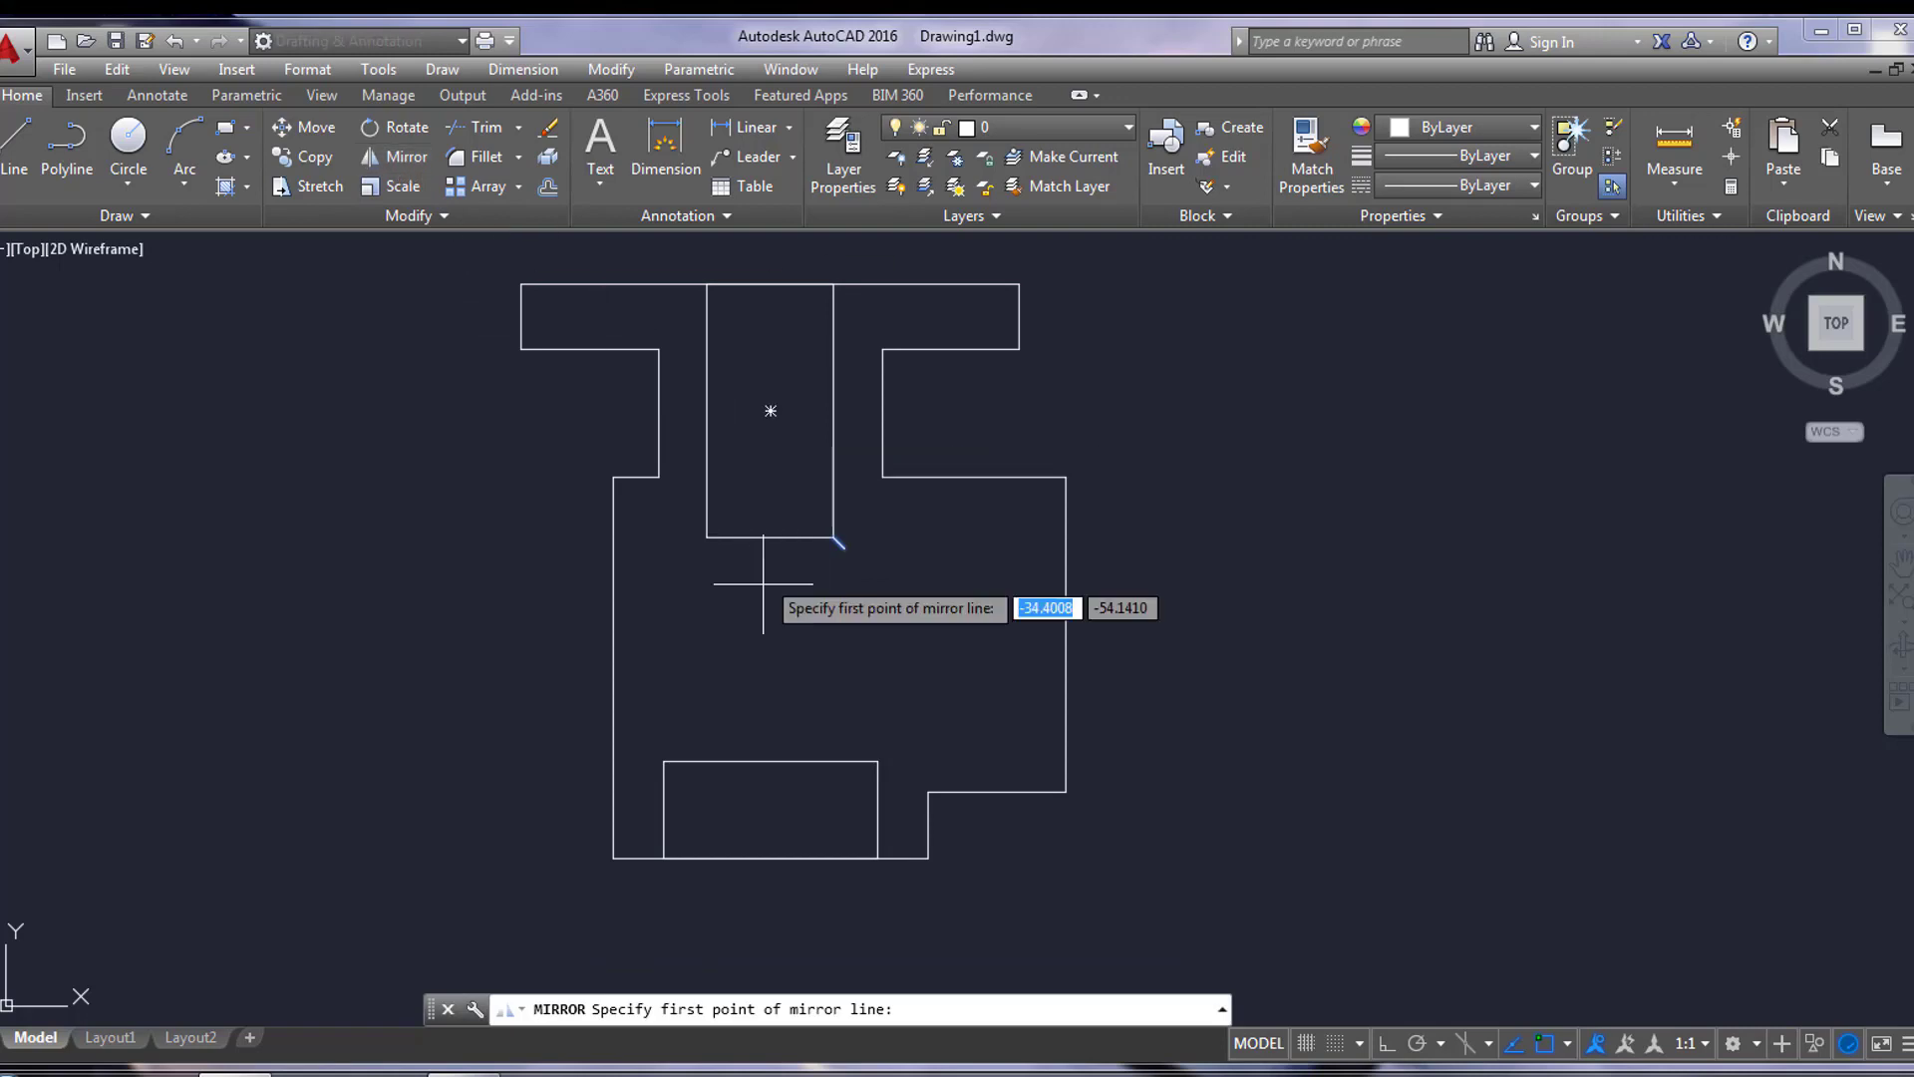
pyautogui.click(770, 538)
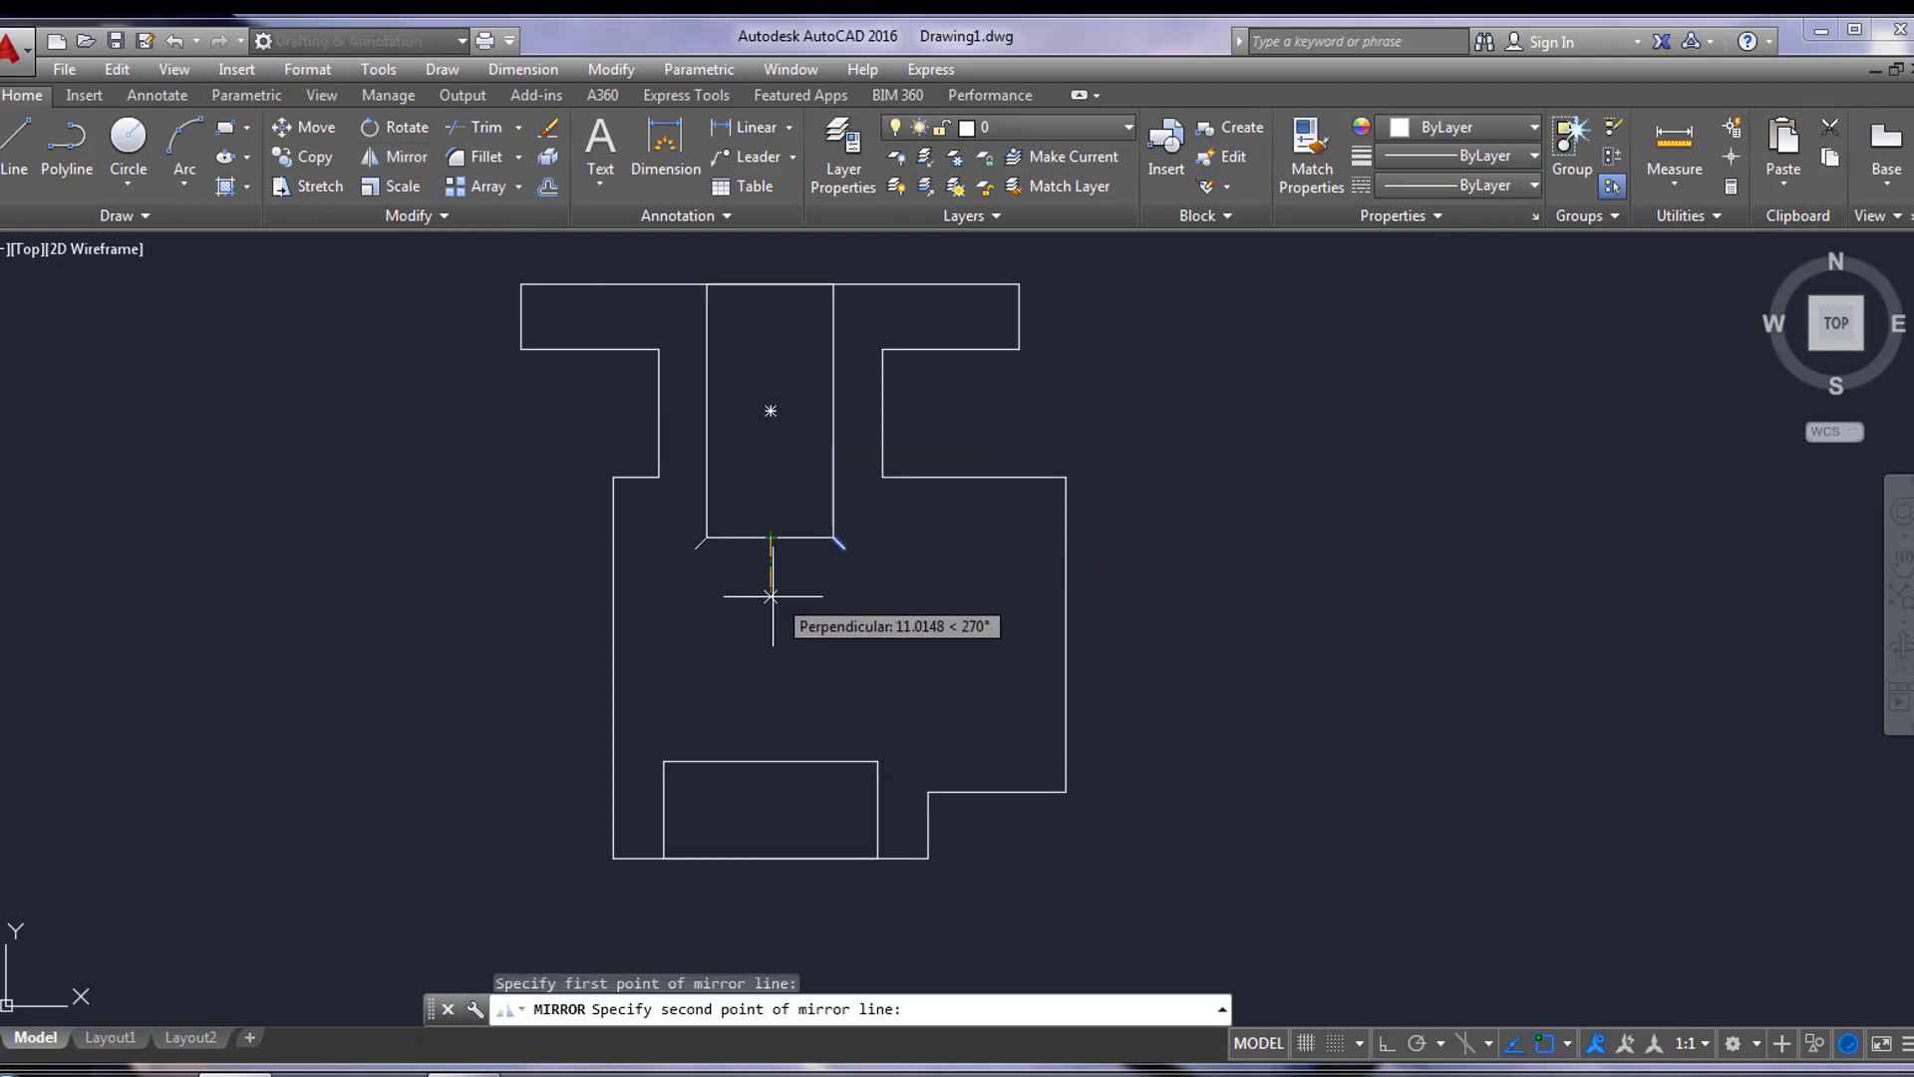
pyautogui.click(770, 596)
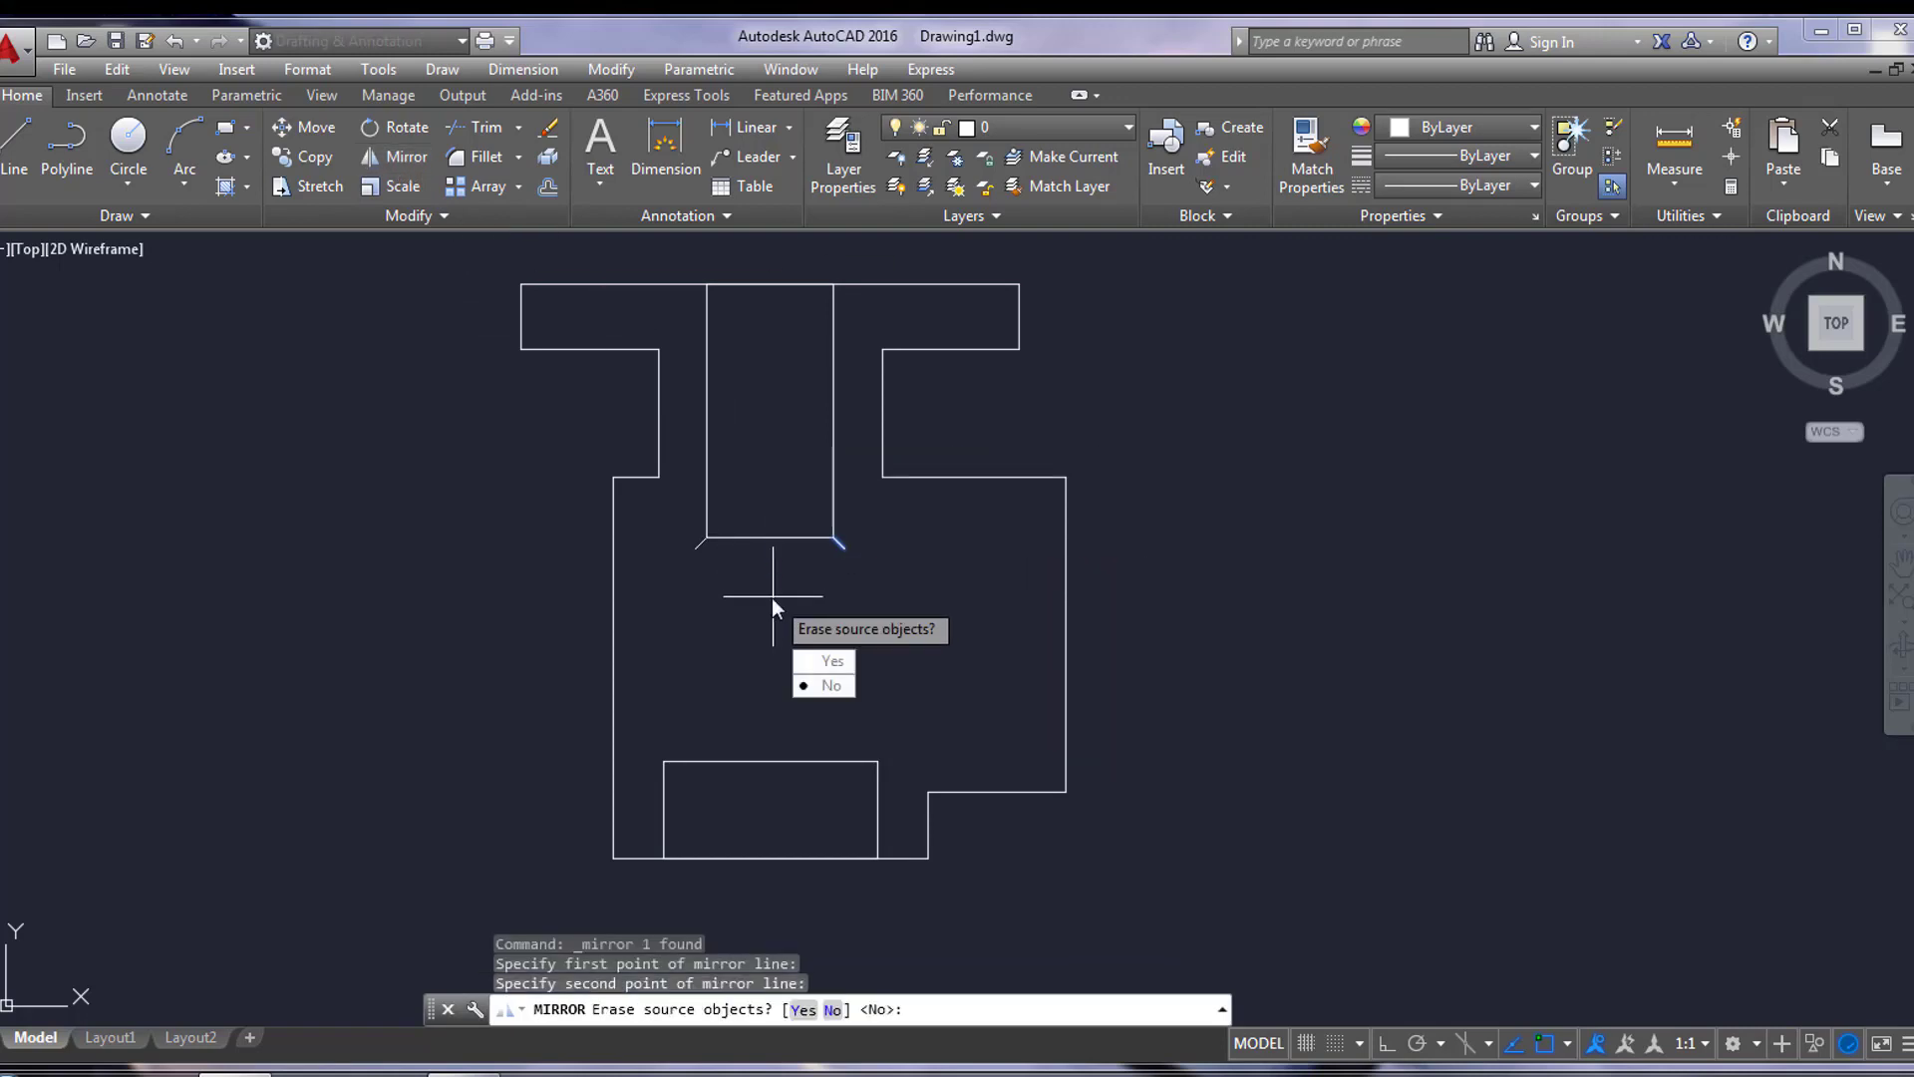
pyautogui.press('Return')
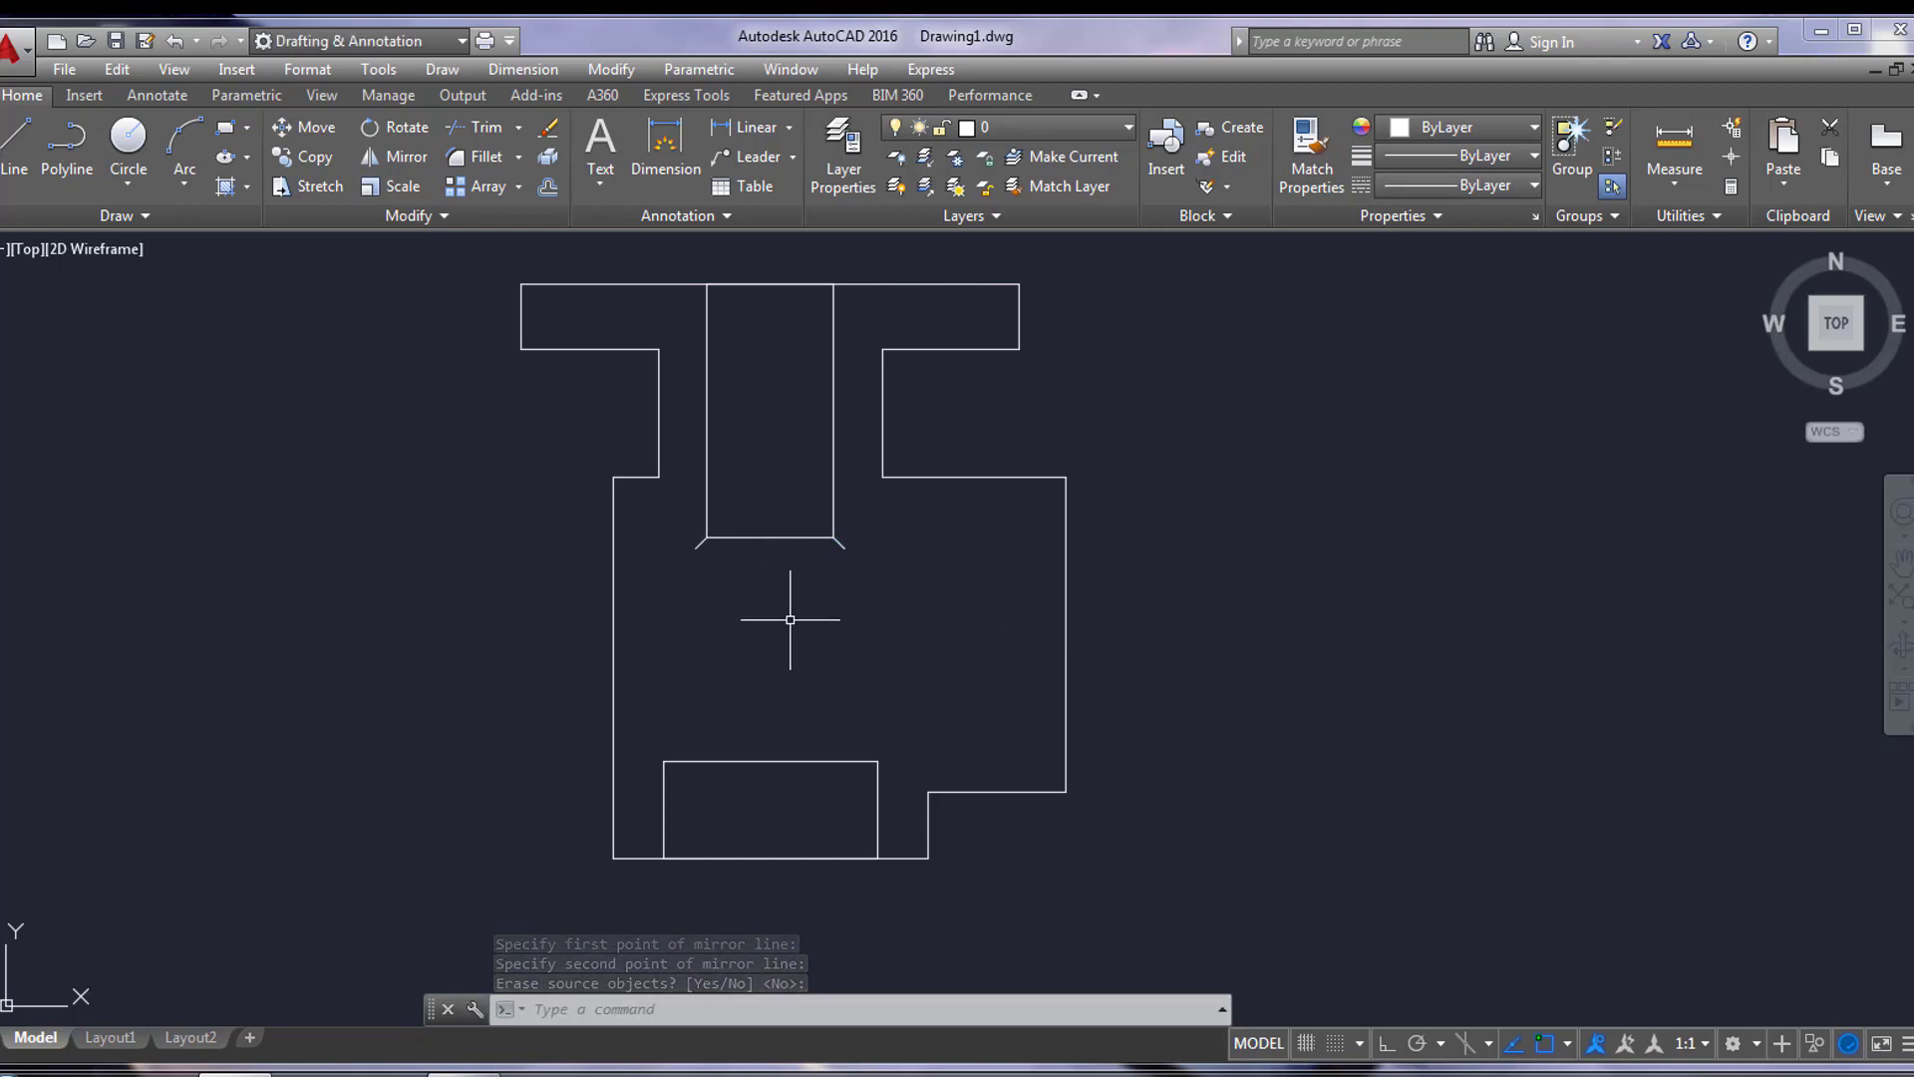
# Step: Draw a rectangle 50 long and 42 wide in the empty space left of the profile
pyautogui.click(225, 127)
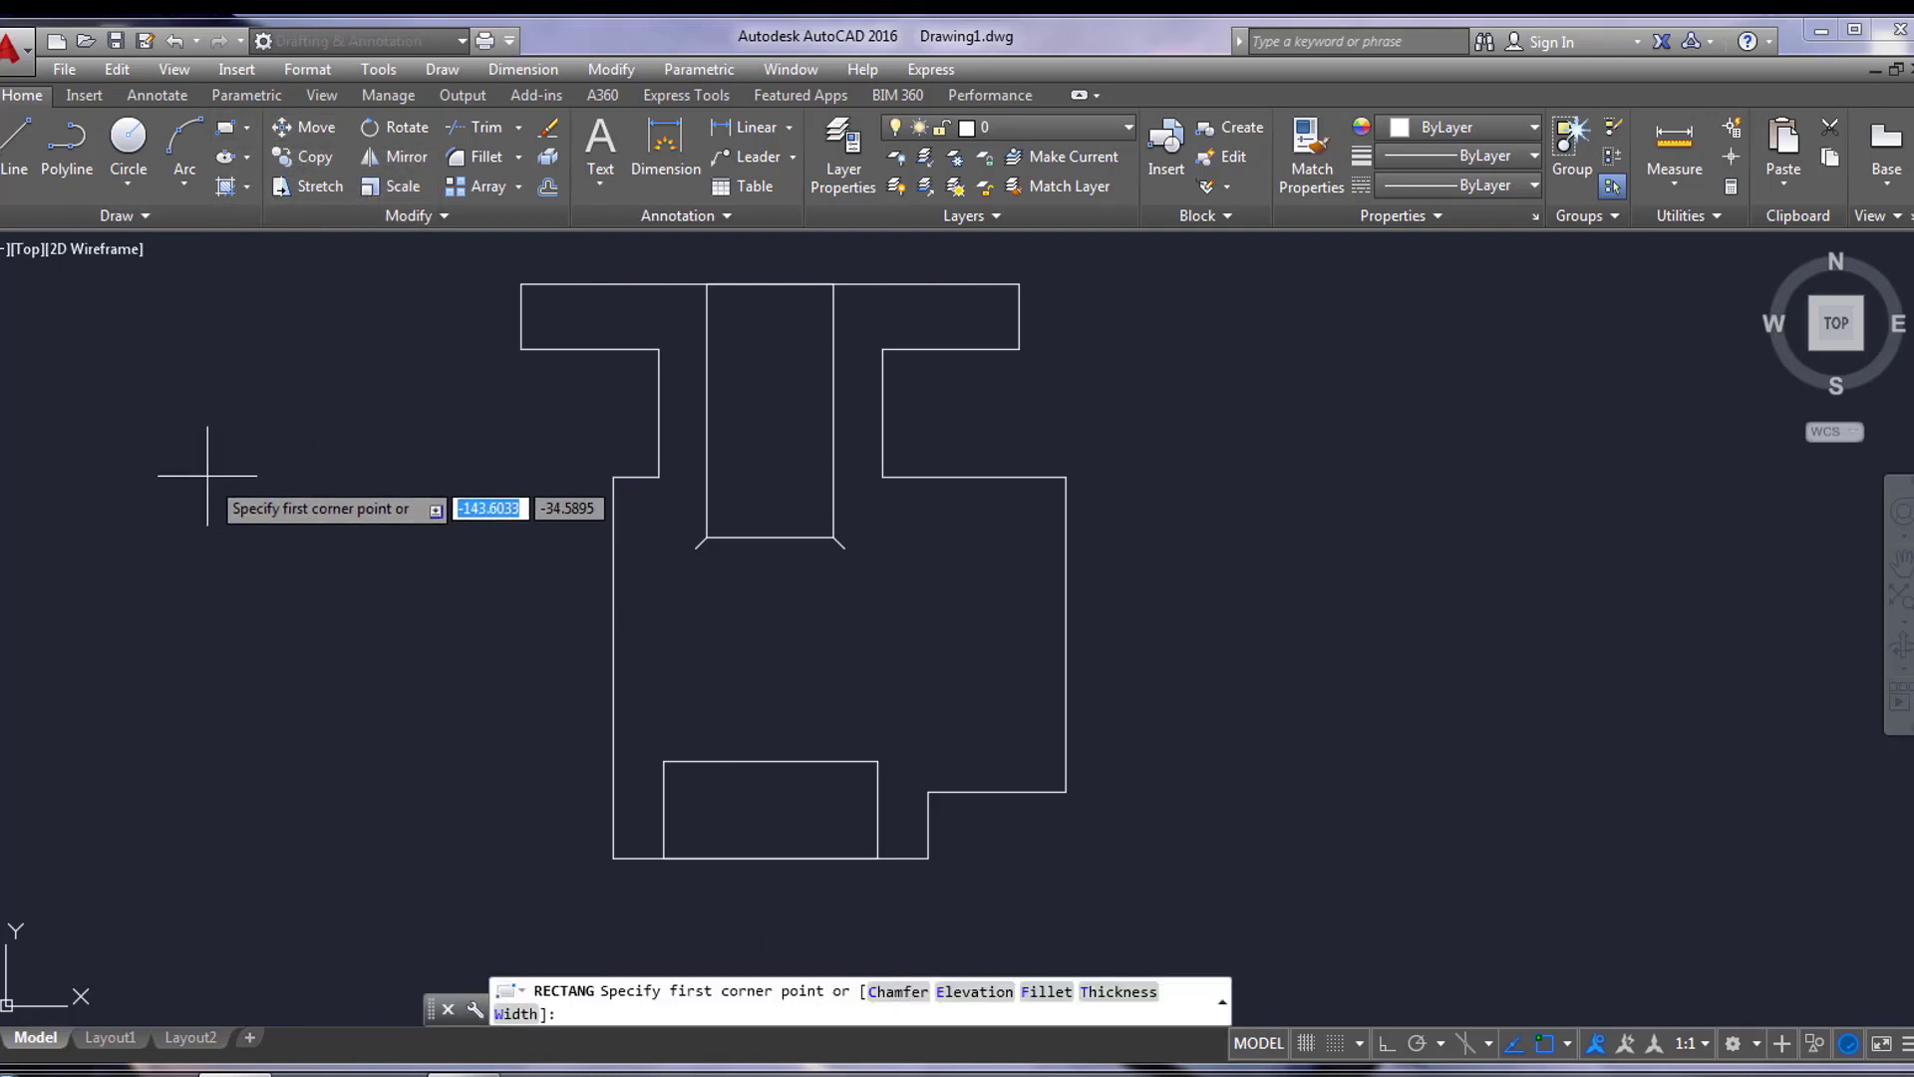
pyautogui.click(232, 654)
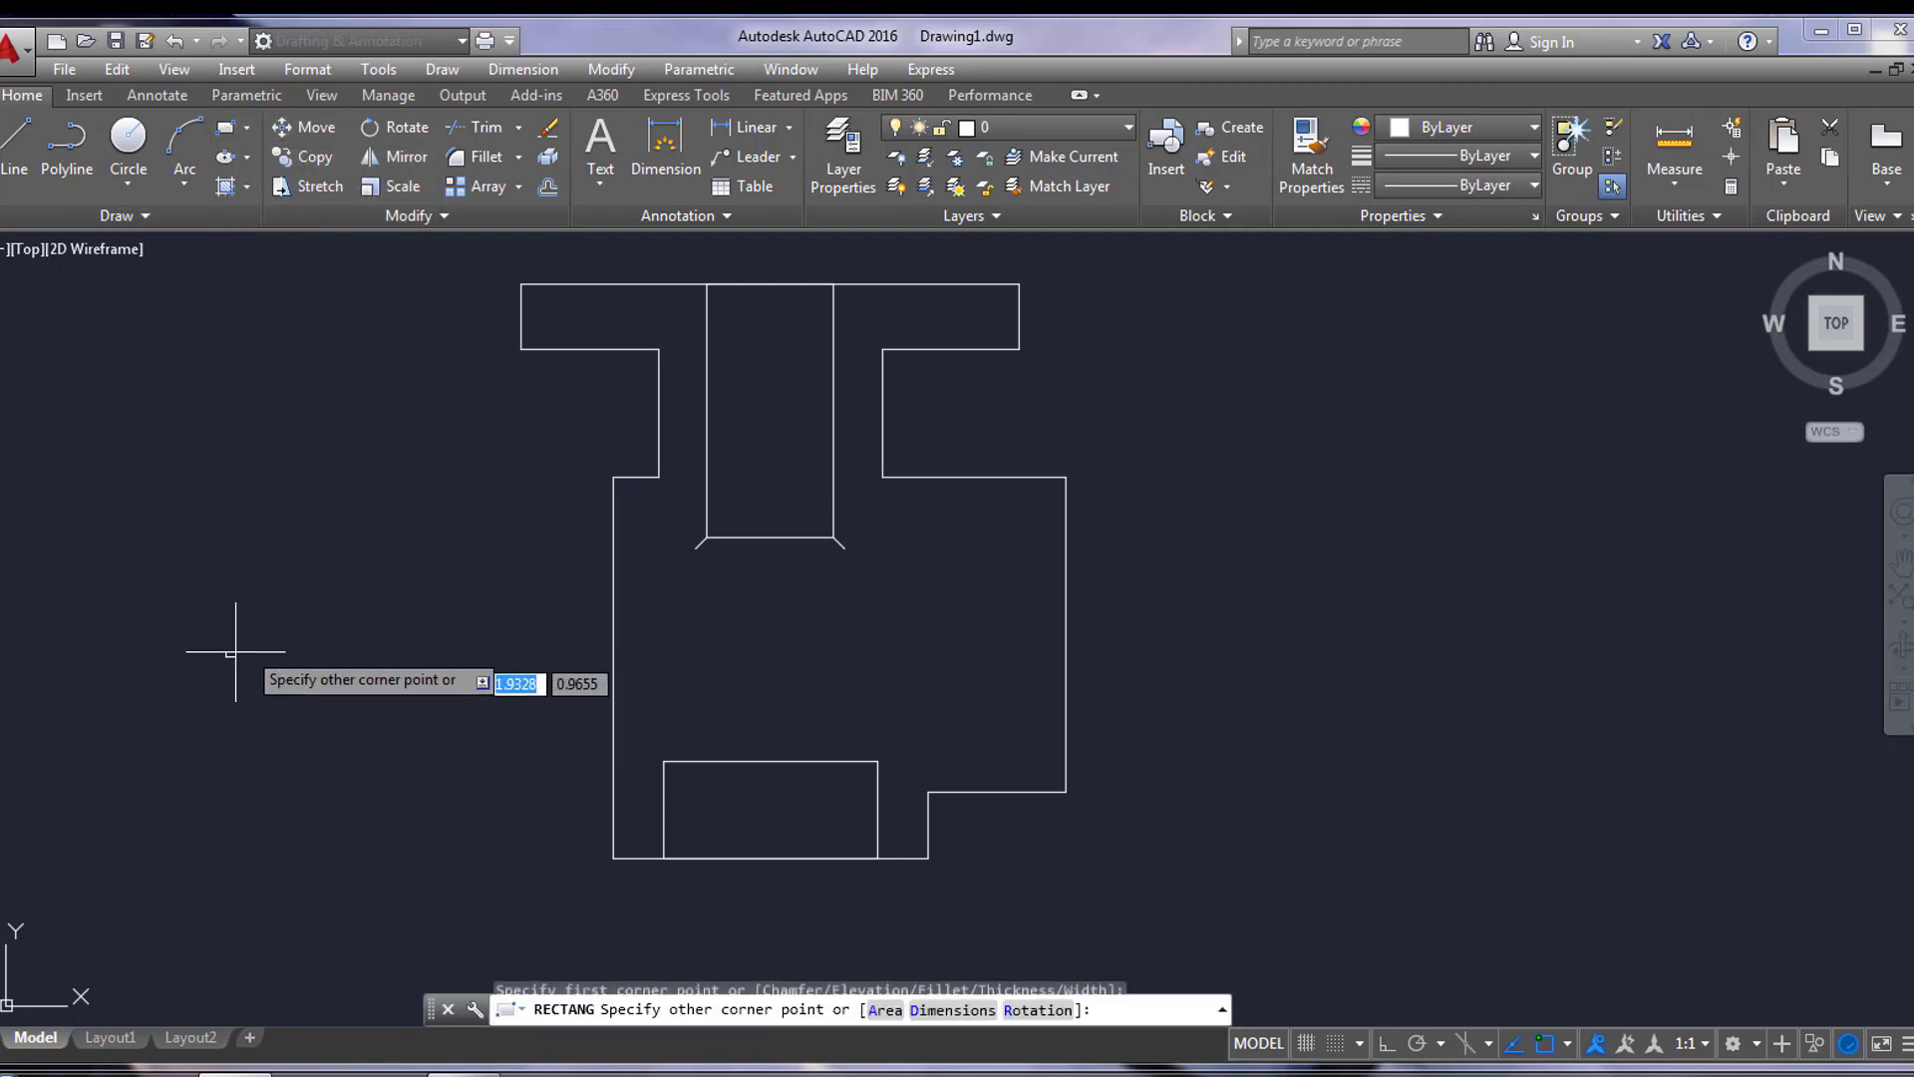
pyautogui.rightClick(330, 565)
pyautogui.click(411, 729)
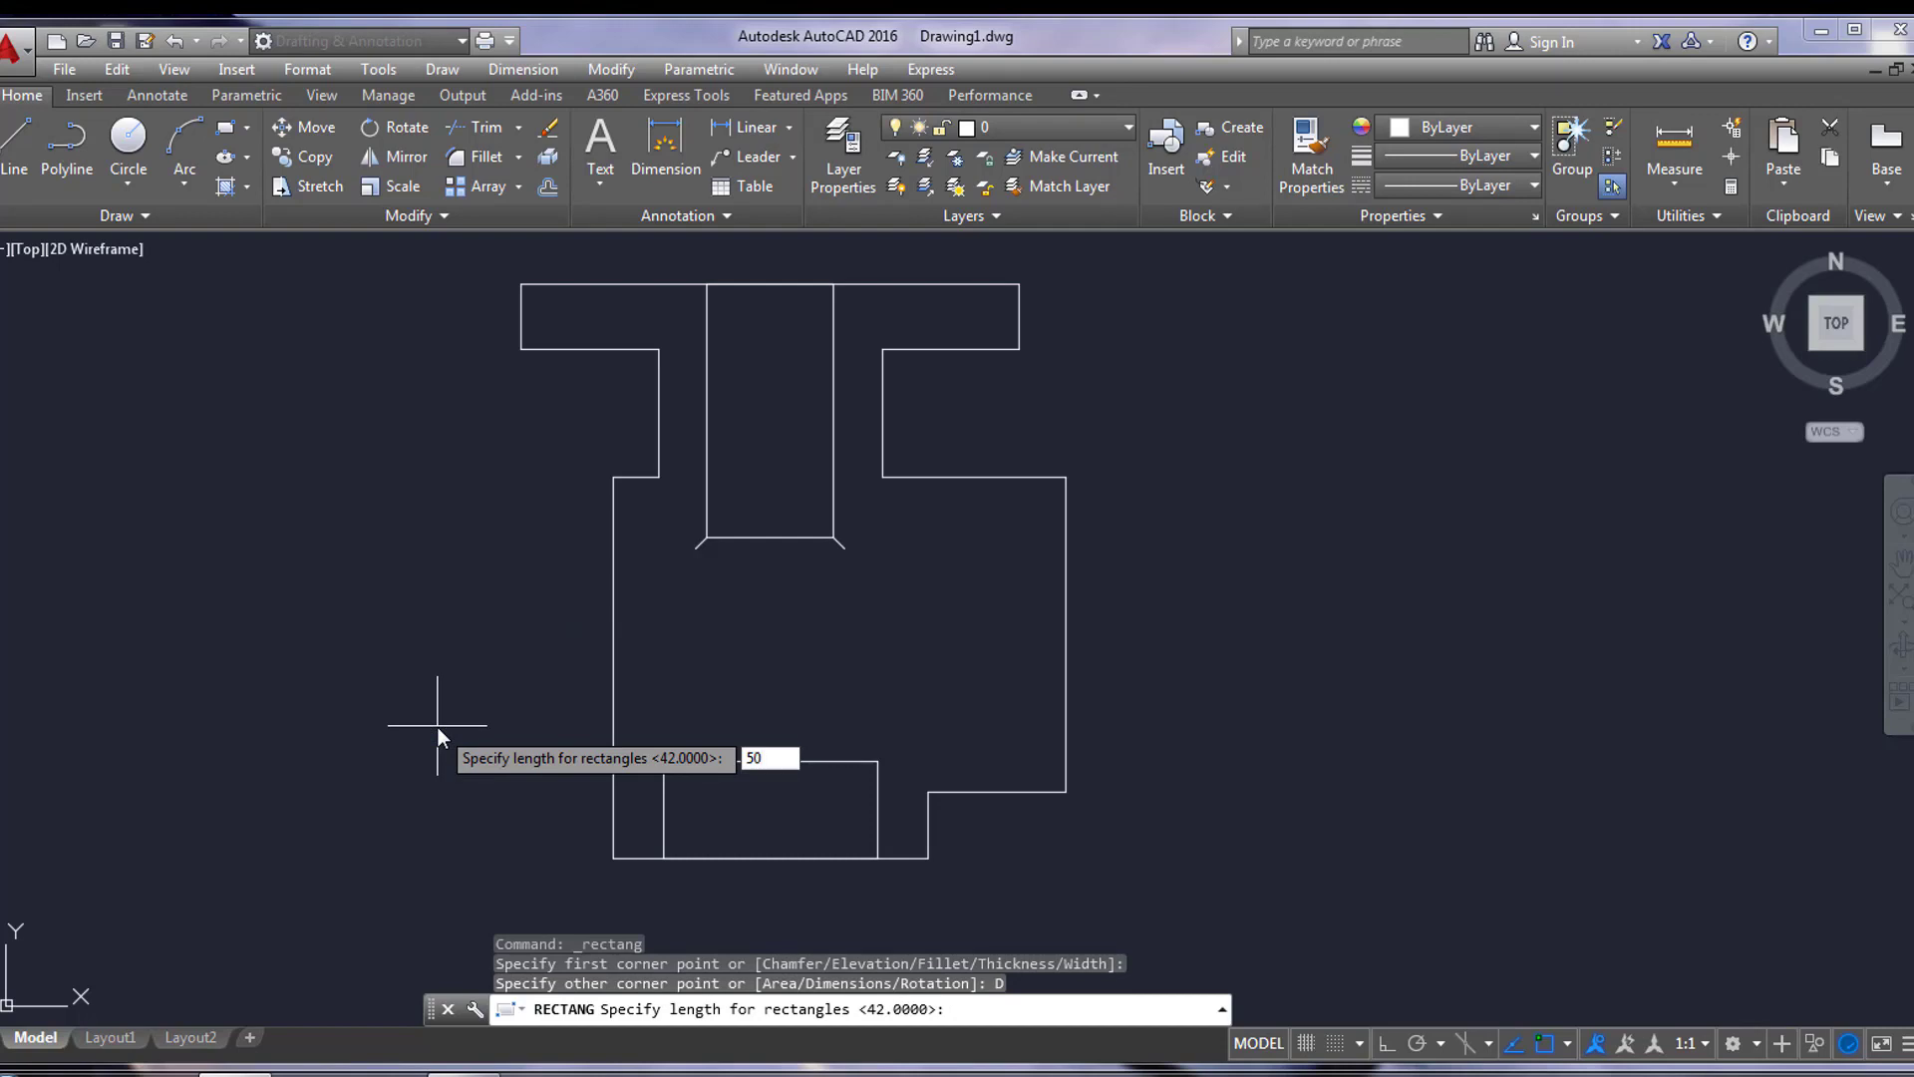
pyautogui.press('Return')
pyautogui.write('42')
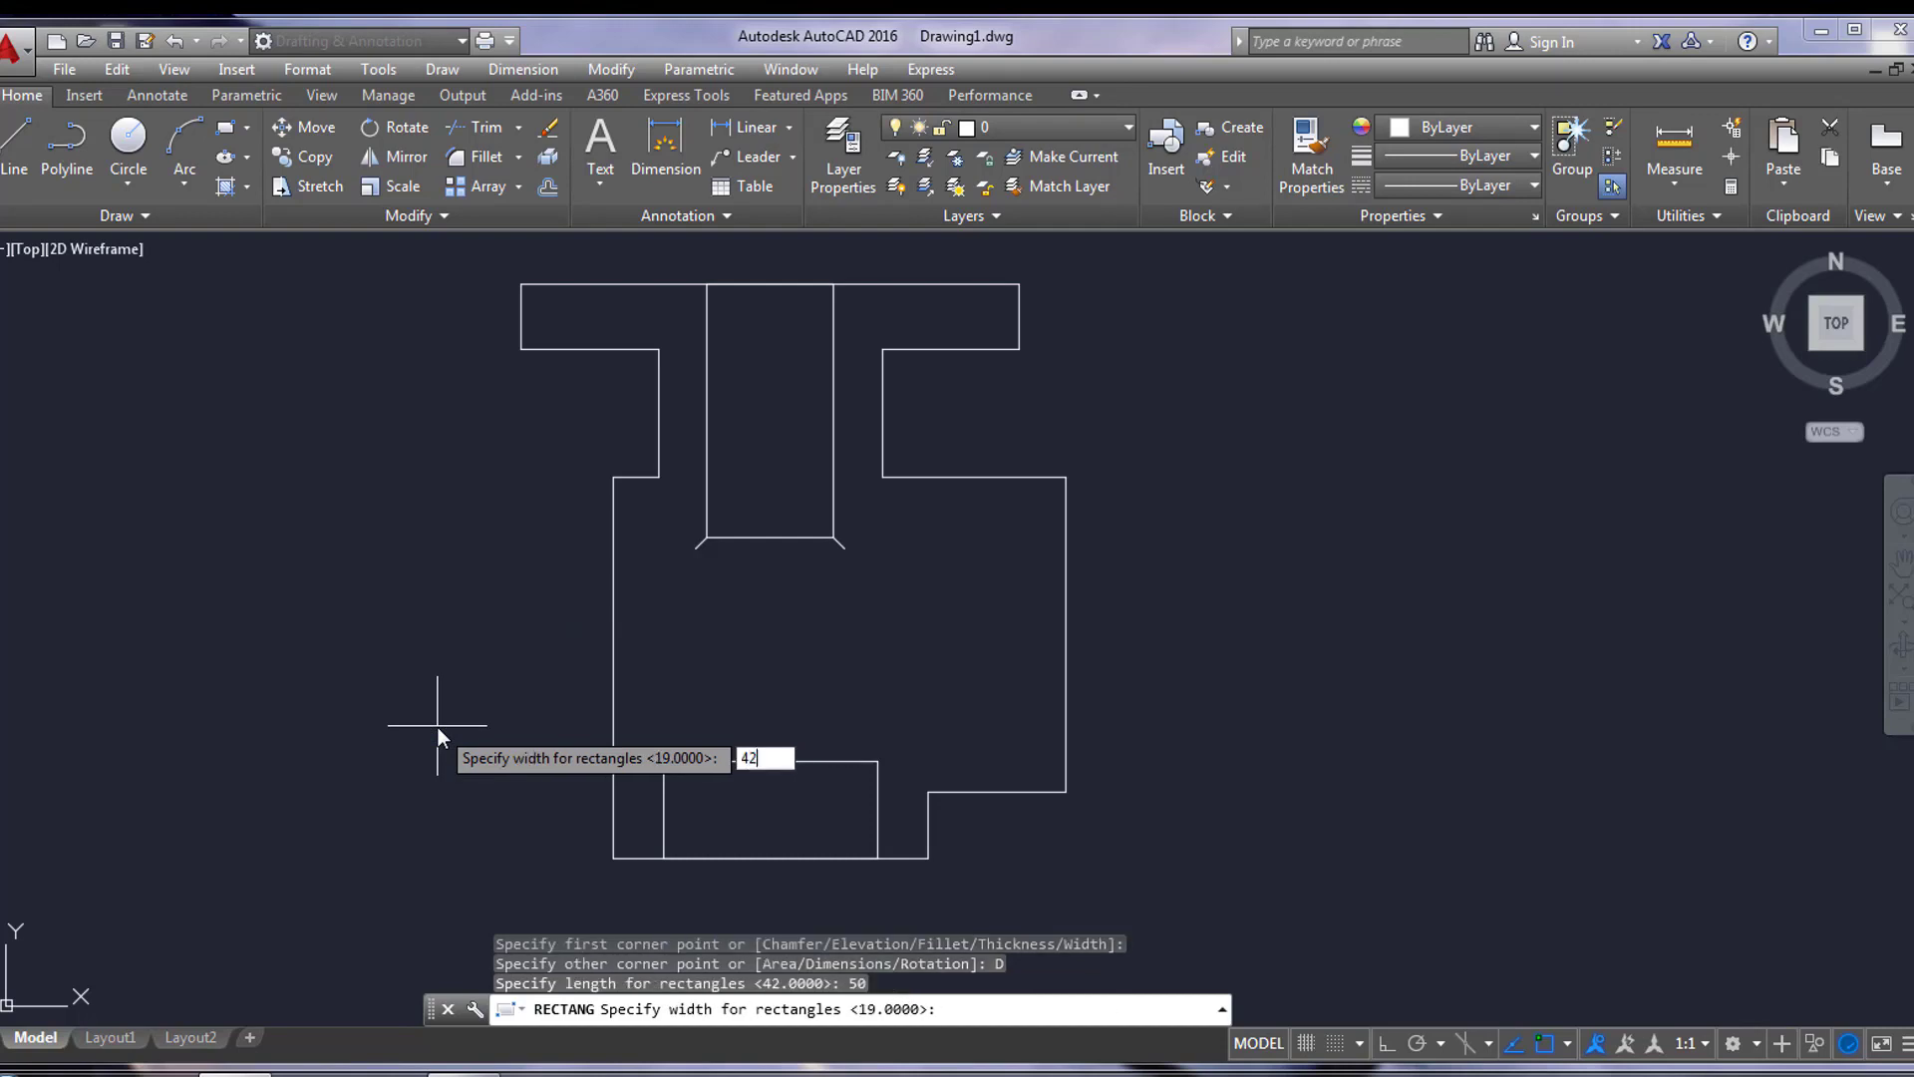
pyautogui.press('Return')
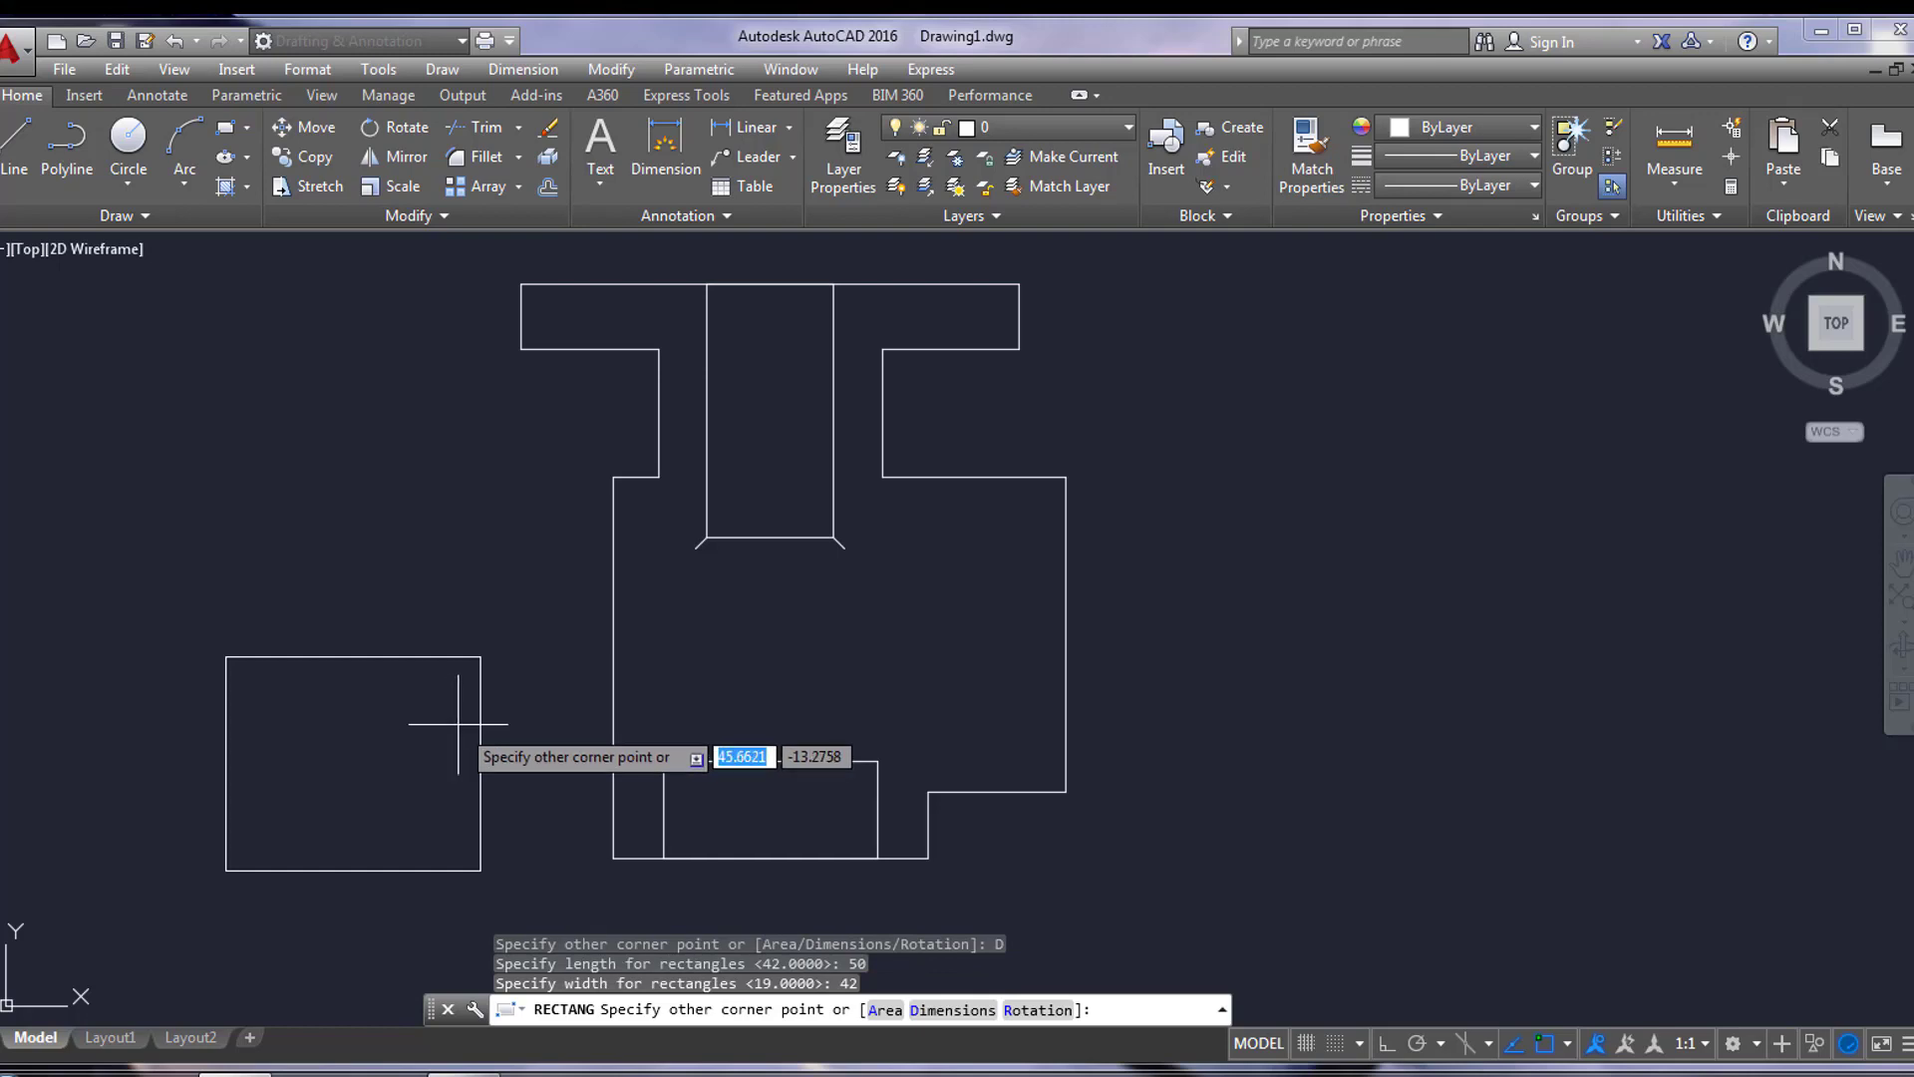
pyautogui.click(459, 725)
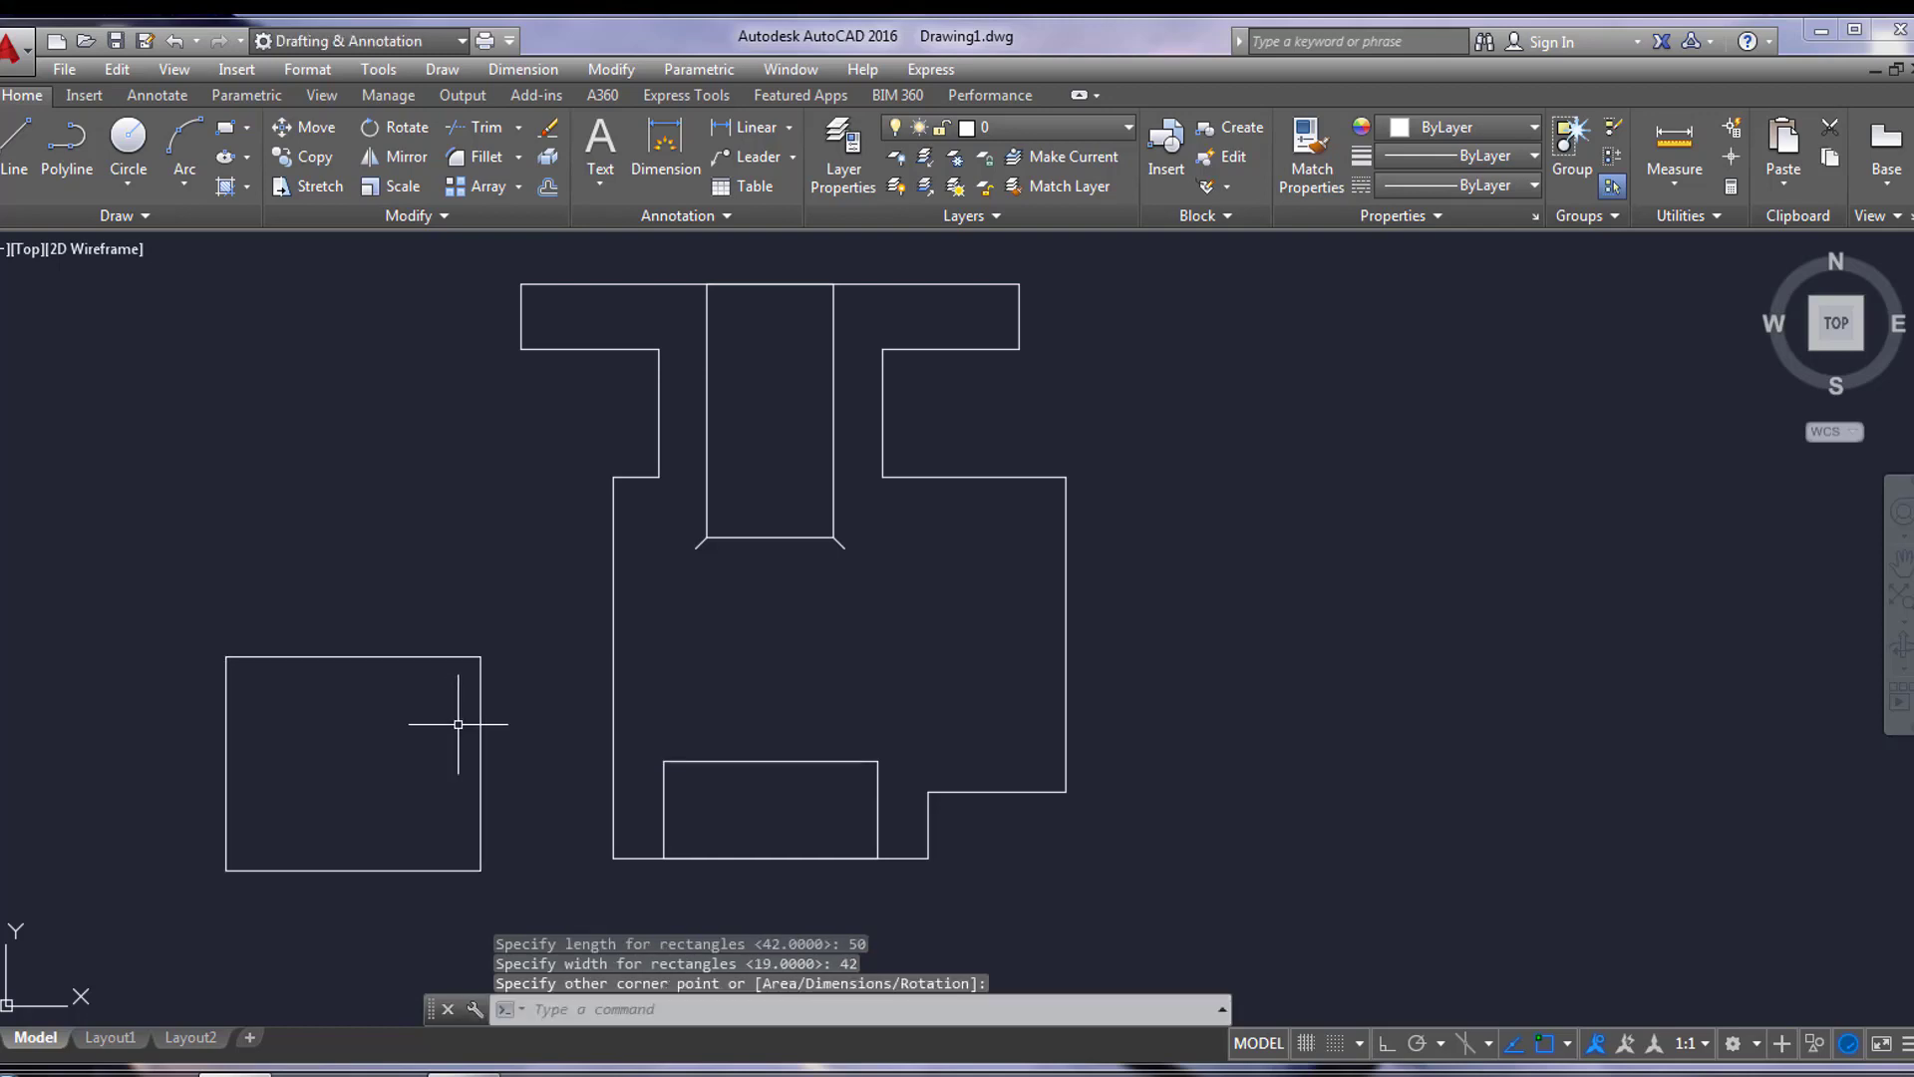
# Step: Move the 50 by 42 rectangle so its bottom edge midpoint lands on the top edge midpoint of the lower inner rectangle
pyautogui.click(525, 894)
pyautogui.click(300, 643)
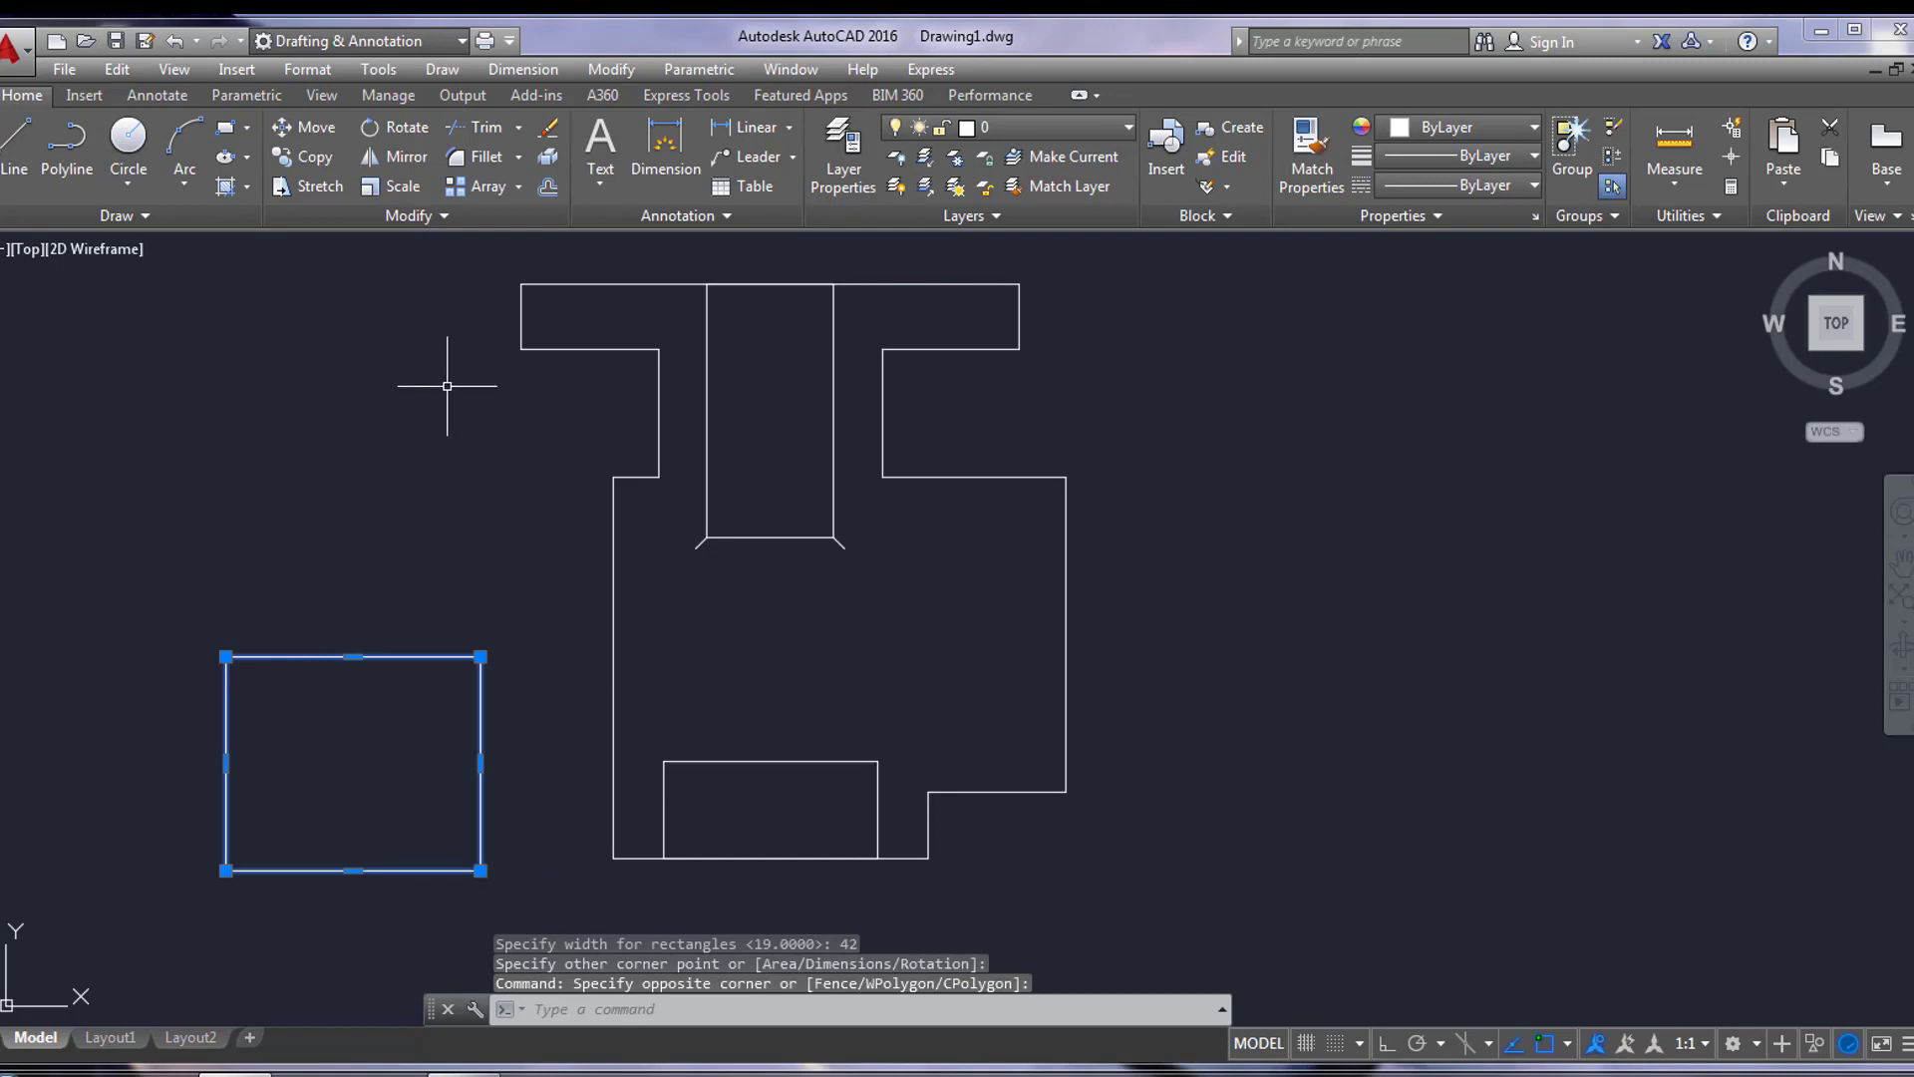
pyautogui.click(307, 132)
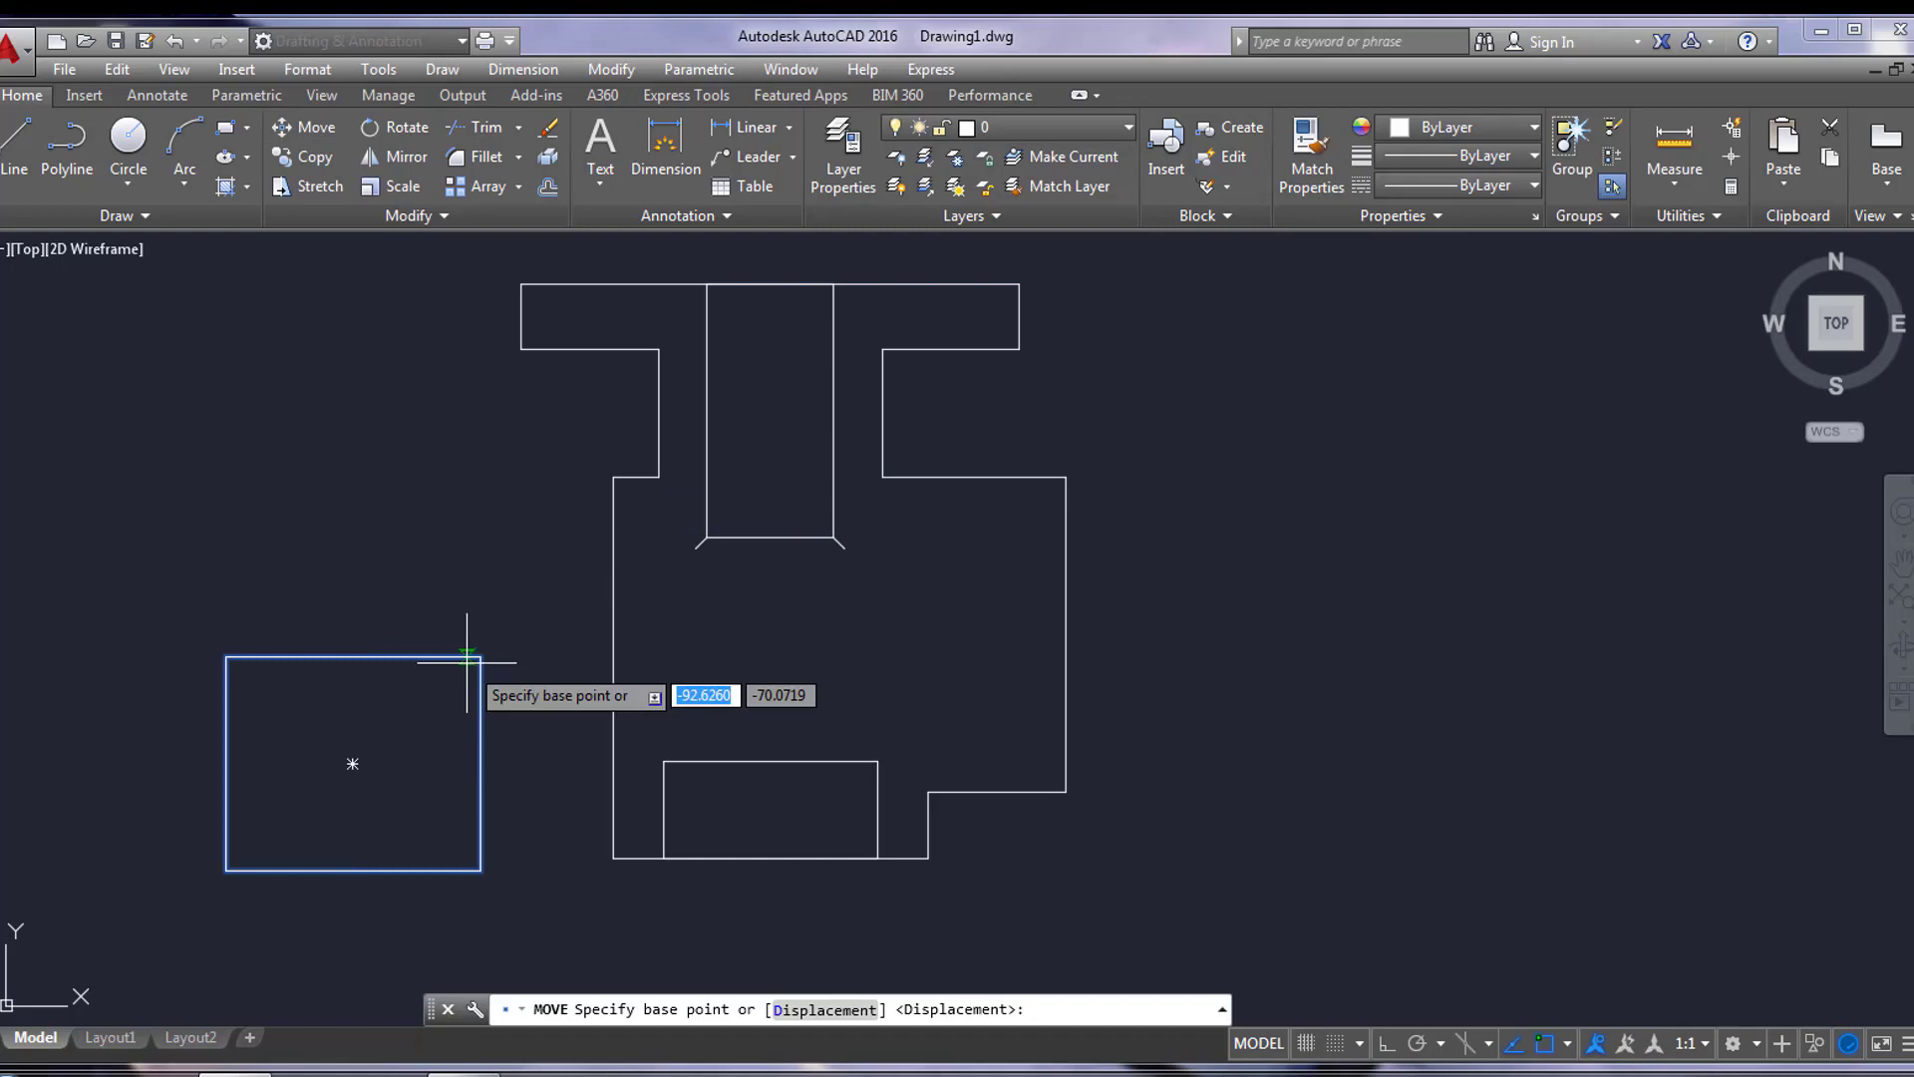
pyautogui.click(353, 871)
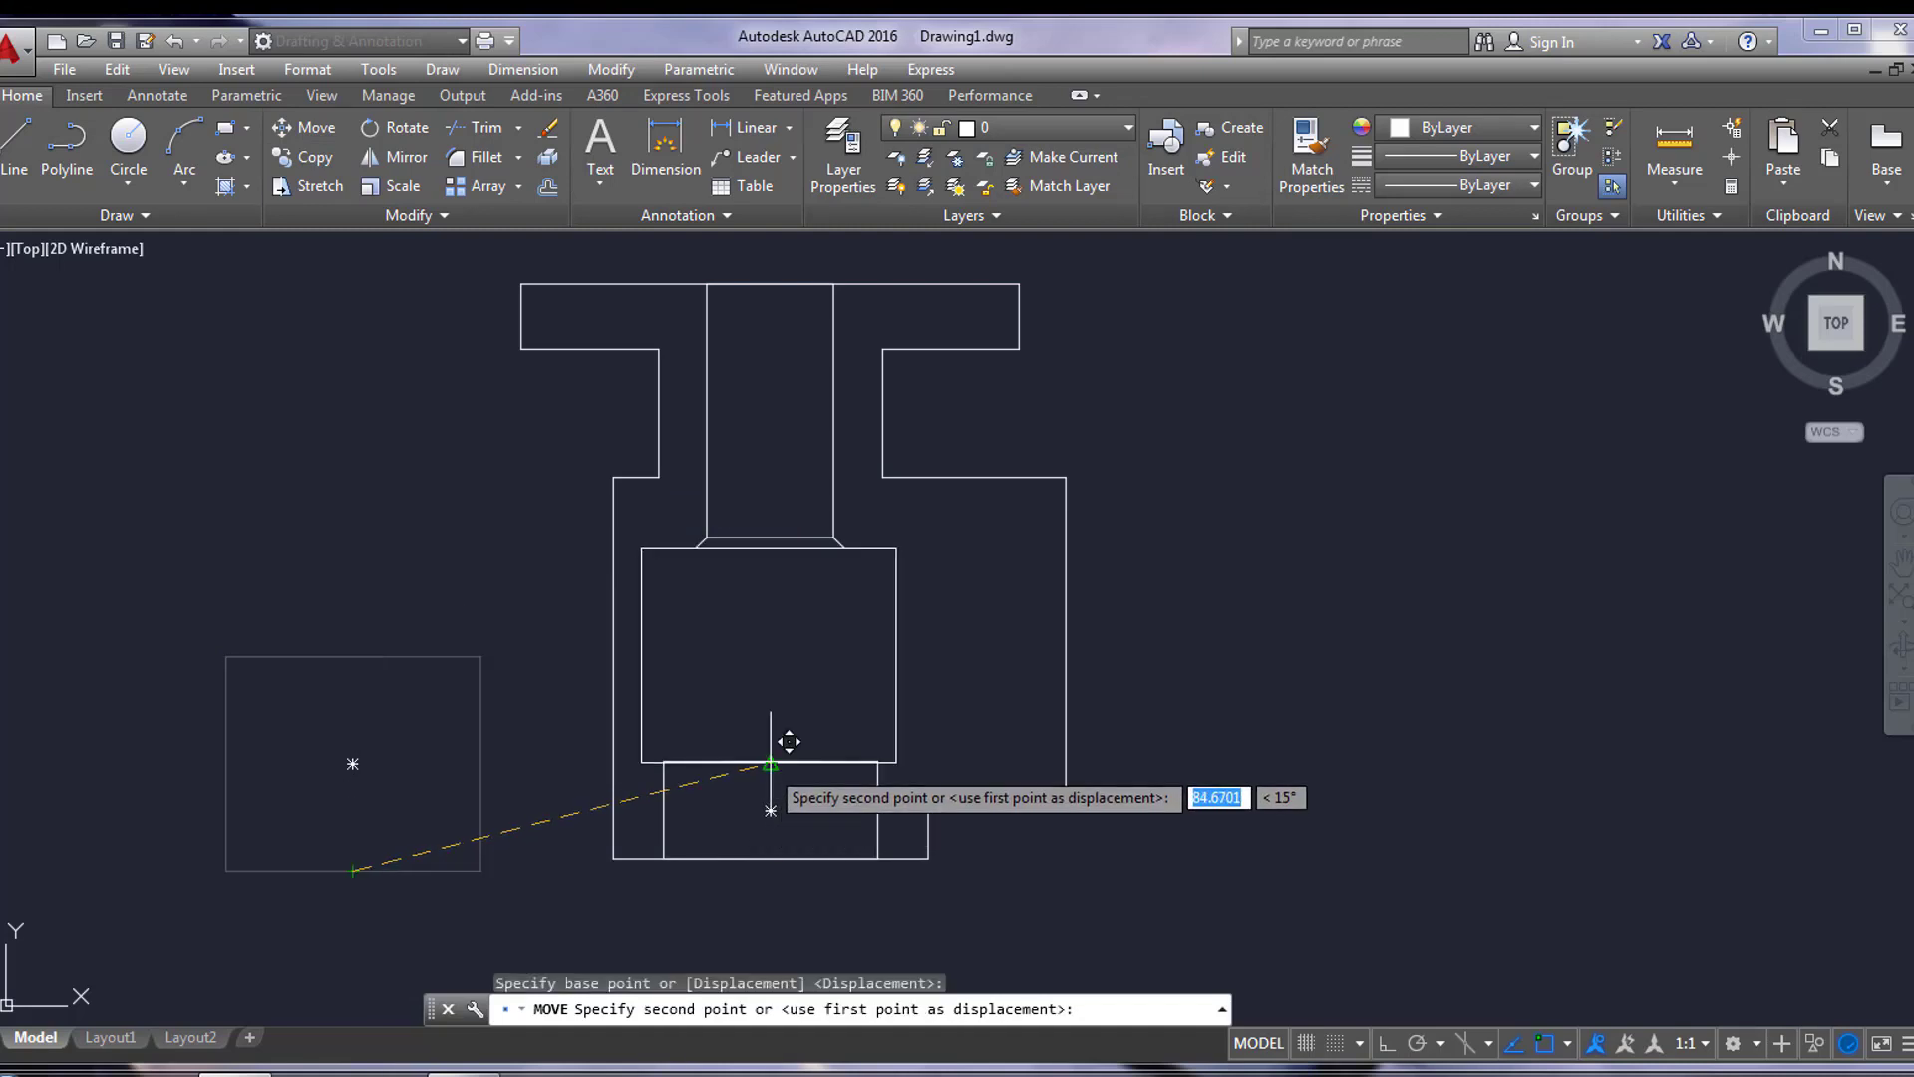
pyautogui.click(789, 741)
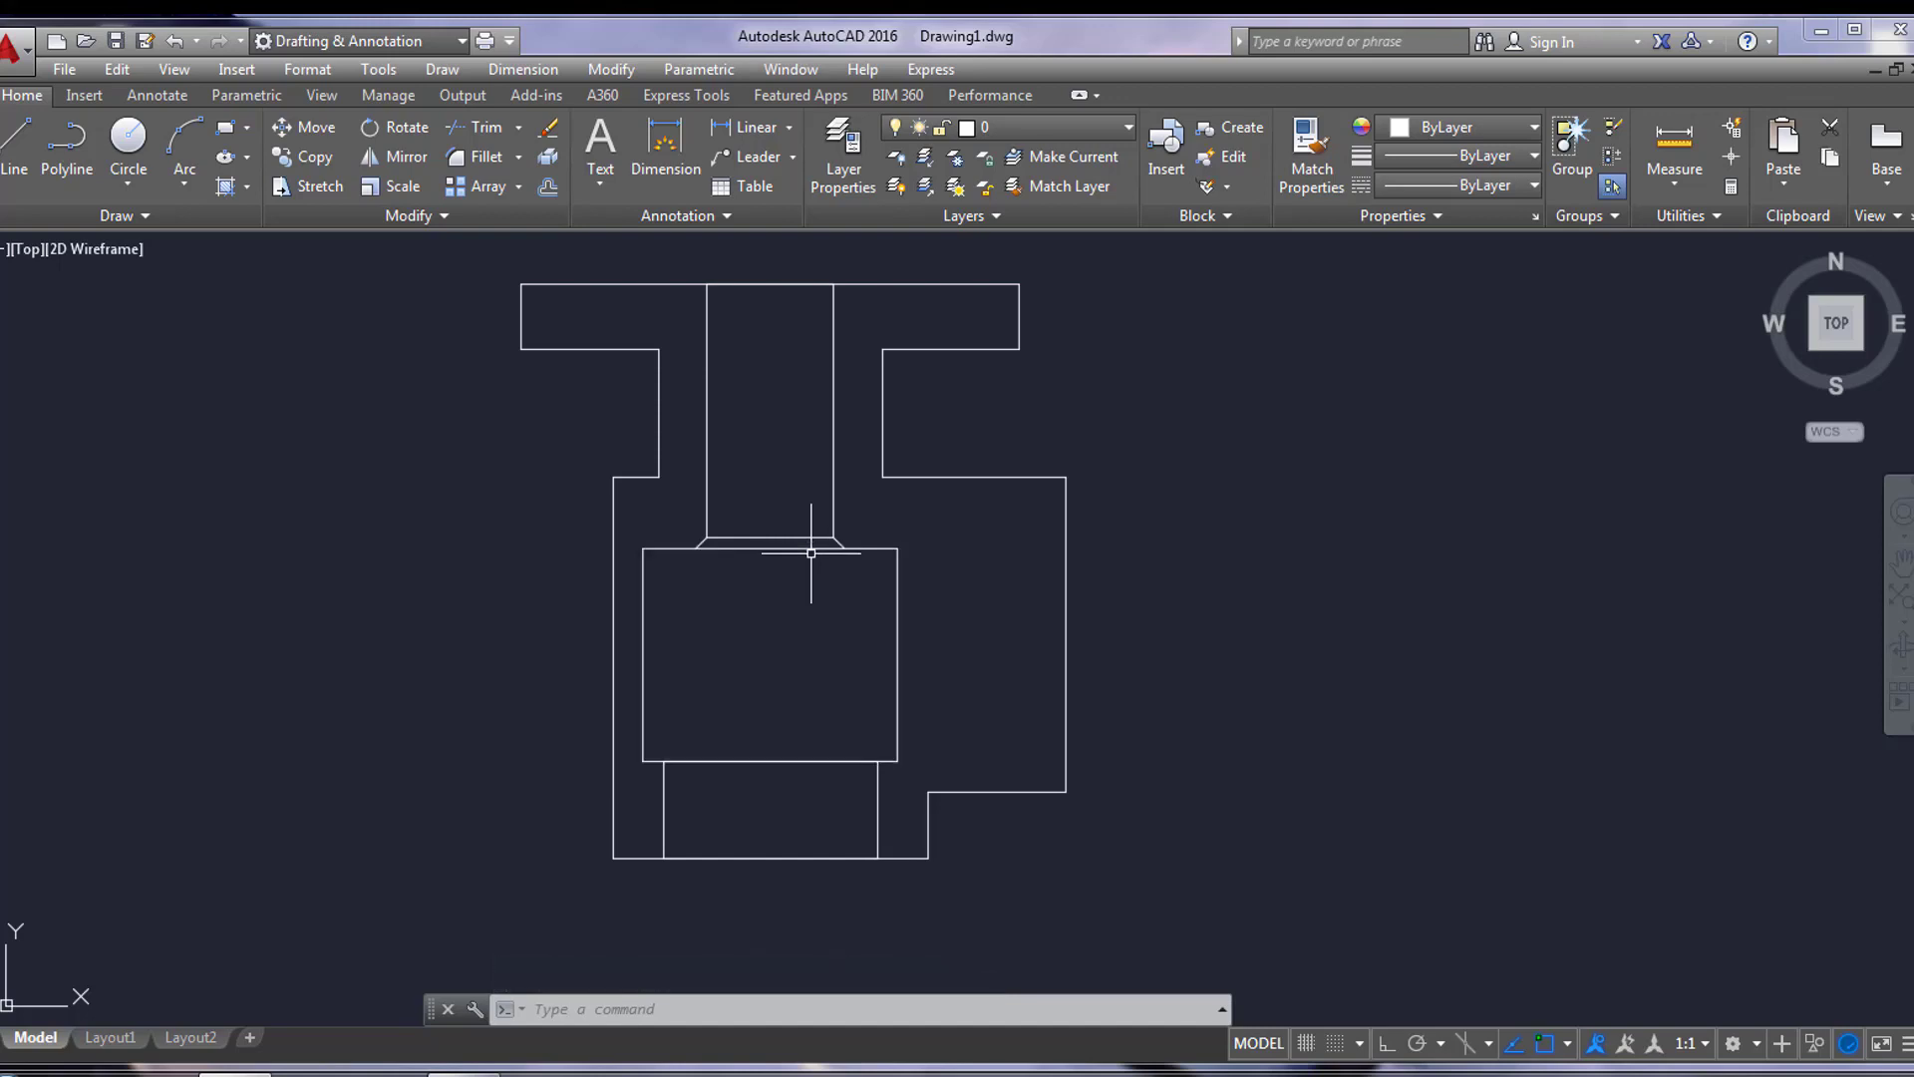
pyautogui.click(460, 129)
pyautogui.scroll(10, 827, 539)
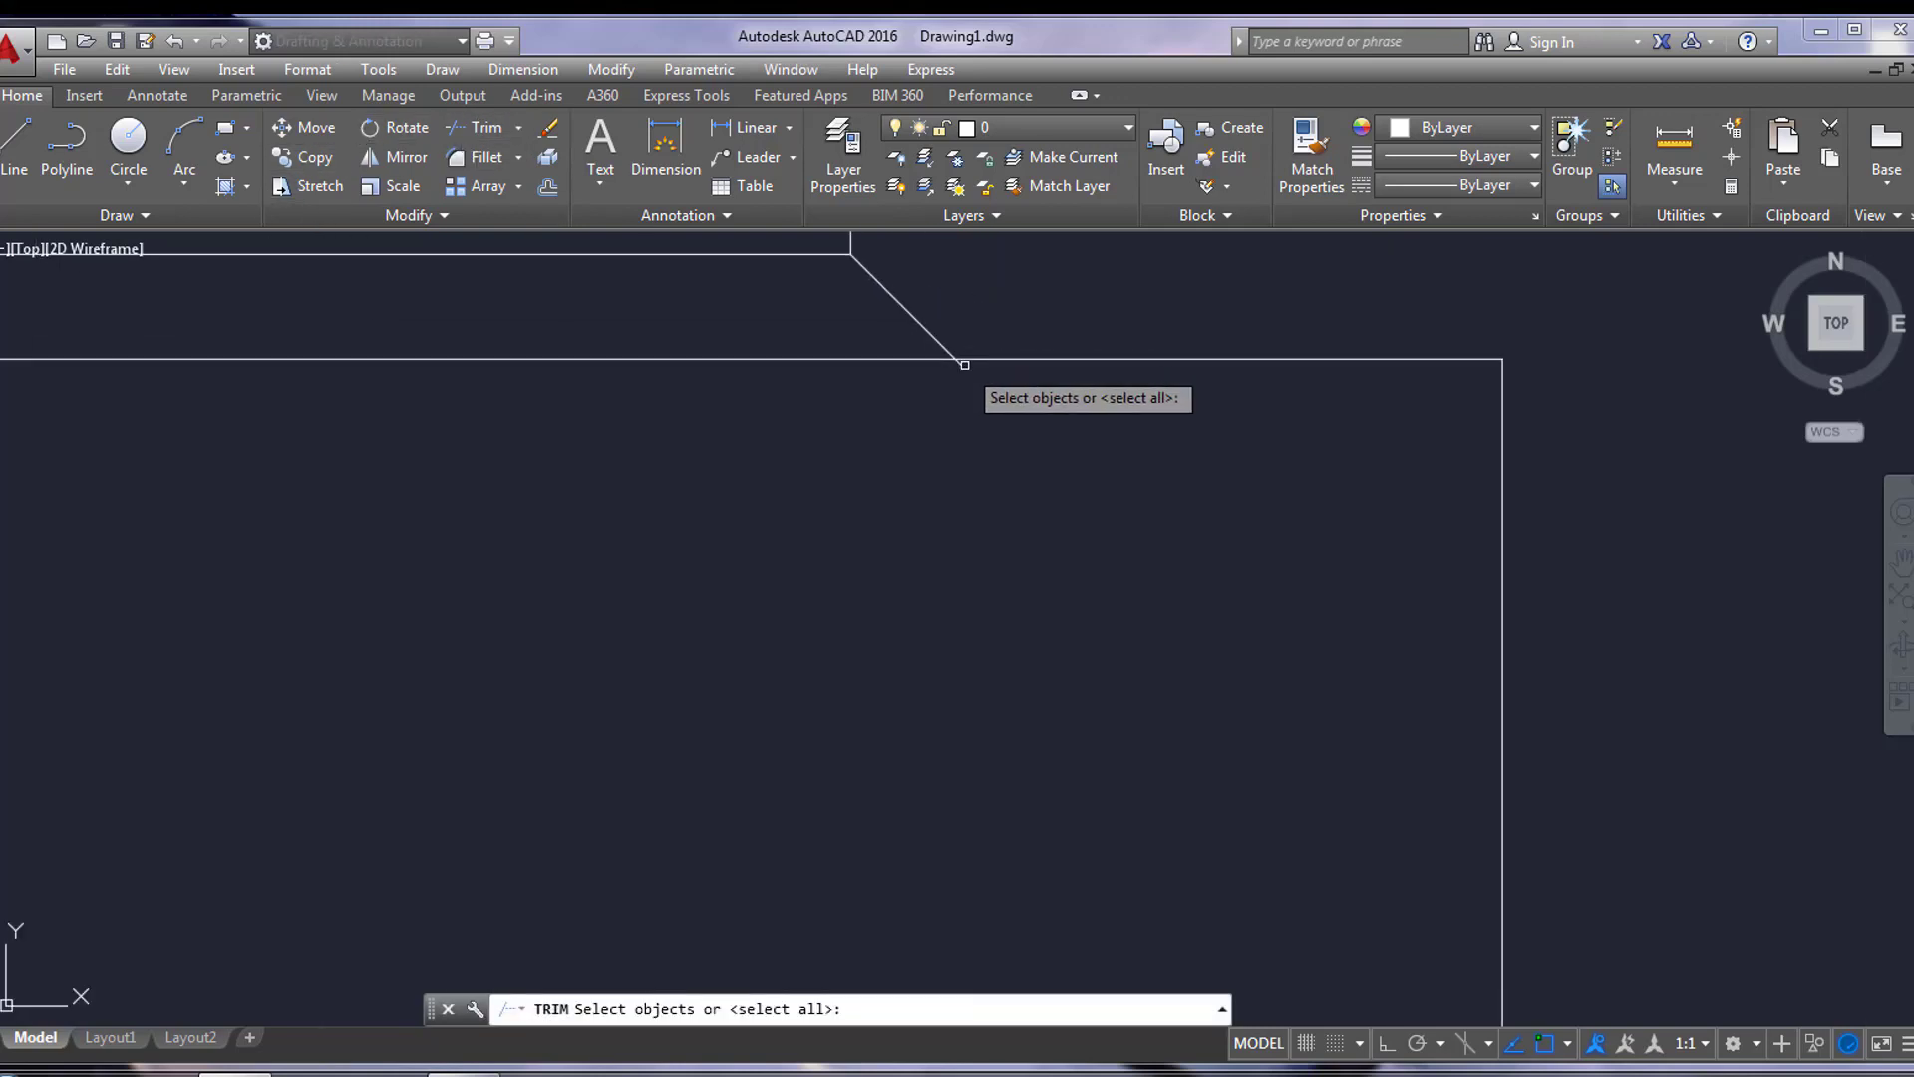
pyautogui.click(940, 343)
pyautogui.moveTo(811, 429); pyautogui.dragTo(678, 496, button='middle')
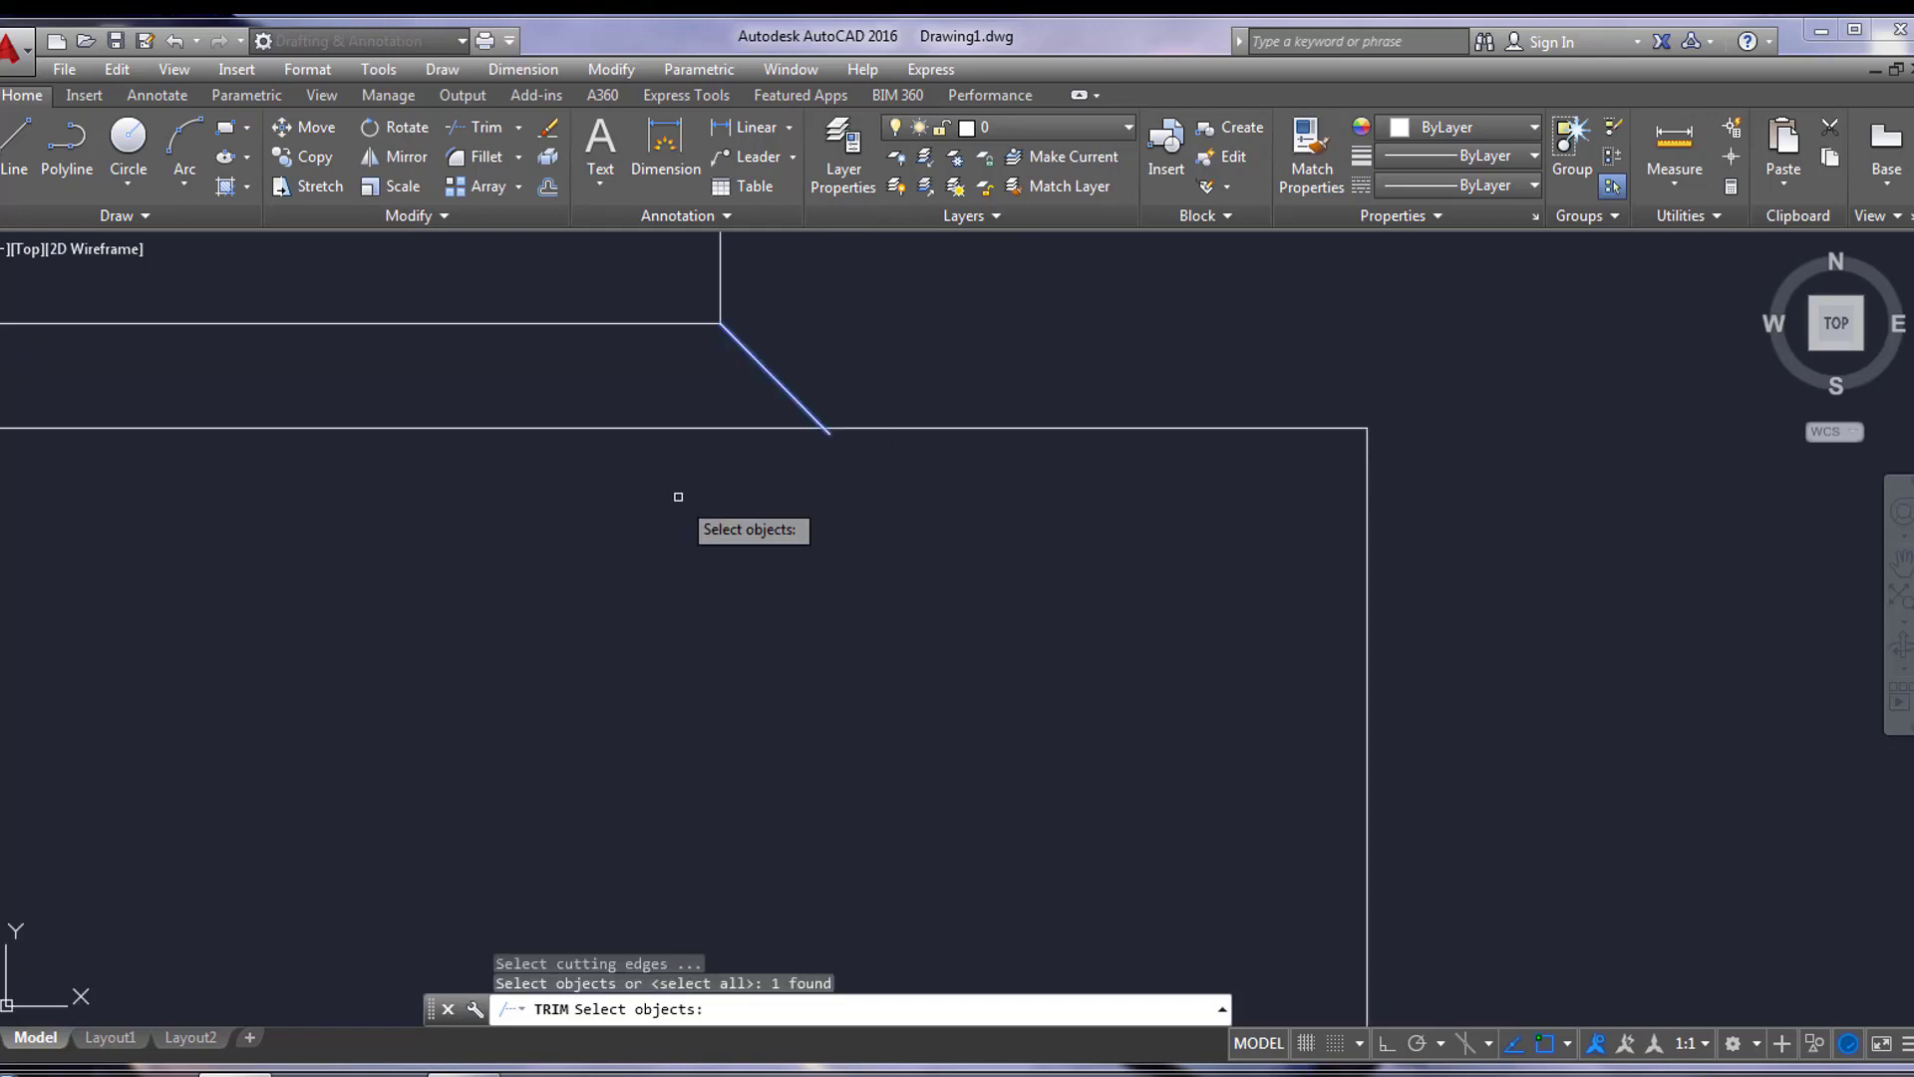
pyautogui.scroll(3, 820, 435)
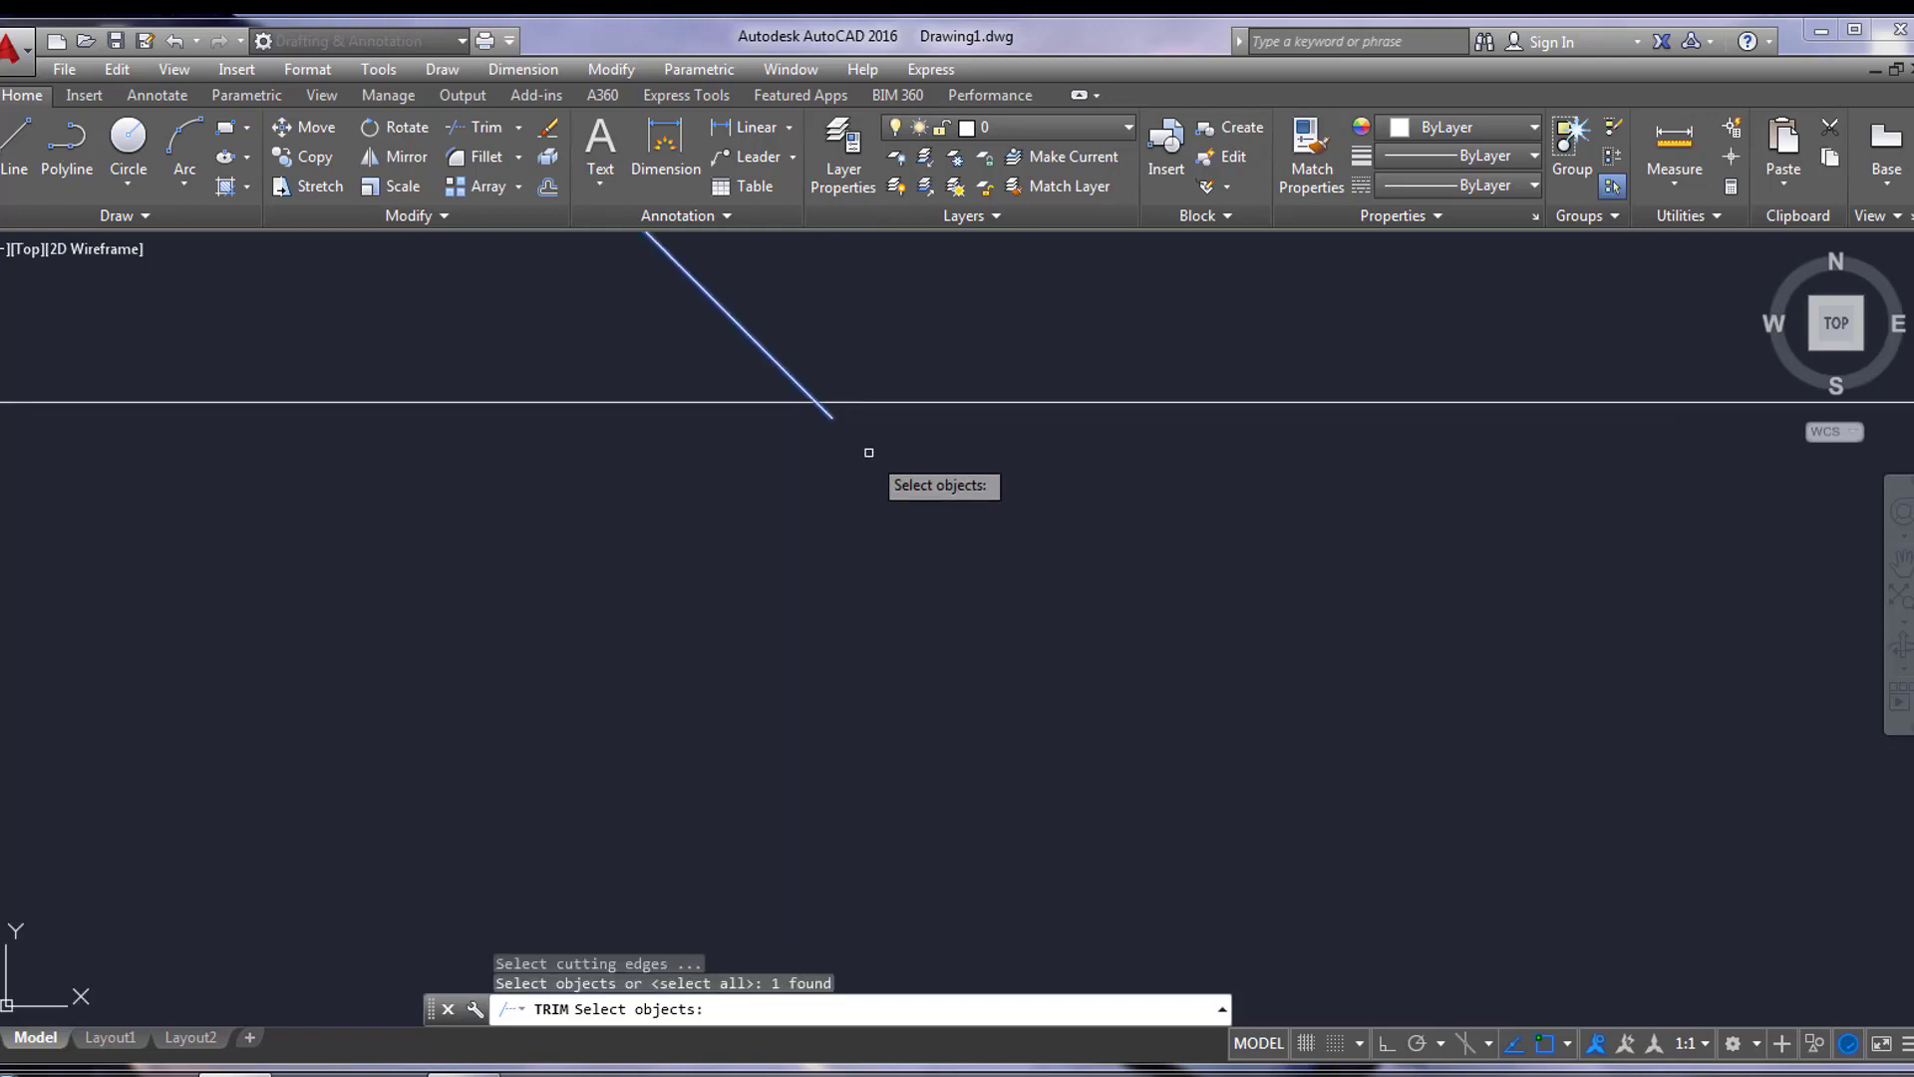
pyautogui.press('Escape')
# Step: Trim the ends of both short angled lines that extend past the top edge of the 50 by 42 rectangle
pyautogui.click(476, 128)
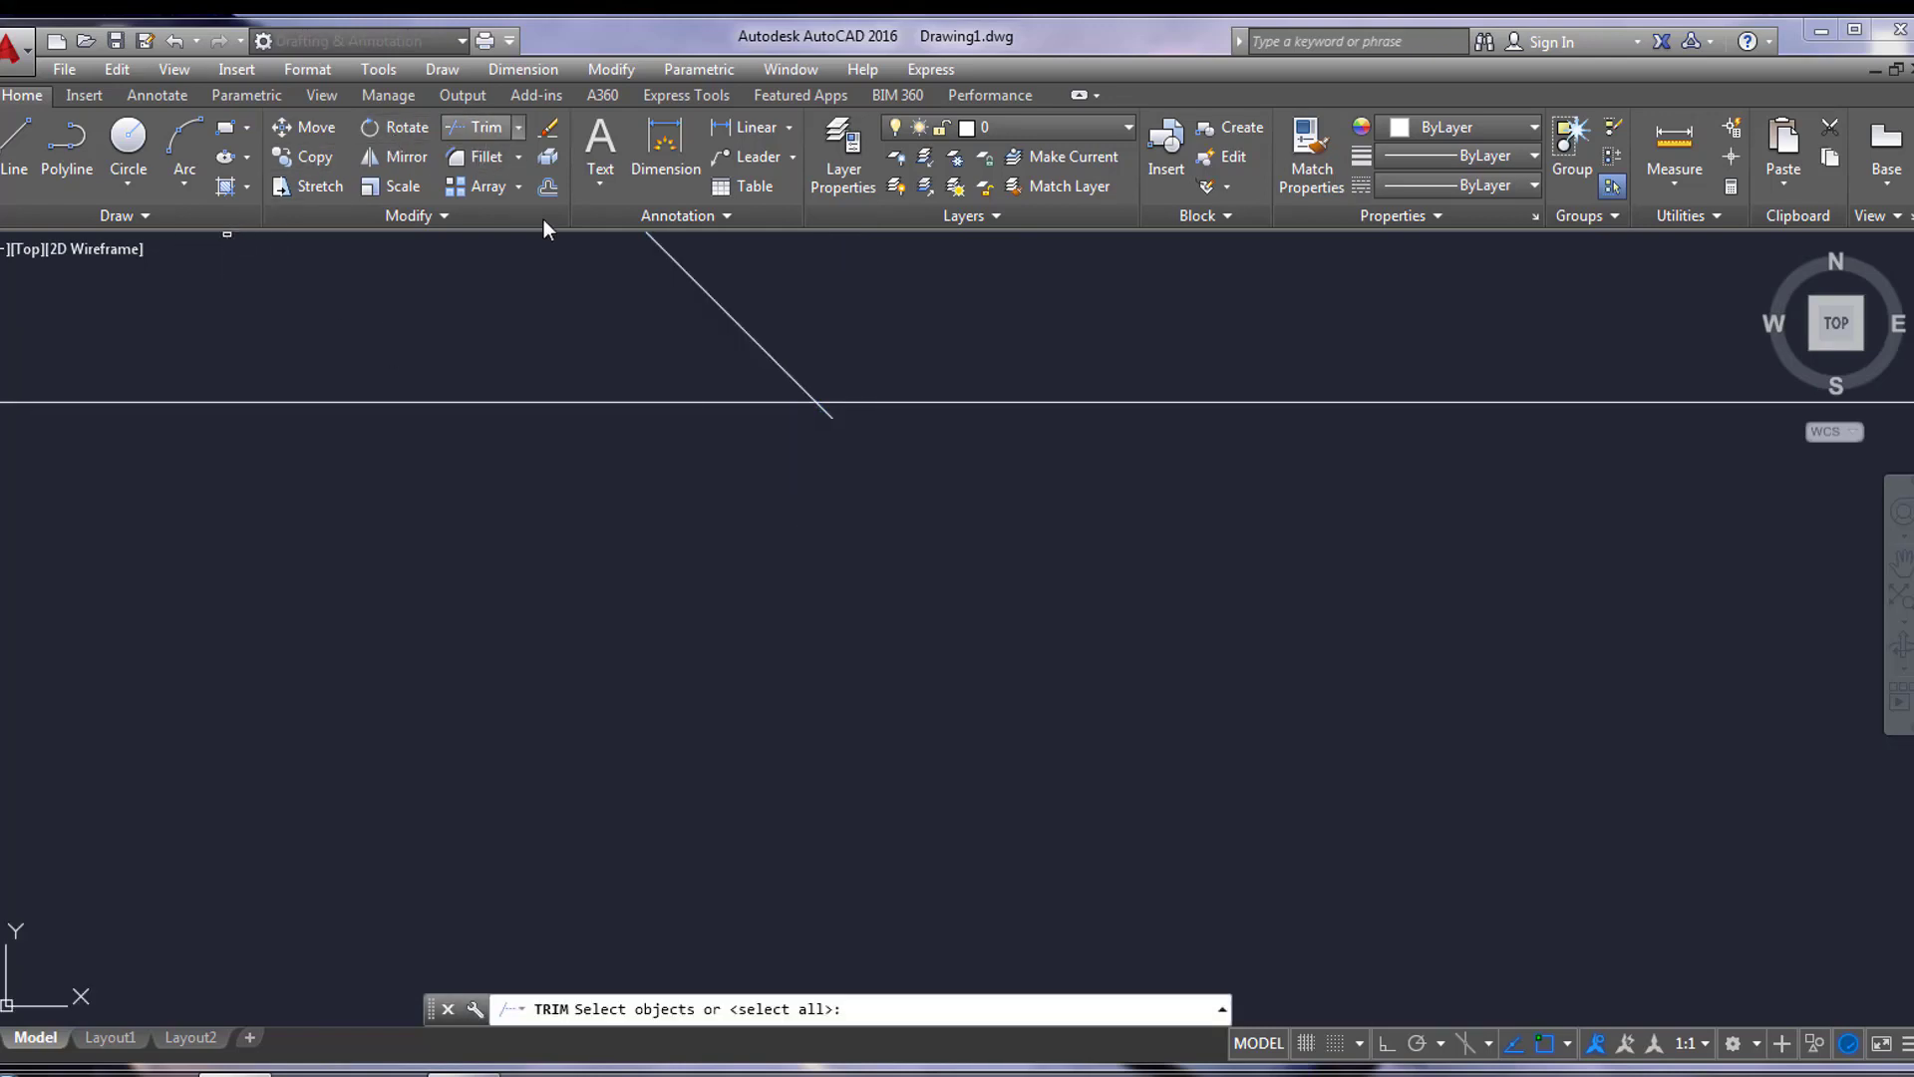
pyautogui.press('Return')
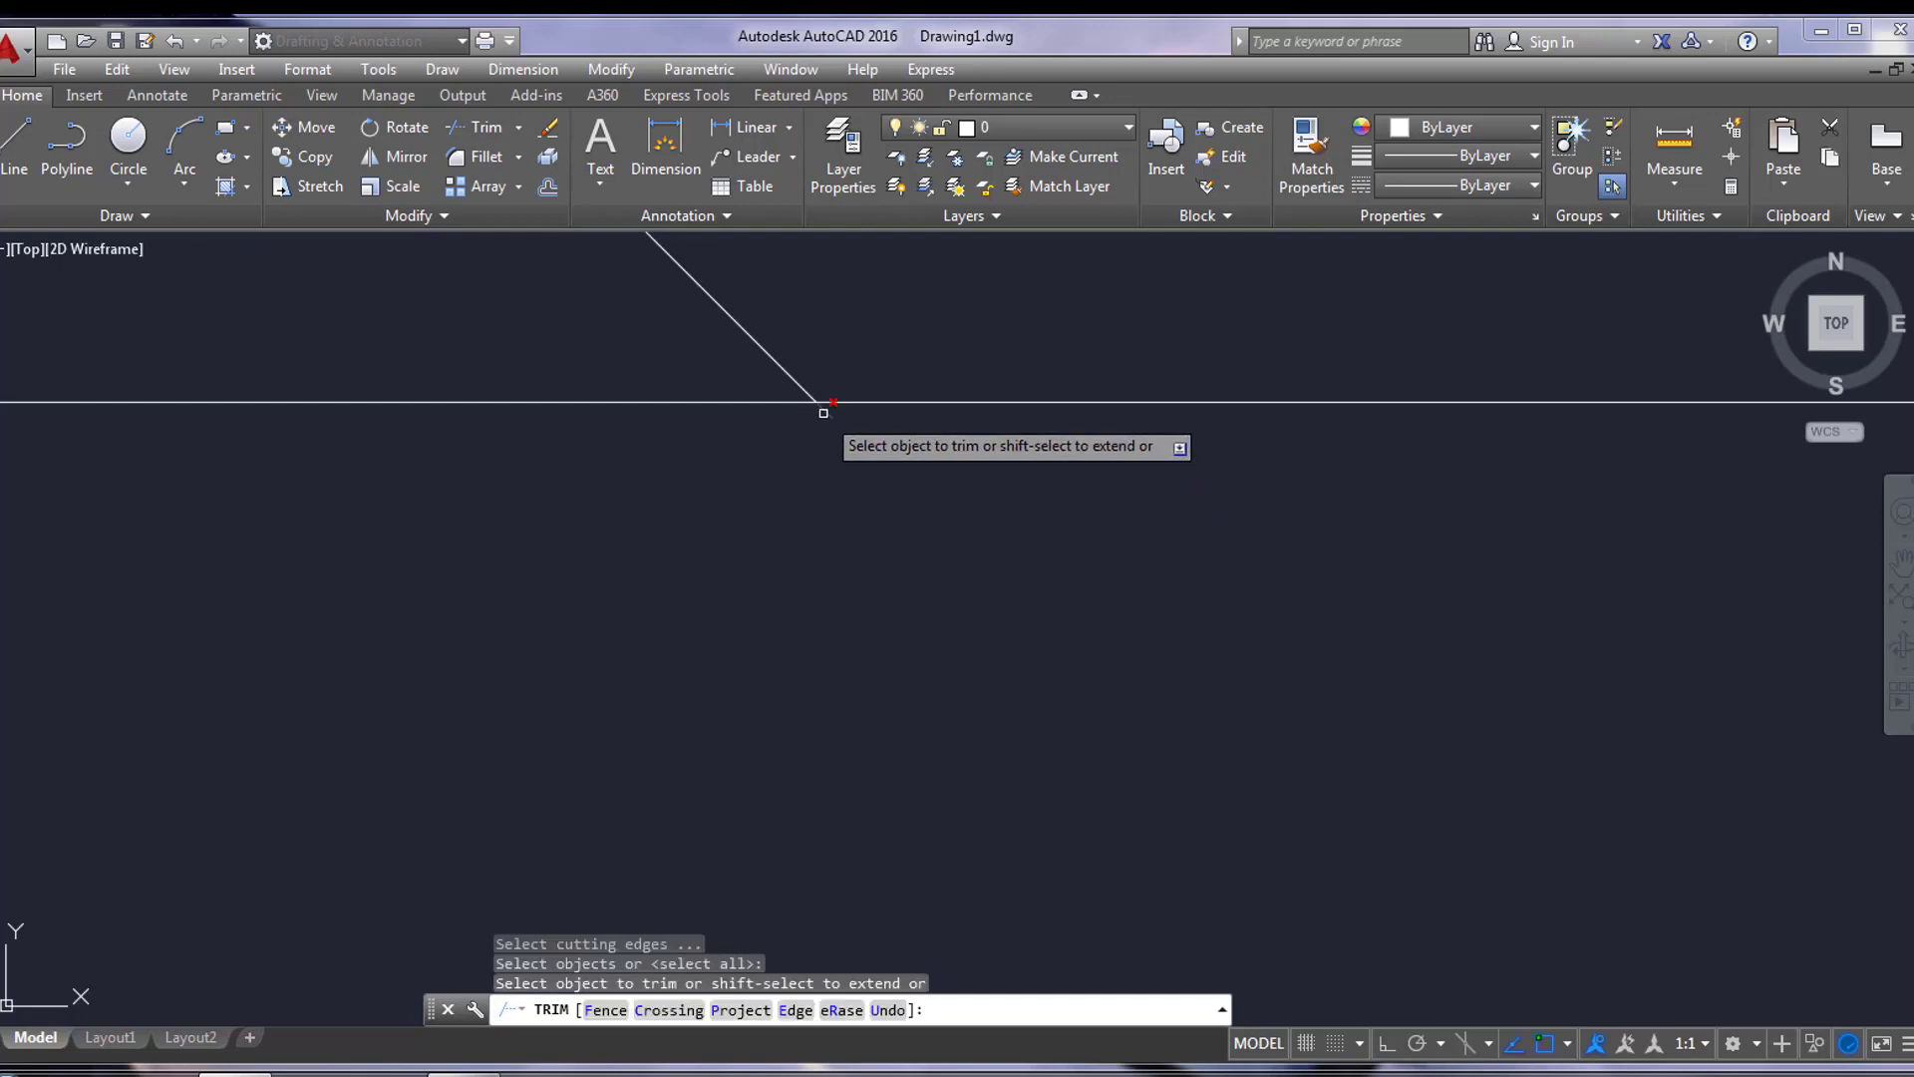
pyautogui.scroll(-3, 575, 574)
pyautogui.scroll(-3, 509, 534)
pyautogui.scroll(3, 119, 516)
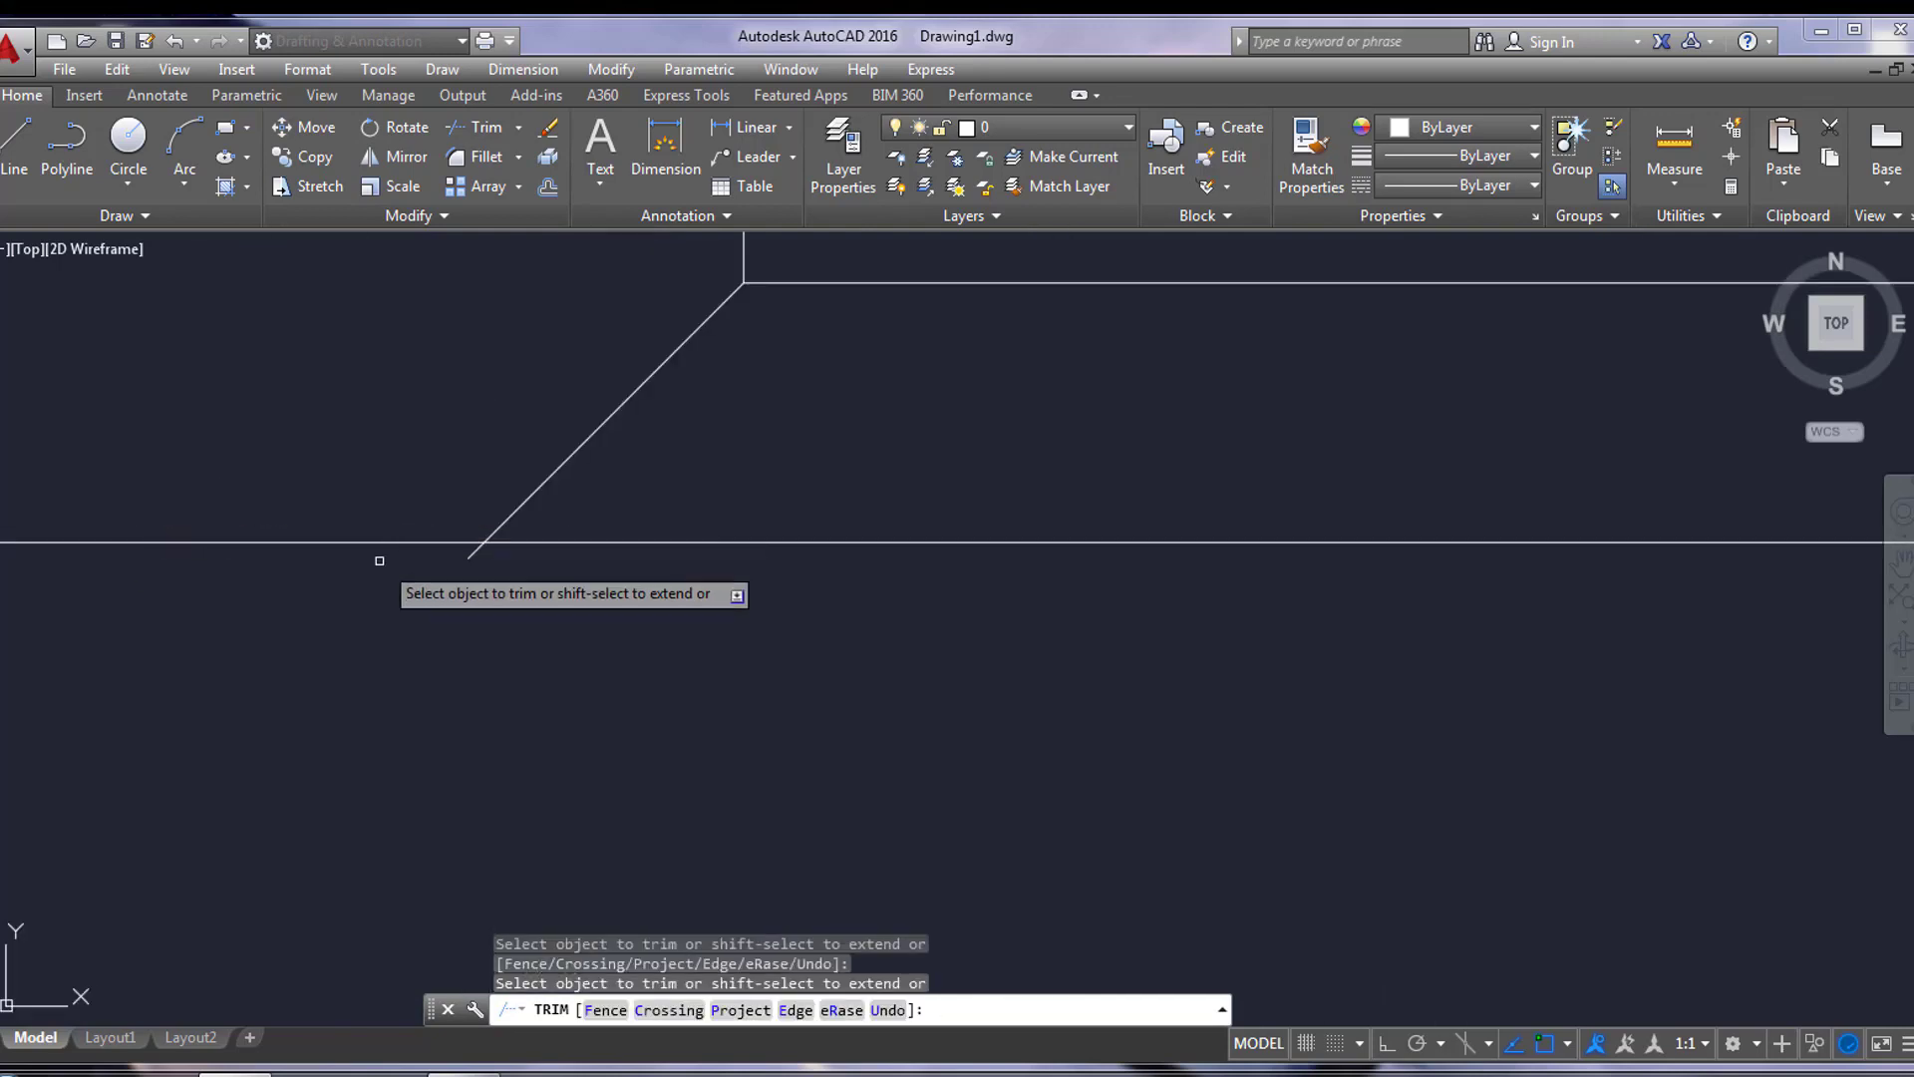
pyautogui.scroll(2, 411, 568)
pyautogui.click(580, 527)
pyautogui.scroll(-3, 931, 604)
pyautogui.scroll(-3, 930, 604)
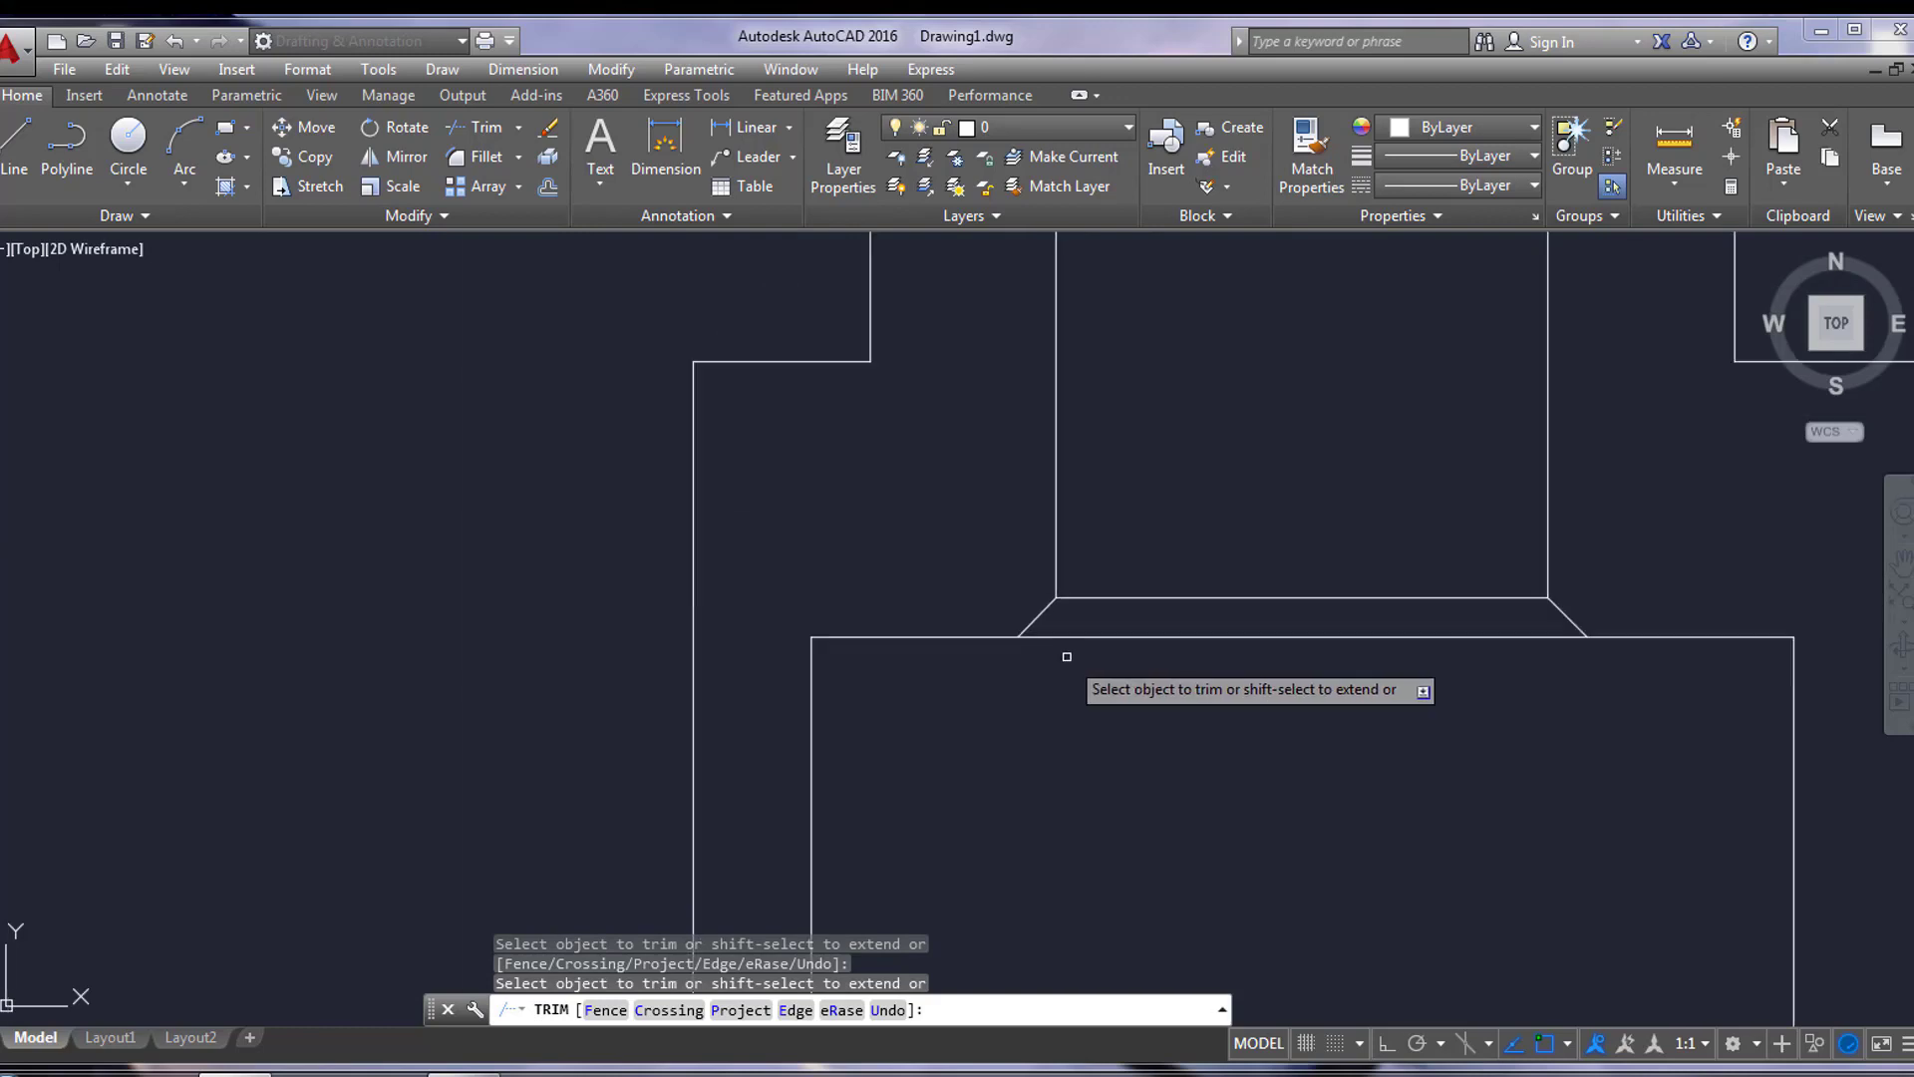
pyautogui.scroll(4, 816, 548)
pyautogui.press('Return')
# Step: Fillet all corners of the 50 by 42 rectangle at once as a polyline with radius 3
pyautogui.scroll(-2, 1266, 653)
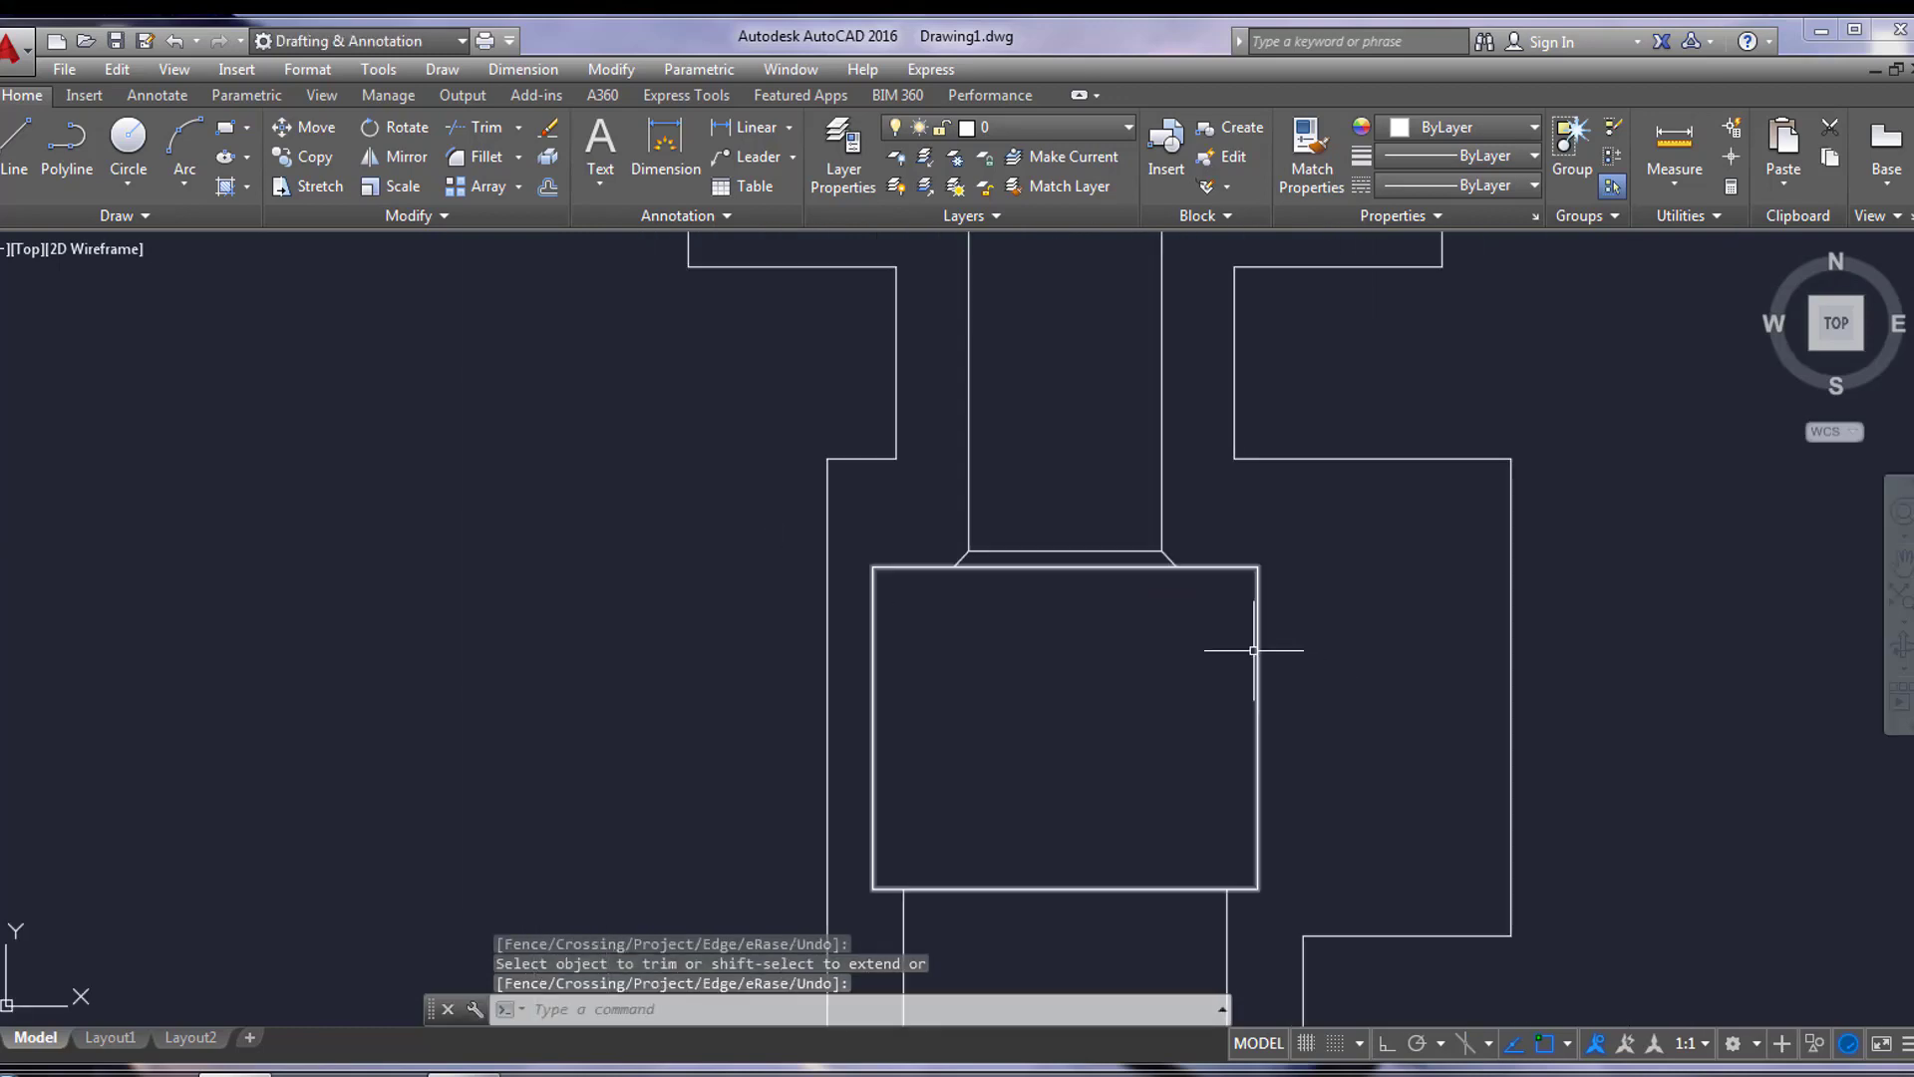
pyautogui.moveTo(1252, 649); pyautogui.dragTo(997, 638, button='middle')
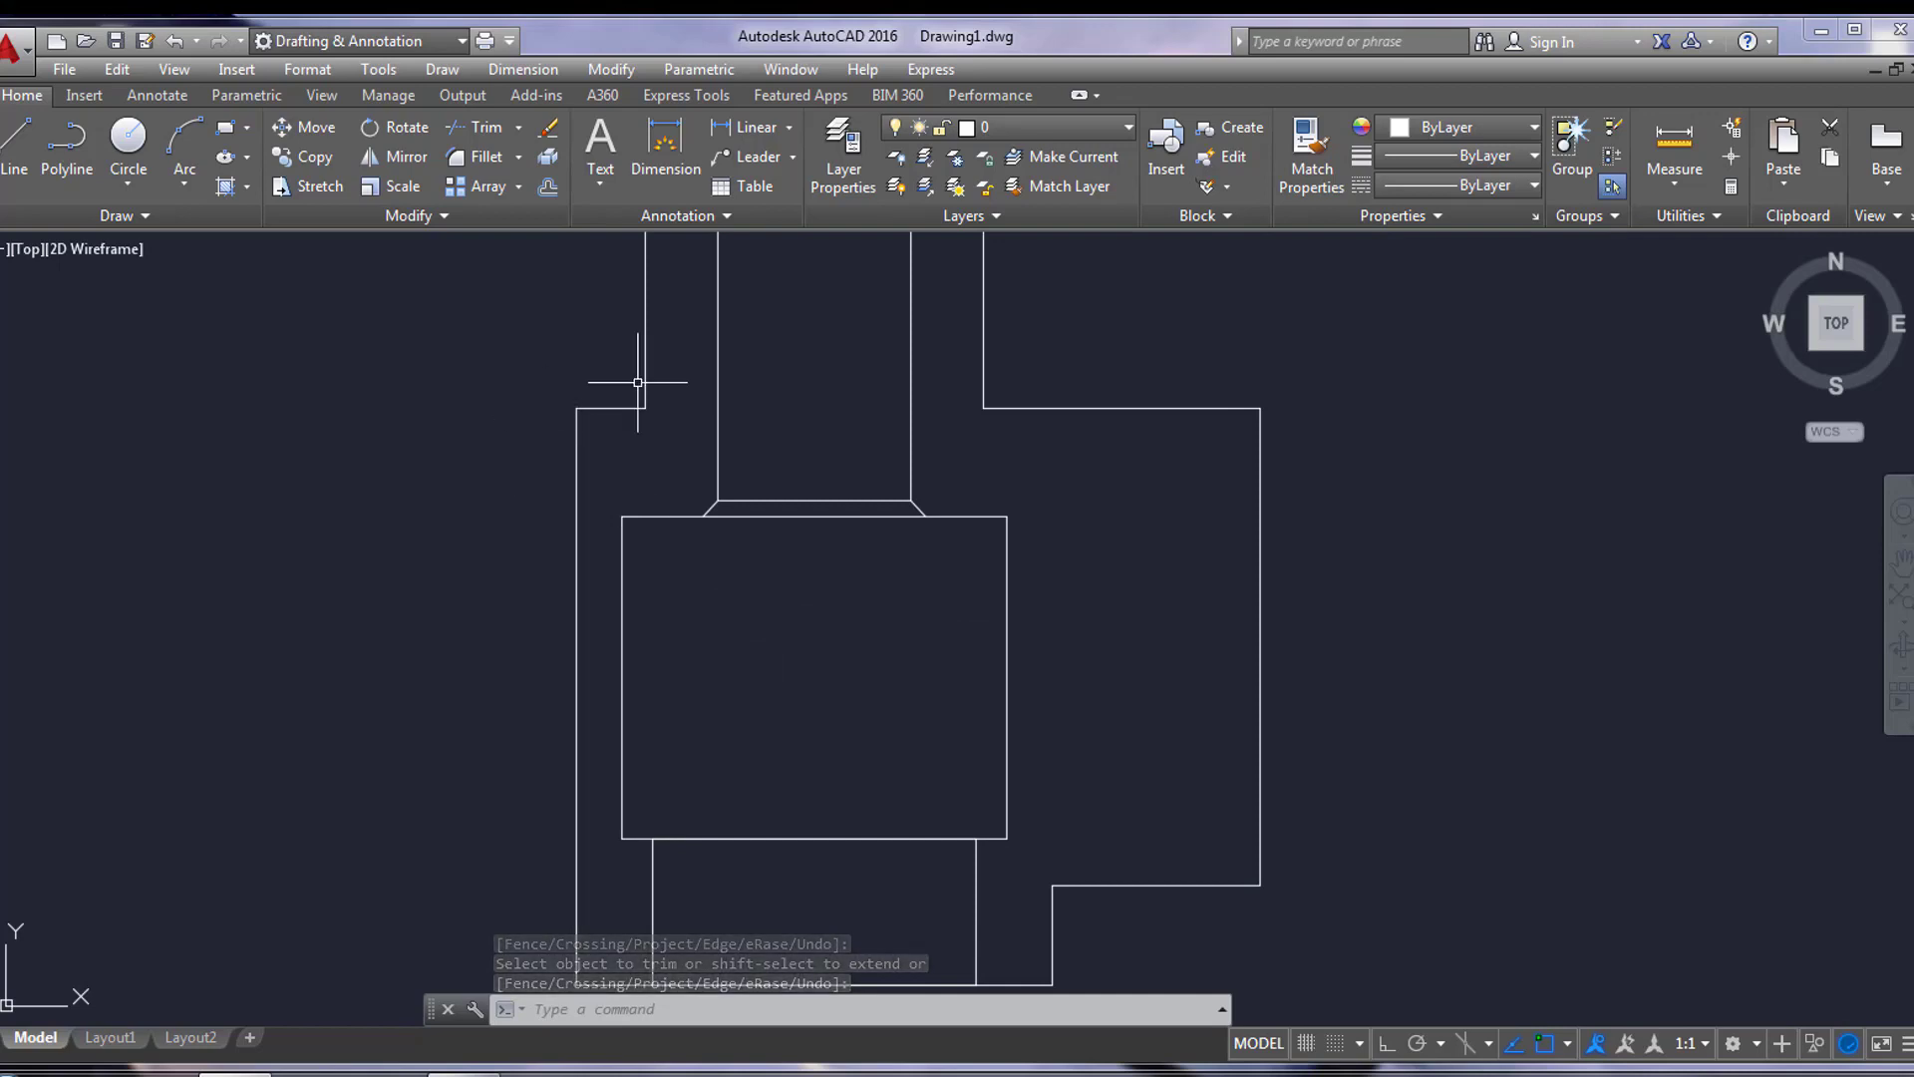
pyautogui.click(482, 149)
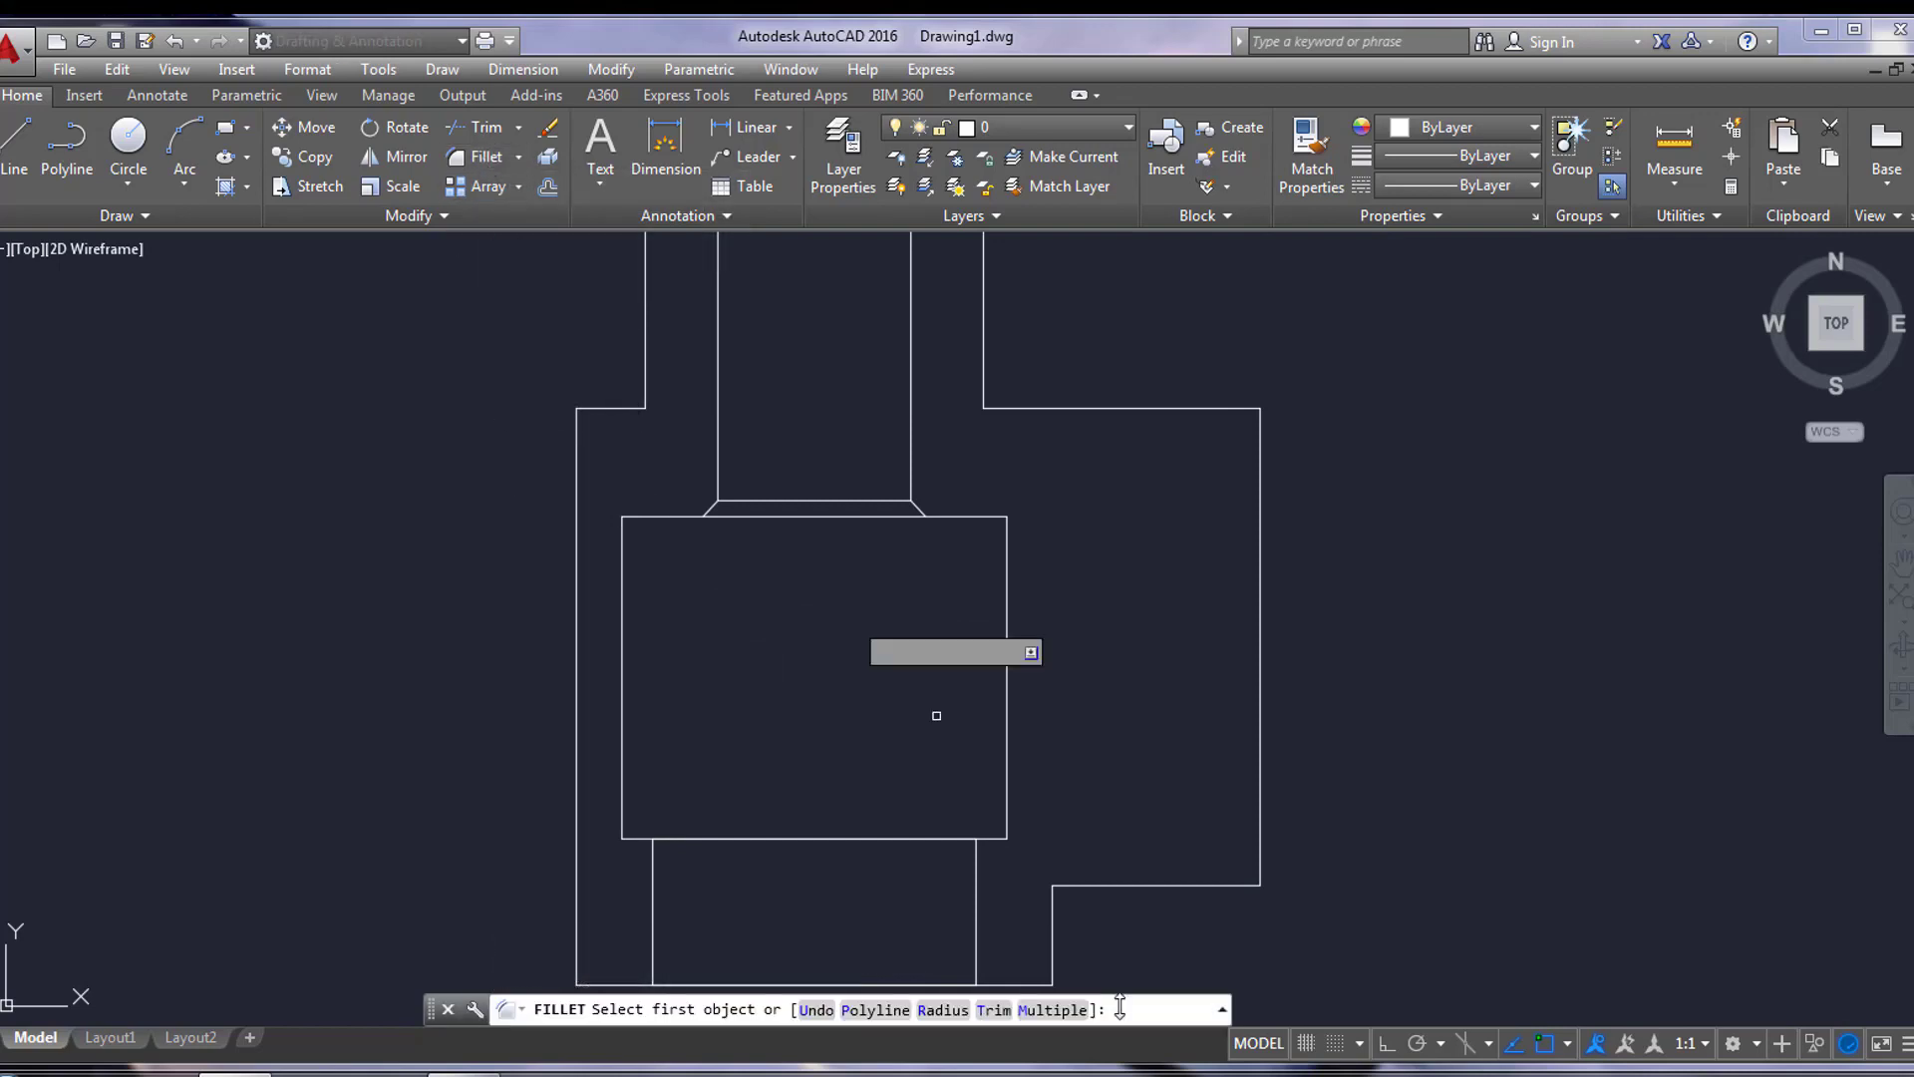
pyautogui.click(942, 1010)
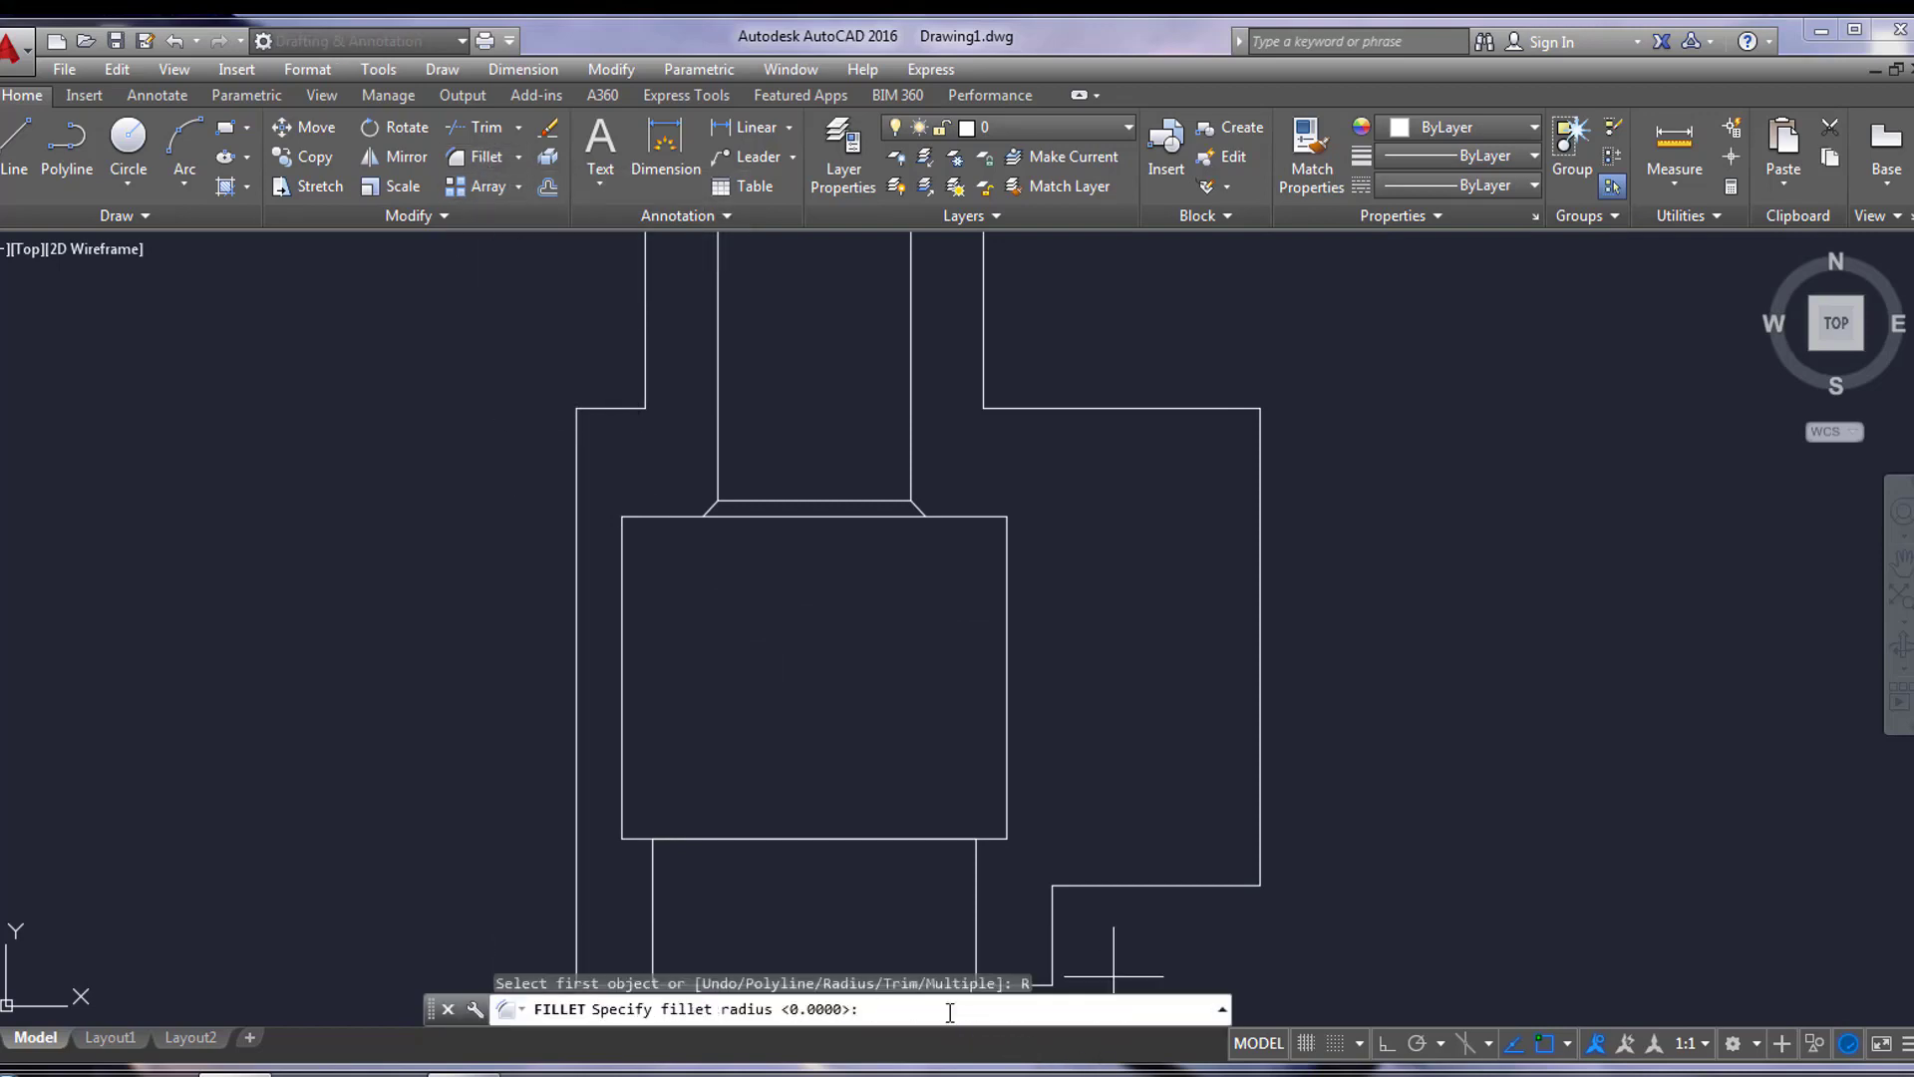
pyautogui.press('Return')
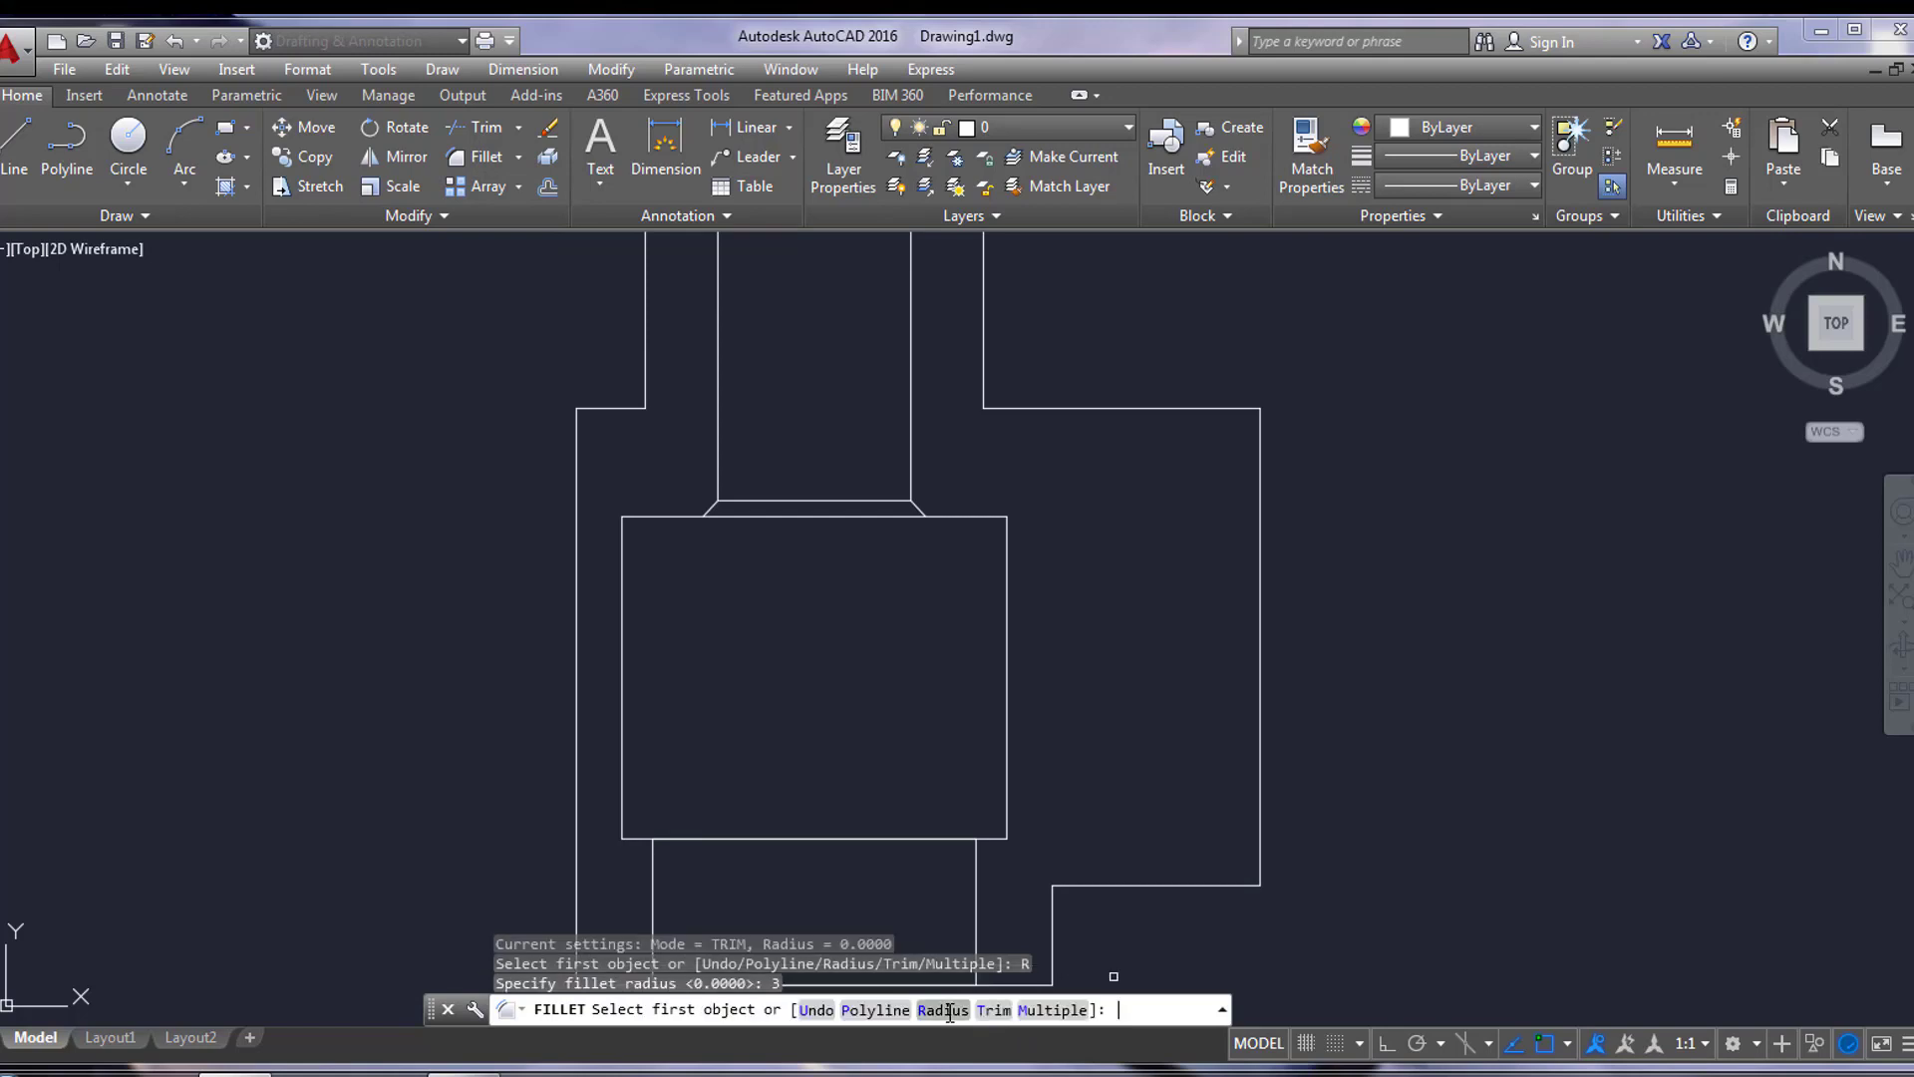
pyautogui.click(876, 1009)
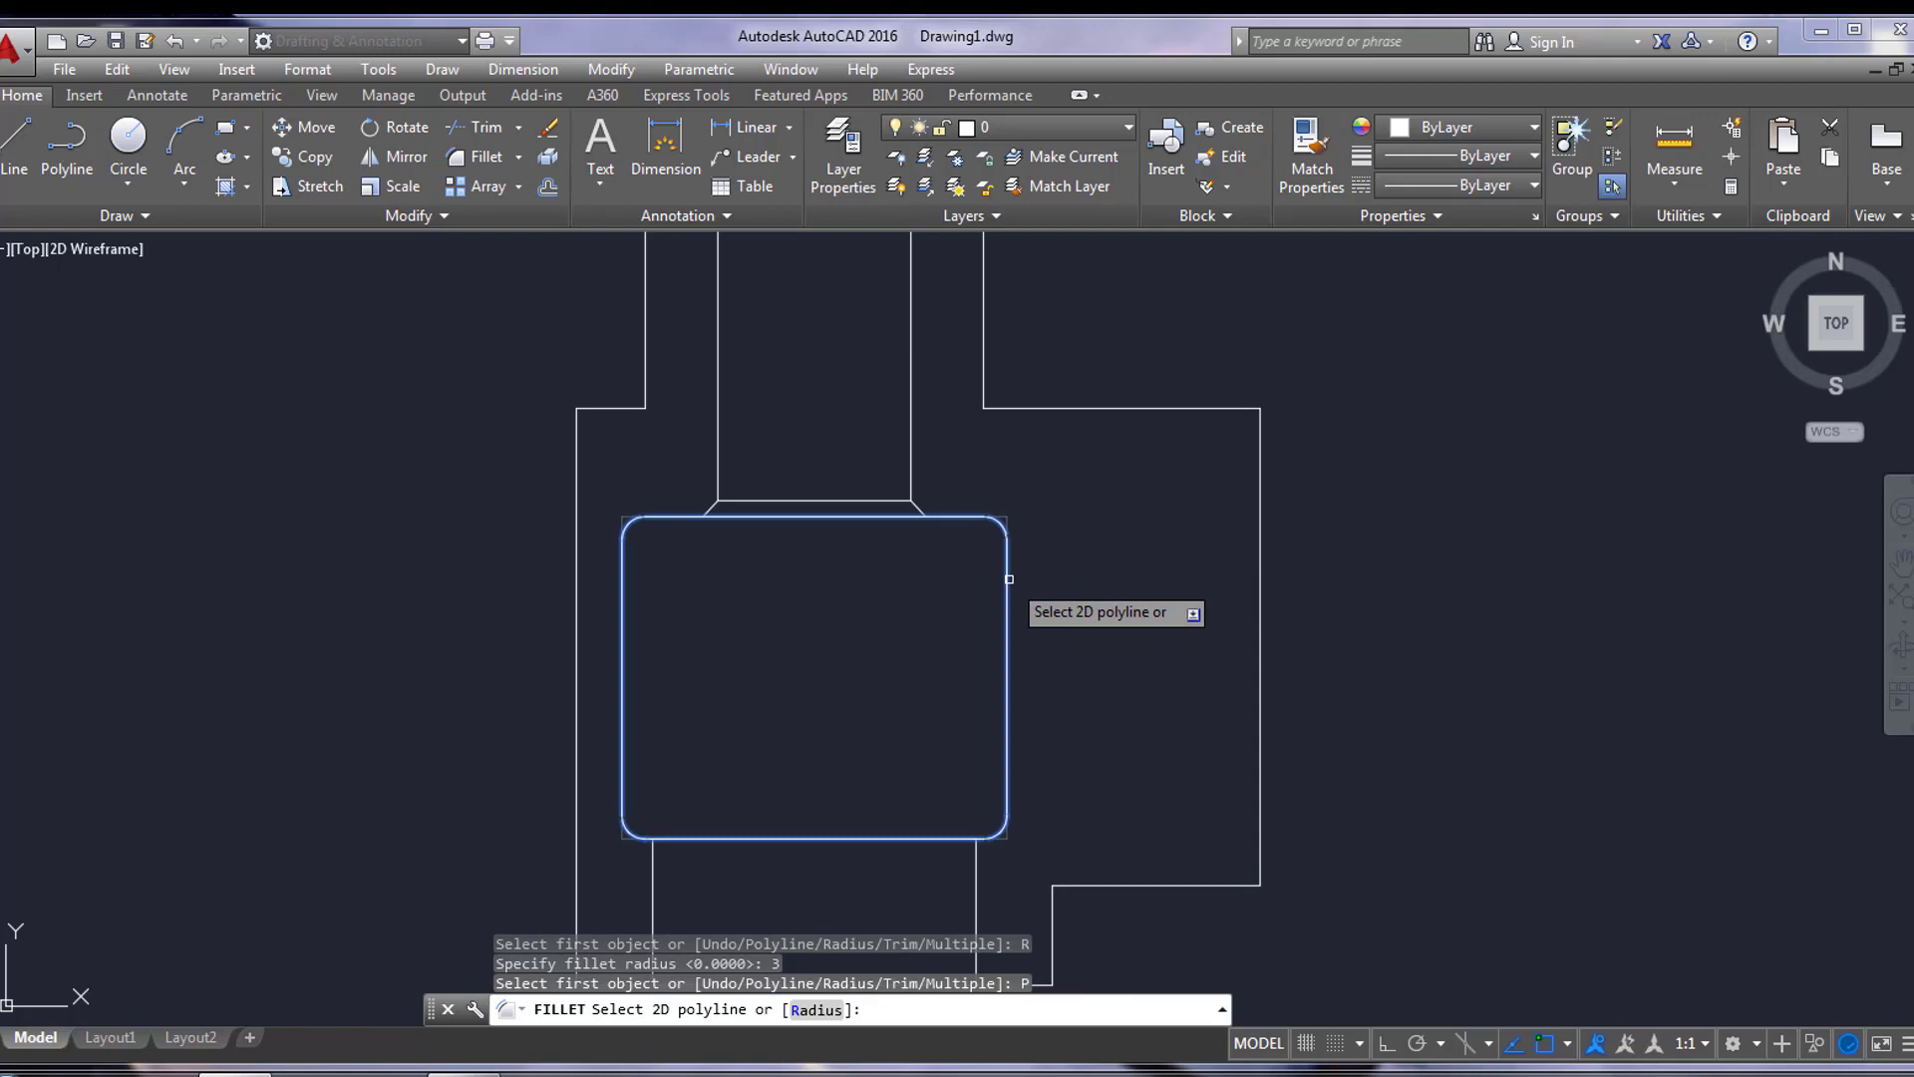
pyautogui.click(1006, 594)
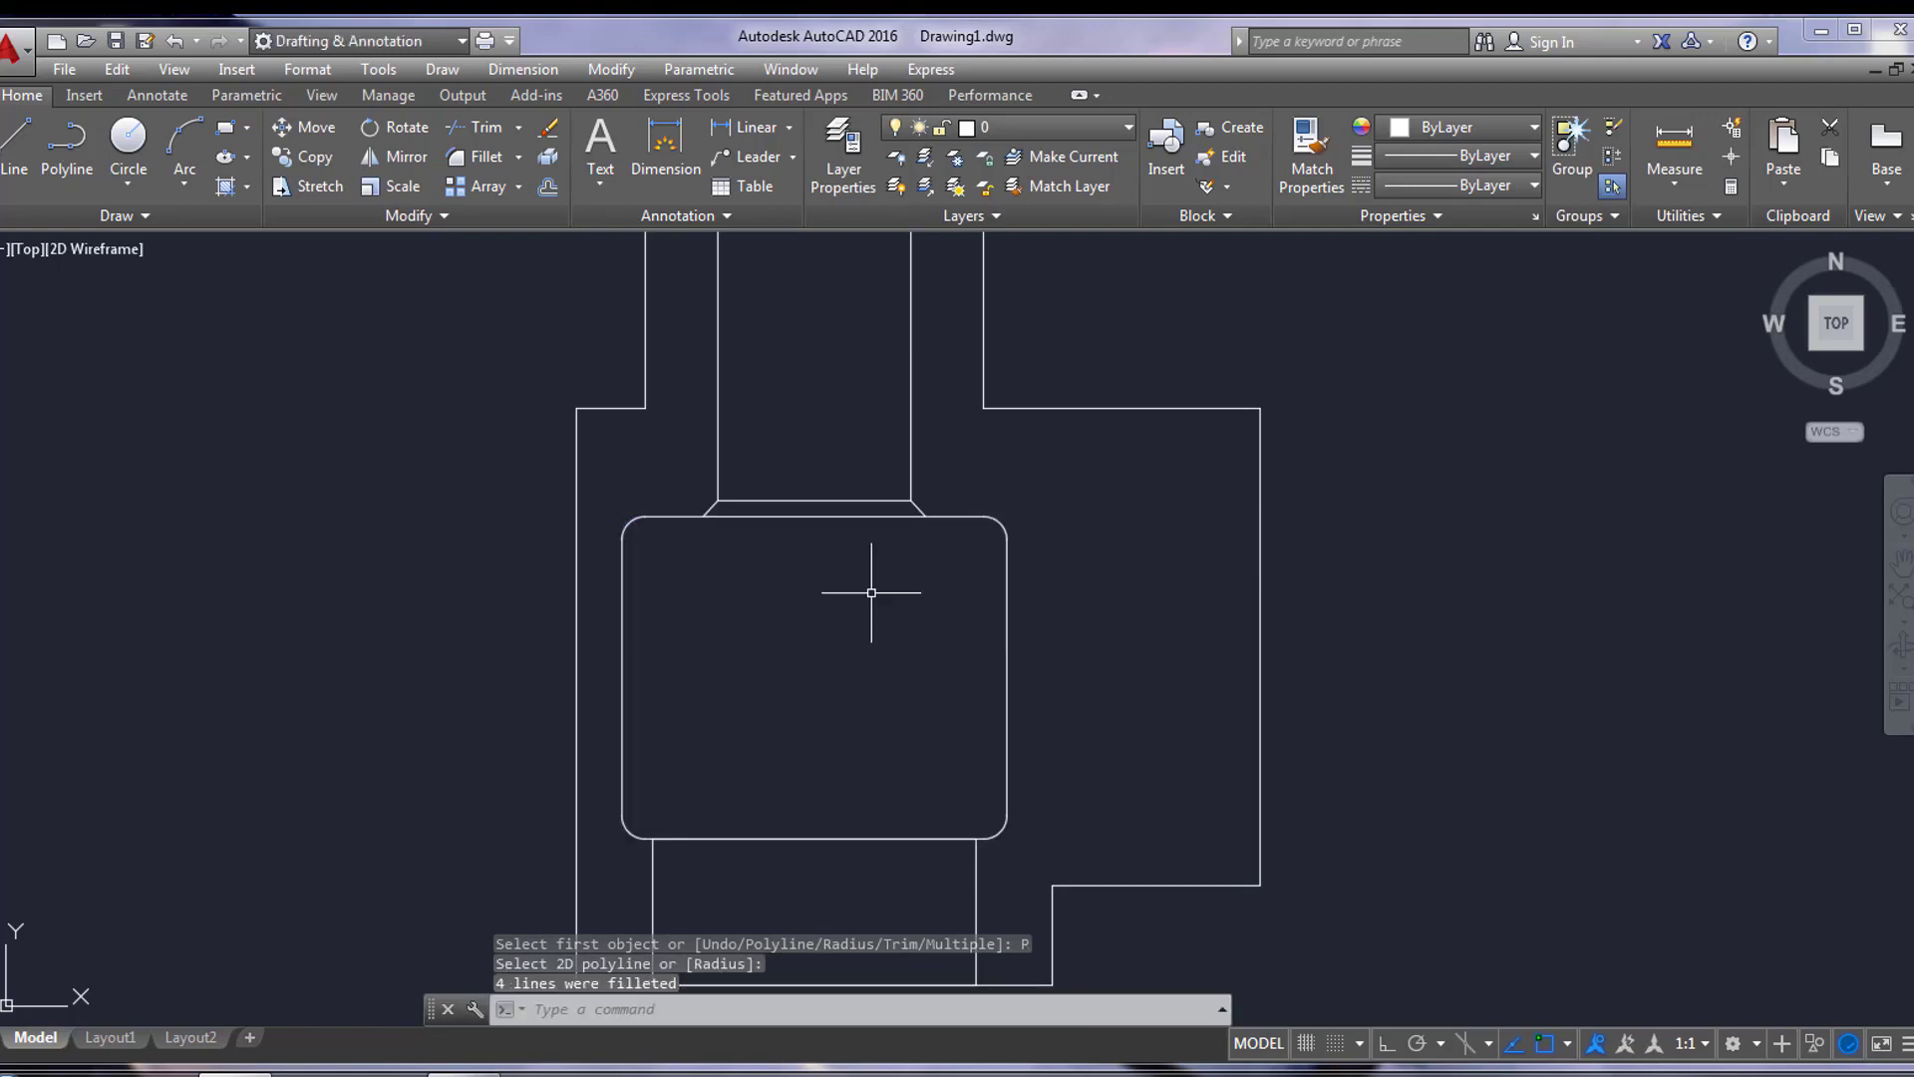
# Step: Draw a circle of radius 31 centred on the midpoint of the profile's right vertical edge, reaching that edge's lower endpoint
pyautogui.scroll(-4, 764, 619)
pyautogui.moveTo(765, 632); pyautogui.dragTo(763, 638, button='middle')
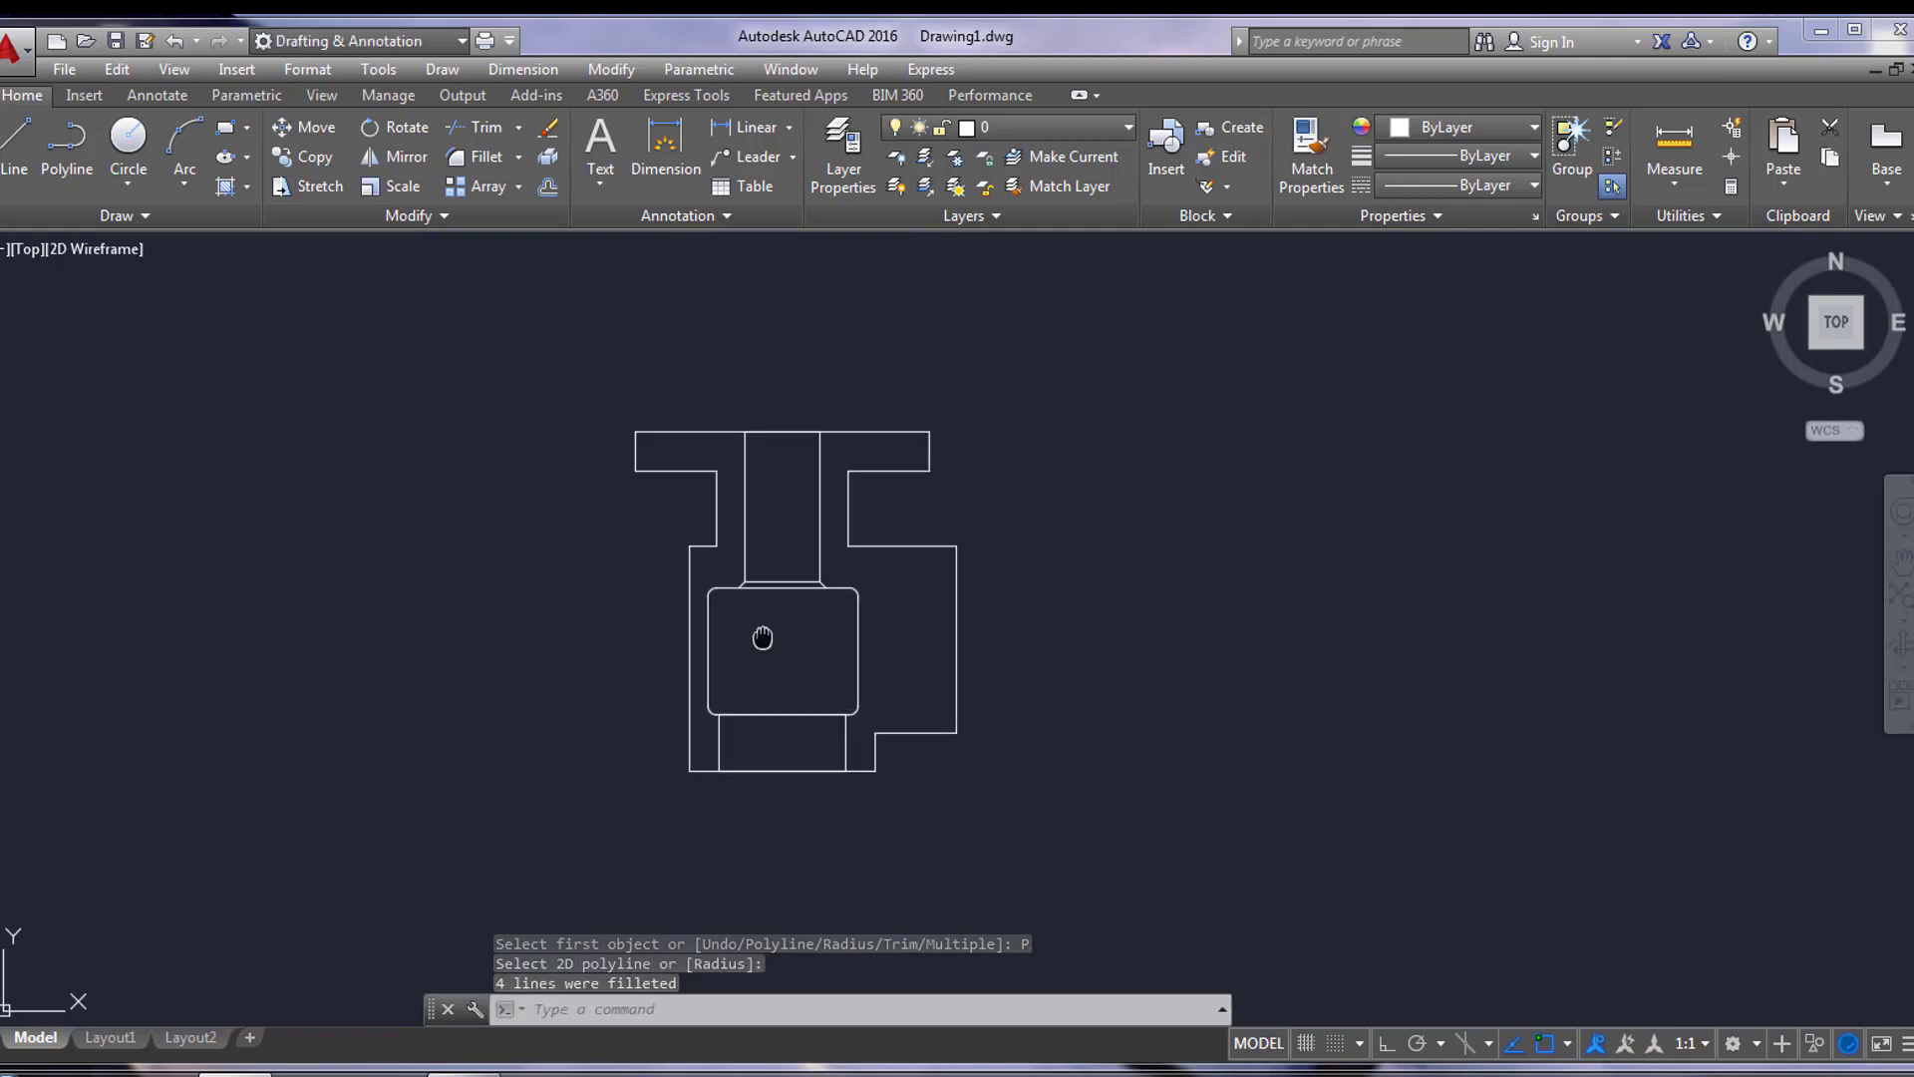
pyautogui.click(130, 140)
pyautogui.scroll(2, 992, 628)
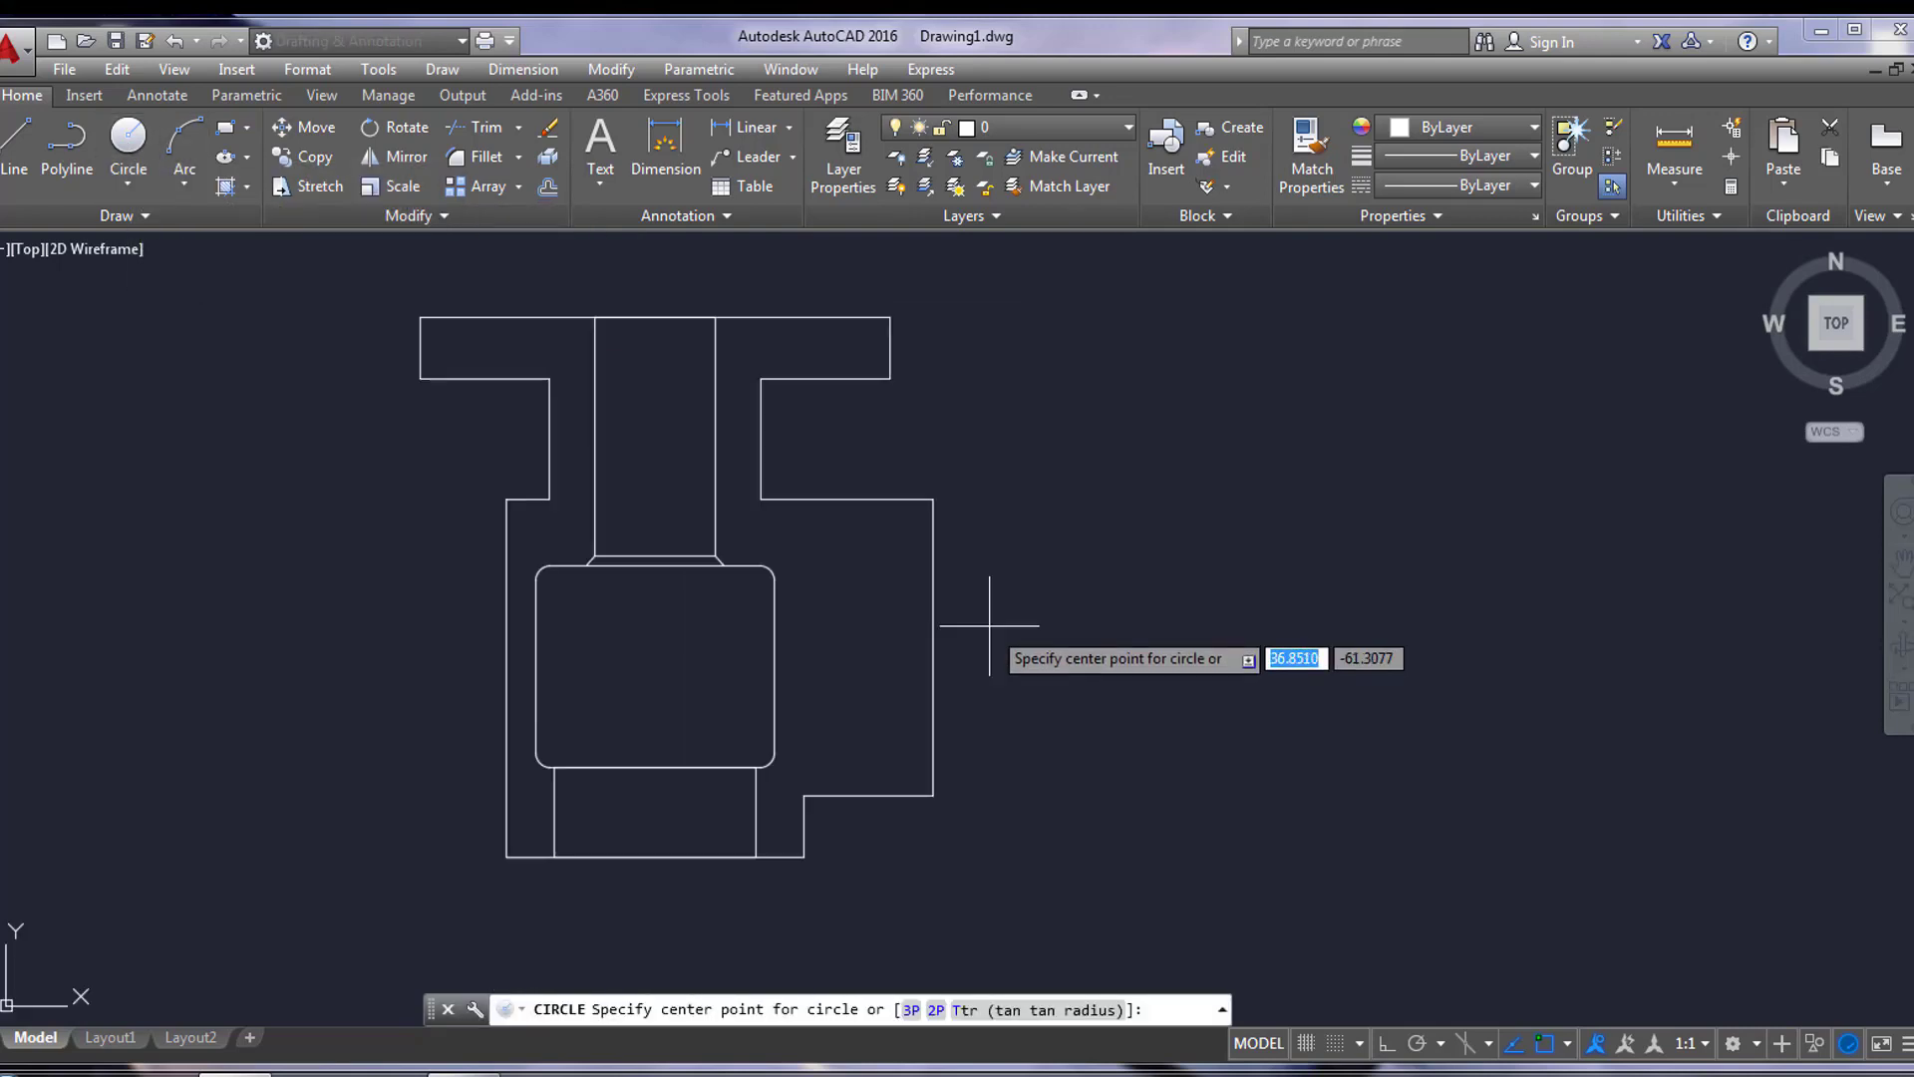
pyautogui.click(933, 646)
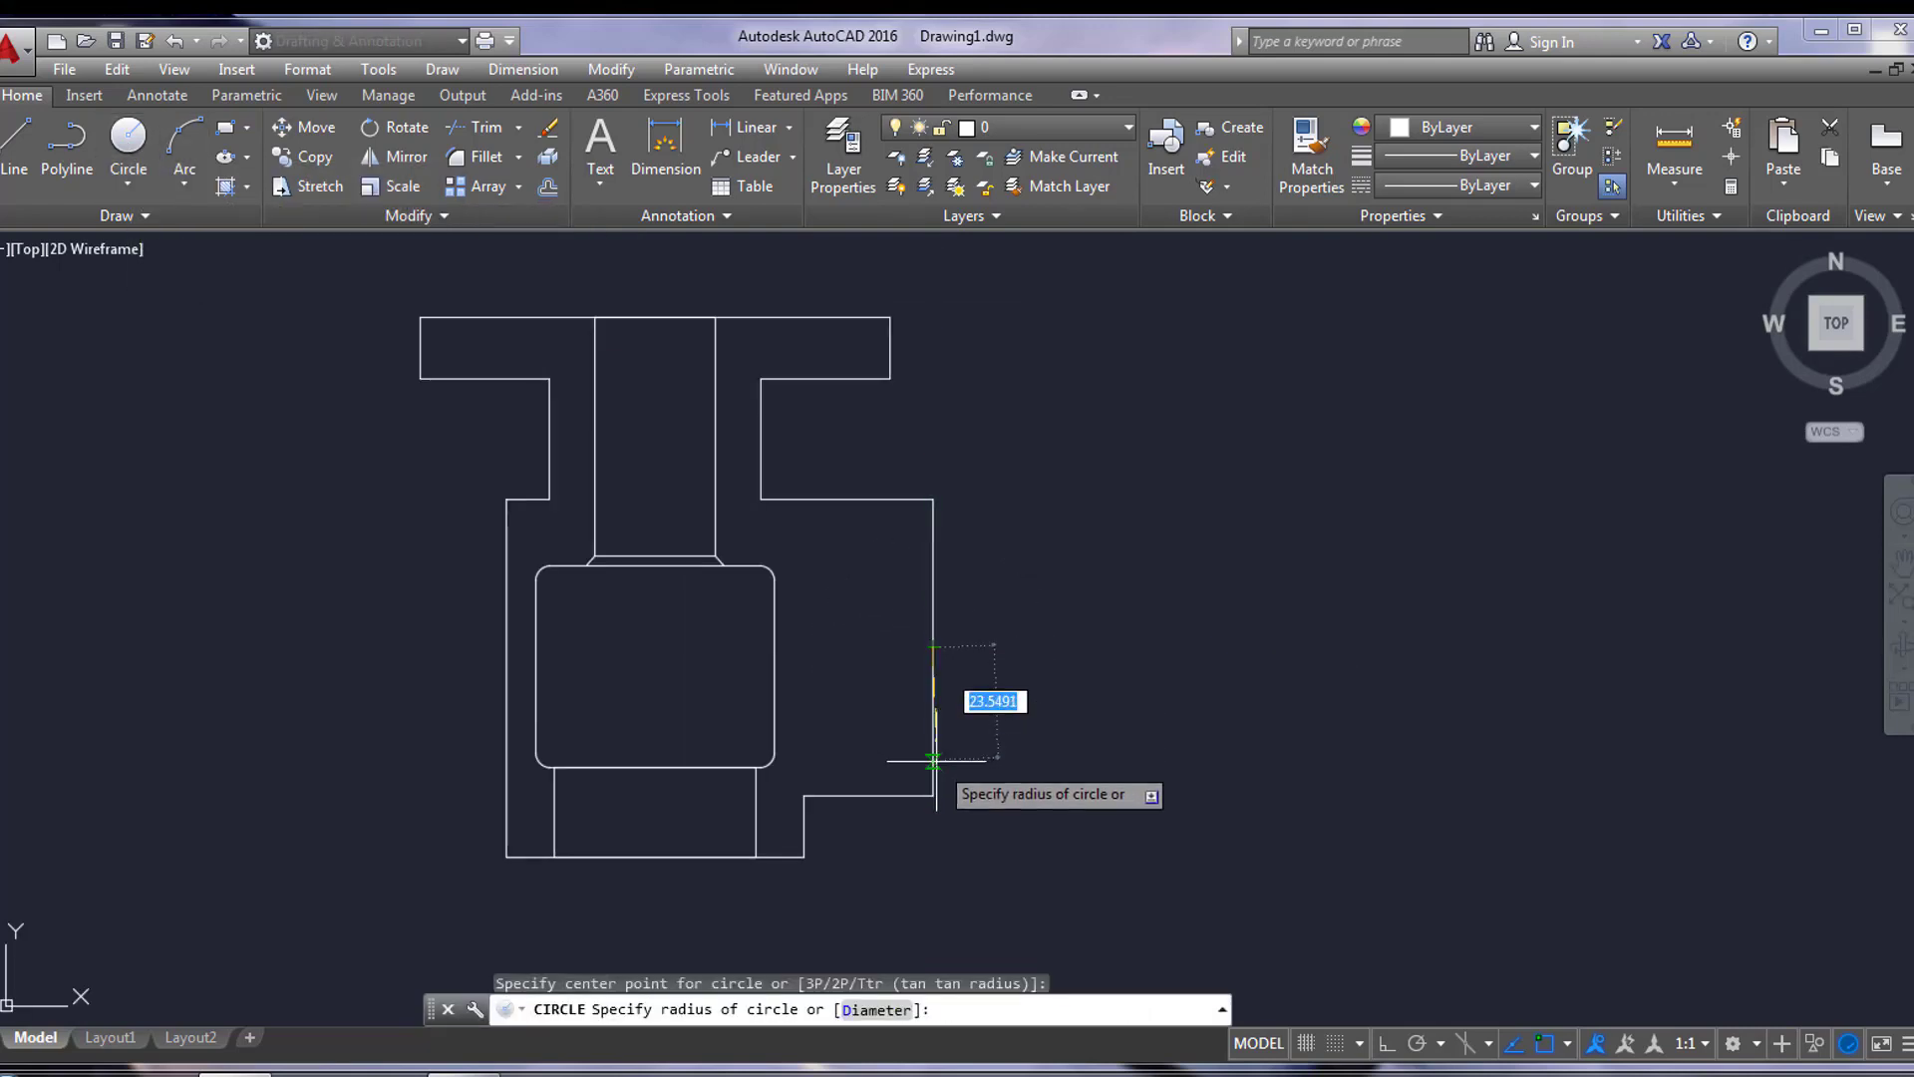
pyautogui.click(933, 795)
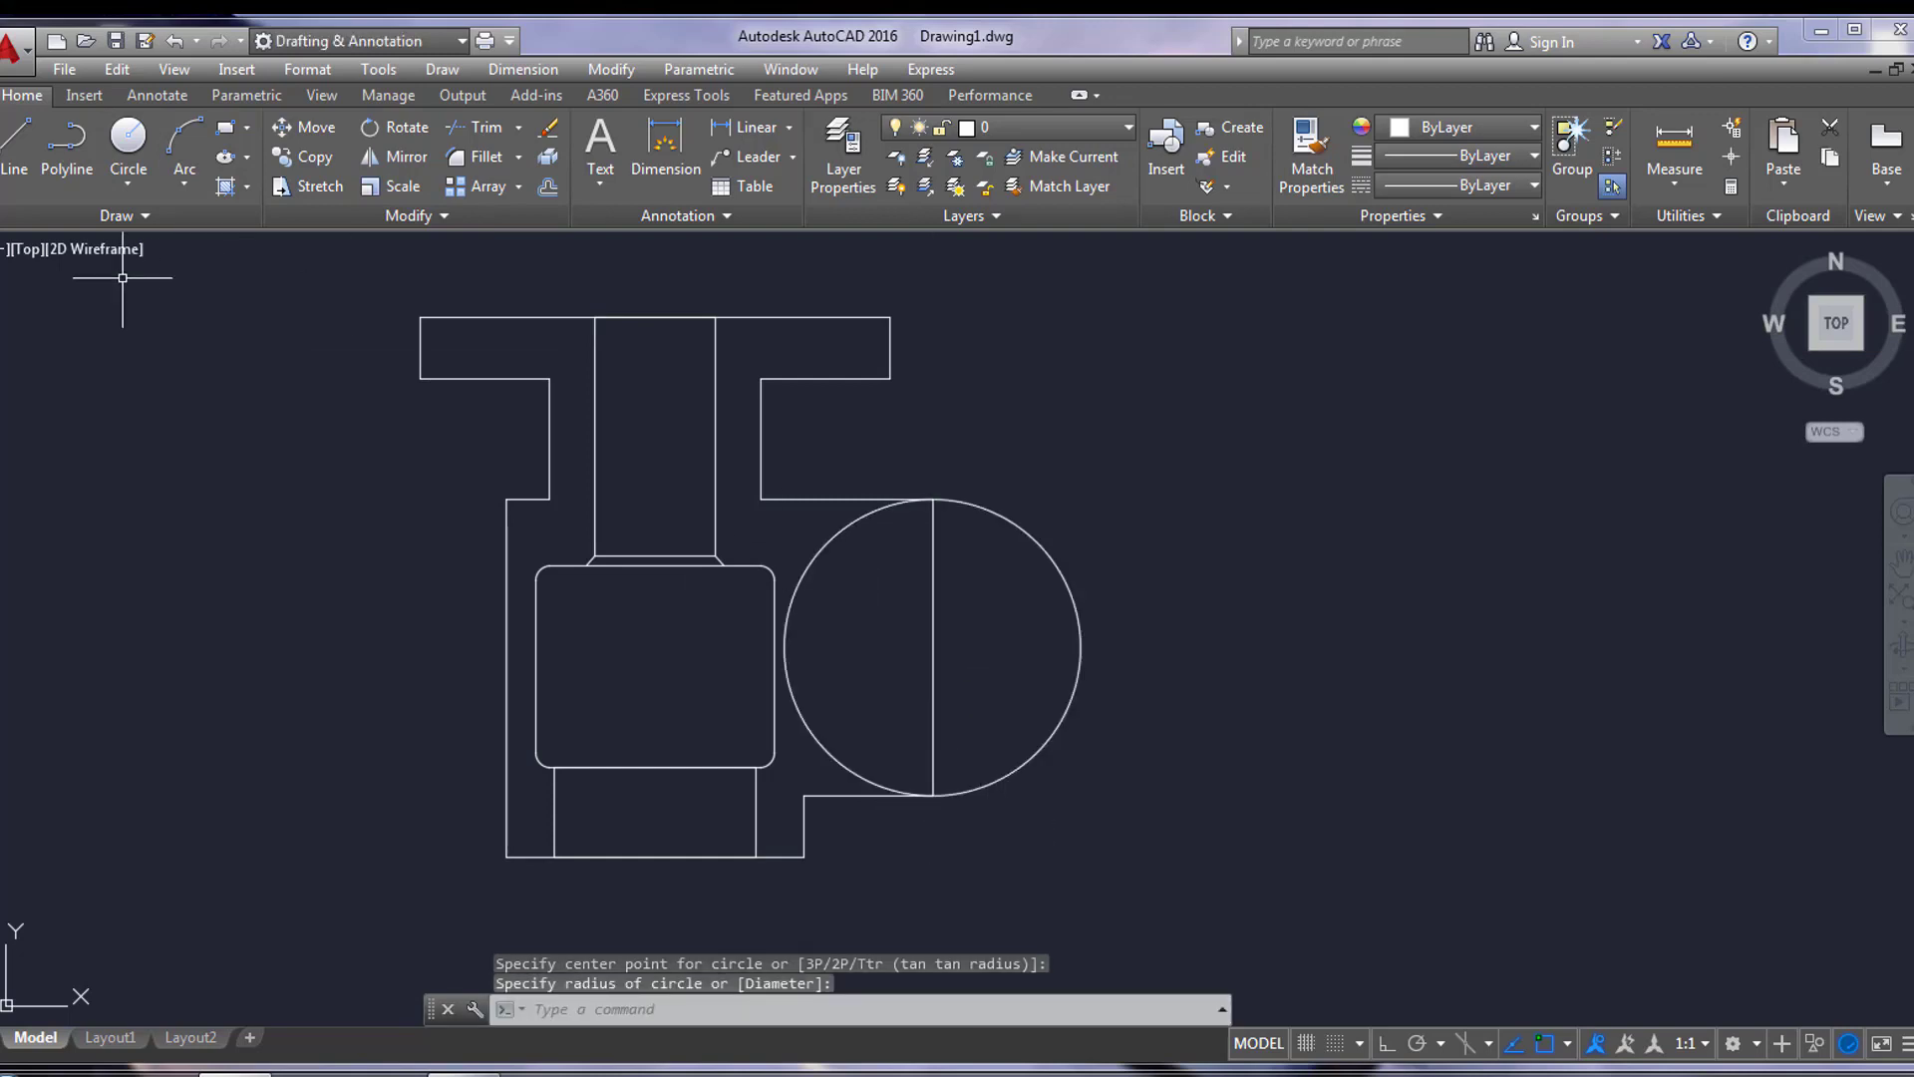
# Step: Draw a concentric circle of radius 25 inside the circle on the profile's right edge
pyautogui.click(128, 139)
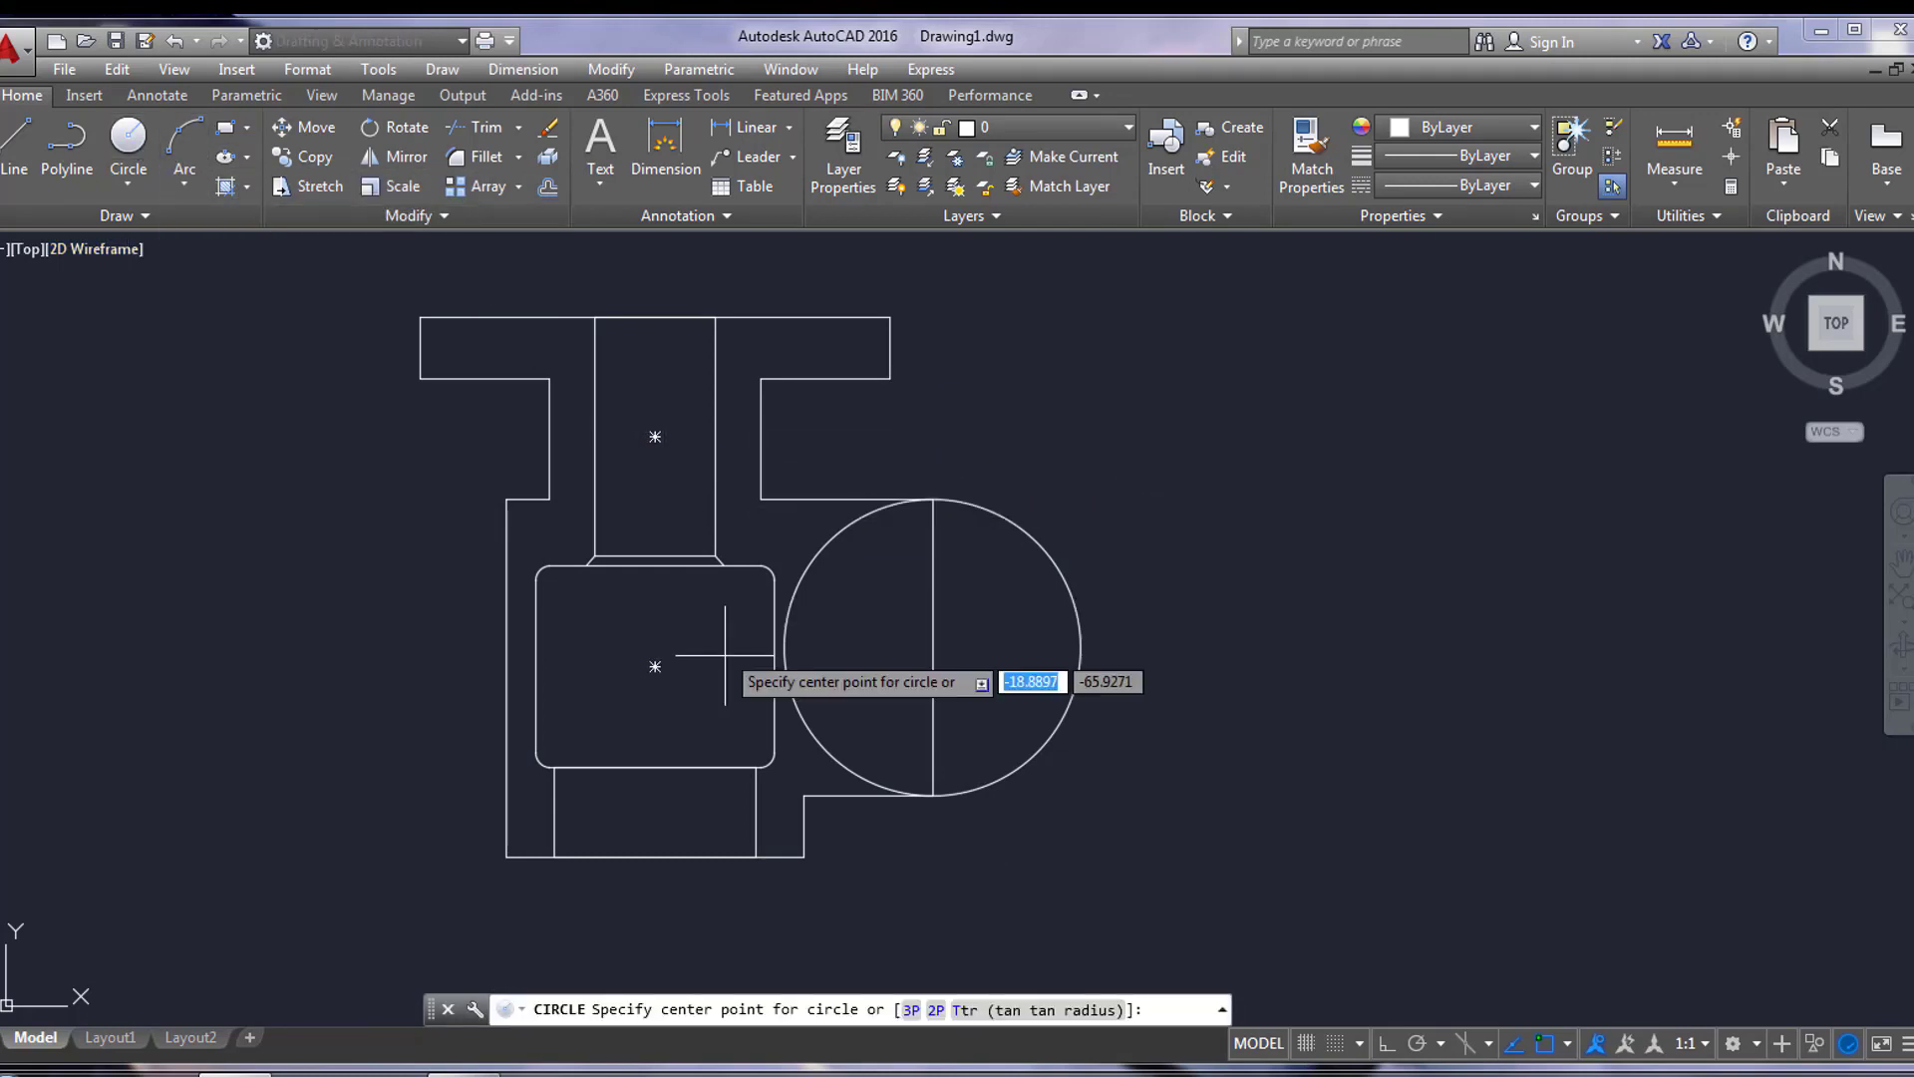
pyautogui.click(932, 648)
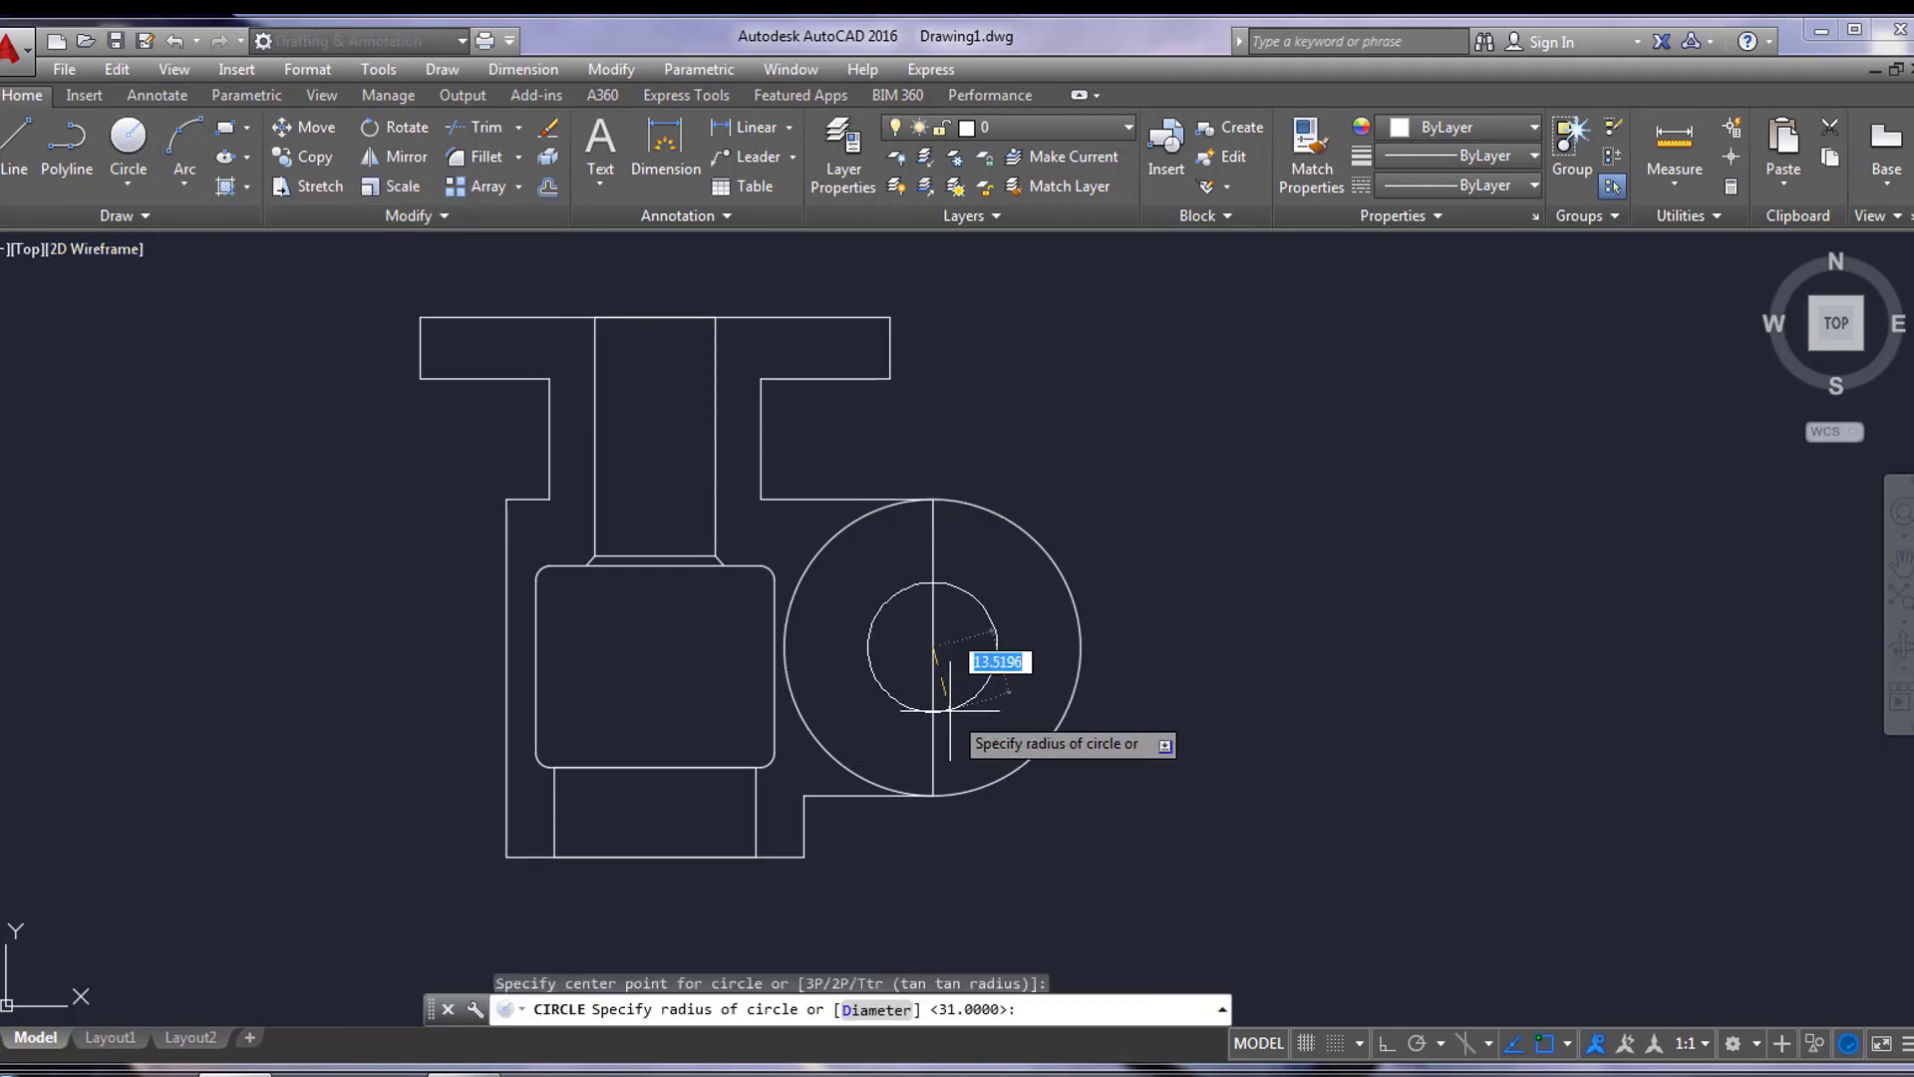
pyautogui.write('25')
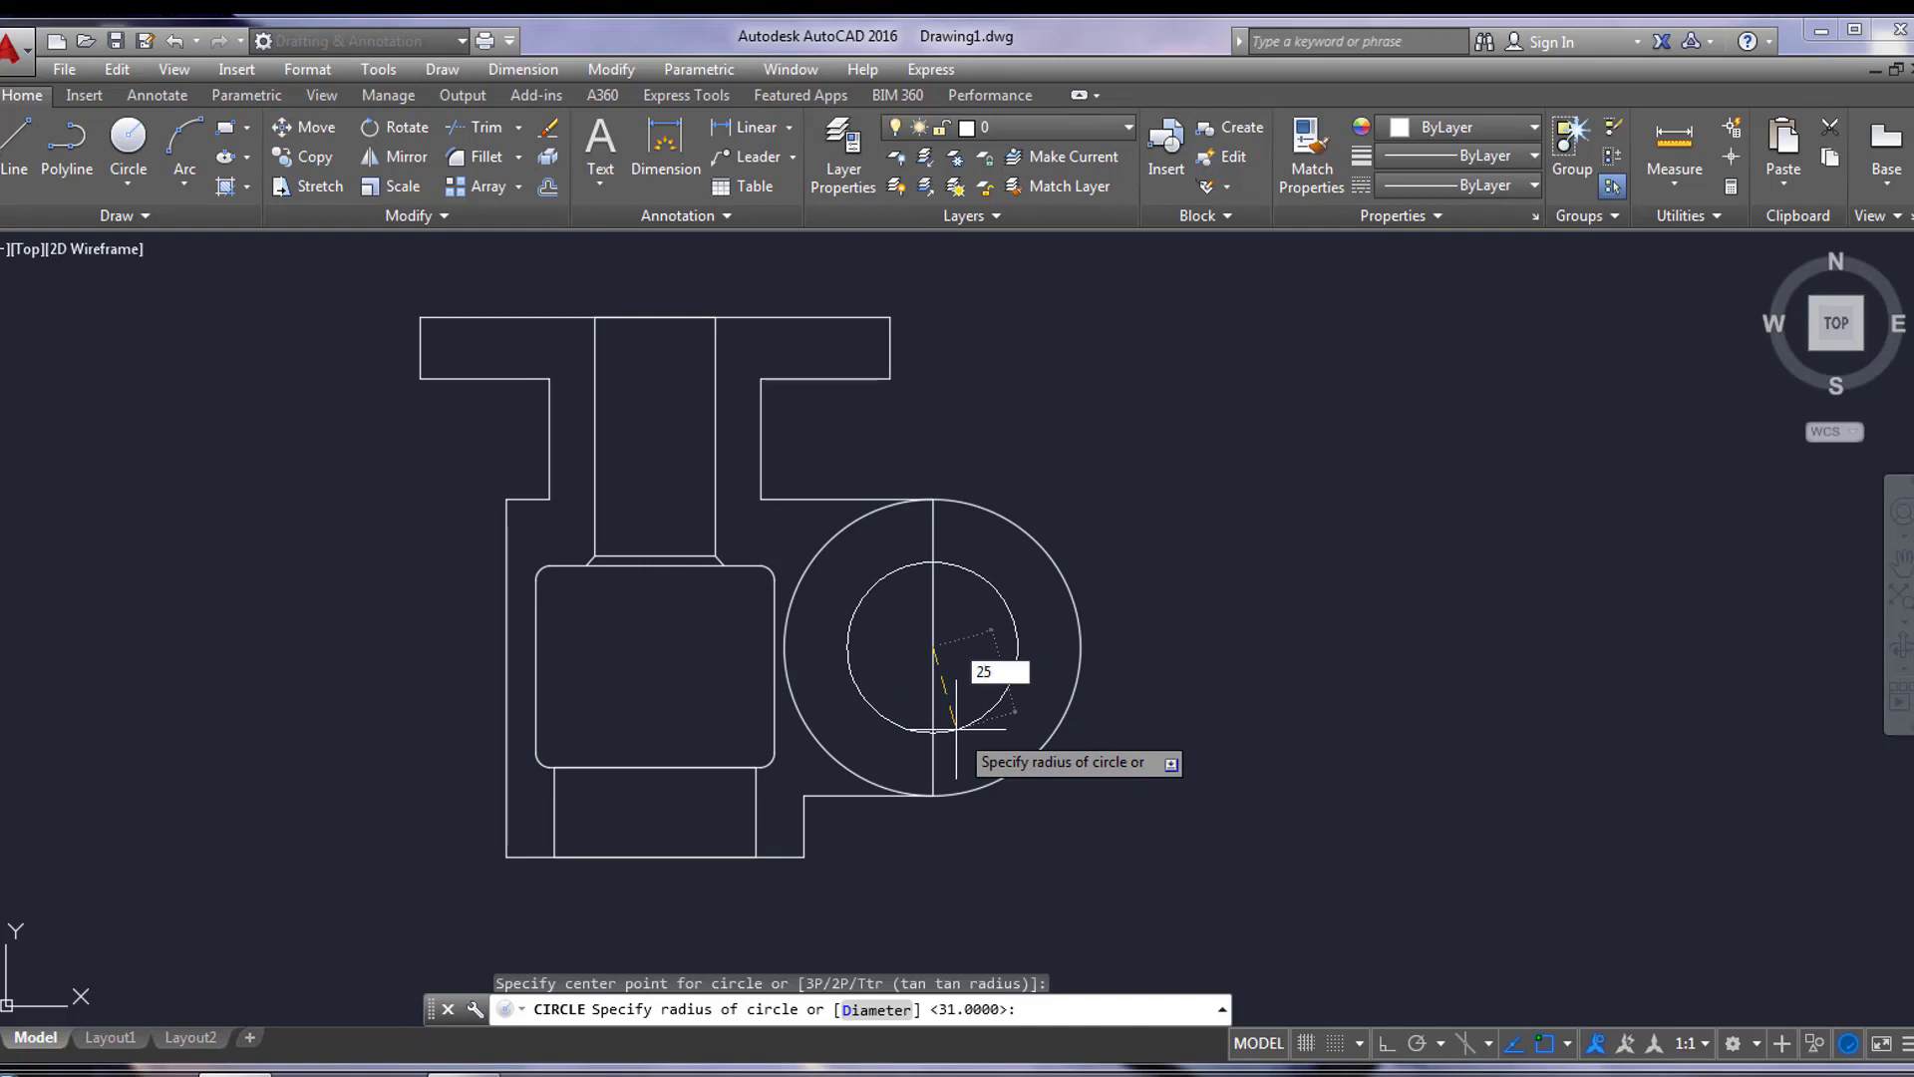
pyautogui.press('Return')
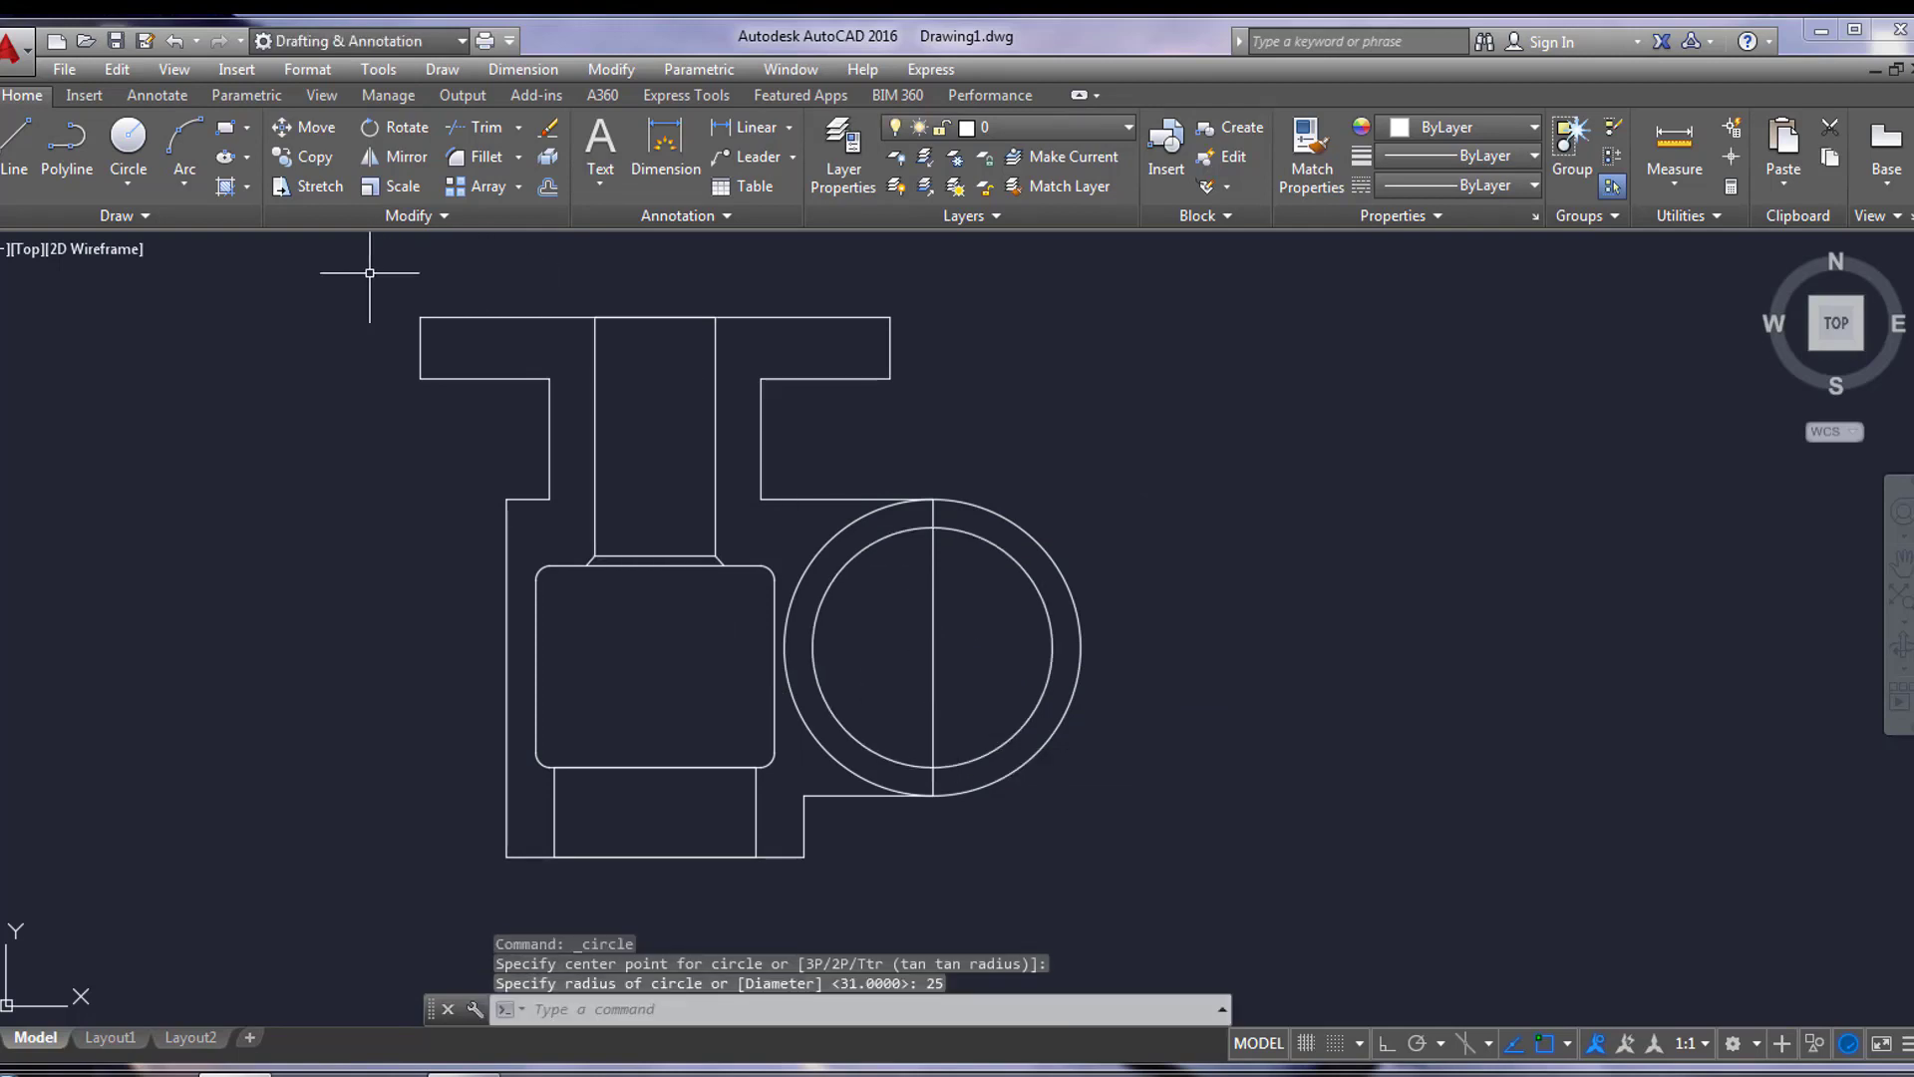
# Step: Draw a third concentric circle with diameter 25 at the centre of the two existing circles
pyautogui.click(137, 142)
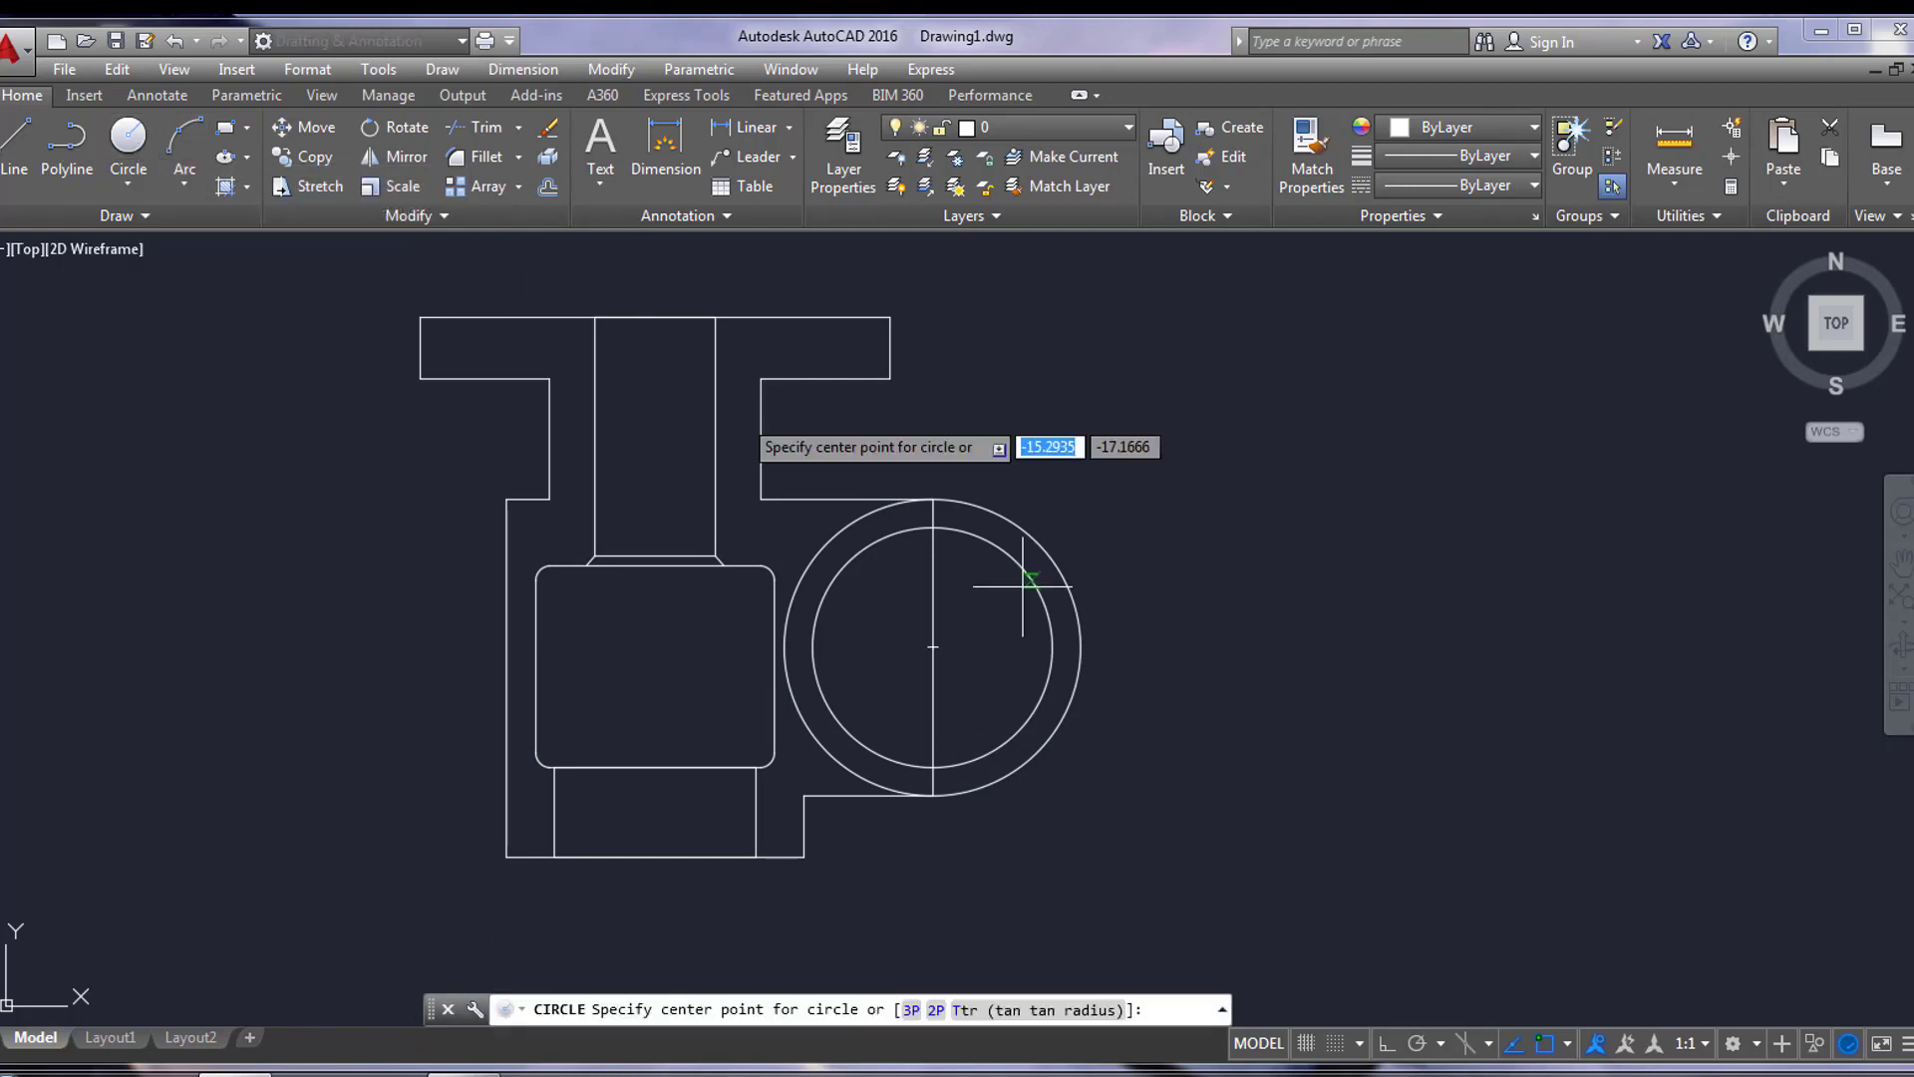
pyautogui.click(933, 647)
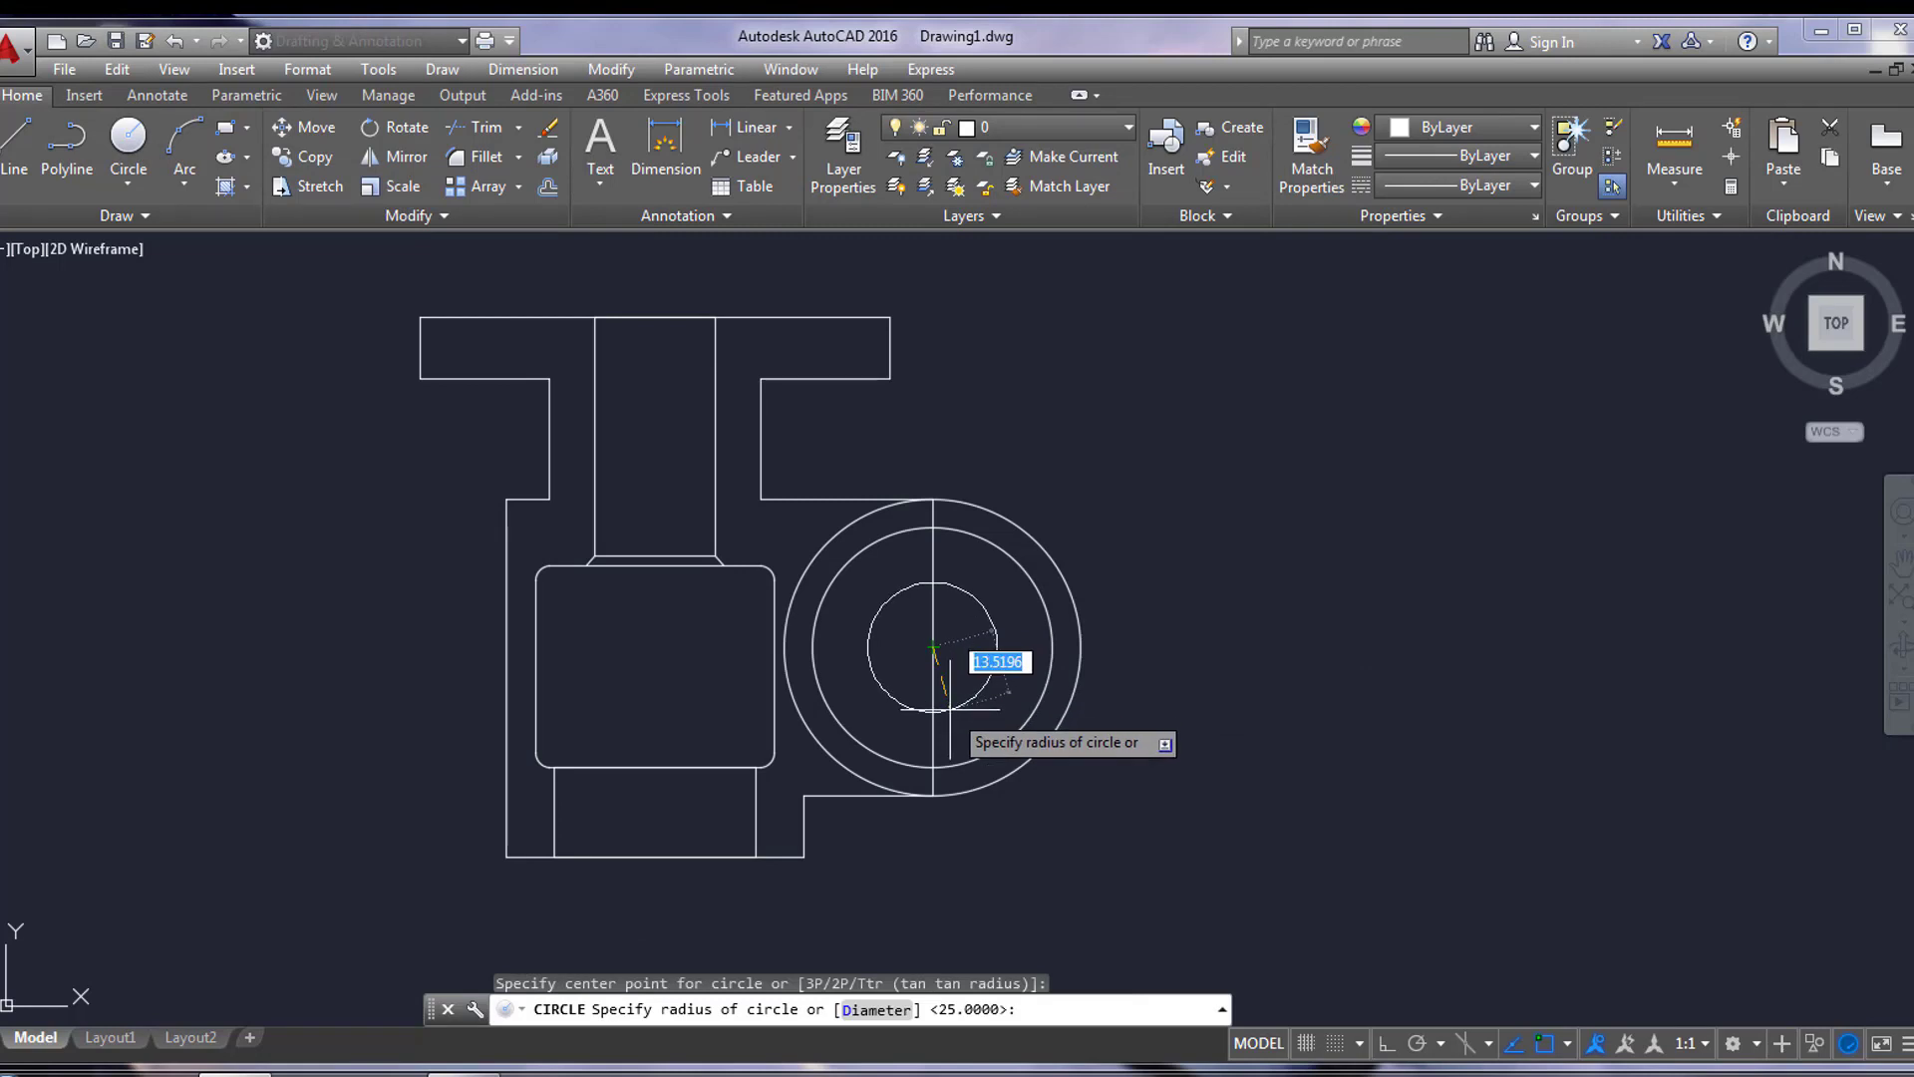
pyautogui.write('d')
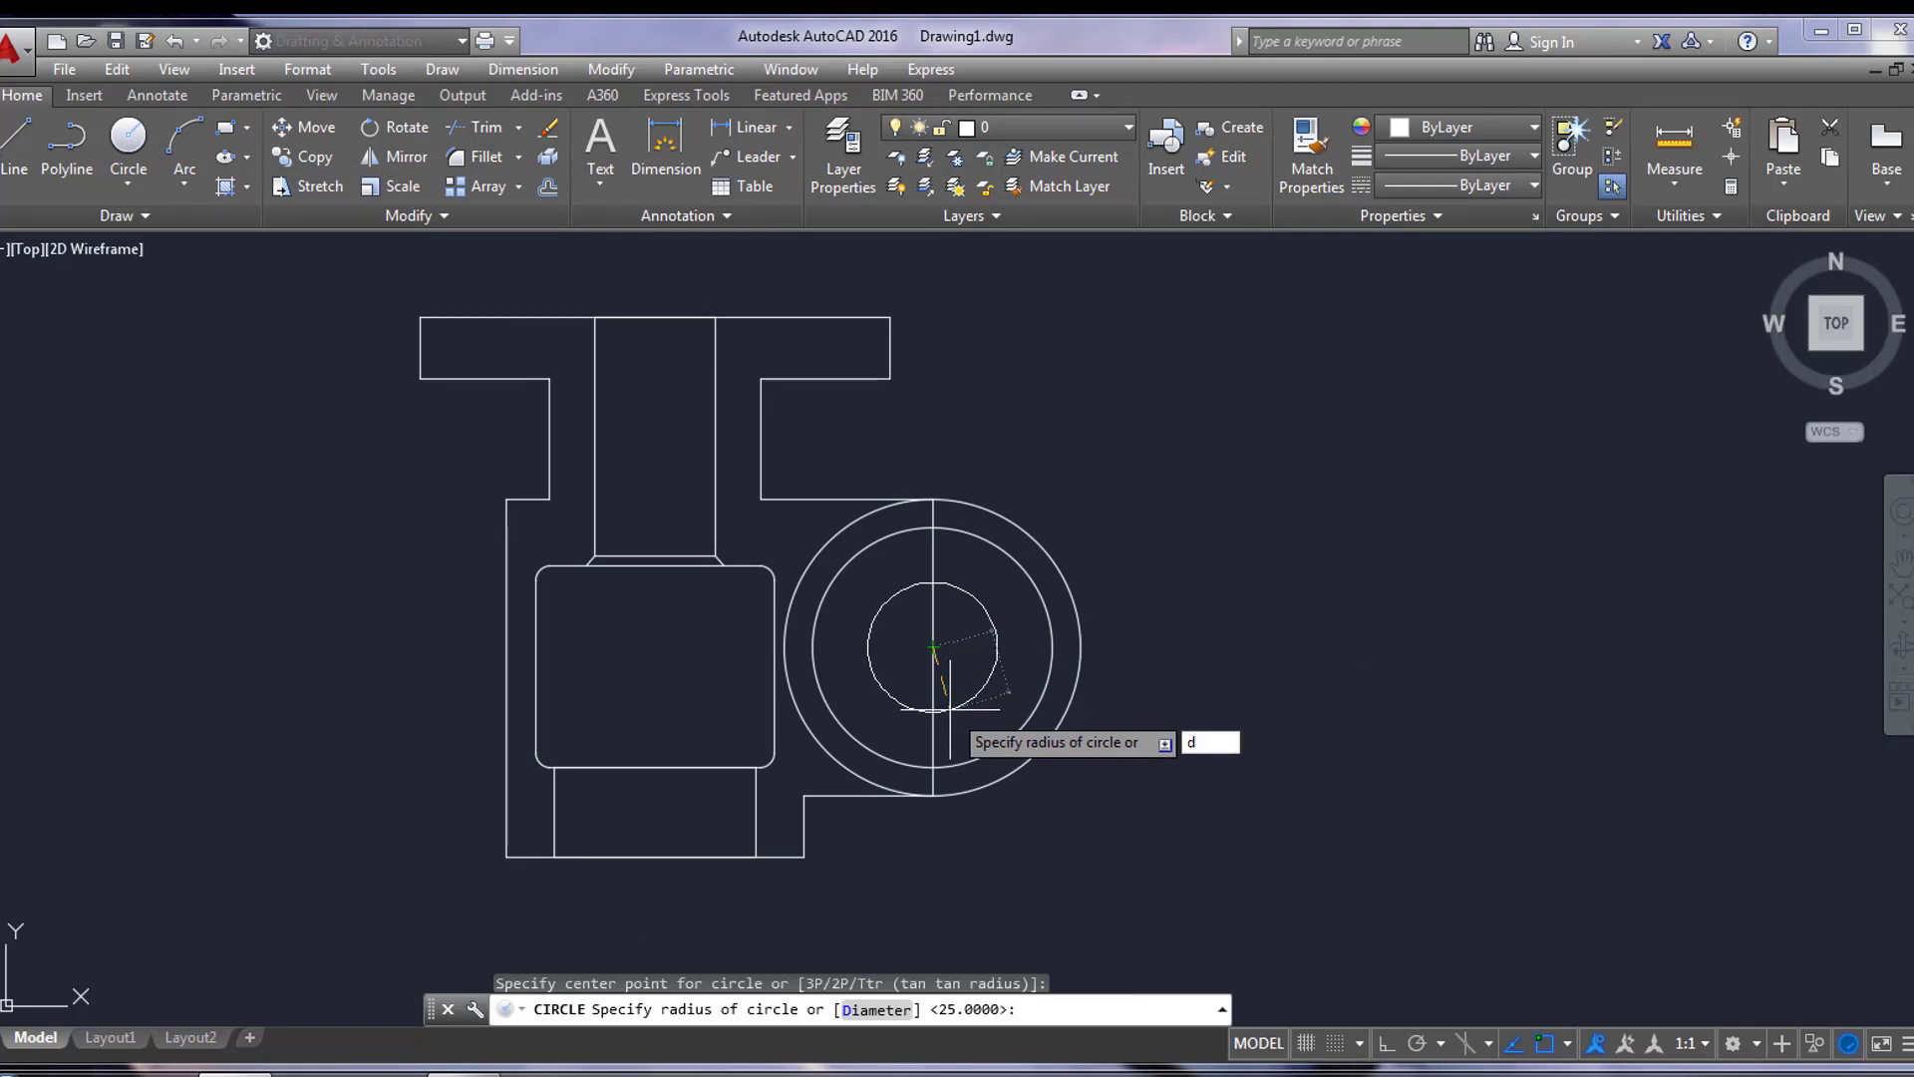
pyautogui.press('Return')
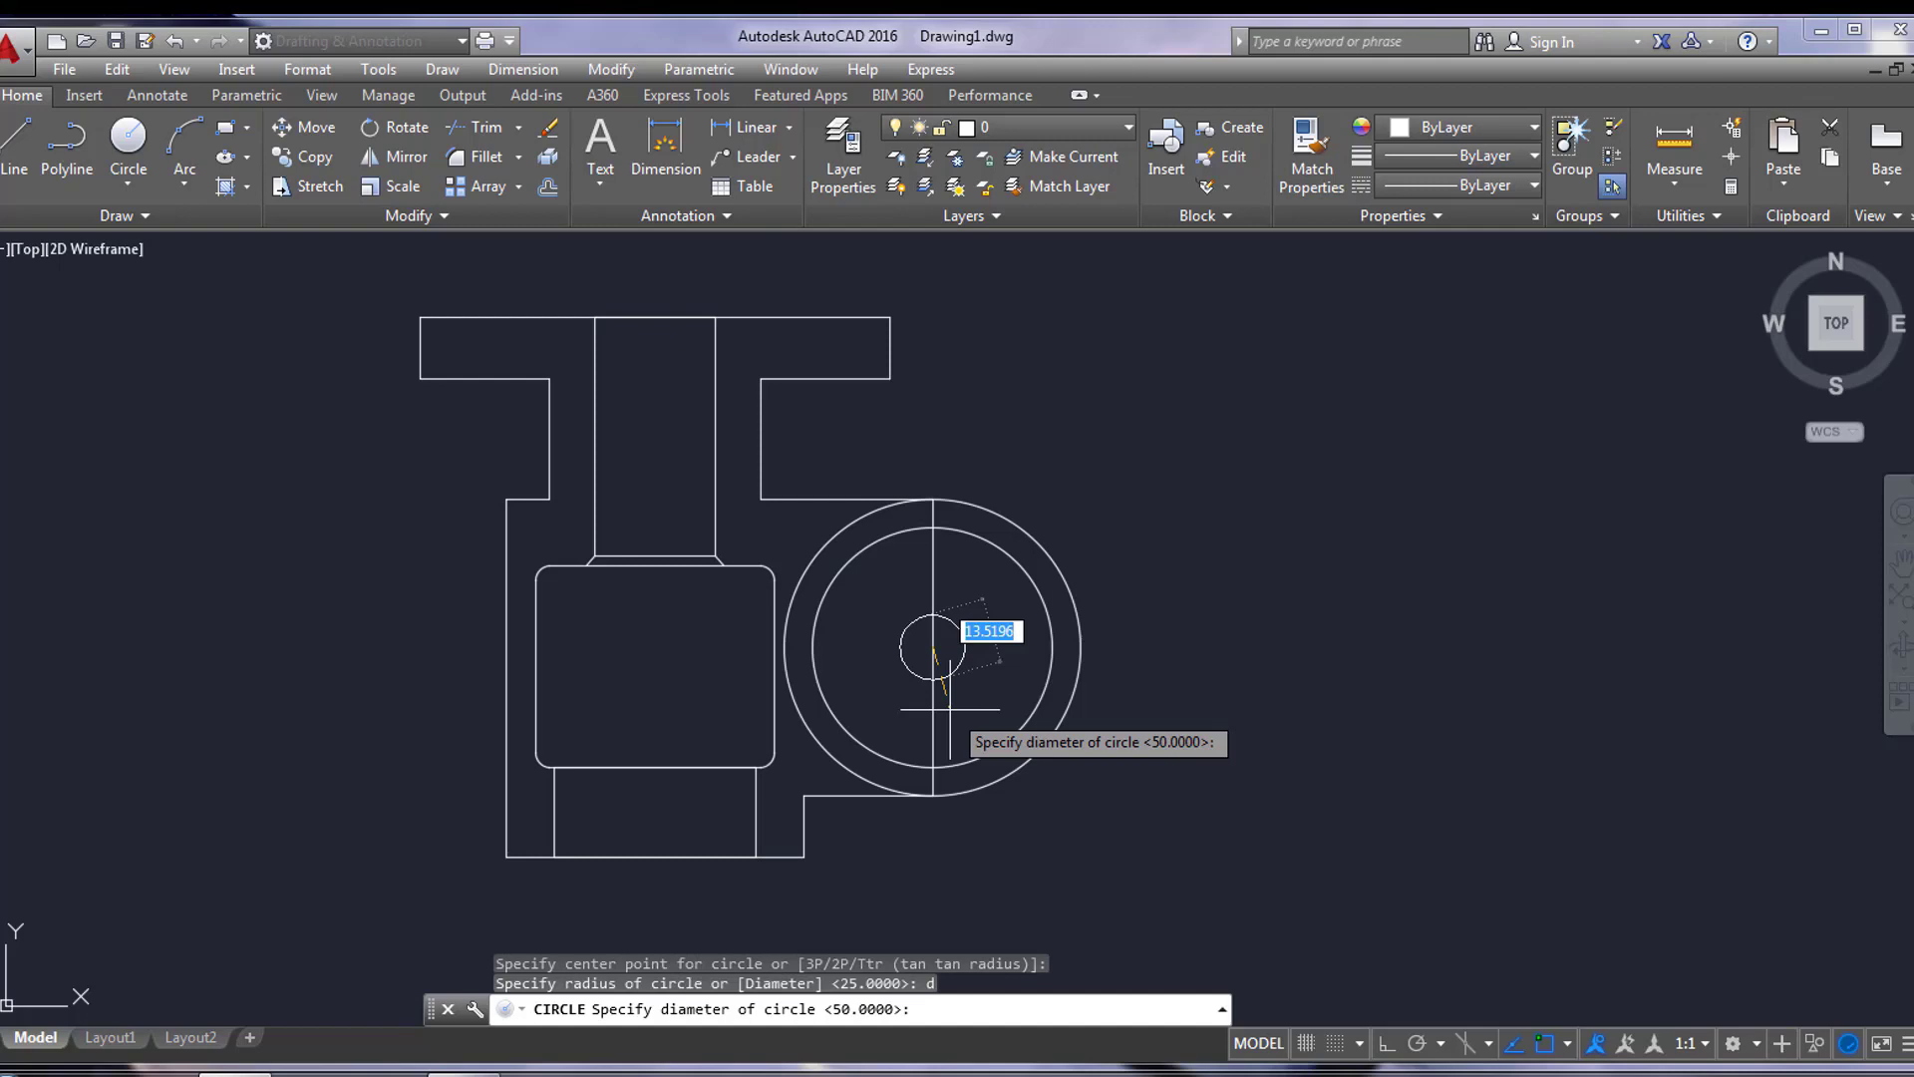
pyautogui.write('25')
pyautogui.press('Return')
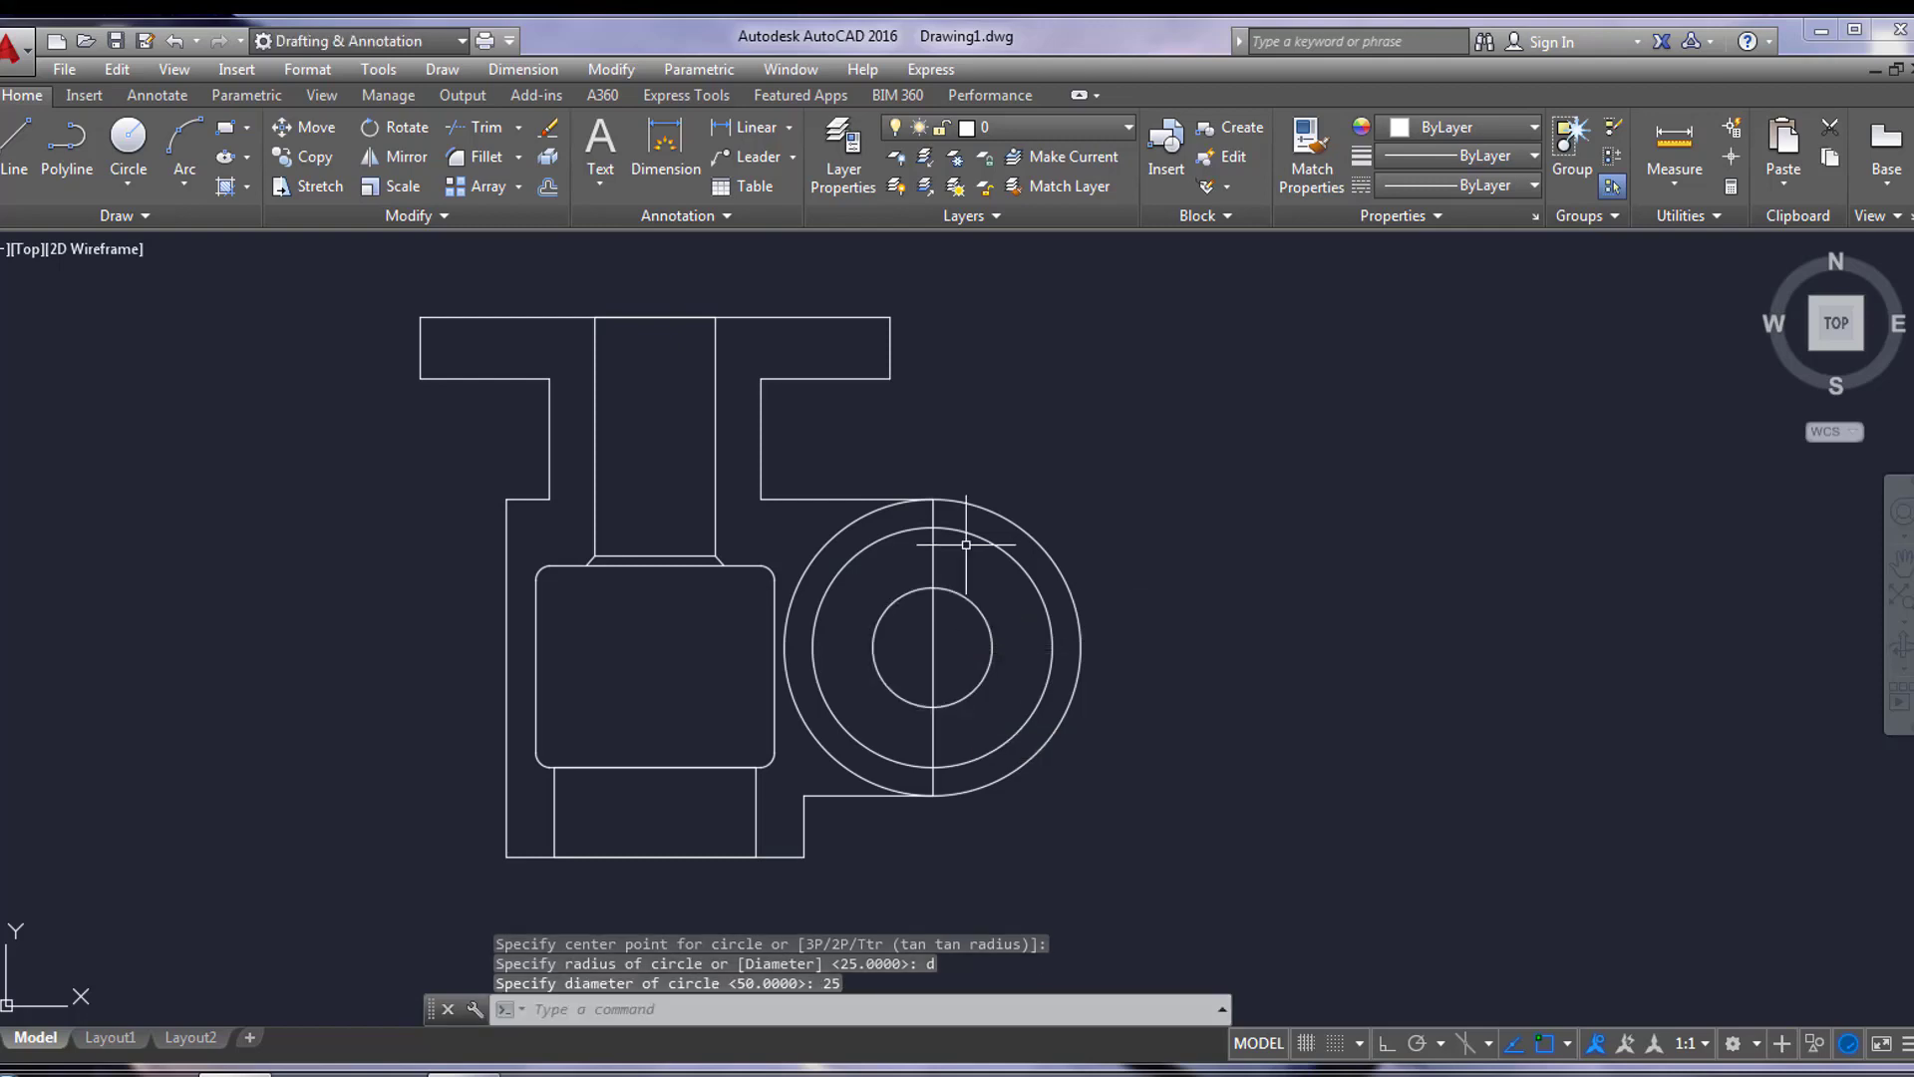
# Step: Trim away the left half of the radius 31 circle, leaving only its outer right arc
pyautogui.click(480, 128)
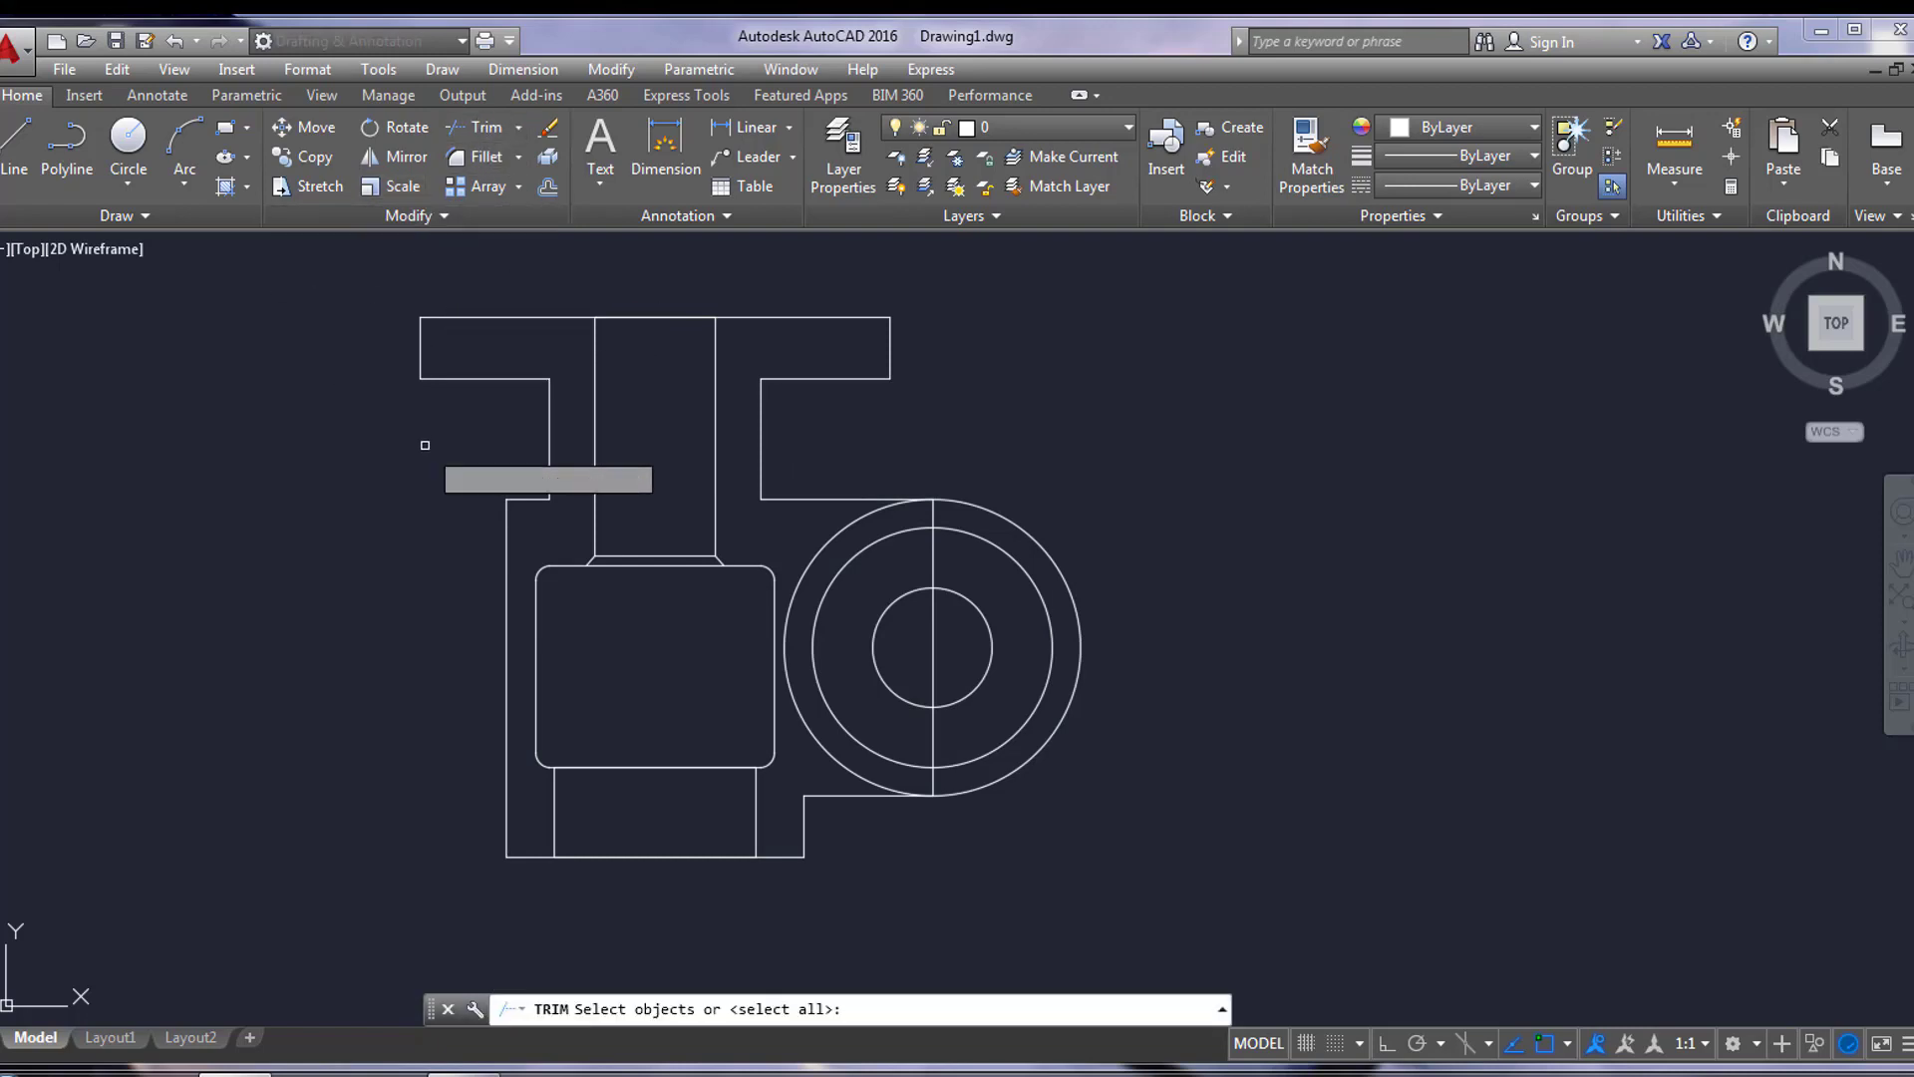
pyautogui.press('Return')
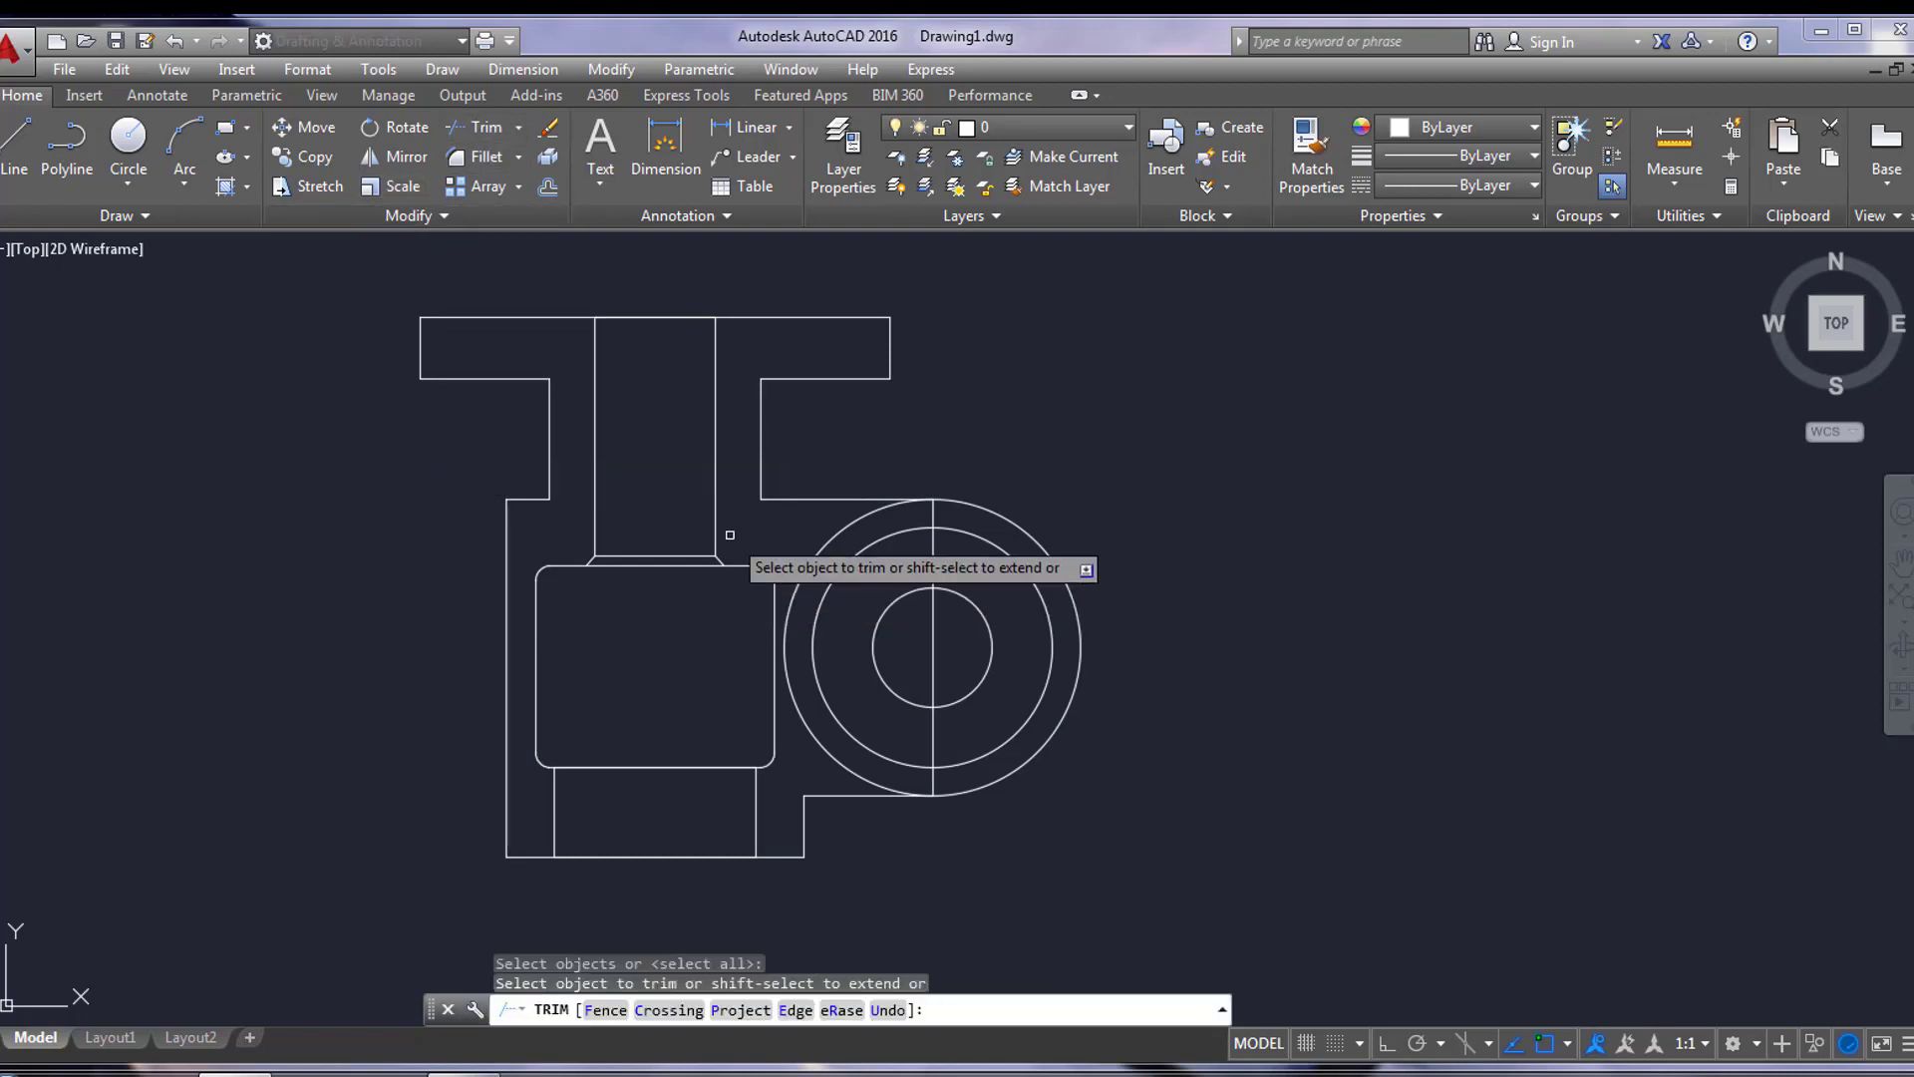
pyautogui.click(836, 535)
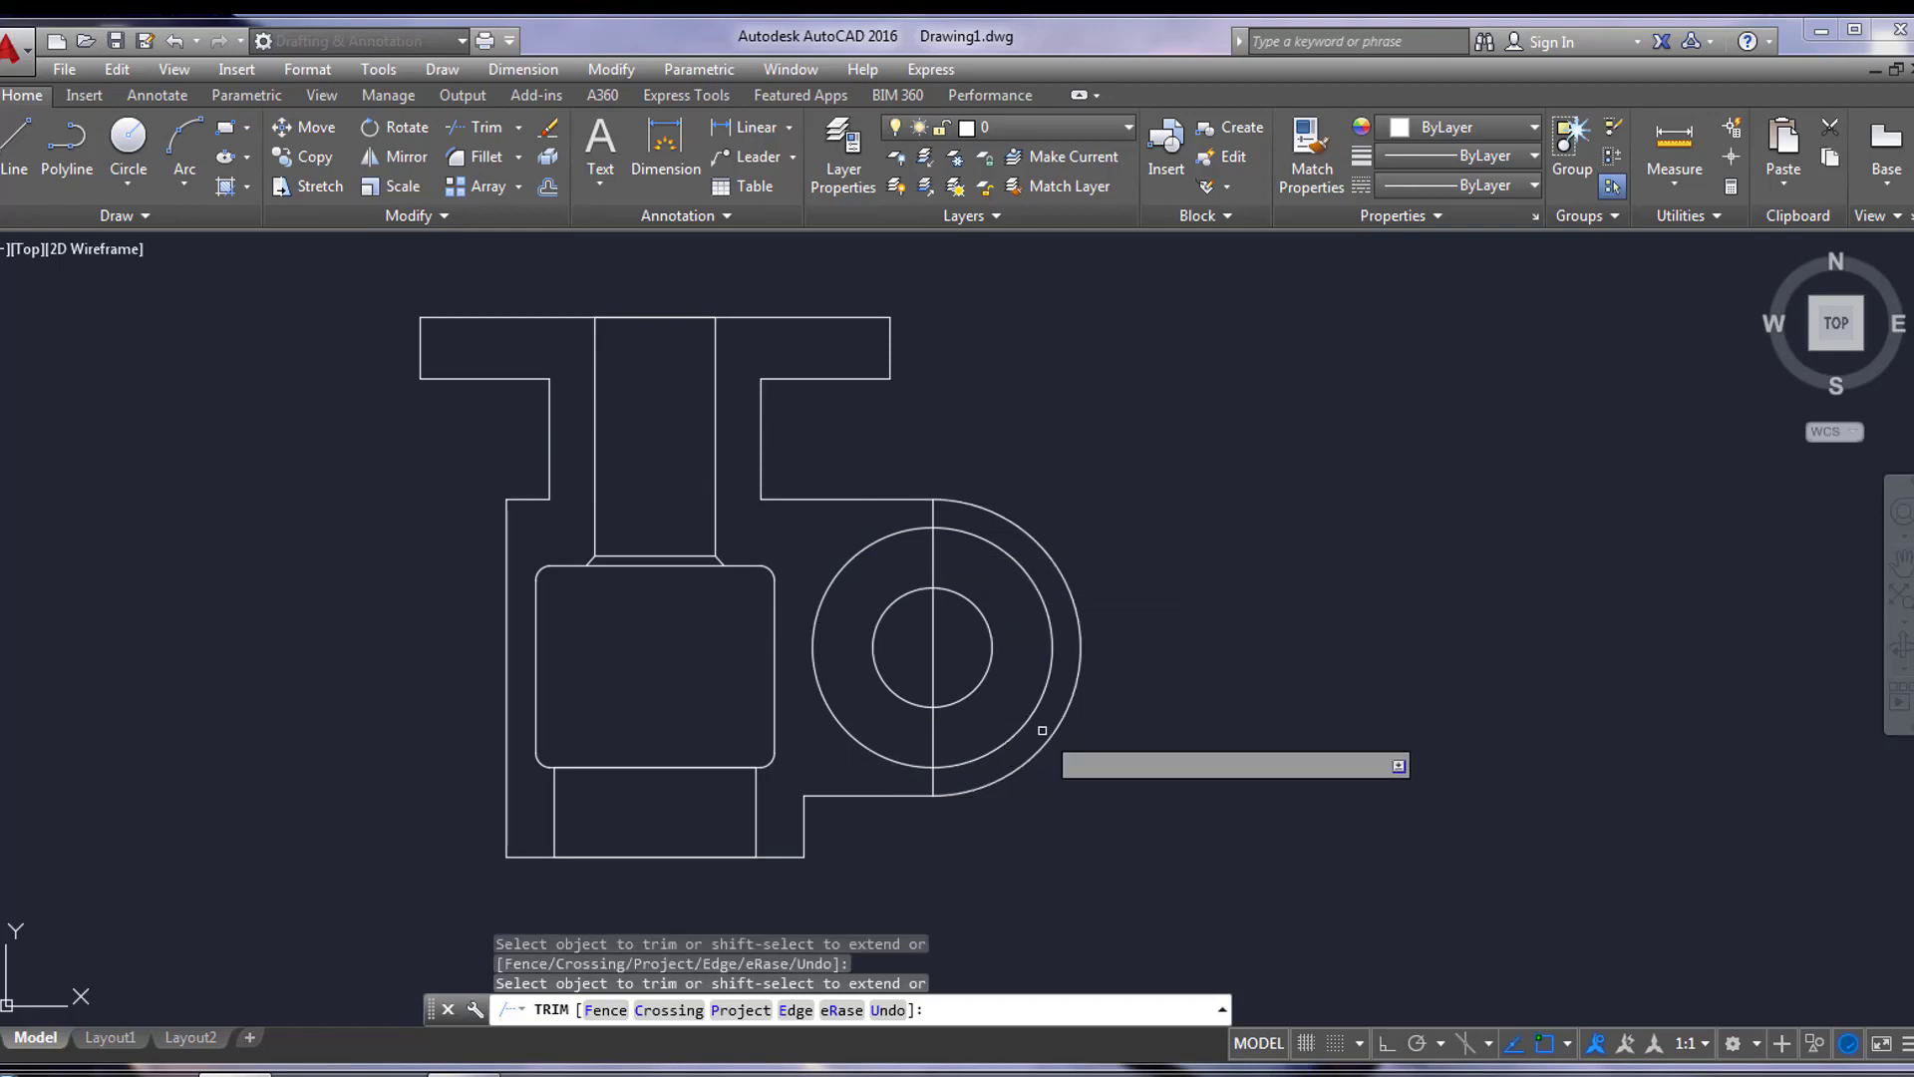
pyautogui.press('Return')
# Step: Erase the vertical line that passes through the centre of the circles
pyautogui.click(933, 561)
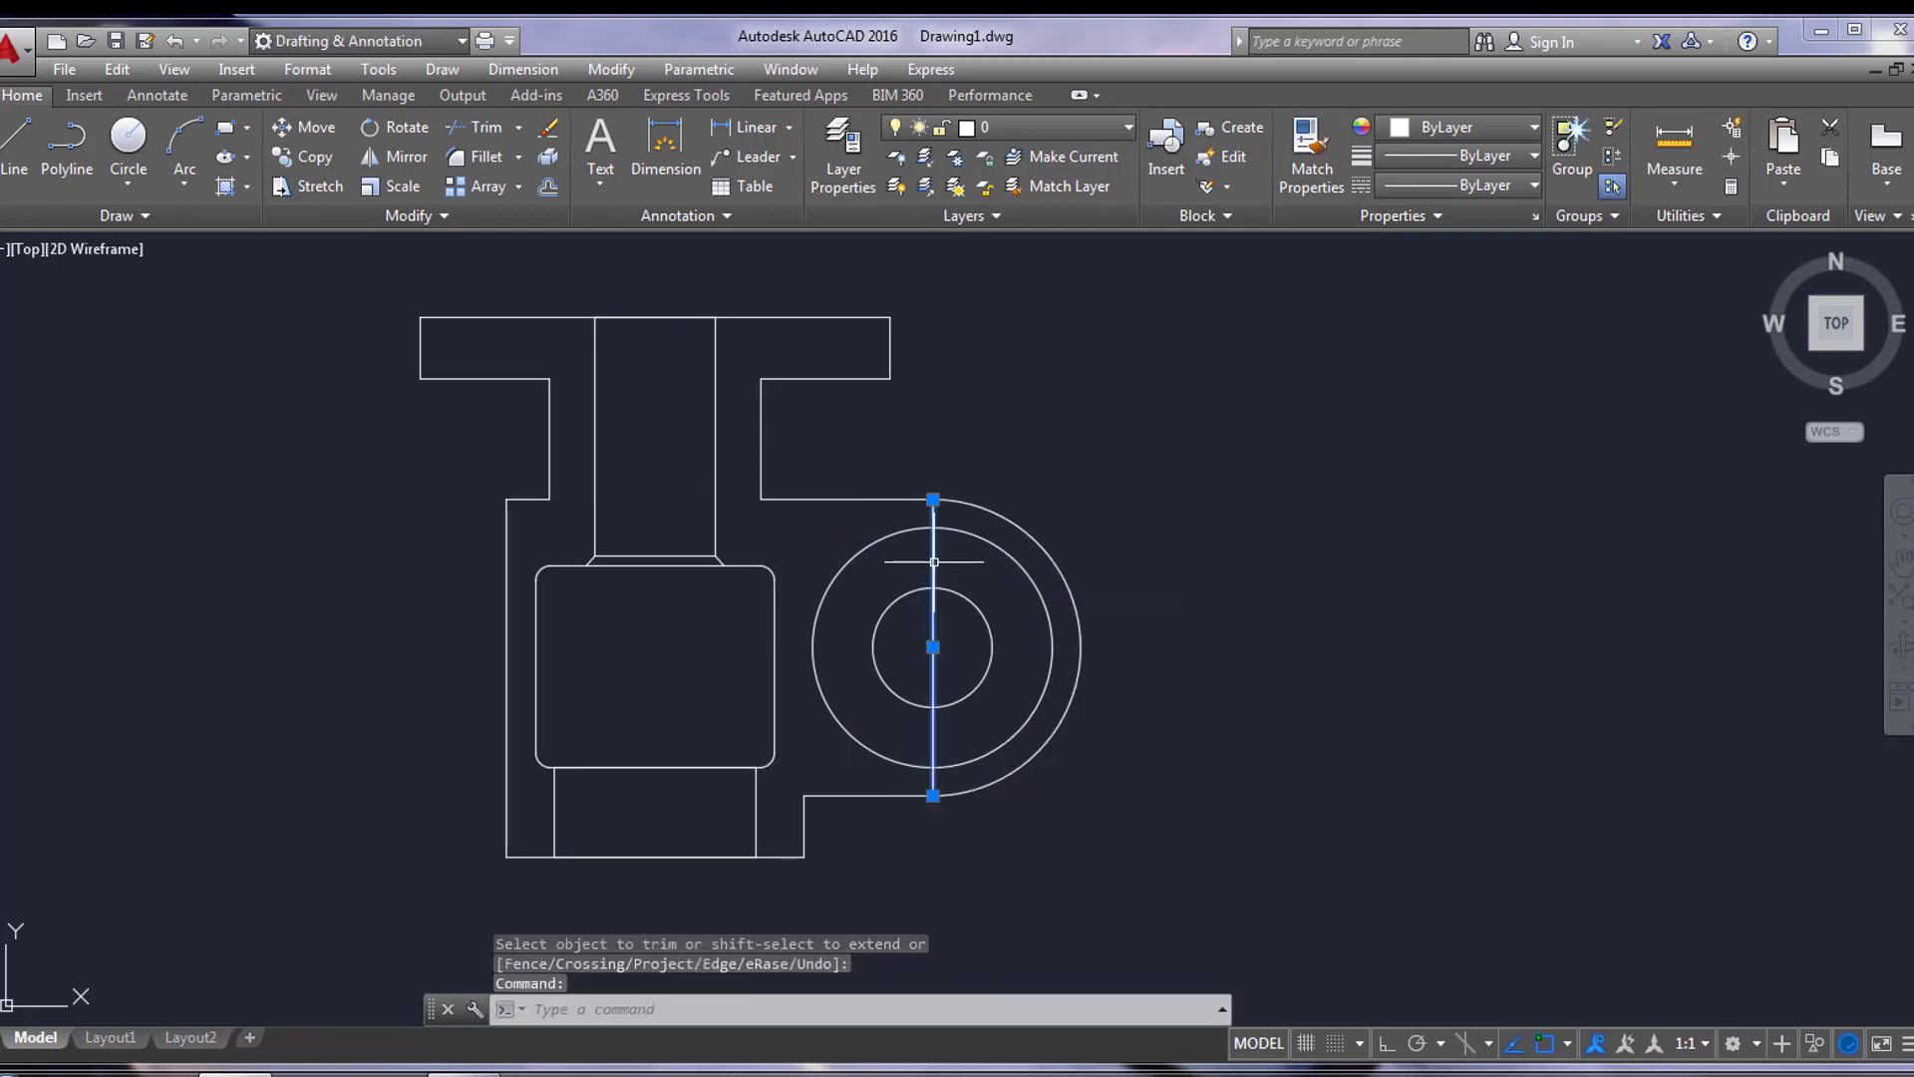
pyautogui.rightClick(933, 562)
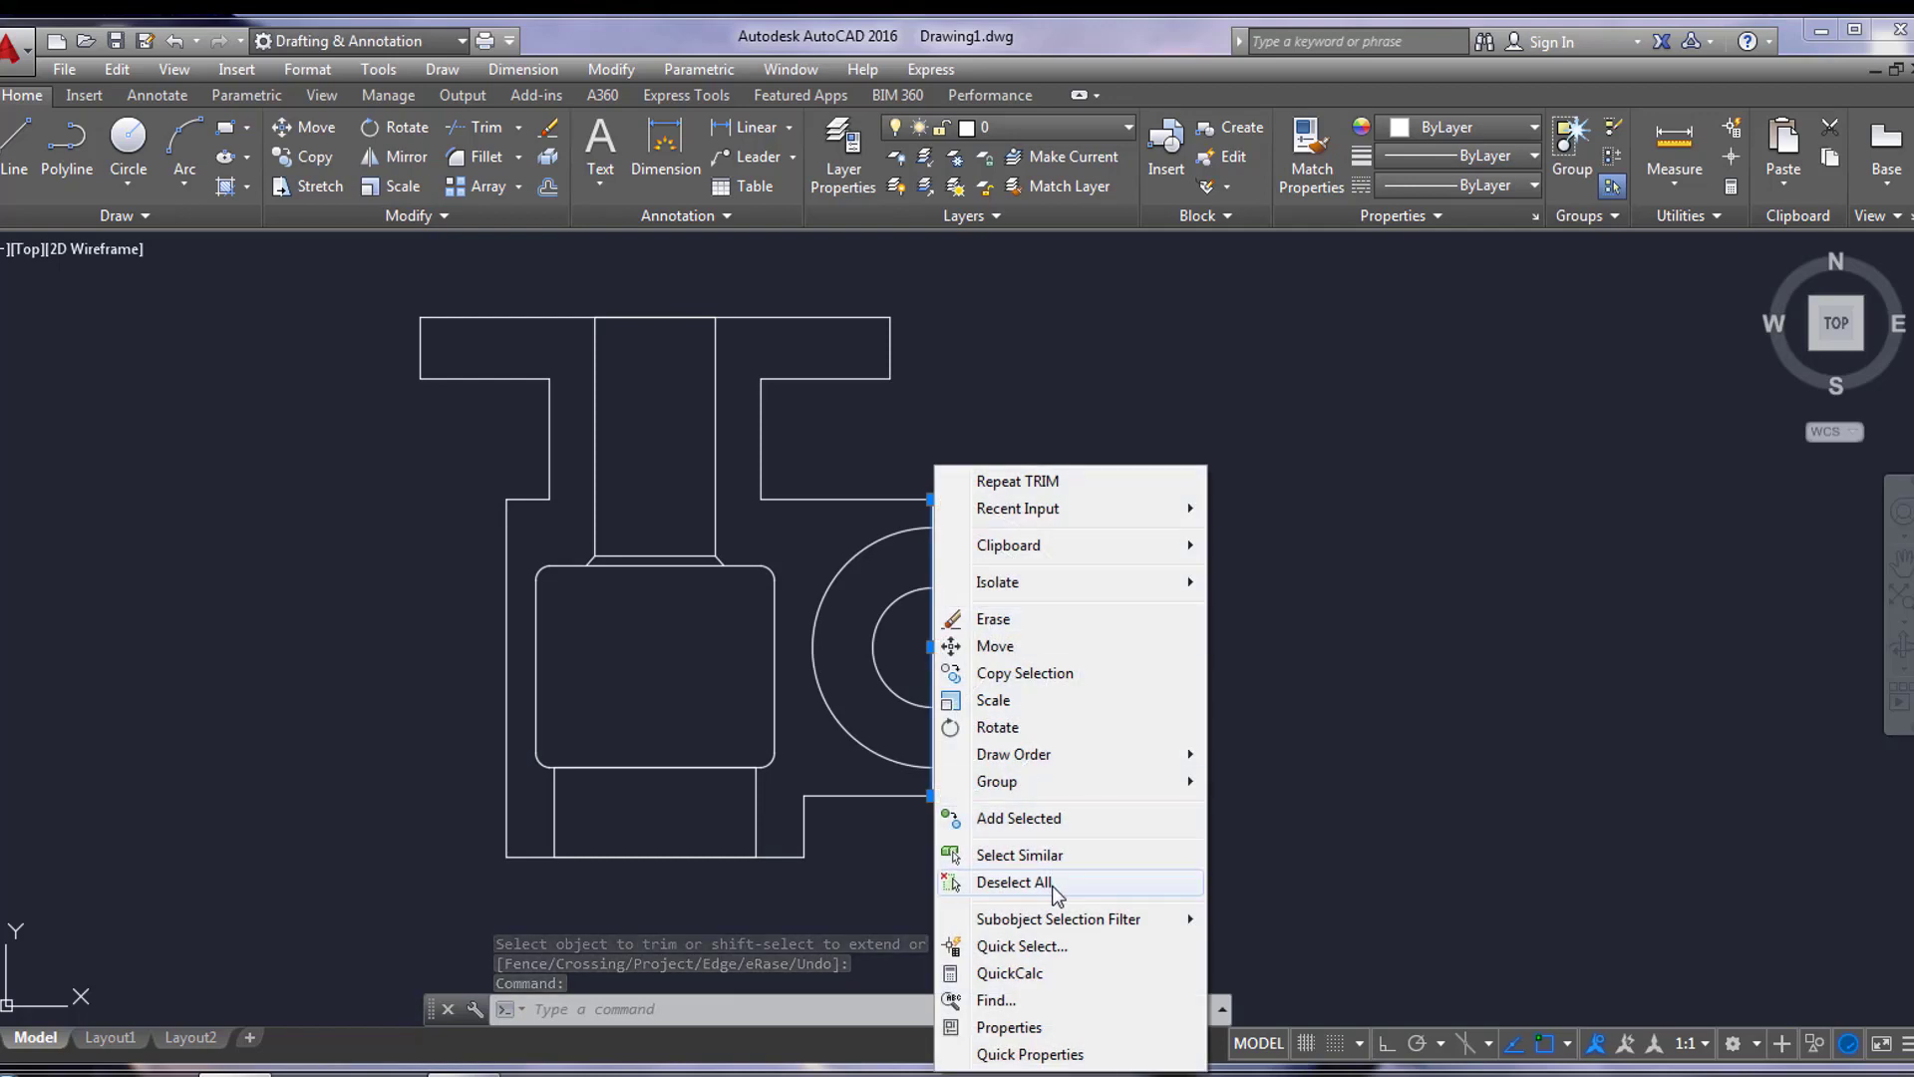
pyautogui.click(1045, 619)
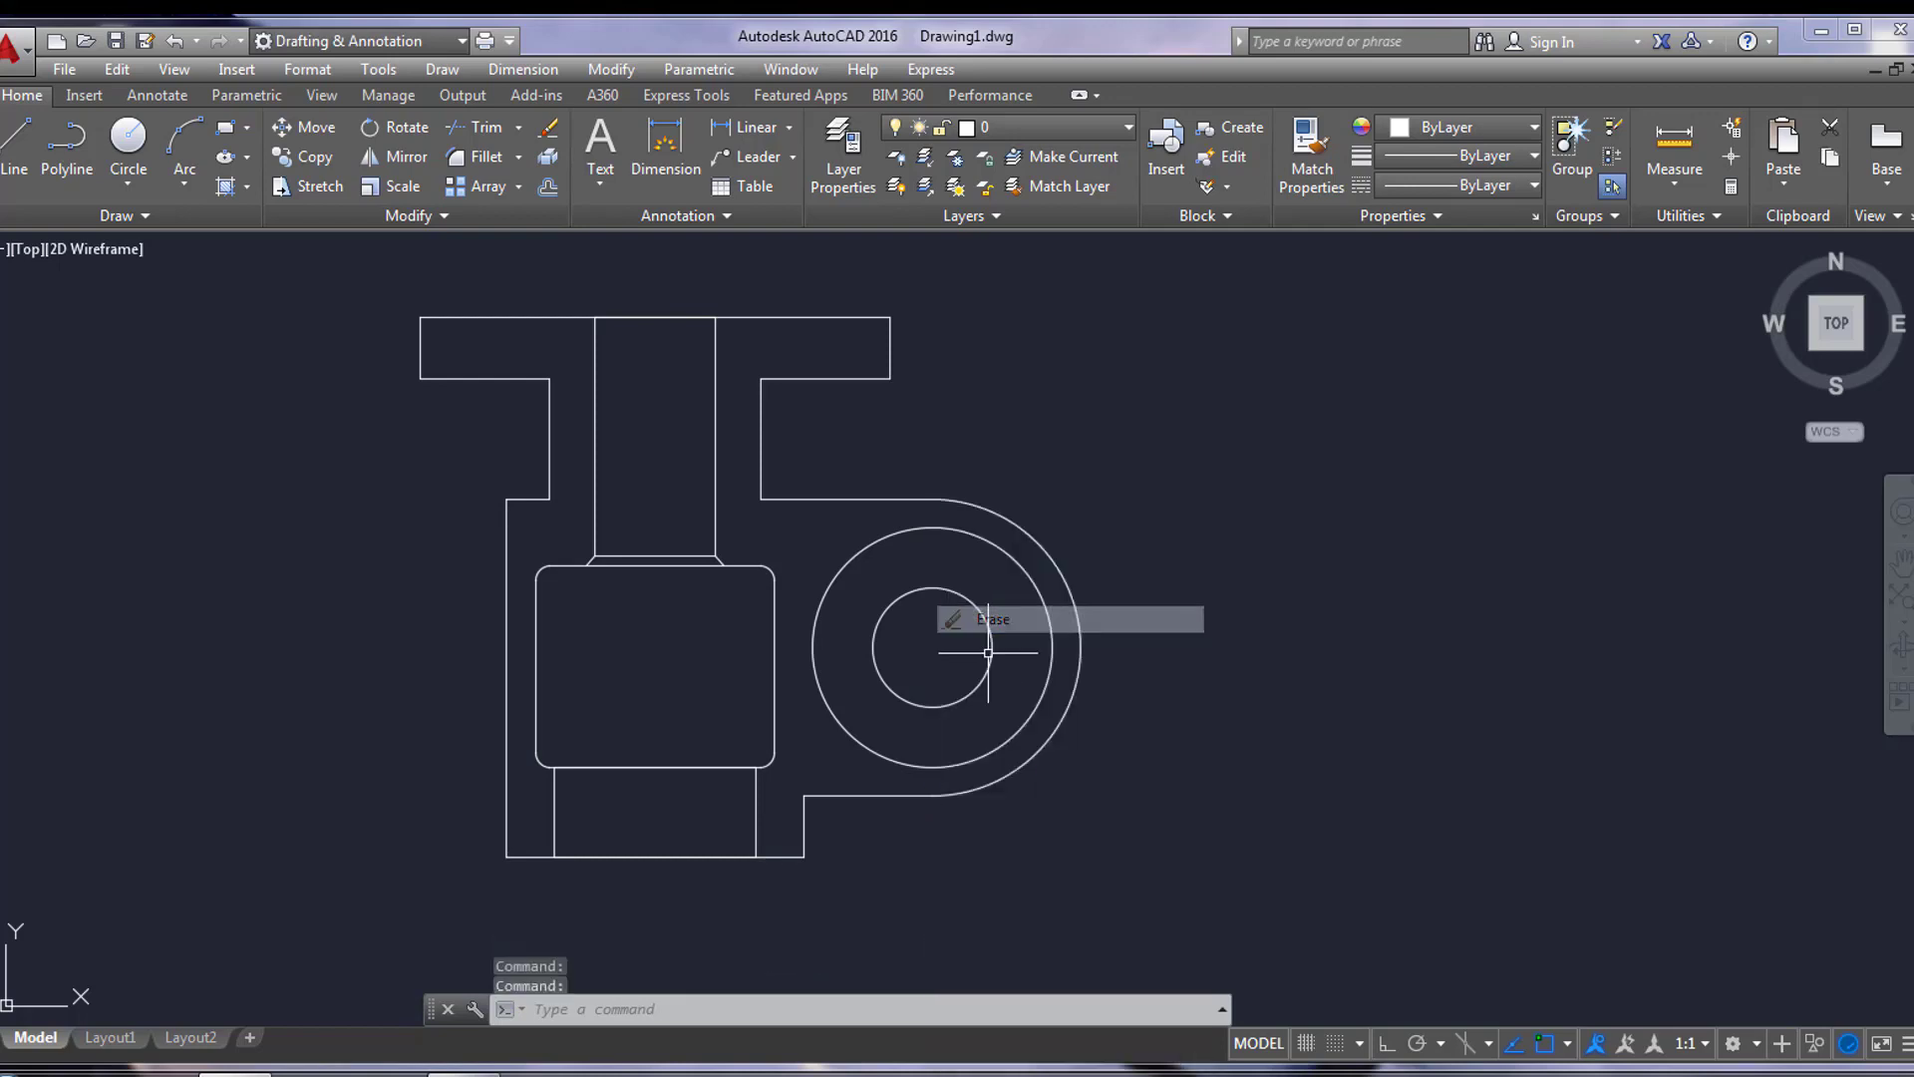
# Step: Draw a horizontal line from the start of the rounded rectangle's upper-right fillet to the left side of the radius 25 circle
pyautogui.click(20, 145)
pyautogui.scroll(2, 757, 598)
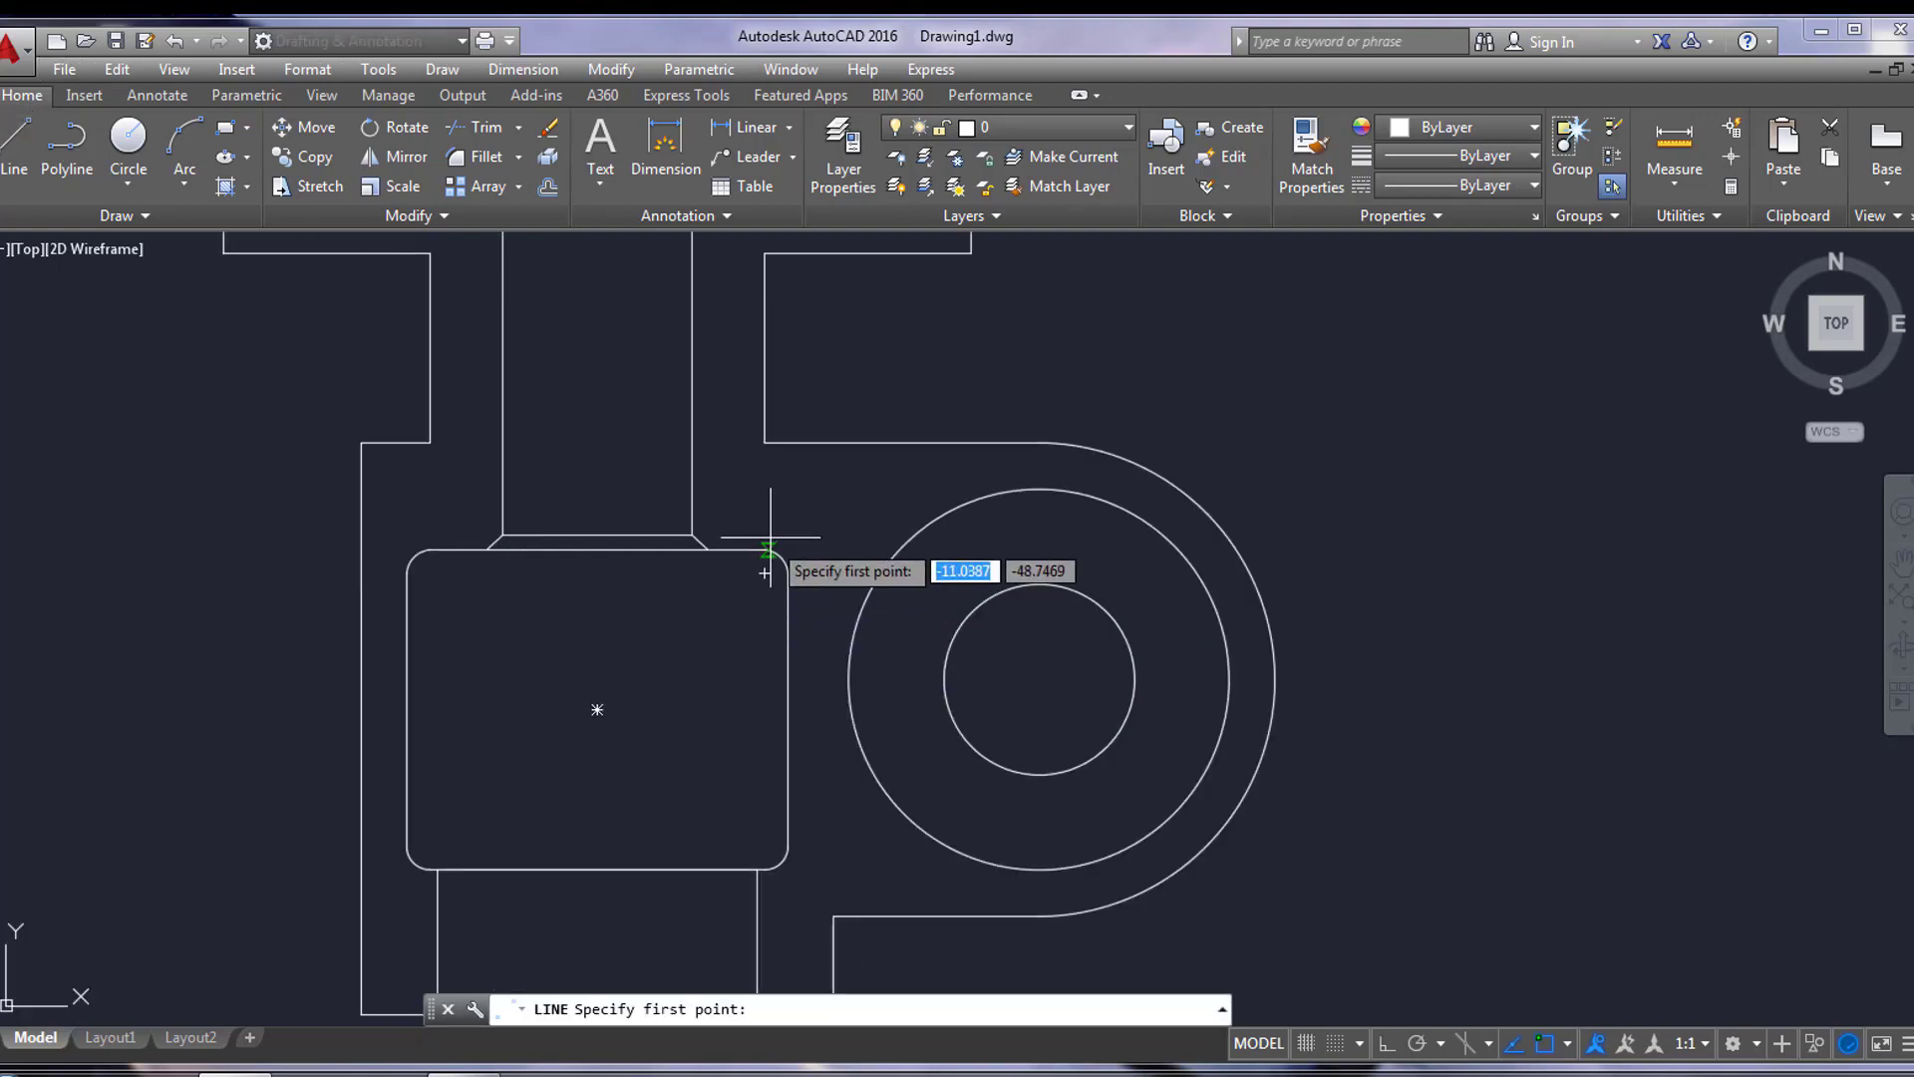
pyautogui.click(768, 546)
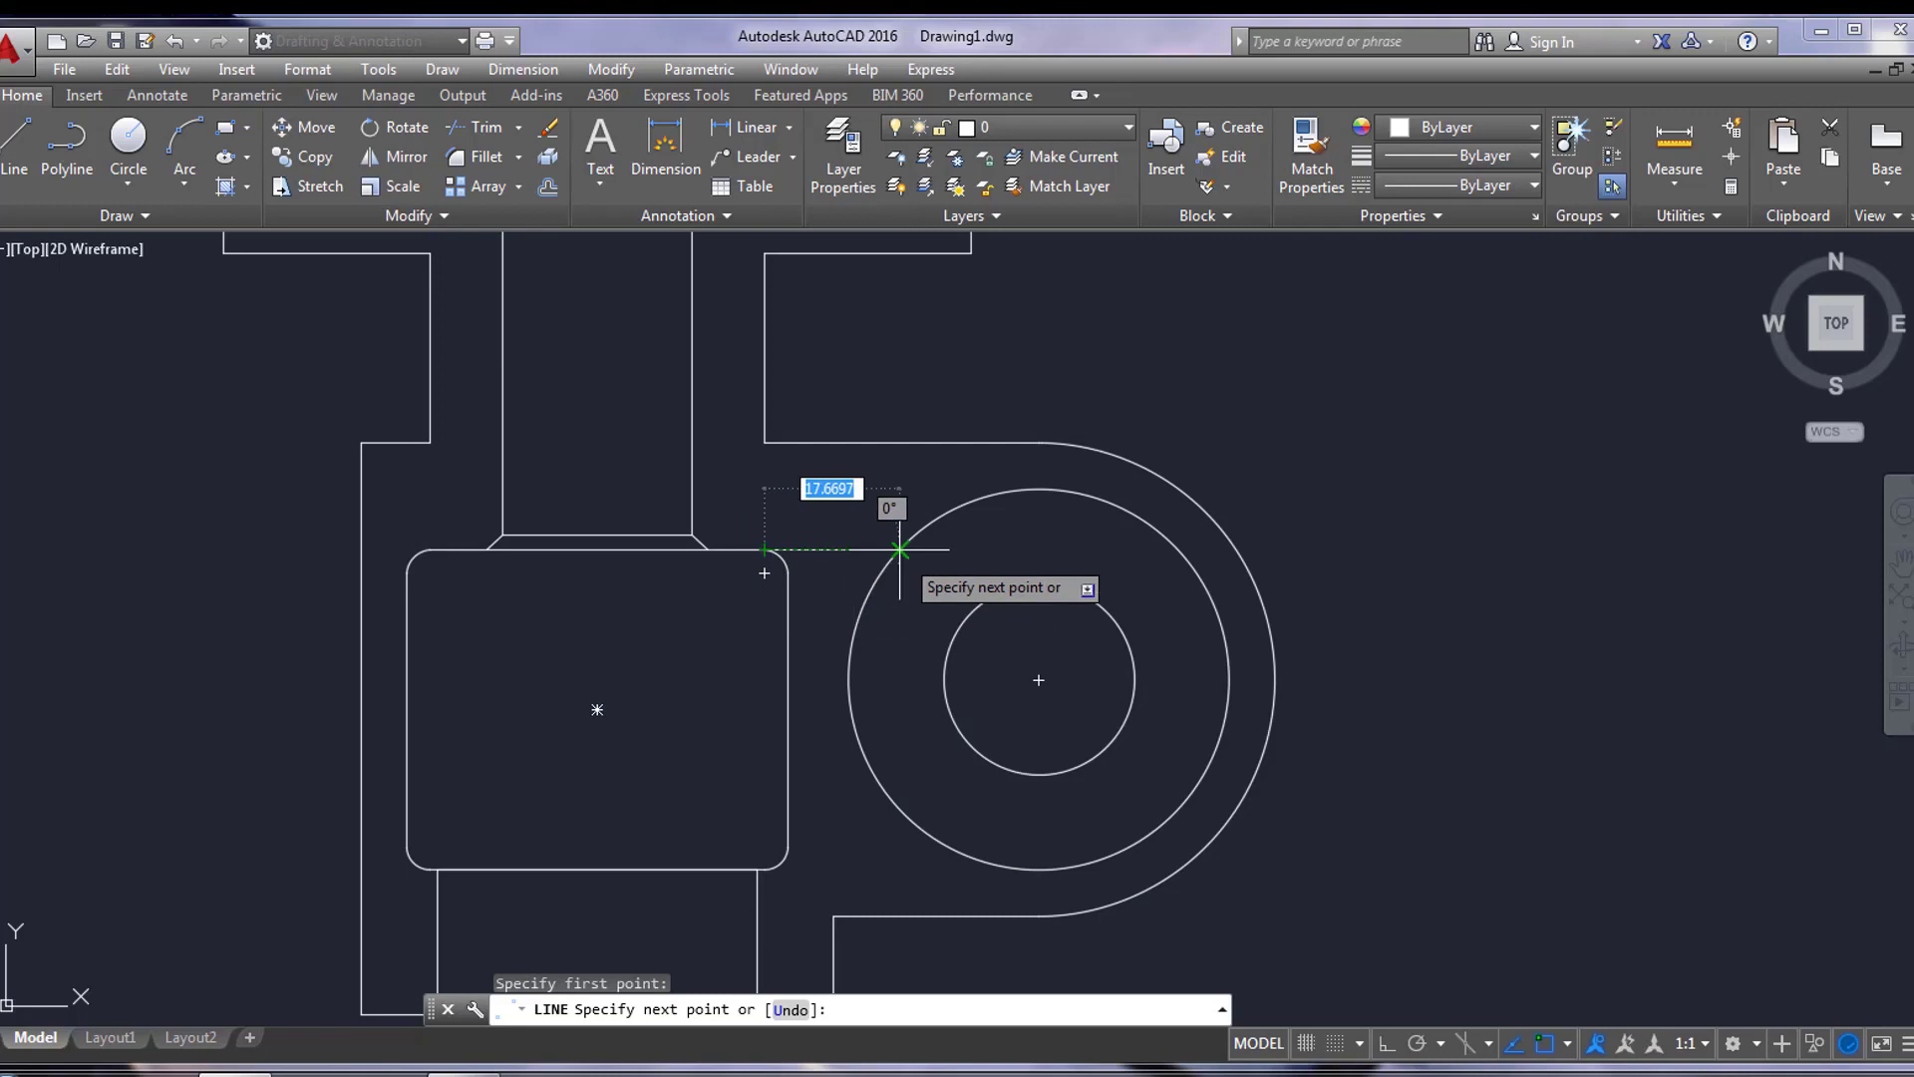
pyautogui.click(900, 548)
pyautogui.rightClick(950, 555)
pyautogui.click(982, 571)
# Step: Draw a horizontal line from the lower rectangle's upper-right corner to the bottom quadrant of the radius 25 circle
pyautogui.scroll(-4, 955, 632)
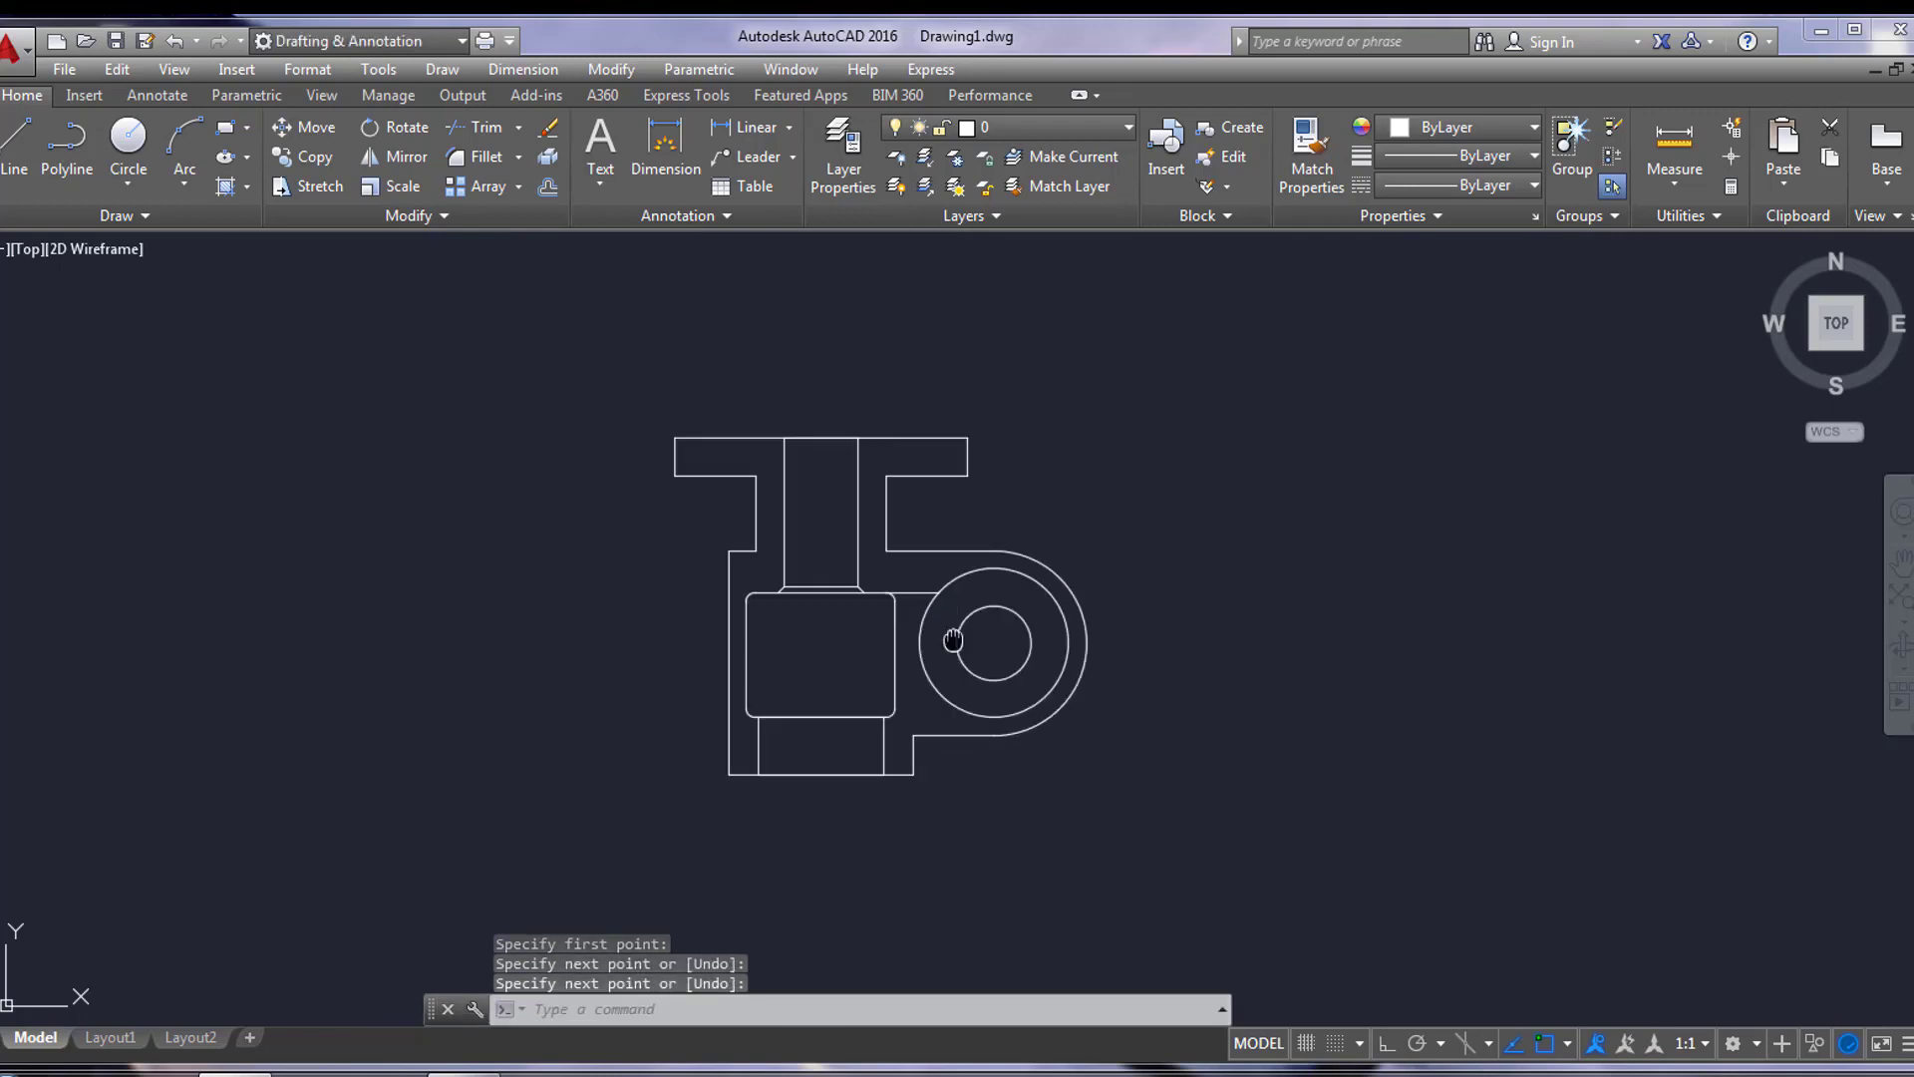
pyautogui.scroll(4, 952, 640)
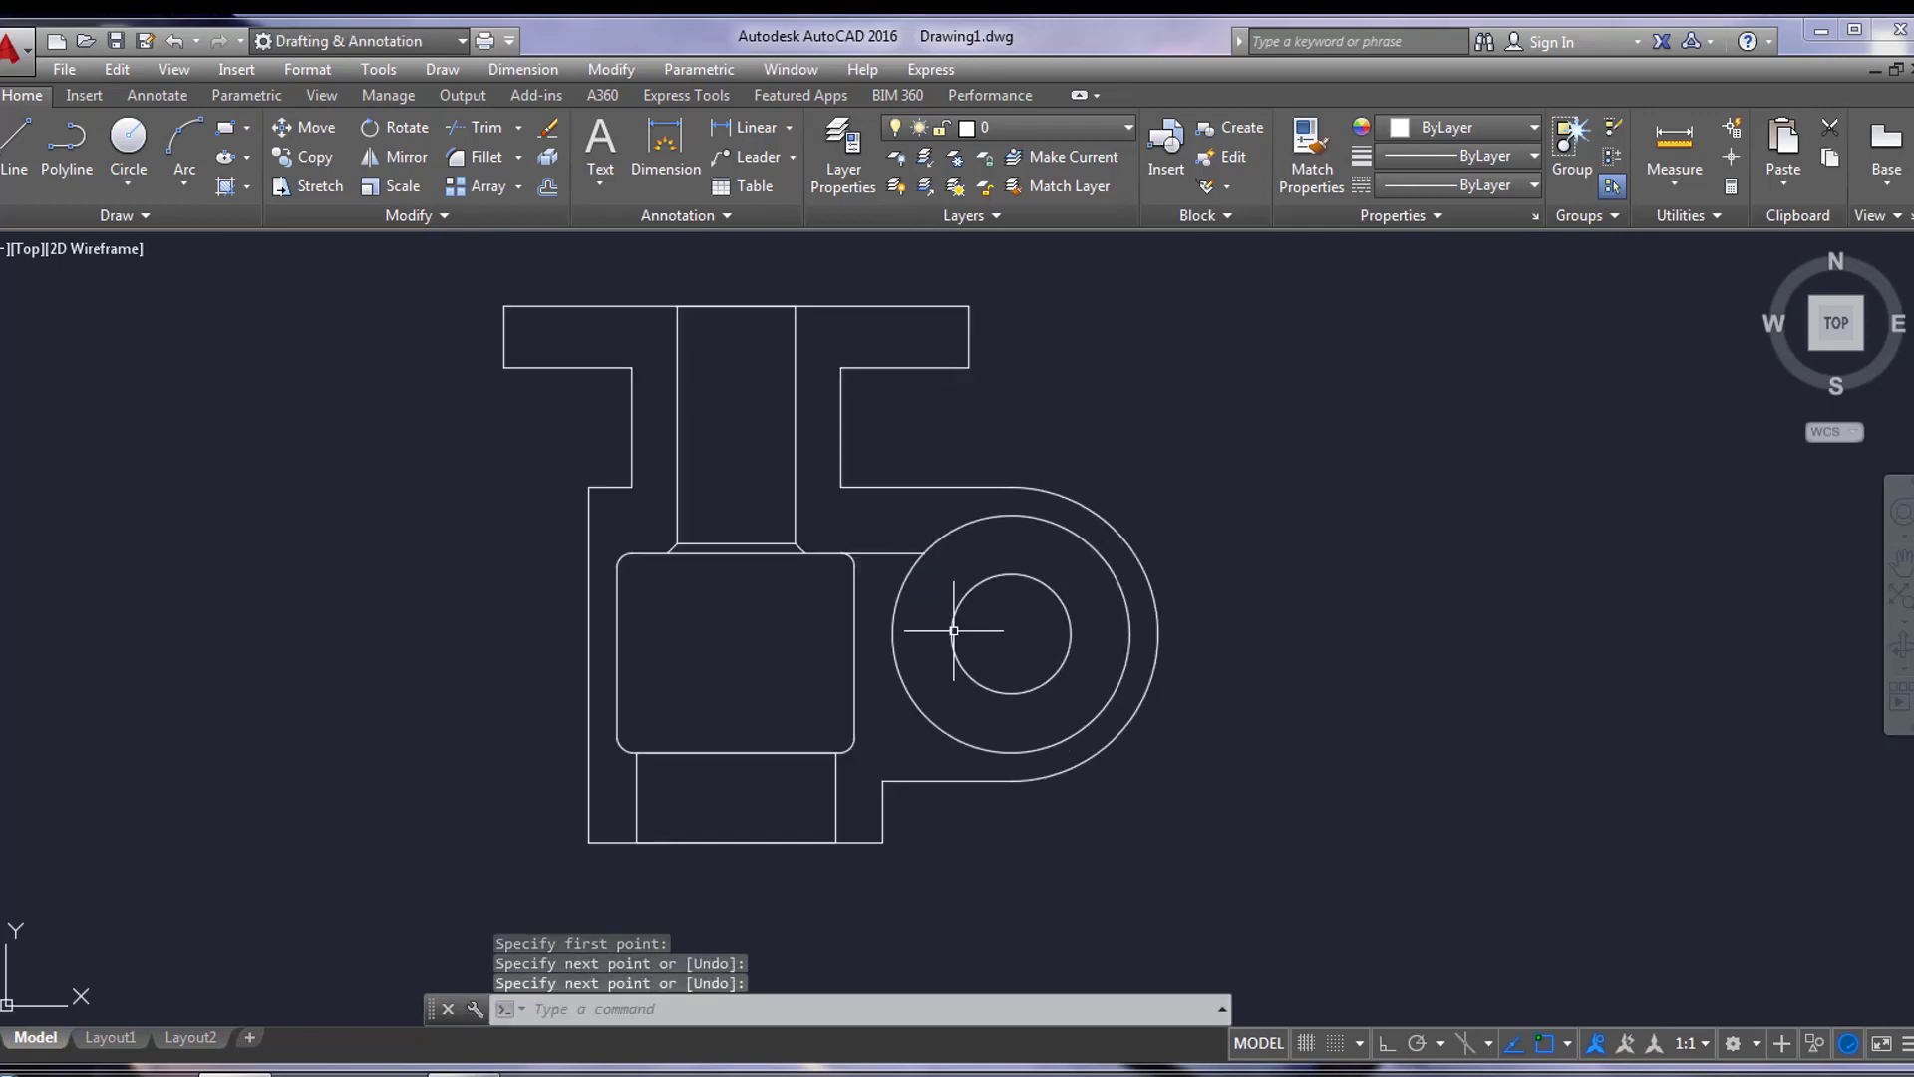
pyautogui.click(14, 147)
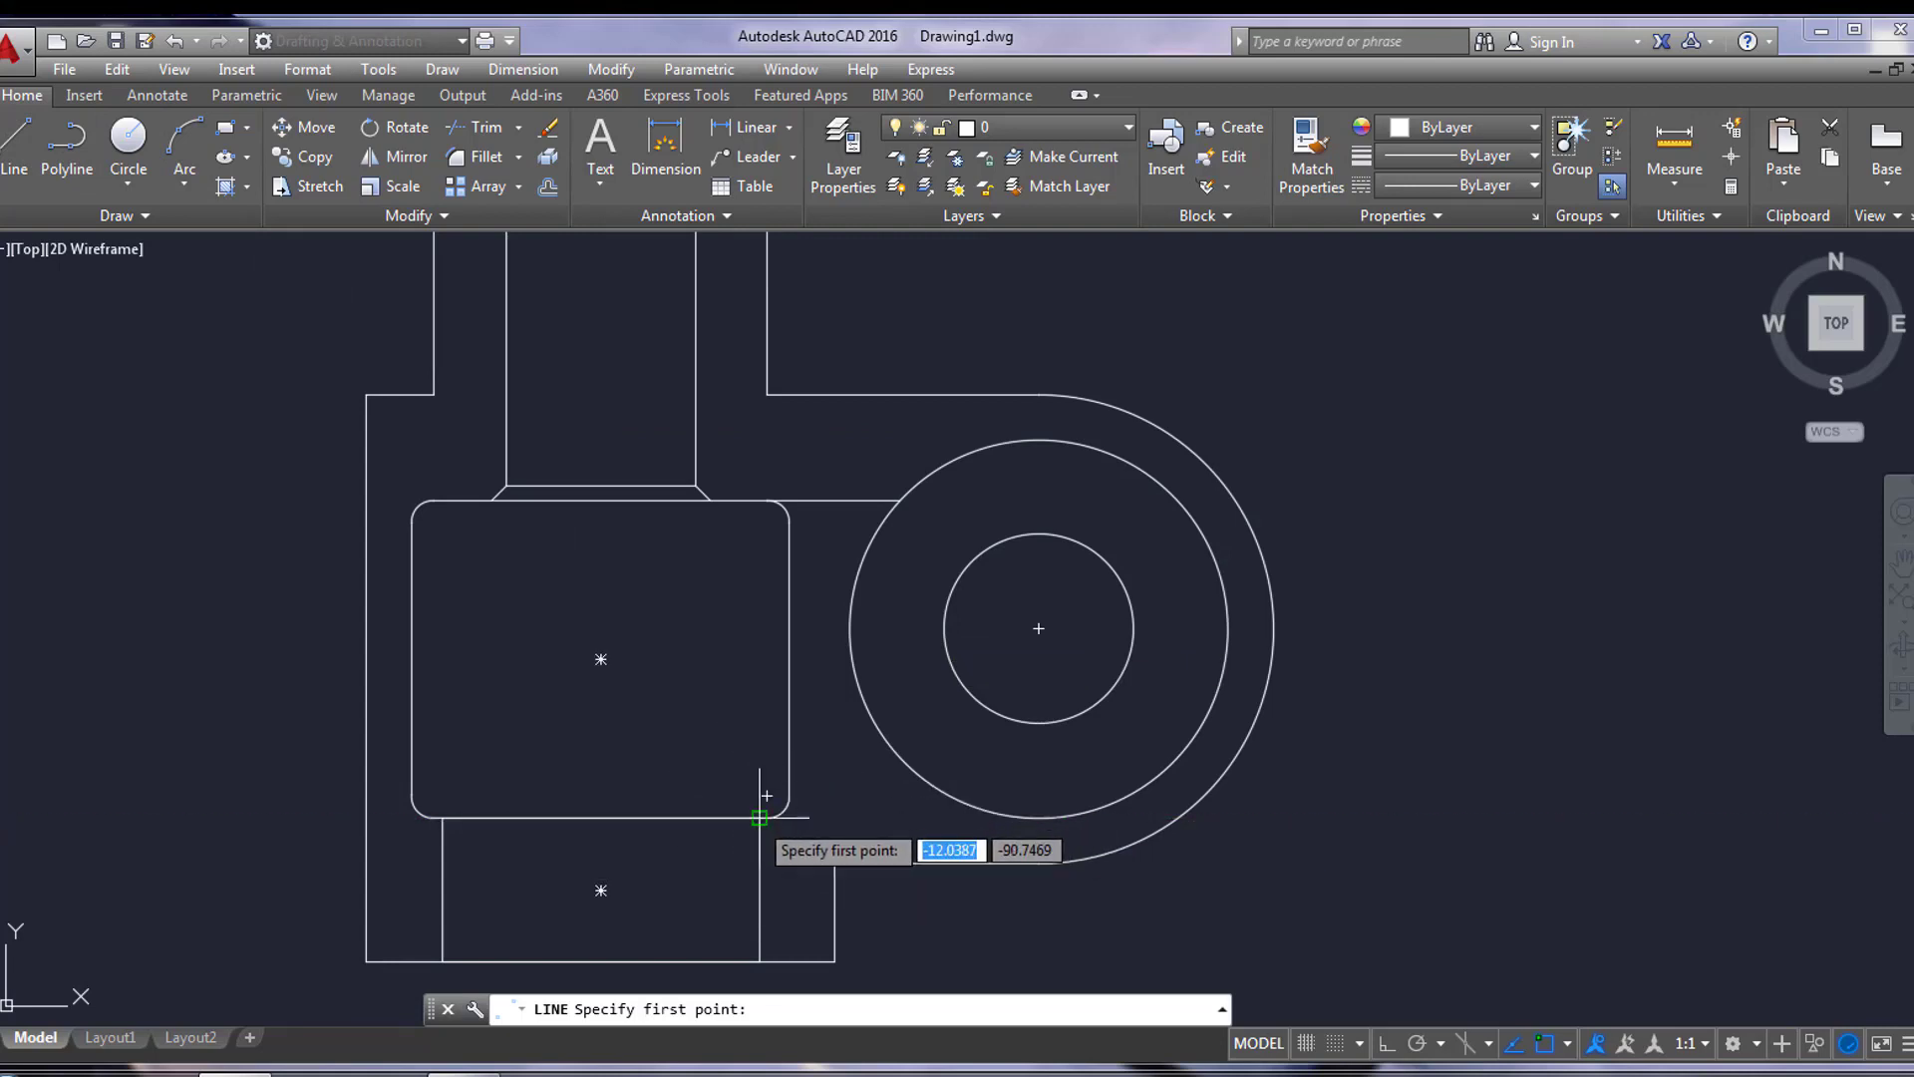
pyautogui.click(760, 818)
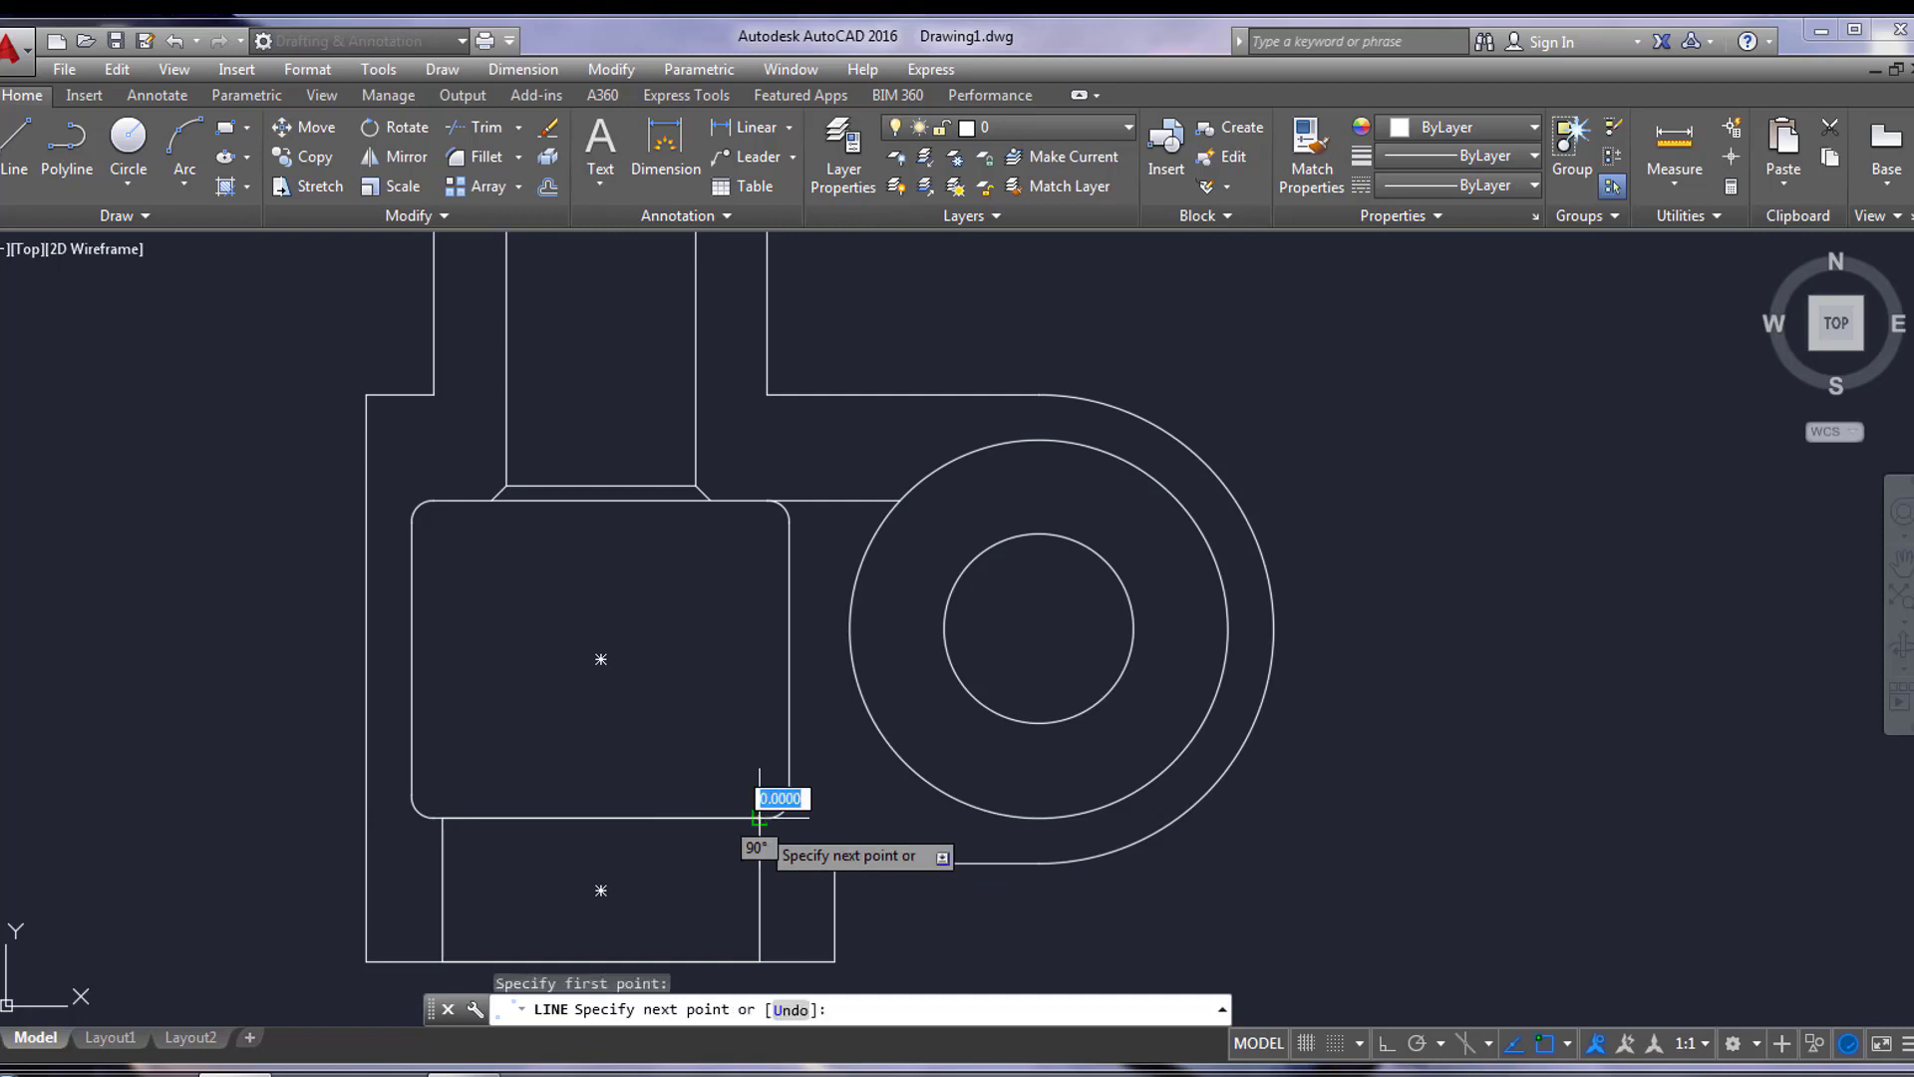
pyautogui.click(1039, 817)
pyautogui.rightClick(1038, 818)
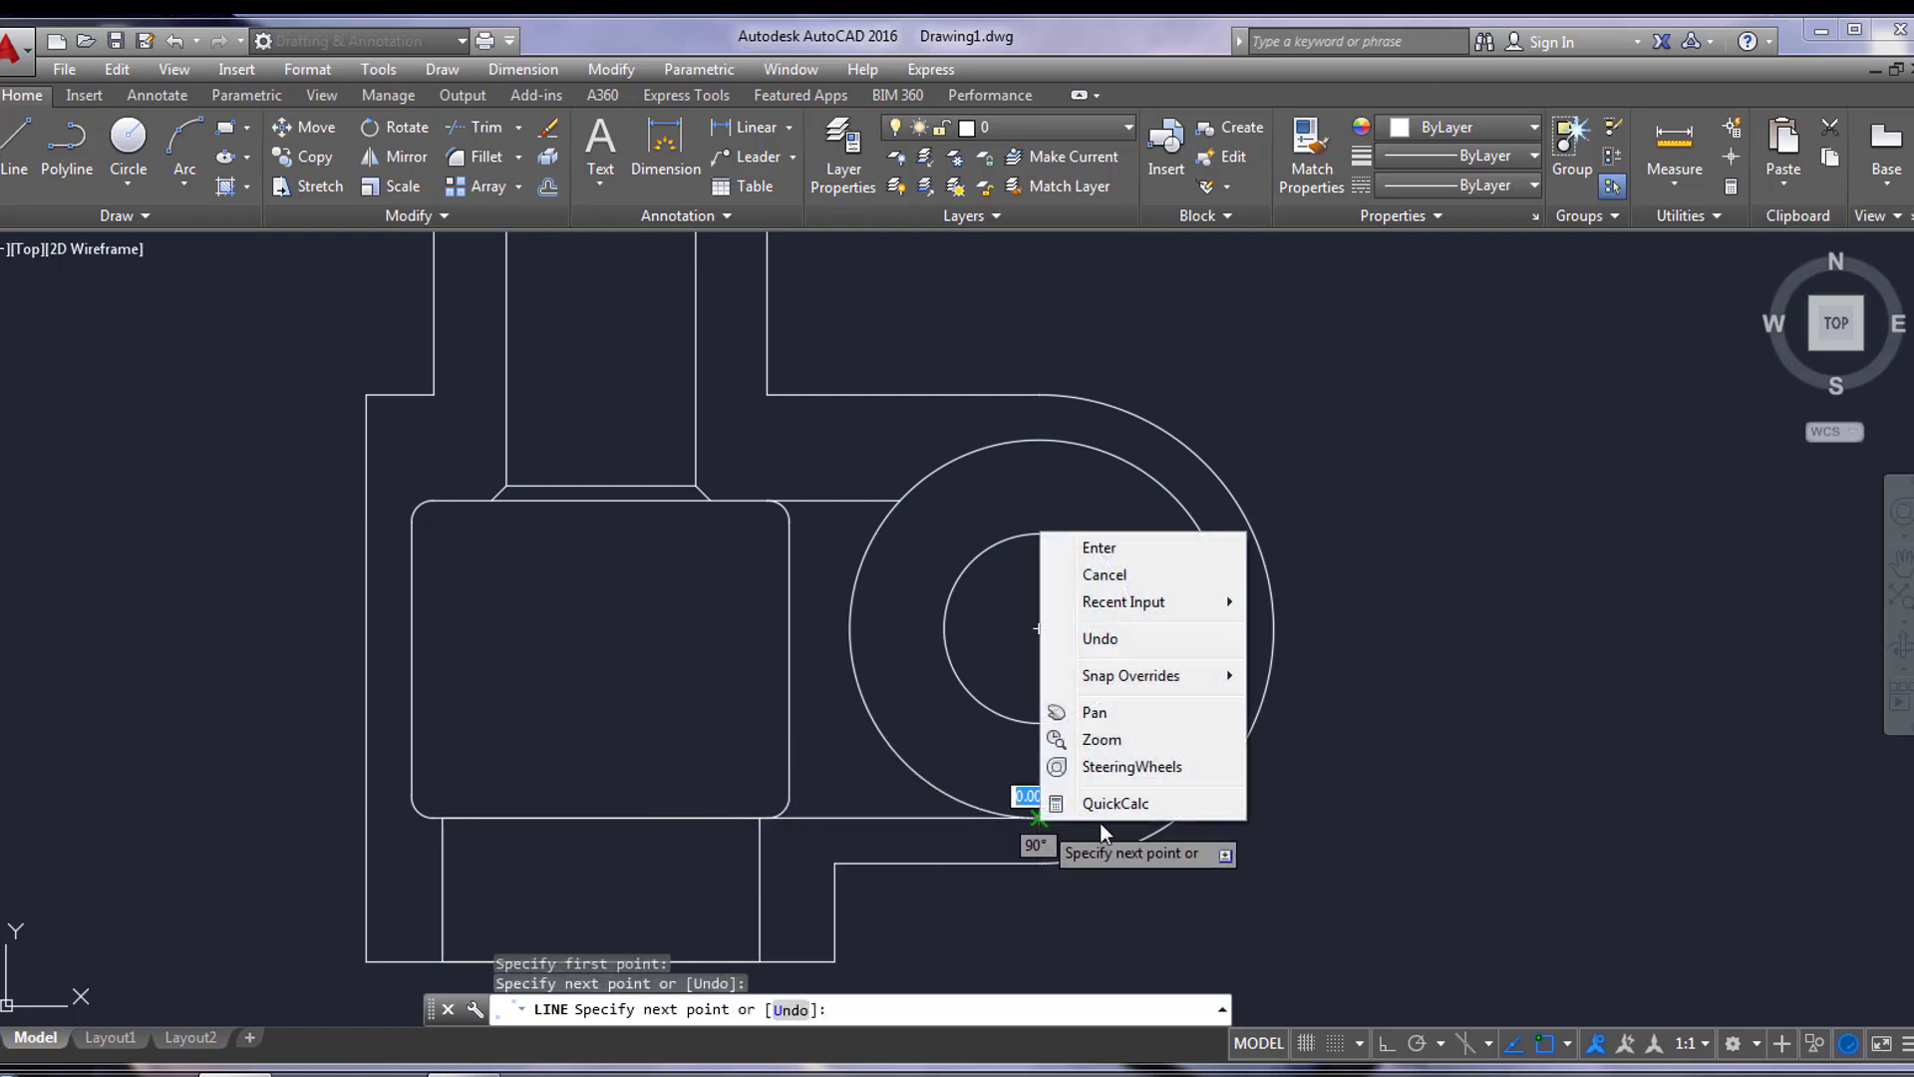
pyautogui.click(1126, 551)
# Step: Set the drawing units' length precision to 0, with no decimal places
pyautogui.scroll(-2, 1120, 697)
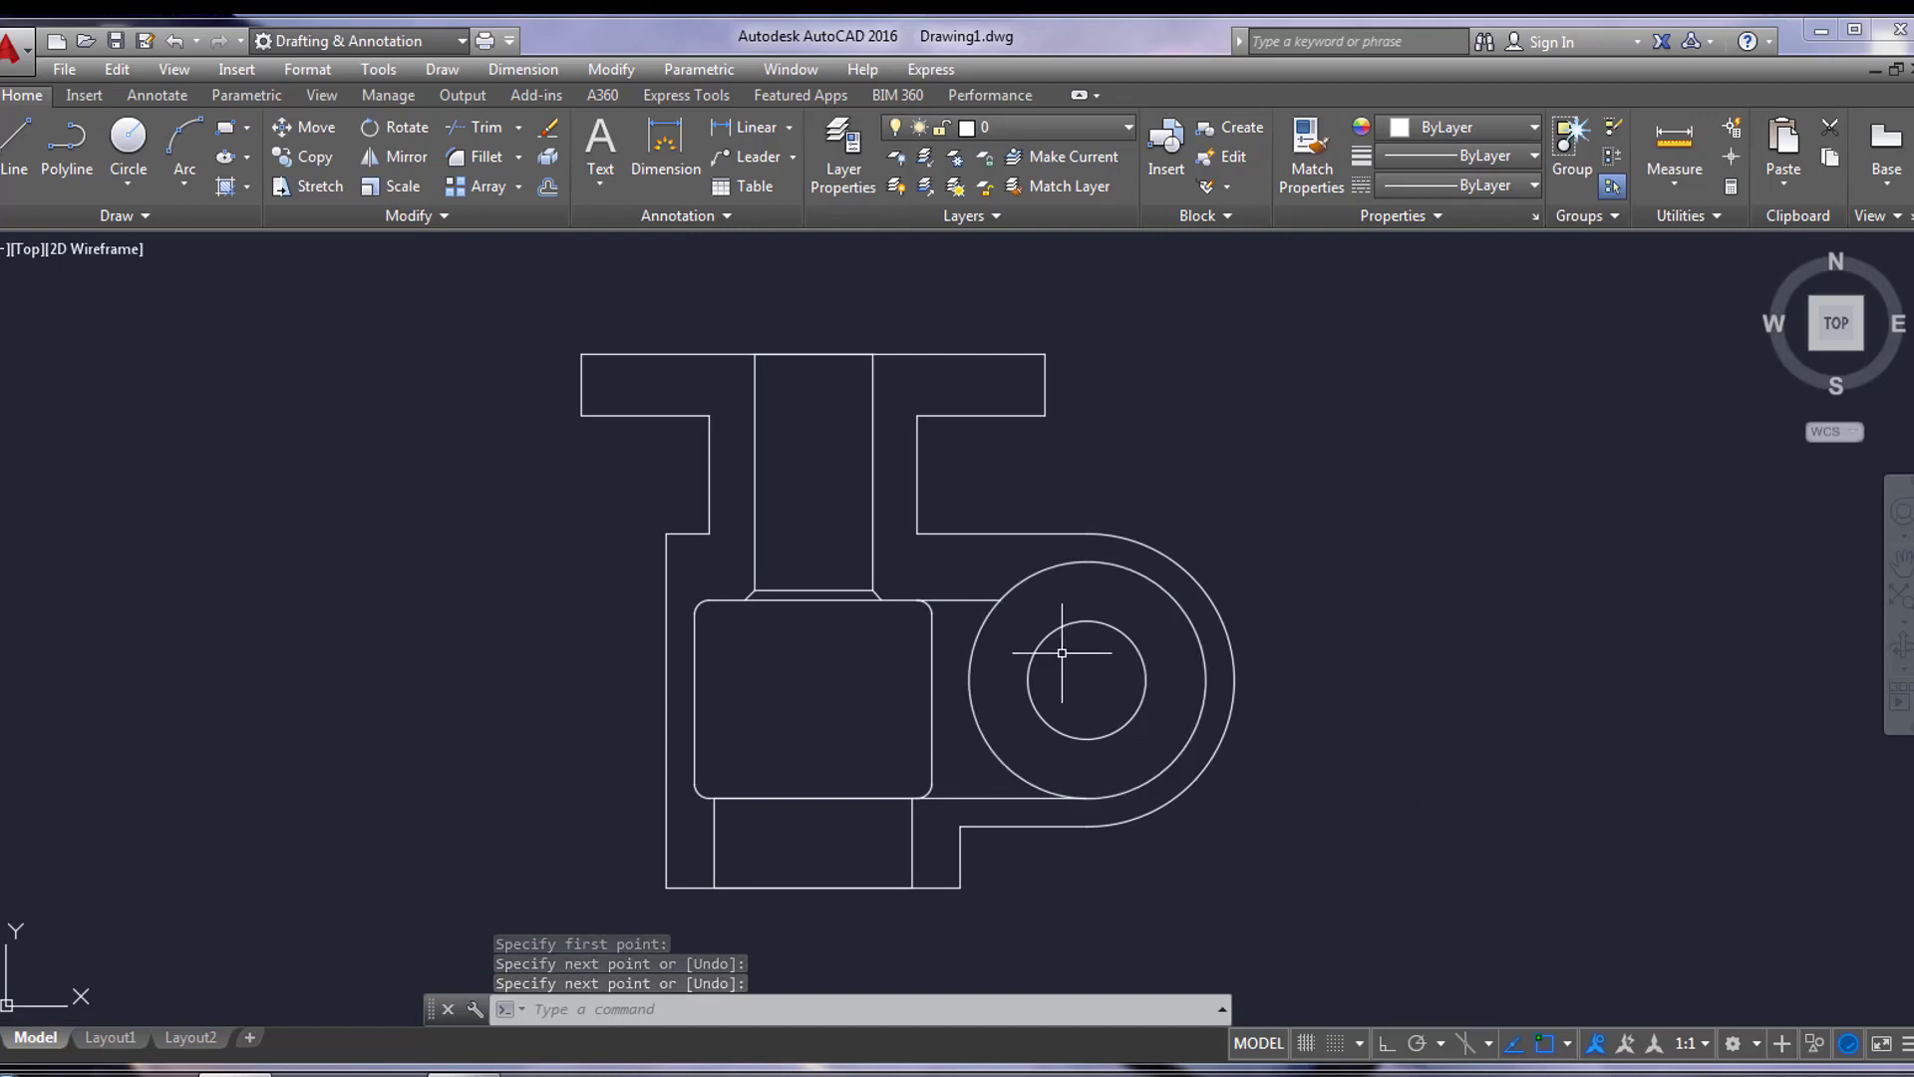
pyautogui.moveTo(1060, 650); pyautogui.dragTo(1069, 677, button='middle')
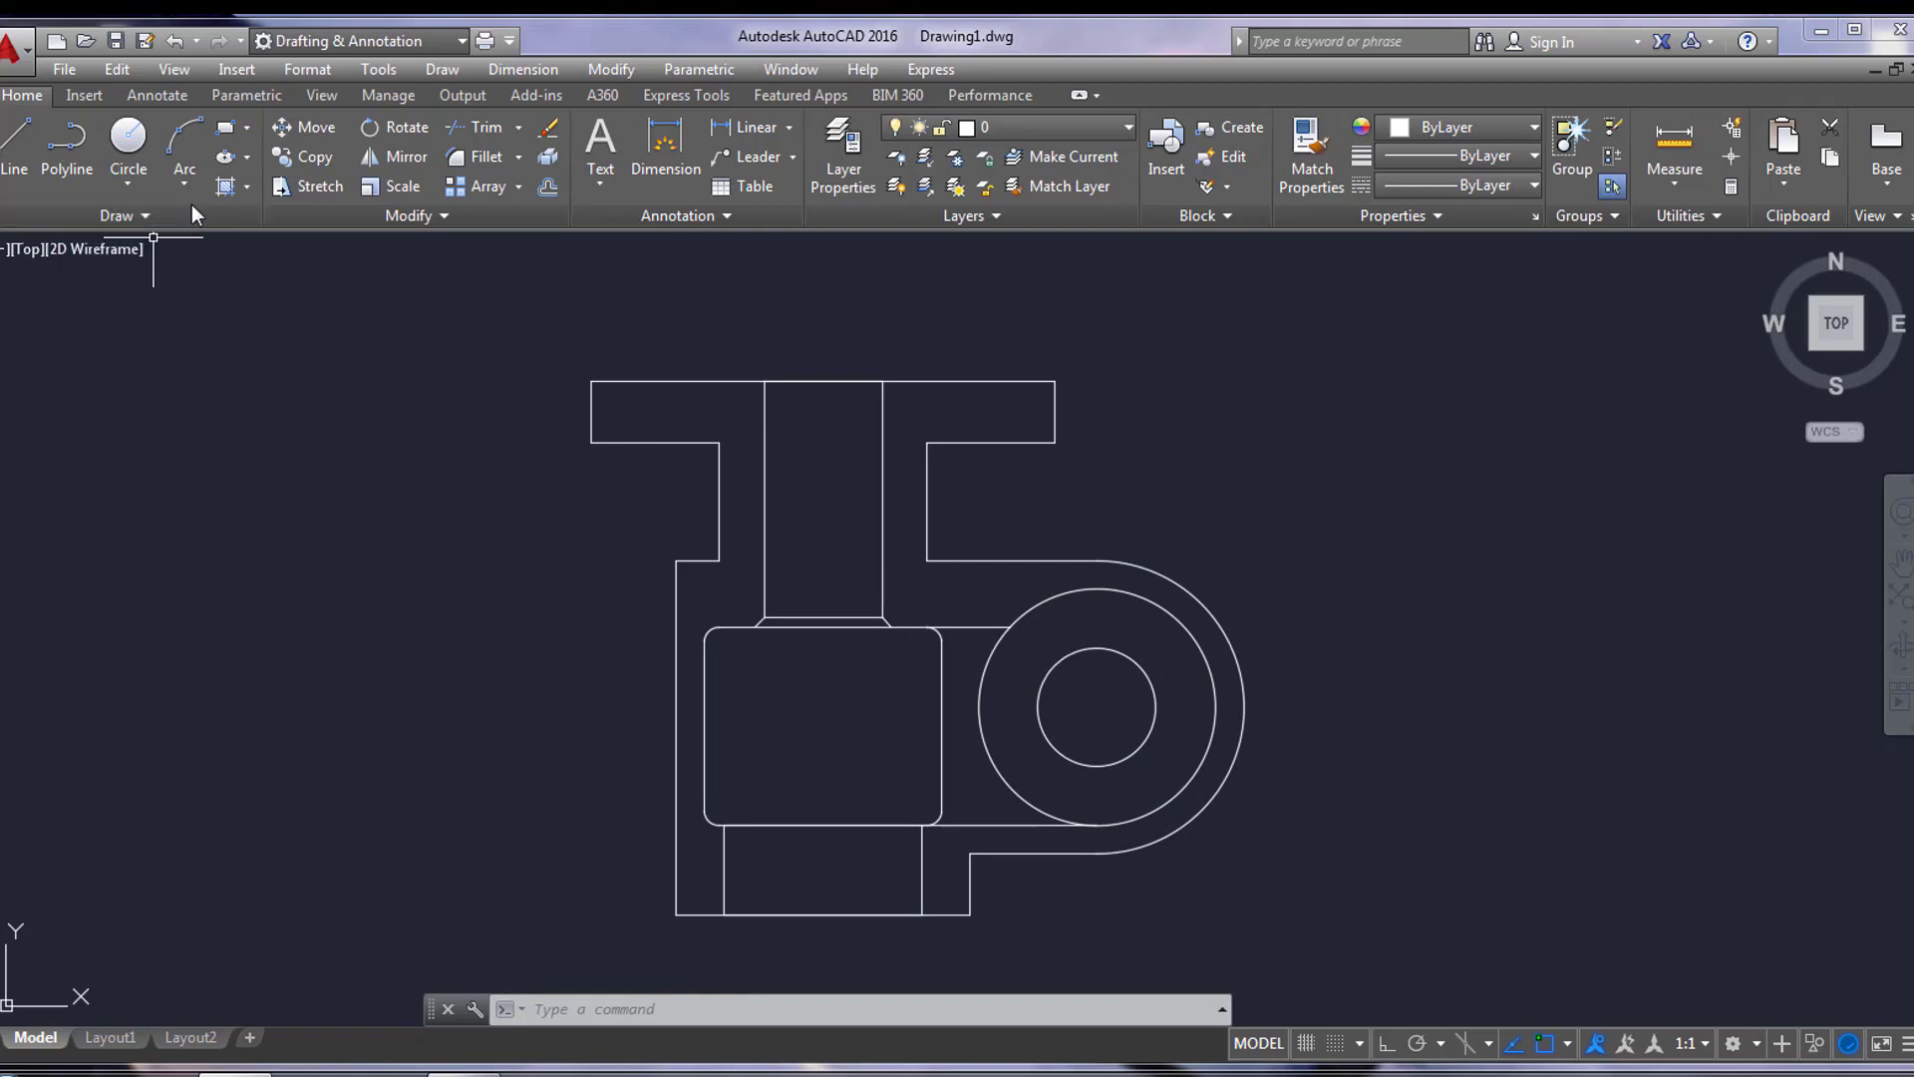
pyautogui.click(311, 72)
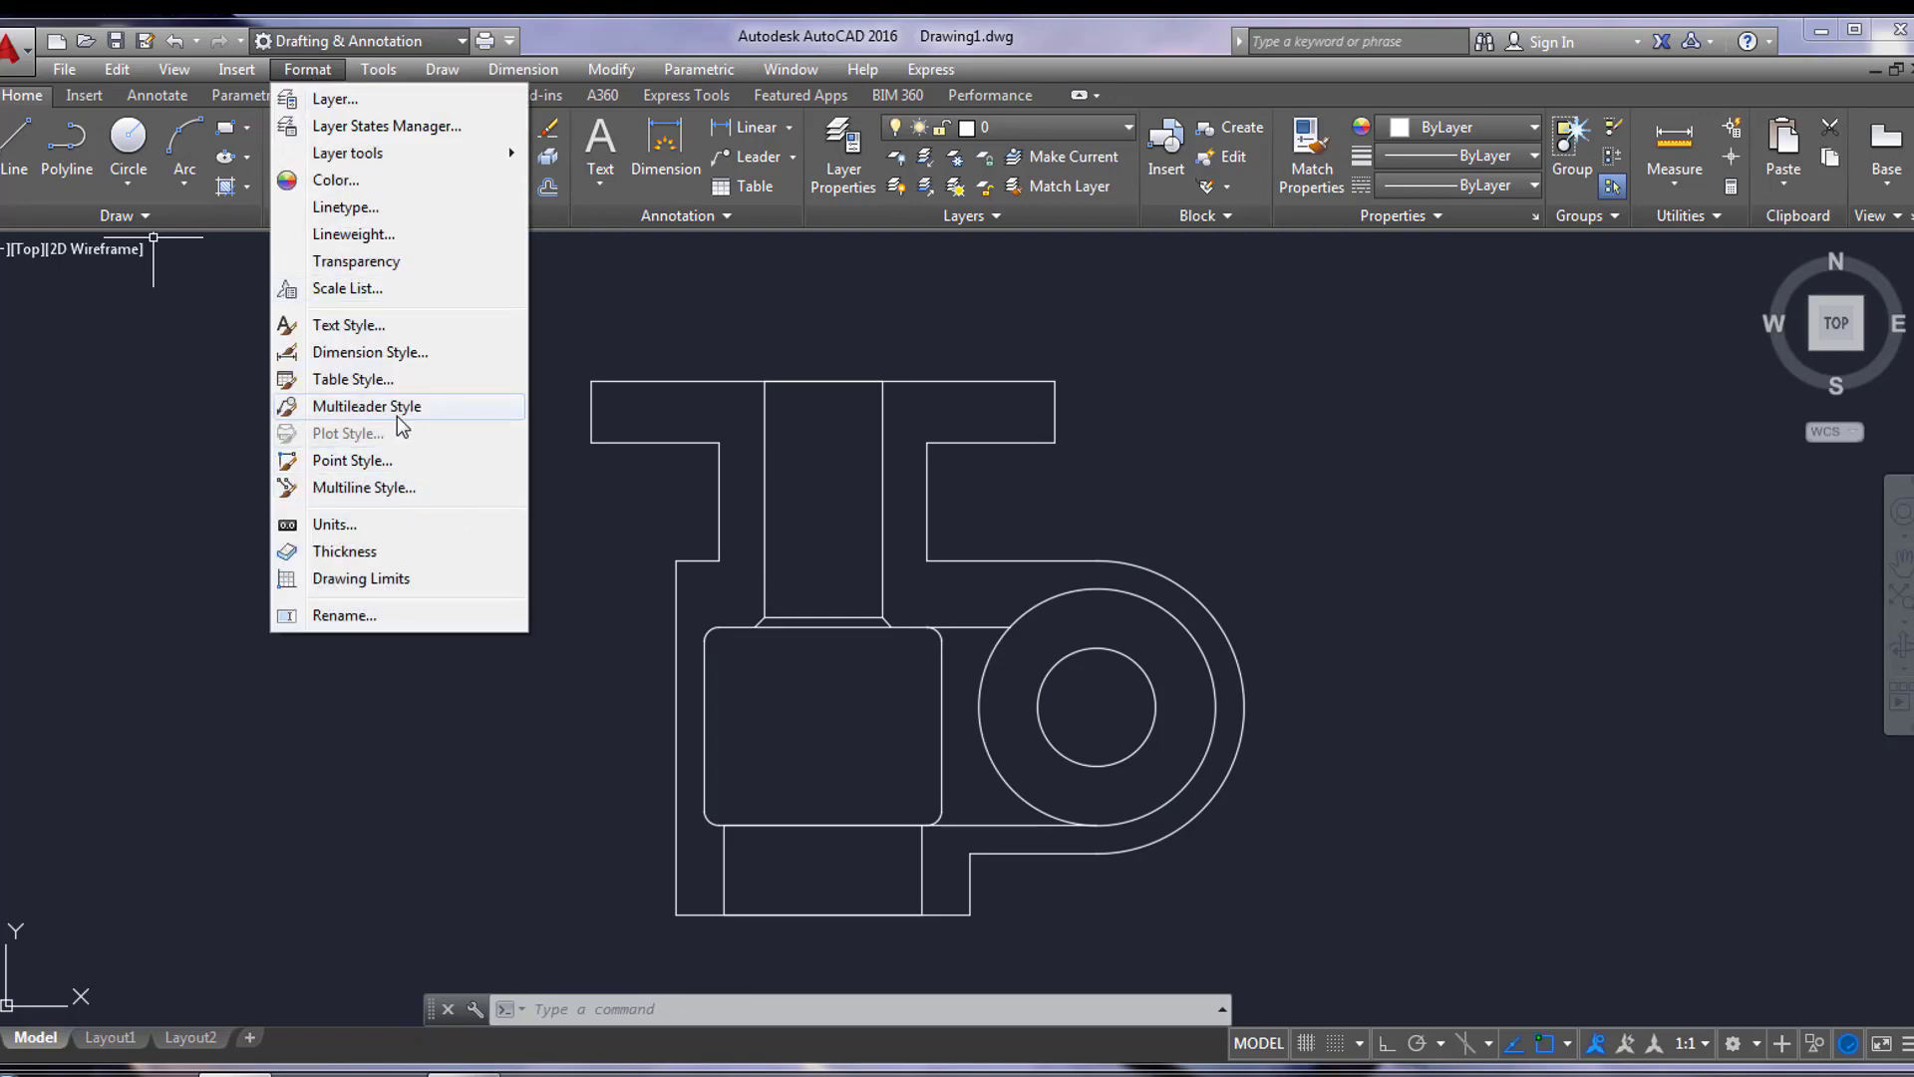
pyautogui.click(337, 524)
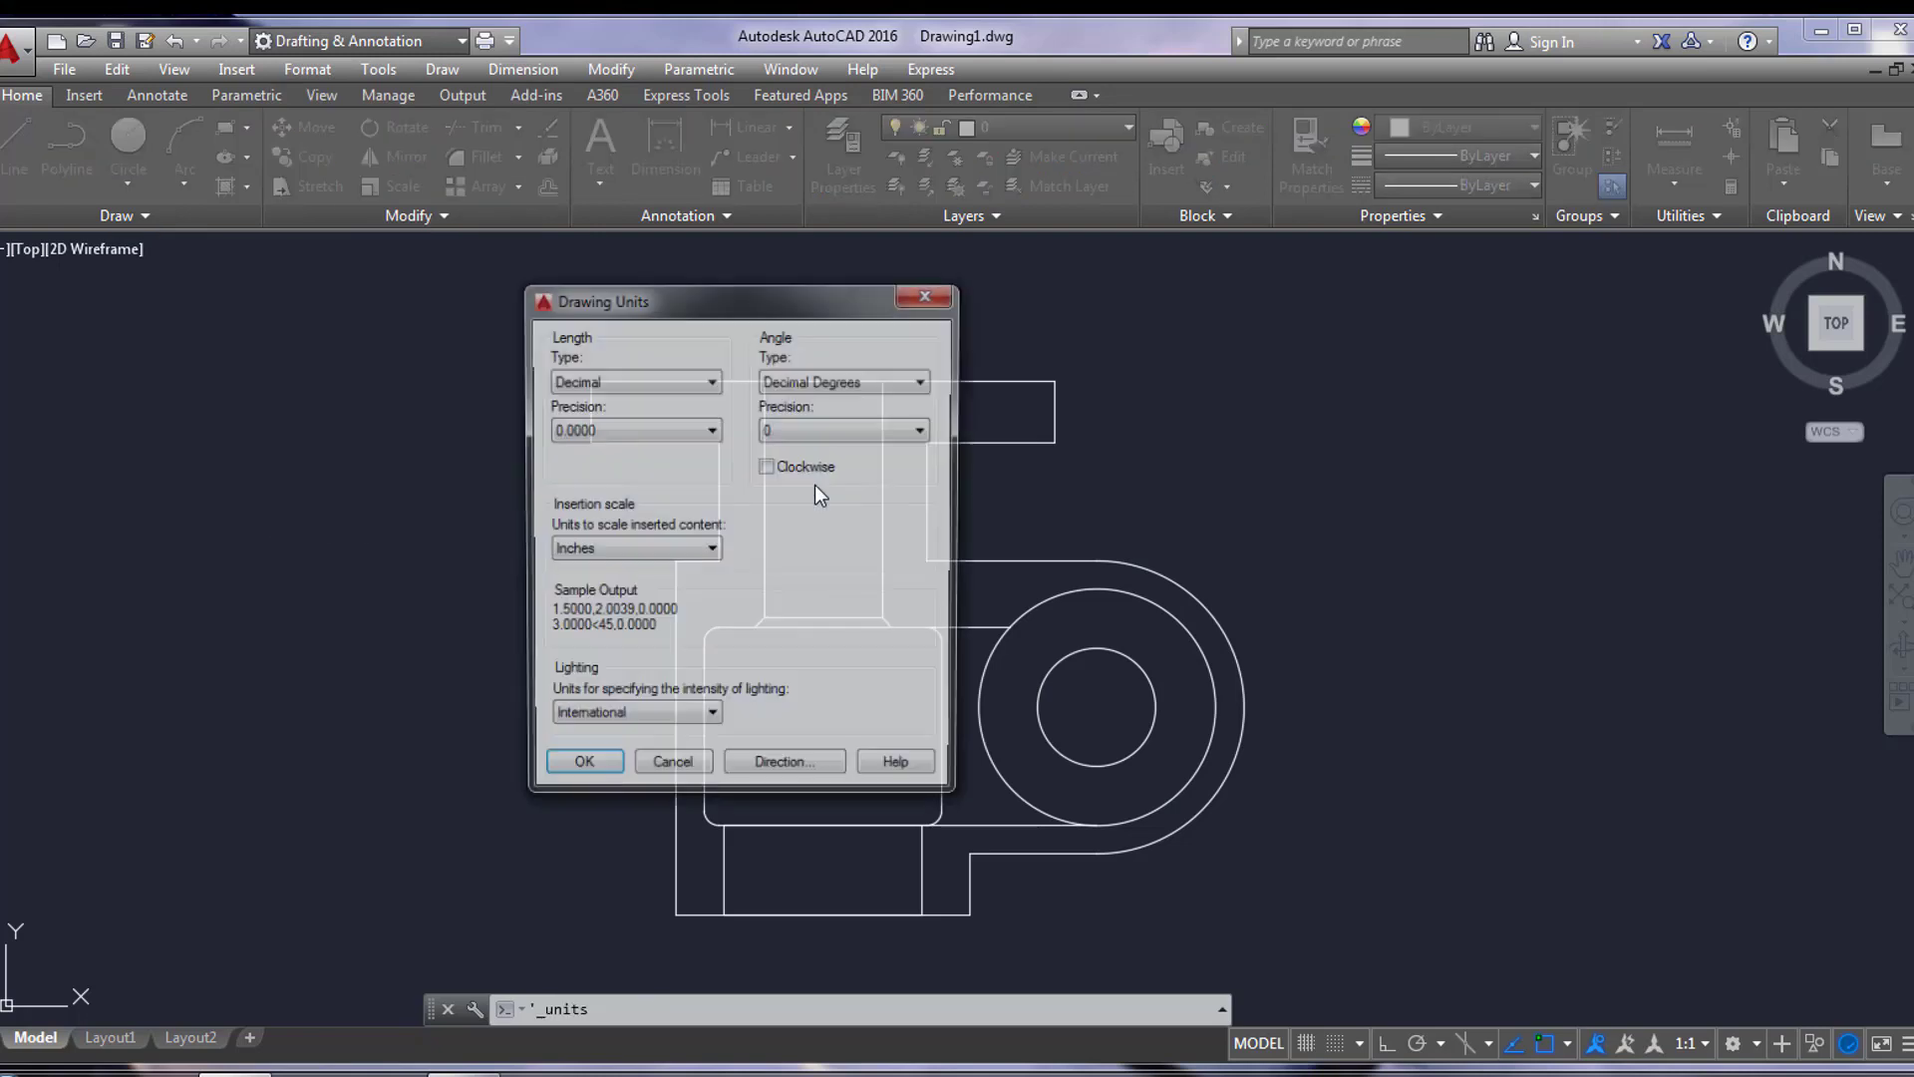
pyautogui.click(628, 430)
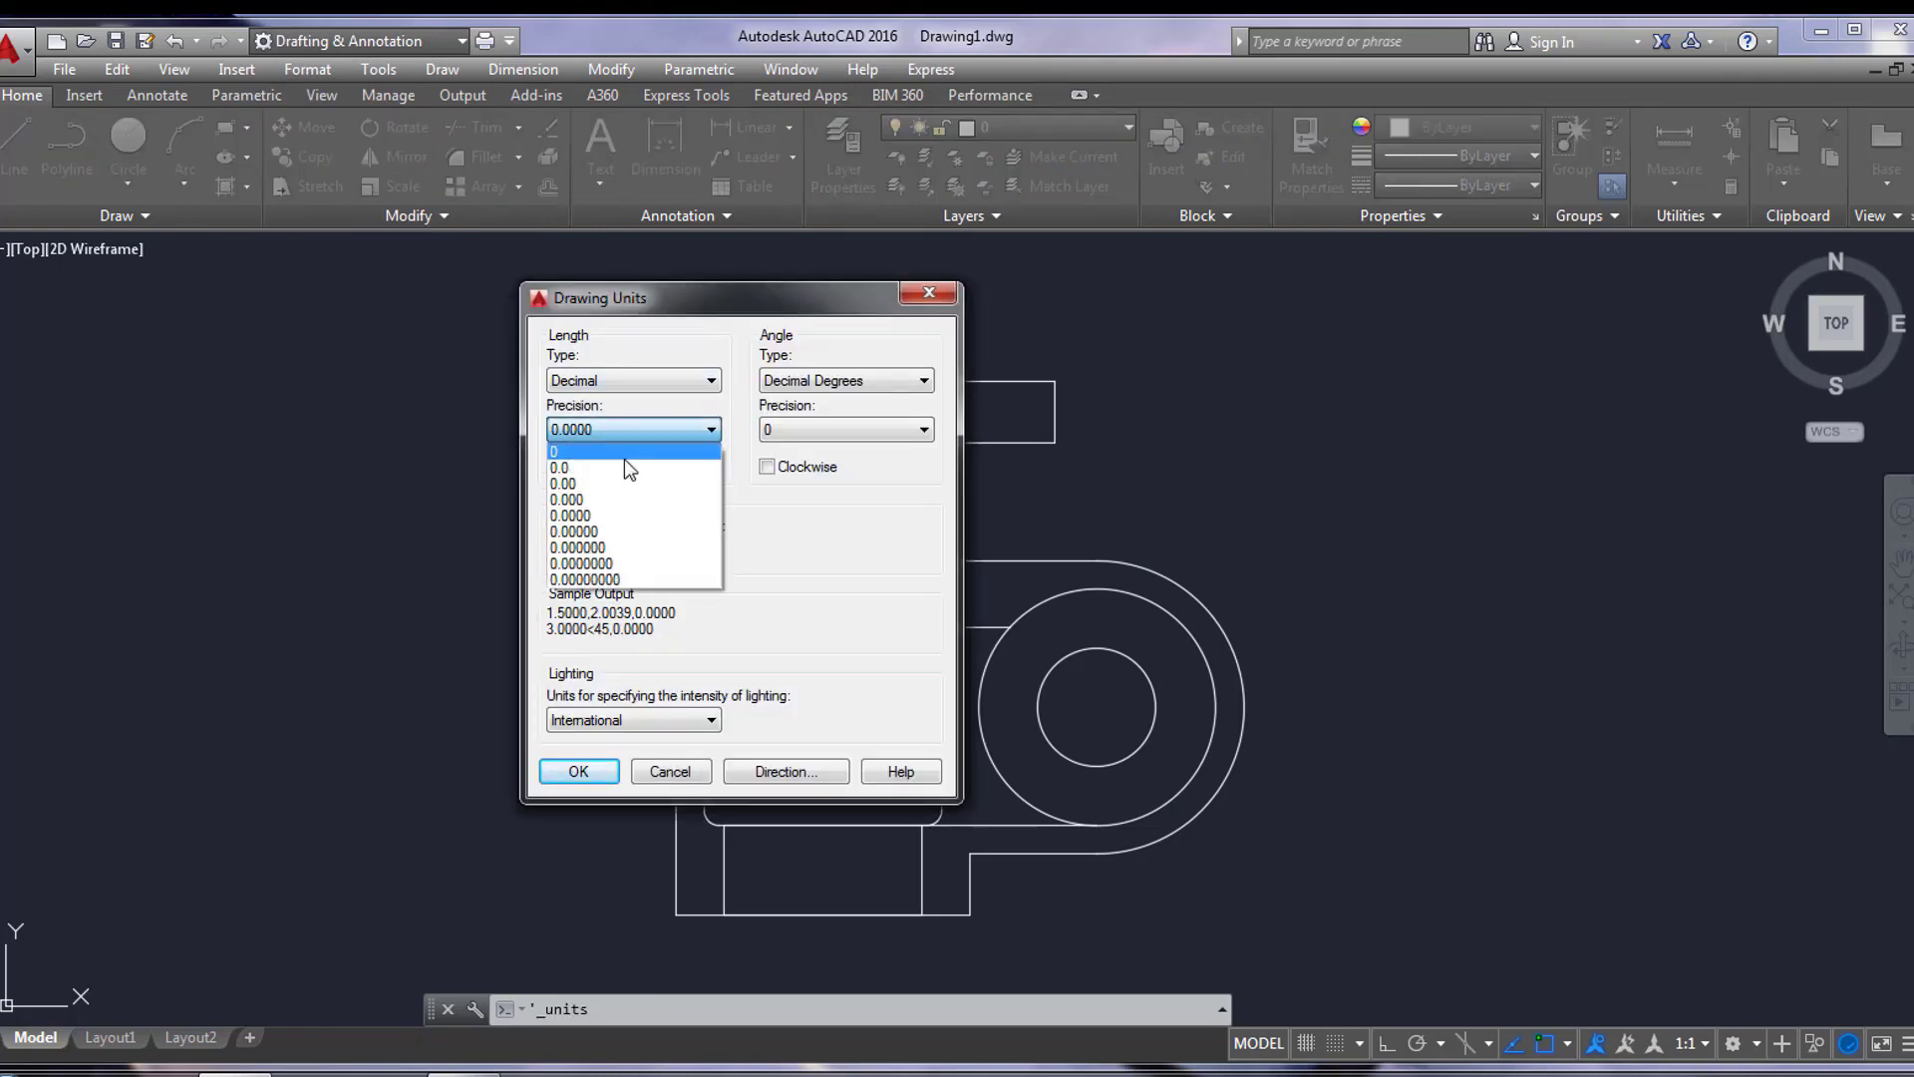
pyautogui.click(624, 458)
pyautogui.click(615, 782)
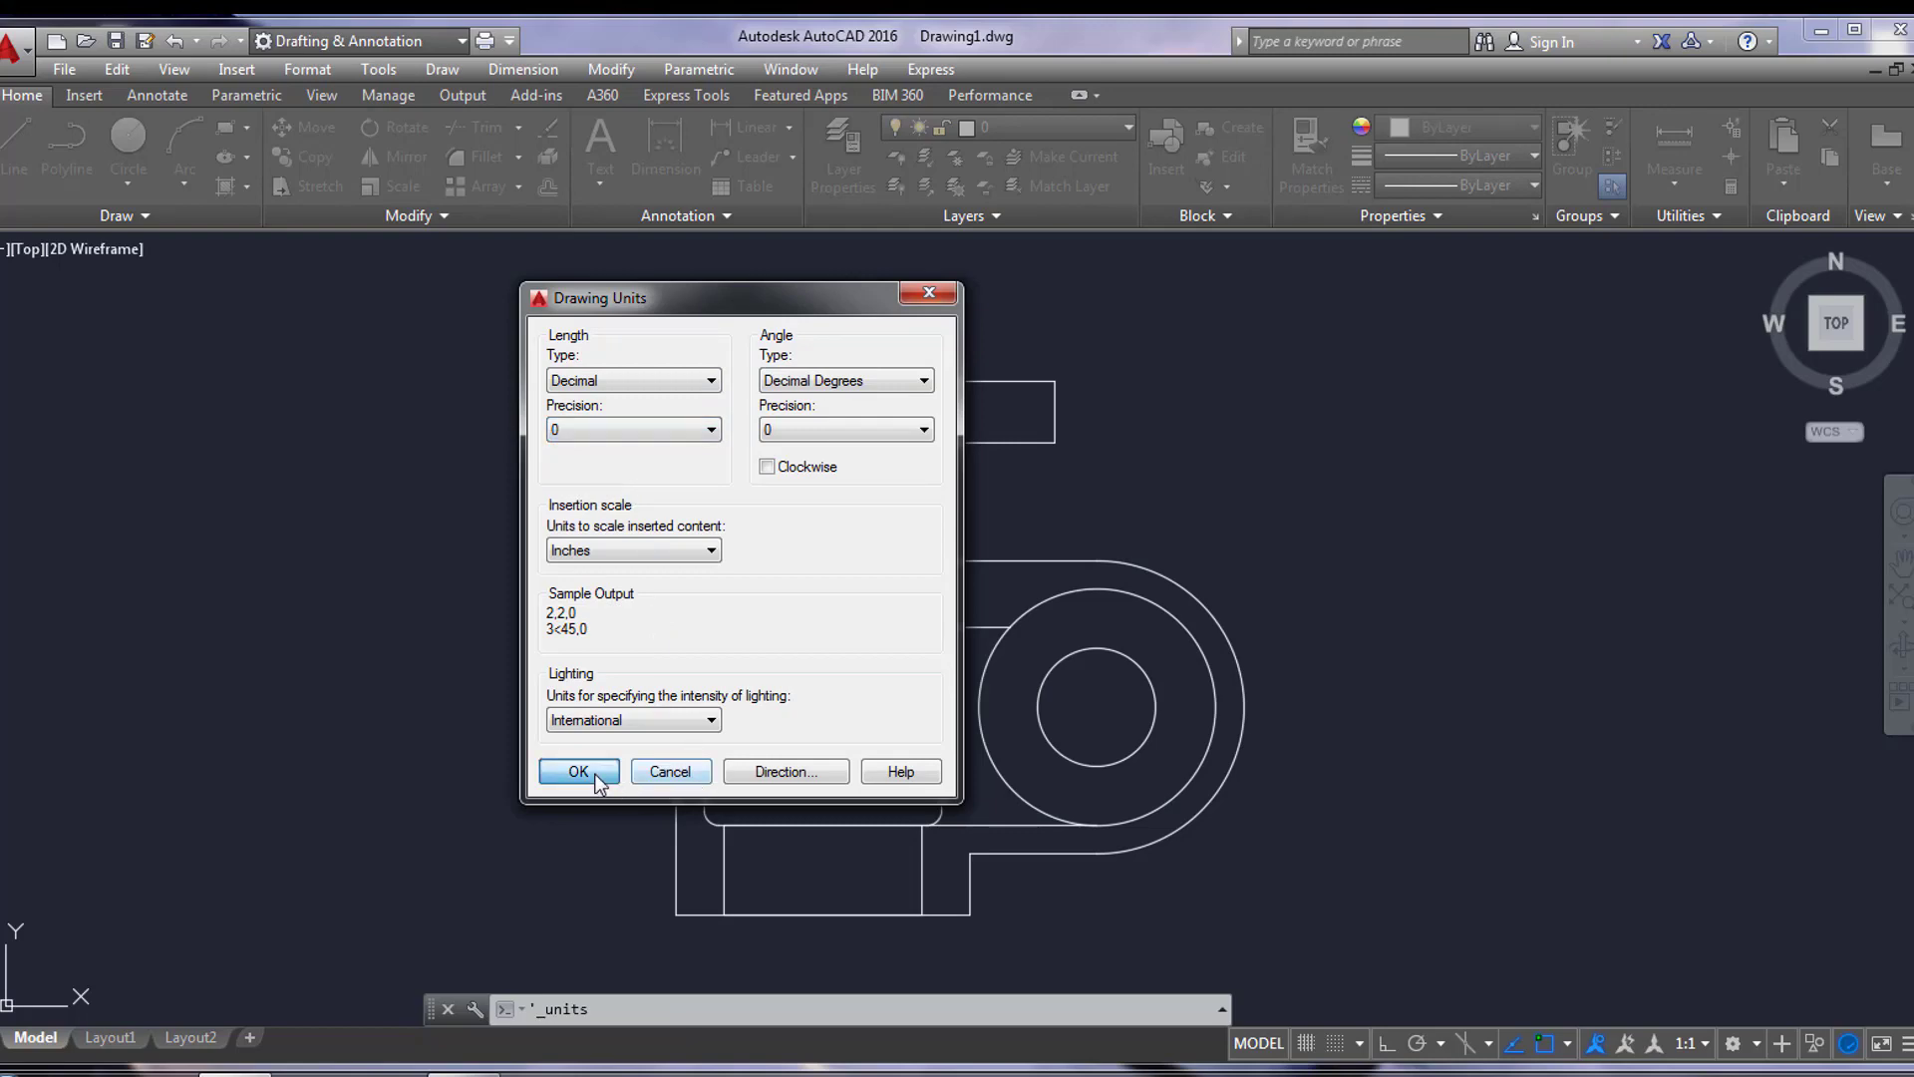
# Step: Modify the Standard dimension style so its linear primary units have a precision of 0
pyautogui.click(327, 72)
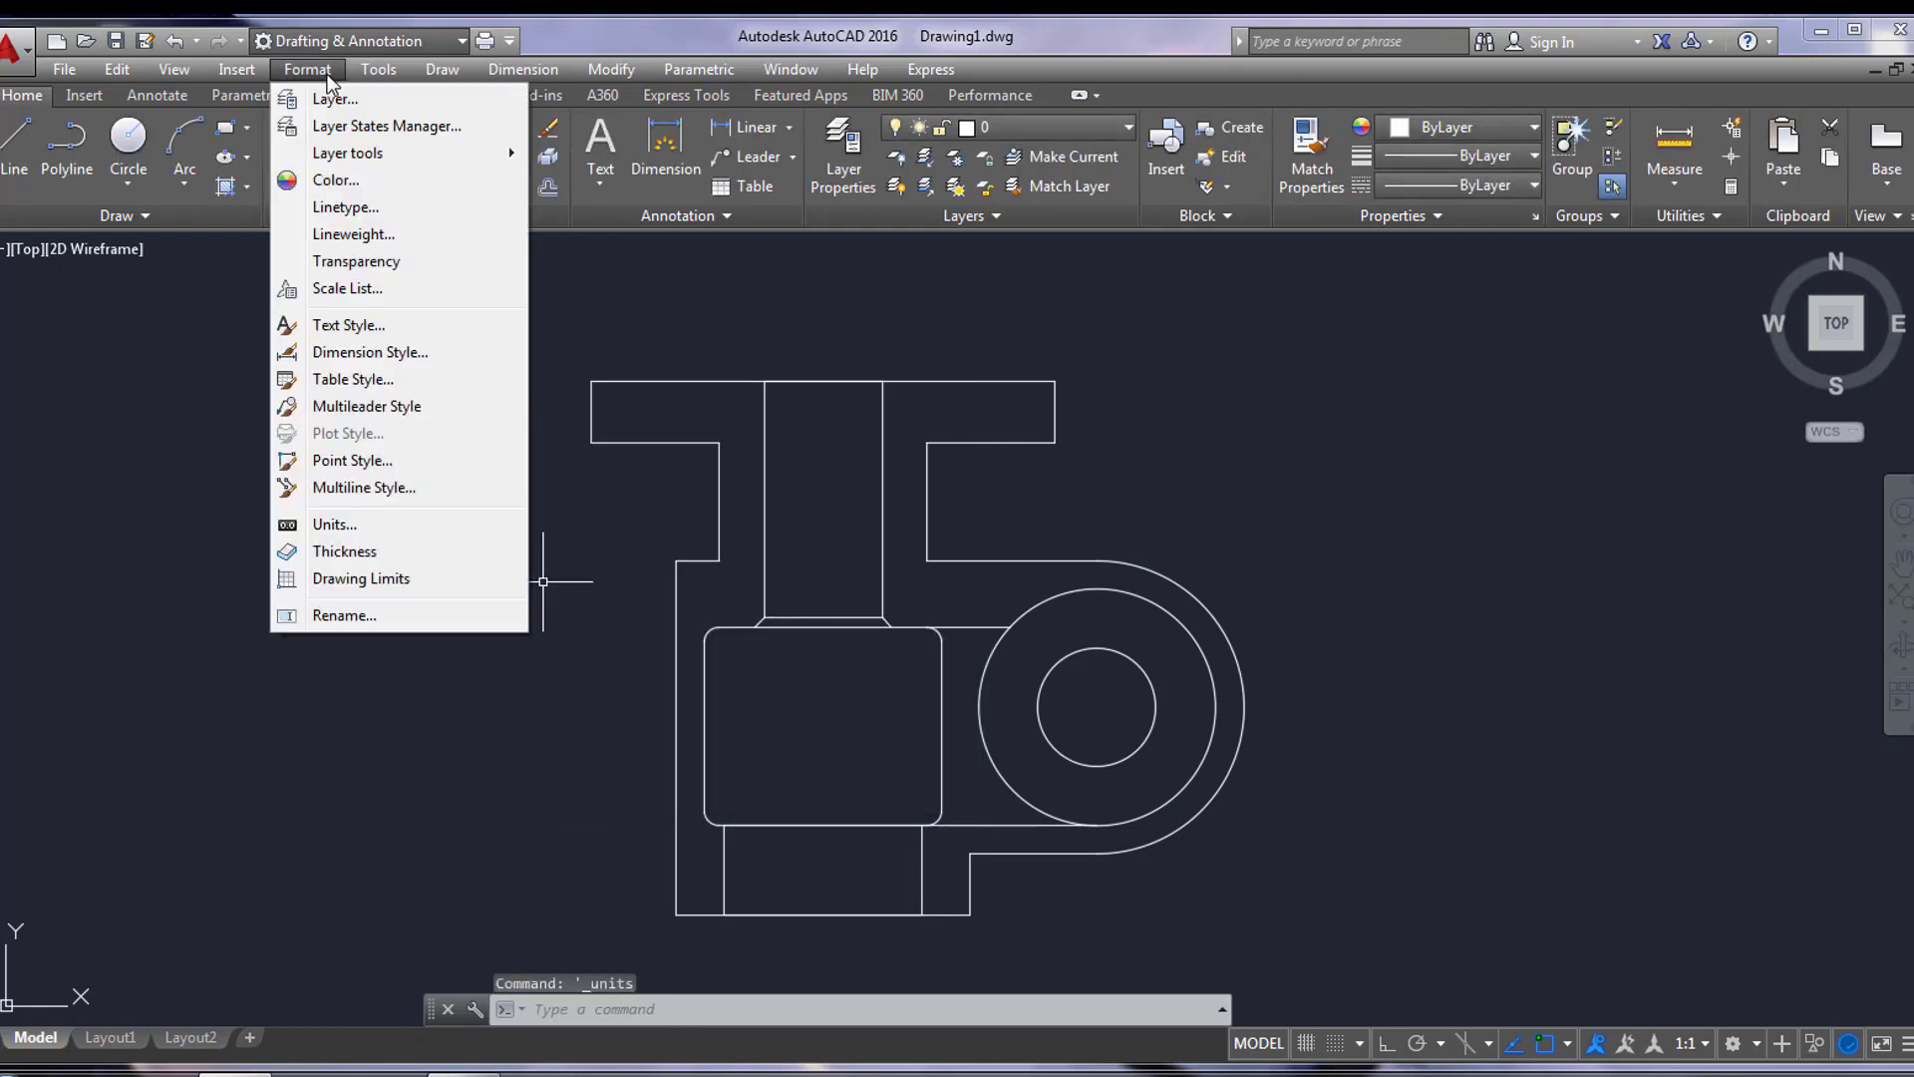
pyautogui.click(384, 354)
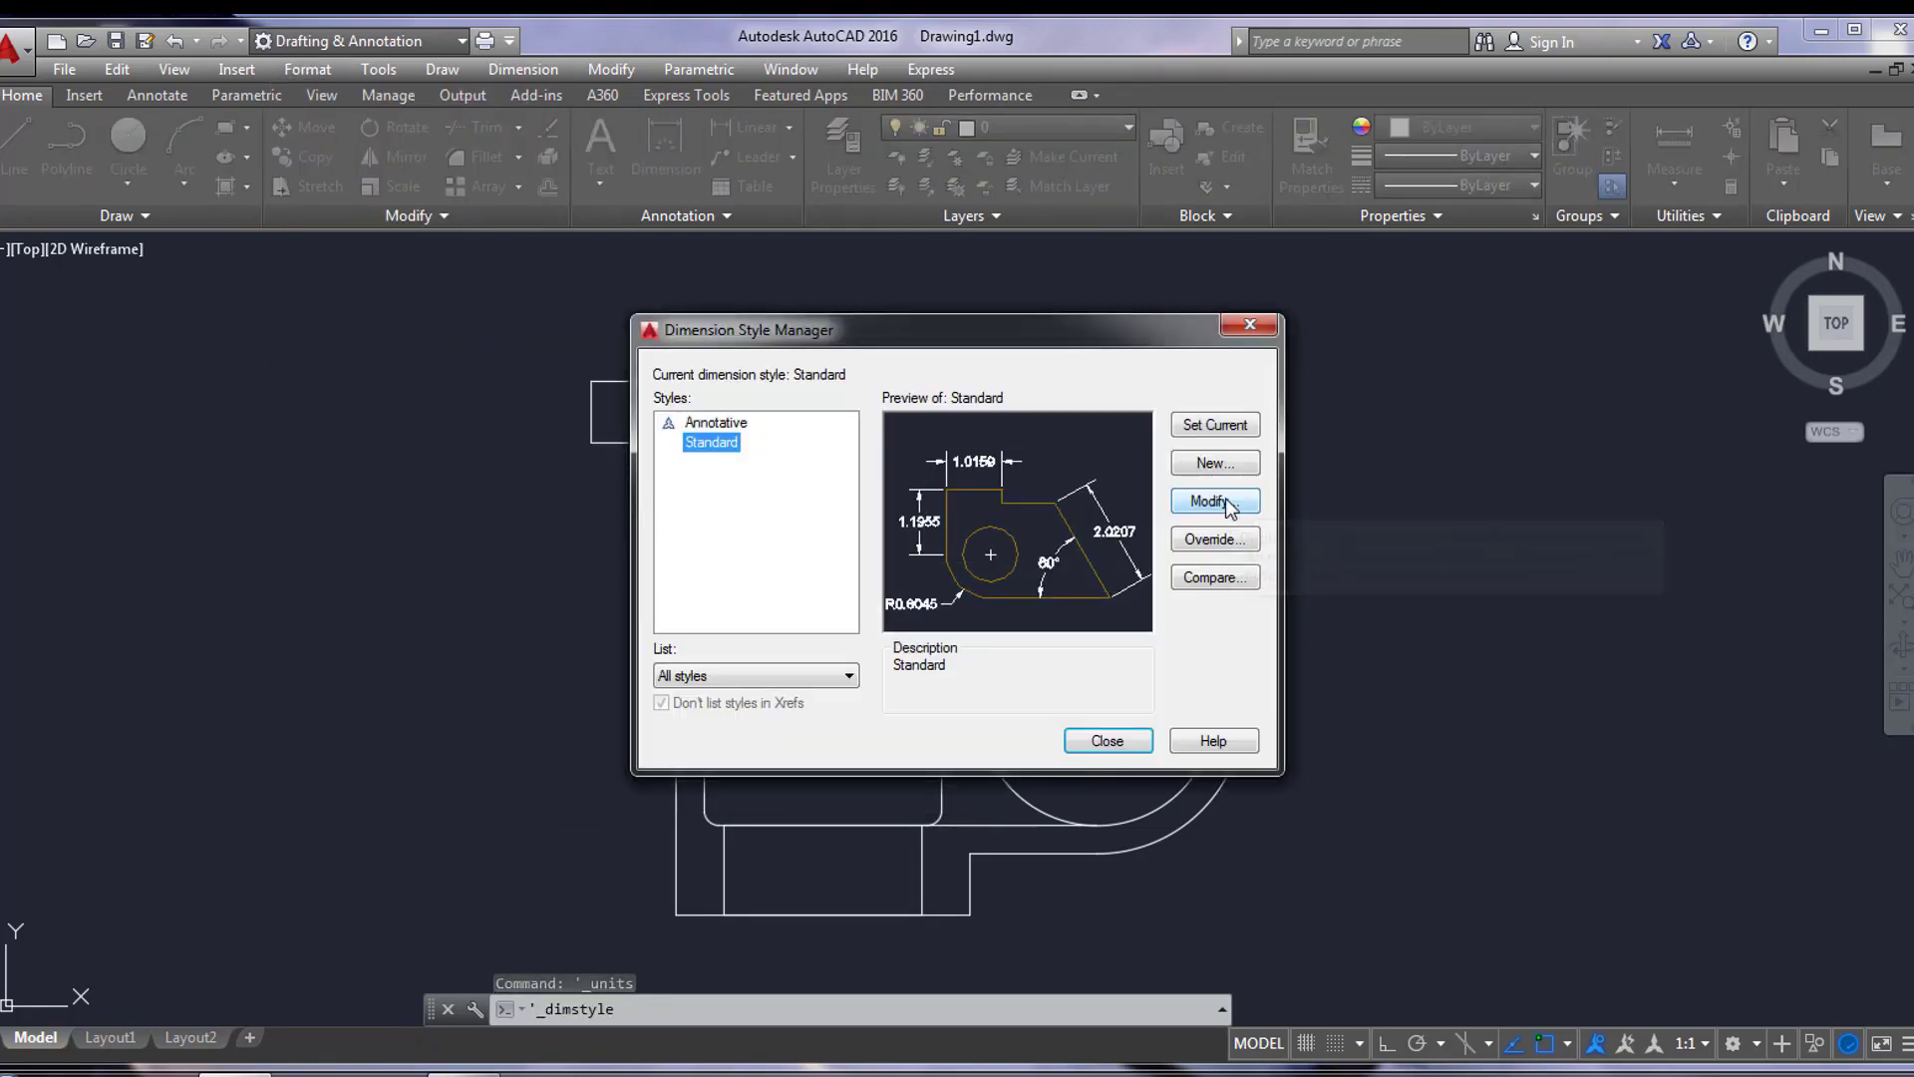
pyautogui.click(1229, 501)
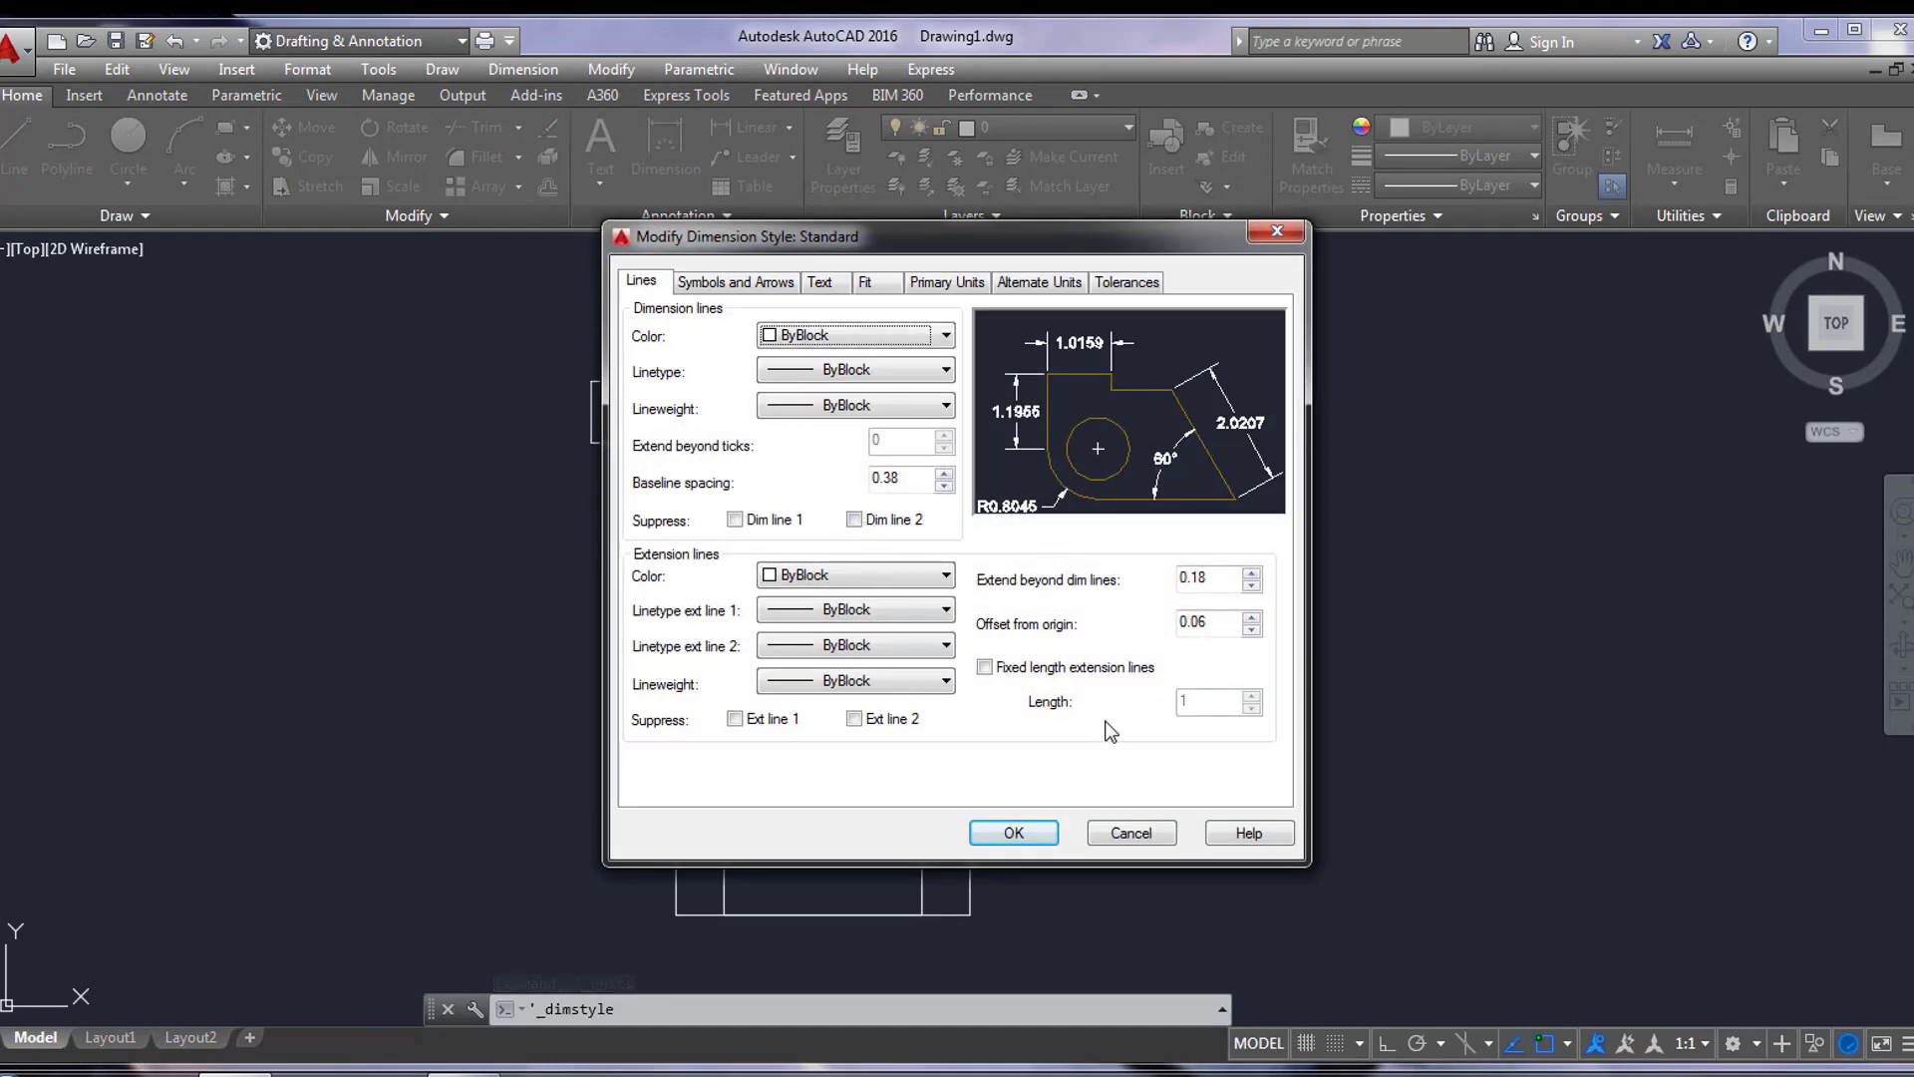
pyautogui.click(942, 284)
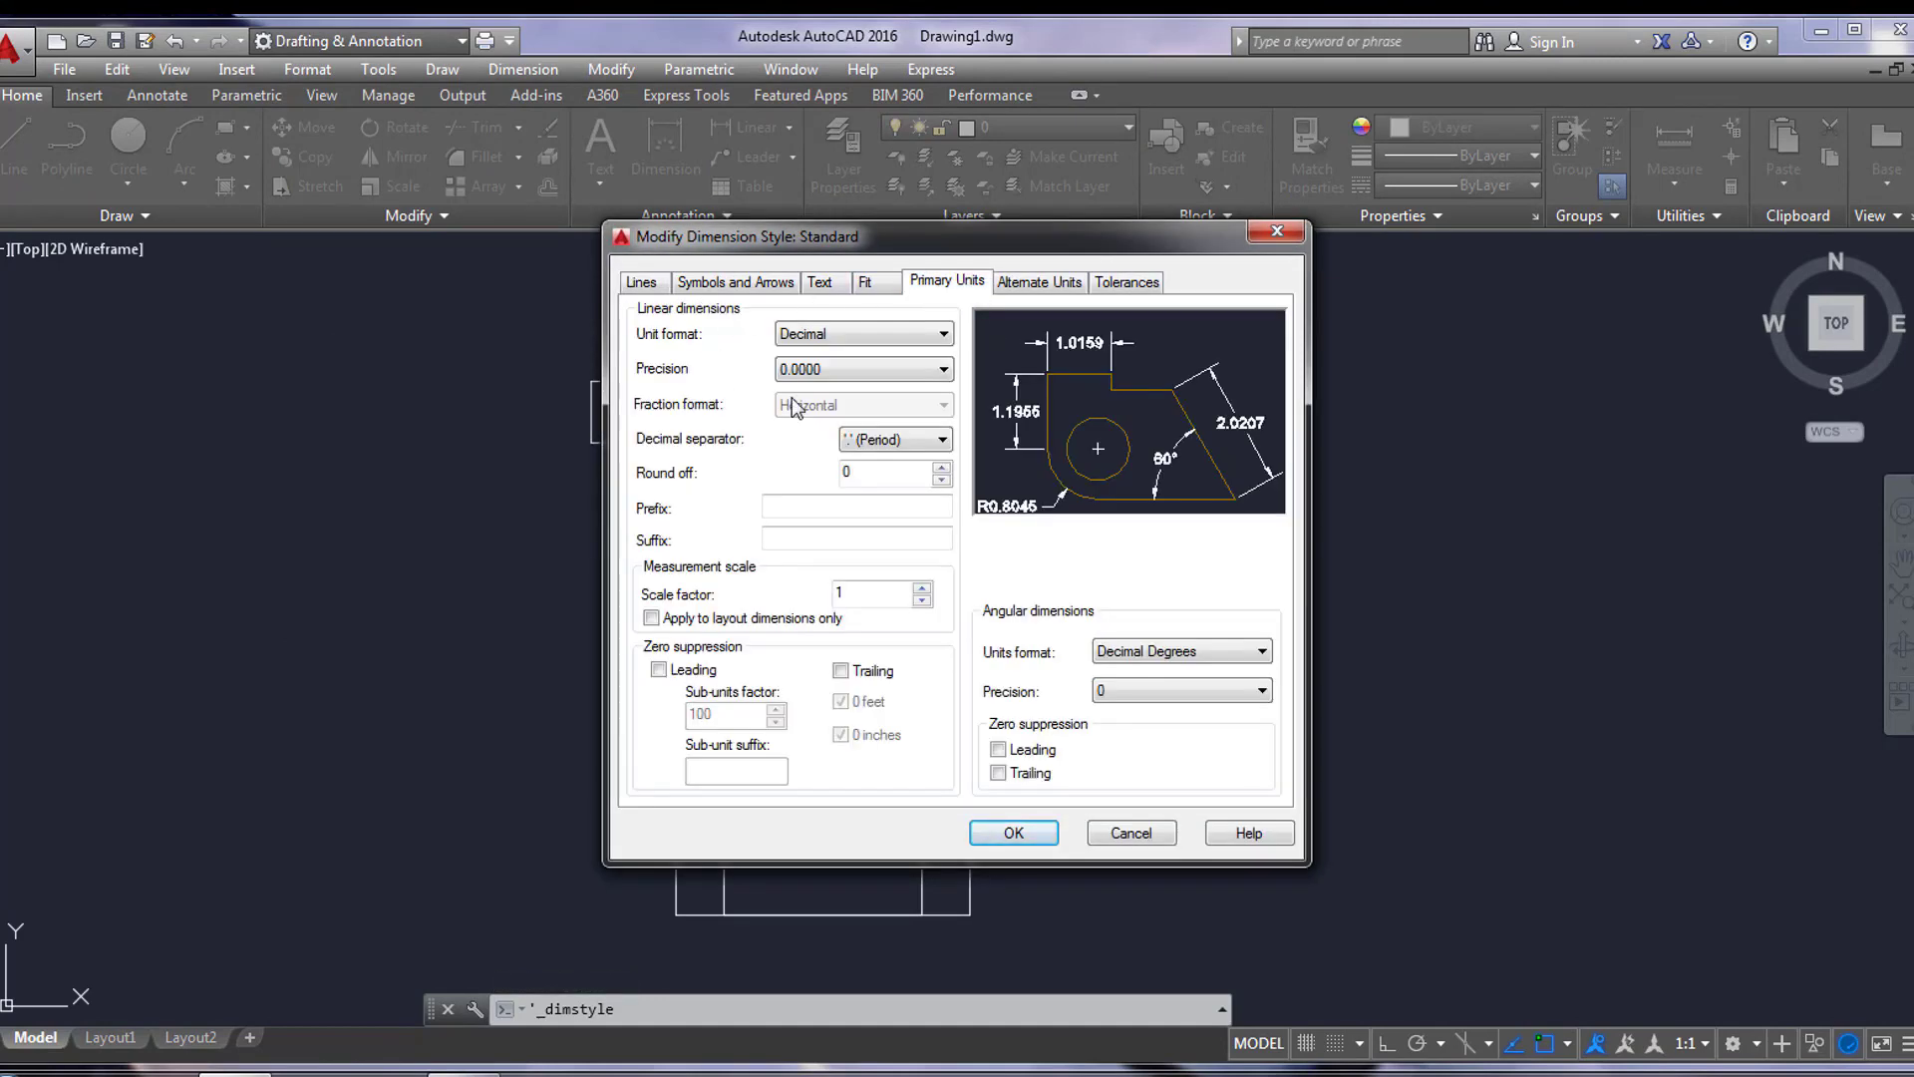
pyautogui.click(811, 377)
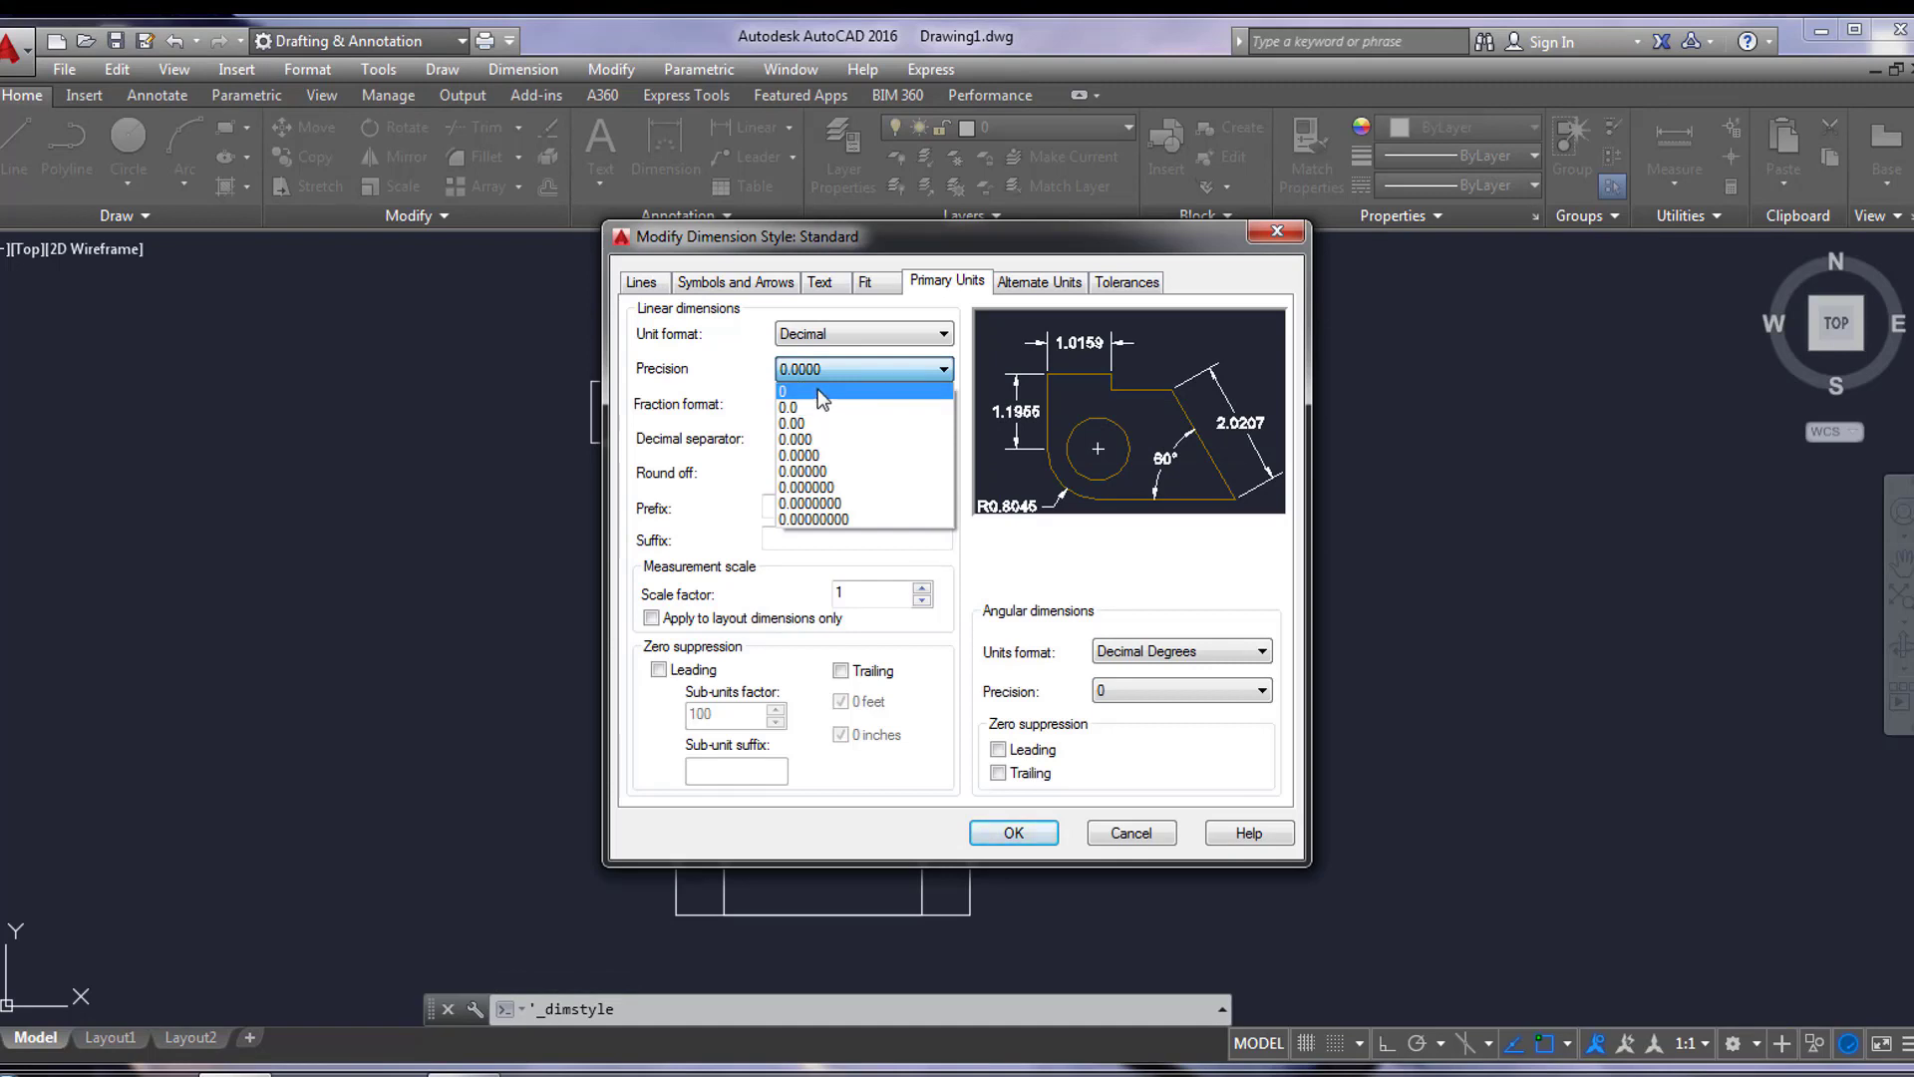
pyautogui.click(815, 390)
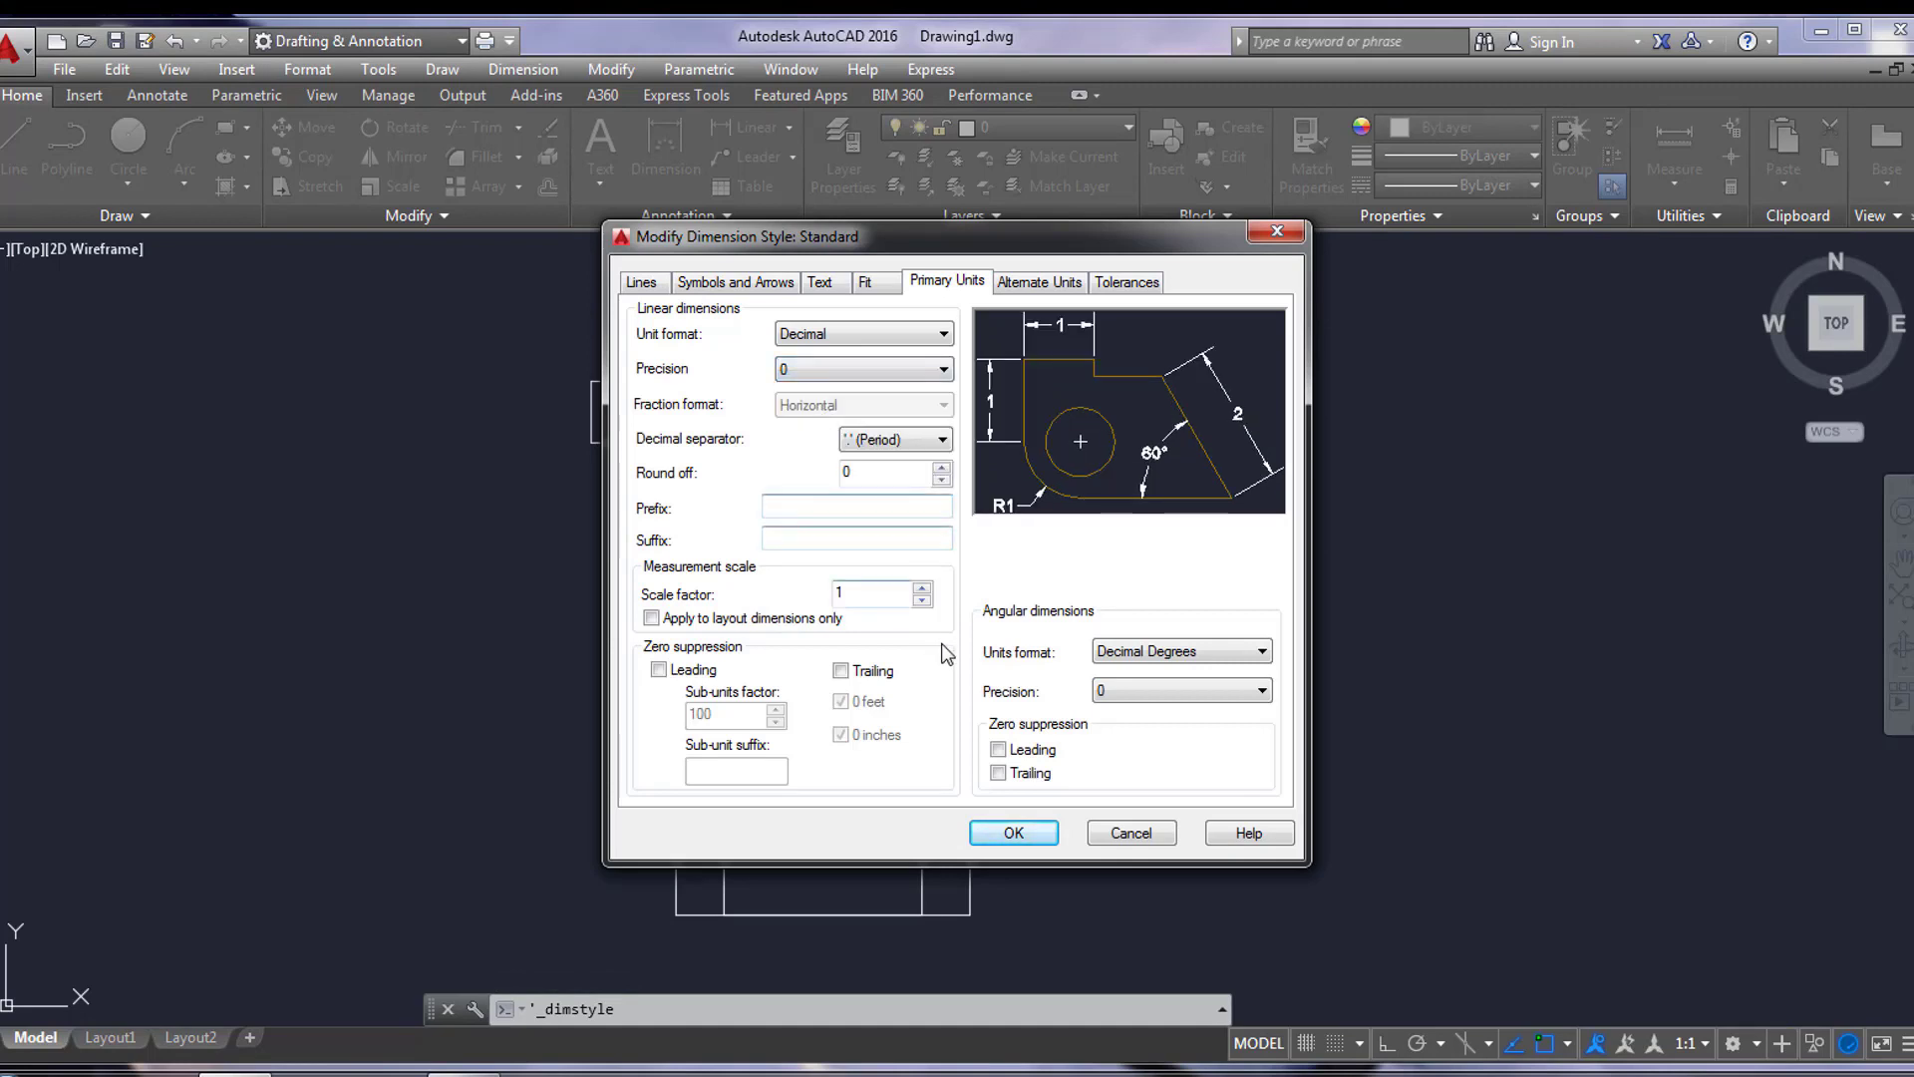
# Step: Set the Standard dimension style's text height to 4 and arrow size to 4
pyautogui.click(821, 285)
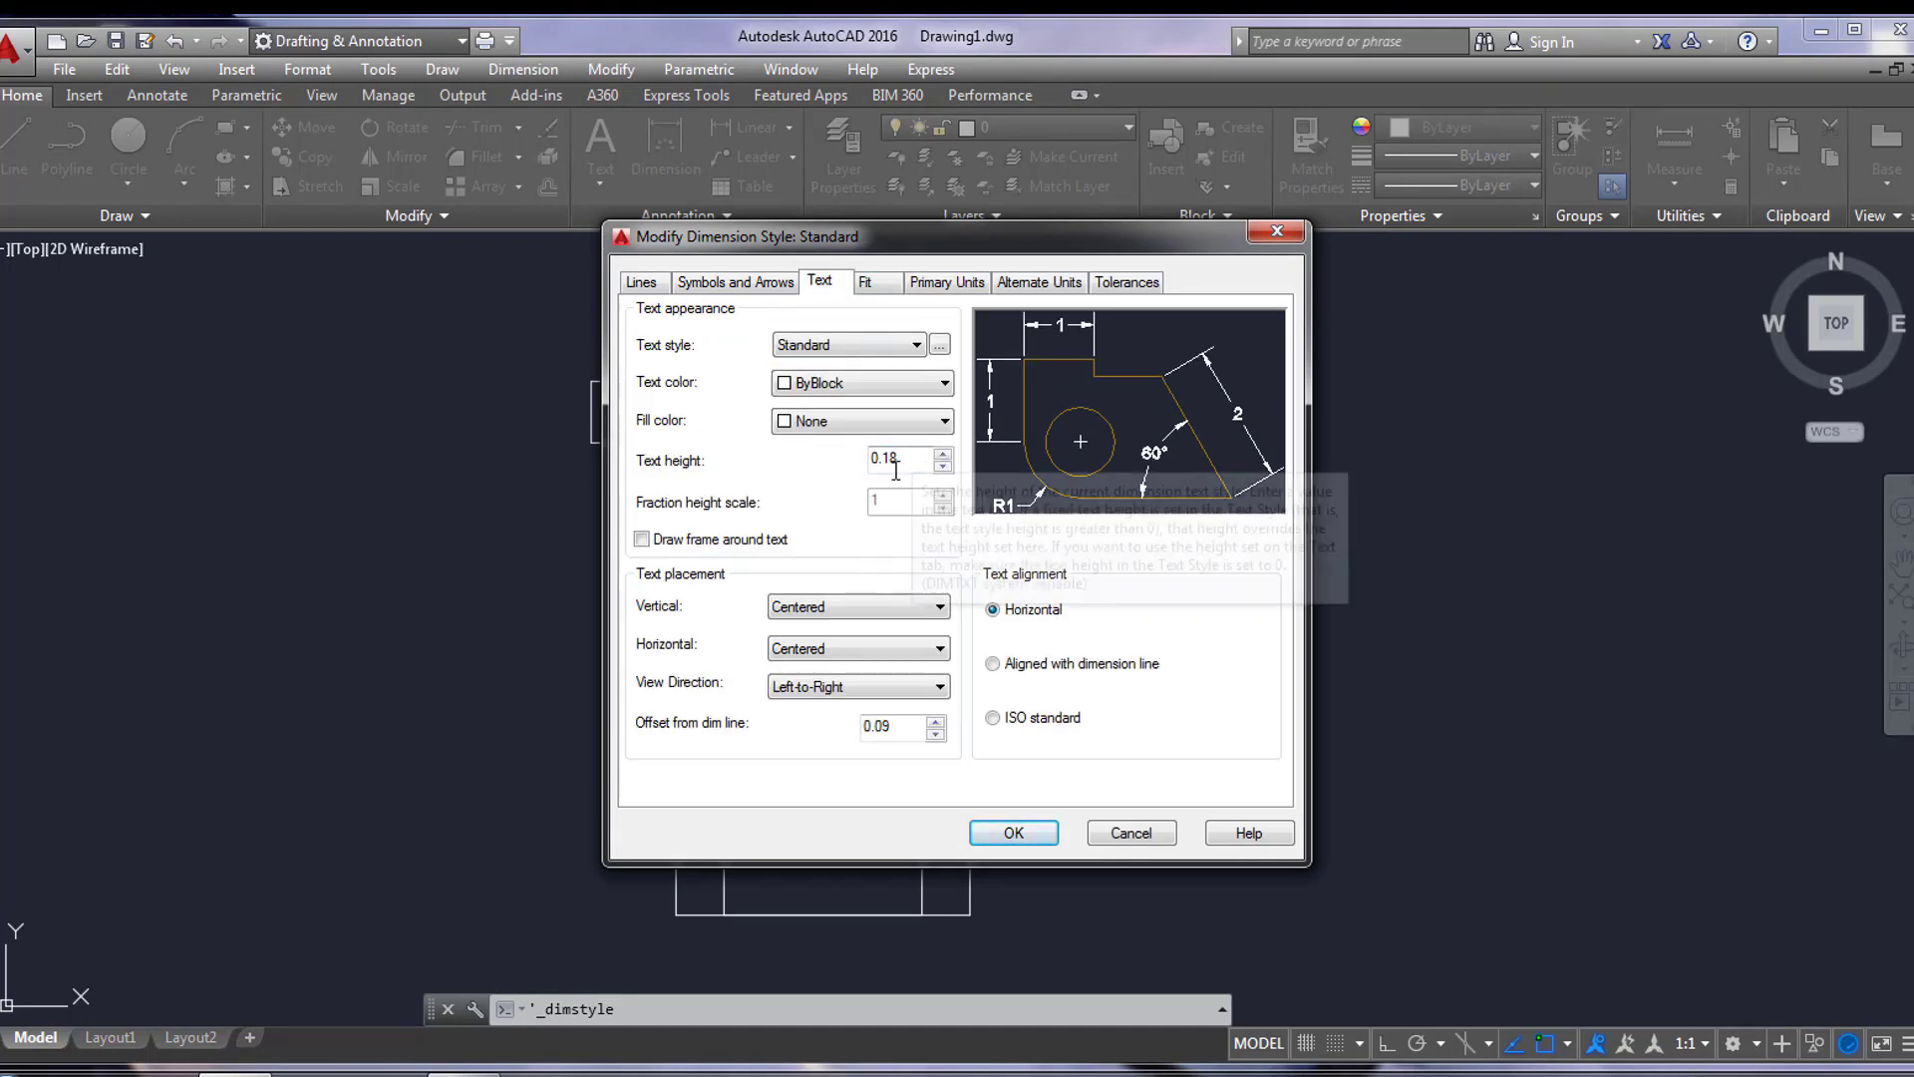
pyautogui.moveTo(926, 456); pyautogui.dragTo(806, 475)
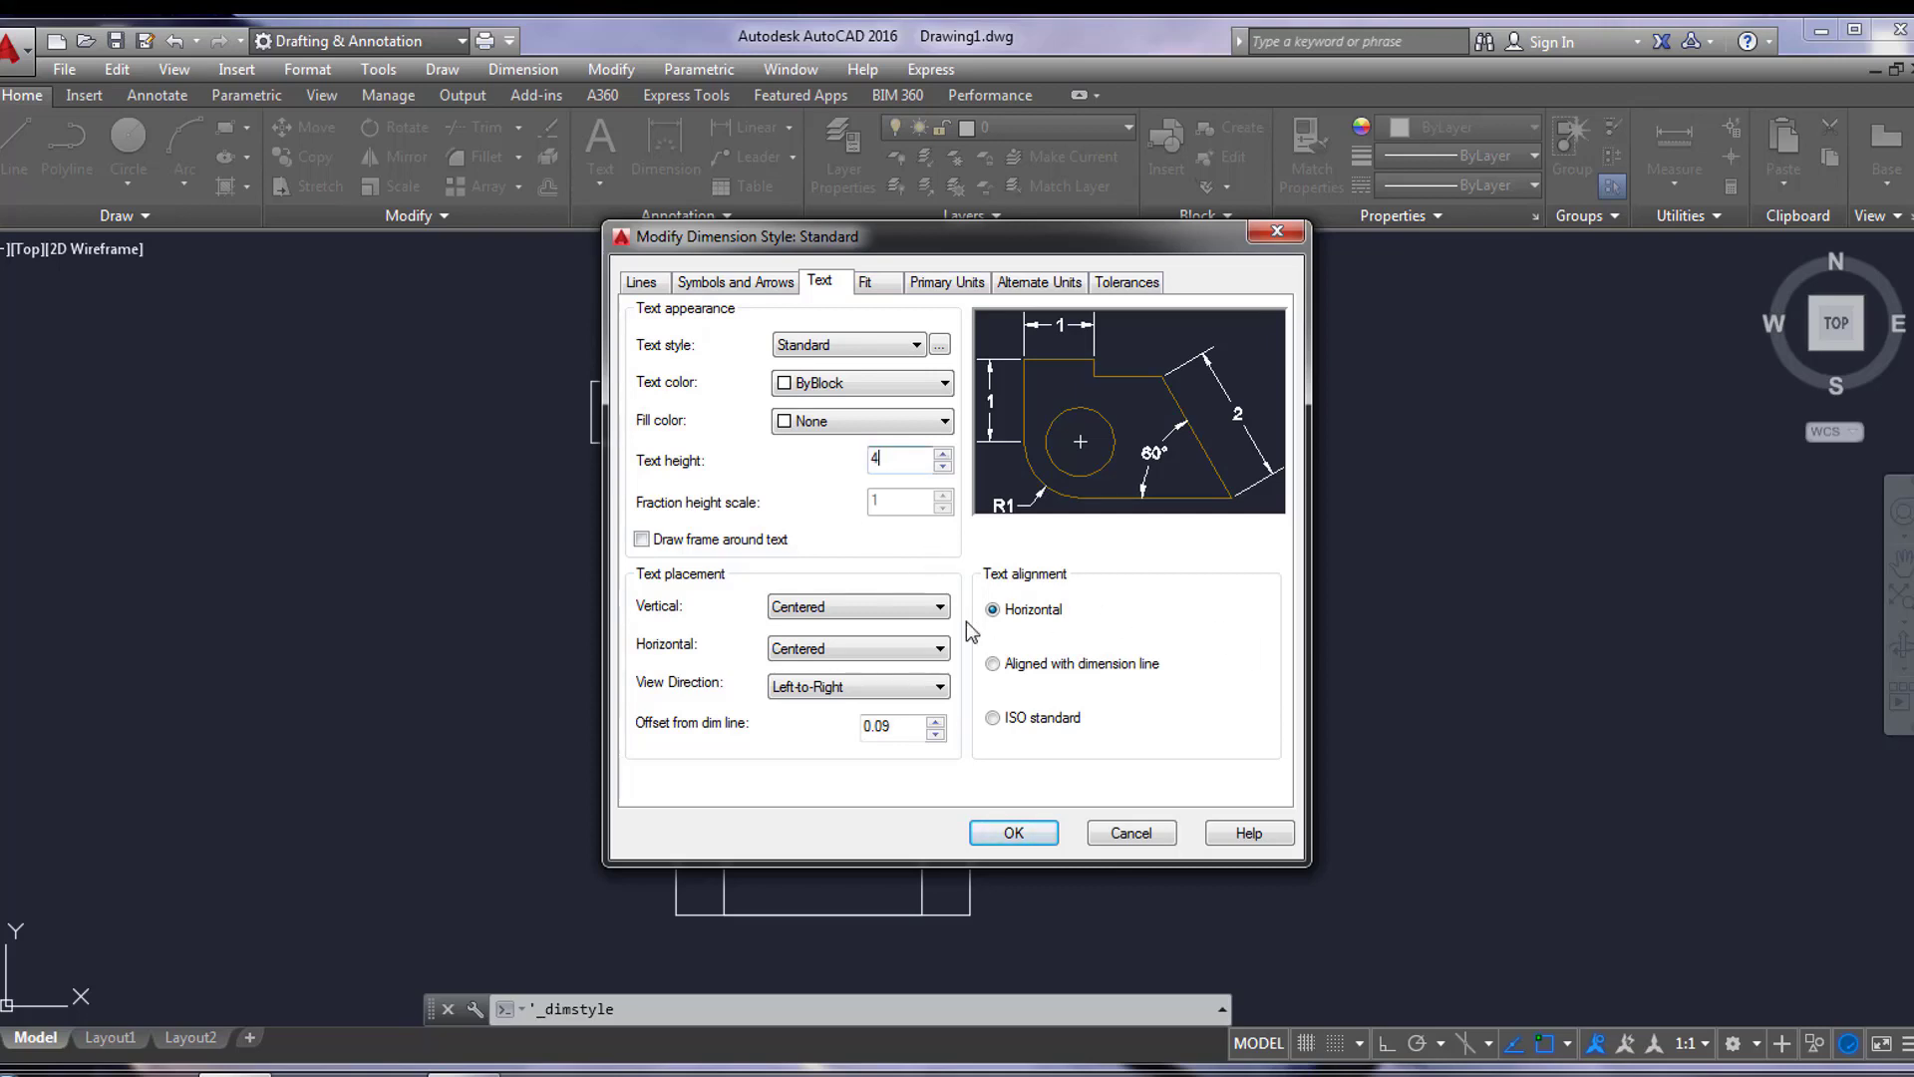
pyautogui.click(764, 287)
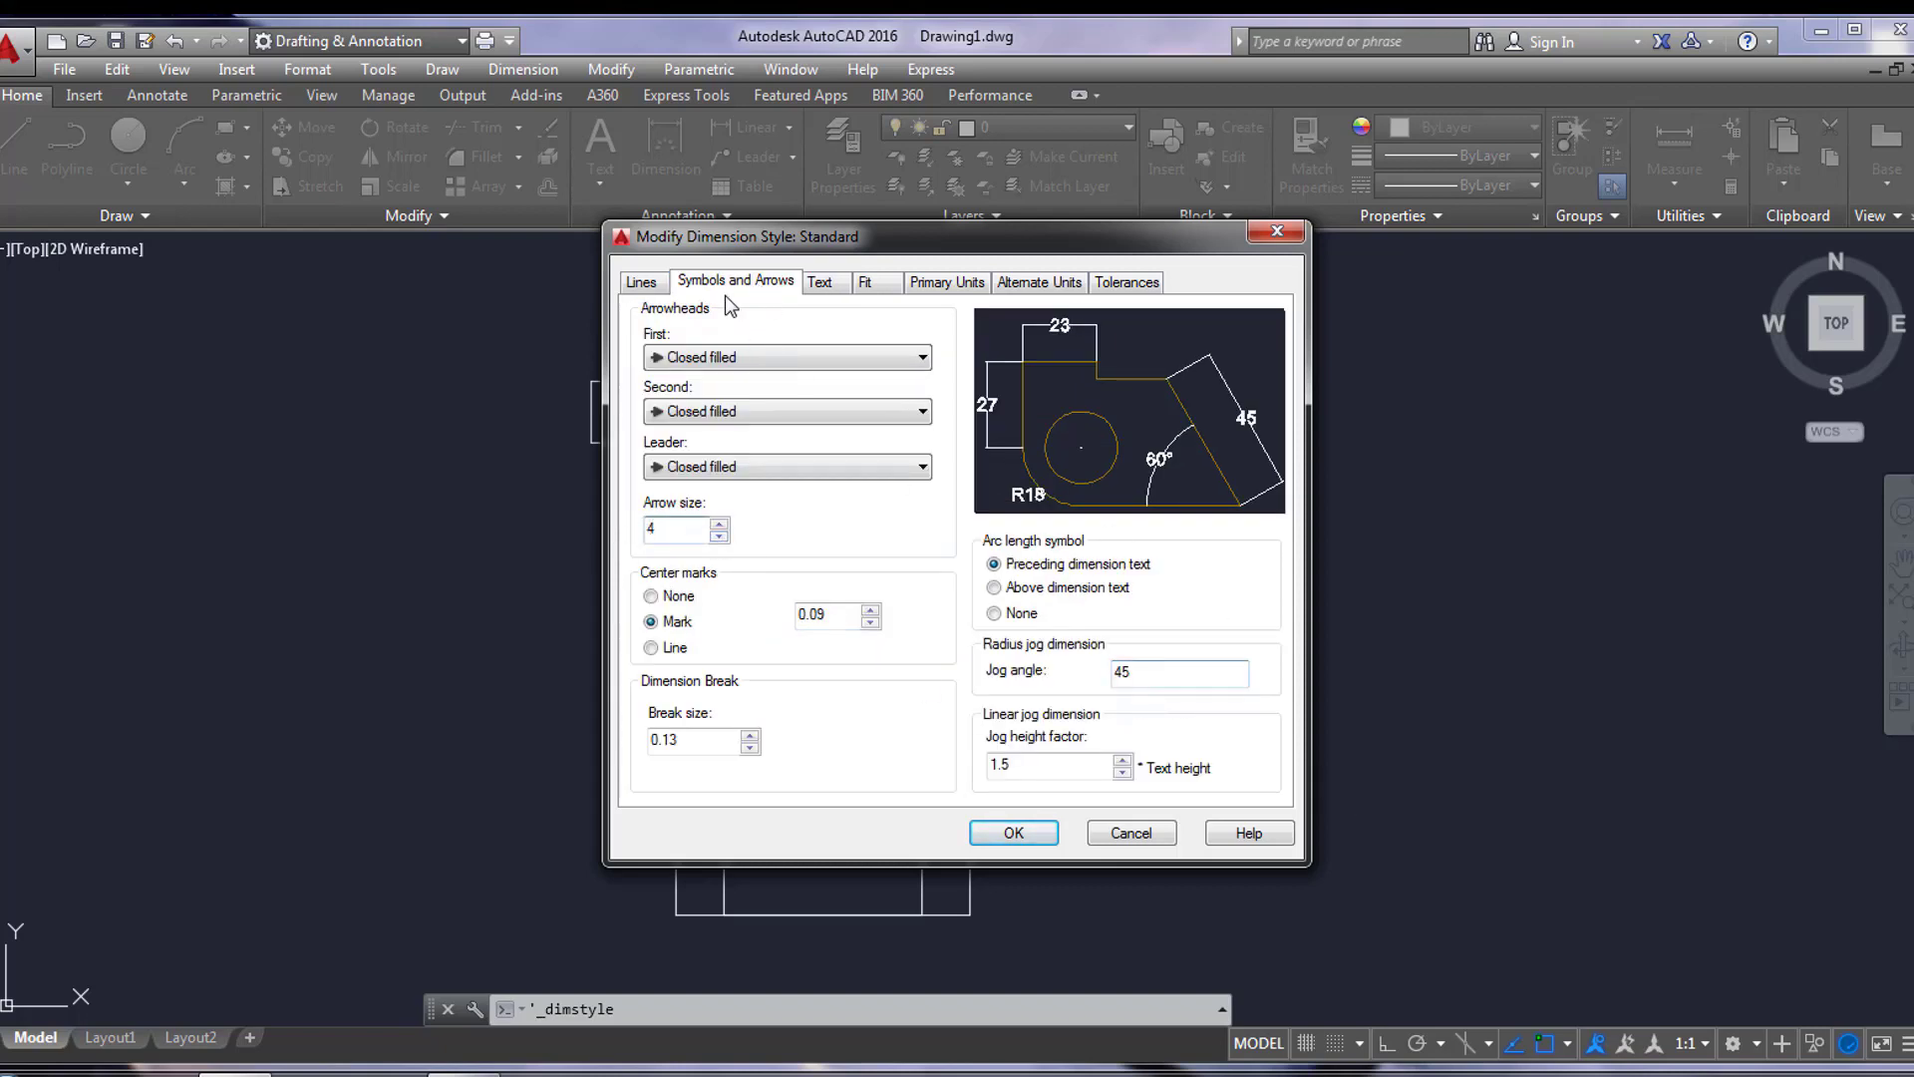
# Step: Set the Standard dimension style's extension lines to extend 2 beyond the dimension lines, change their offset from origin, and save the style
pyautogui.click(641, 285)
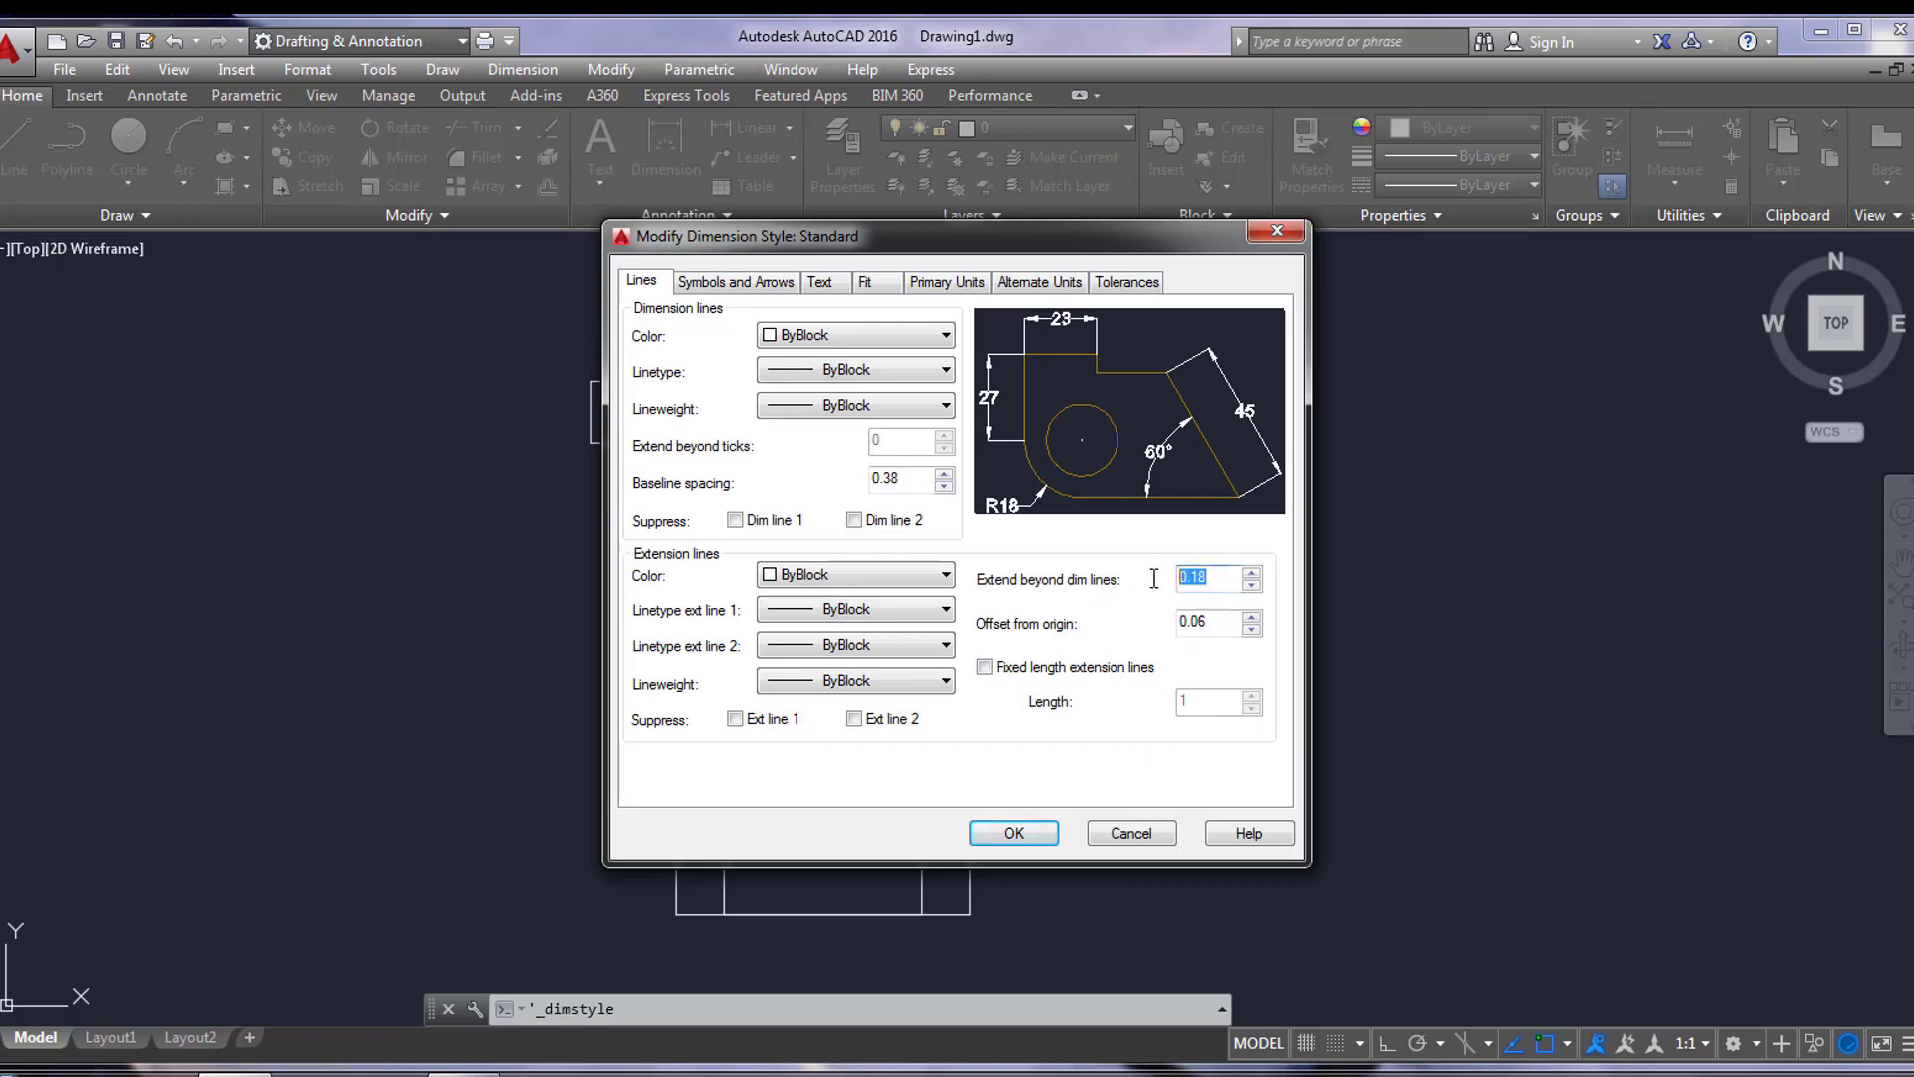
pyautogui.click(1218, 628)
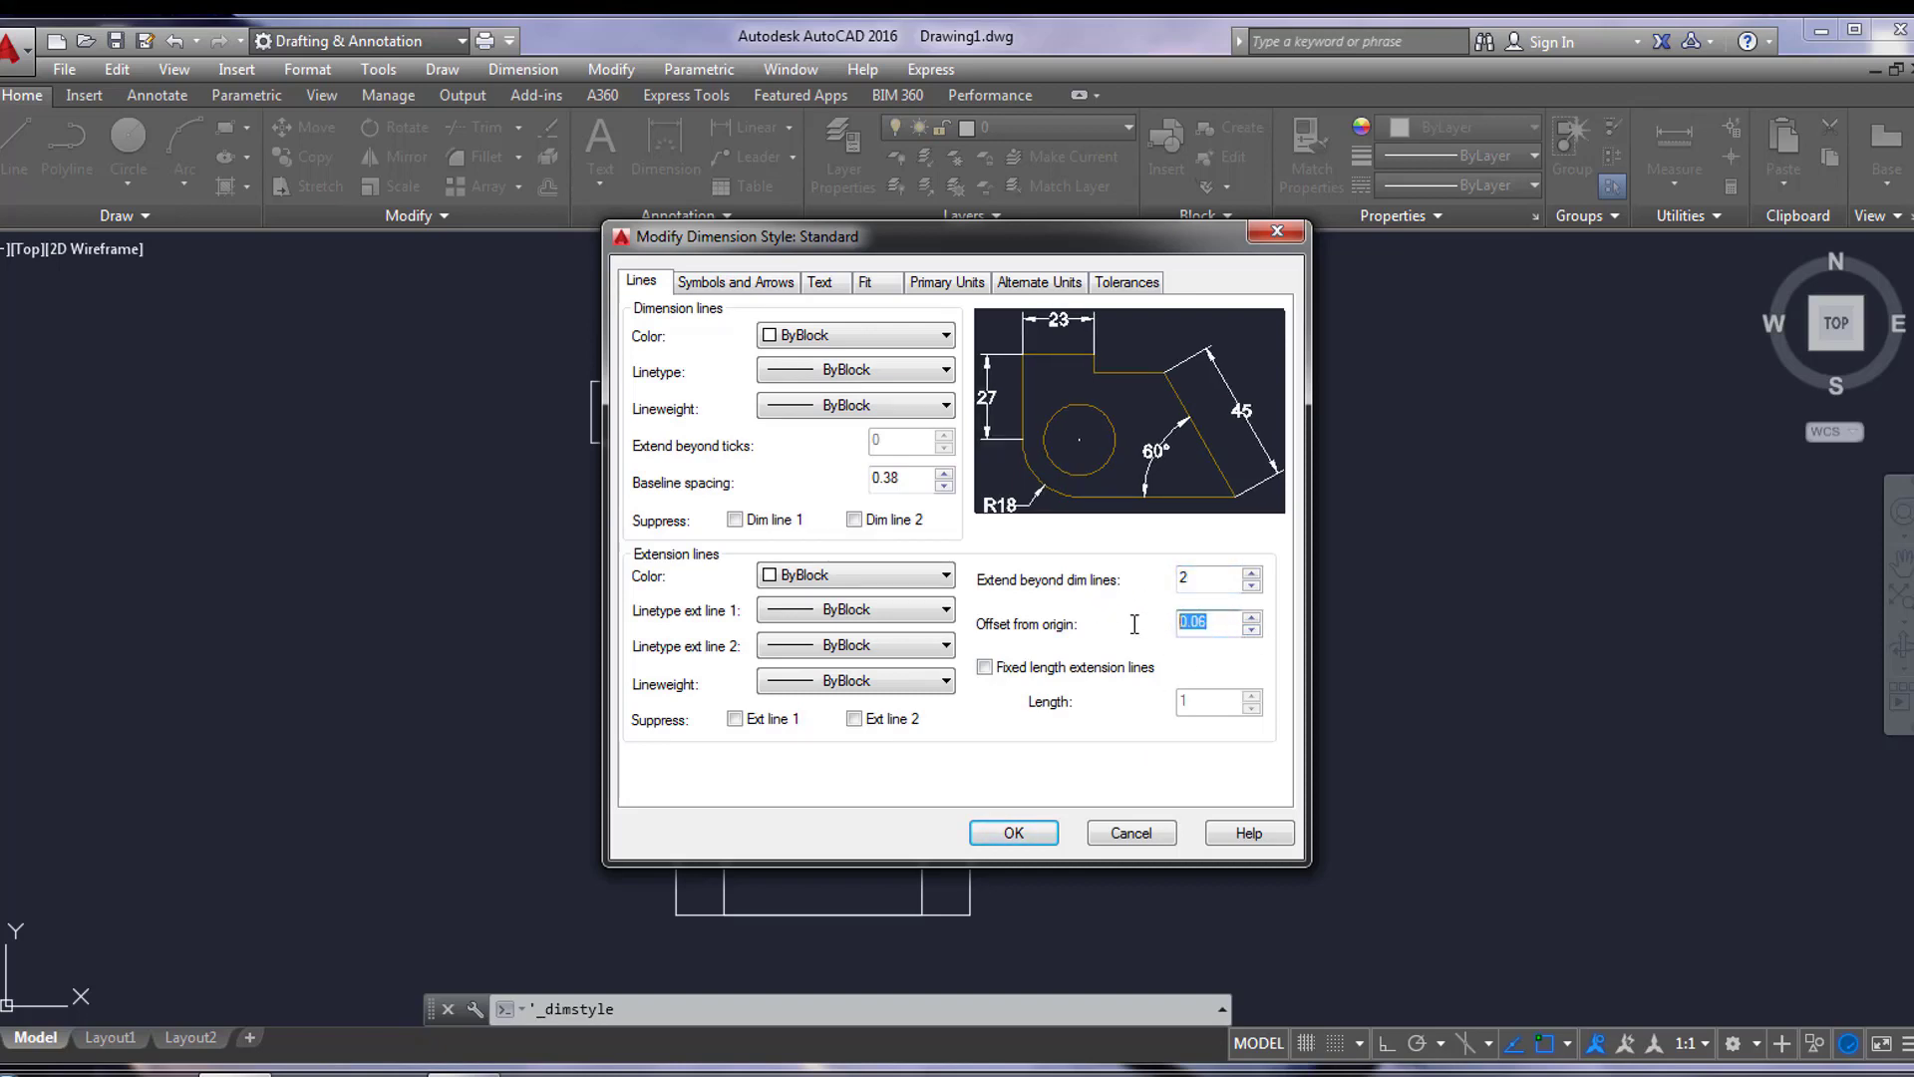
pyautogui.click(1046, 827)
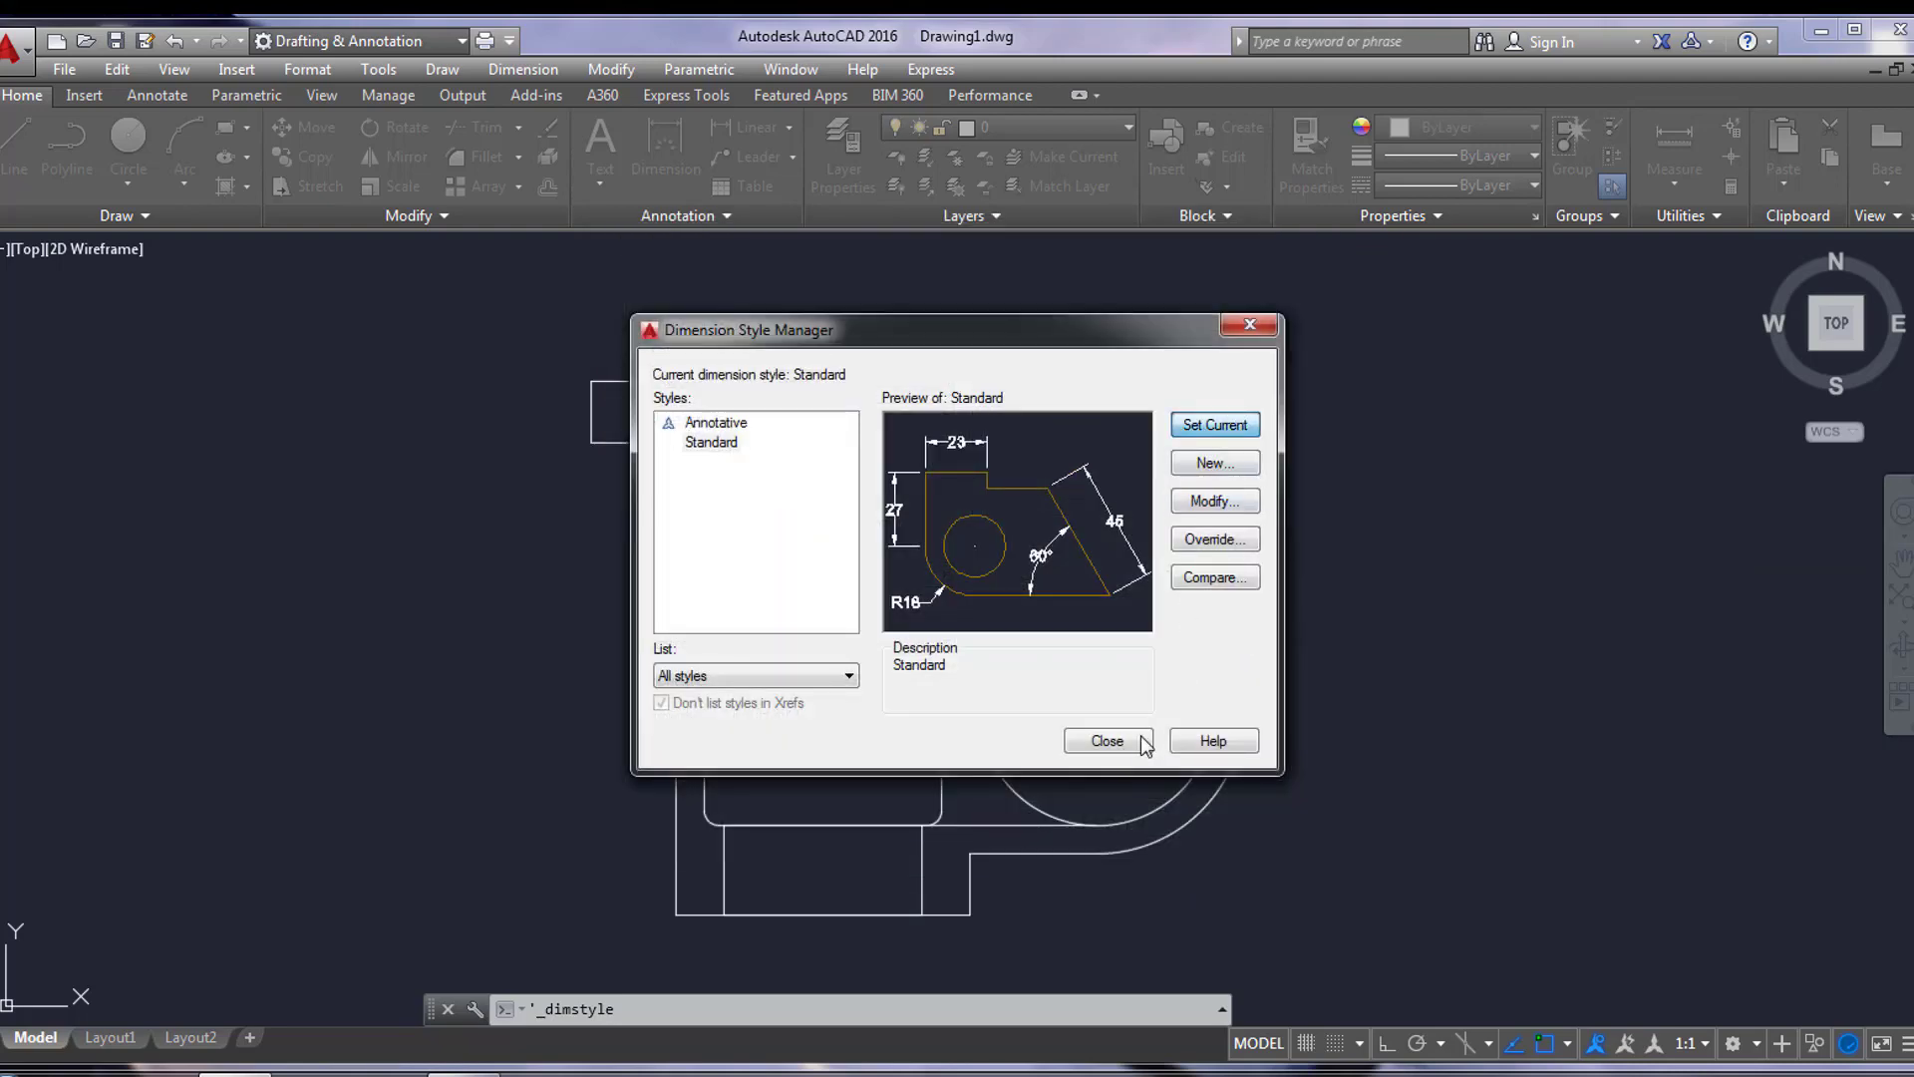
pyautogui.click(1114, 740)
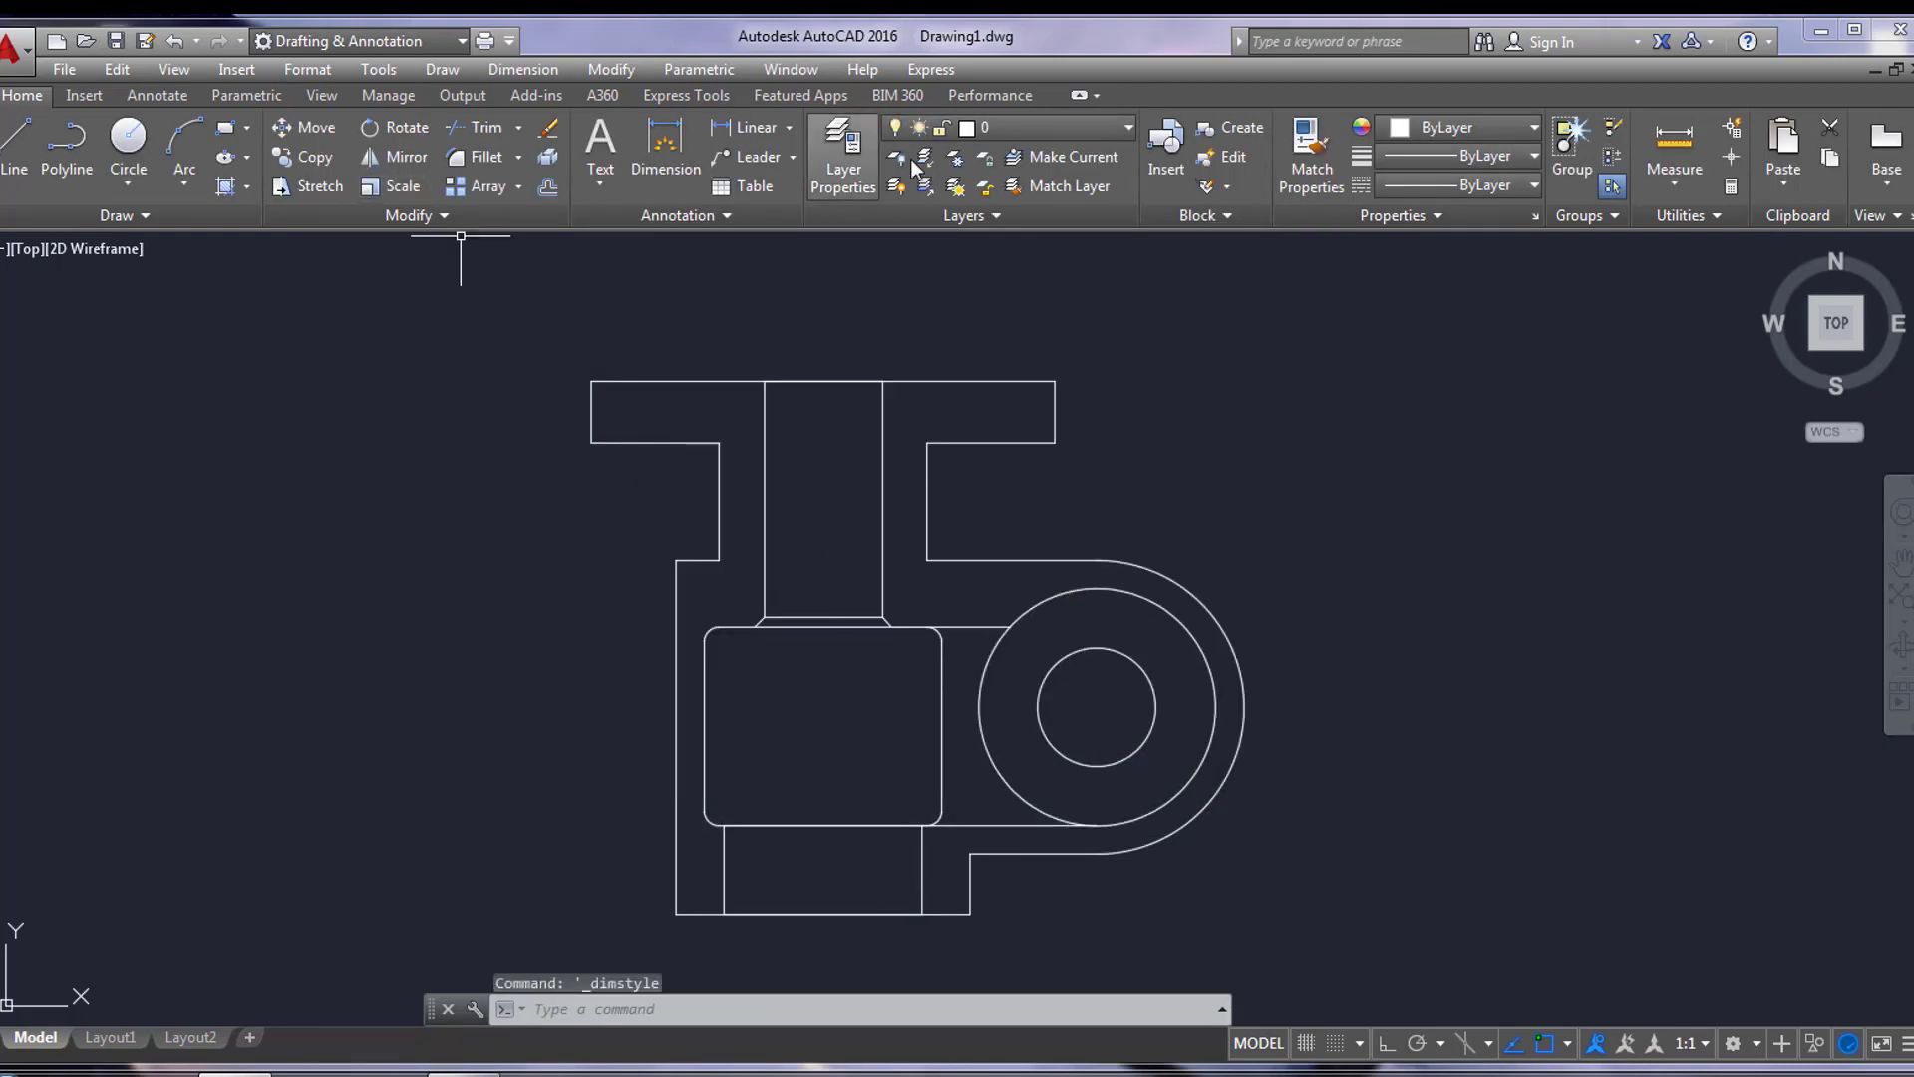
# Step: Add a horizontal linear dimension above the top flange, spanning its full width between the two upper corners
pyautogui.click(744, 127)
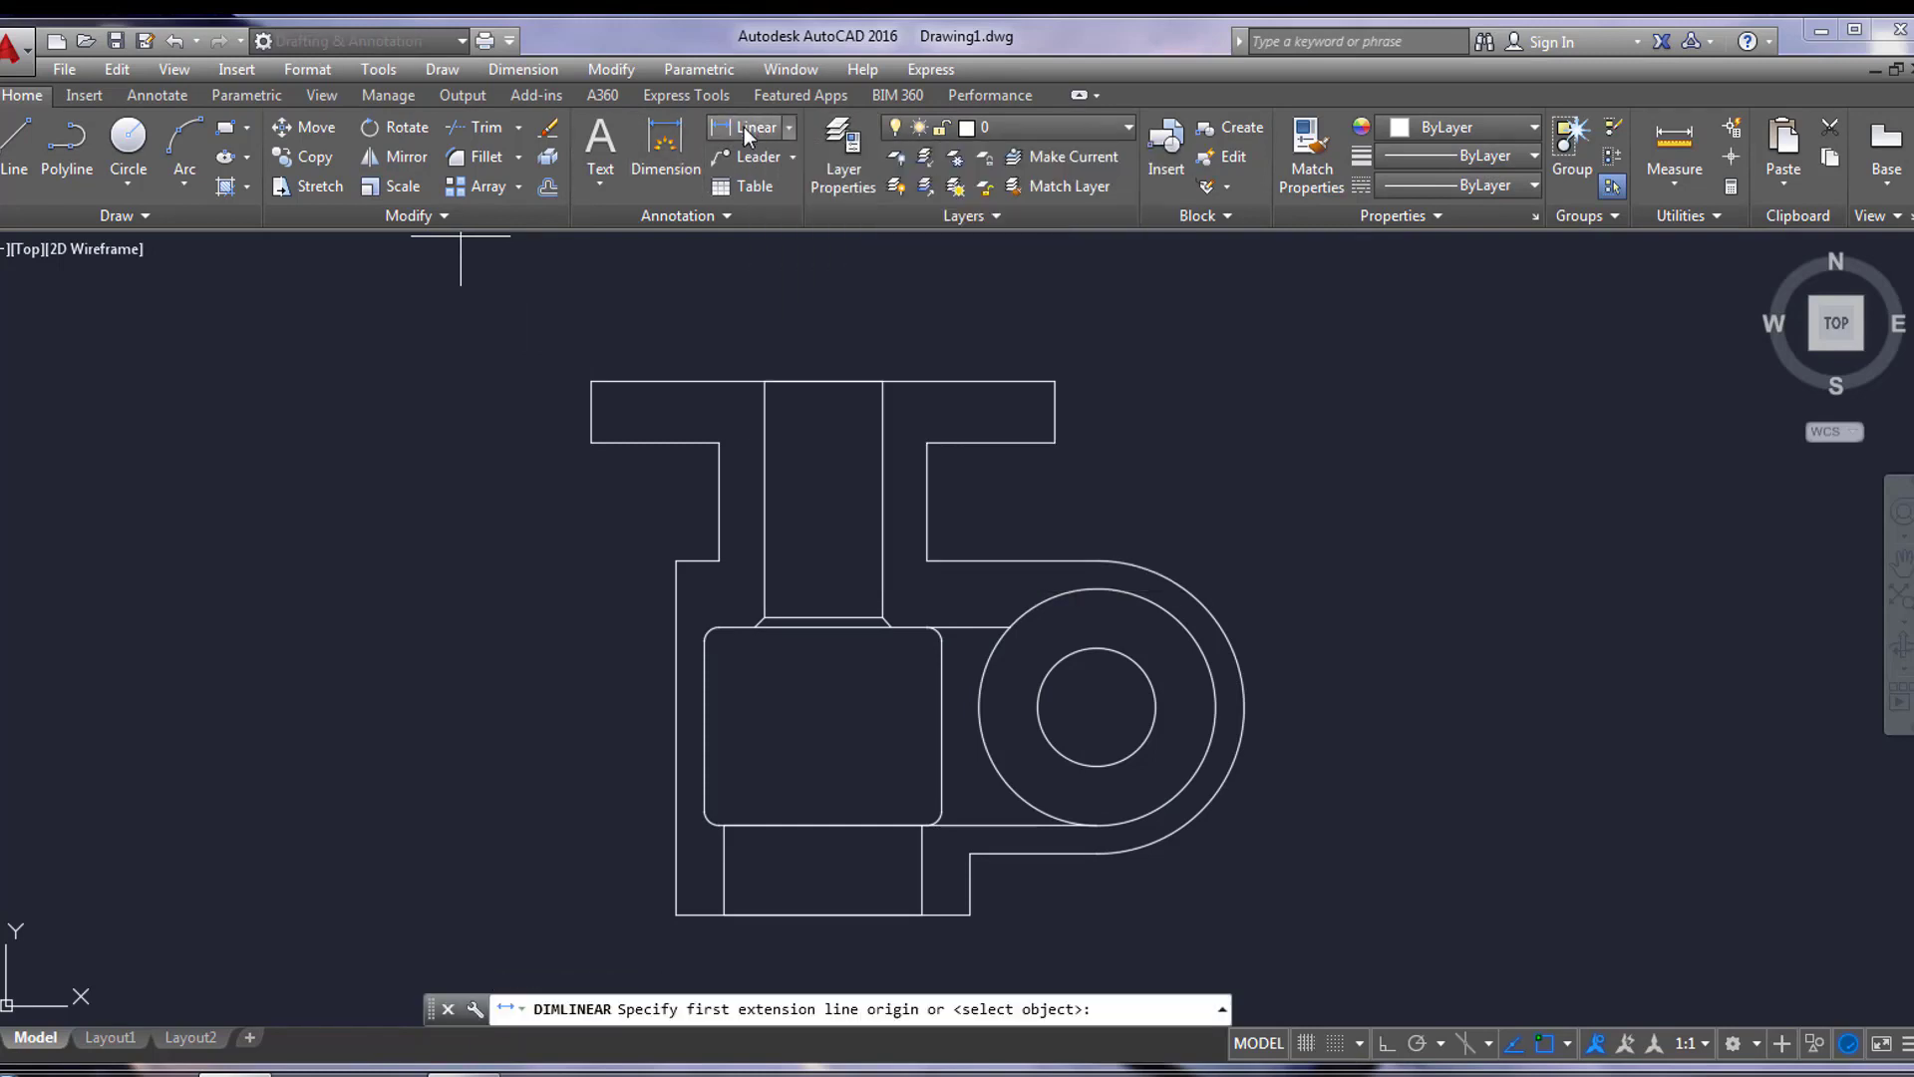
pyautogui.click(591, 381)
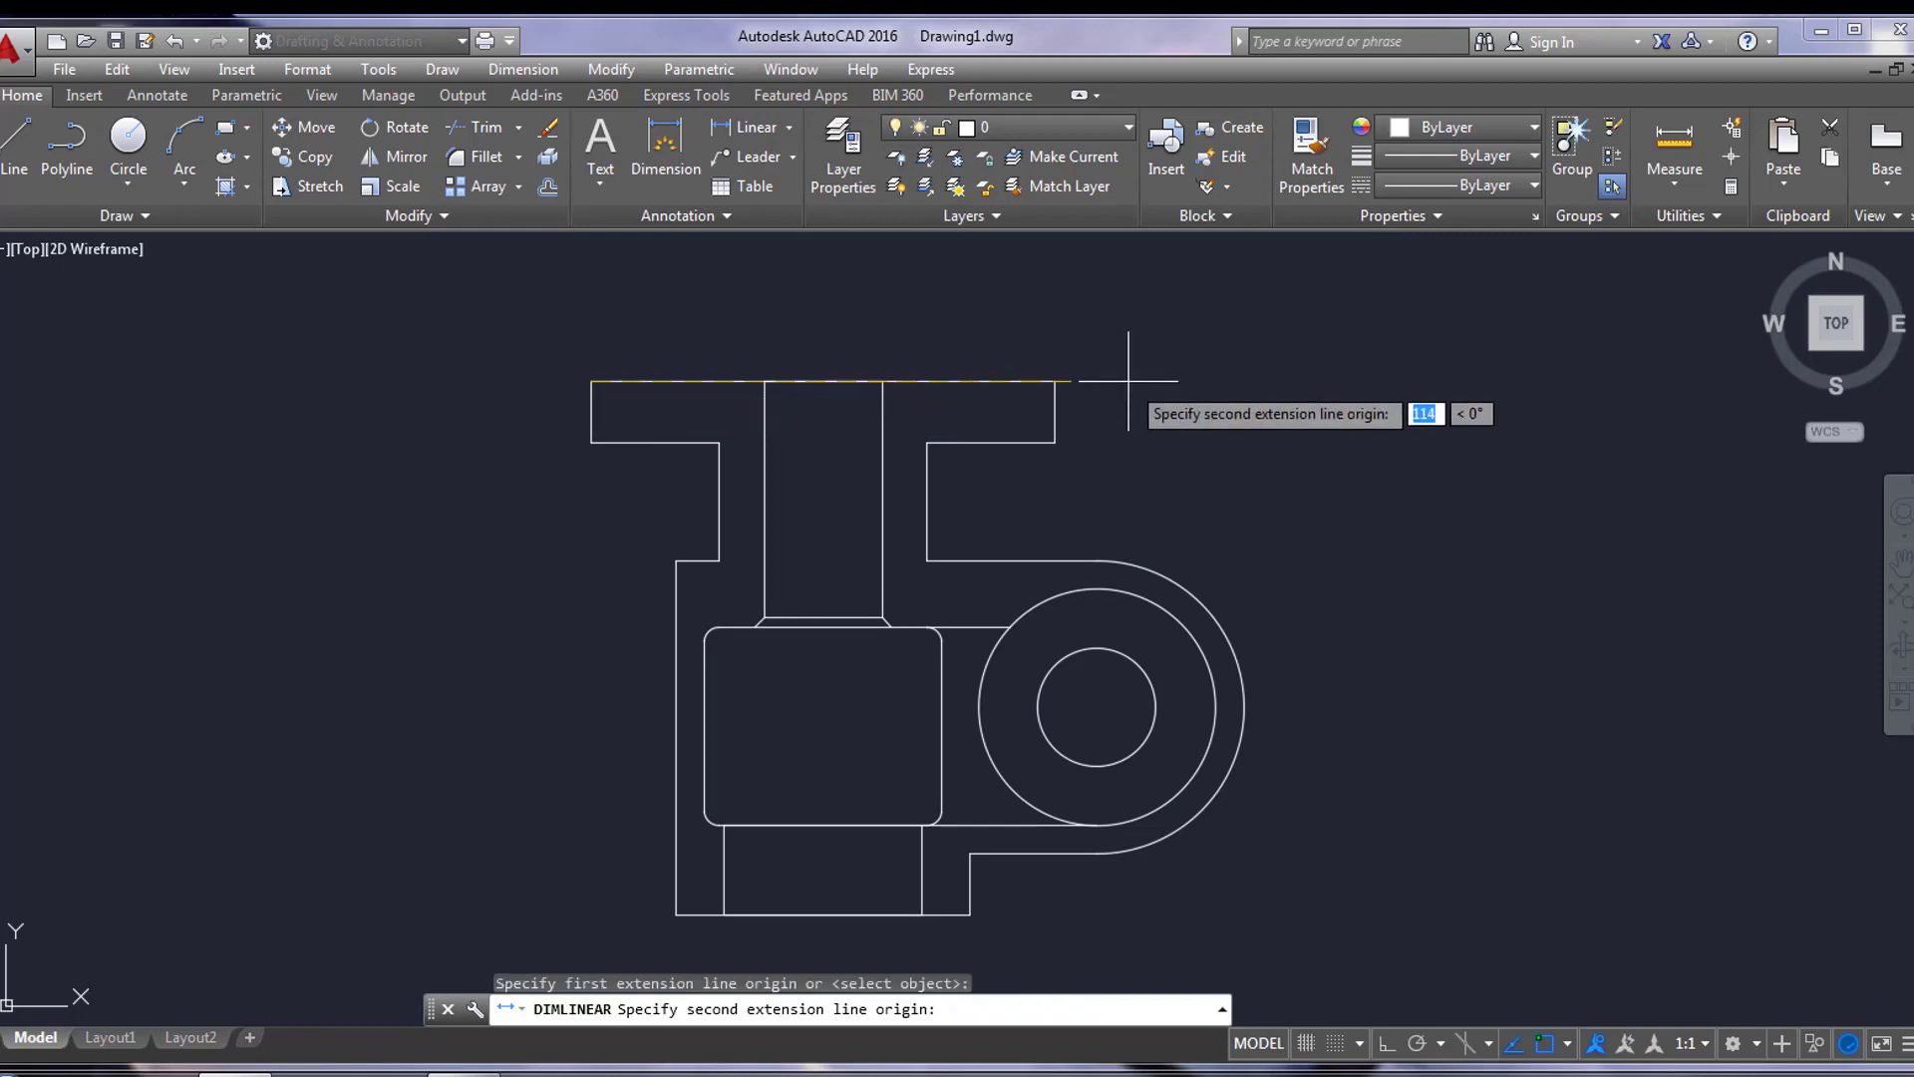
pyautogui.click(1054, 380)
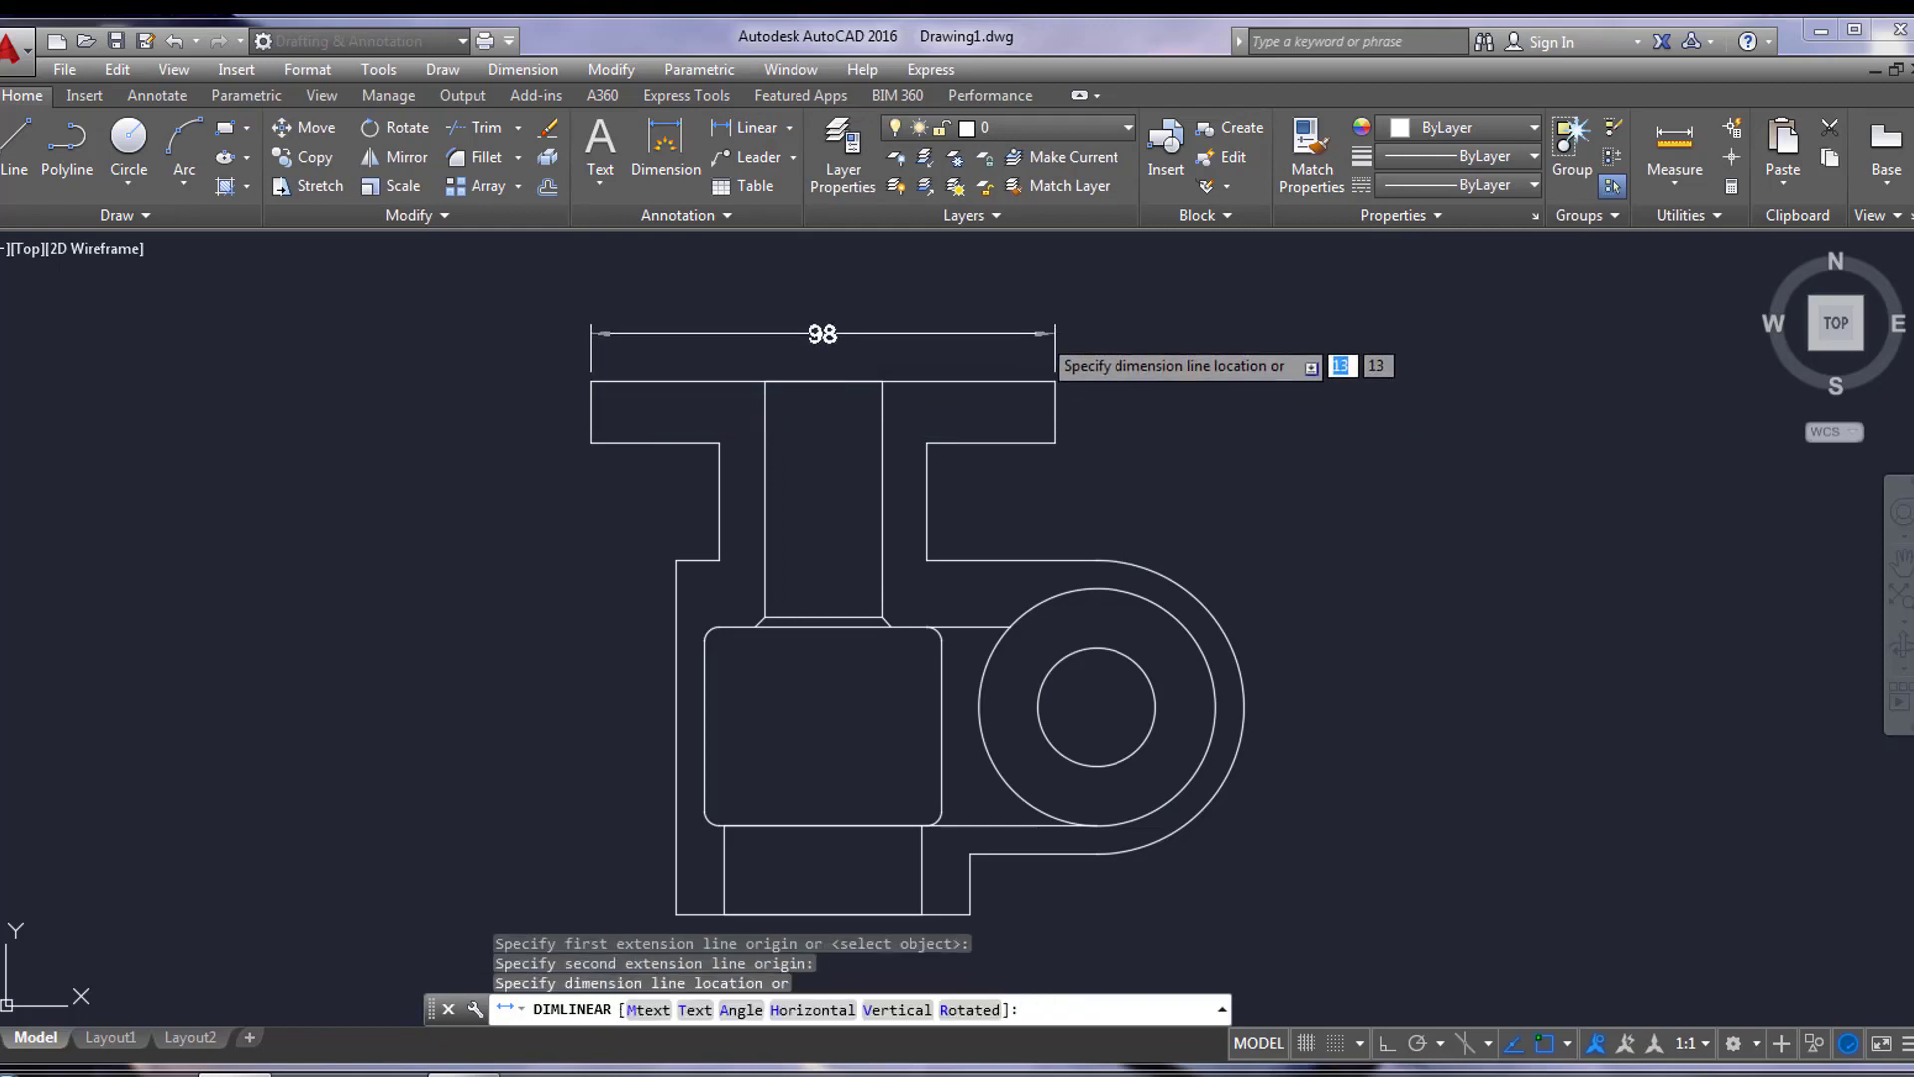
pyautogui.click(1038, 334)
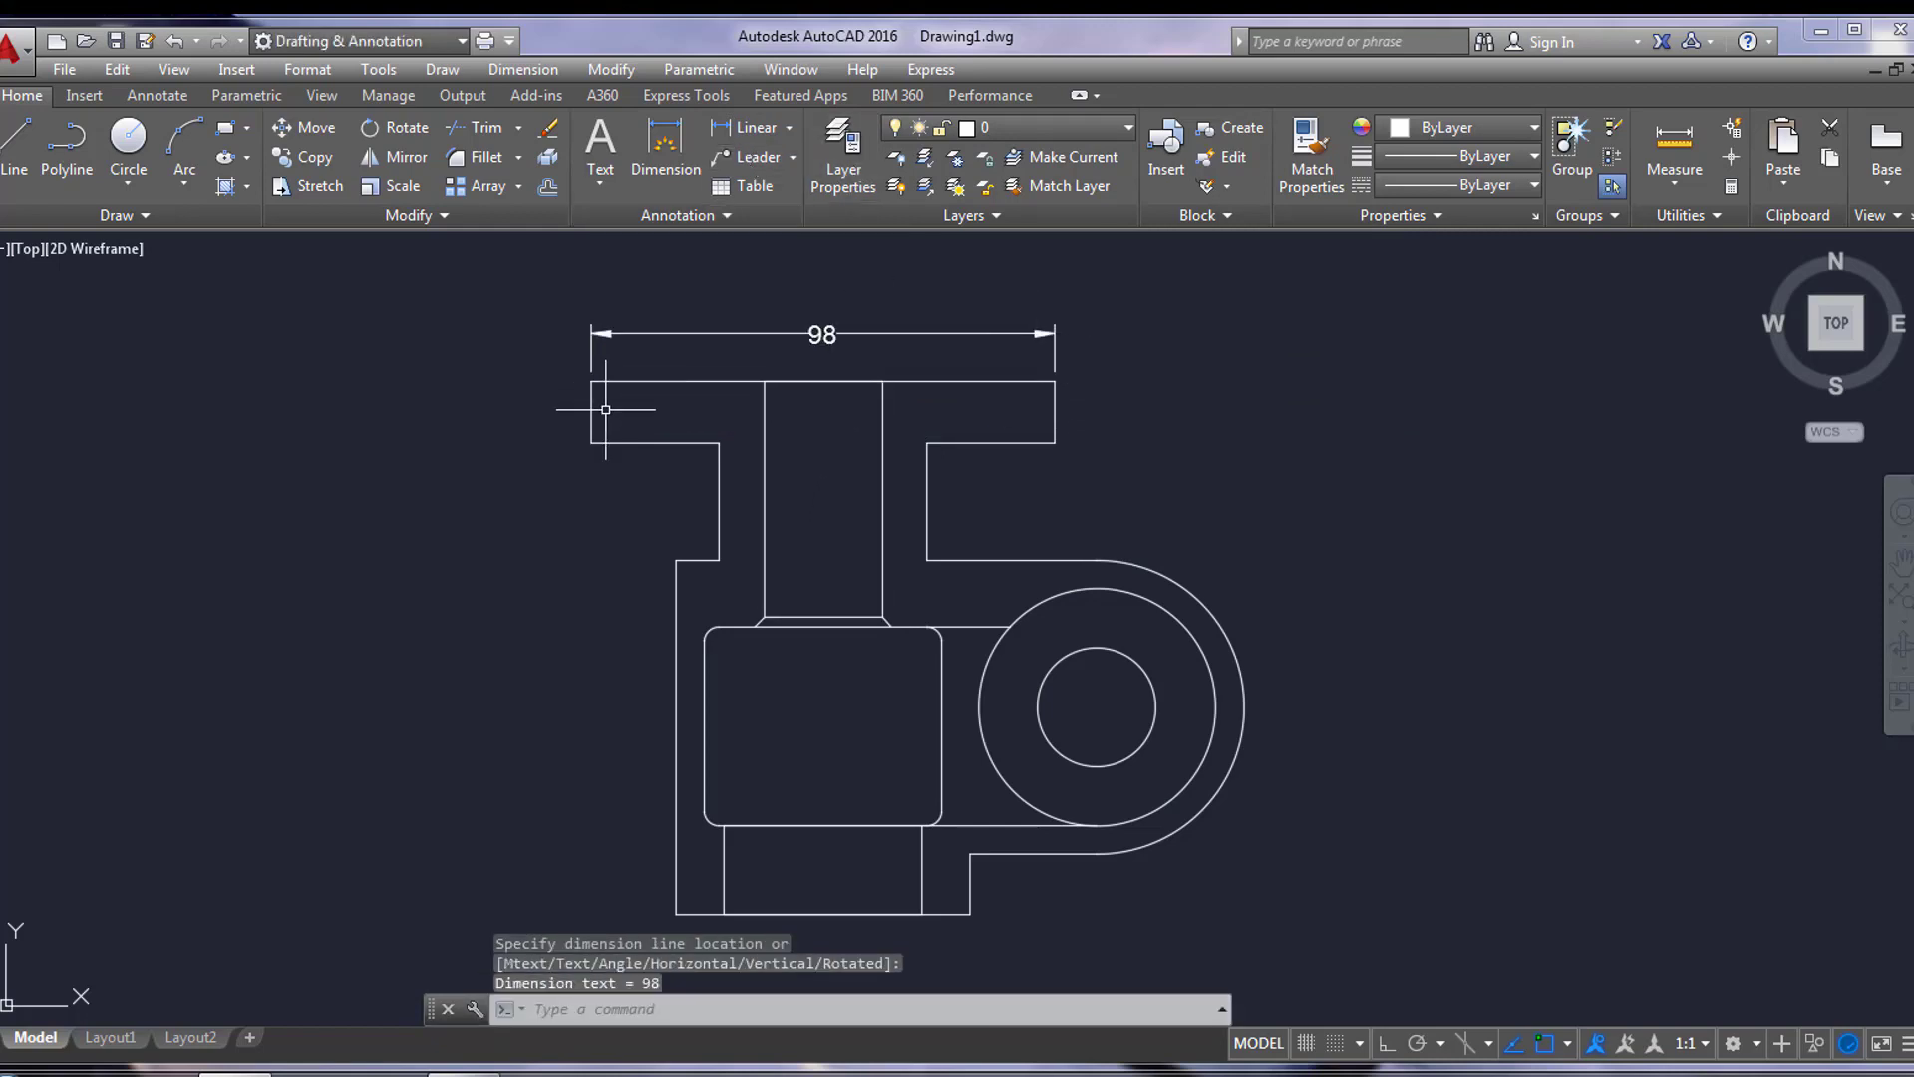
# Step: Add a vertical linear dimension for the thickness of the top flange, placed just outside its left edge
pyautogui.press('Return')
pyautogui.press('Return')
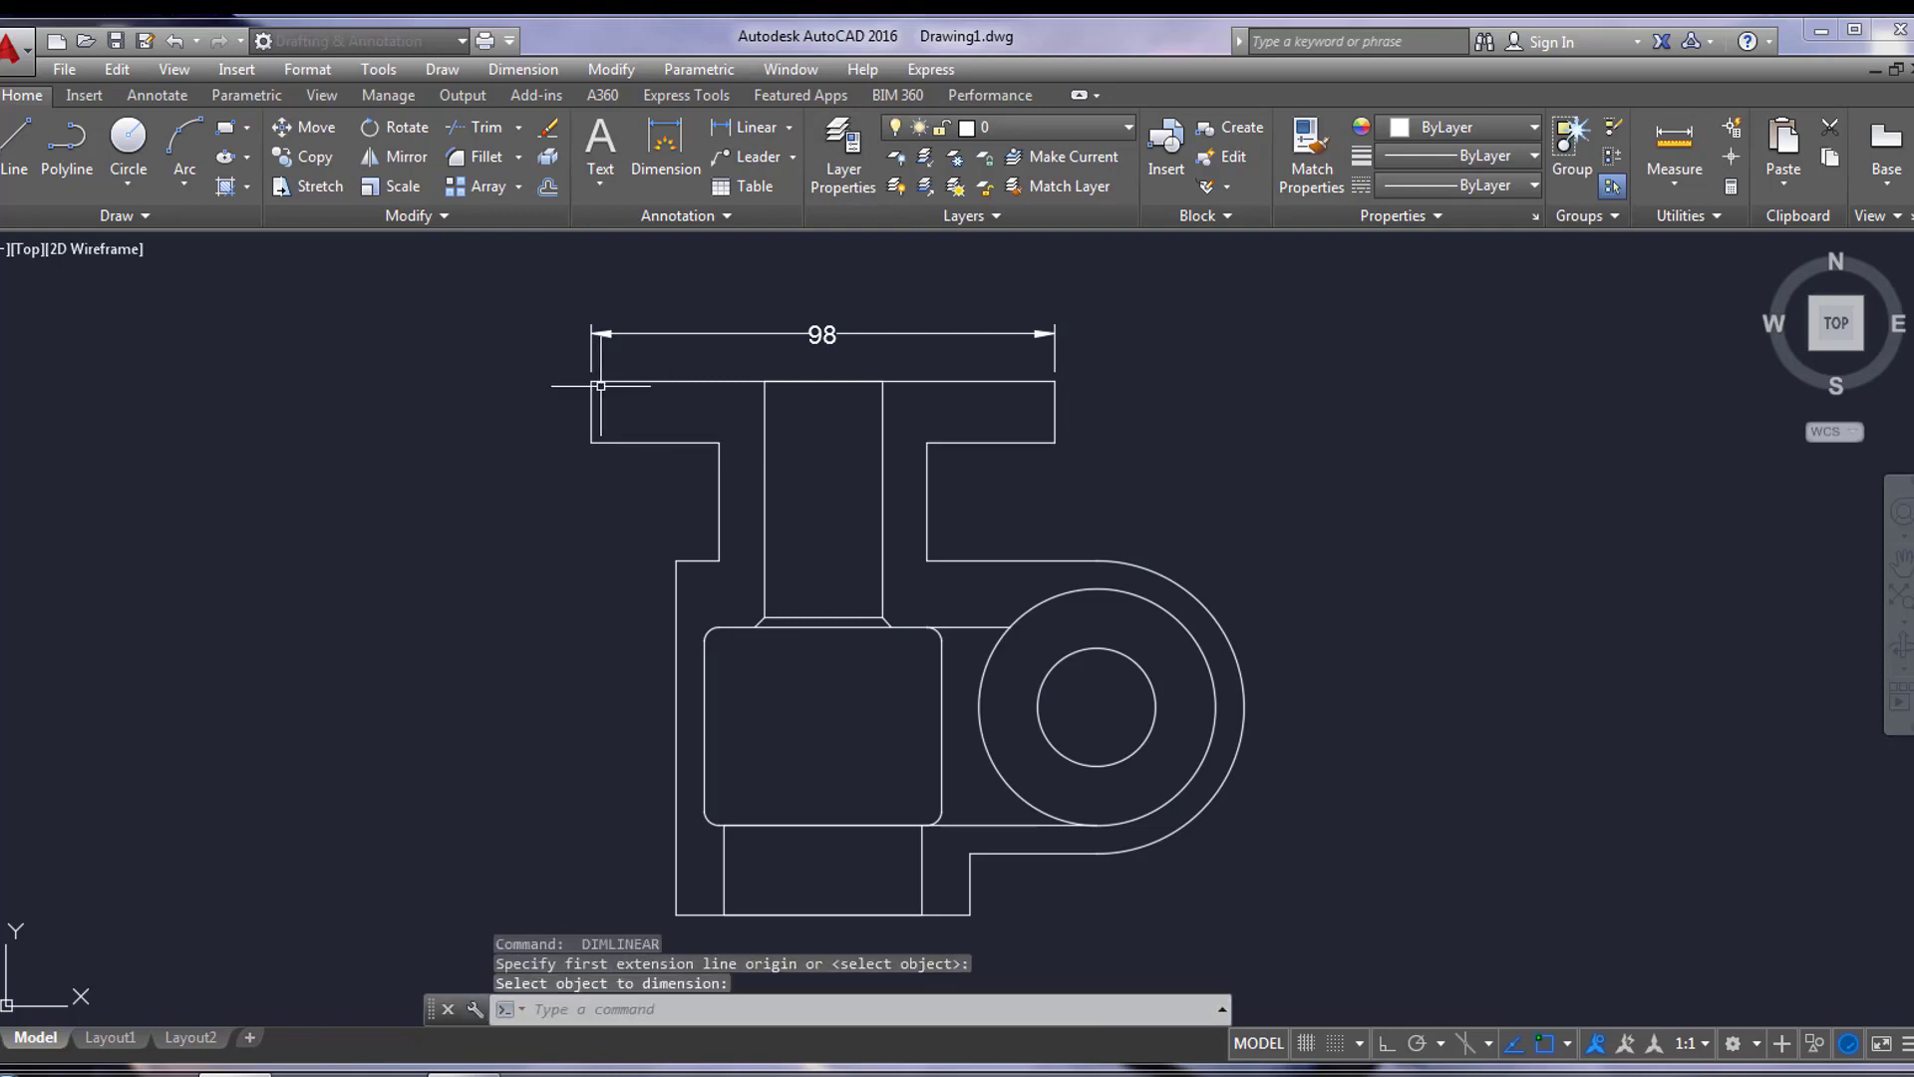
pyautogui.click(747, 127)
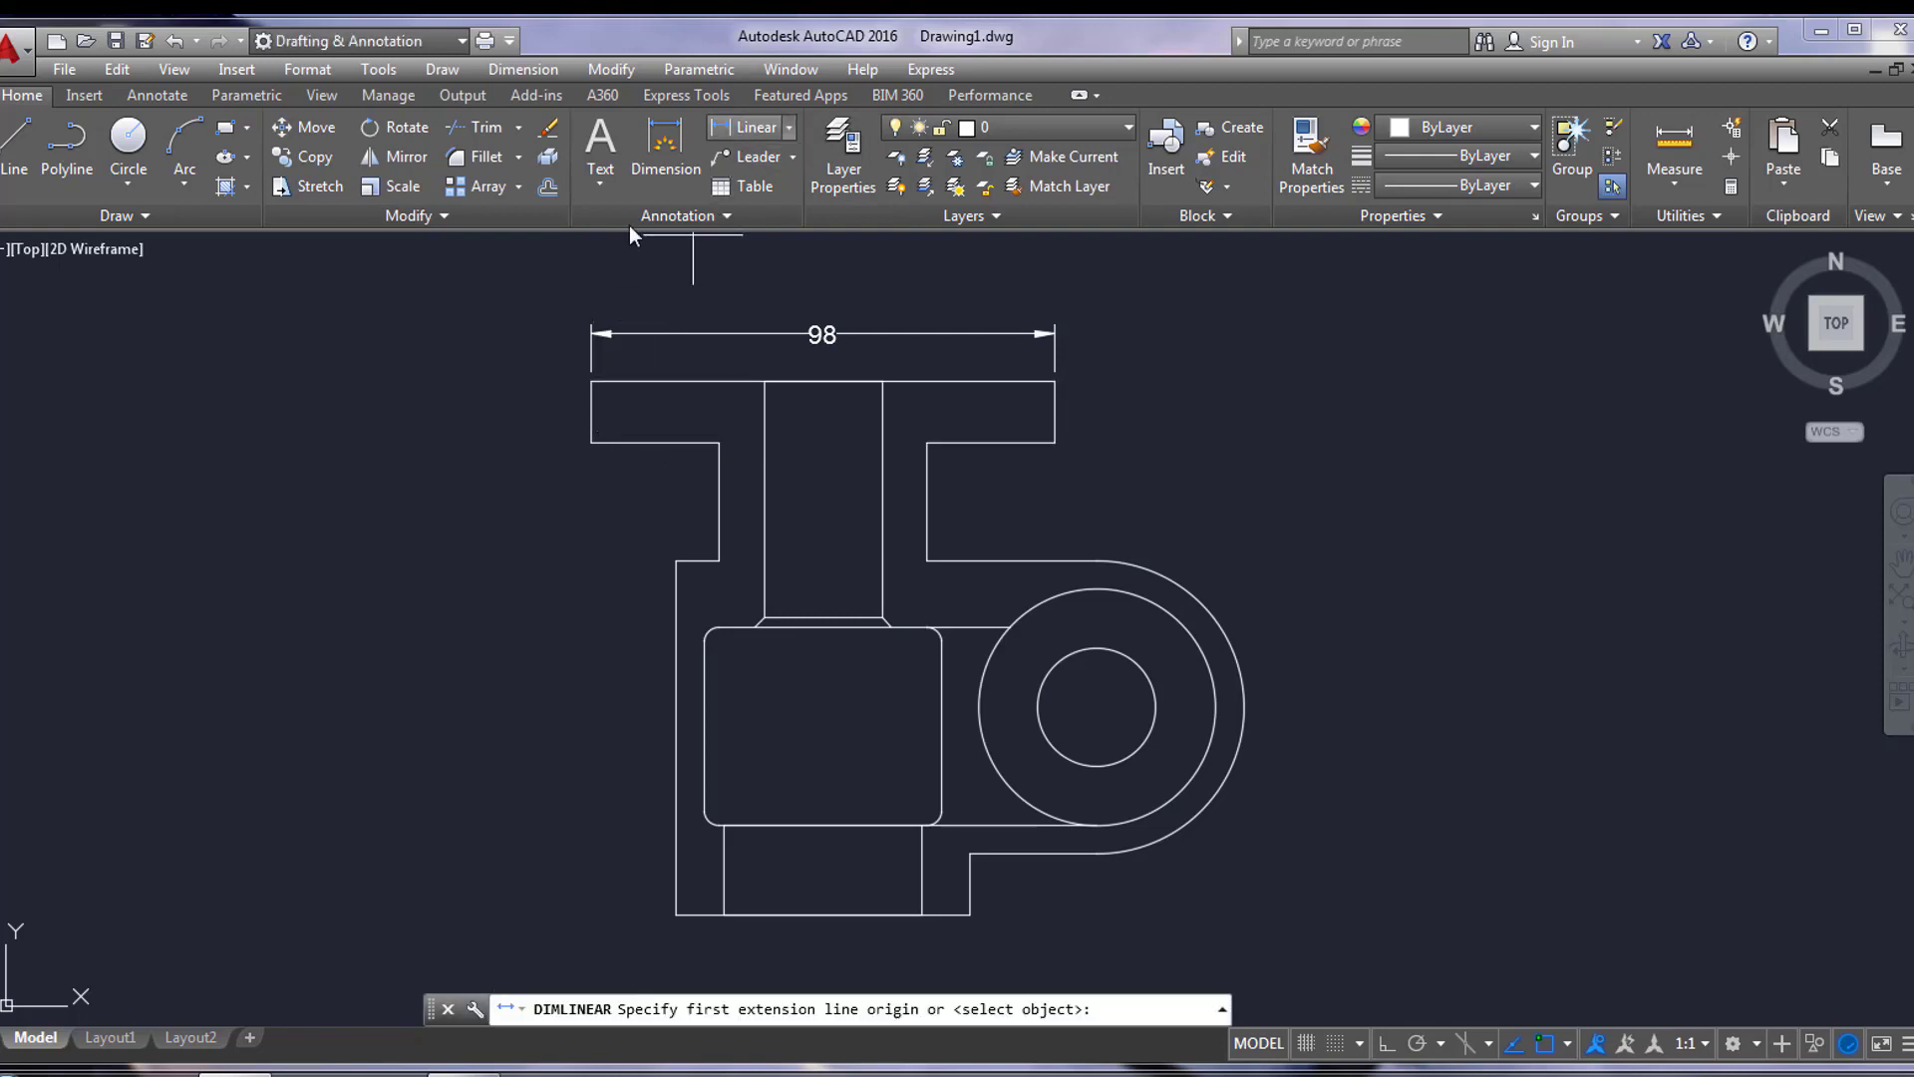
pyautogui.click(592, 382)
pyautogui.click(591, 441)
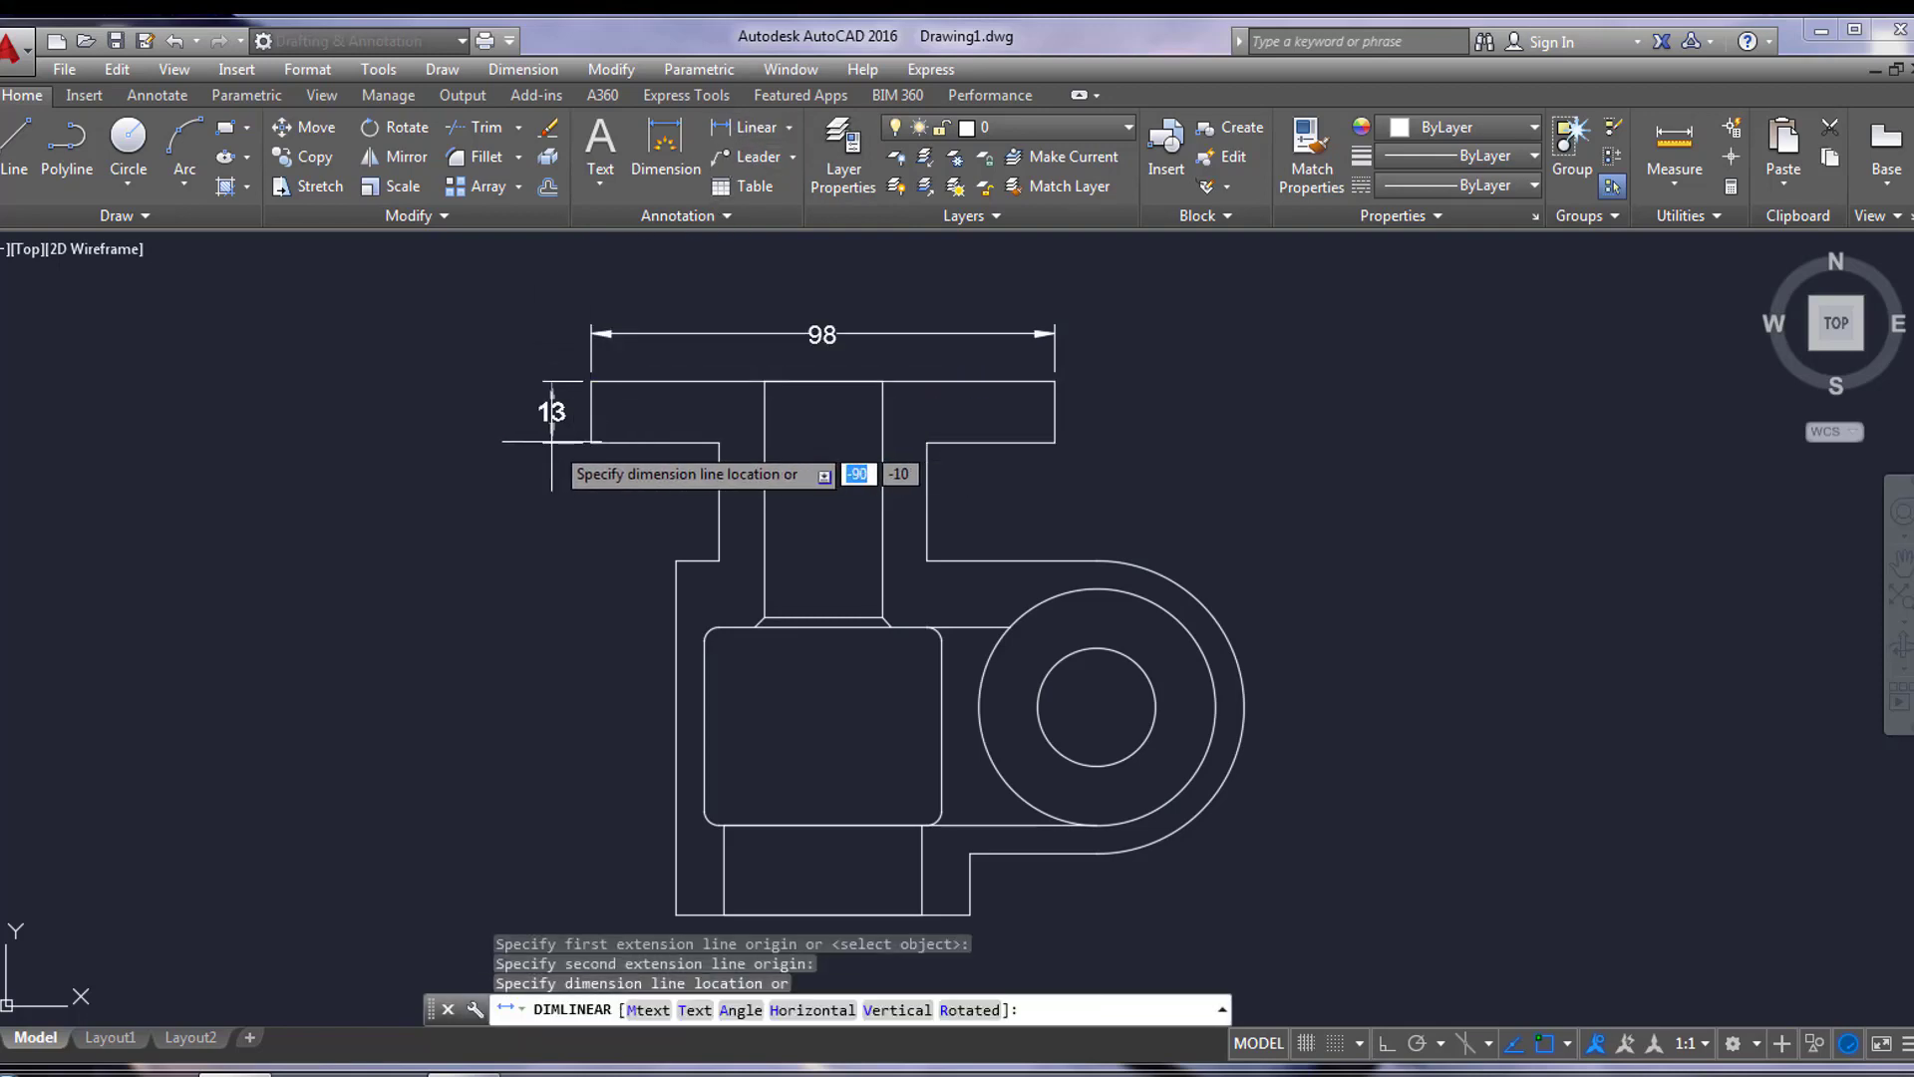
pyautogui.click(560, 440)
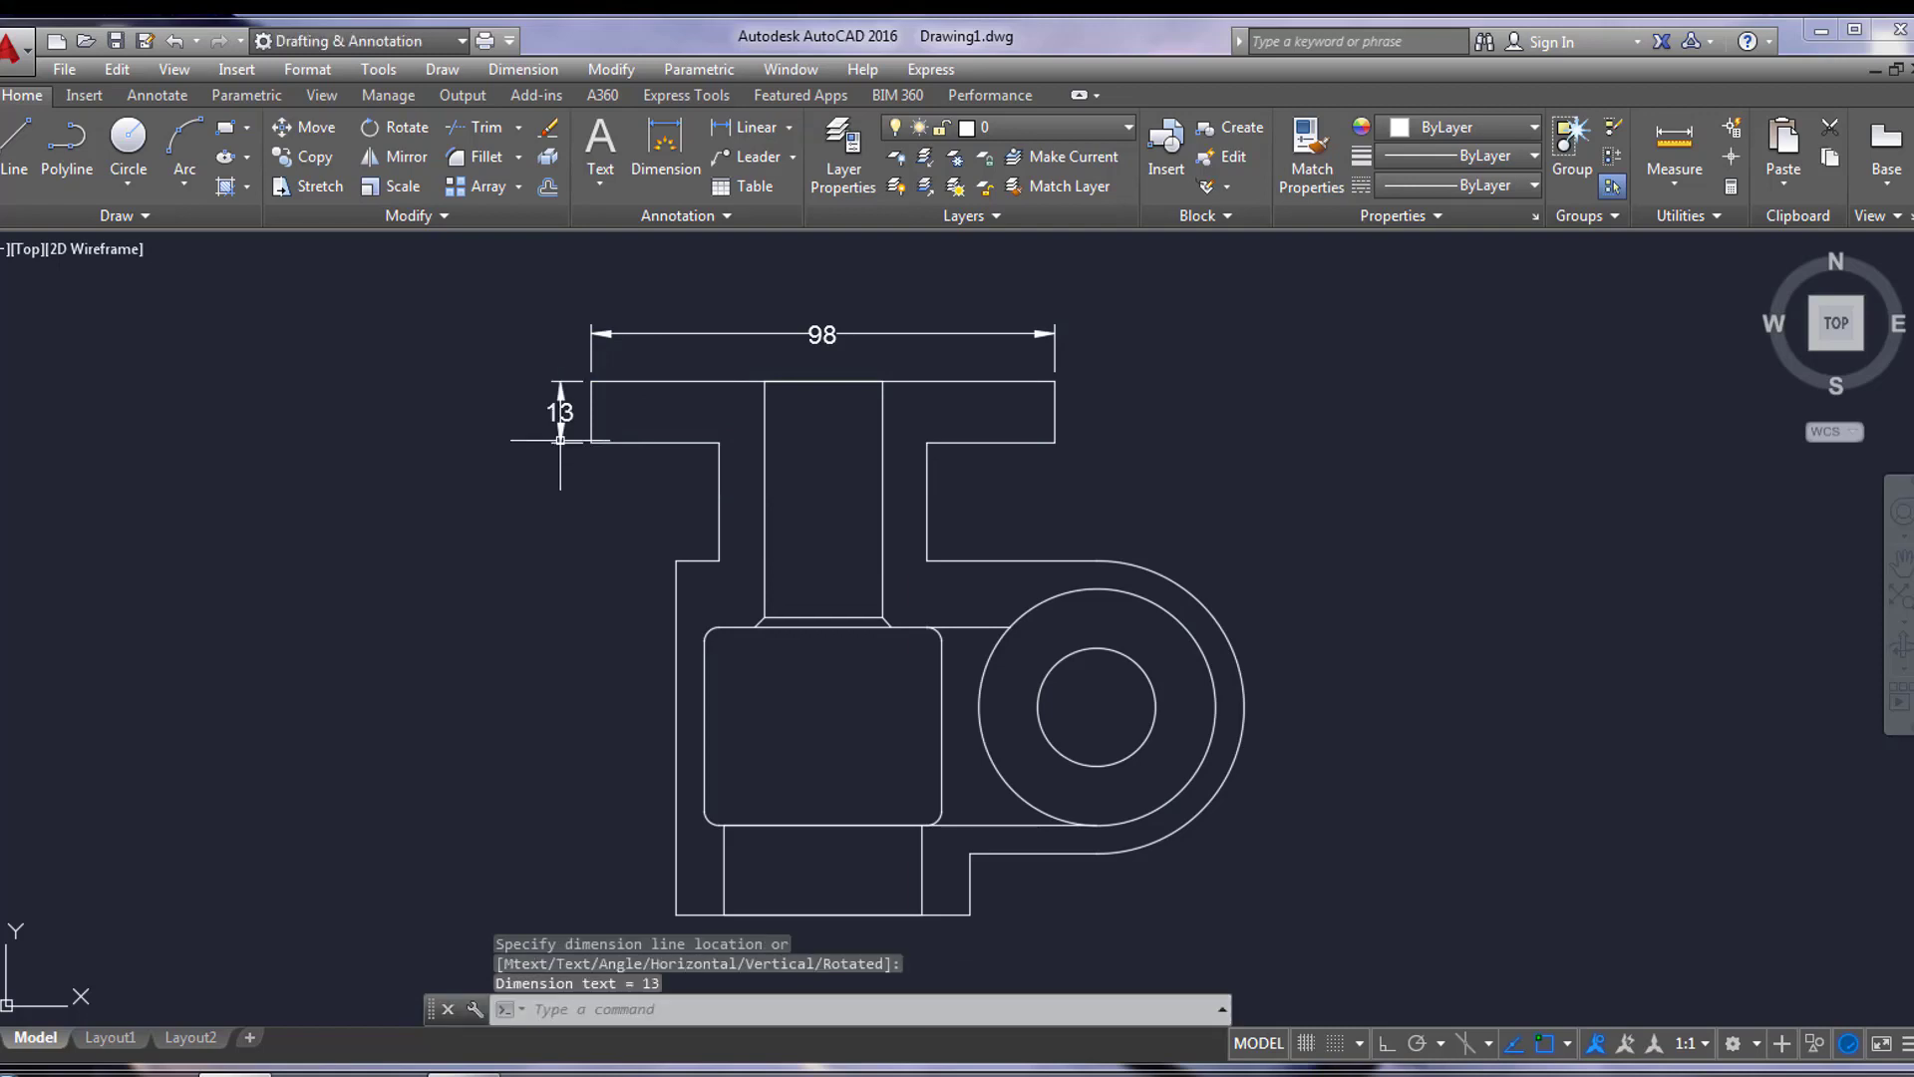
# Step: Add a vertical linear dimension for the height of the neck's left edge, aligned below the flange thickness dimension
pyautogui.press('Return')
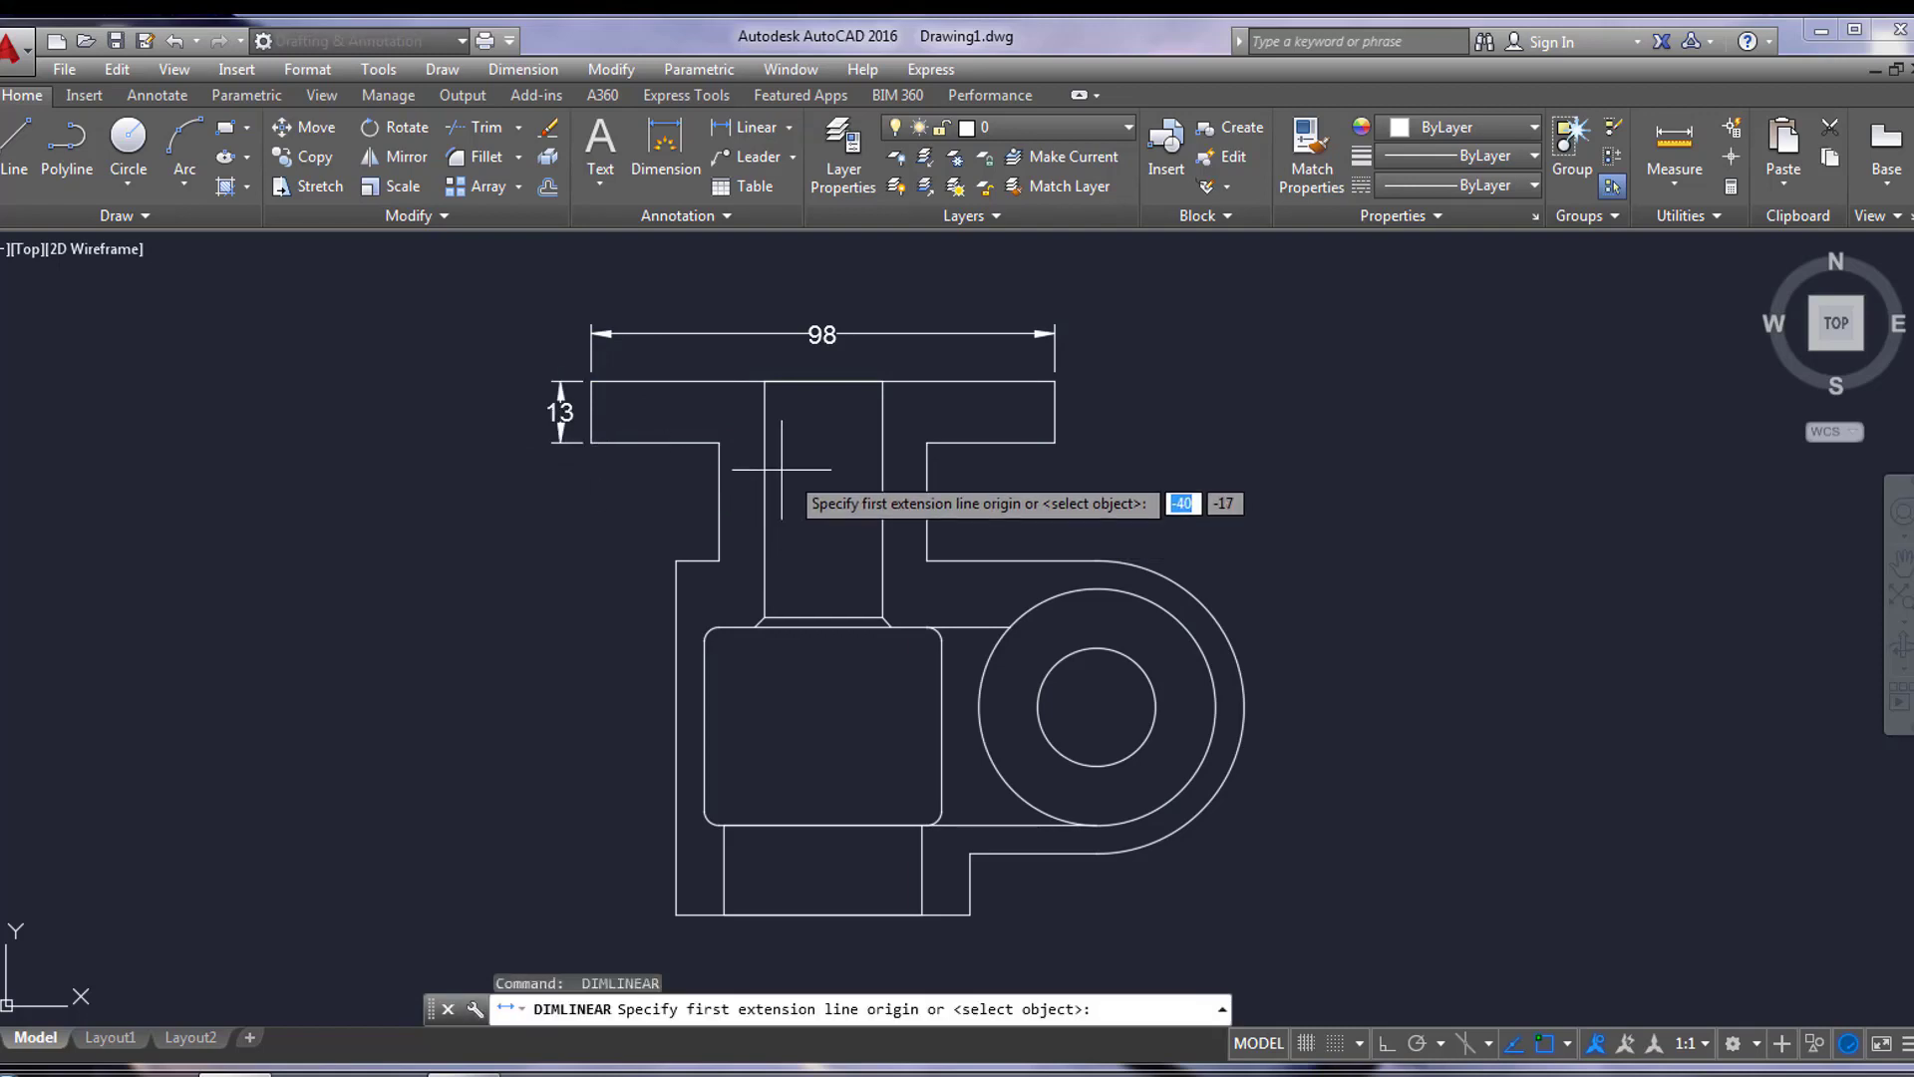
pyautogui.click(718, 442)
pyautogui.click(718, 561)
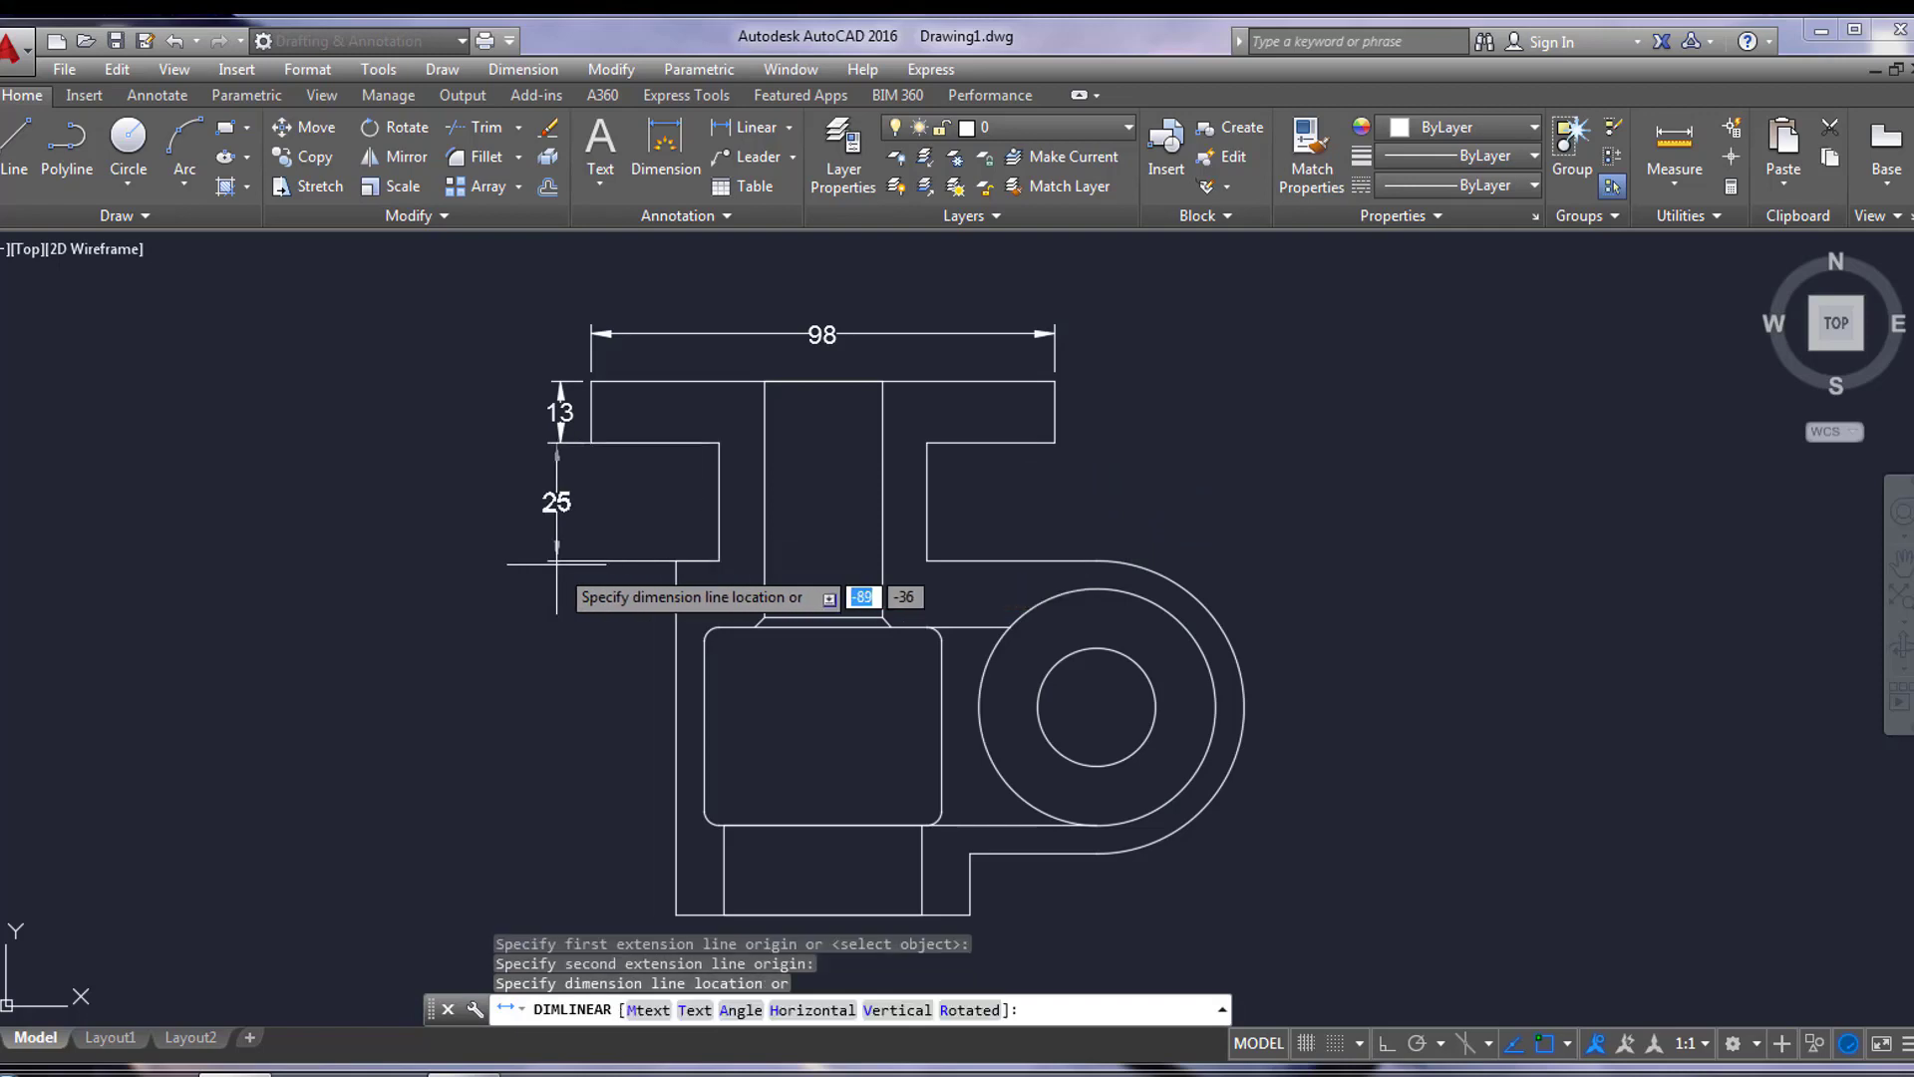
pyautogui.click(560, 563)
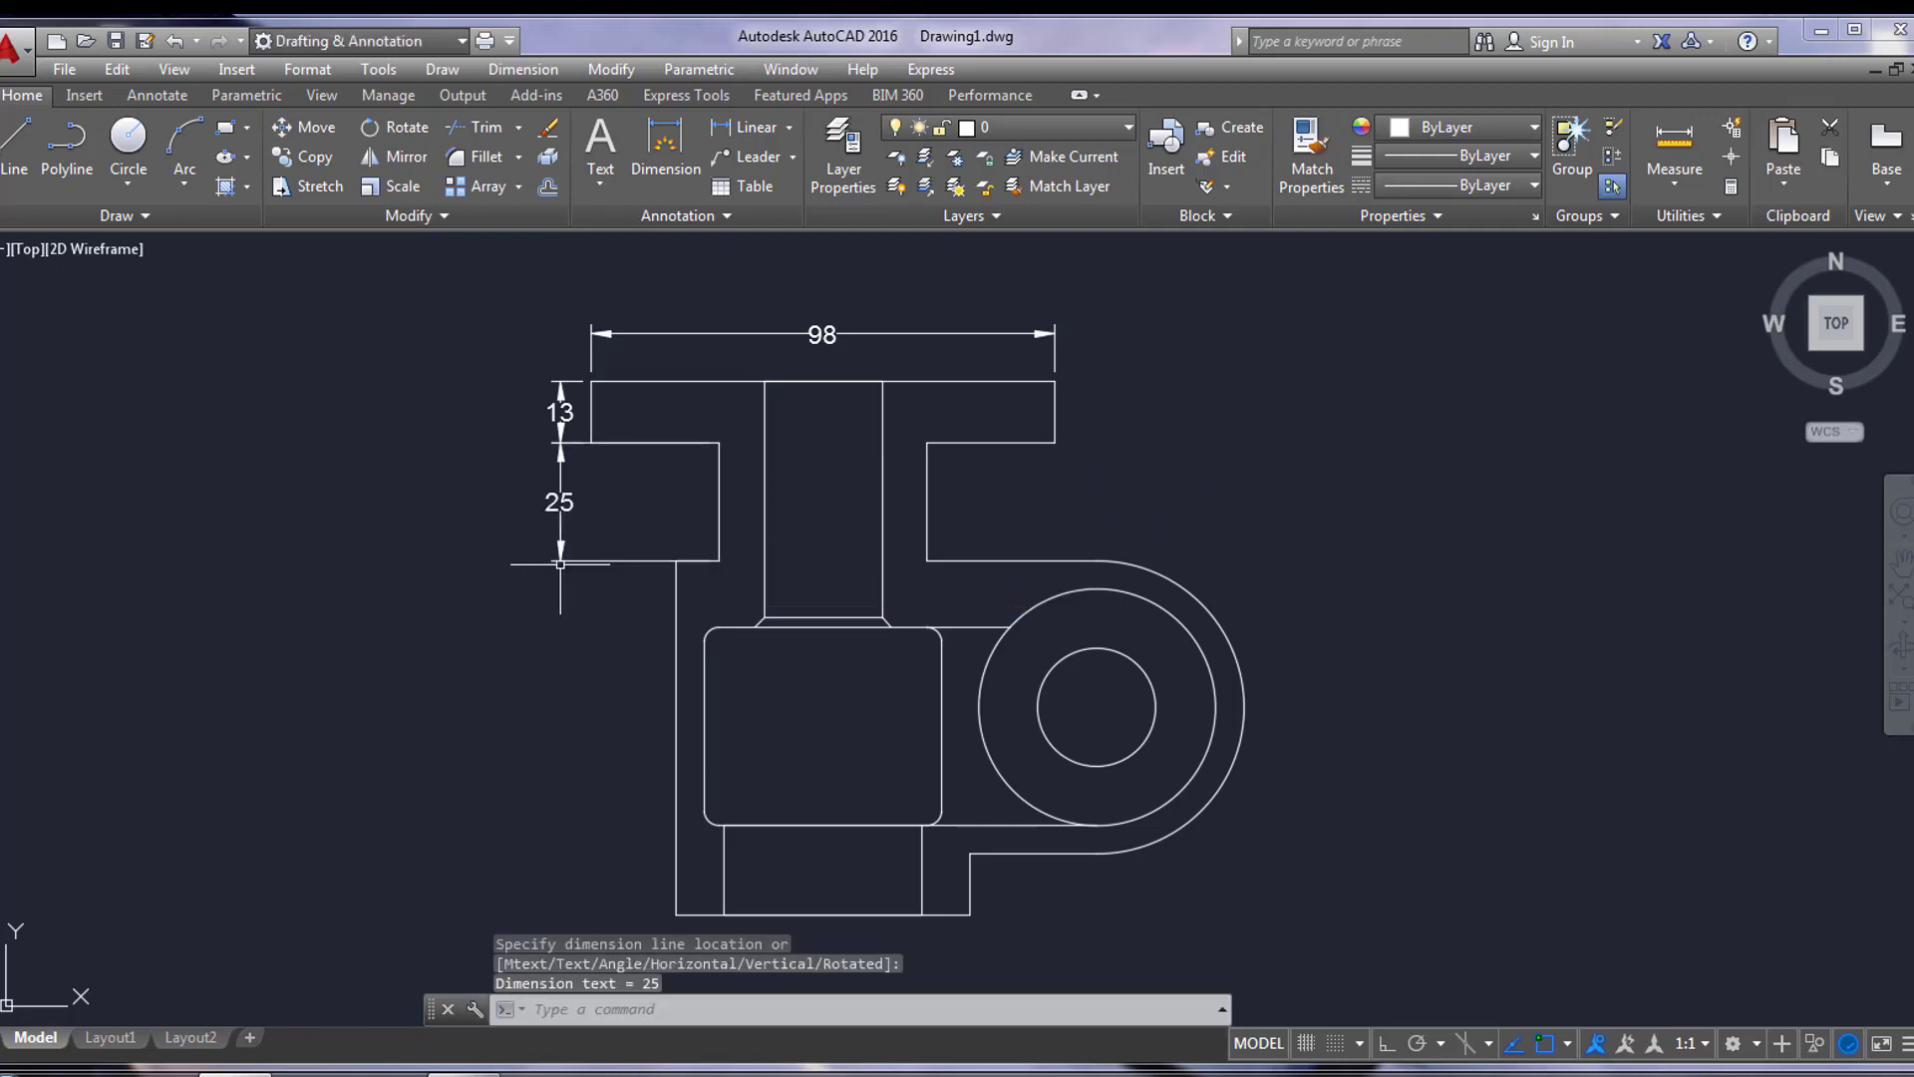
# Step: Add a vertical linear dimension for the lower body's left edge, aligned below the neck height dimension
pyautogui.press('Return')
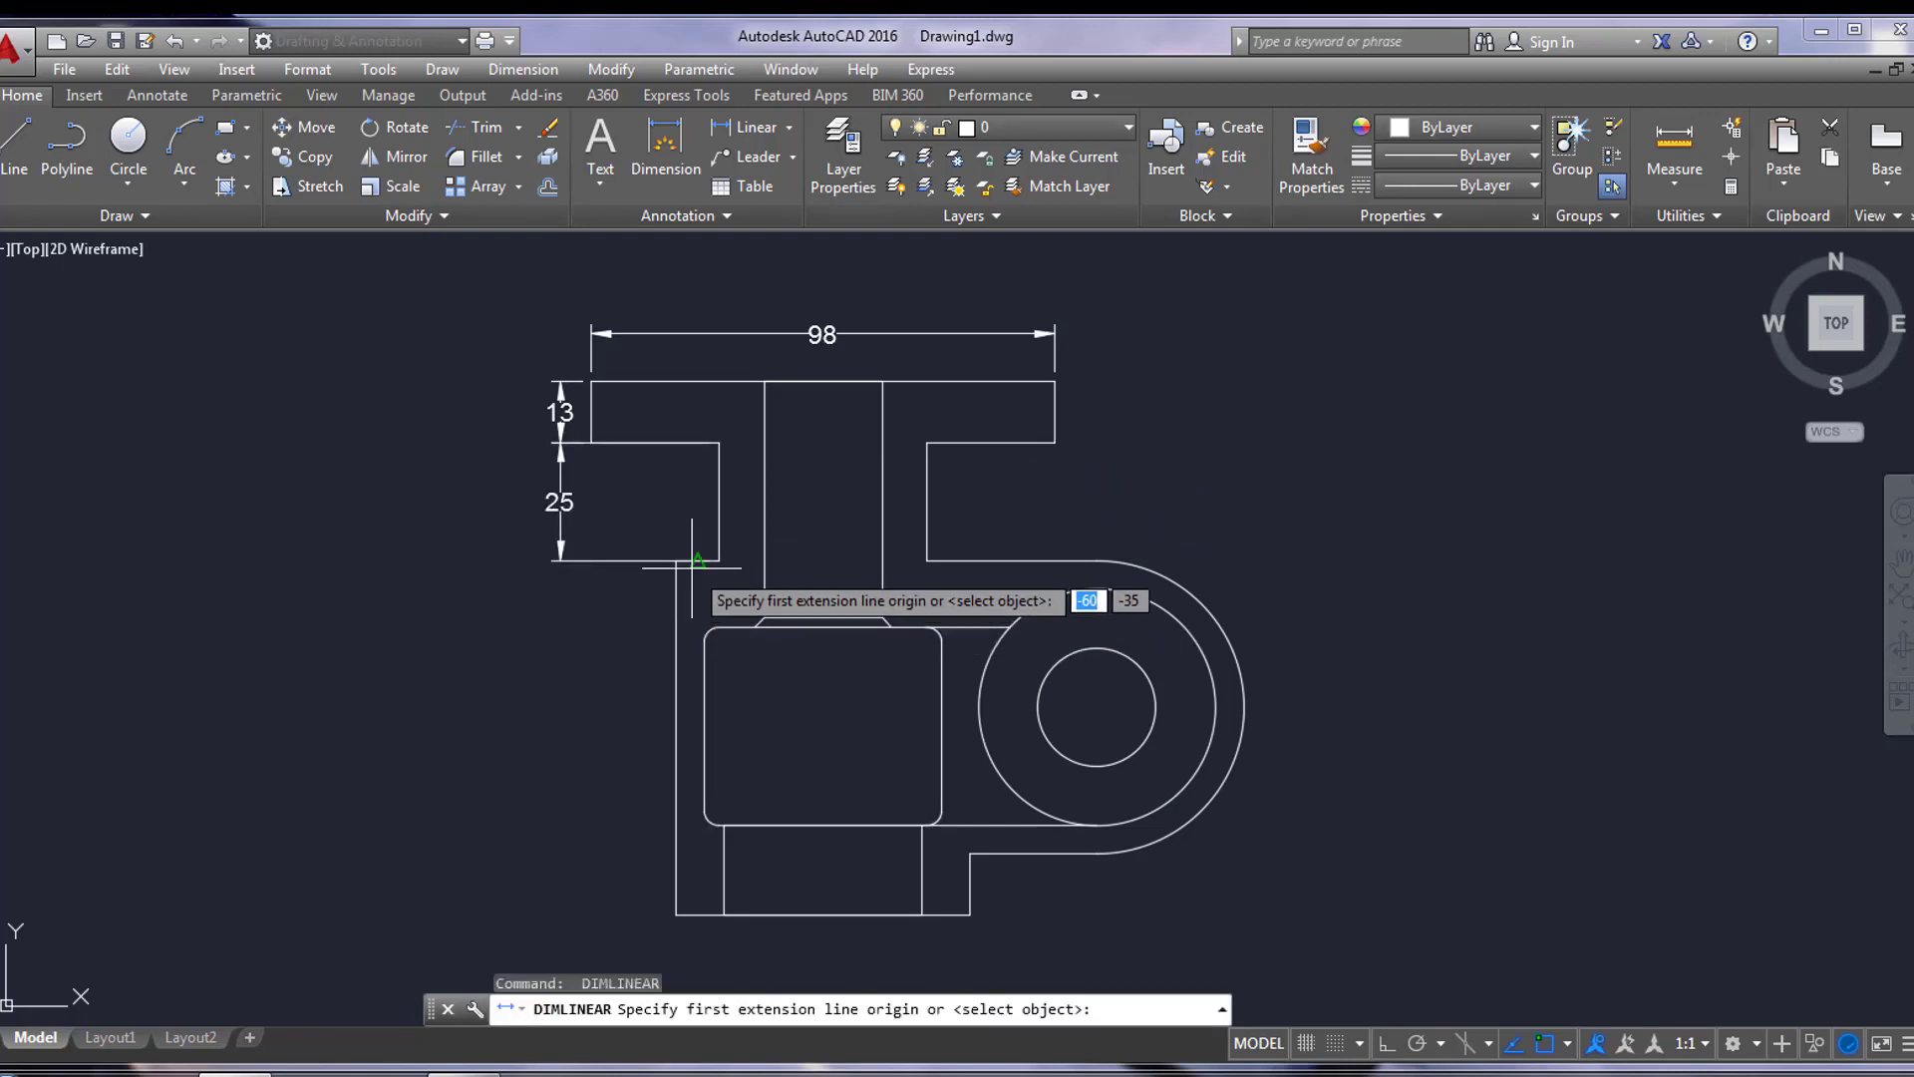
pyautogui.moveTo(705, 561); pyautogui.dragTo(707, 543, button='middle')
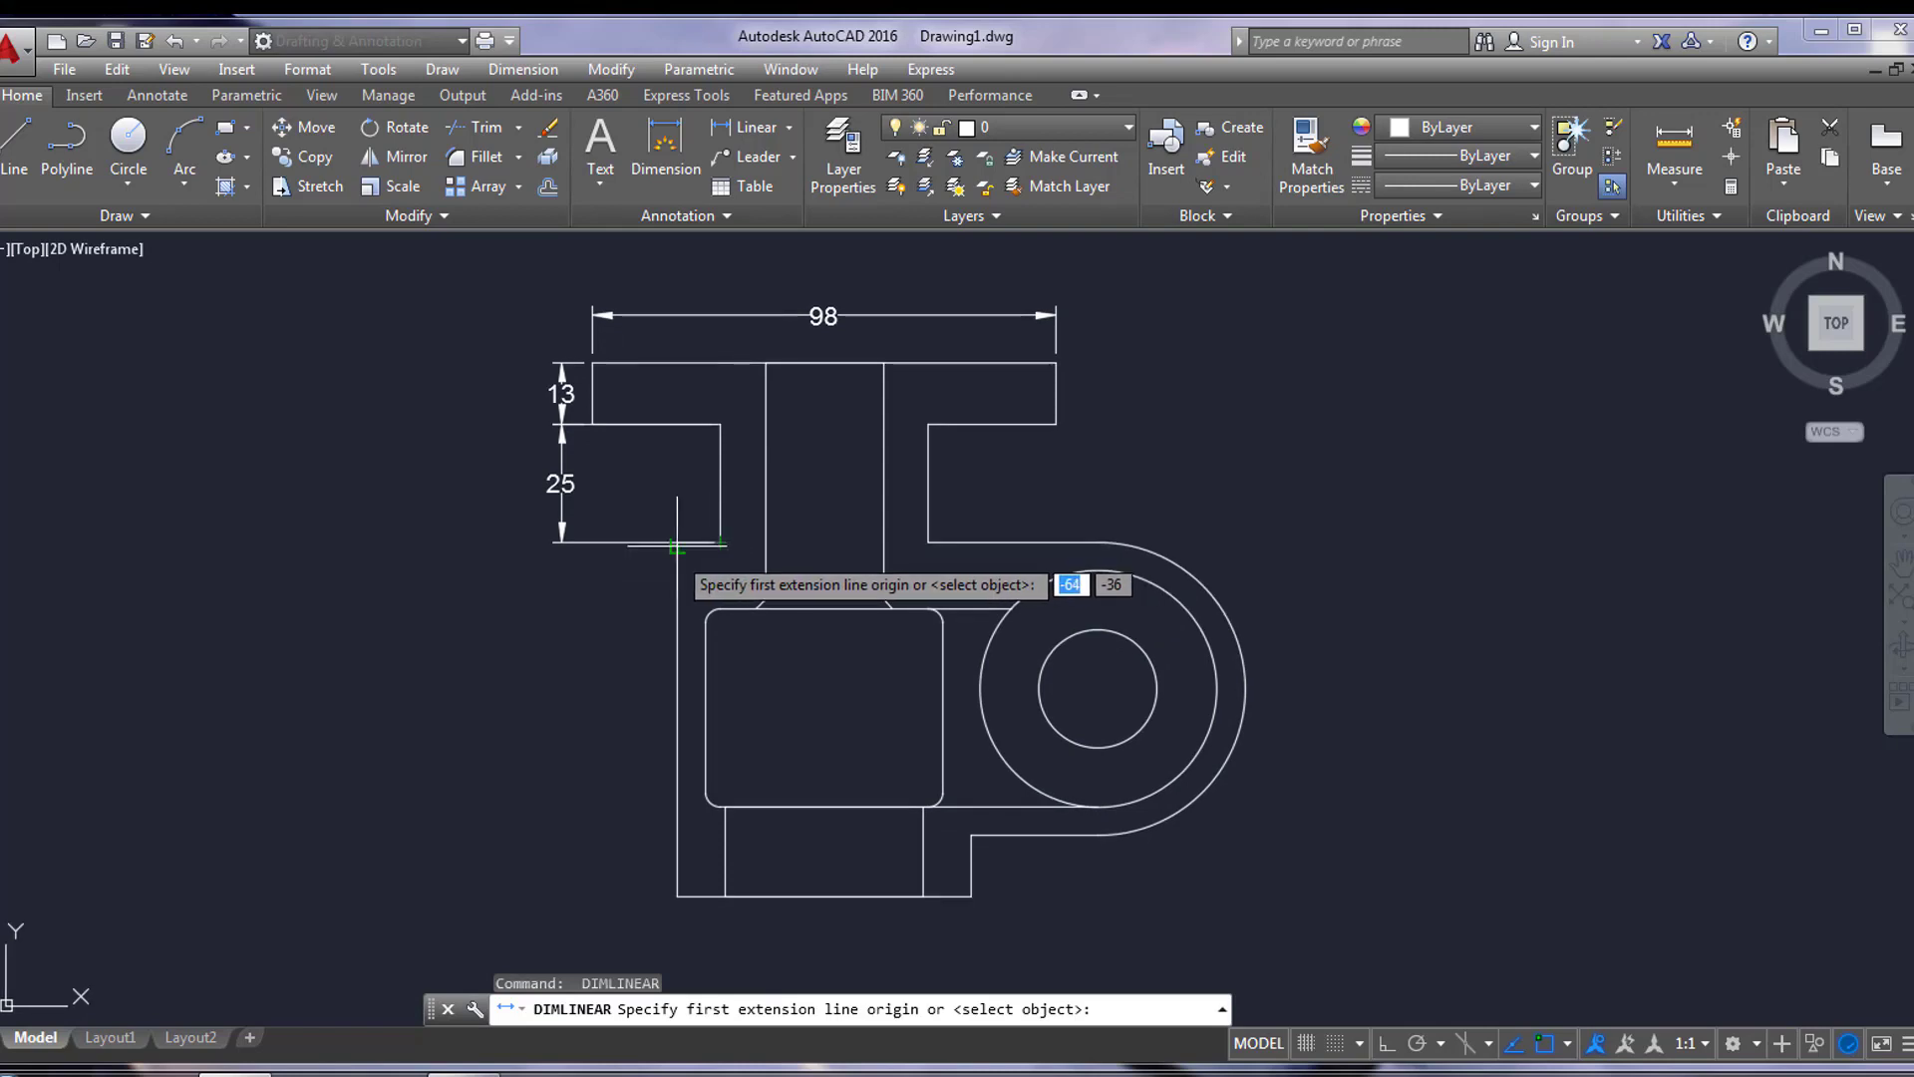
pyautogui.scroll(2, 573, 852)
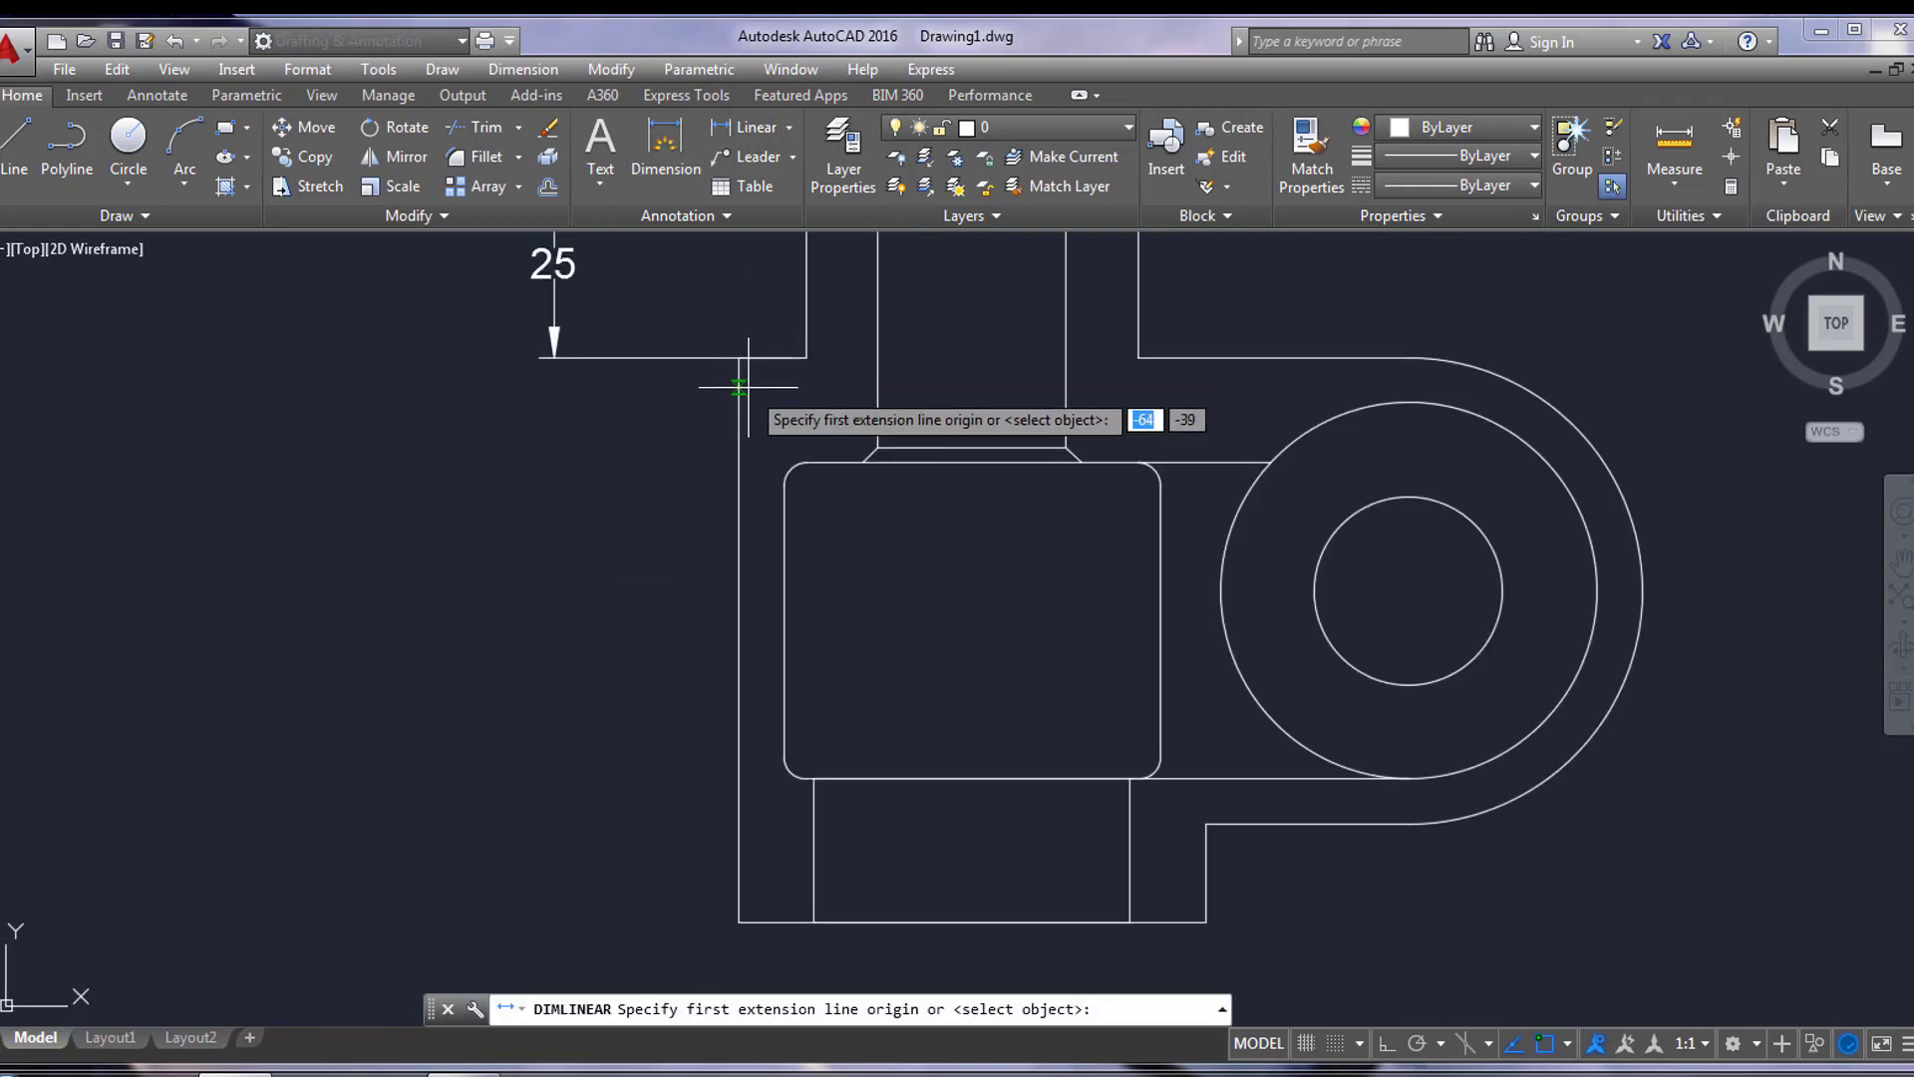
pyautogui.click(738, 357)
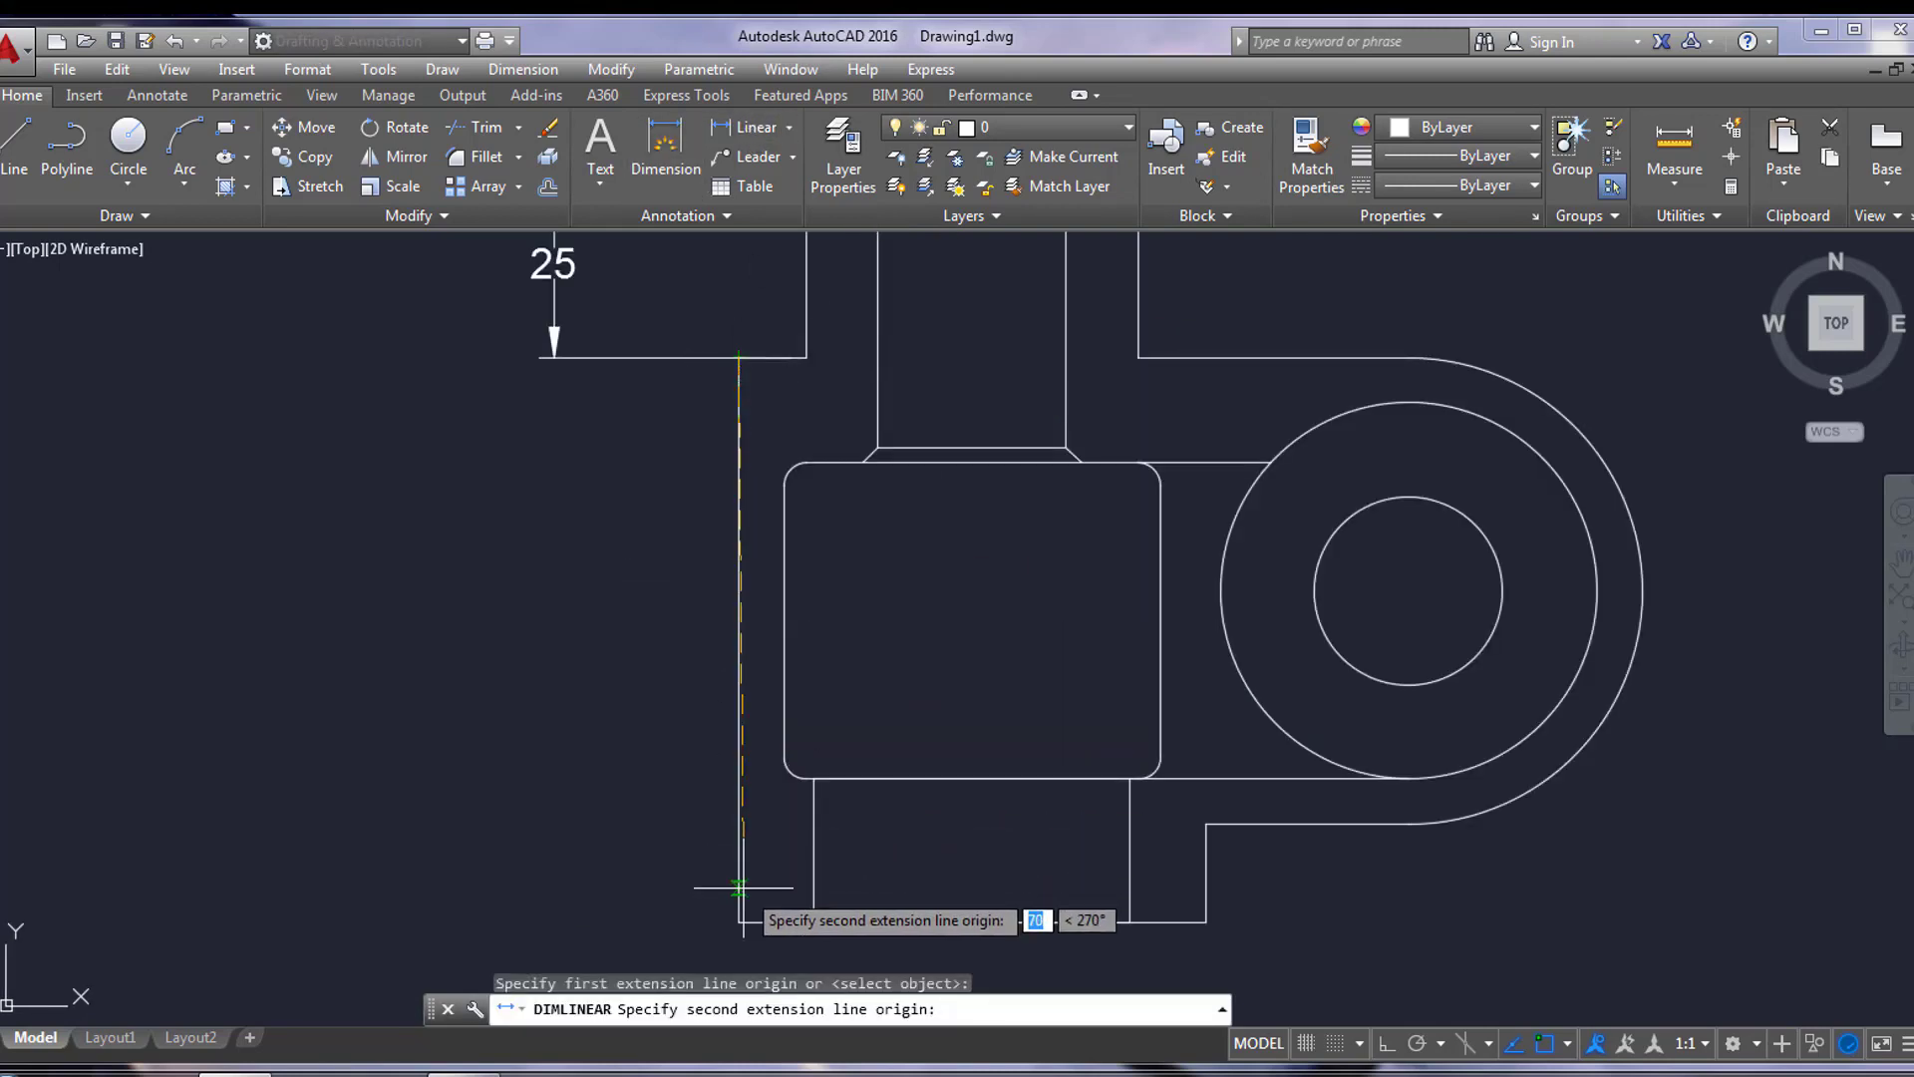
pyautogui.click(738, 922)
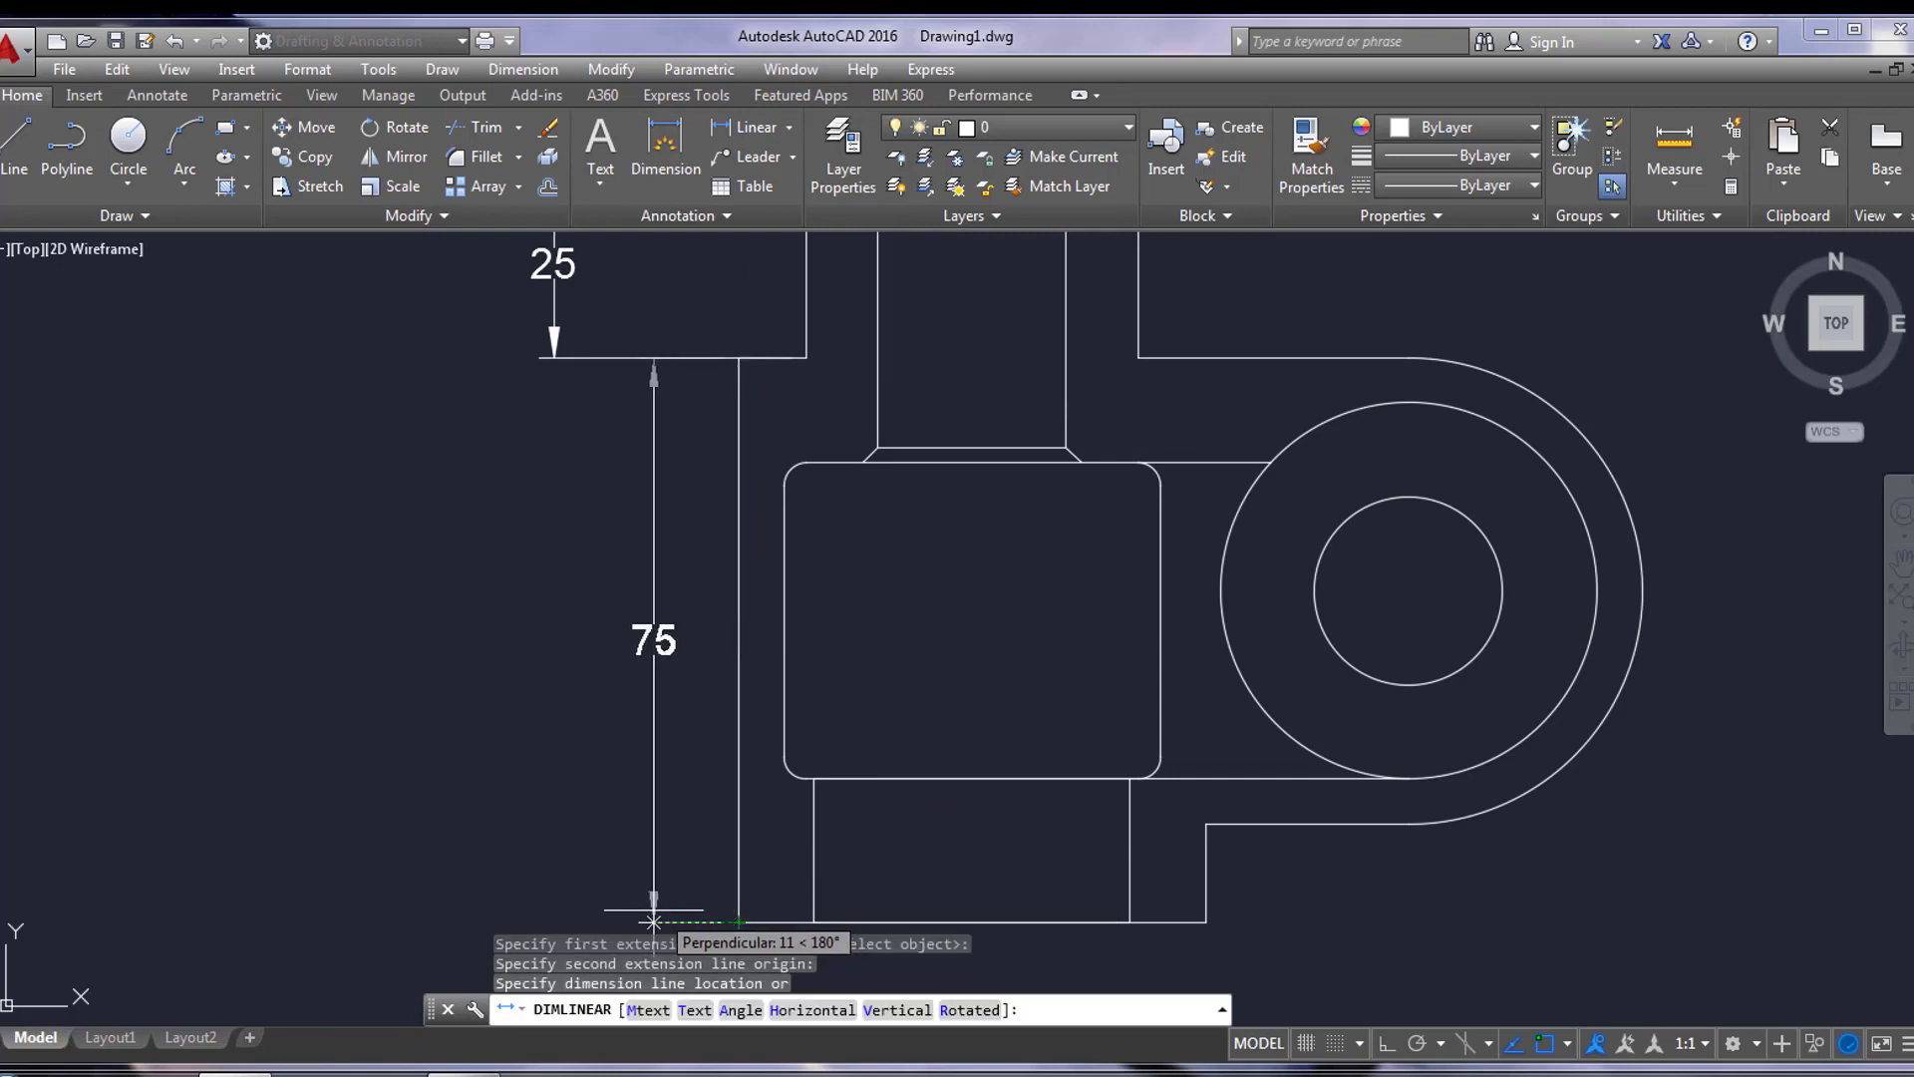
pyautogui.click(555, 896)
pyautogui.scroll(-2, 656, 893)
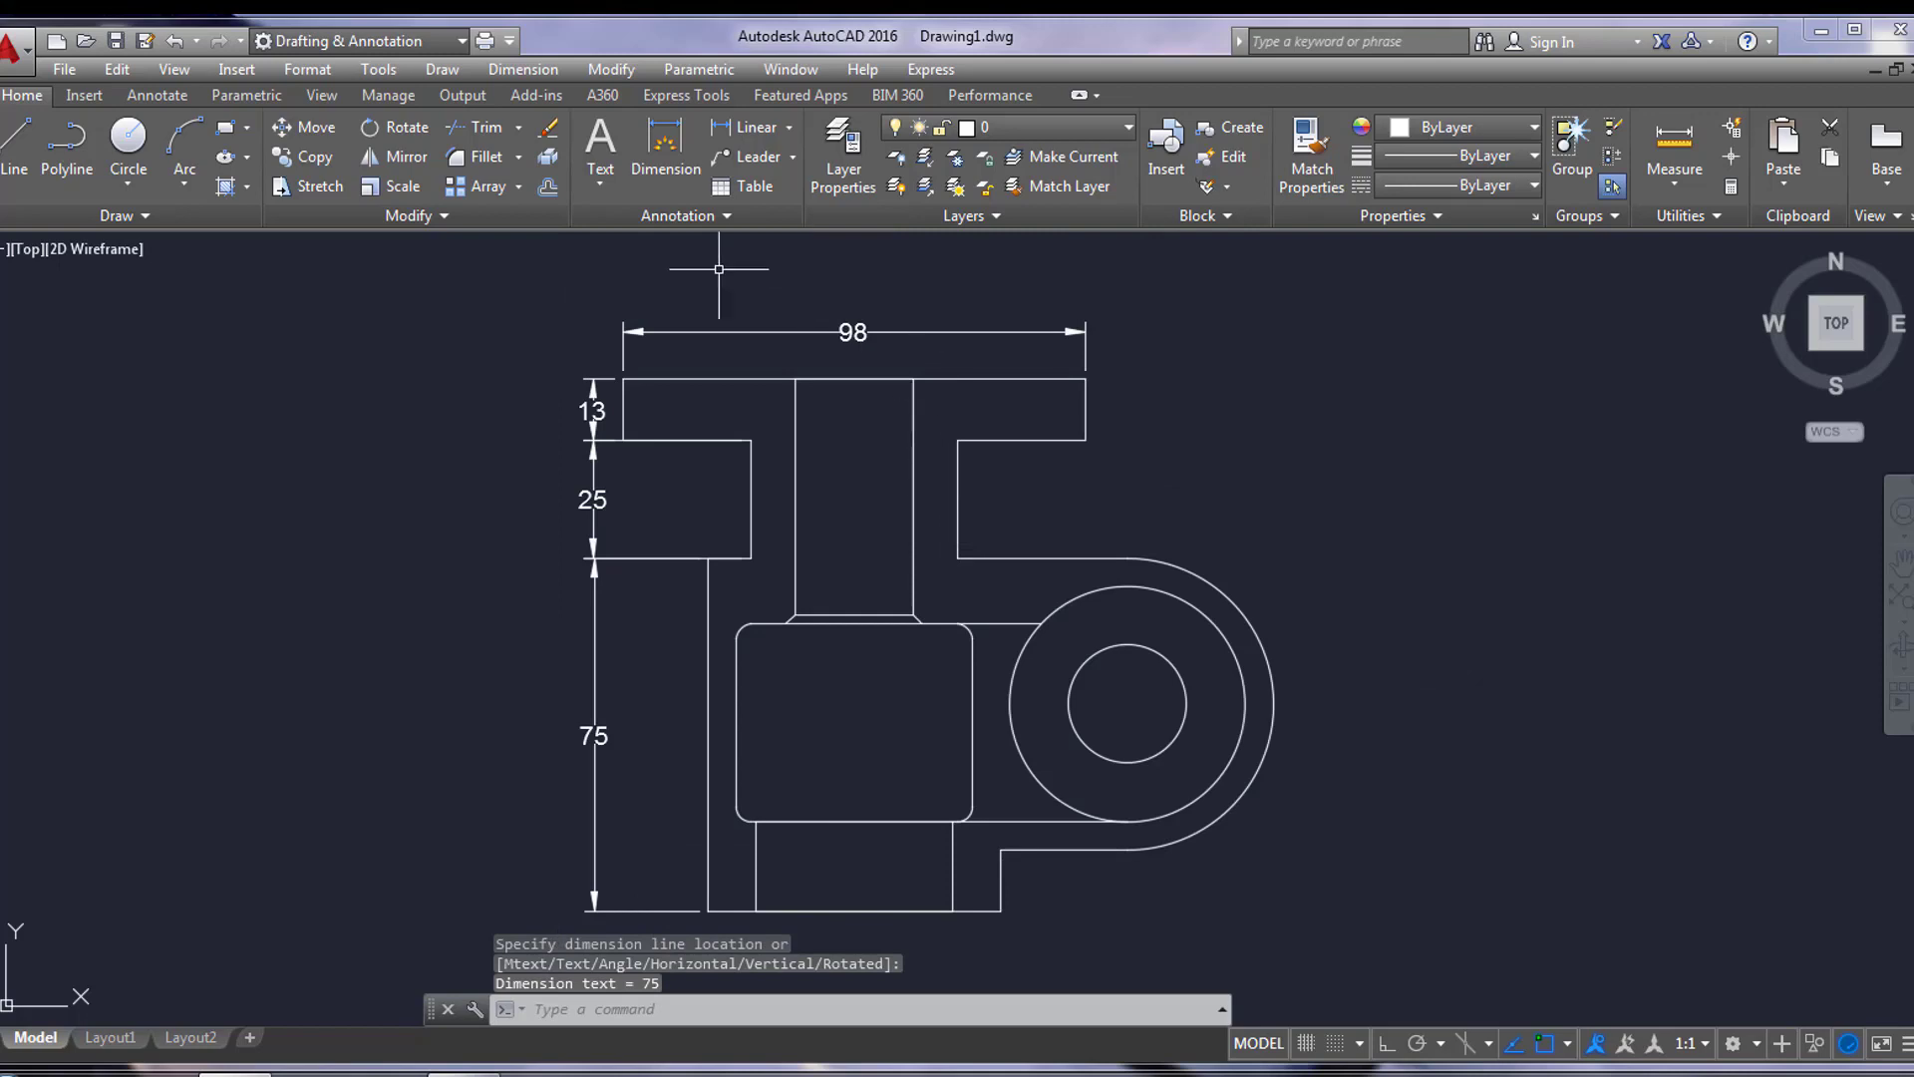
# Step: Dimension the width of the upper inner rectangle horizontally, placing it between the flange and the overall width dimension
pyautogui.click(741, 126)
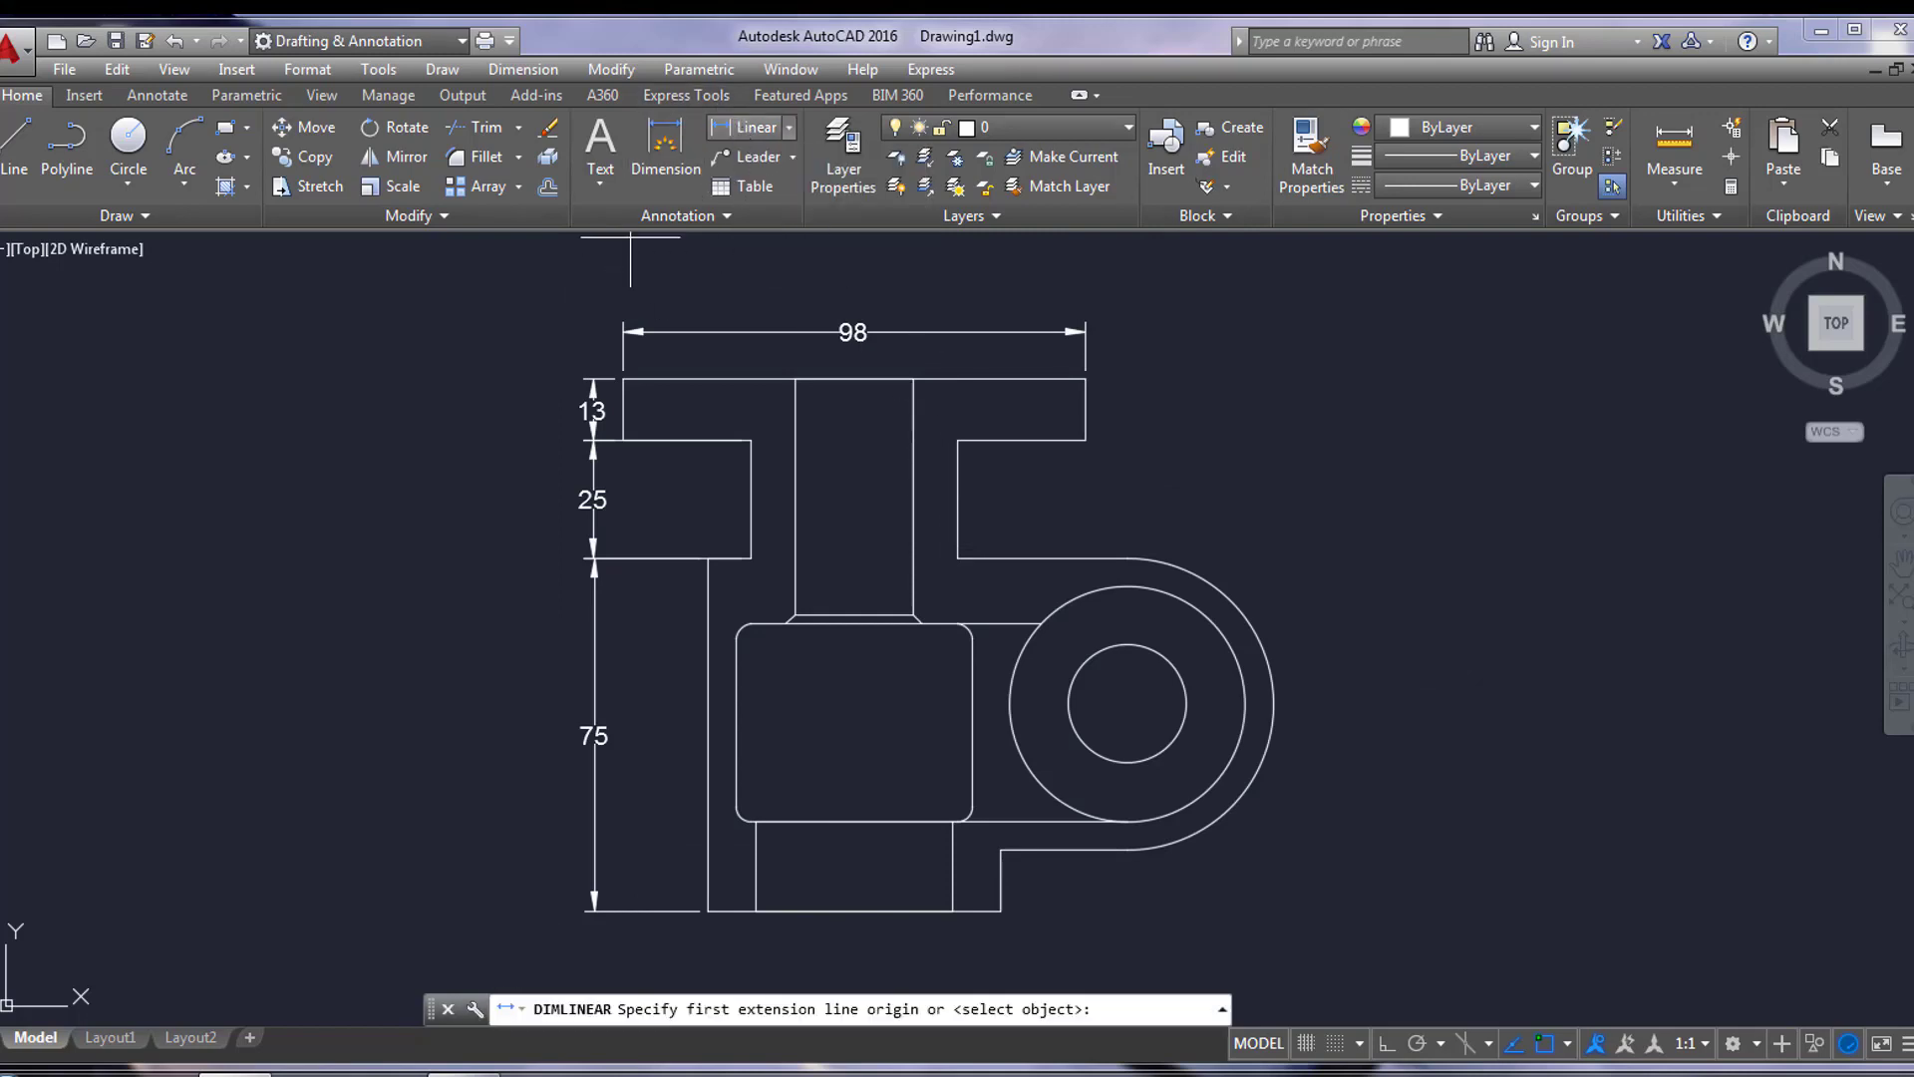
pyautogui.click(795, 379)
pyautogui.click(913, 379)
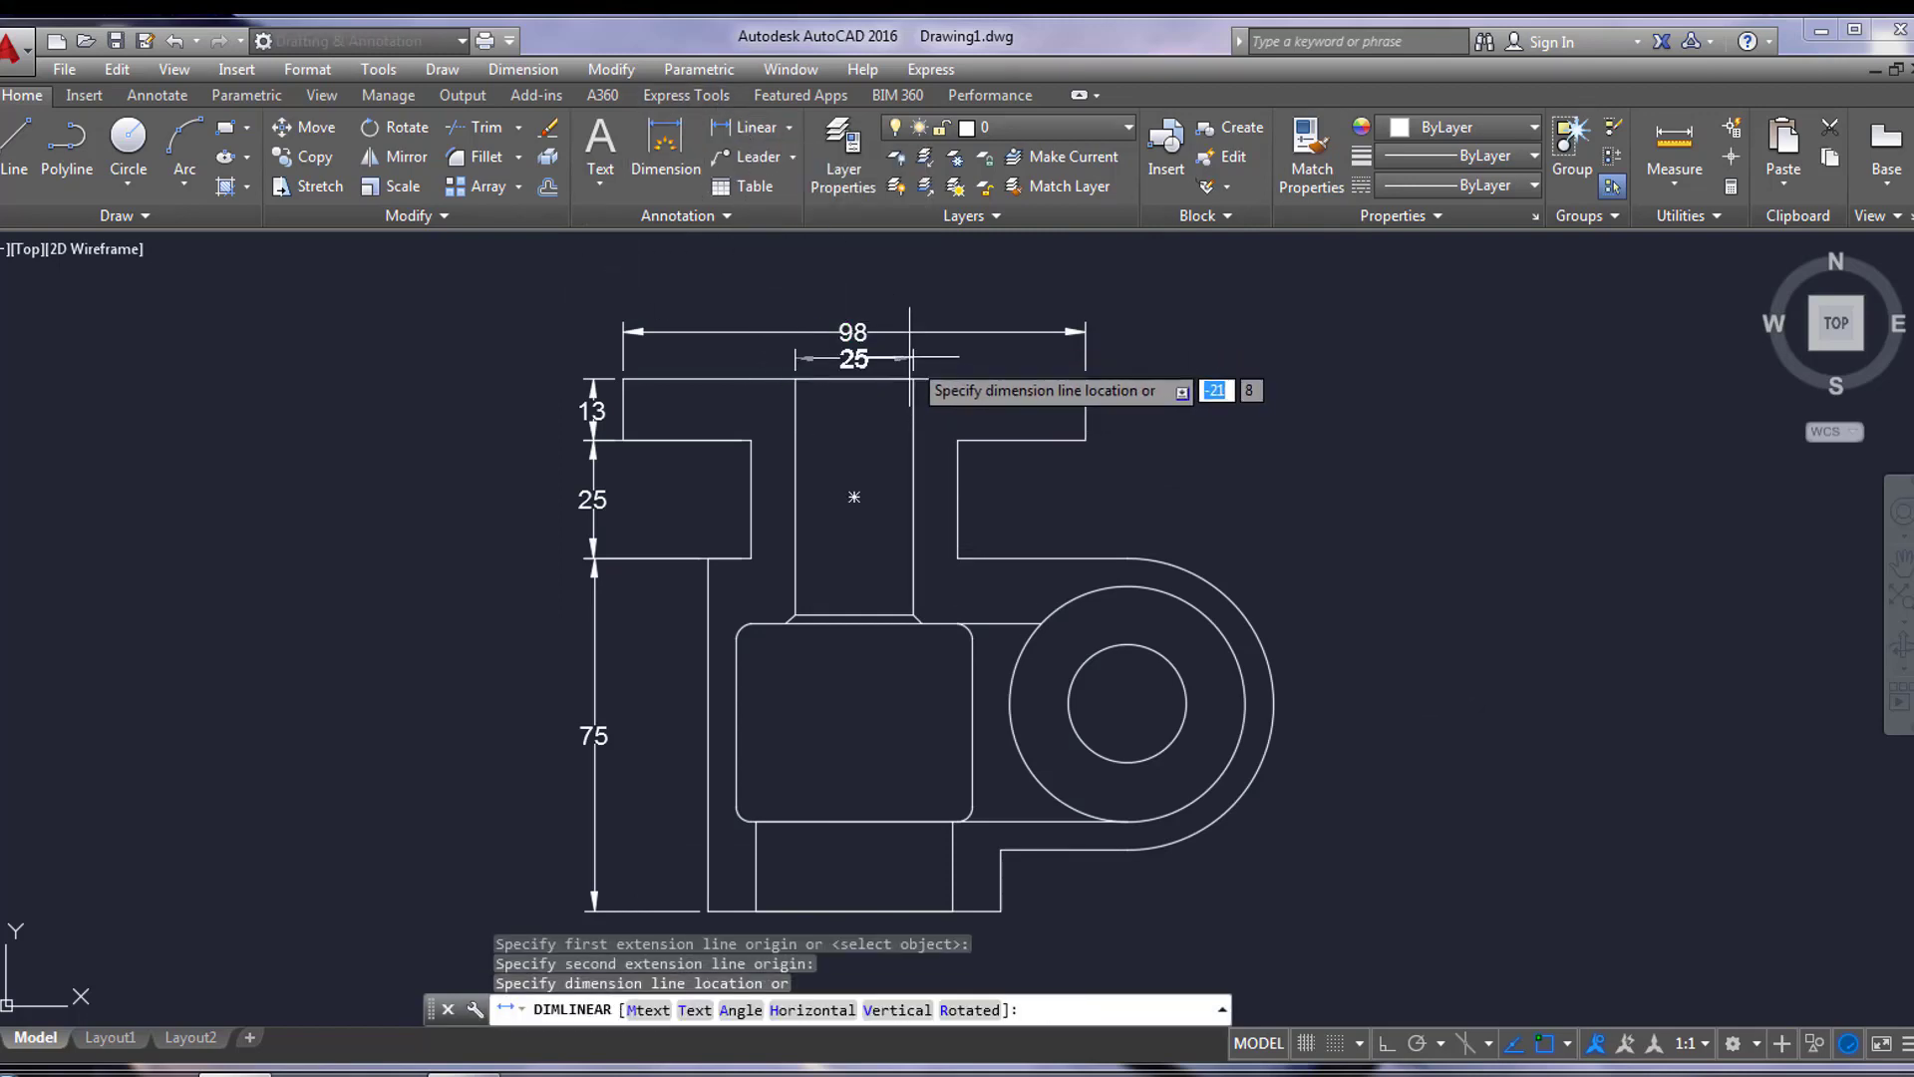
pyautogui.click(909, 355)
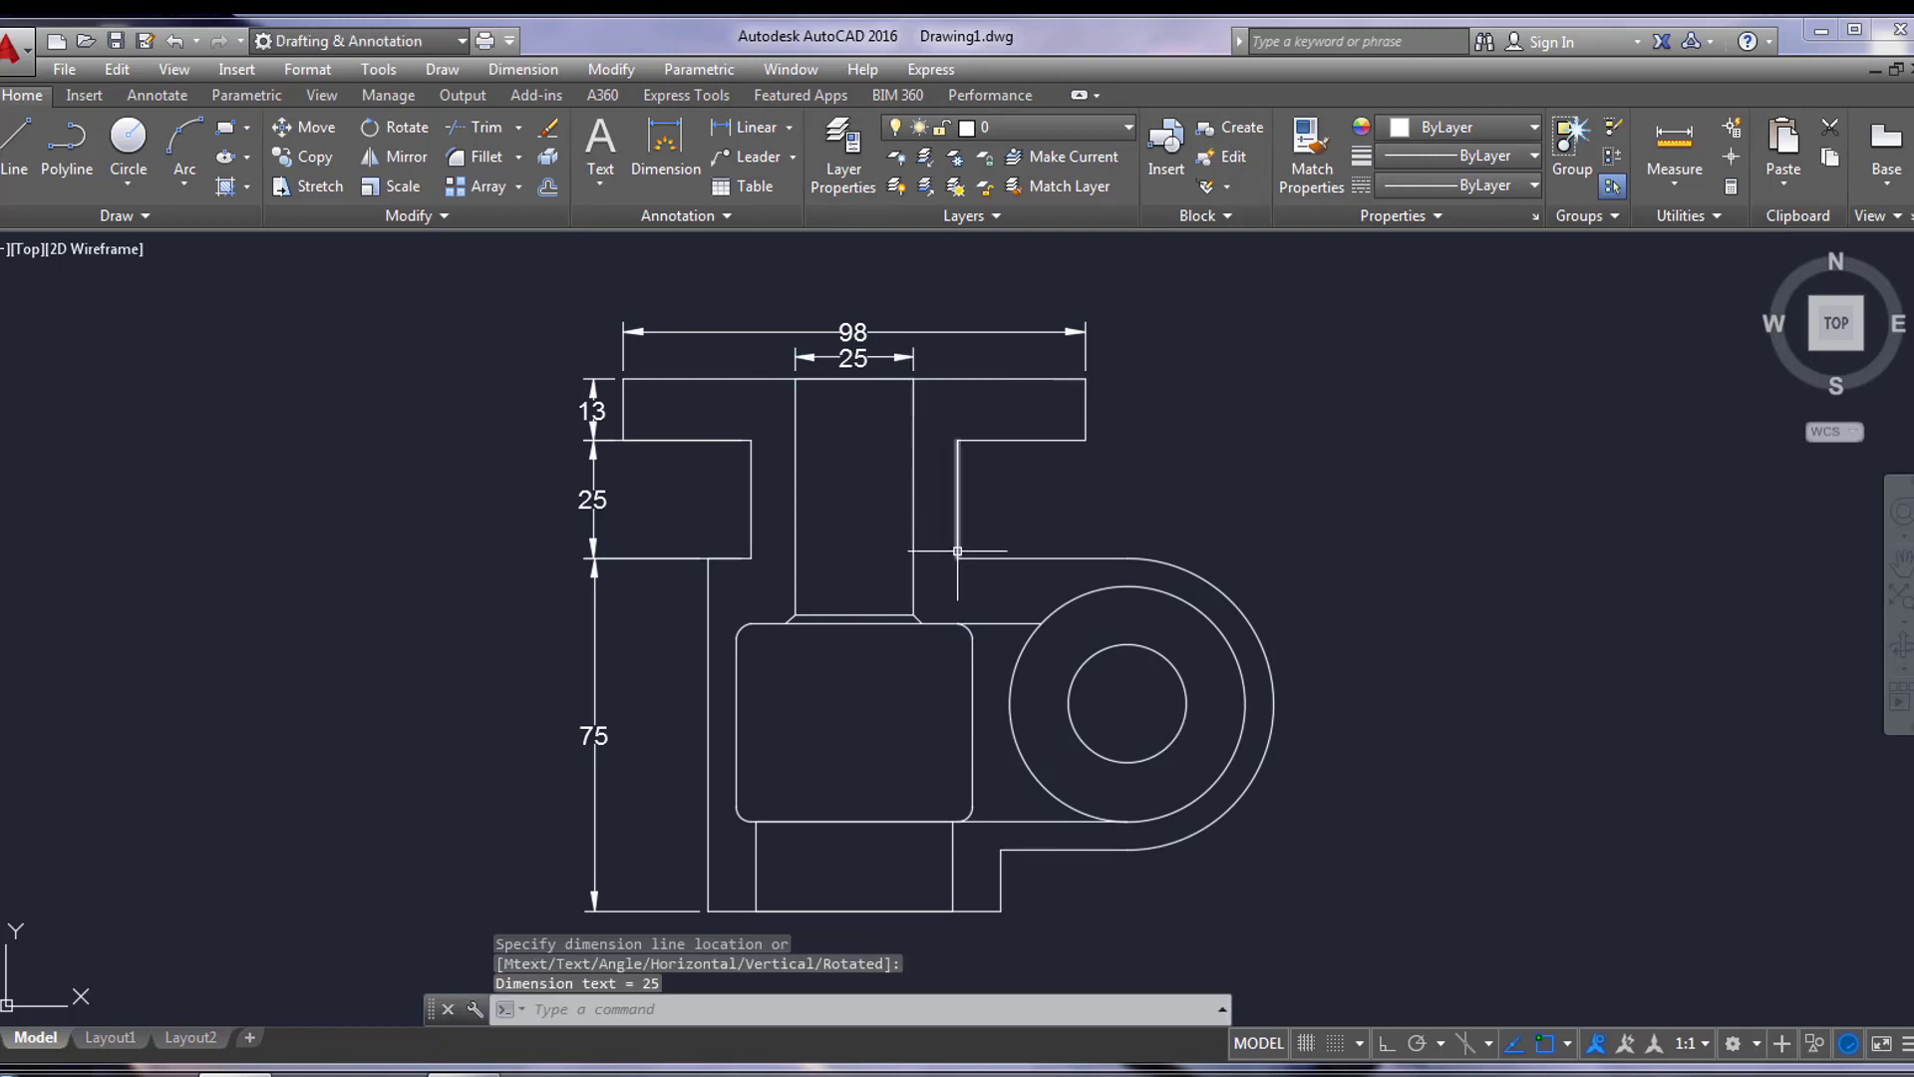
# Step: Dimension the neck's width horizontally between the midpoints of its left and right edges, with the dimension line inside the neck
pyautogui.press('Return')
pyautogui.click(750, 500)
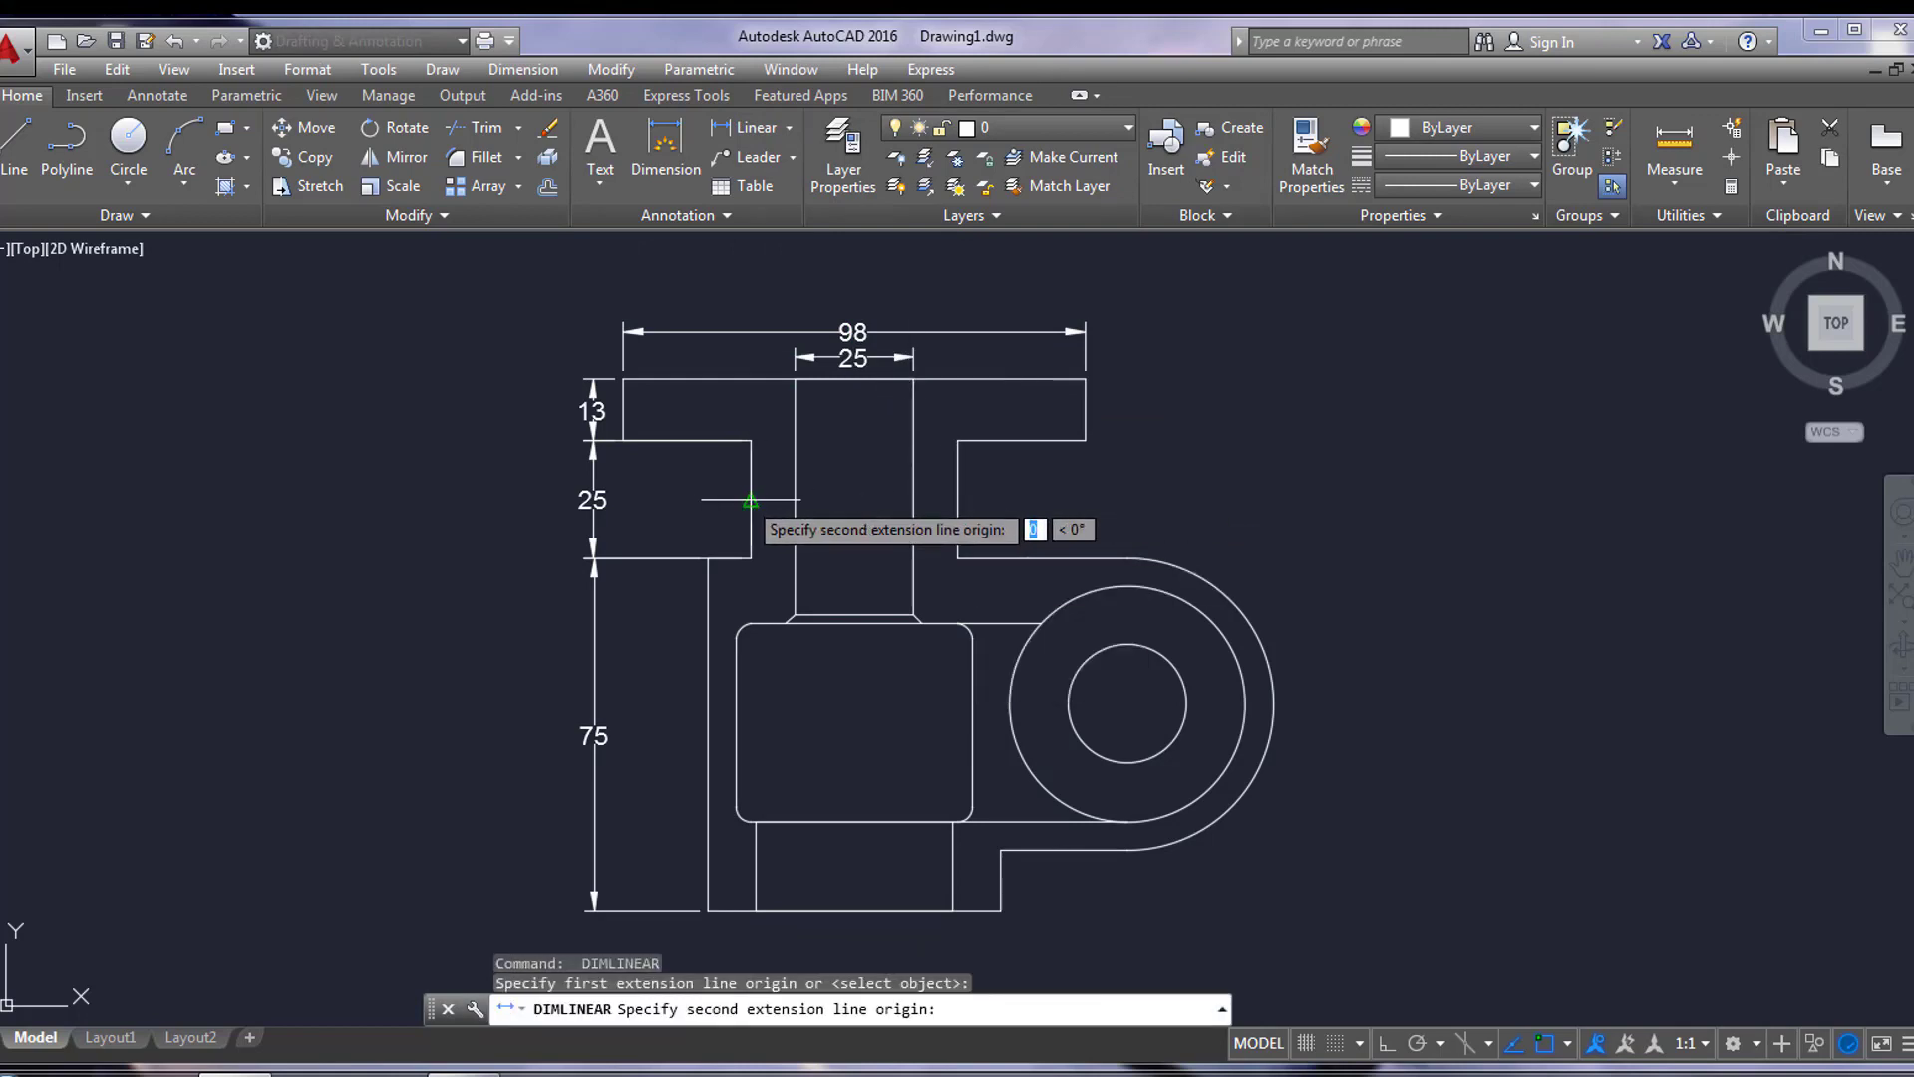
pyautogui.click(957, 499)
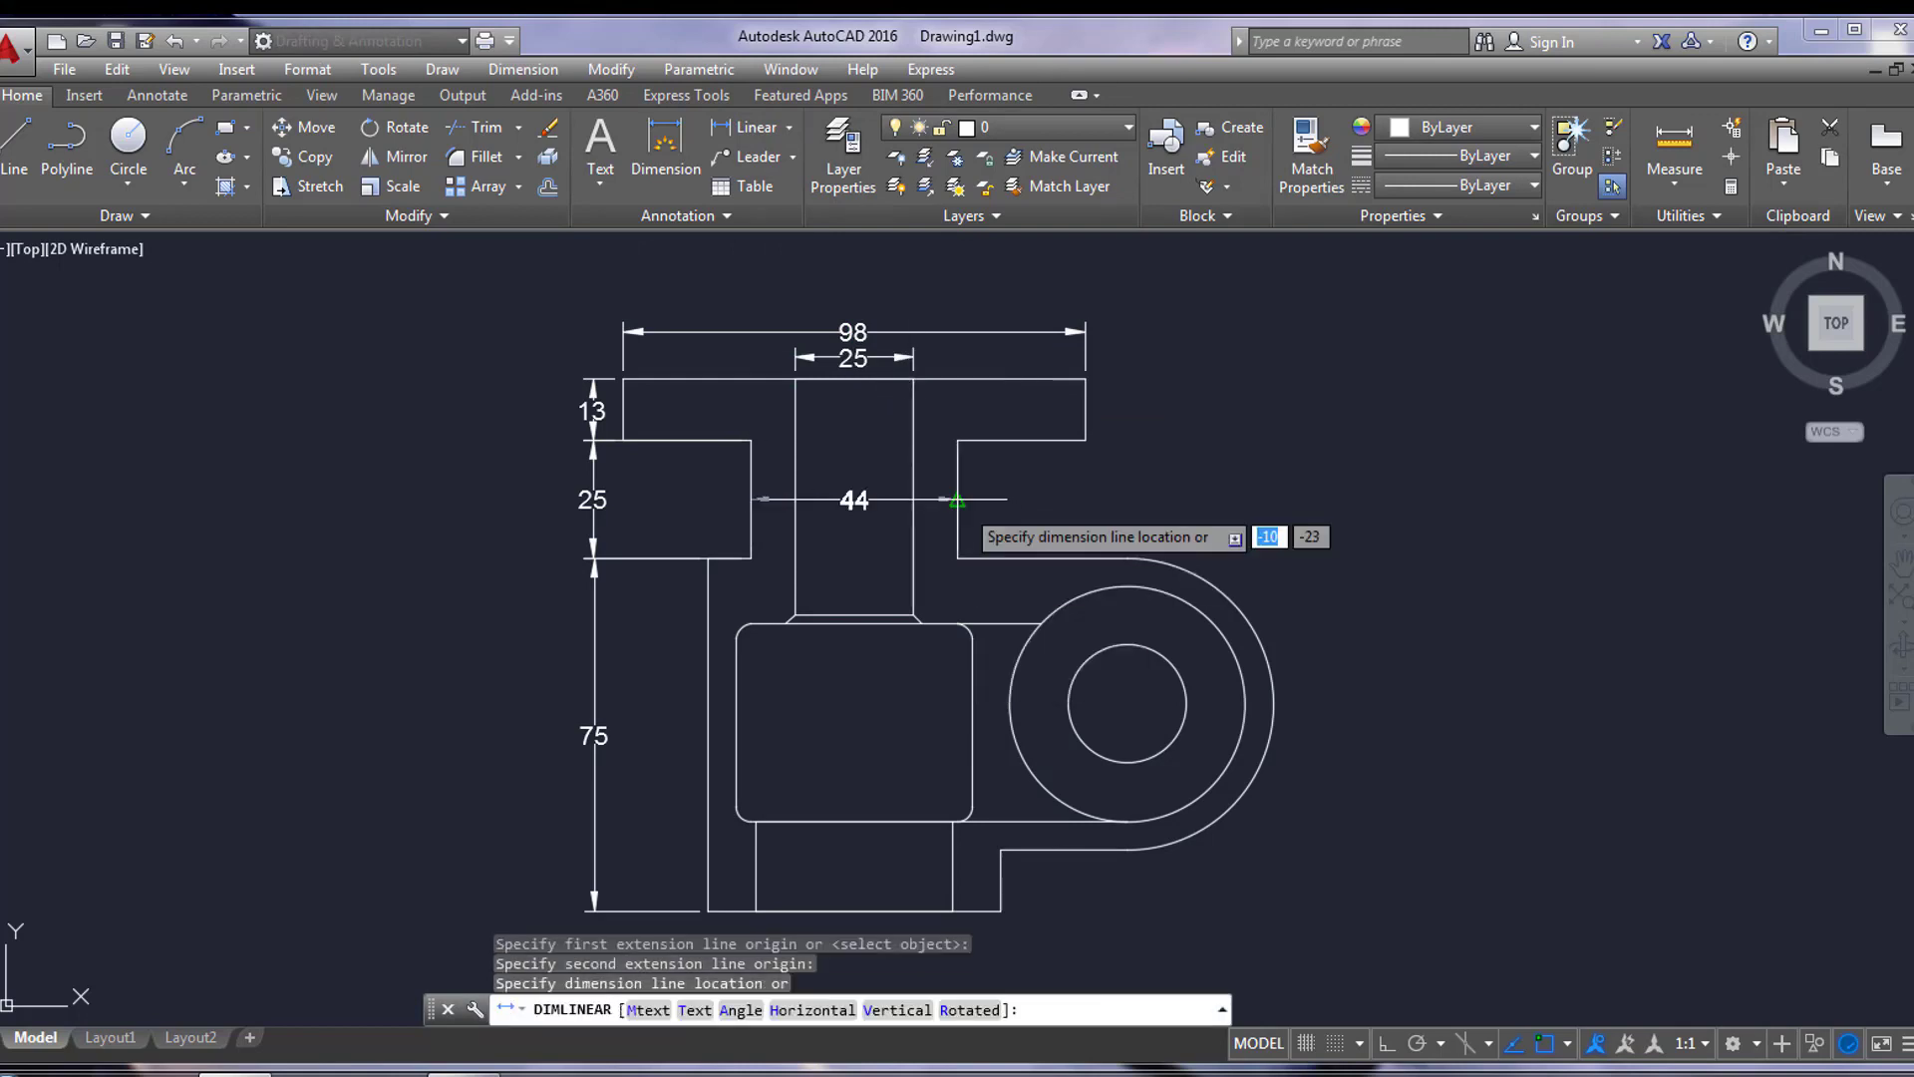
pyautogui.click(880, 498)
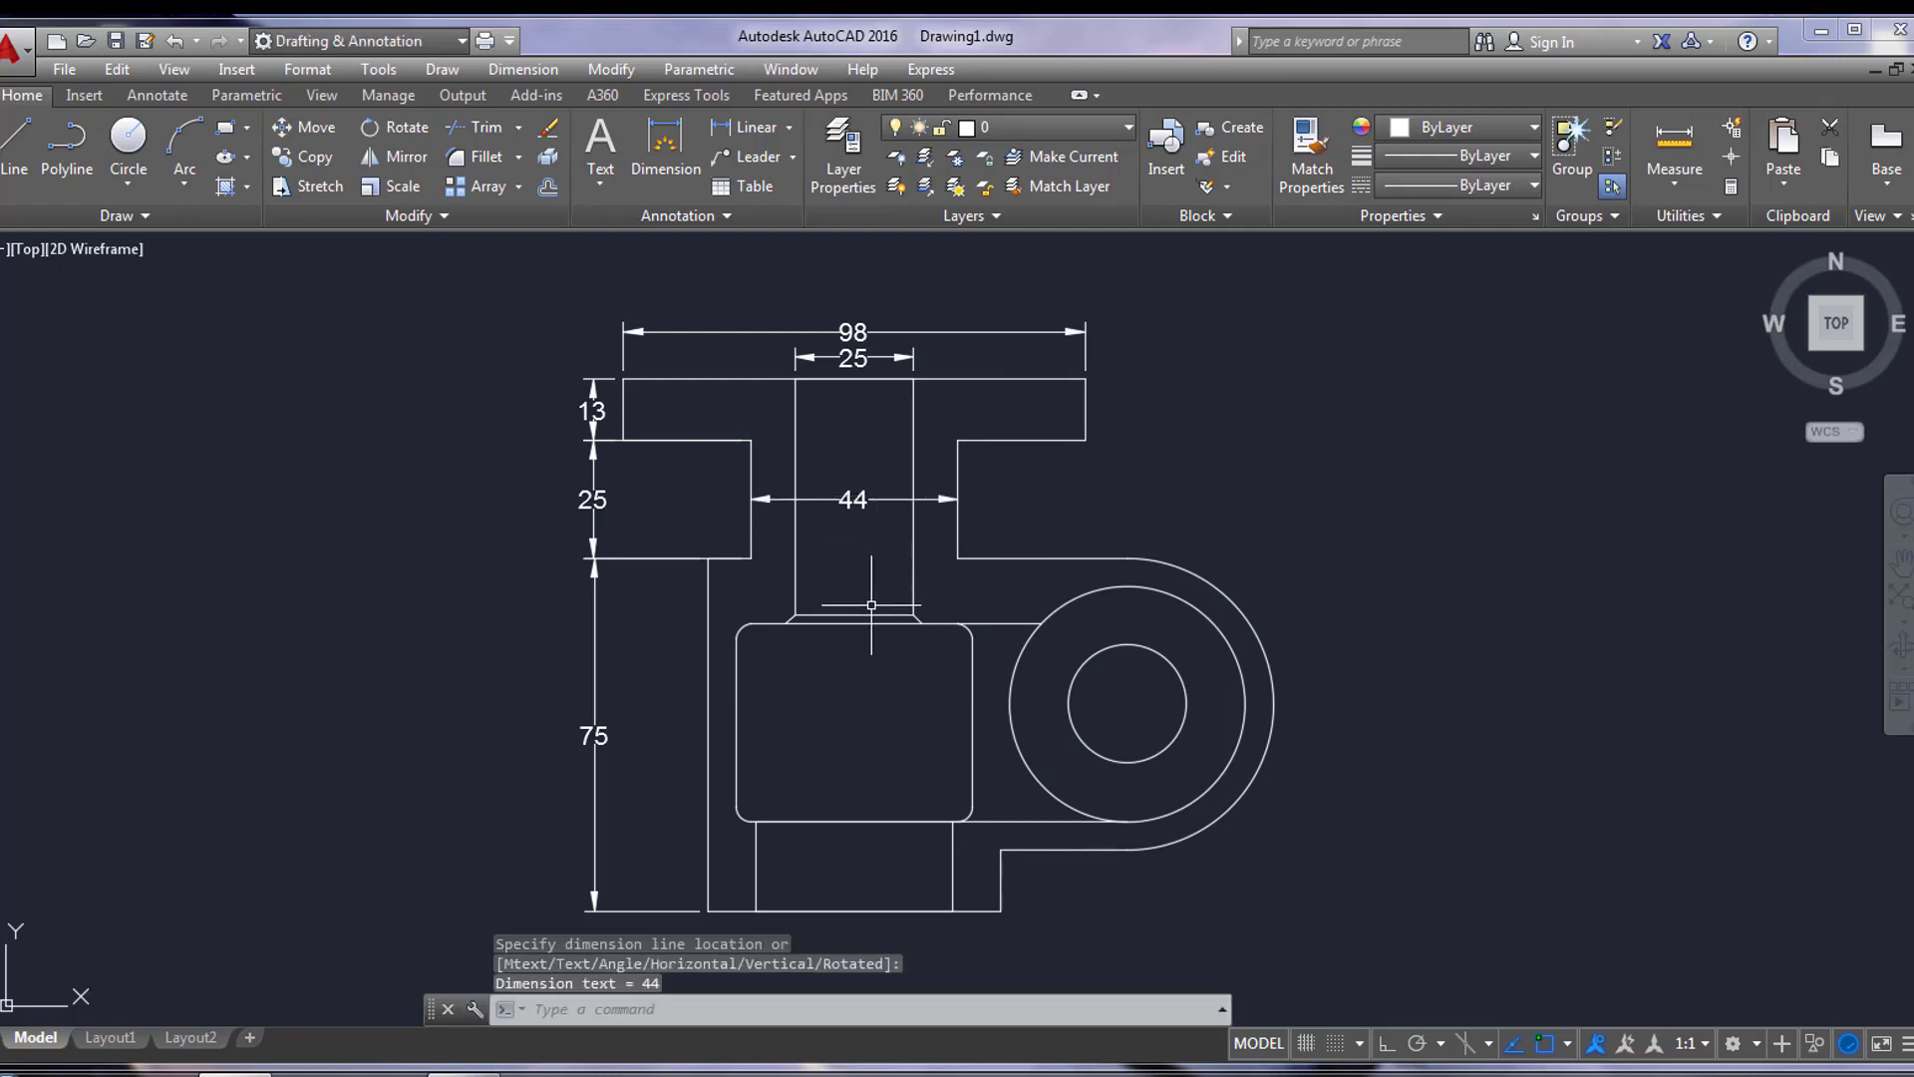
# Step: Dimension the width of the rounded middle rectangle between its side midpoints, with the dimension line inside the rectangle
pyautogui.press('Return')
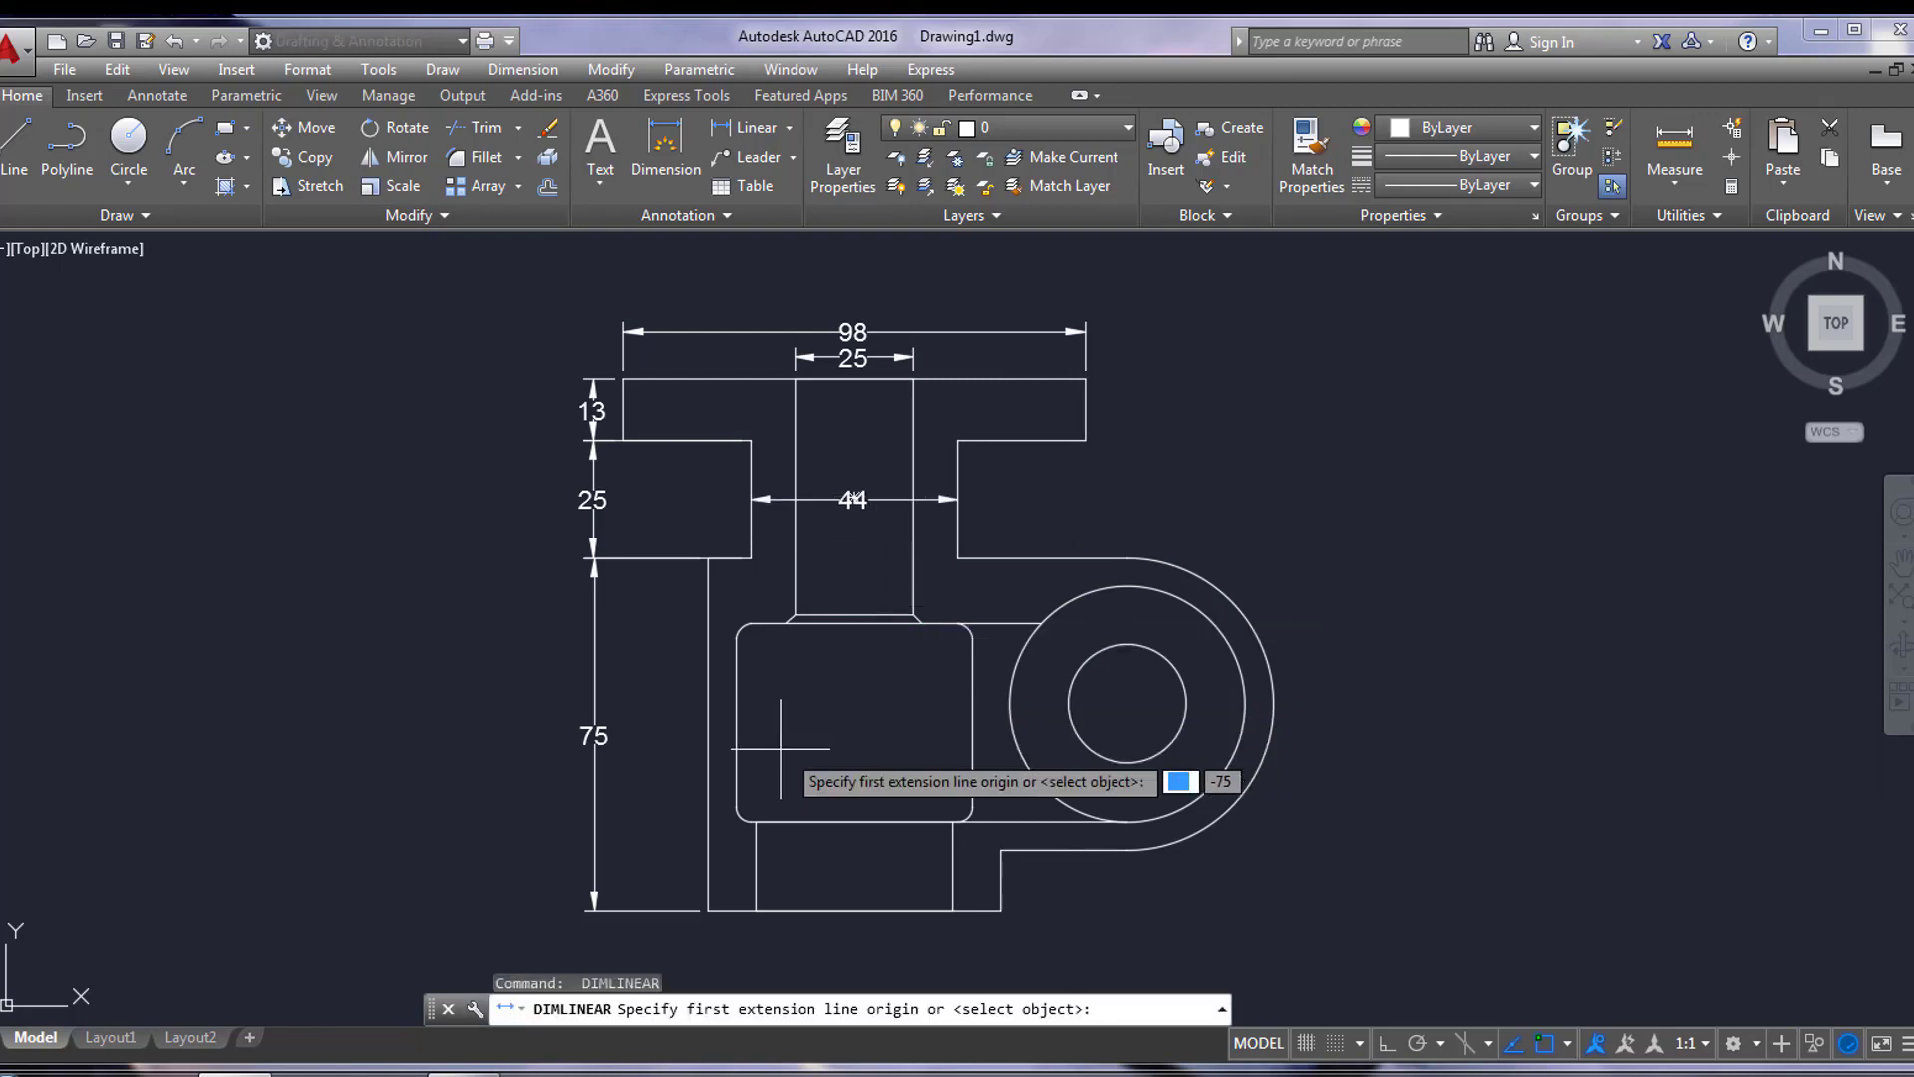
pyautogui.click(736, 737)
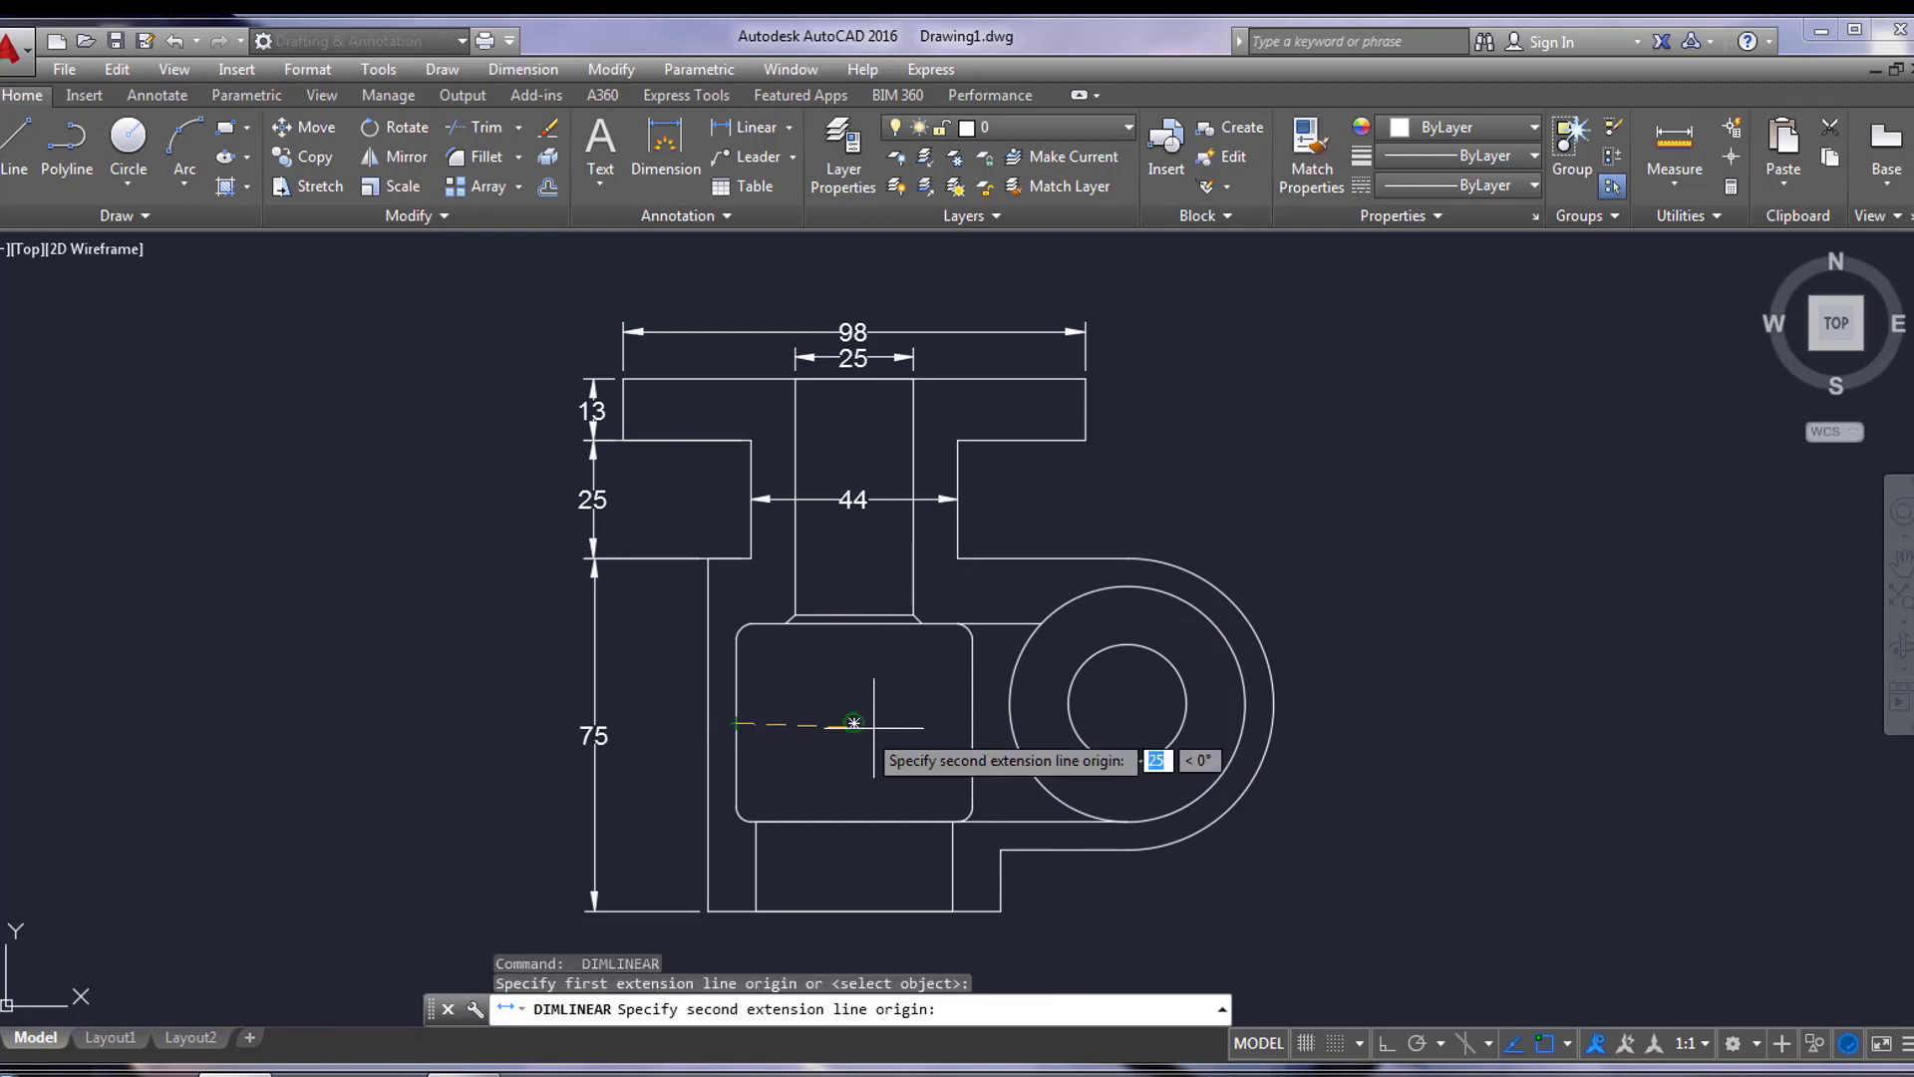
pyautogui.click(971, 722)
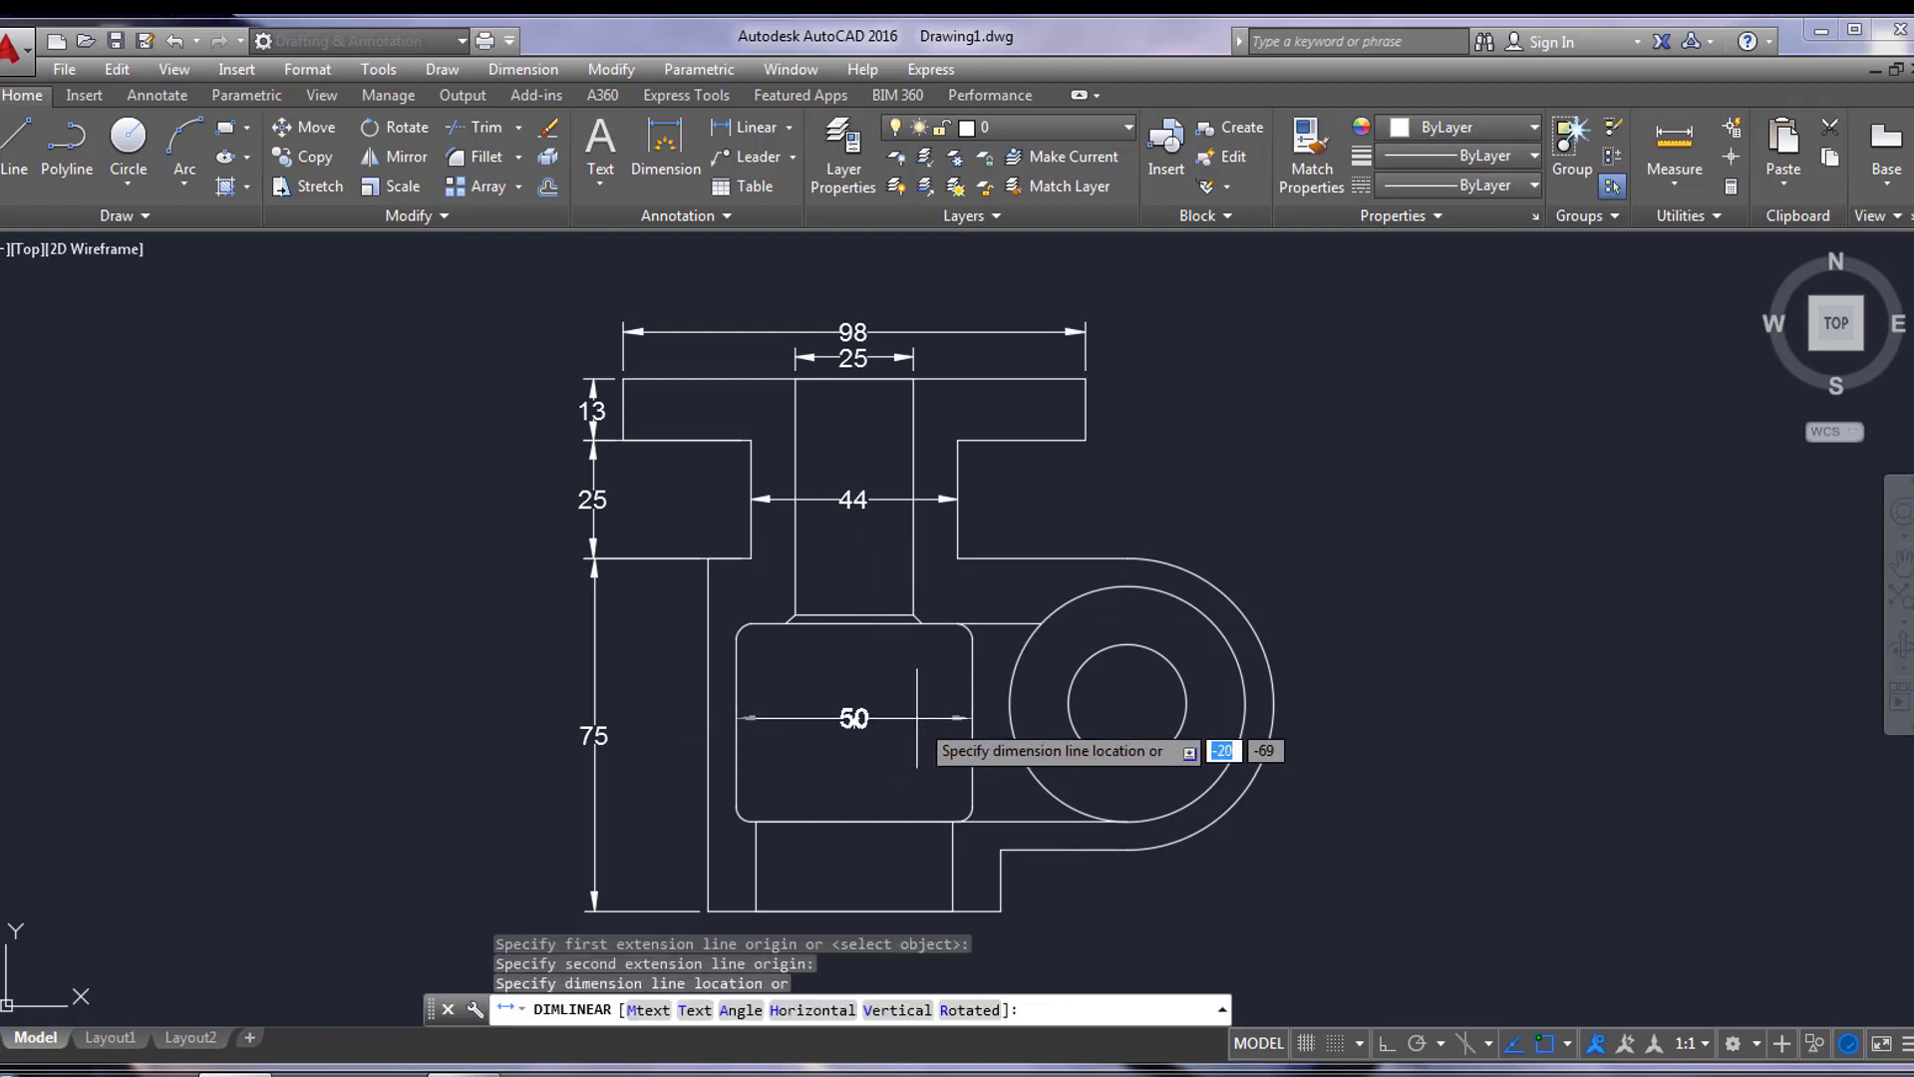
pyautogui.click(857, 718)
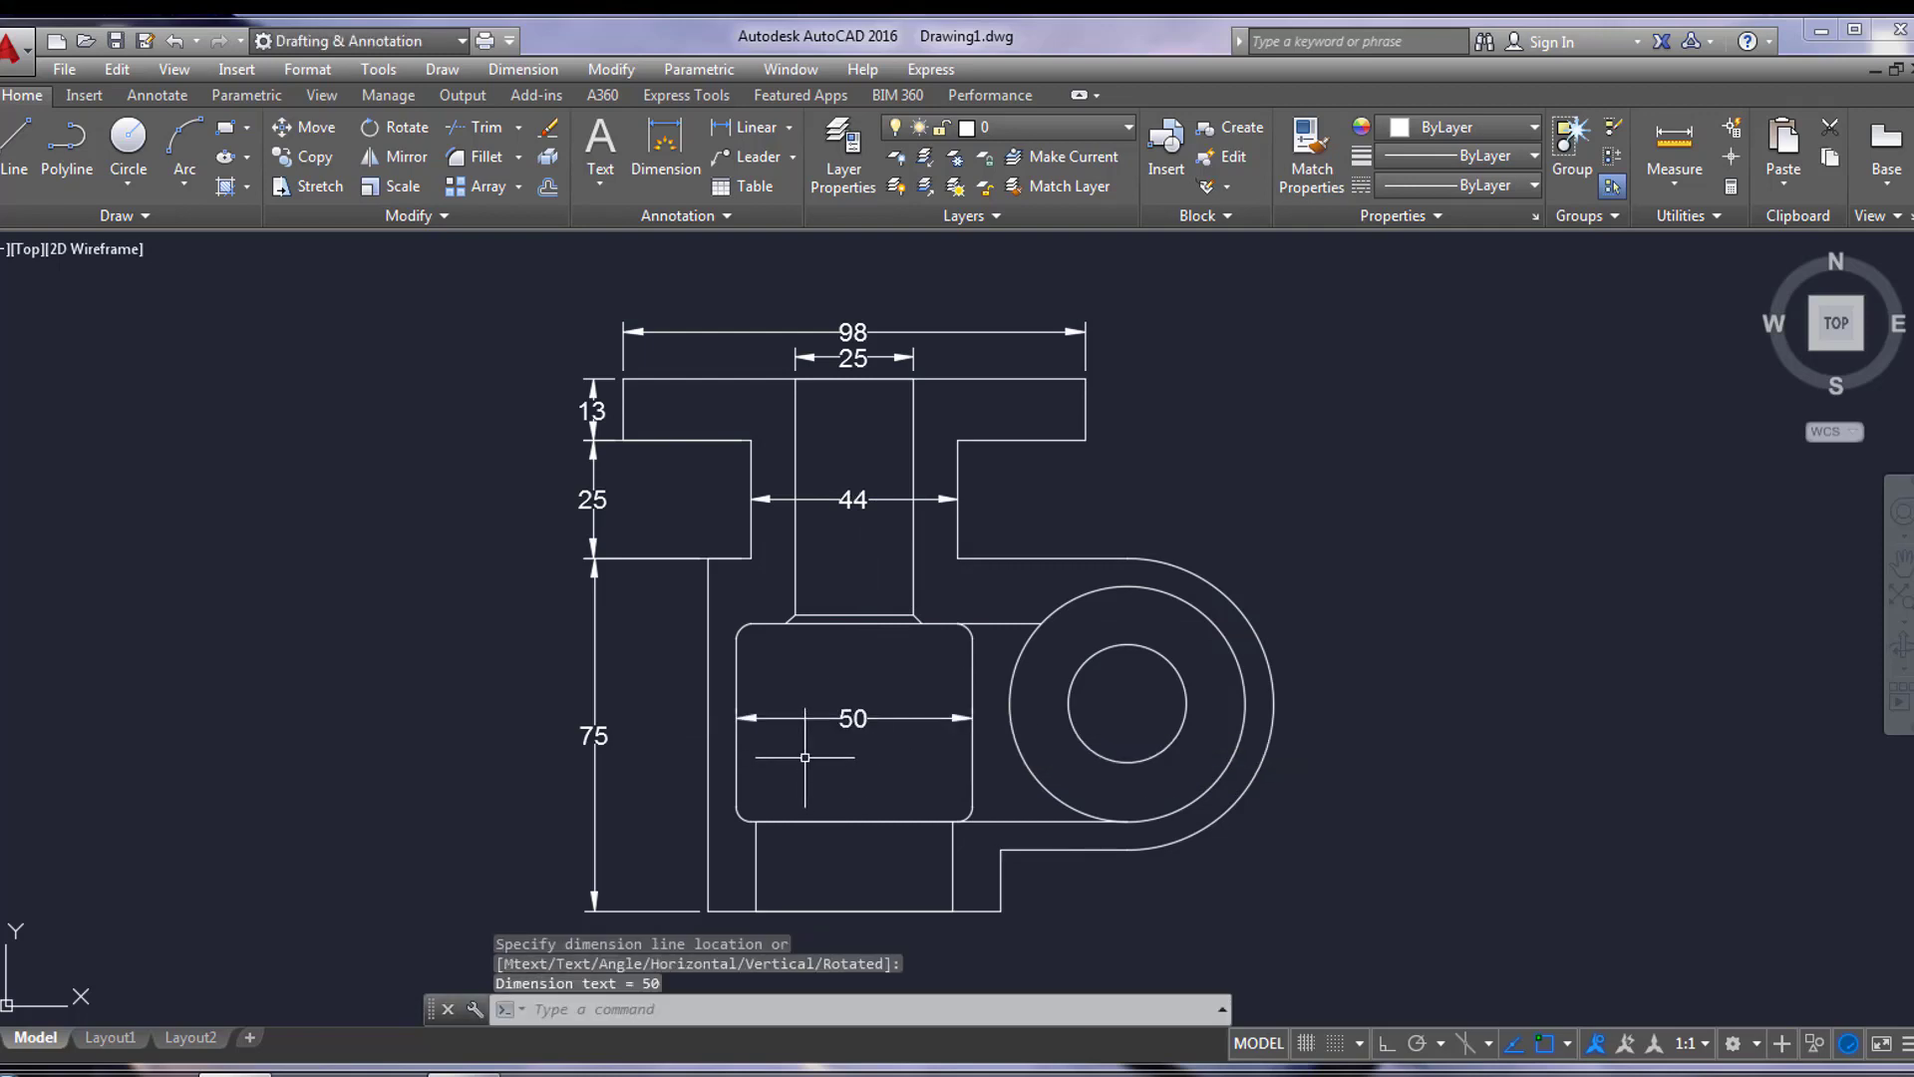
# Step: Dimension the width of the lower inner rectangle between its bottom corners, placing the dimension just below the base
pyautogui.press('Return')
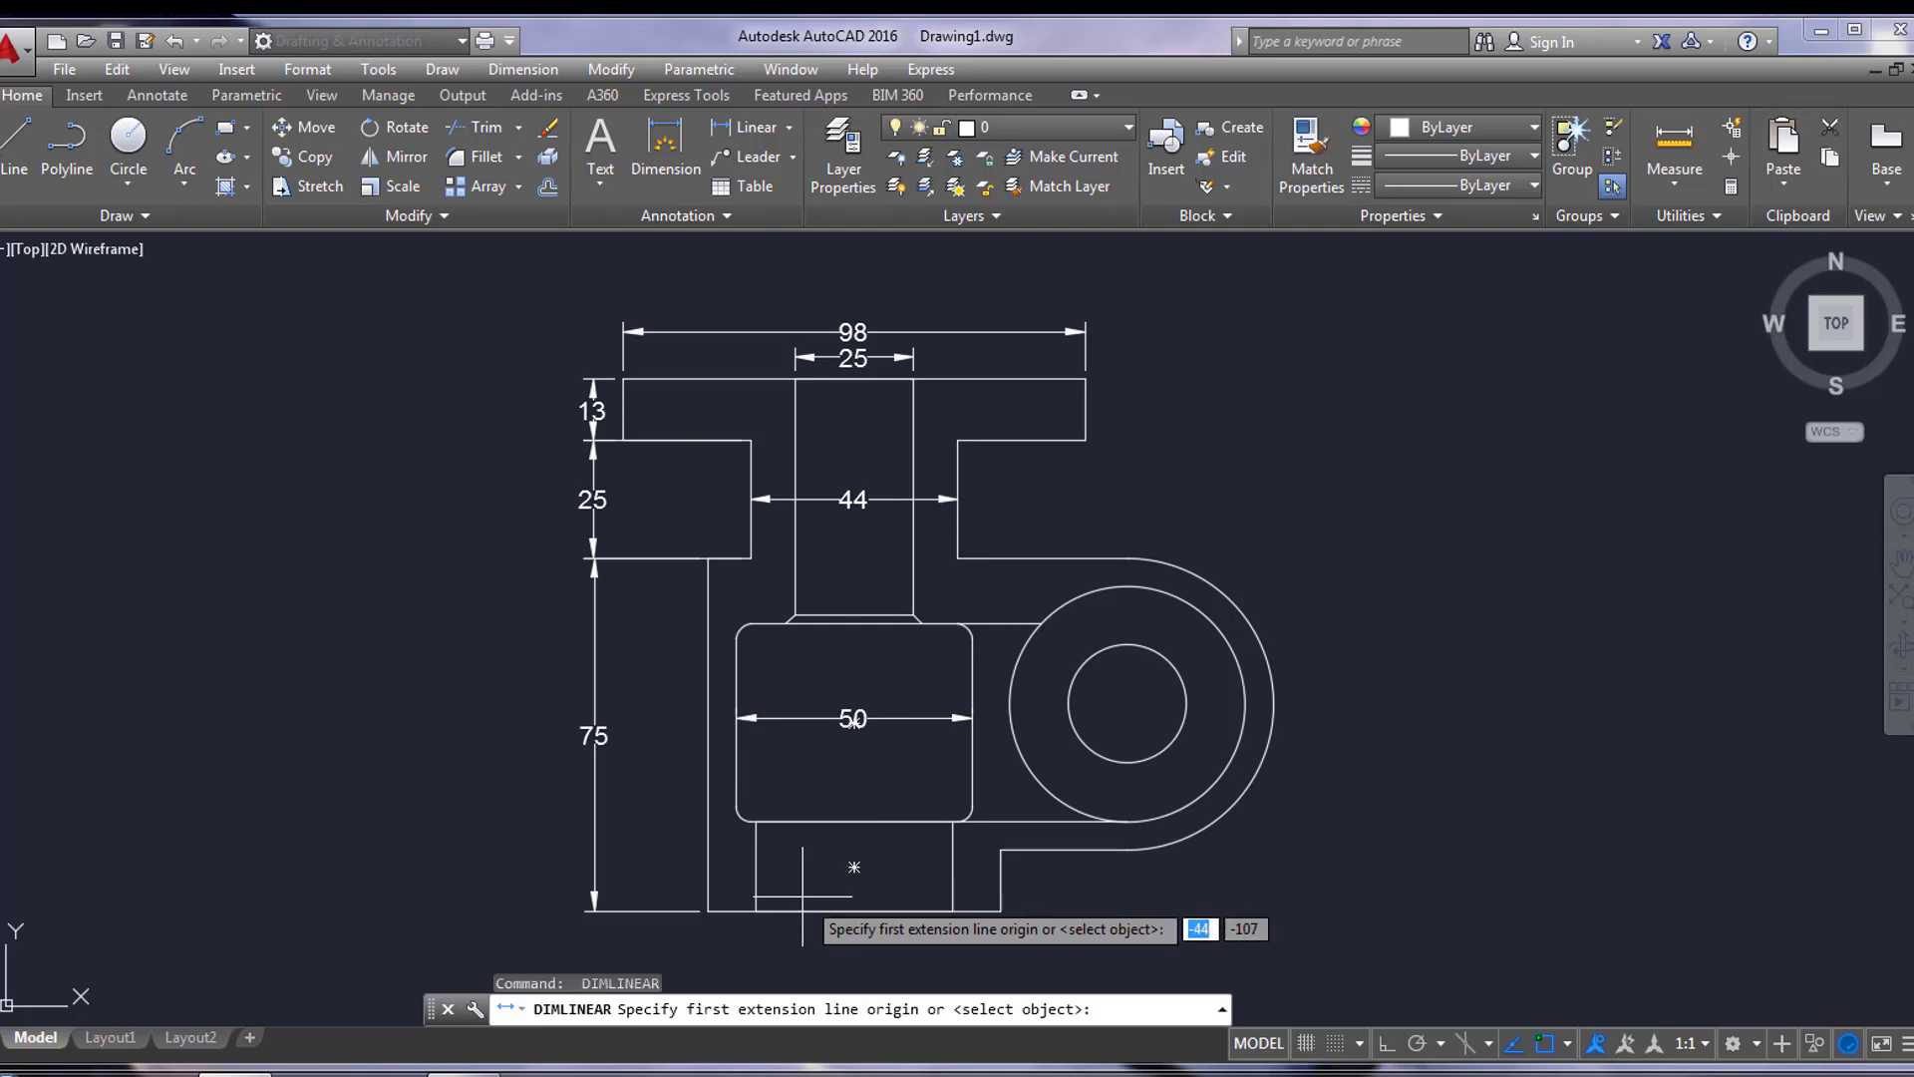
pyautogui.click(755, 910)
pyautogui.click(952, 910)
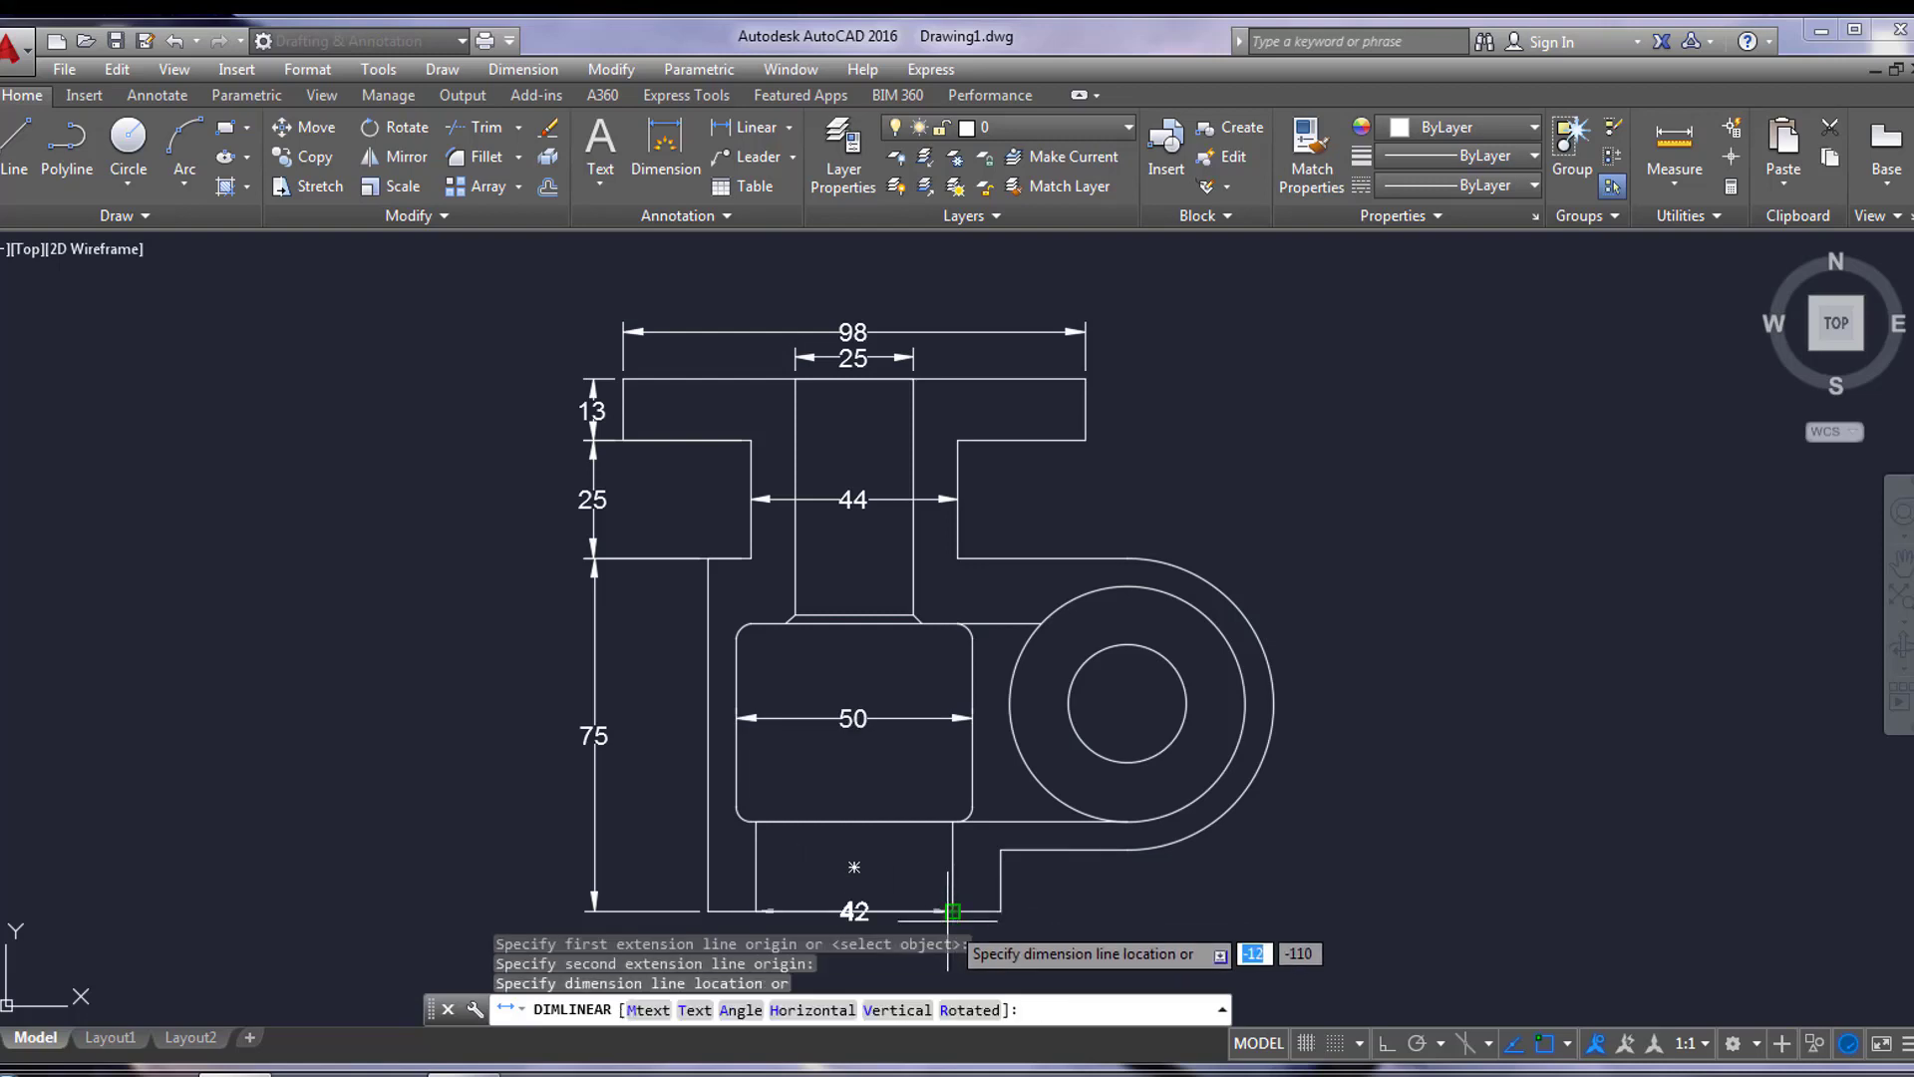
pyautogui.click(952, 929)
# Step: Dimension the full width of the base between its bottom corners, placing it below the lower inner rectangle's width dimension
pyautogui.press('Return')
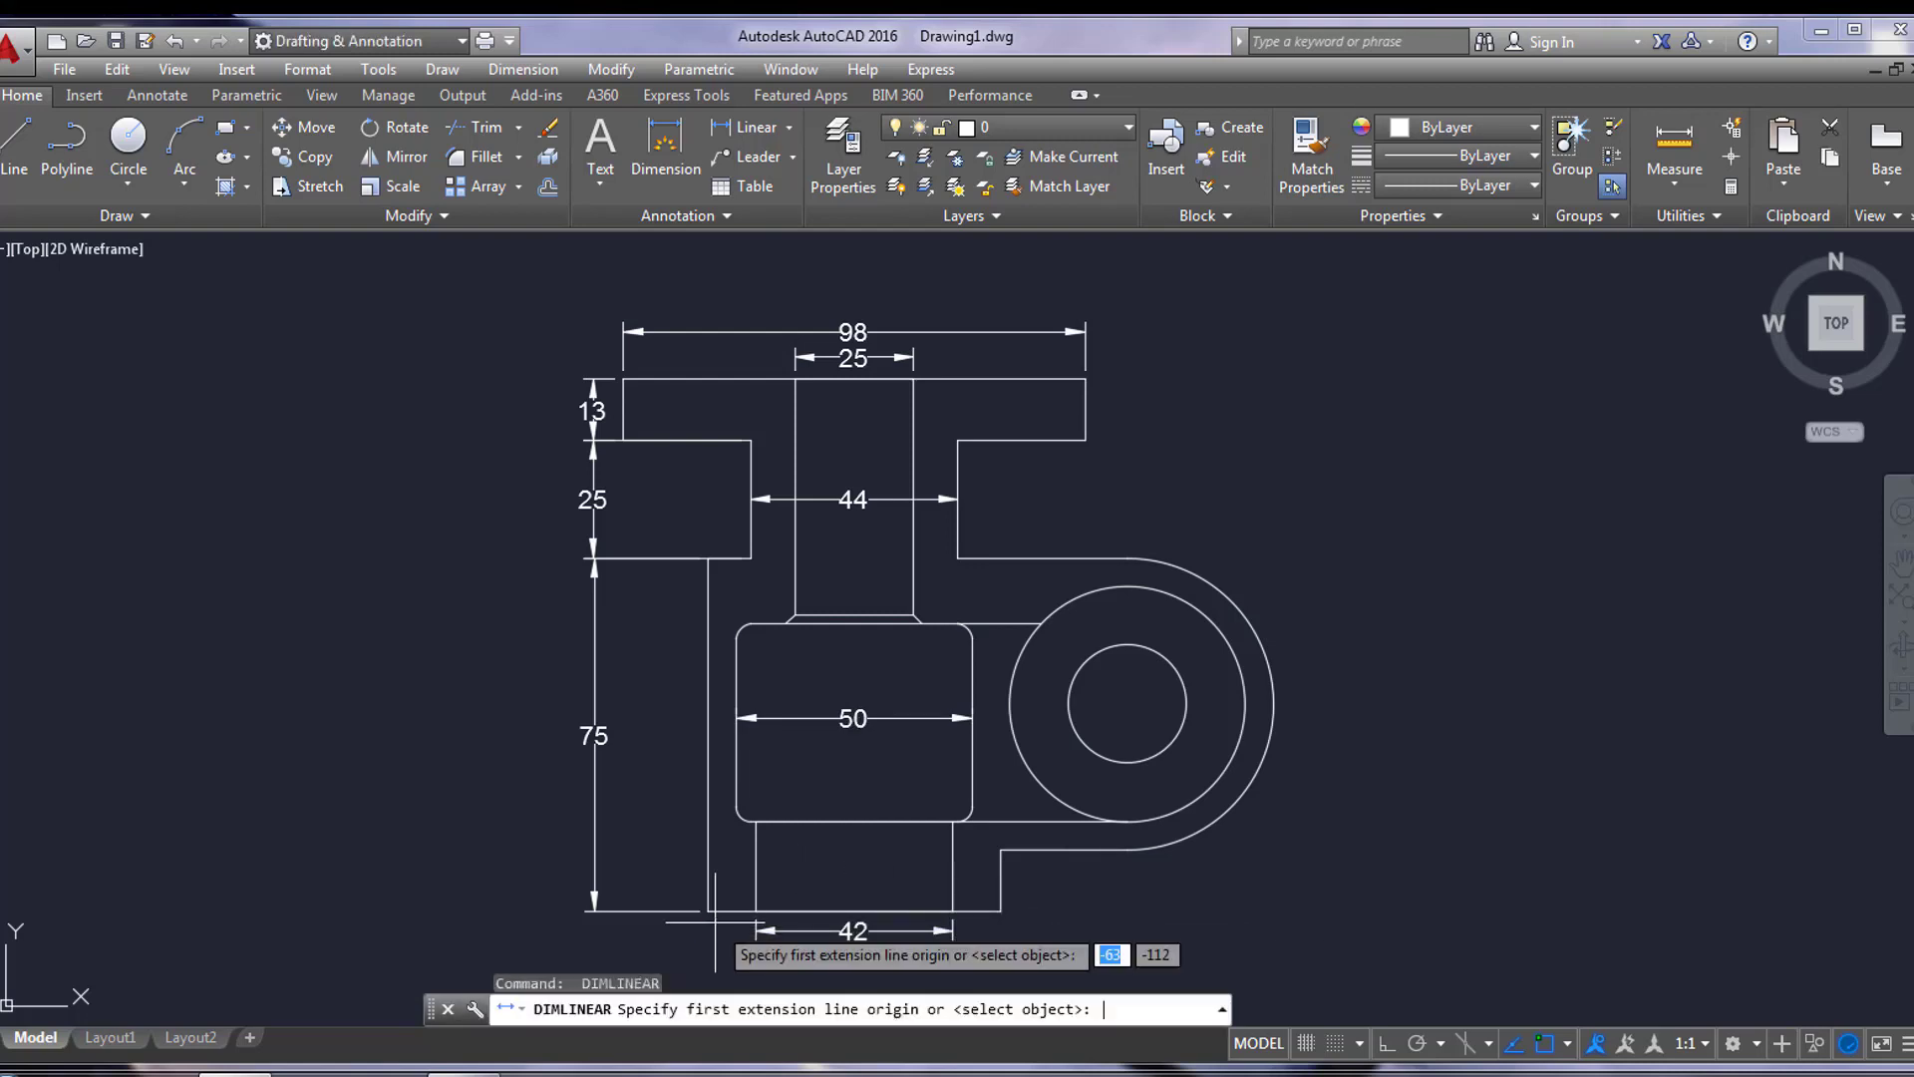
pyautogui.click(706, 910)
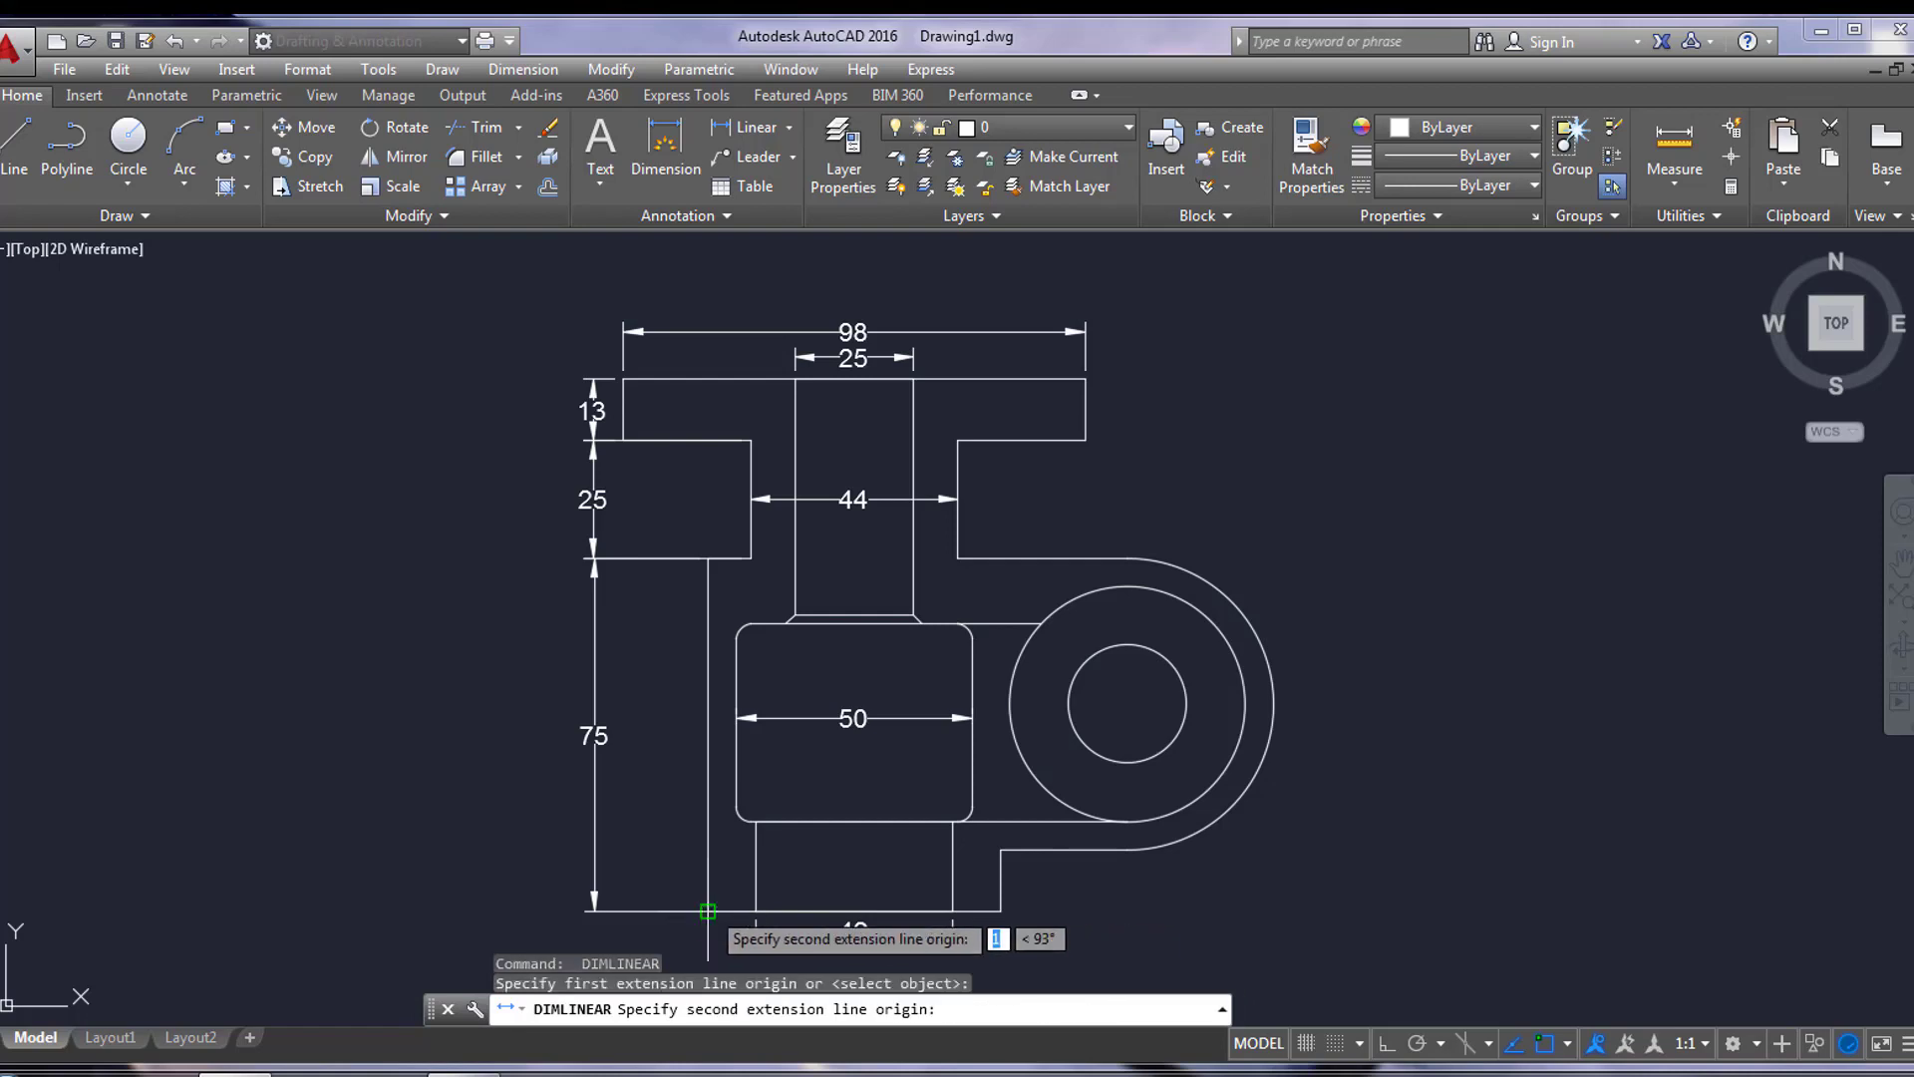
pyautogui.click(1001, 909)
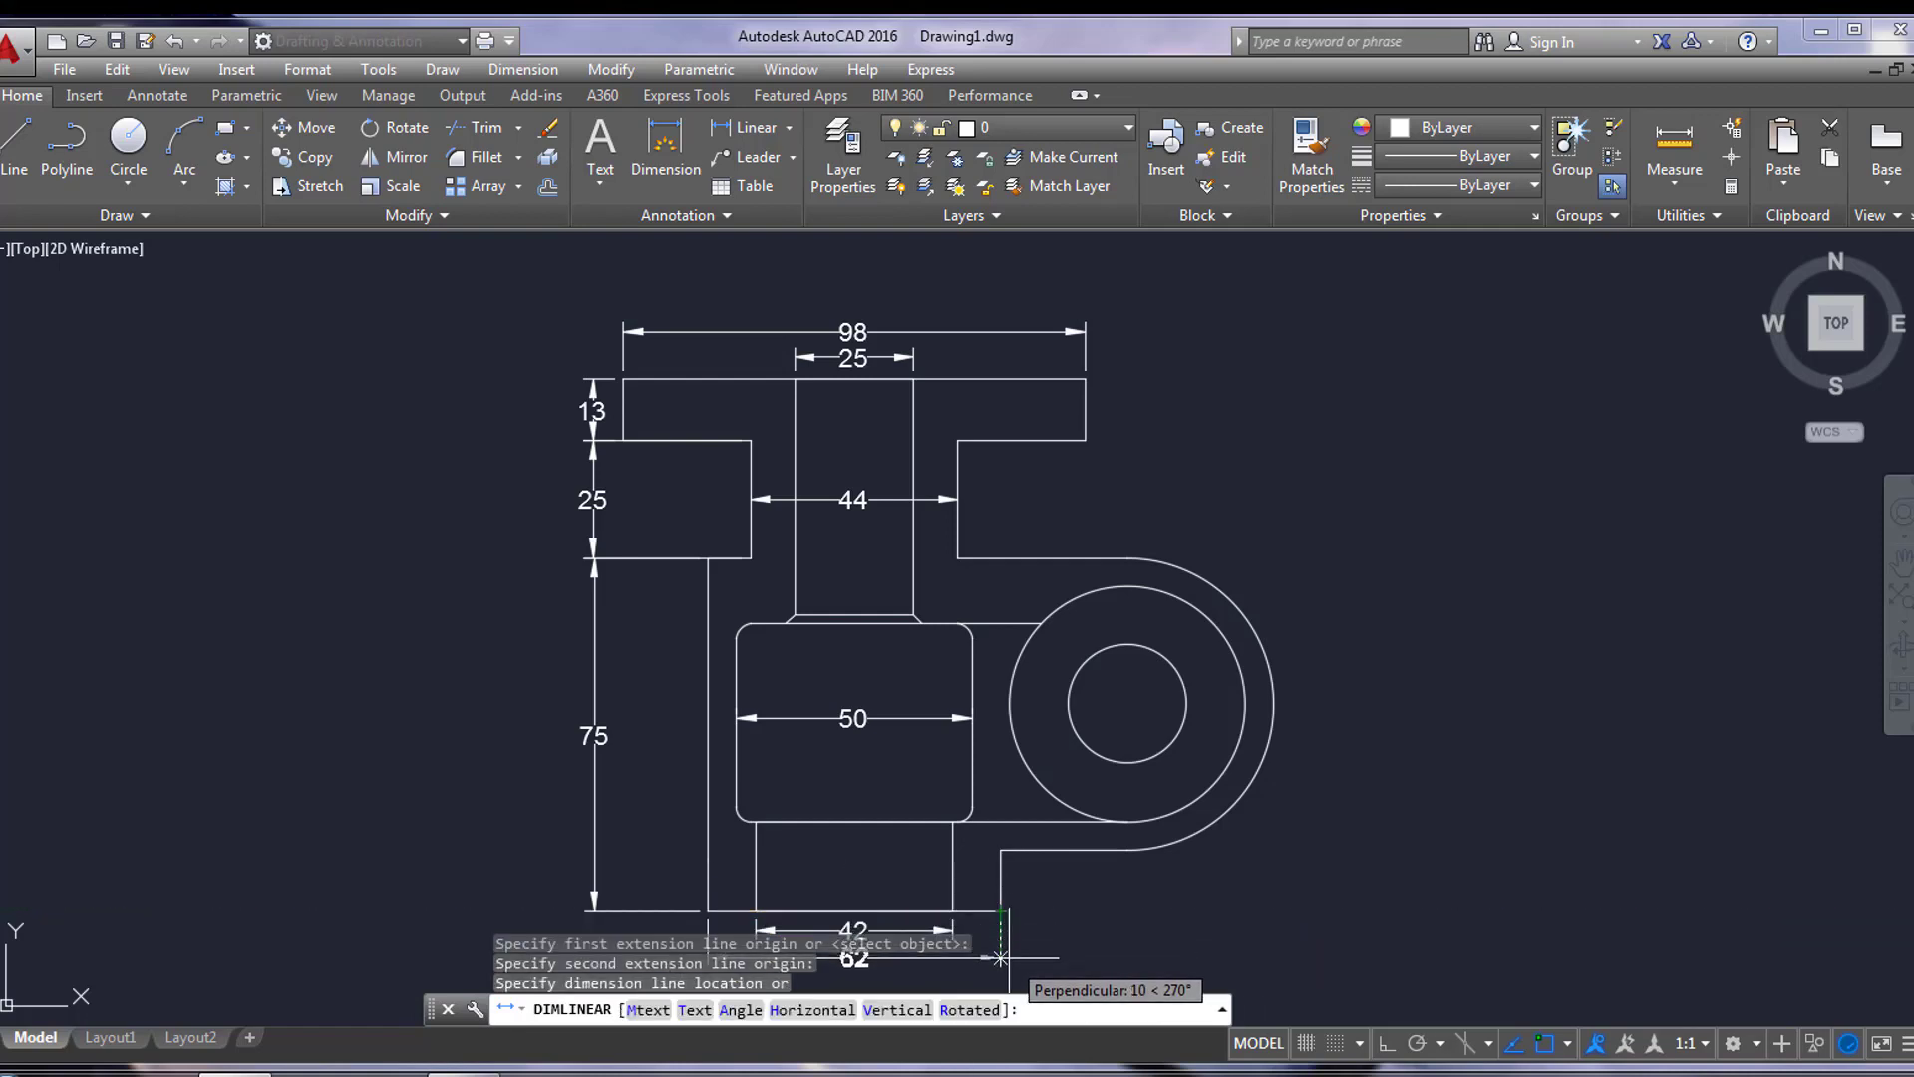
pyautogui.click(1000, 957)
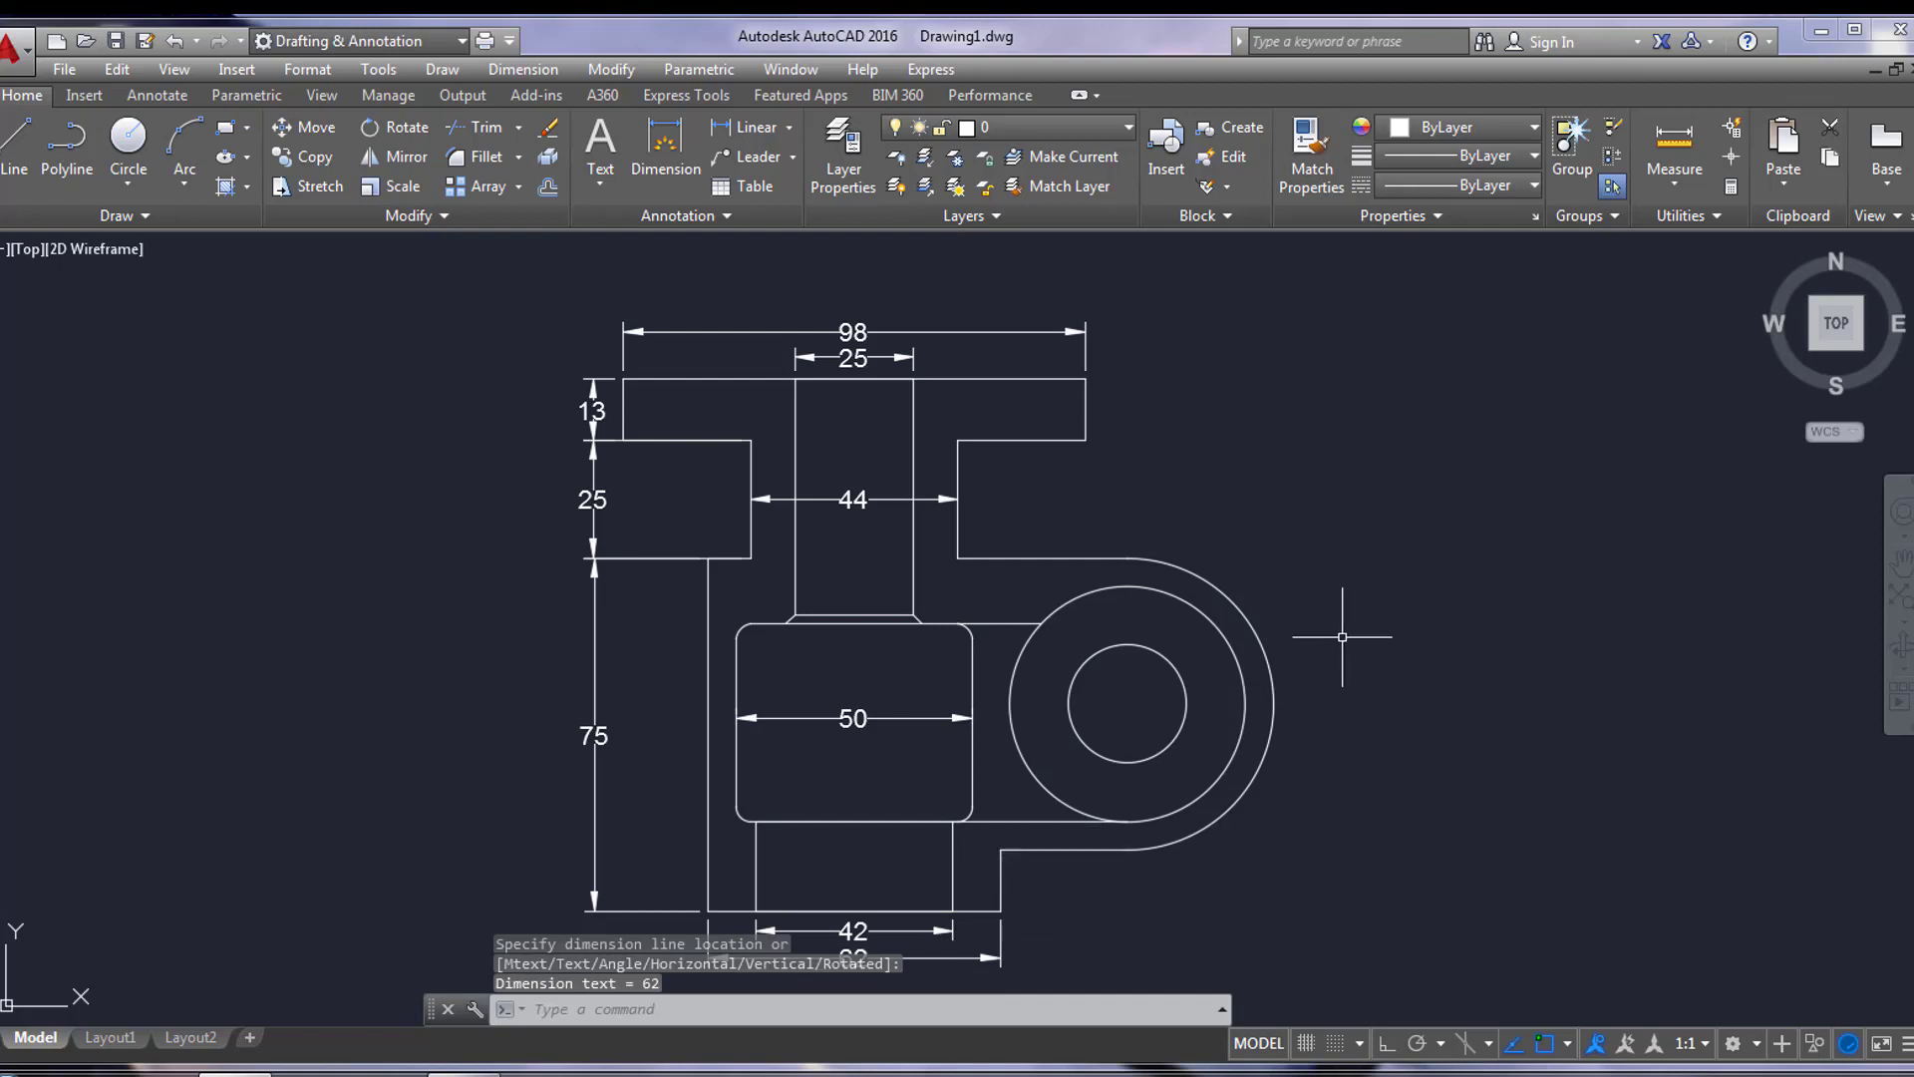
# Step: Dimension the horizontal distance from the neck's lower right corner to the start of the large outer arc, placed just above that edge
pyautogui.press('Return')
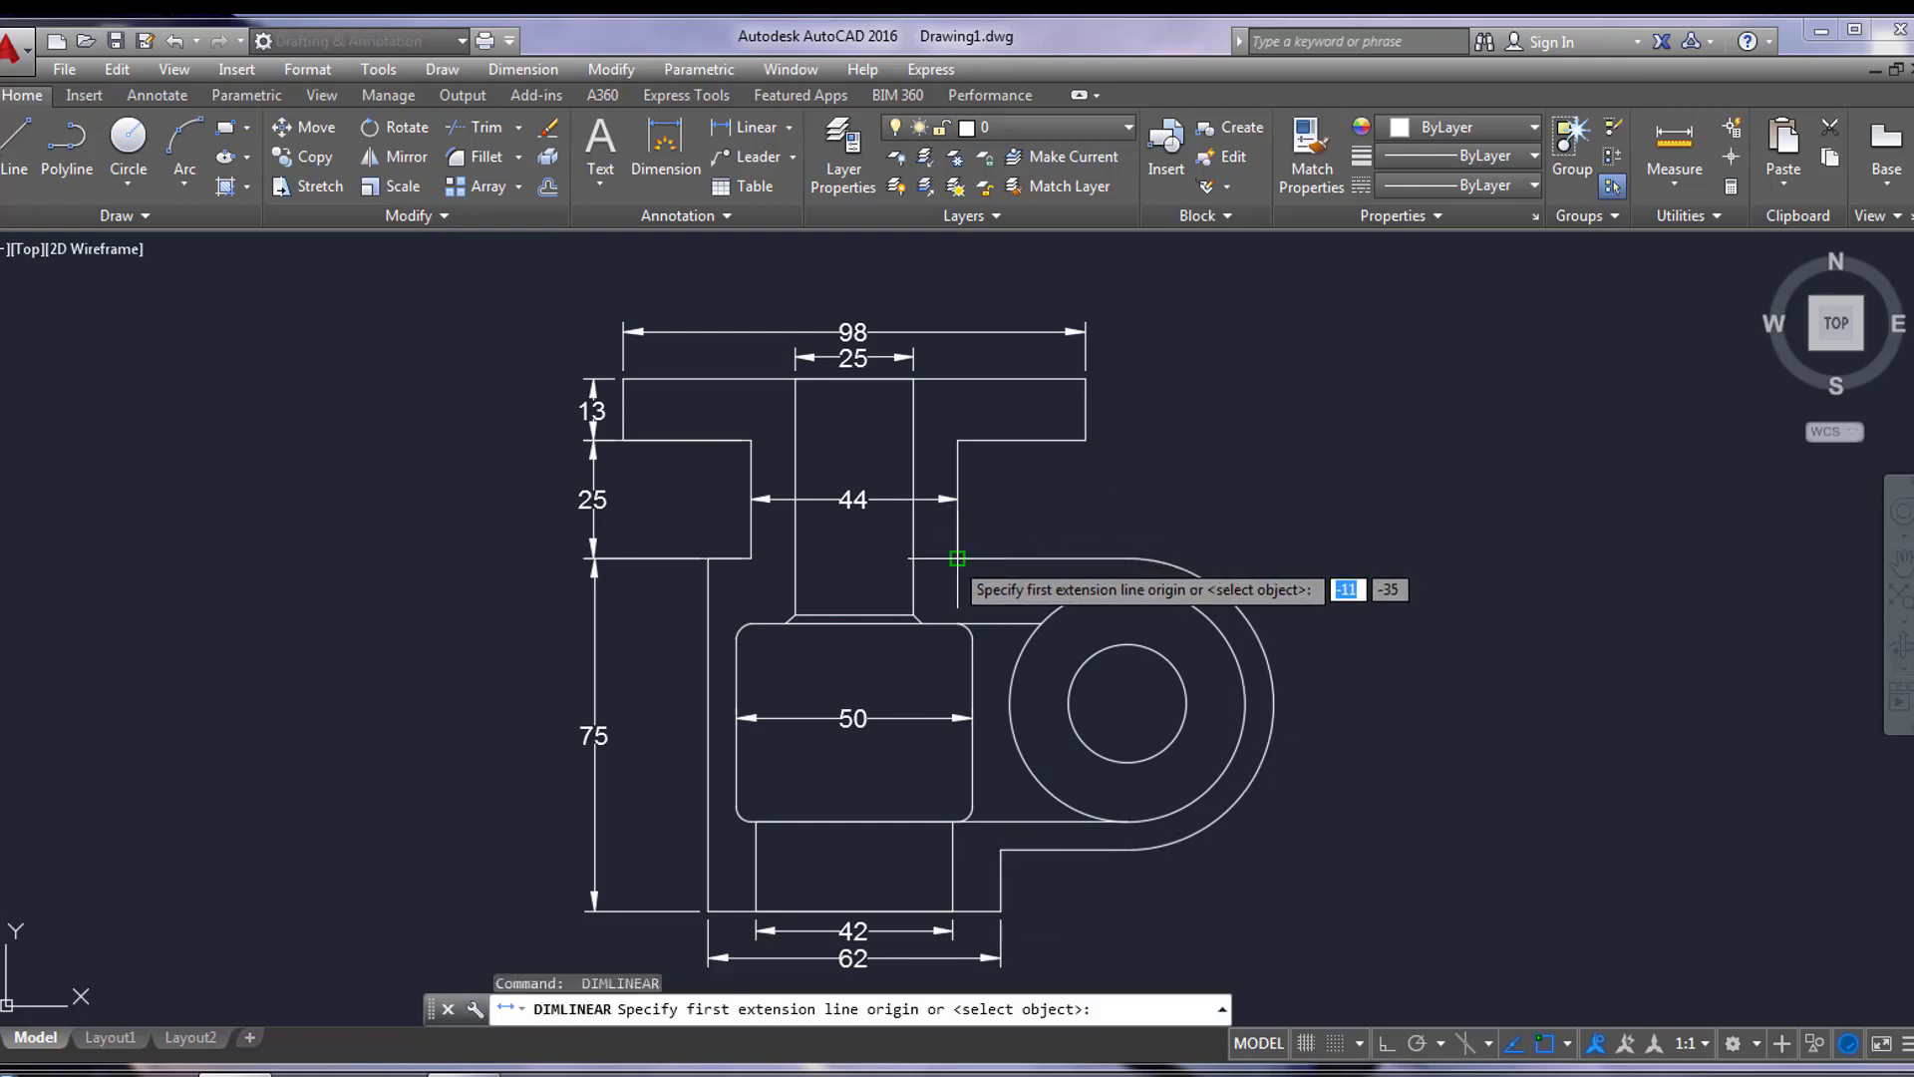
pyautogui.click(958, 557)
pyautogui.click(1124, 543)
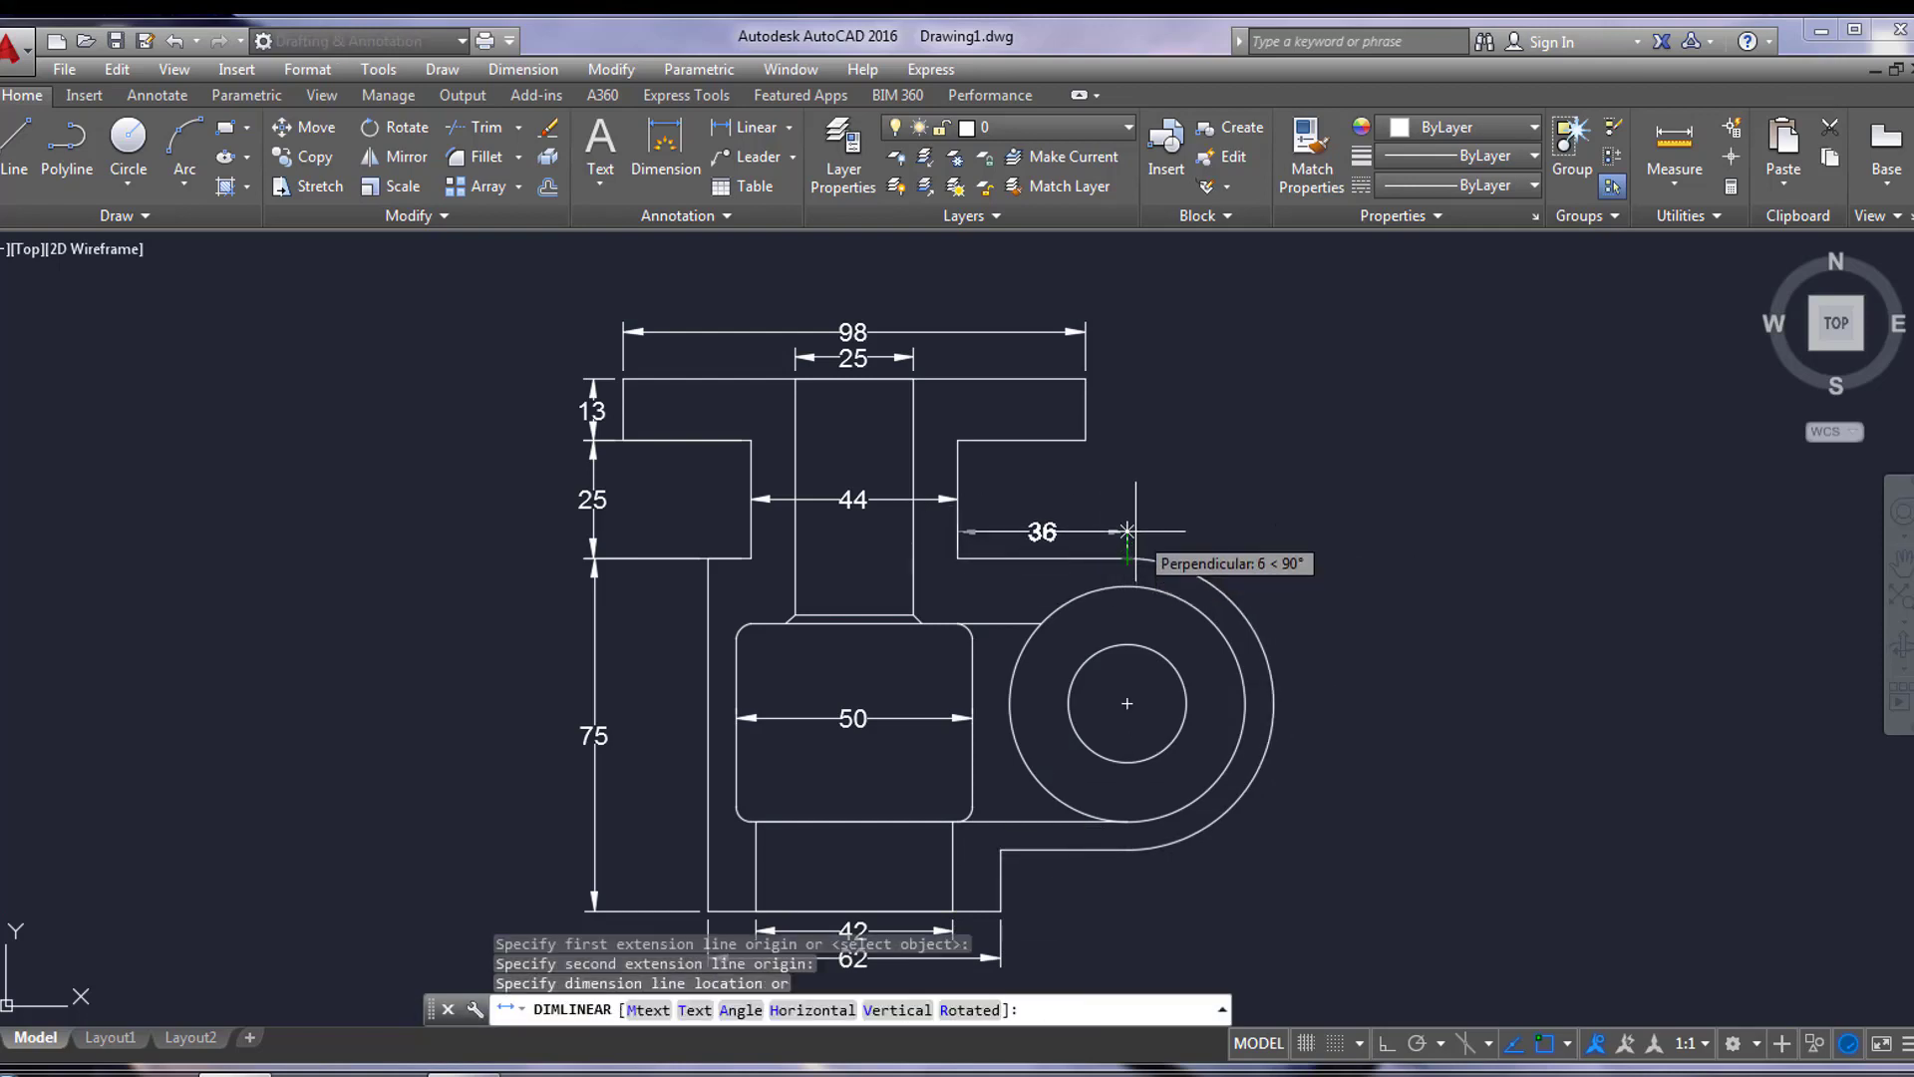
pyautogui.click(1135, 530)
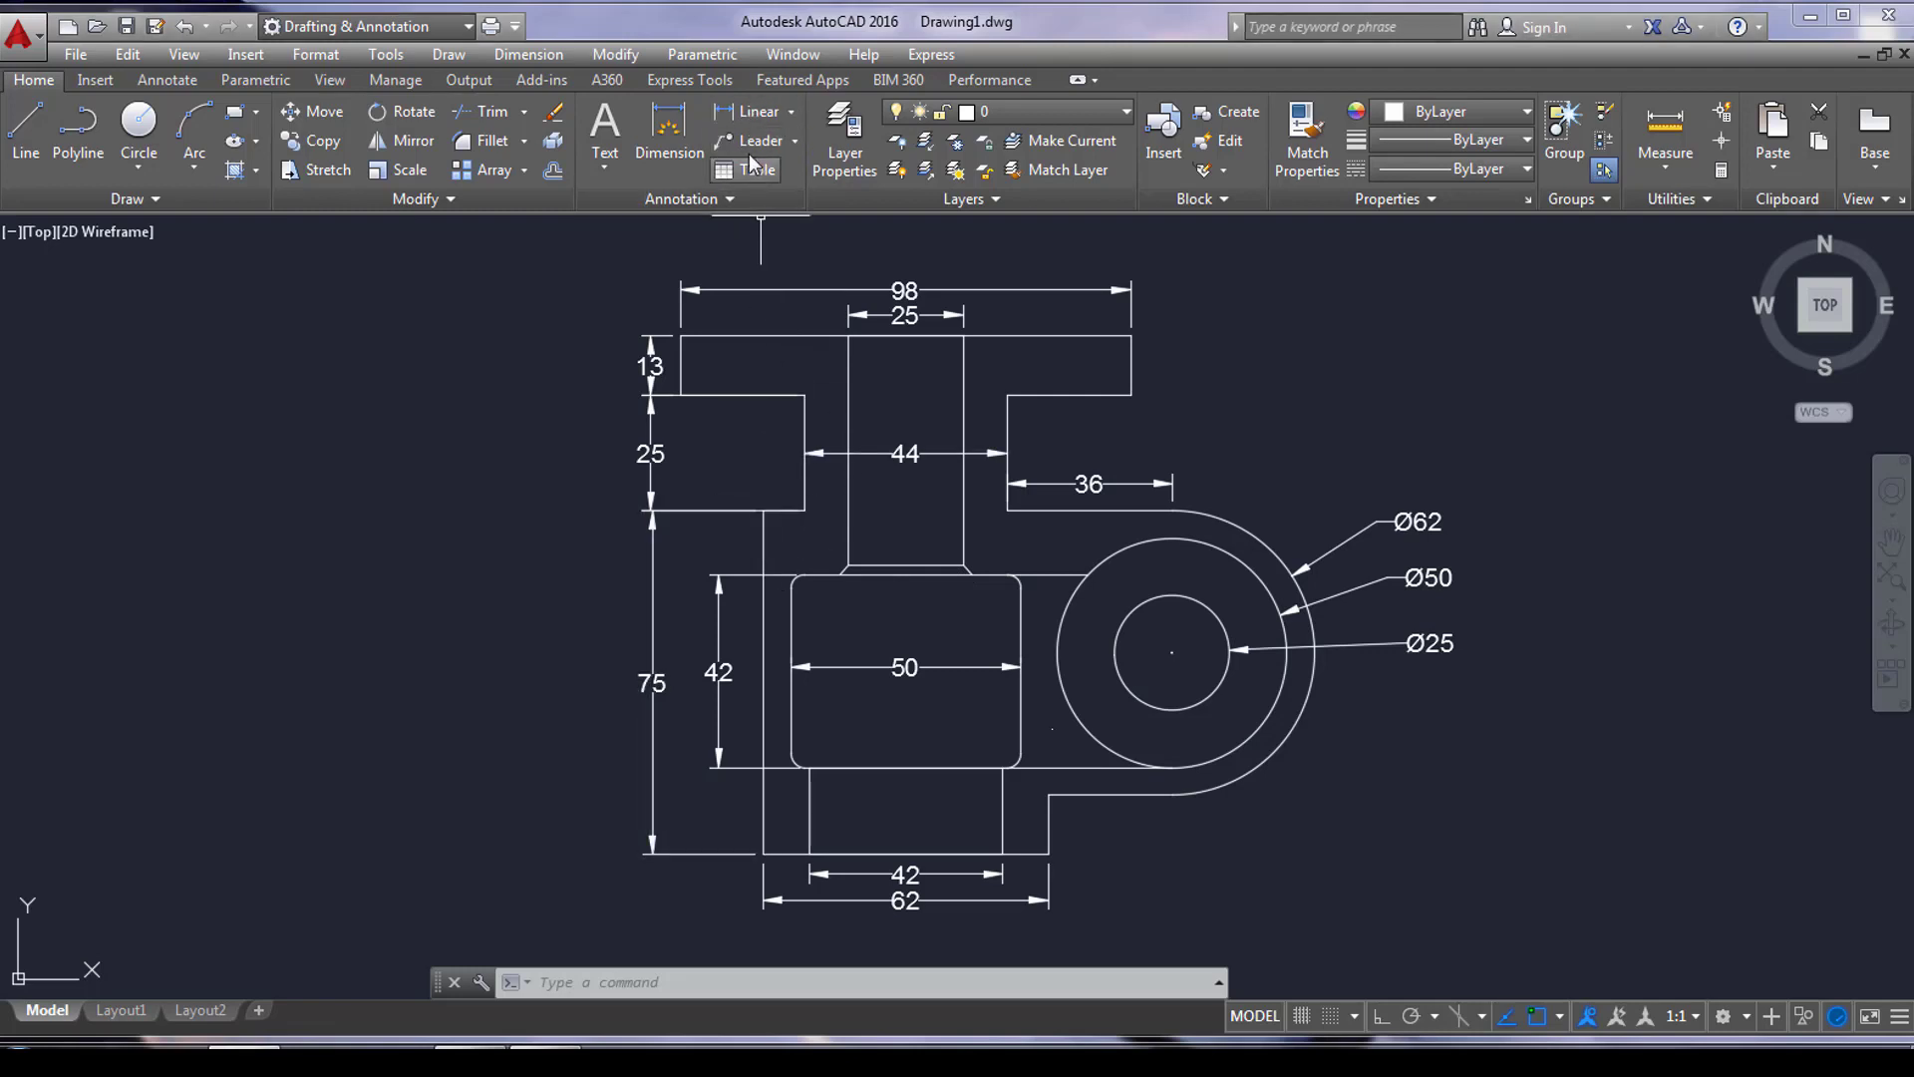
# Step: Dimension the vertical distance from the left shoulder to the bottom of the upper inner rectangle, aligned with the middle rectangle's height dimension
pyautogui.click(745, 113)
pyautogui.click(764, 511)
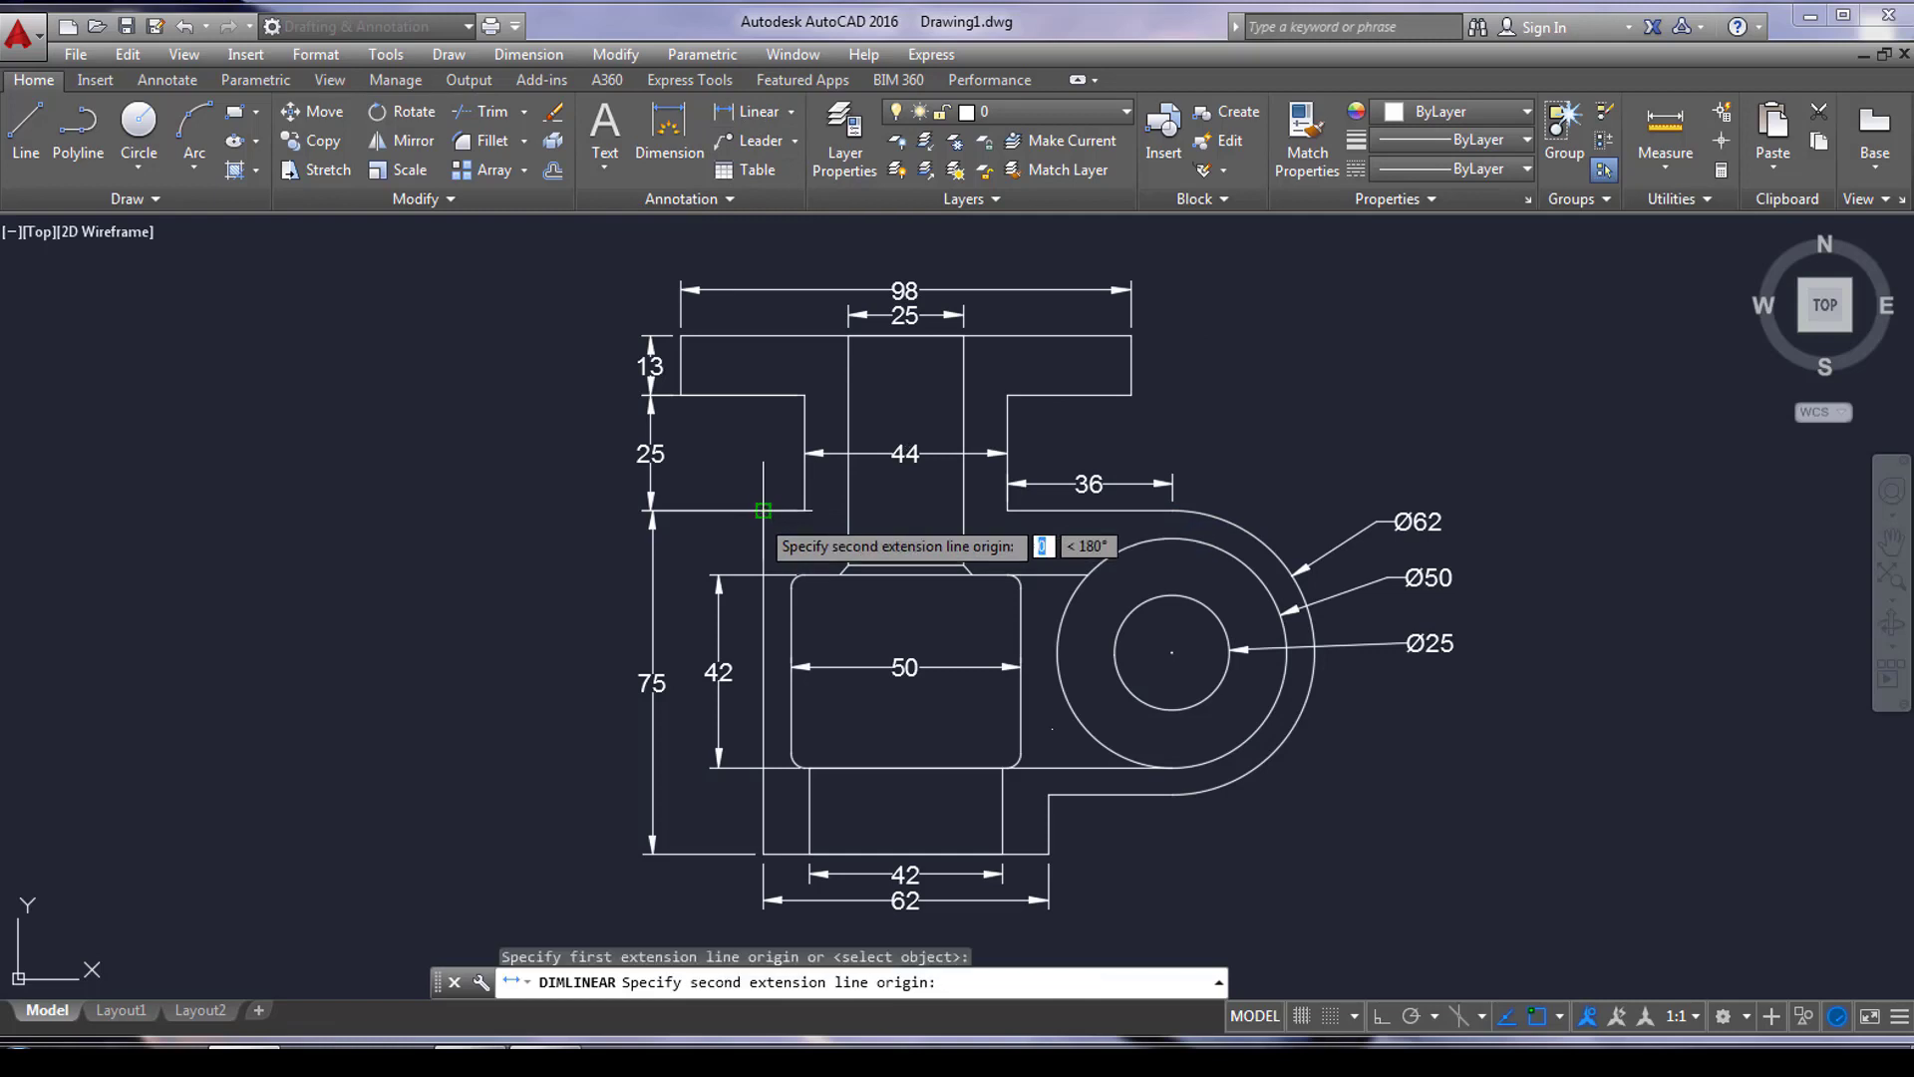
pyautogui.click(718, 768)
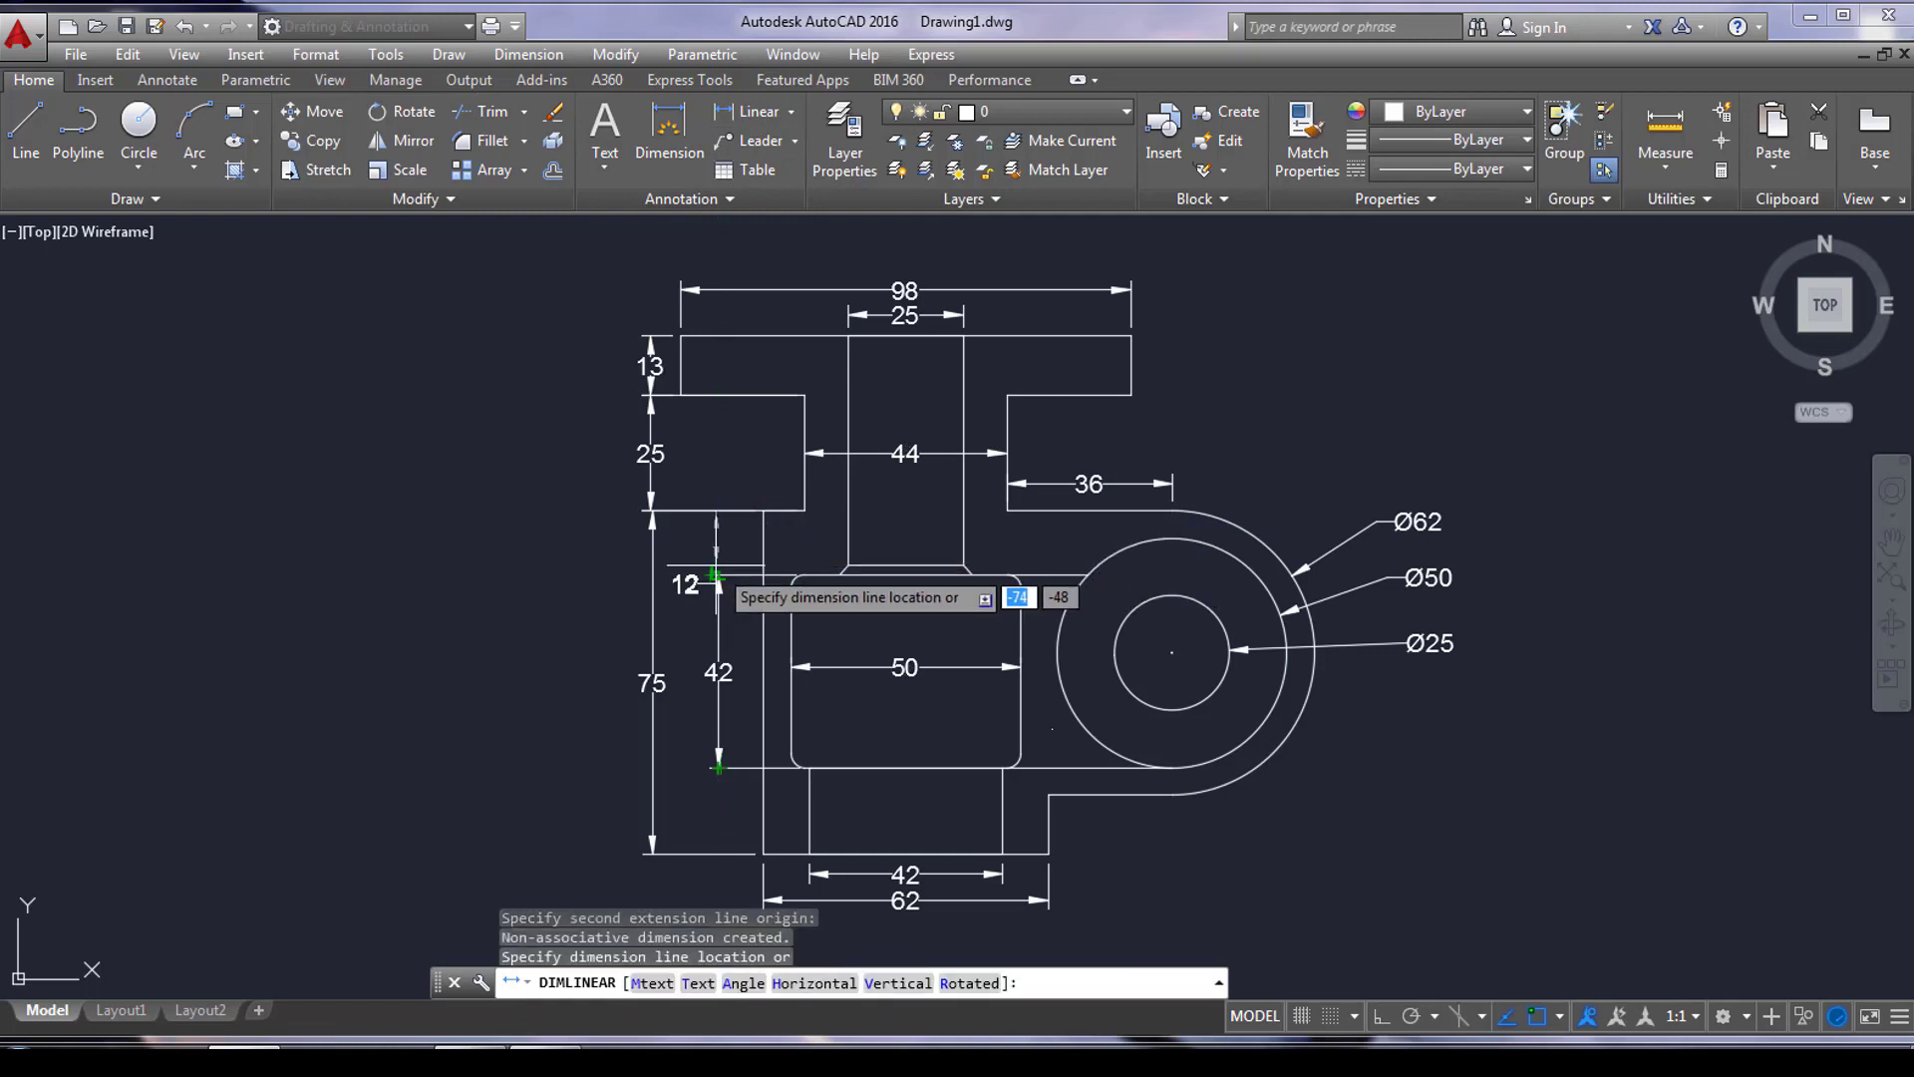
pyautogui.click(716, 576)
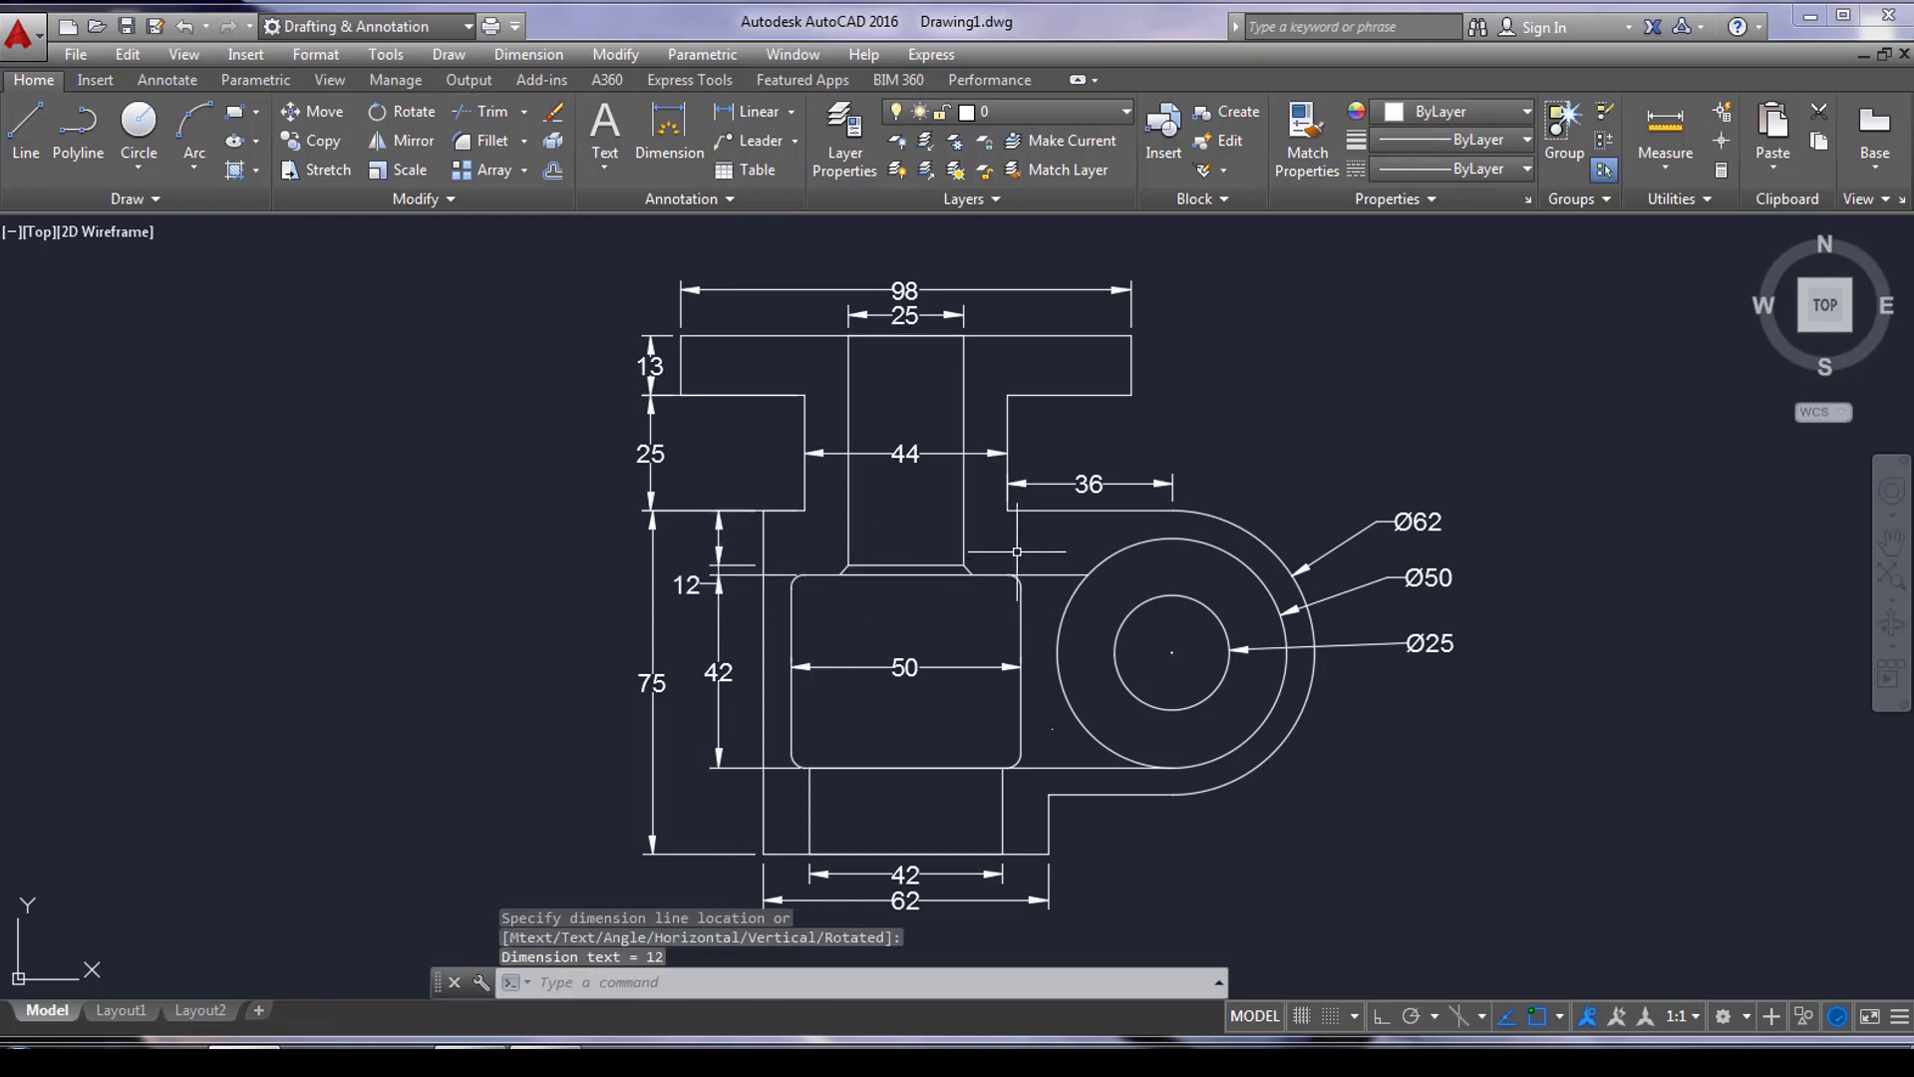
# Step: Add an angular dimension between the left sloped edge and the bottom line of the upper inner rectangle
pyautogui.click(791, 113)
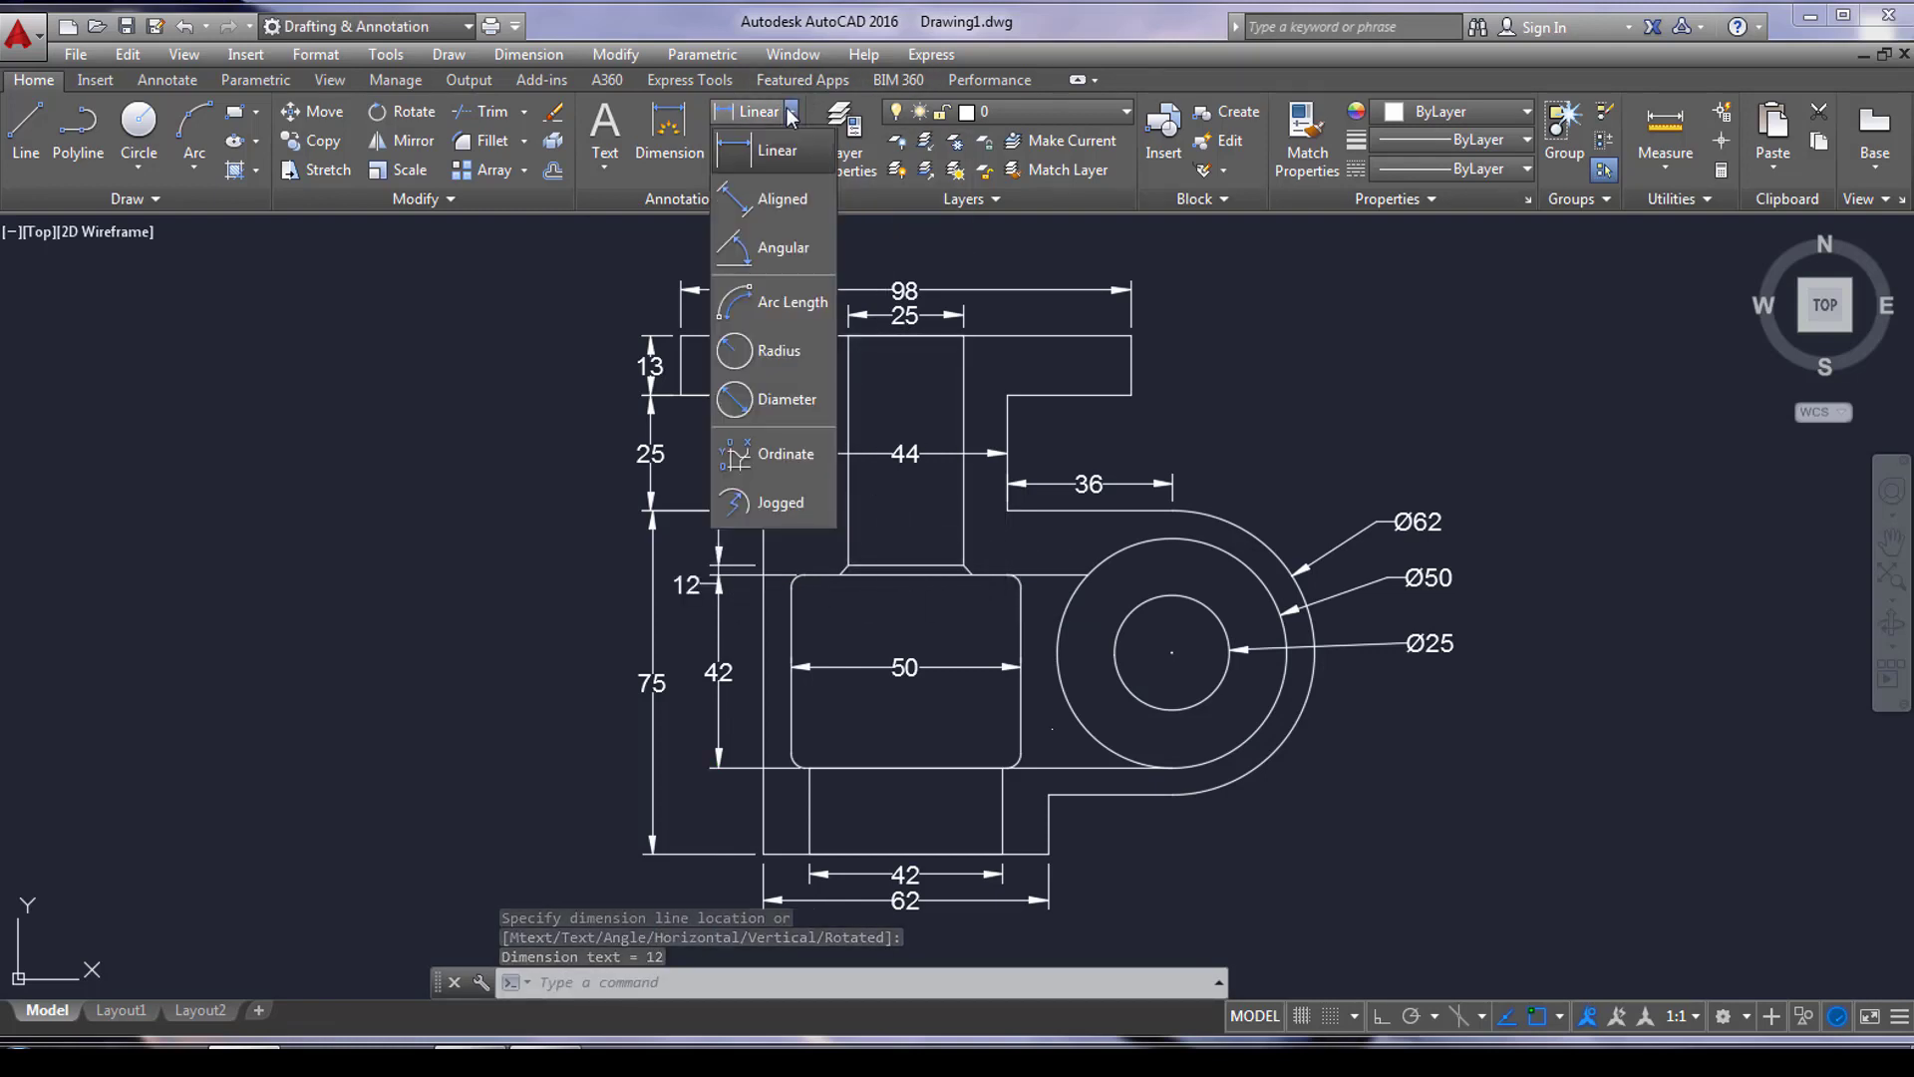
pyautogui.click(783, 247)
pyautogui.scroll(2, 839, 571)
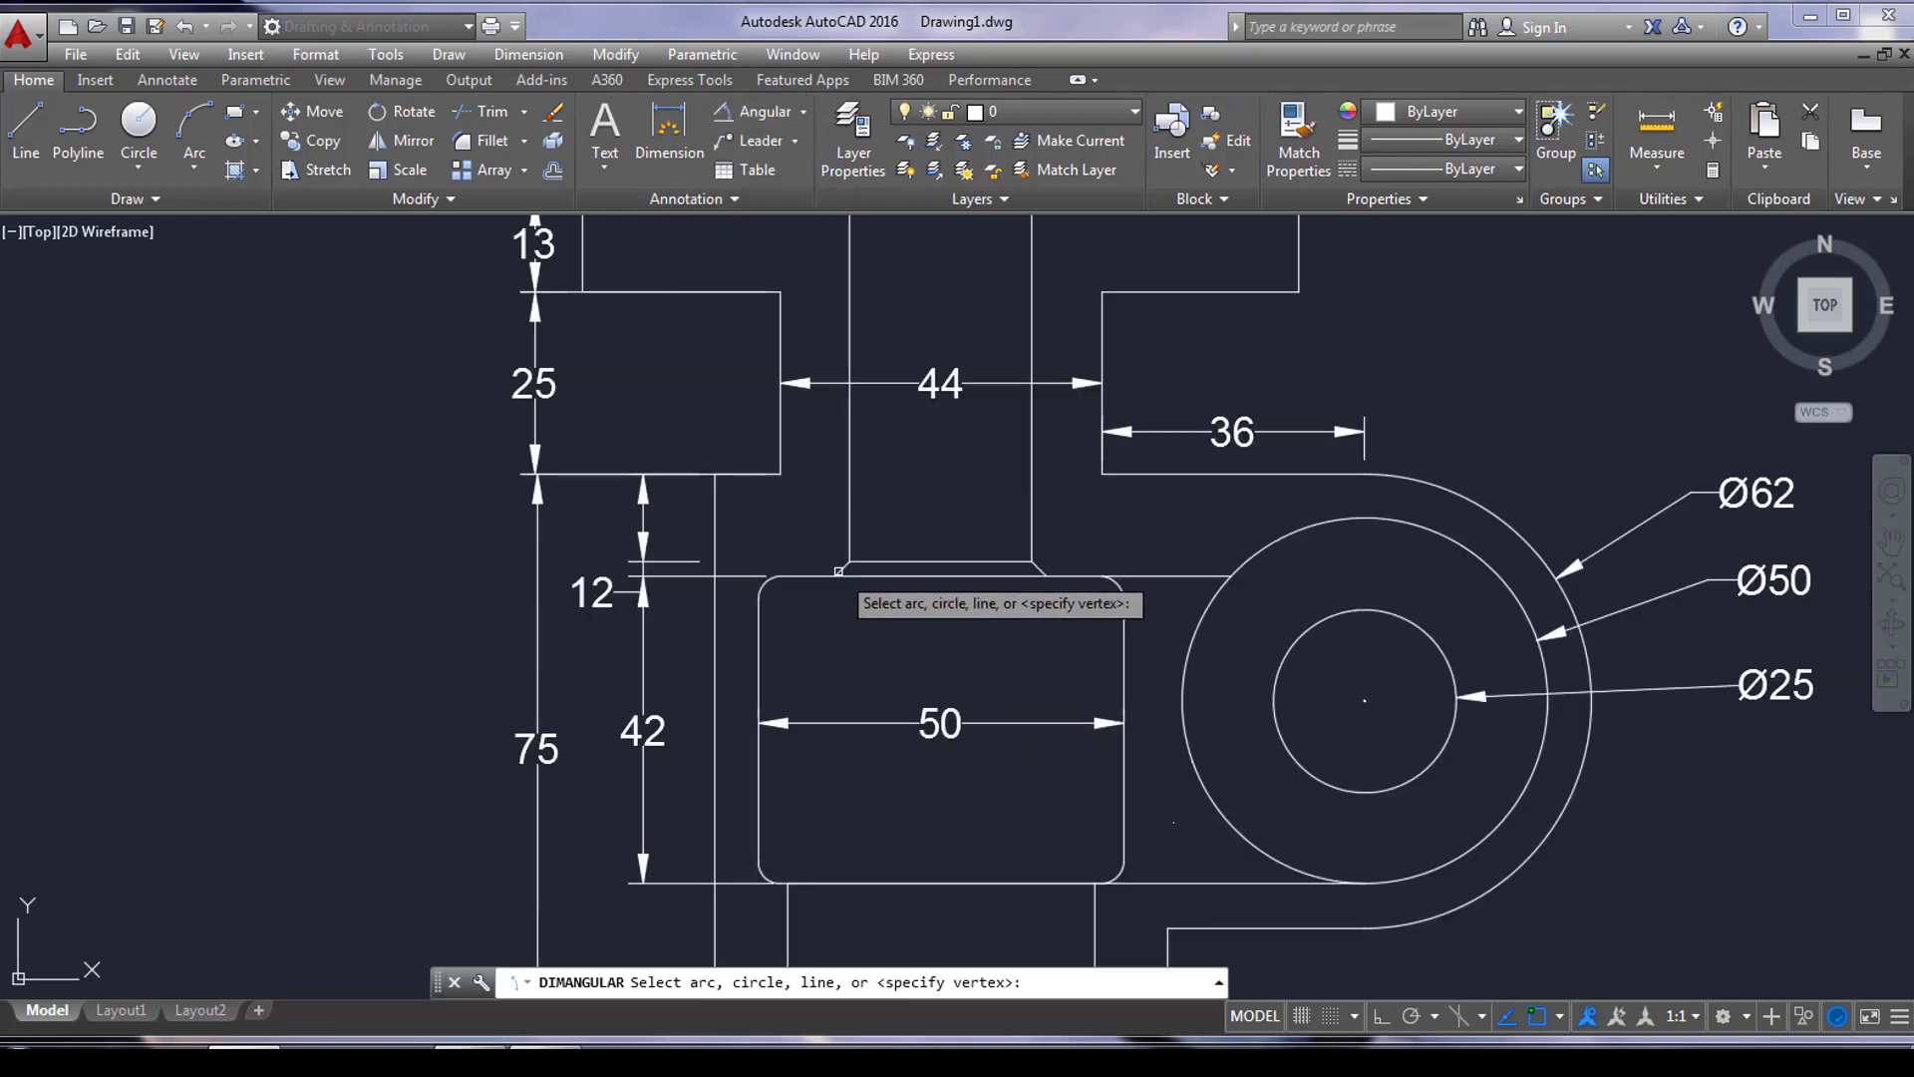
pyautogui.click(841, 570)
pyautogui.click(863, 566)
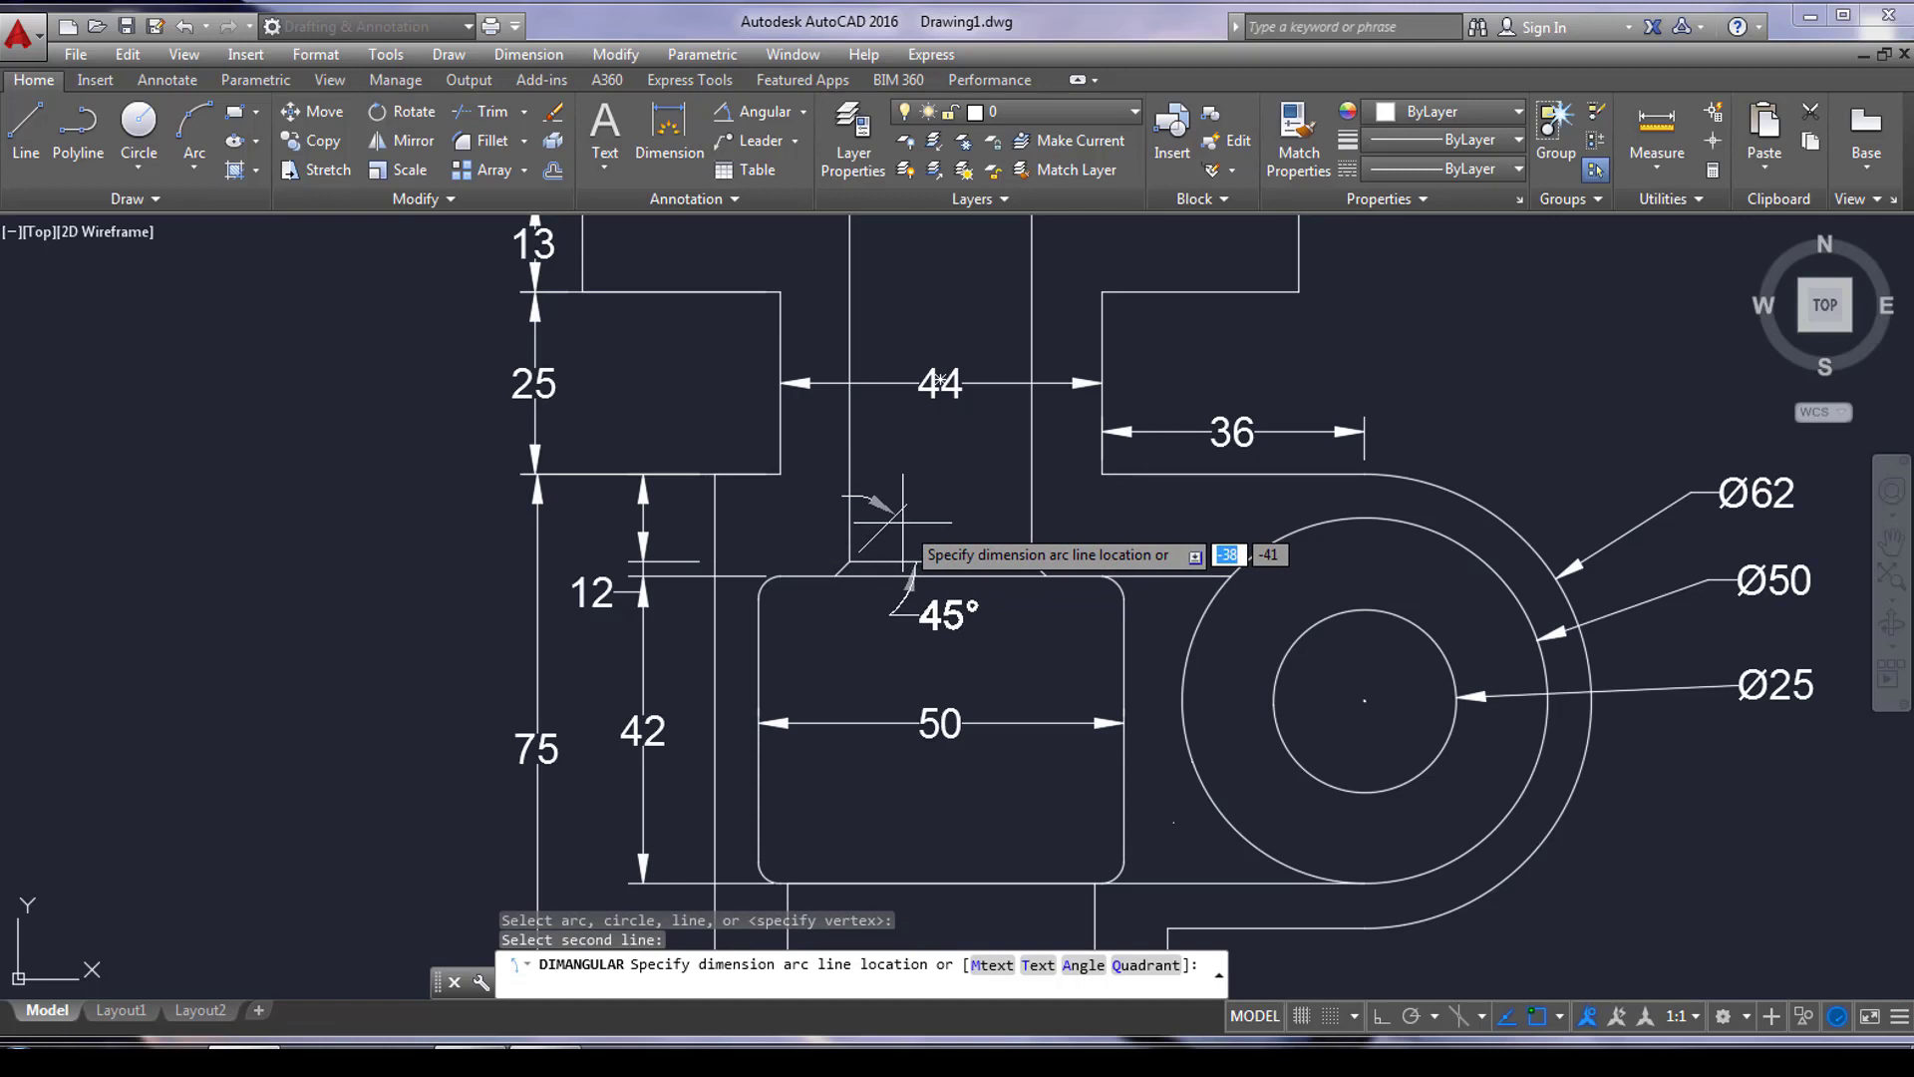
pyautogui.click(902, 521)
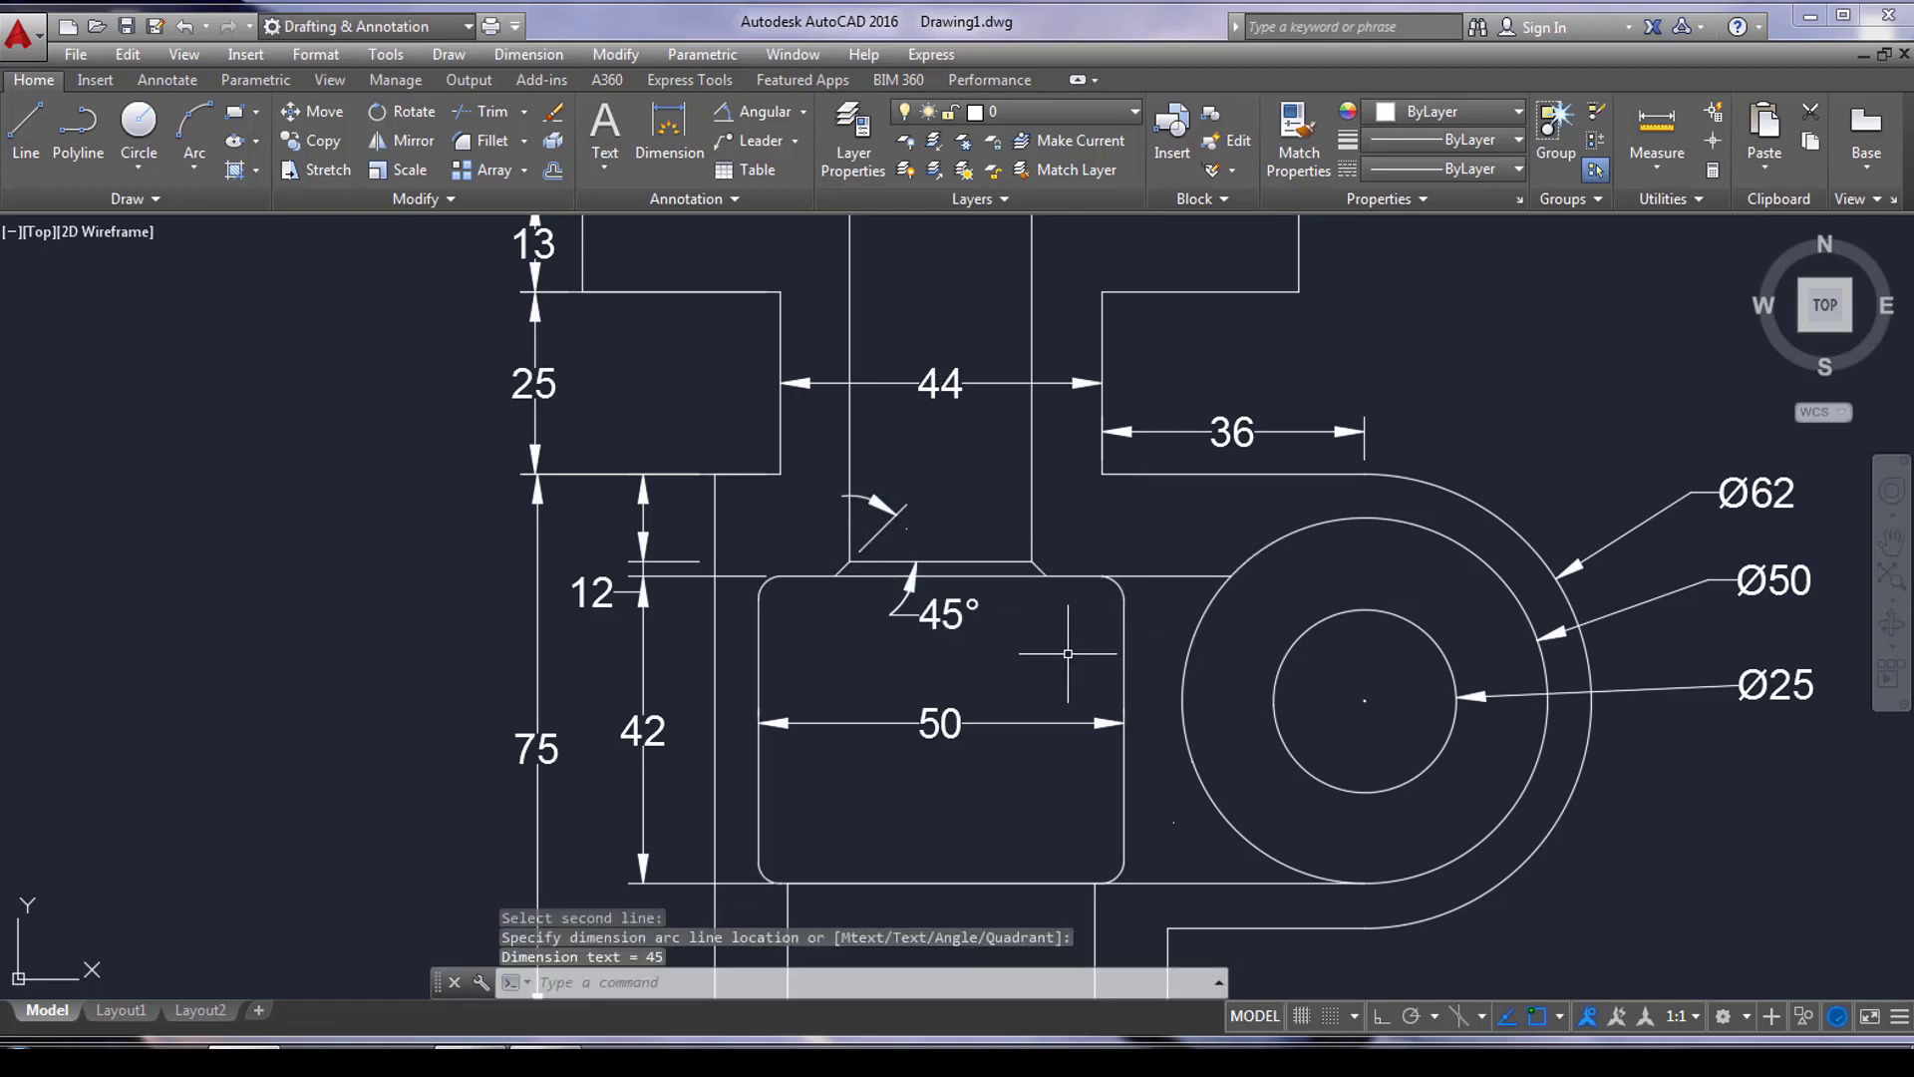
pyautogui.scroll(-2, 1078, 667)
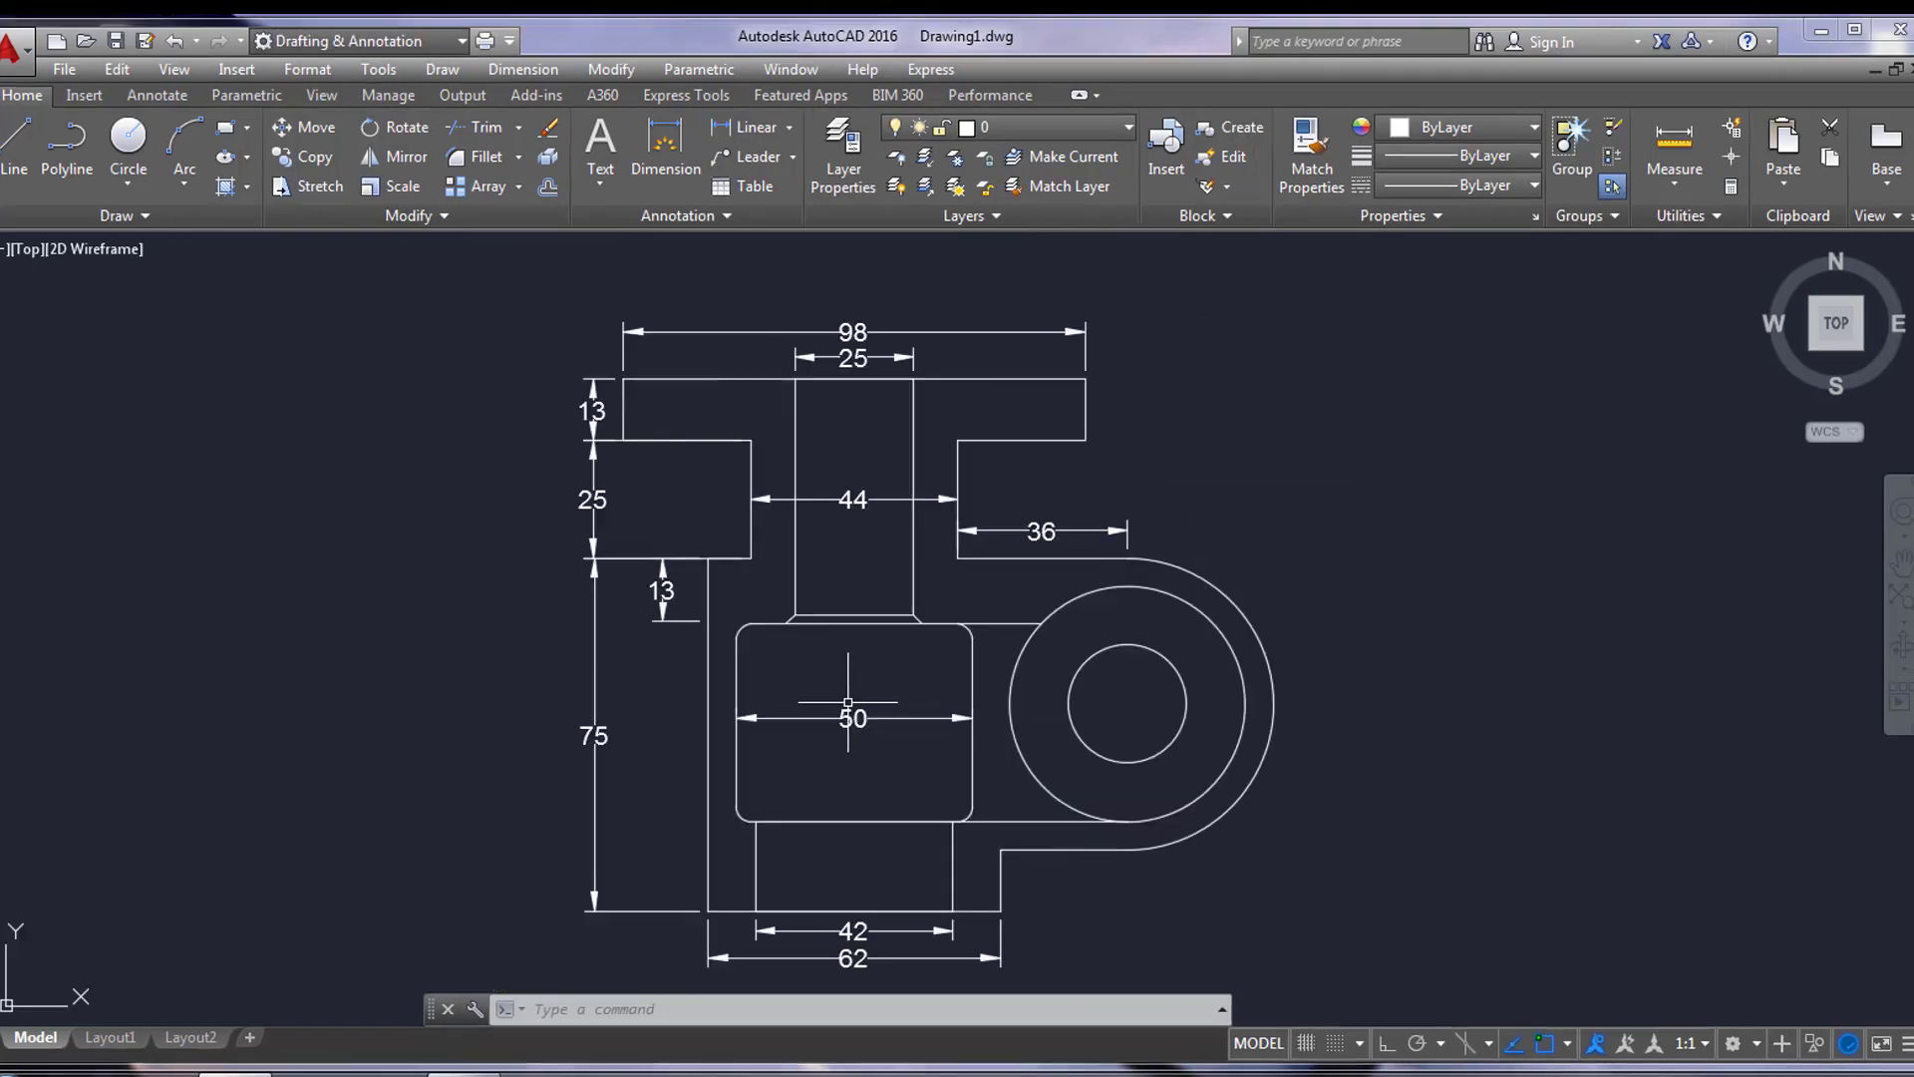
# Step: Dimension the height of the rounded middle rectangle vertically, aligning it with the shoulder depth dimension outside the body's left edge
pyautogui.press('Return')
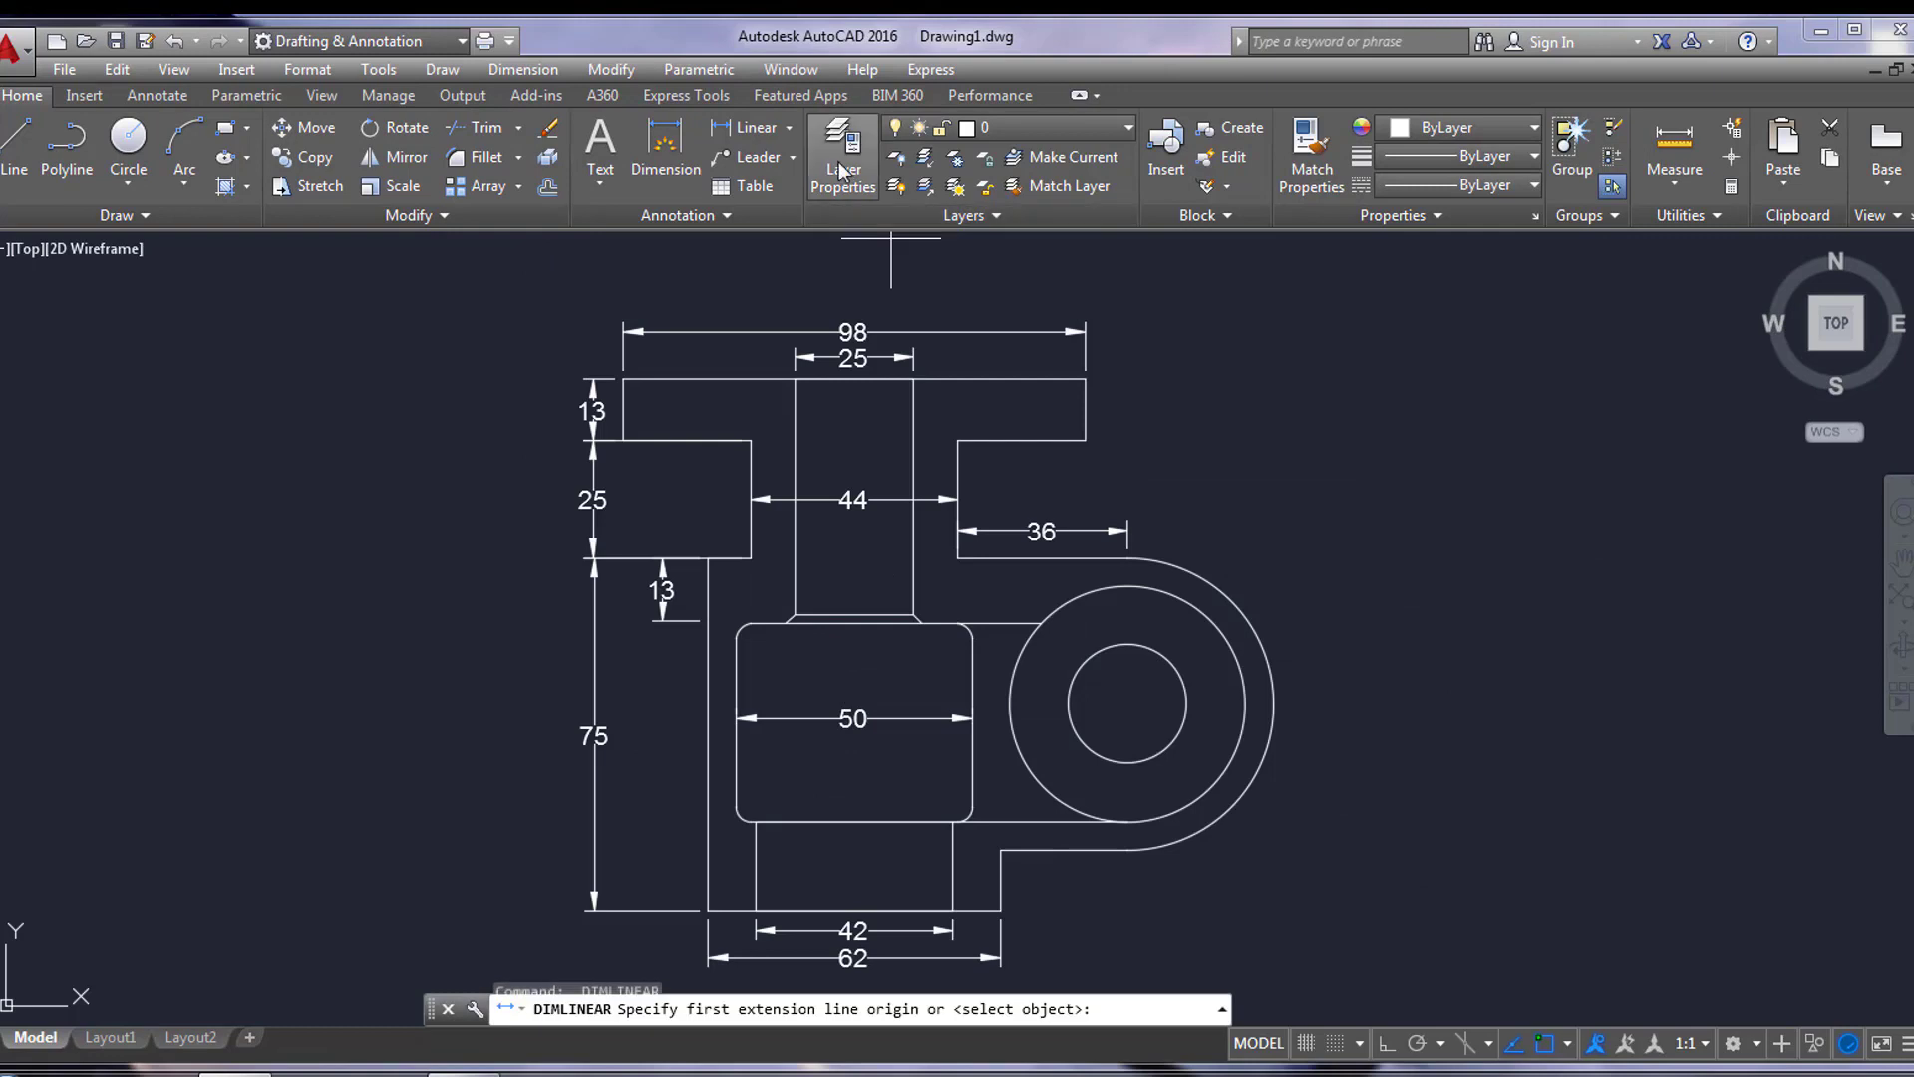
pyautogui.click(751, 624)
pyautogui.click(751, 820)
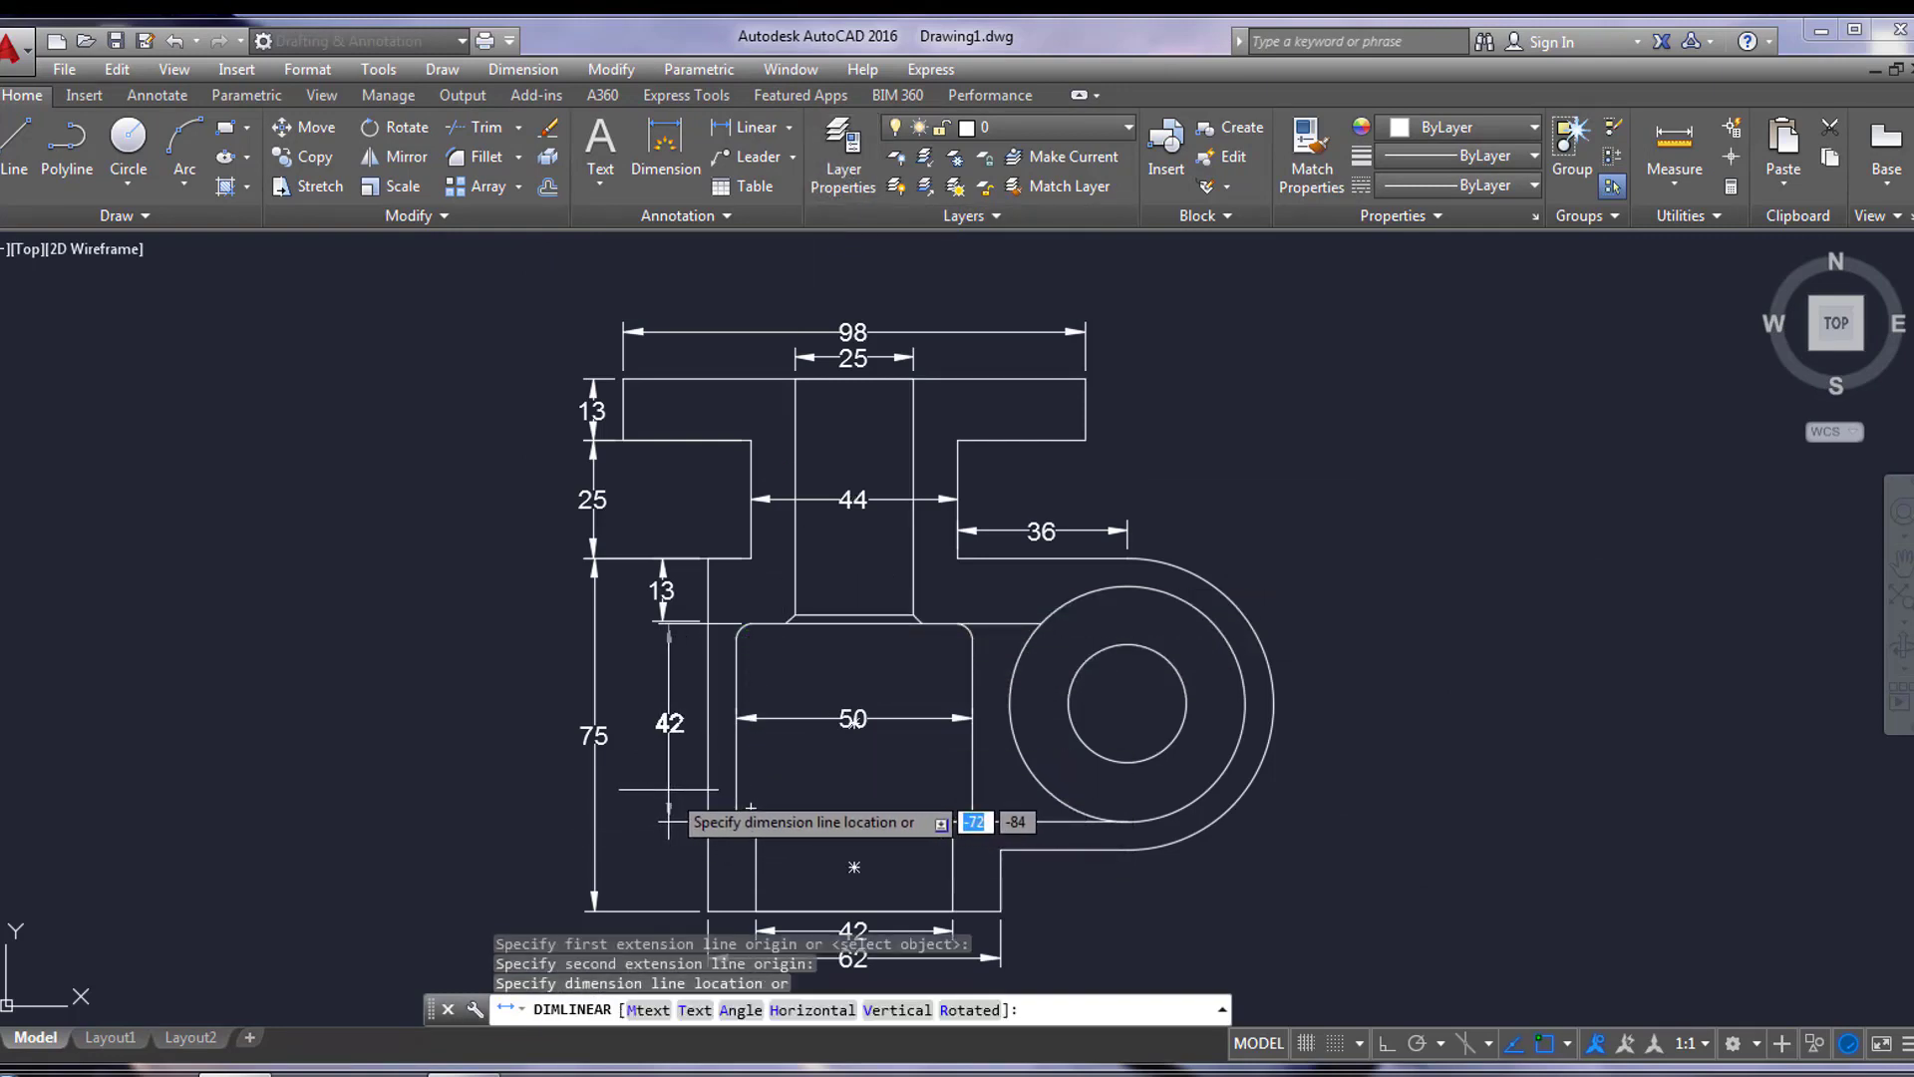
pyautogui.click(662, 787)
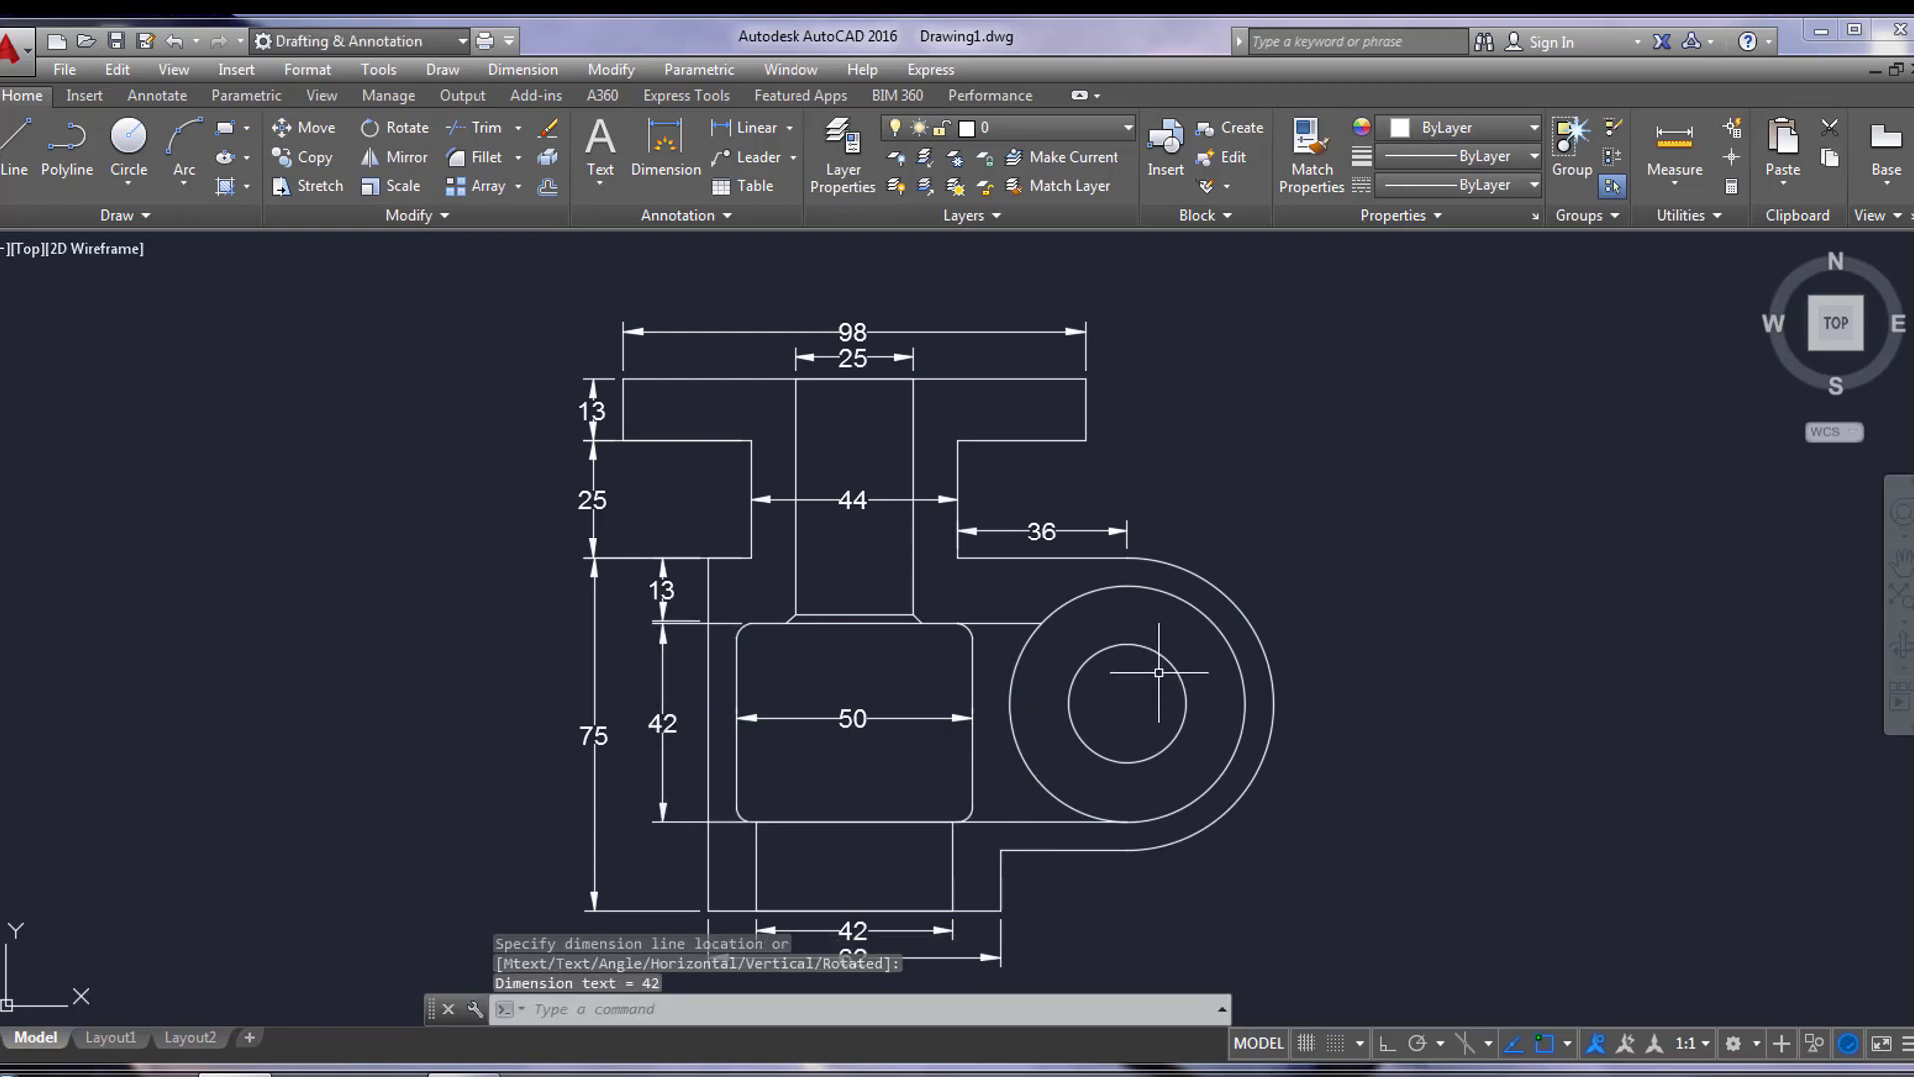
# Step: Add a diameter dimension to the large outer arc, placing its text outside the upper right of the arc
pyautogui.click(787, 129)
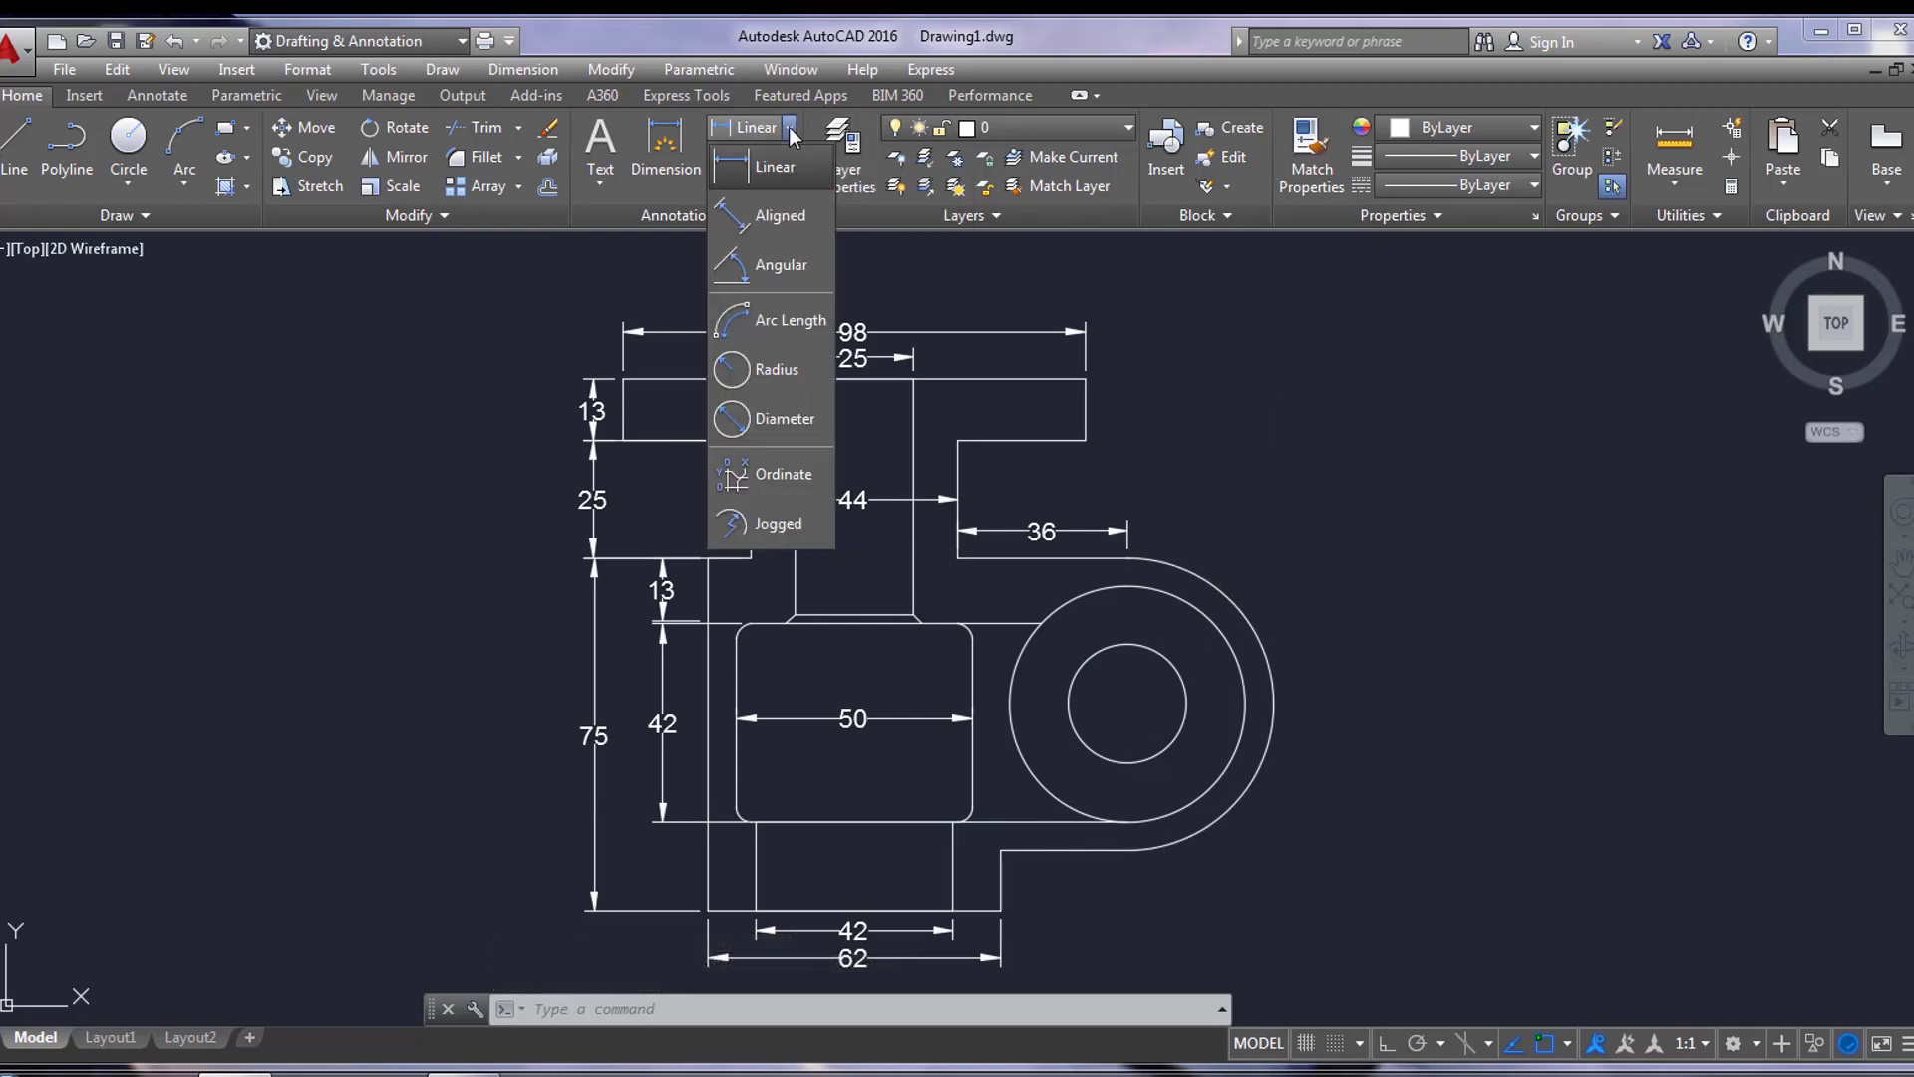
pyautogui.click(792, 420)
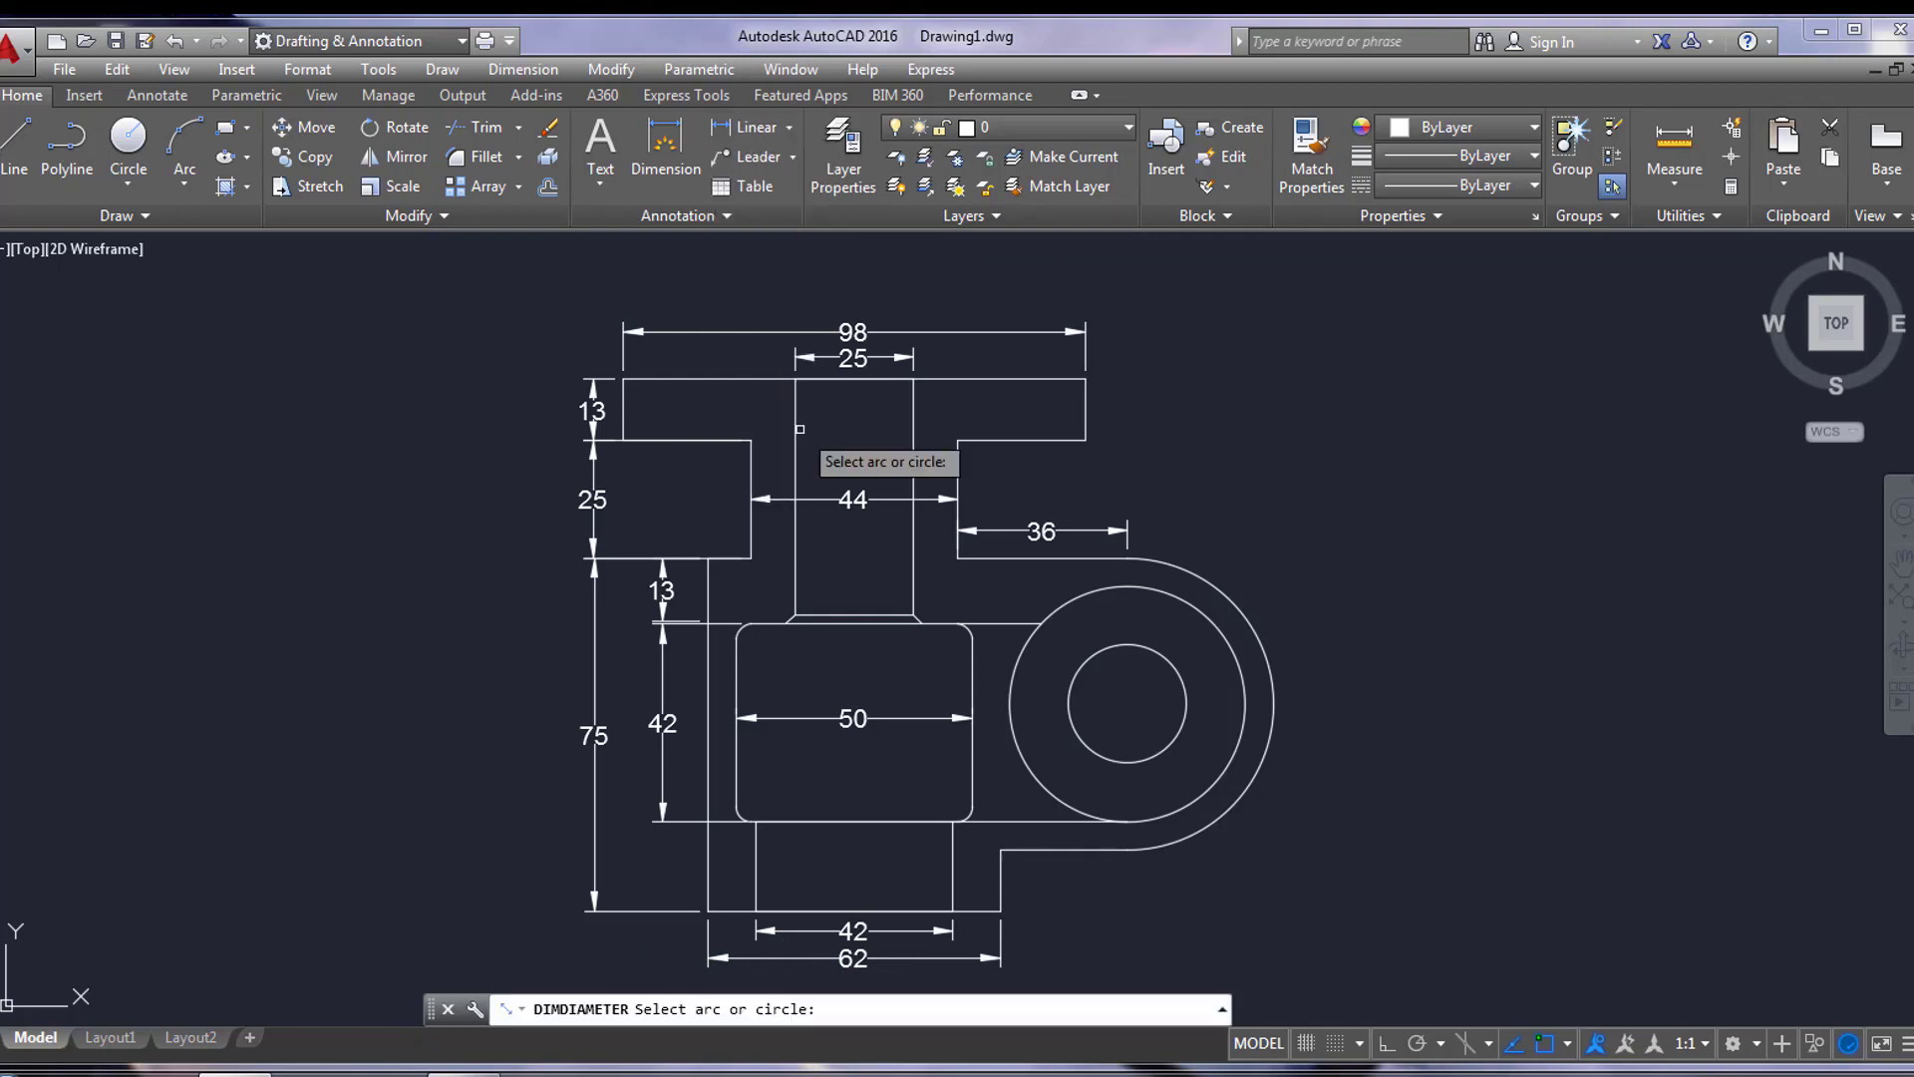
pyautogui.click(1255, 626)
pyautogui.click(1336, 569)
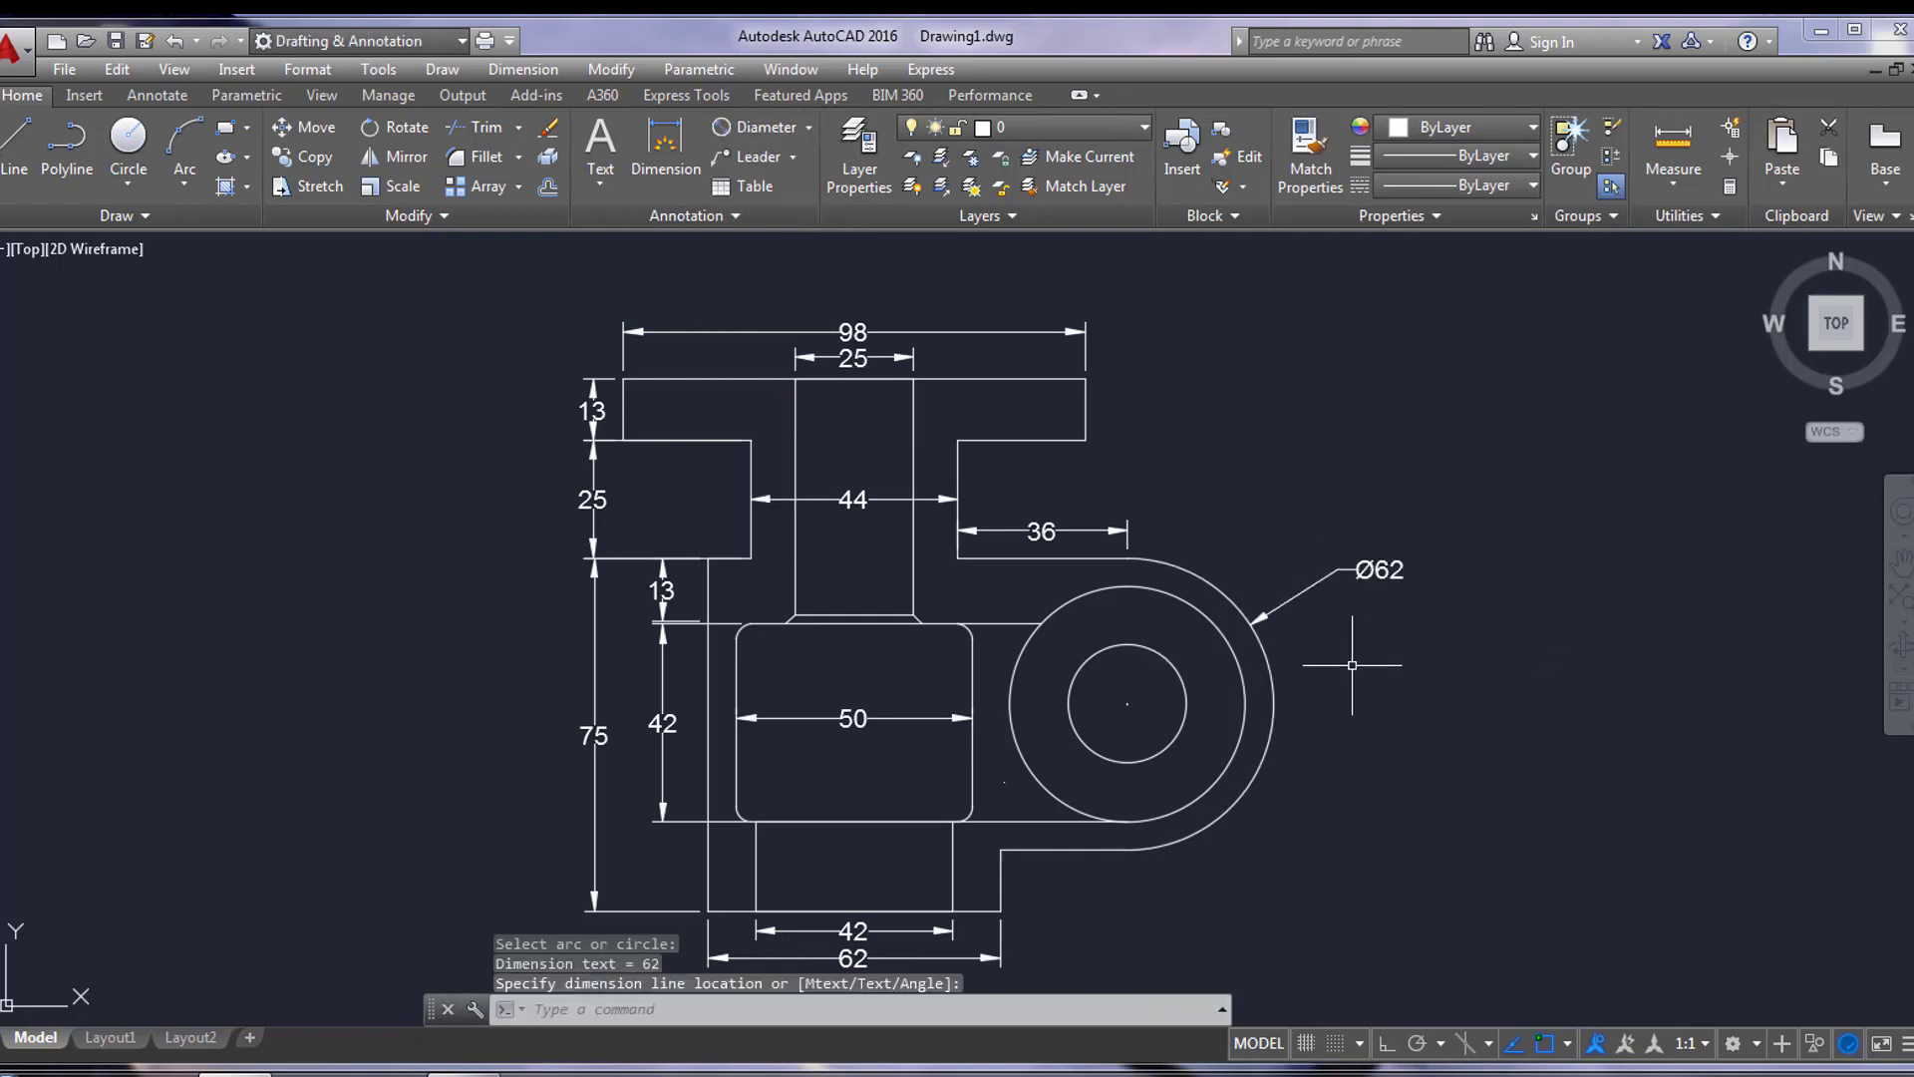
# Step: Add diameter dimensions to the middle and inner concentric circles, stacking their texts outside the profile below the outer arc's diameter
pyautogui.press('Return')
pyautogui.click(1245, 682)
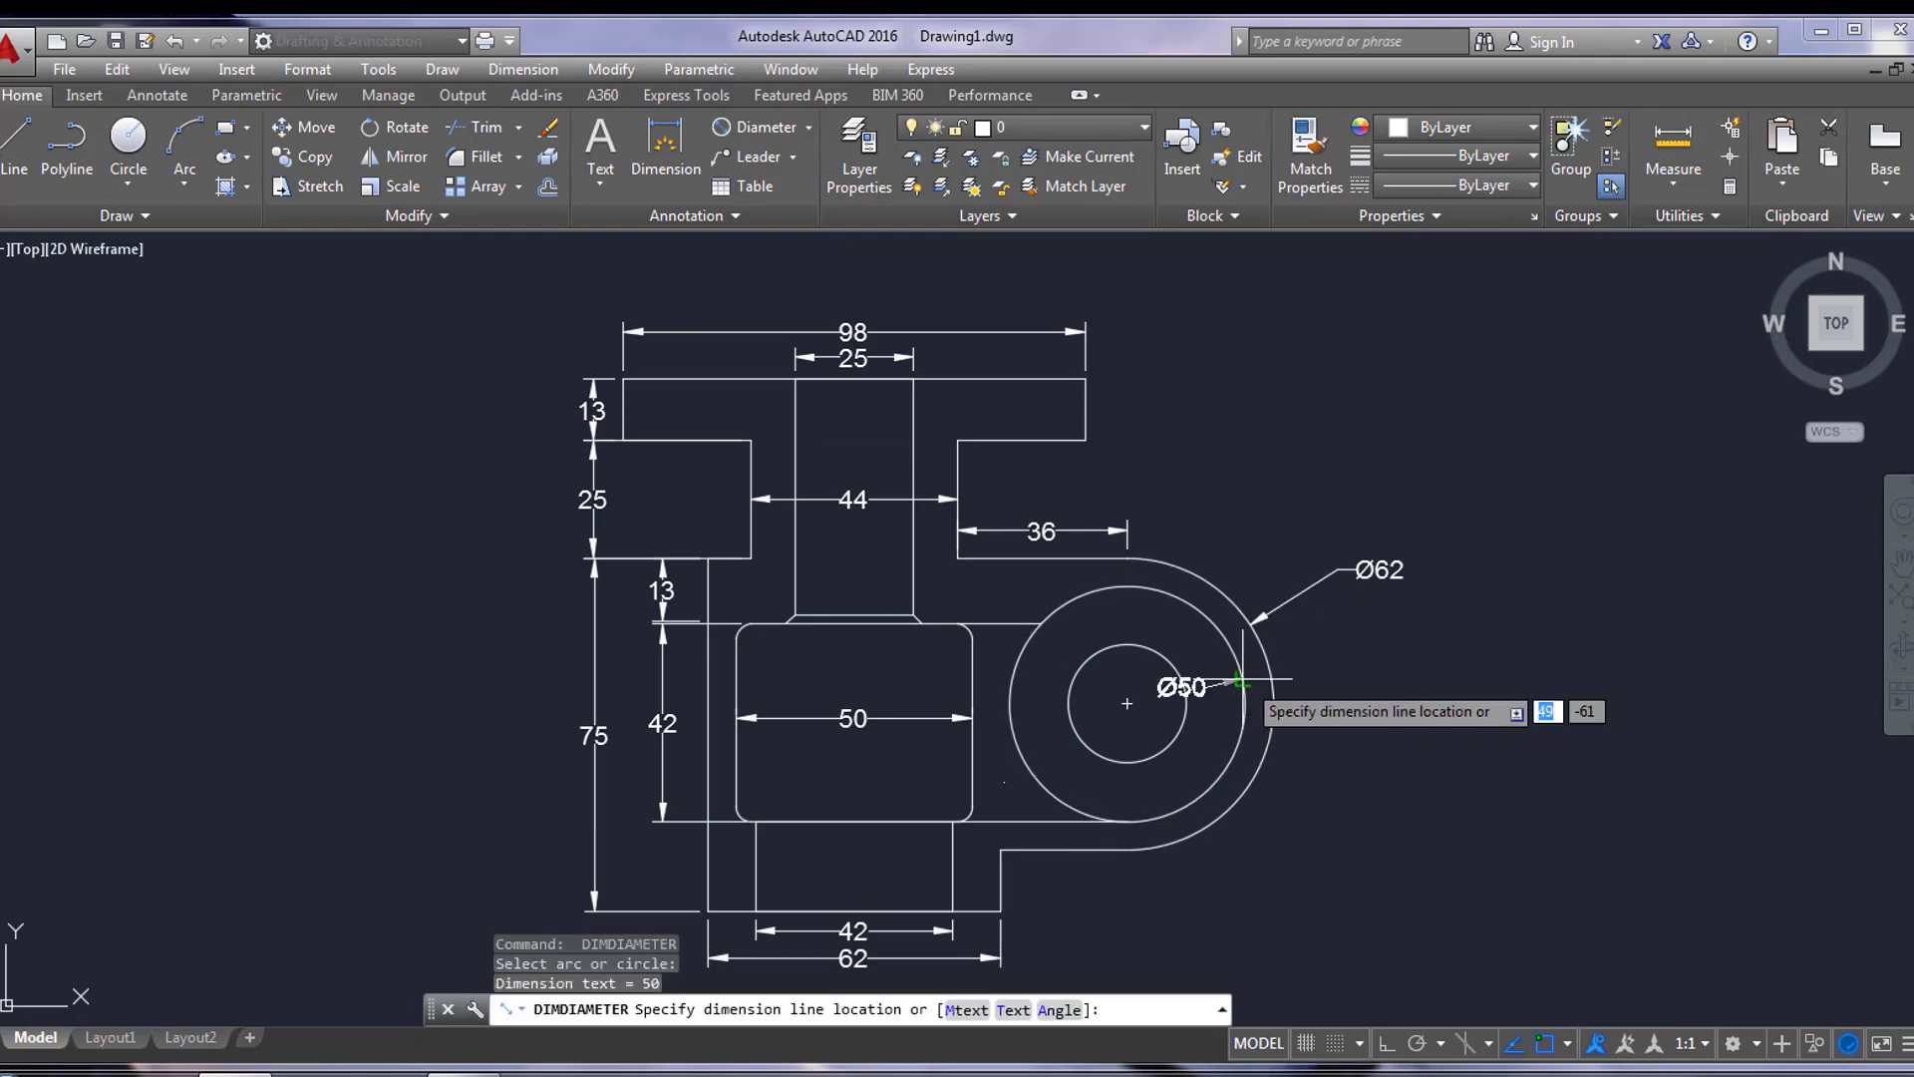
pyautogui.click(1348, 626)
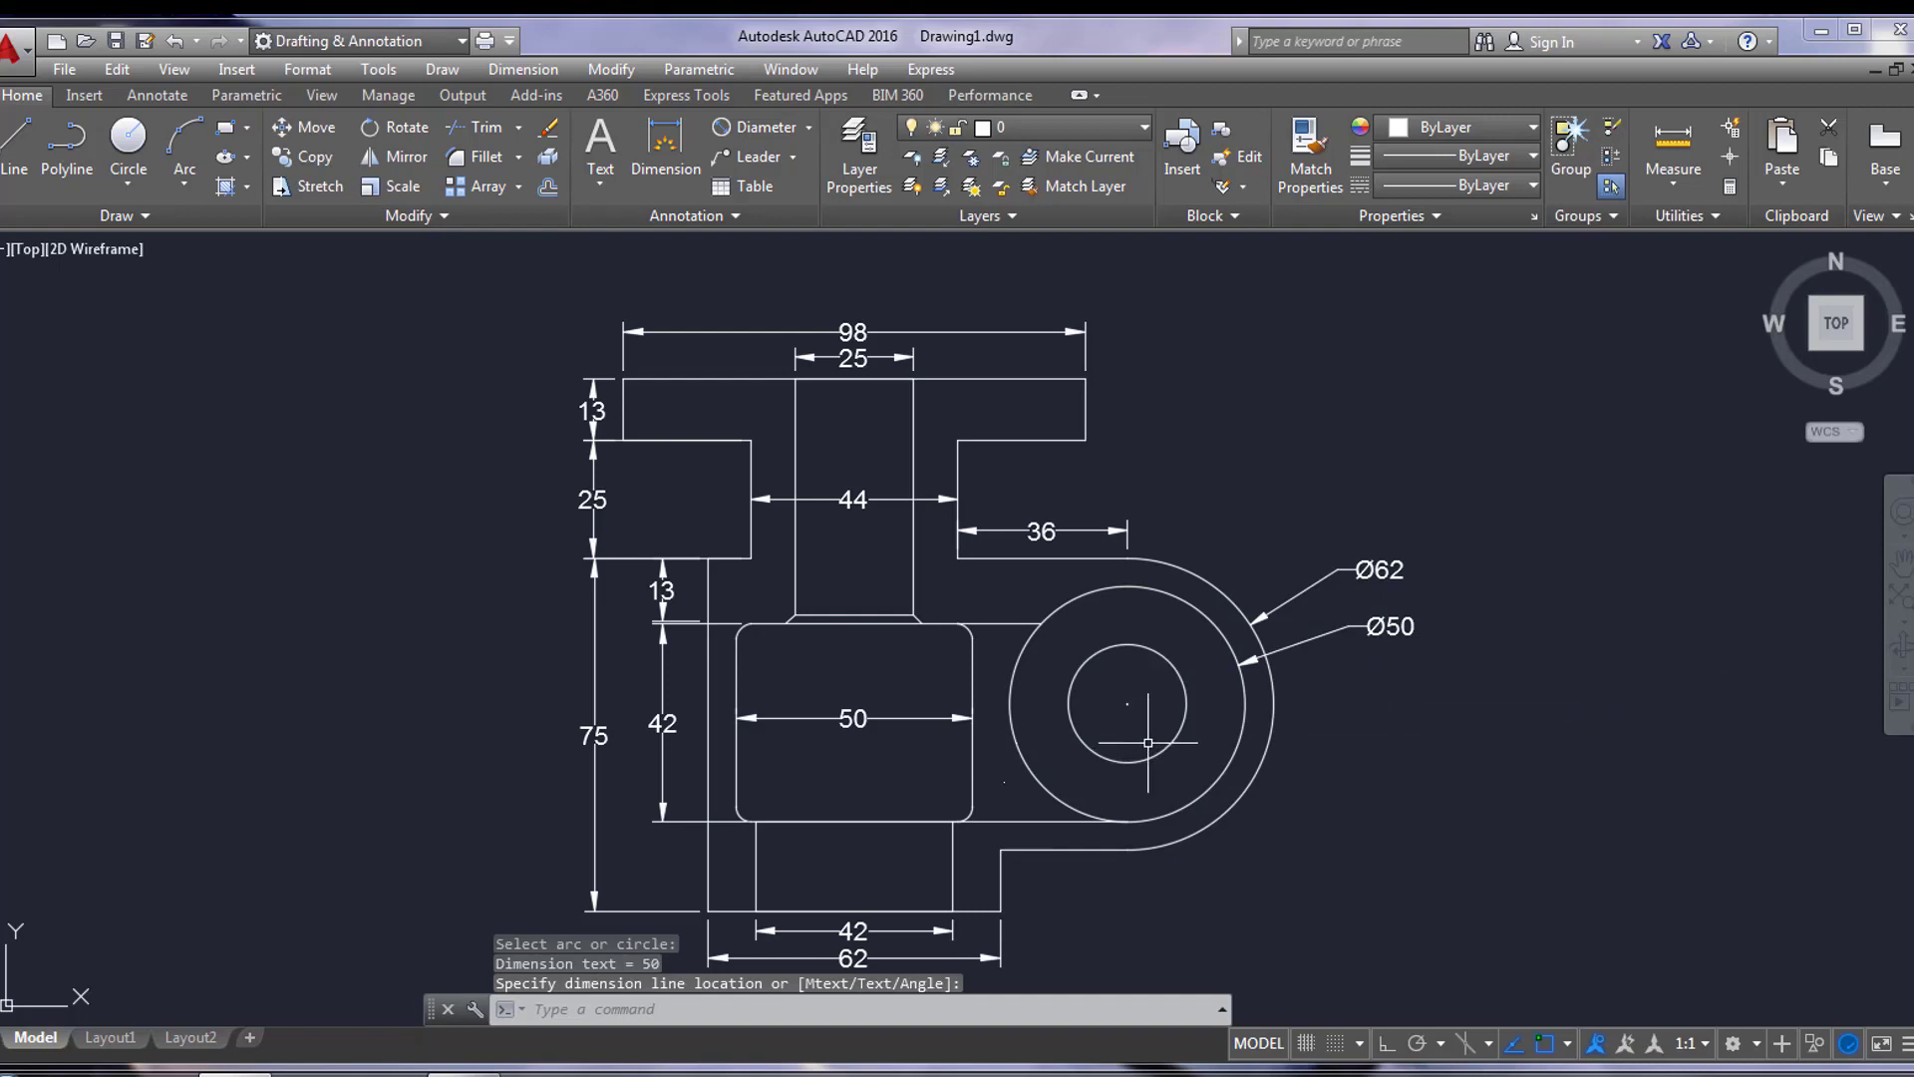
pyautogui.press('Return')
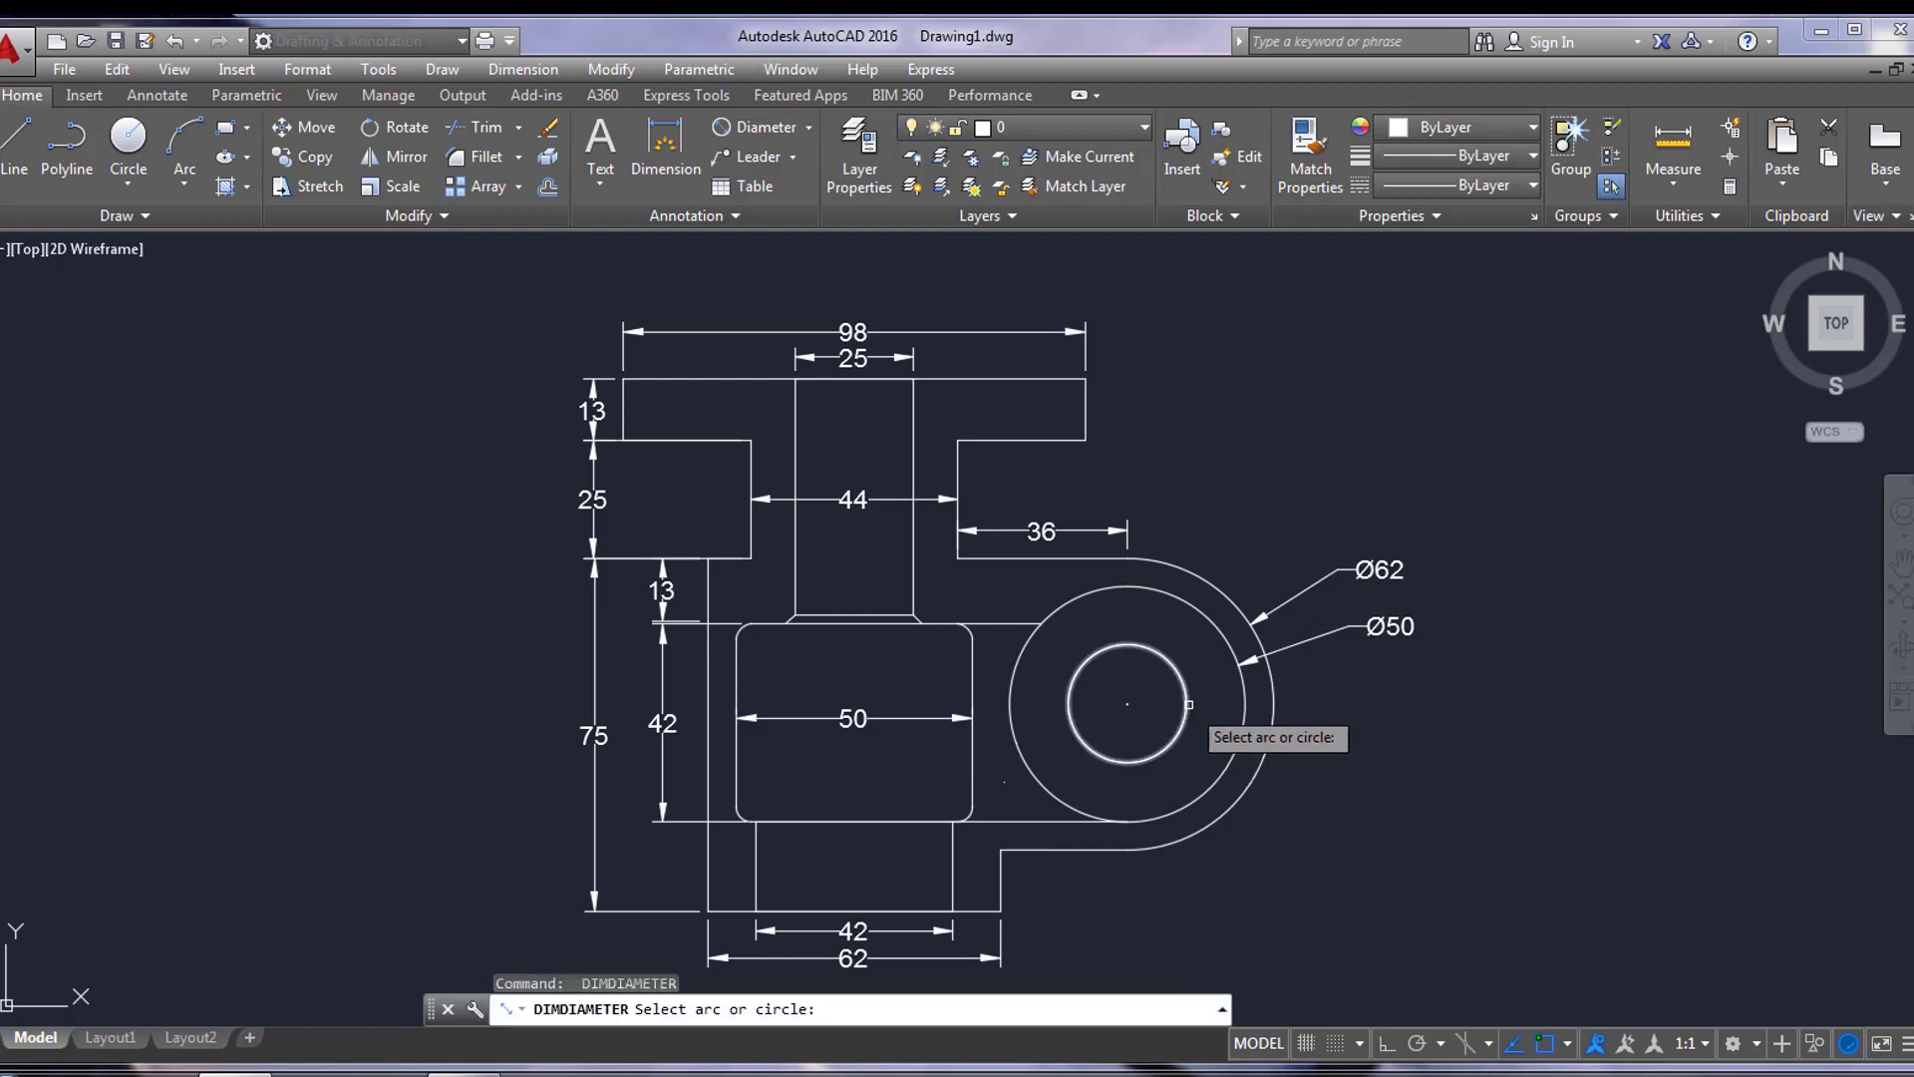
pyautogui.click(1186, 704)
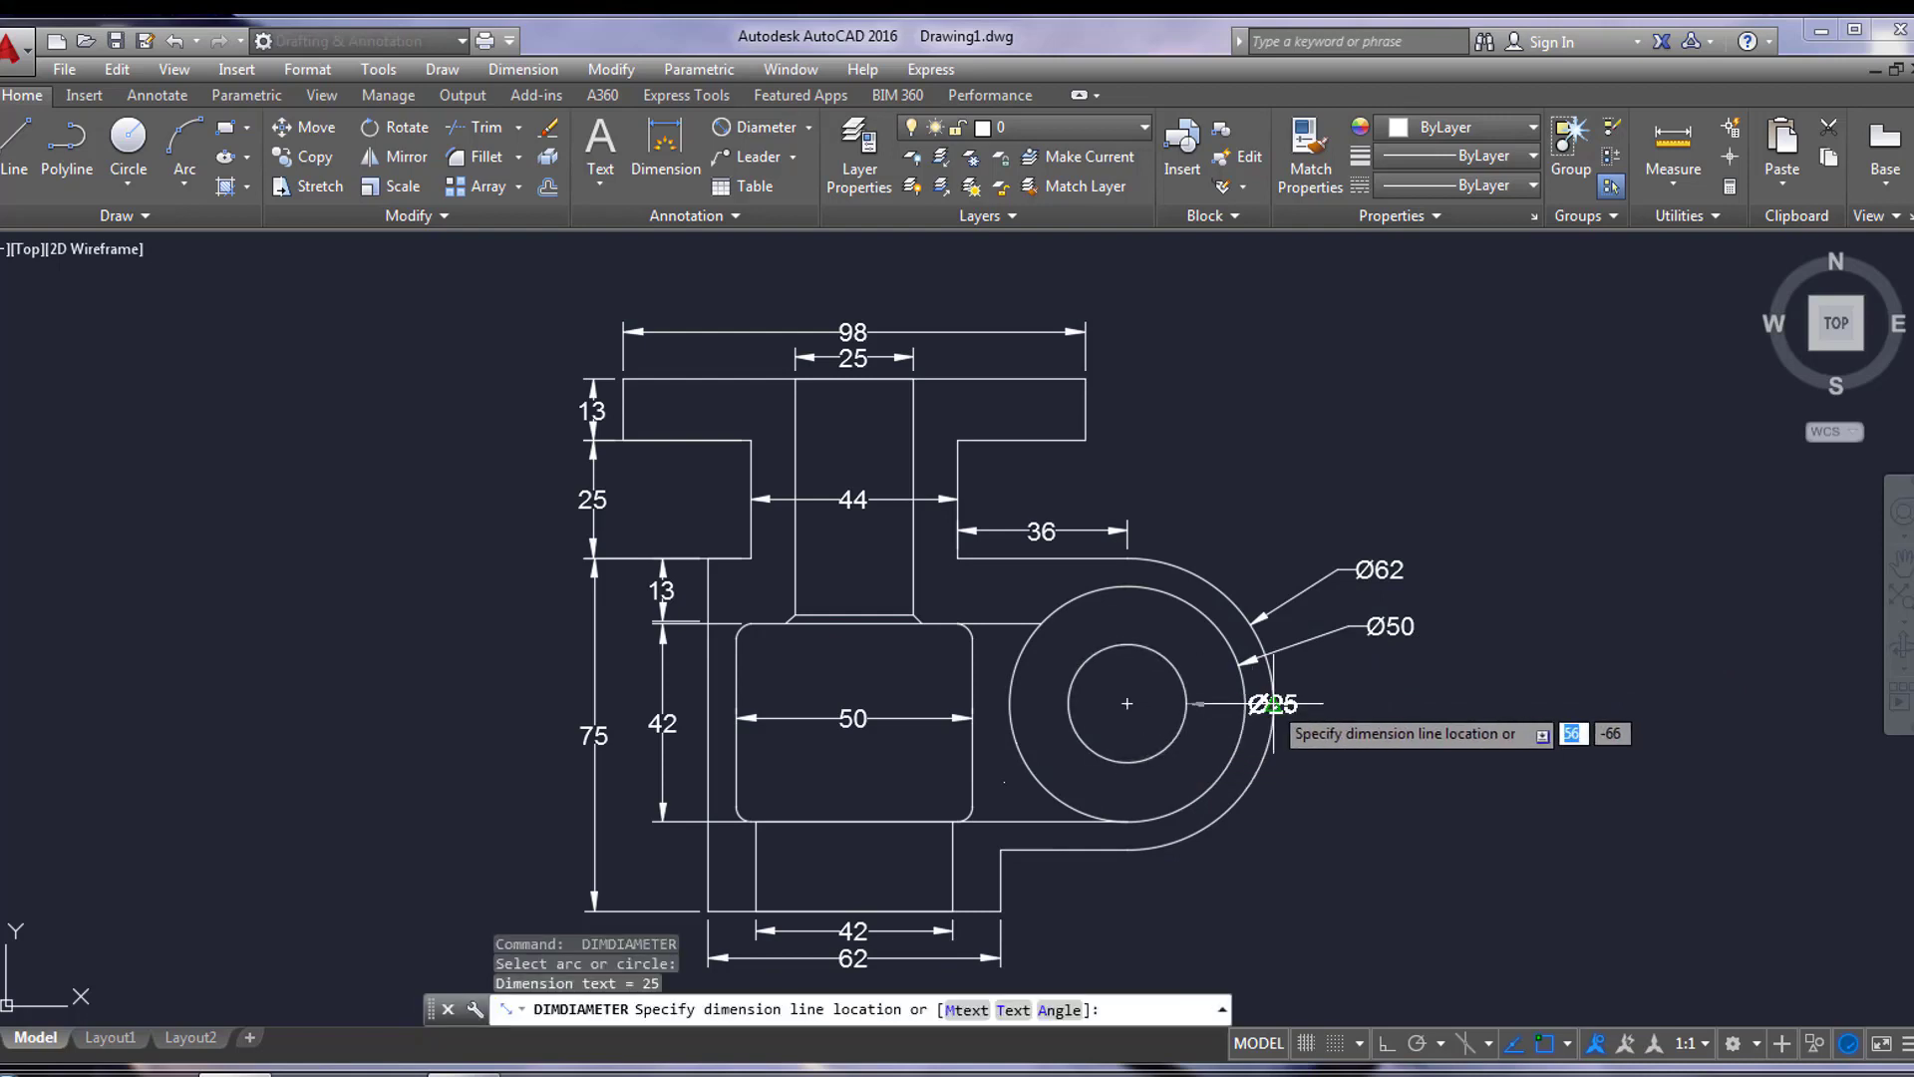
pyautogui.click(1367, 695)
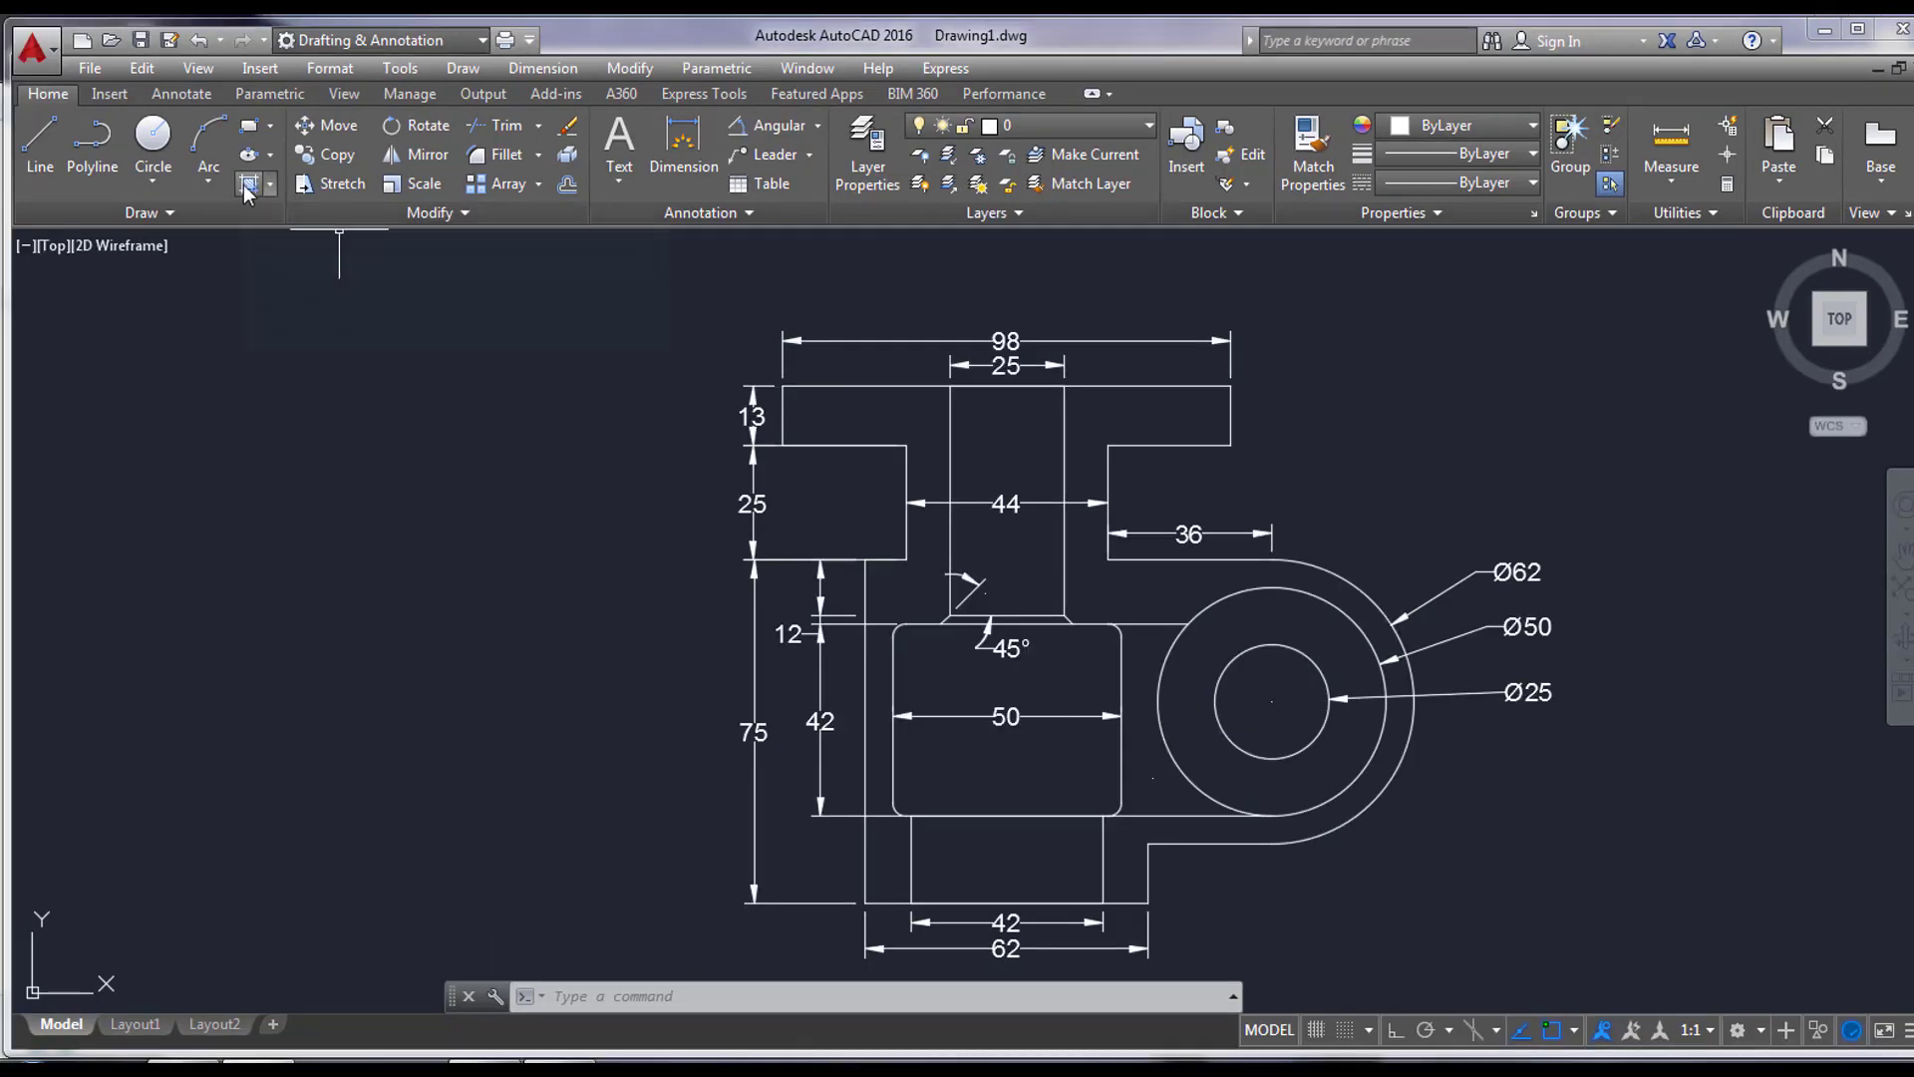
# Step: Hatch the left and right wall sections of the body with the ANSI31 pattern at scale 20
pyautogui.click(243, 184)
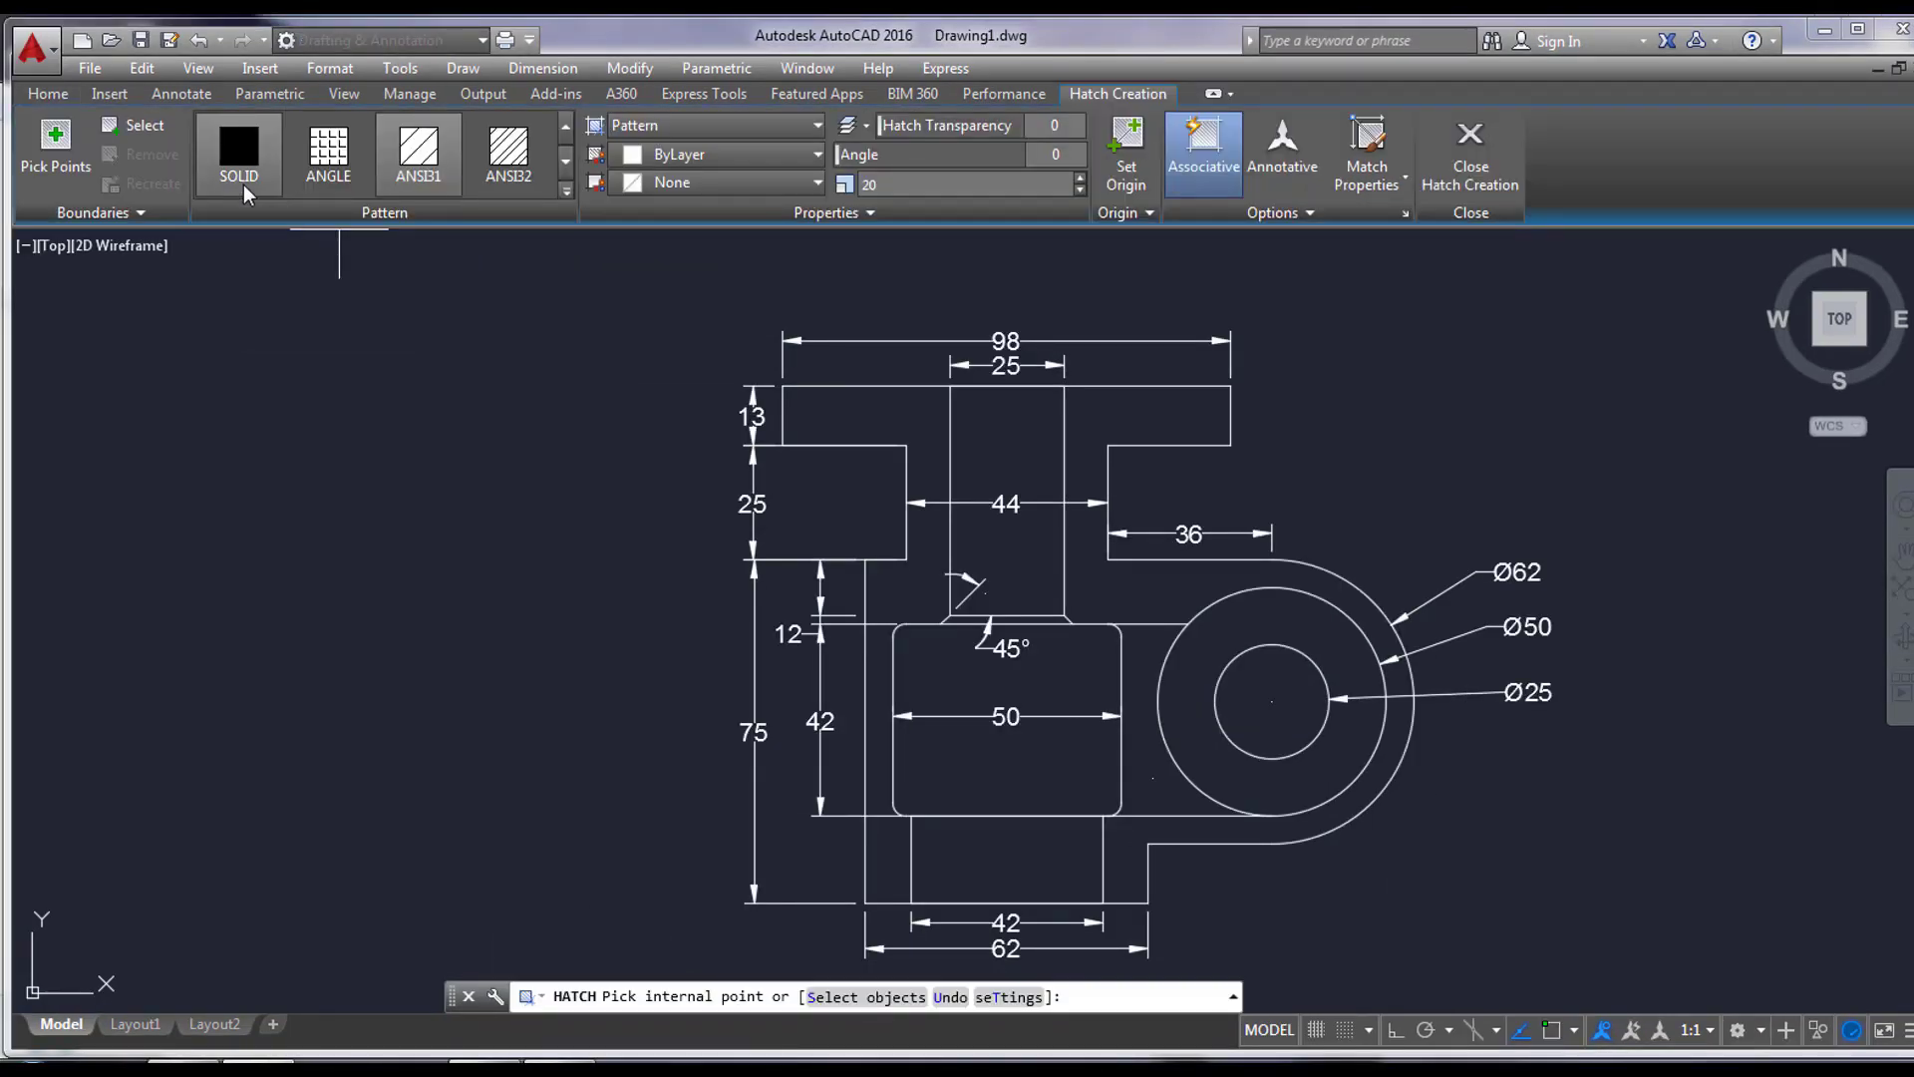
pyautogui.click(421, 159)
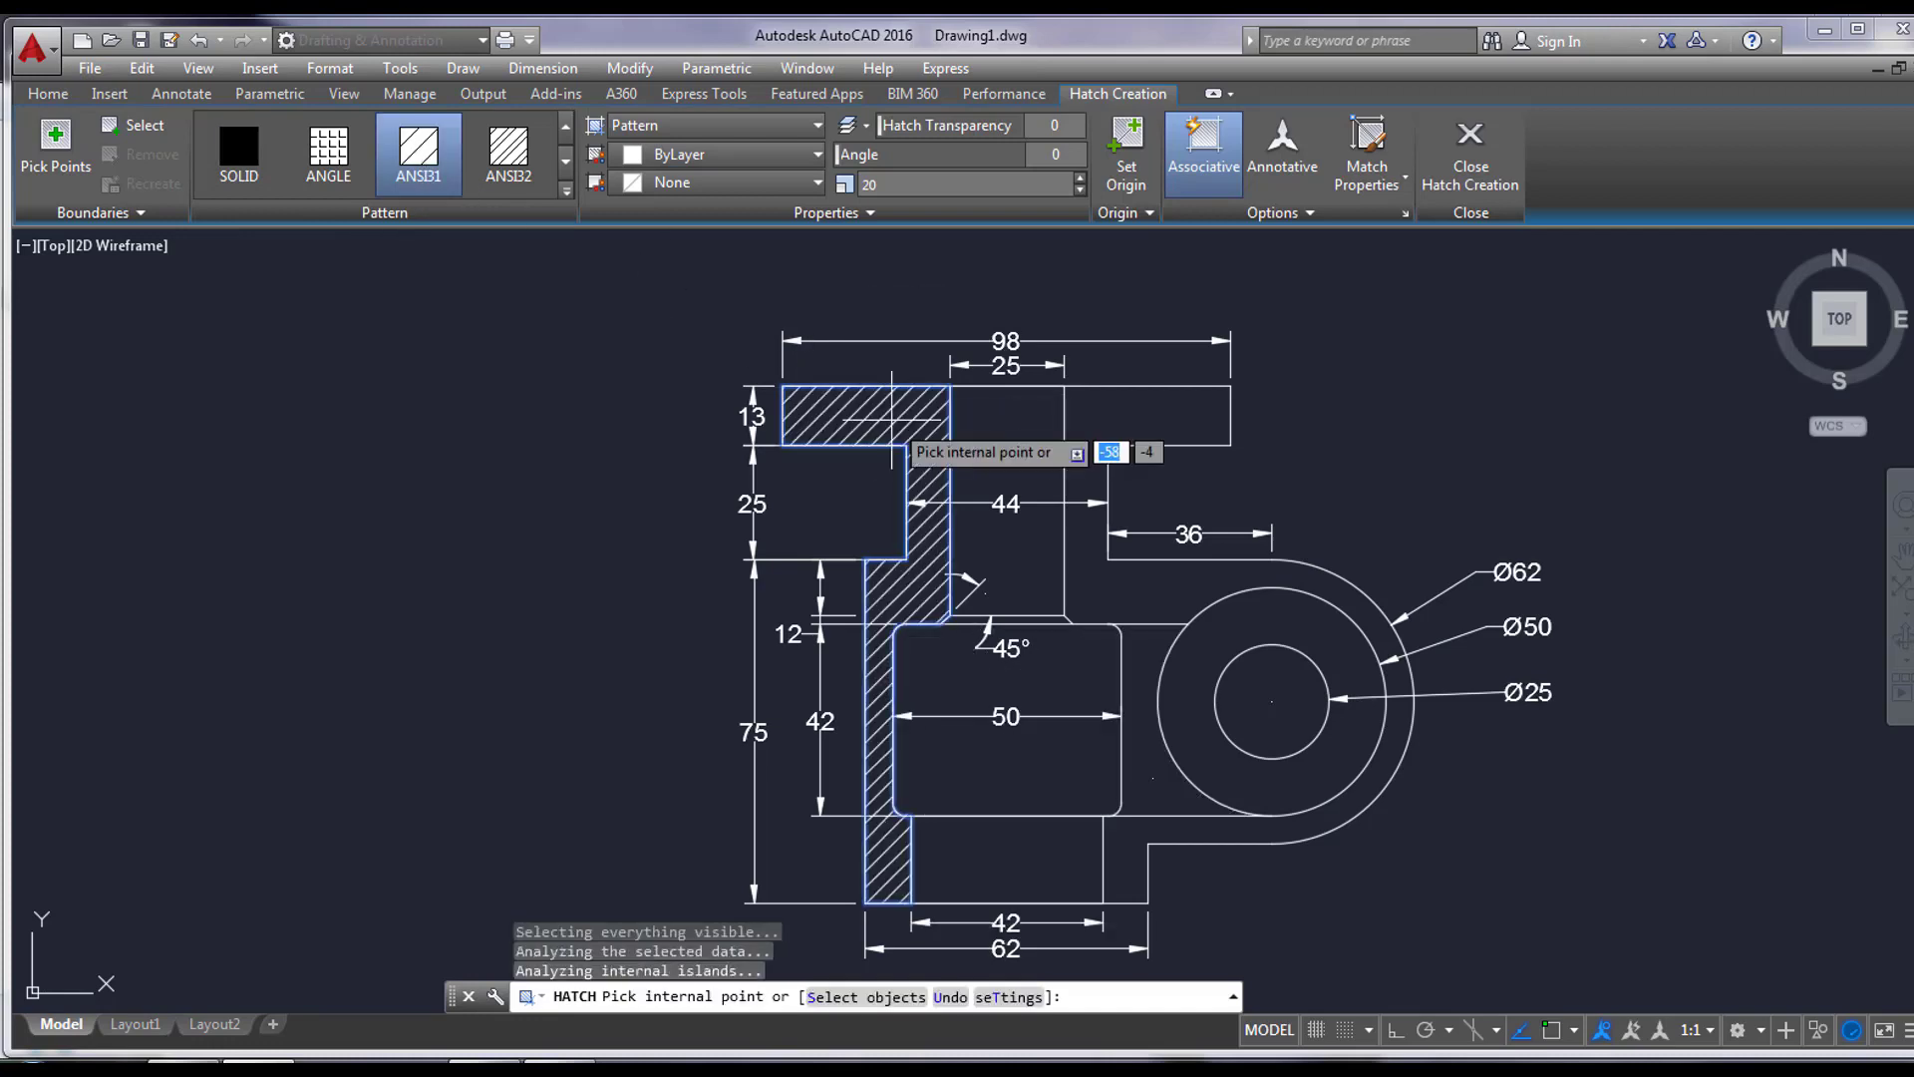
pyautogui.click(895, 436)
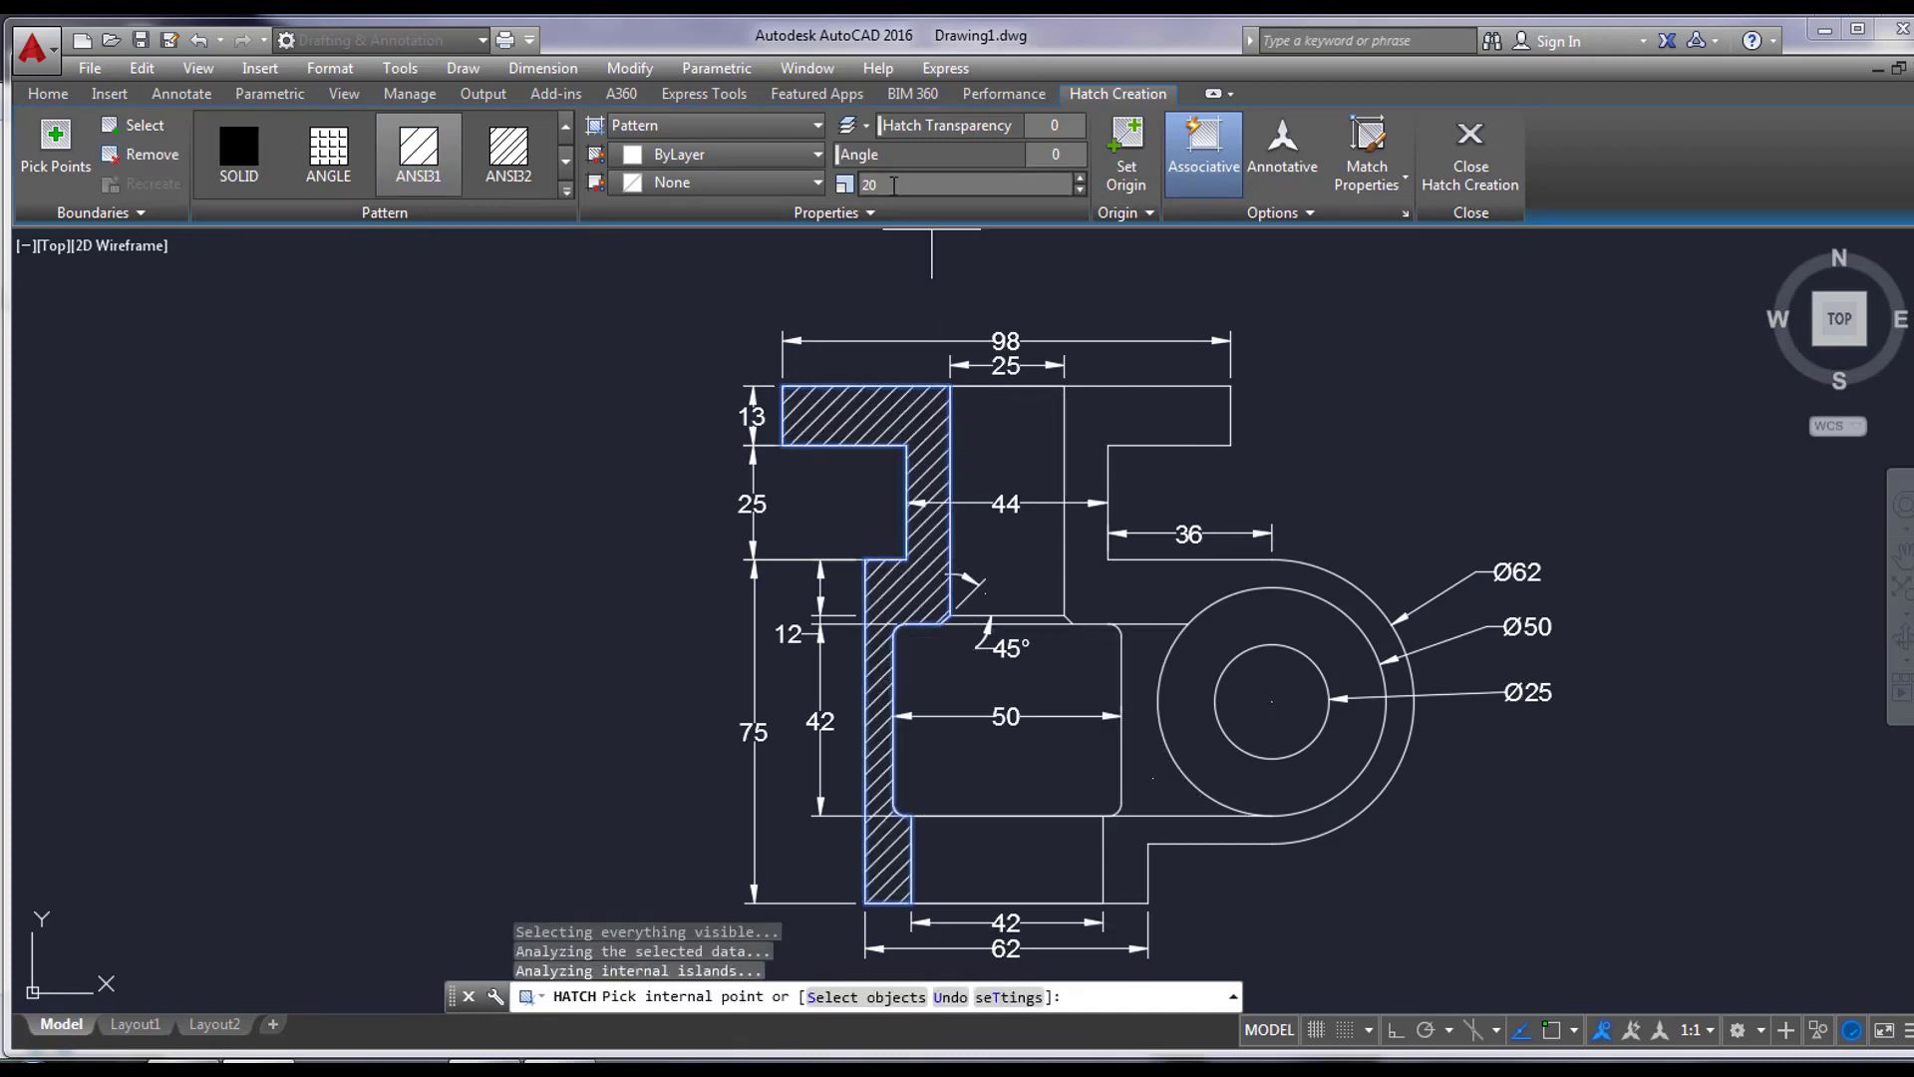
pyautogui.write('20')
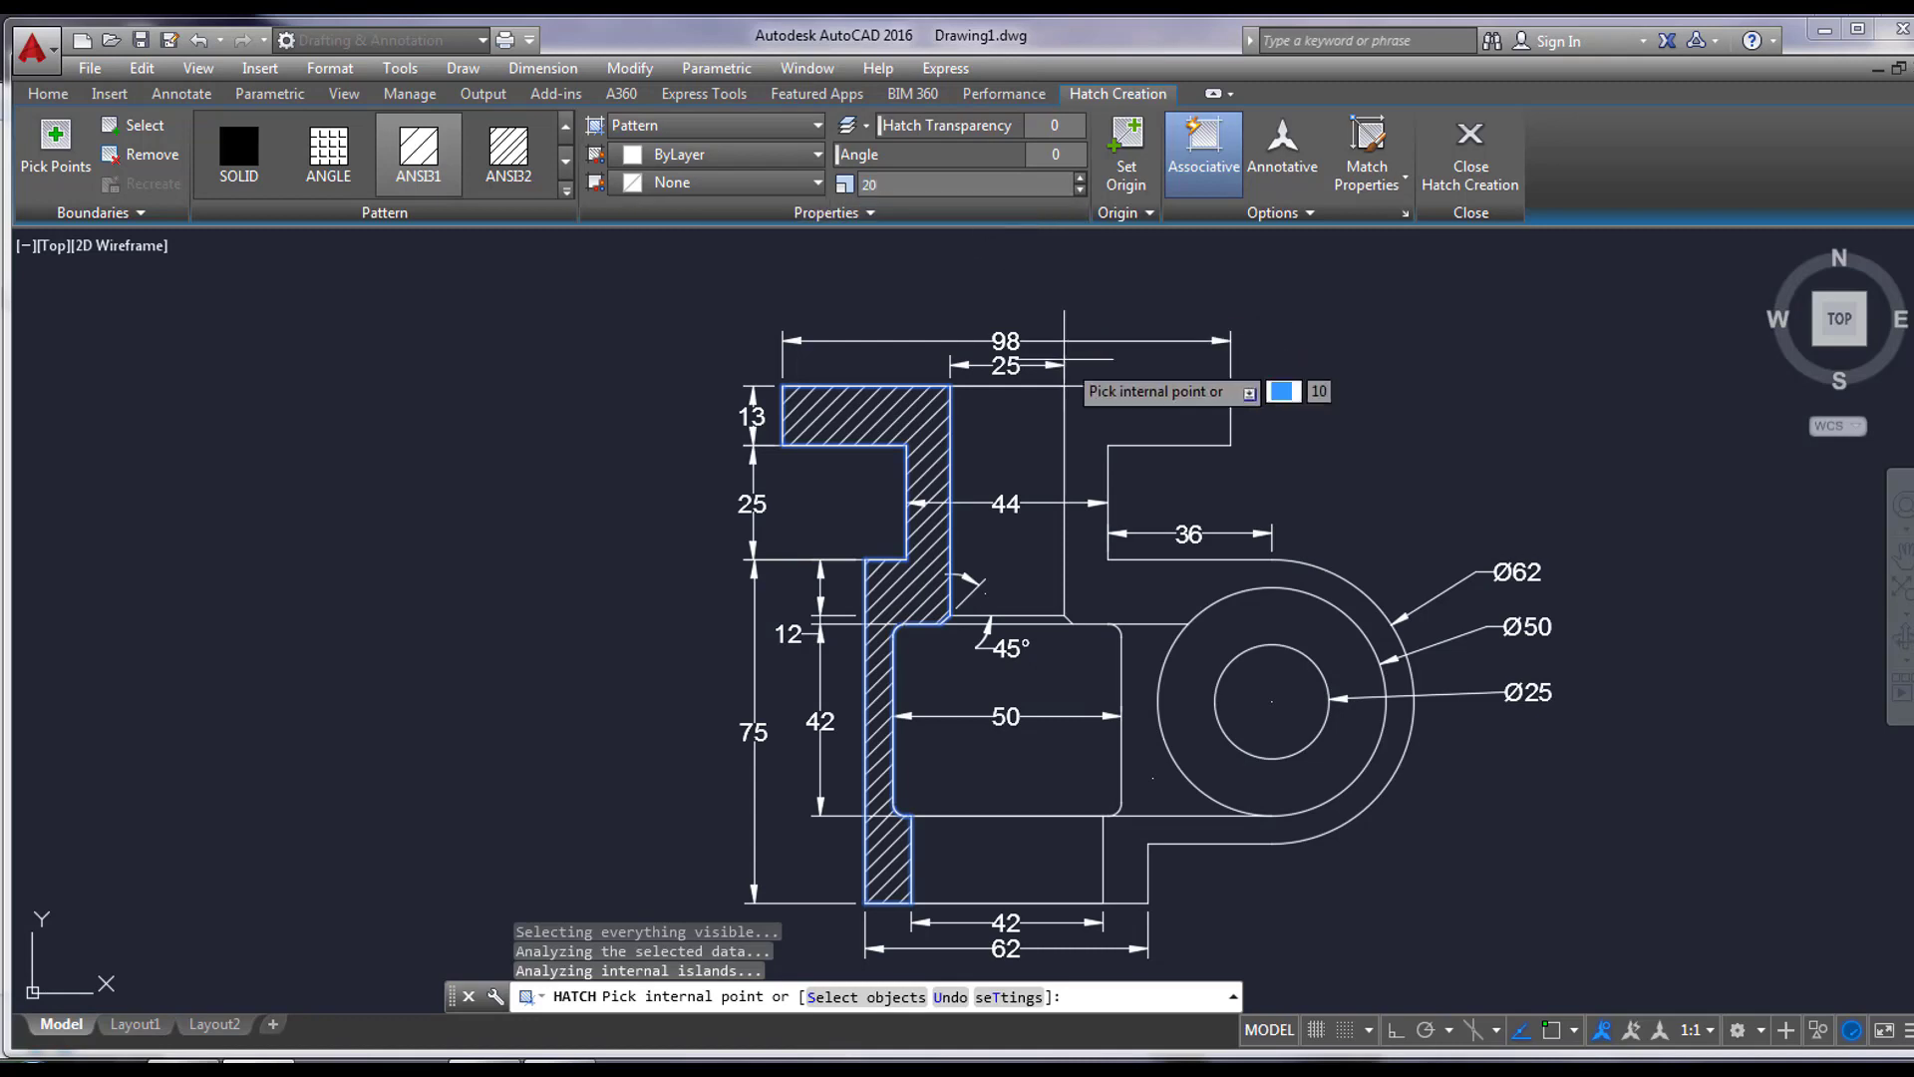
pyautogui.click(1122, 424)
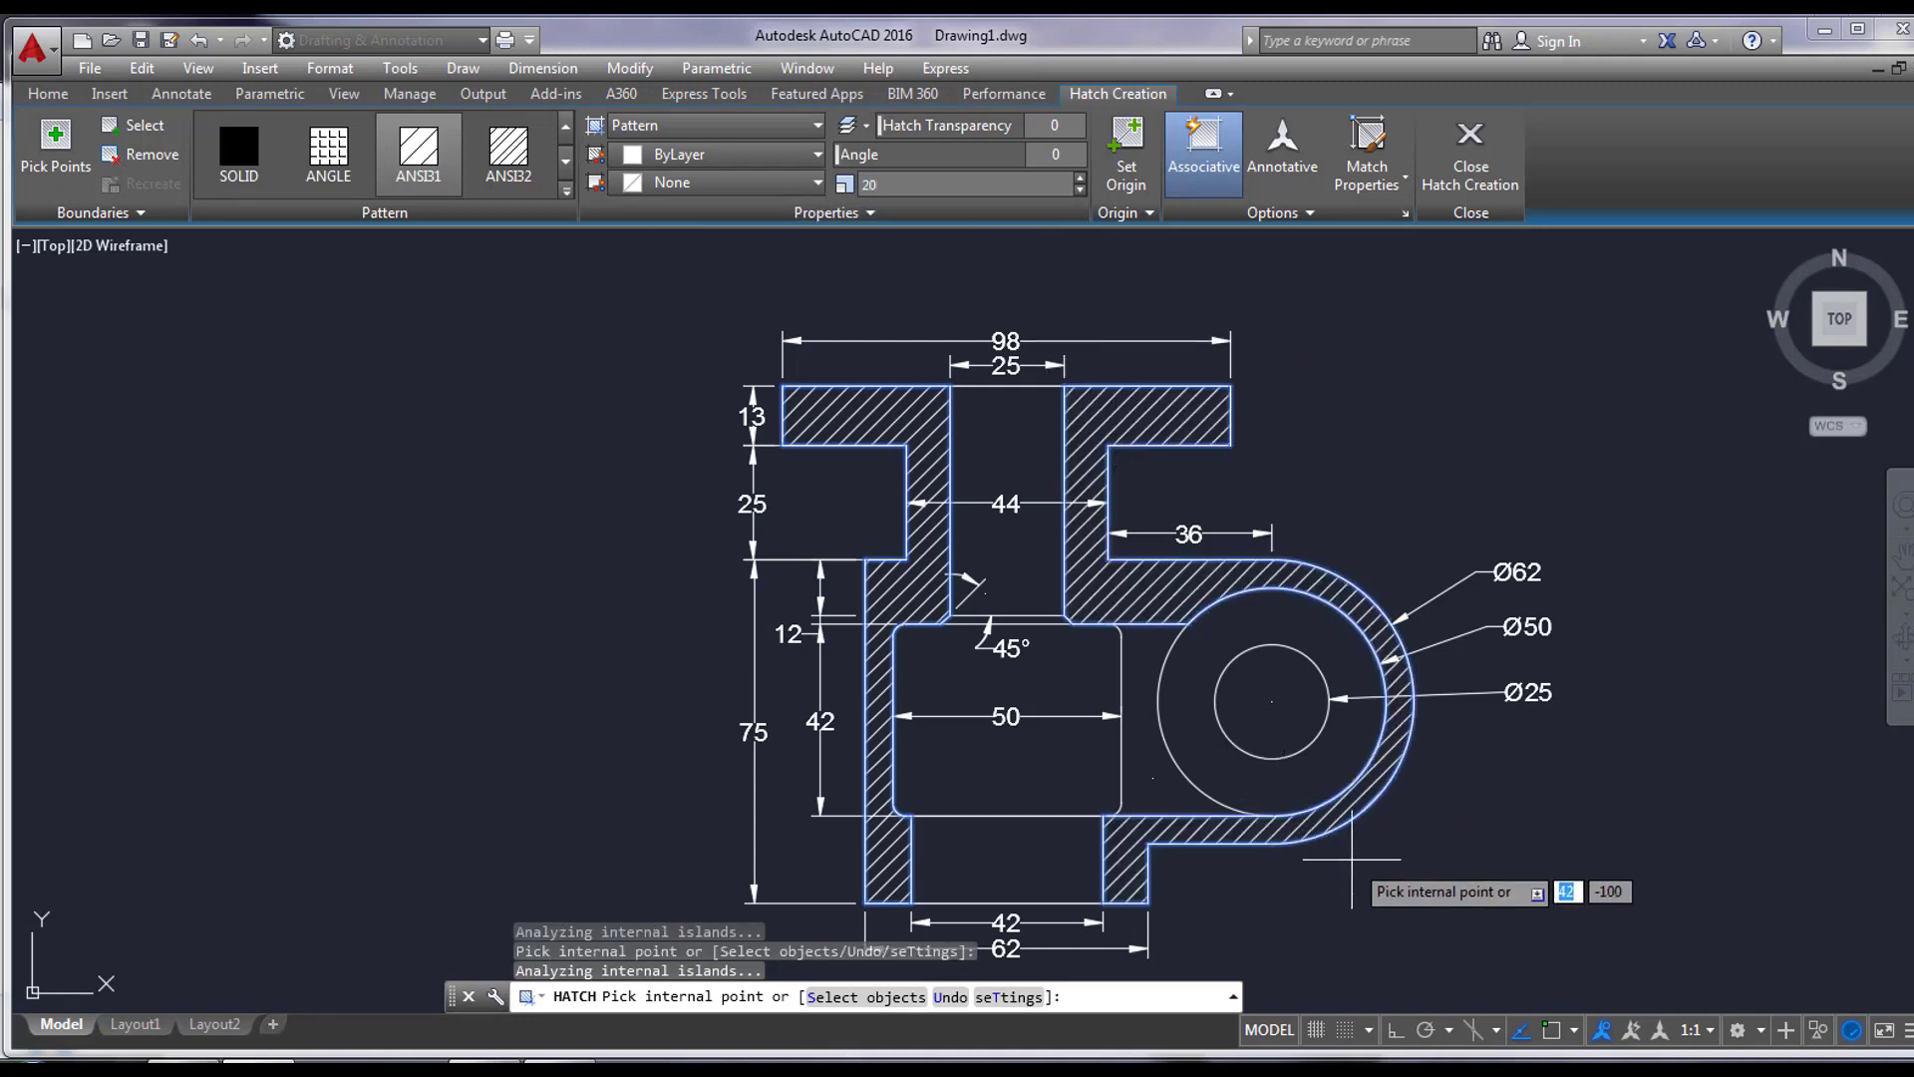